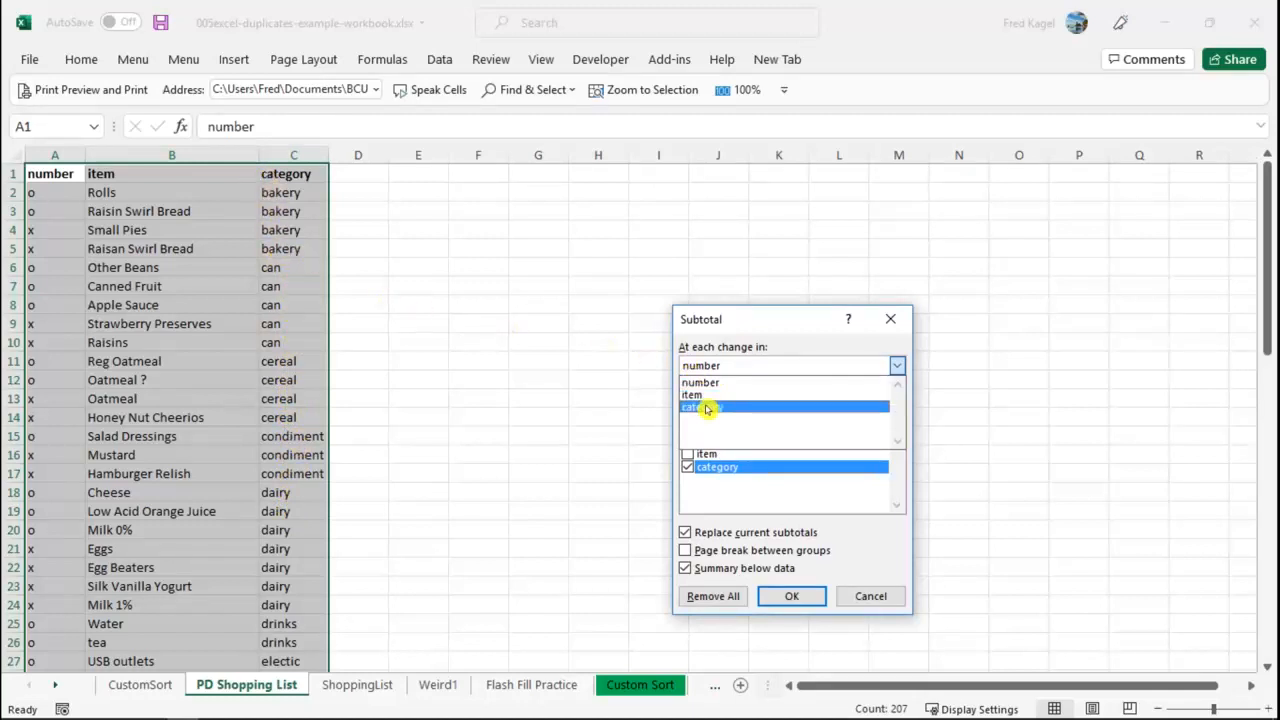
Add Count subtotals at each change in category, applied to both the item and category columns.
left_click(707, 408)
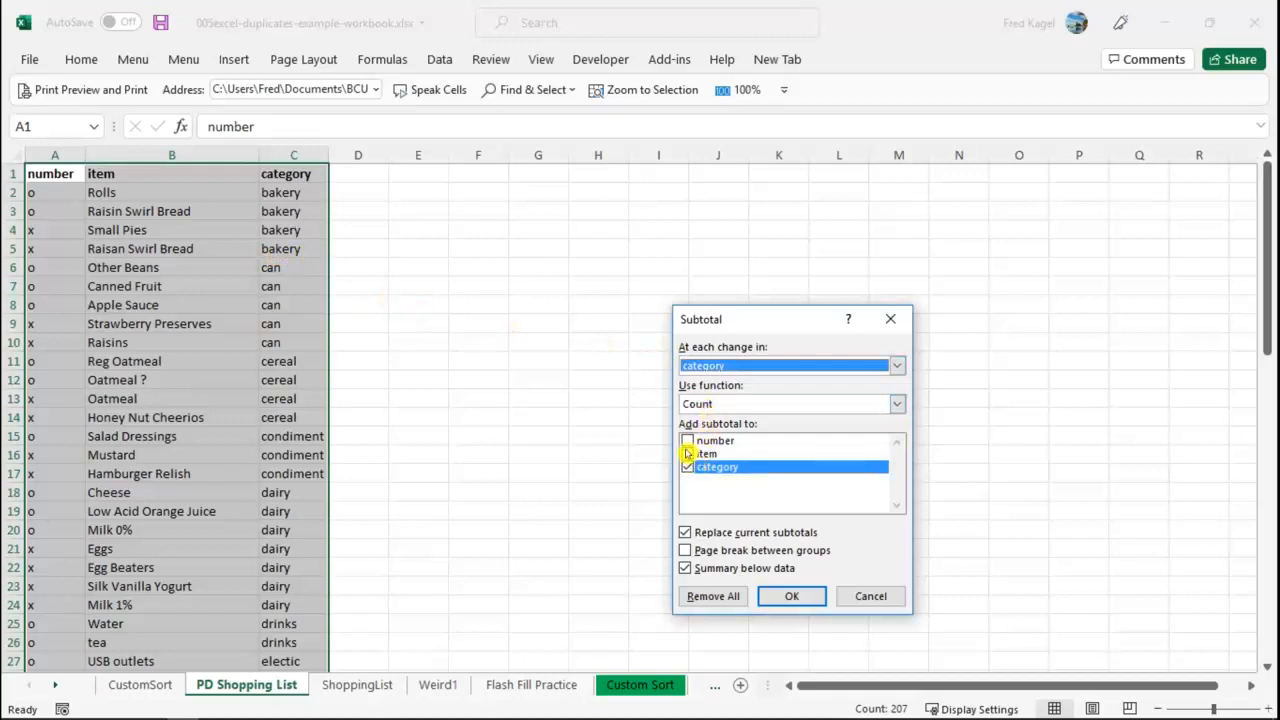
left_click(688, 453)
left_click(688, 453)
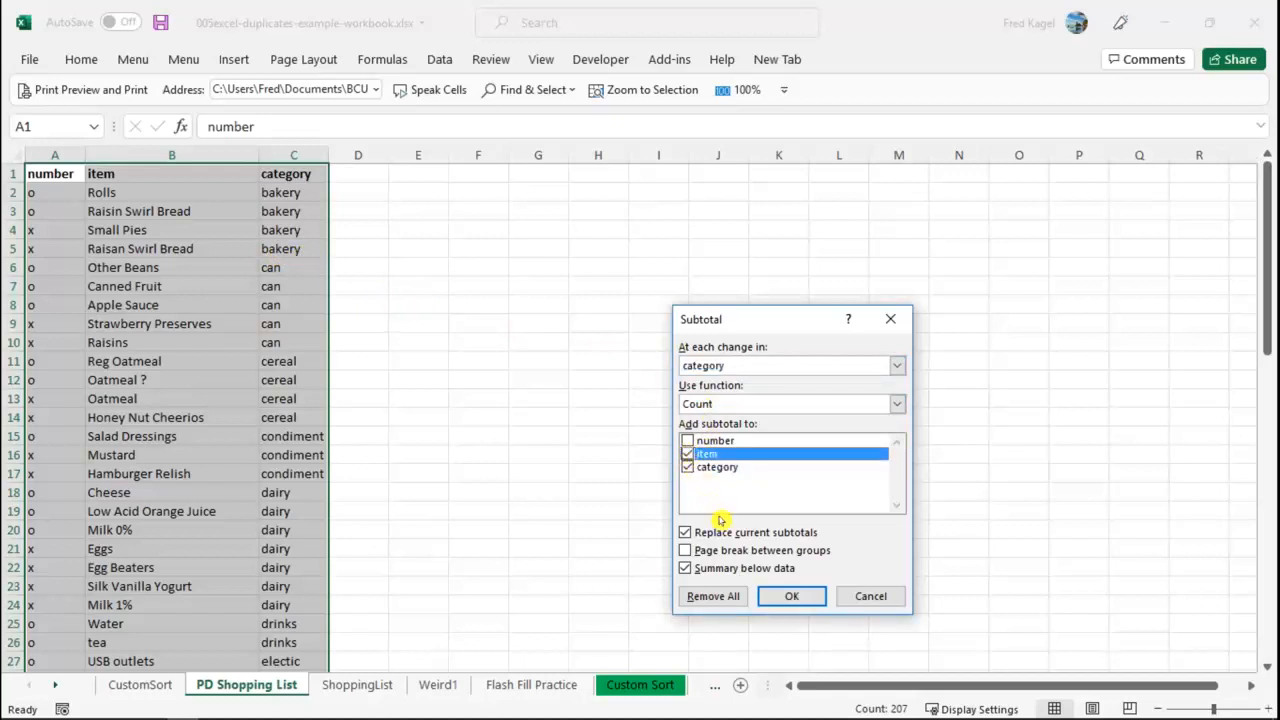
left_click(790, 597)
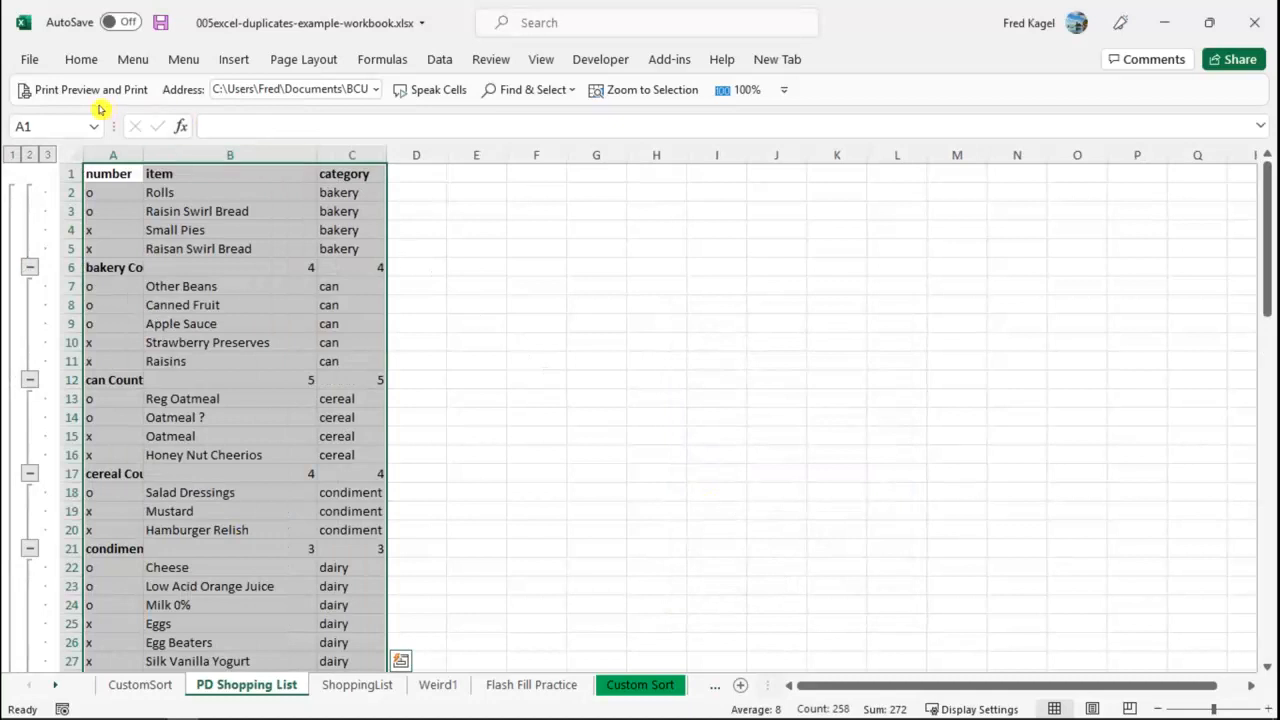
Collapse the outline to level 2 and widen column A until the subtotal labels are fully readable.
left_click(21, 154)
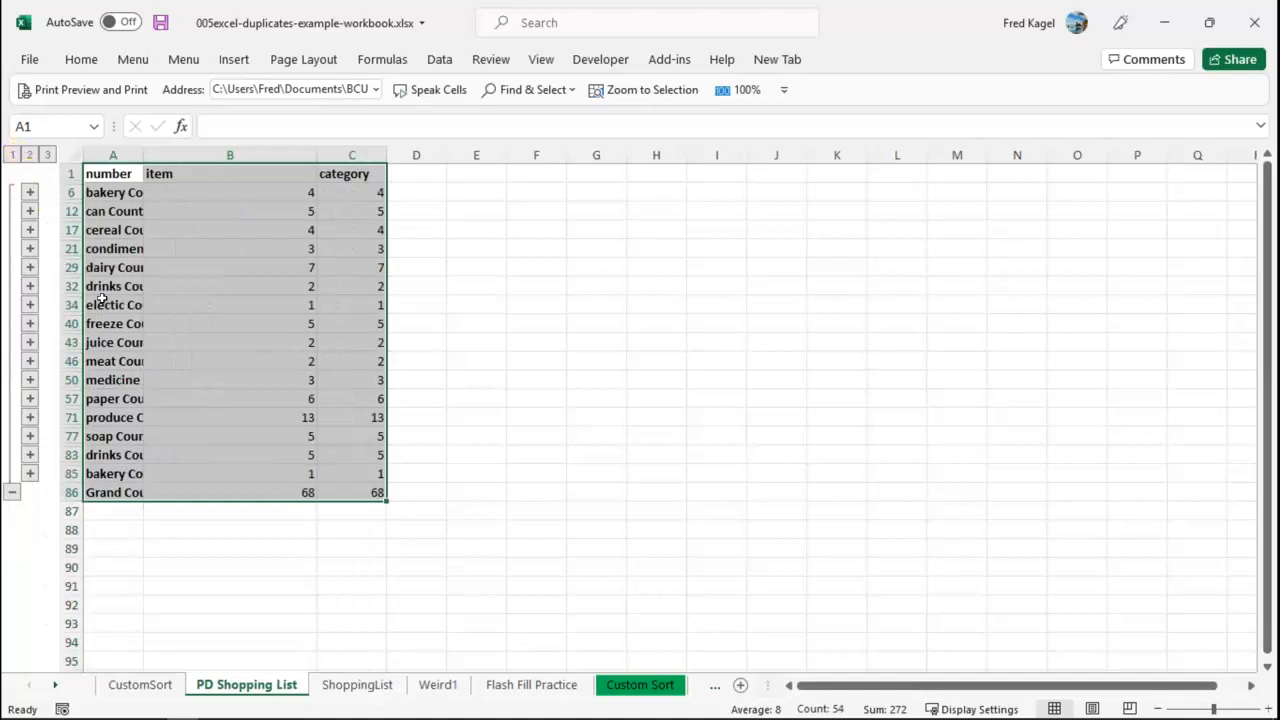
left_click_drag(133, 147, 240, 148)
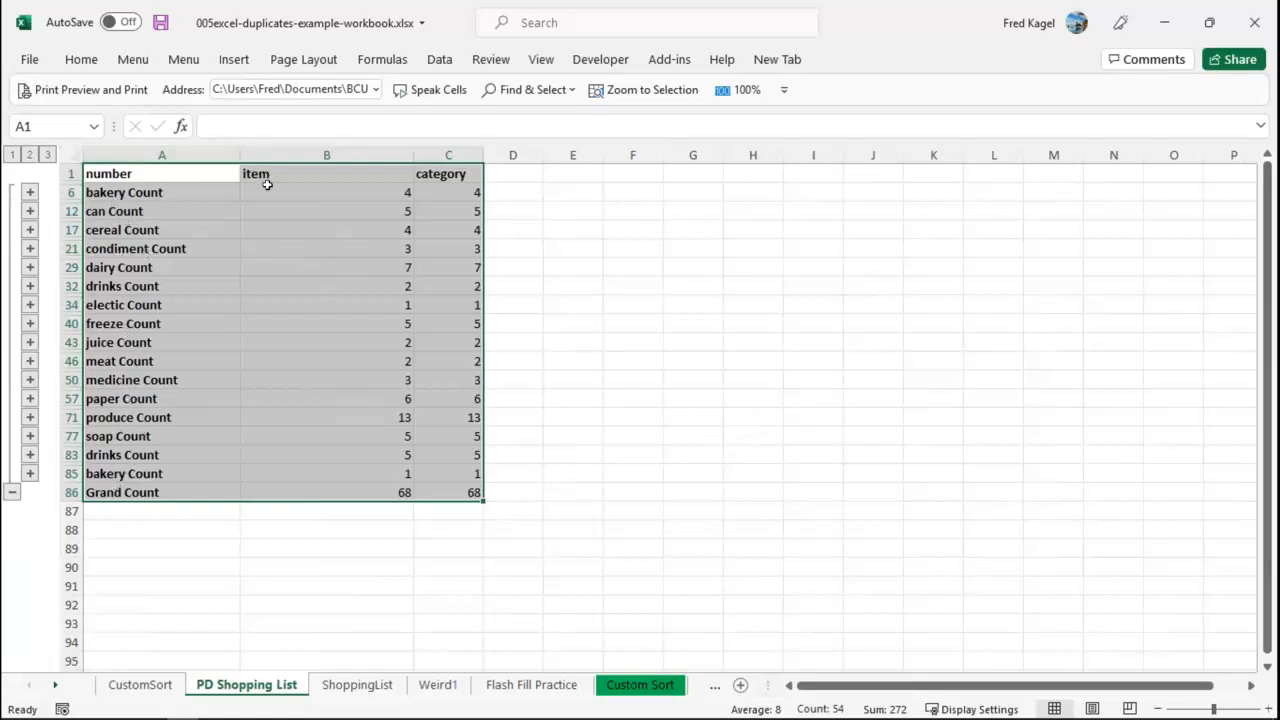
Copy the collapsed range A1:C85, paste it at A89, and review the pasted rows.
left_click_drag(90, 173, 459, 475)
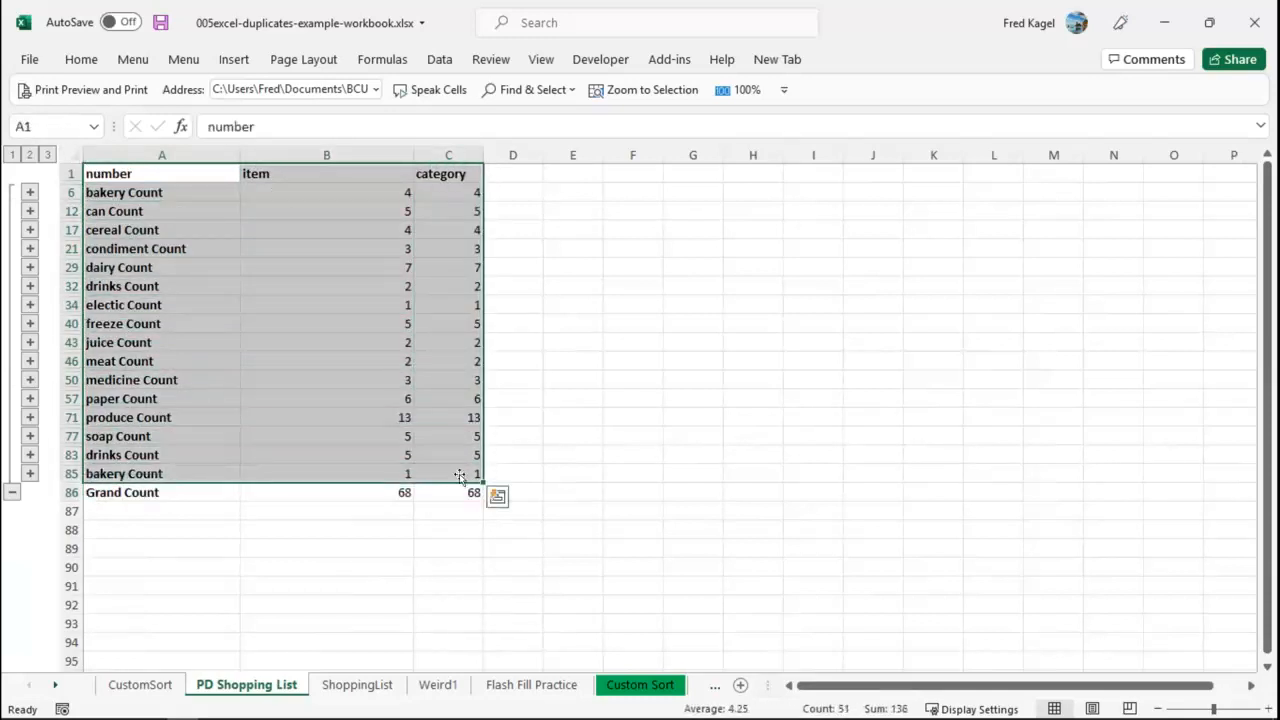
right_click(267, 432)
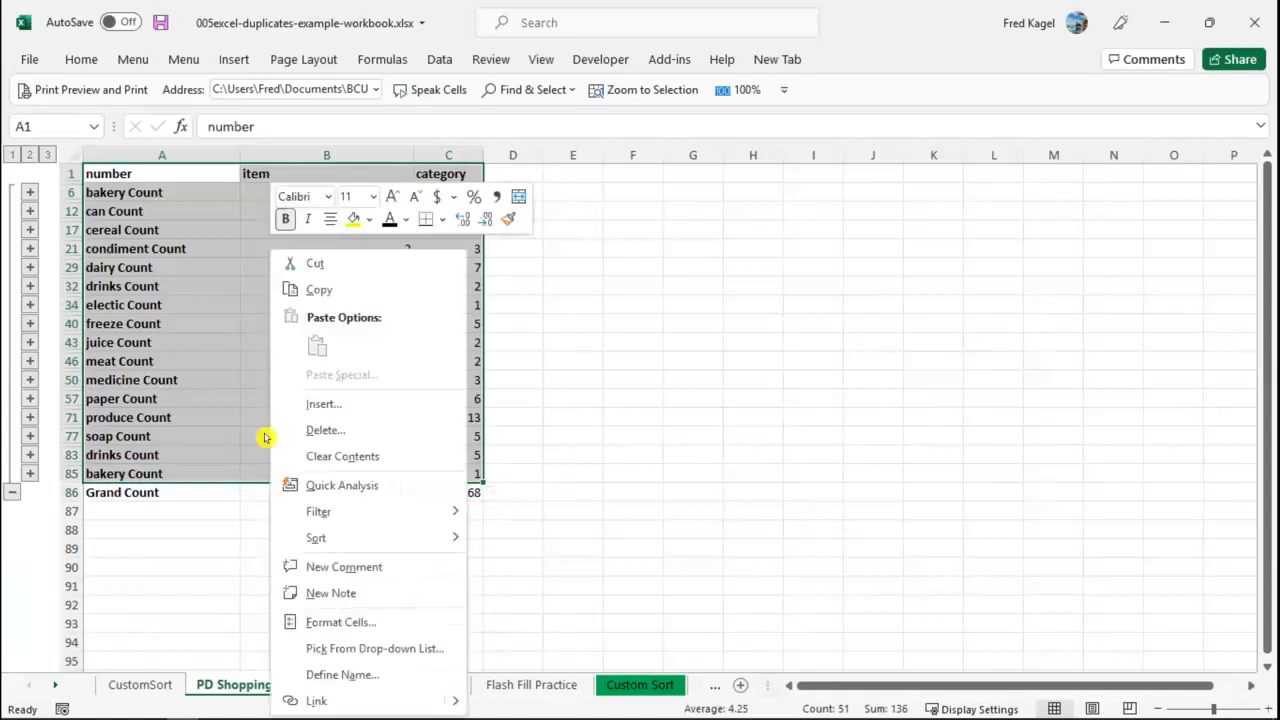
left_click(300, 288)
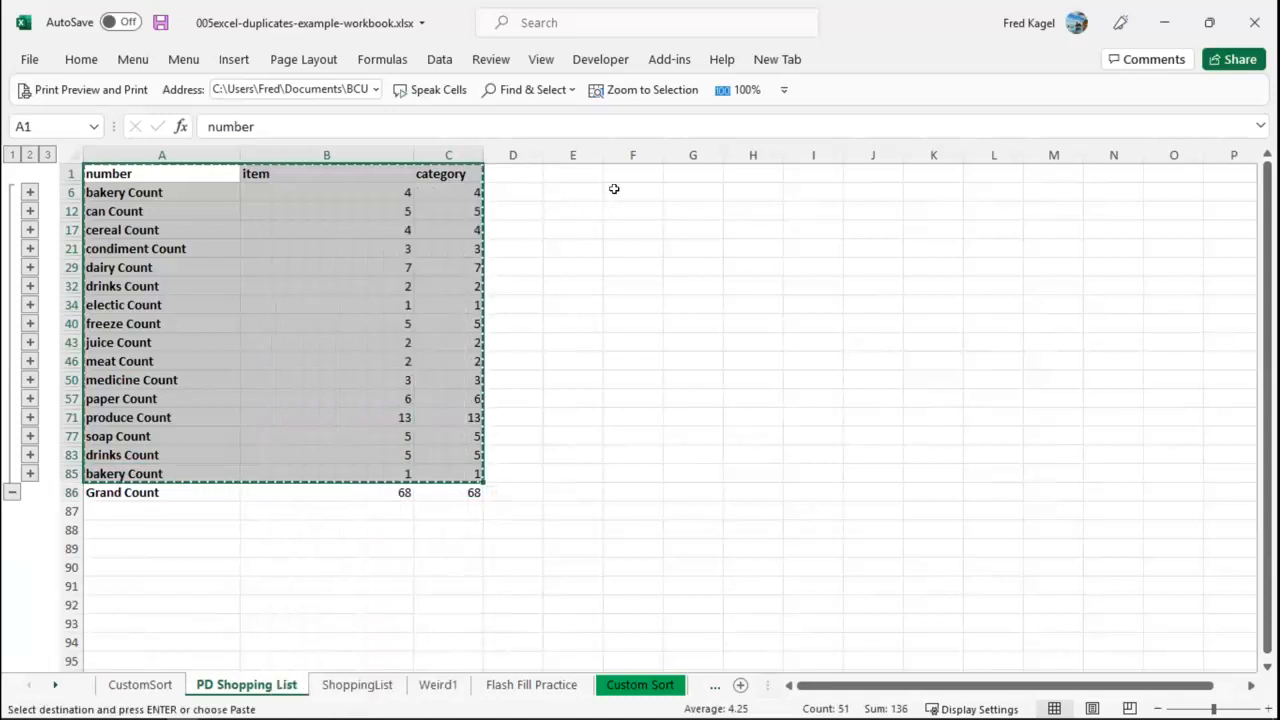
left_click(133, 548)
right_click(150, 548)
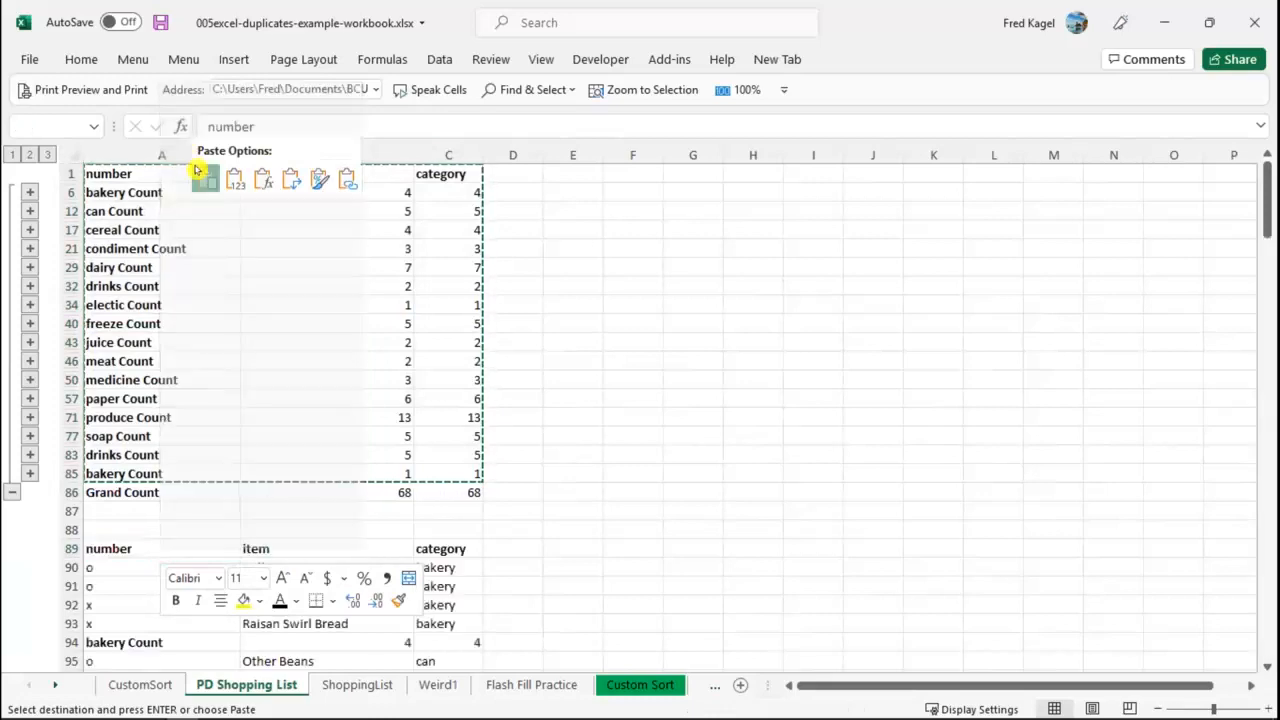
left_click(205, 177)
scroll(250, 510, "down", 2)
scroll(248, 515, "down", 3)
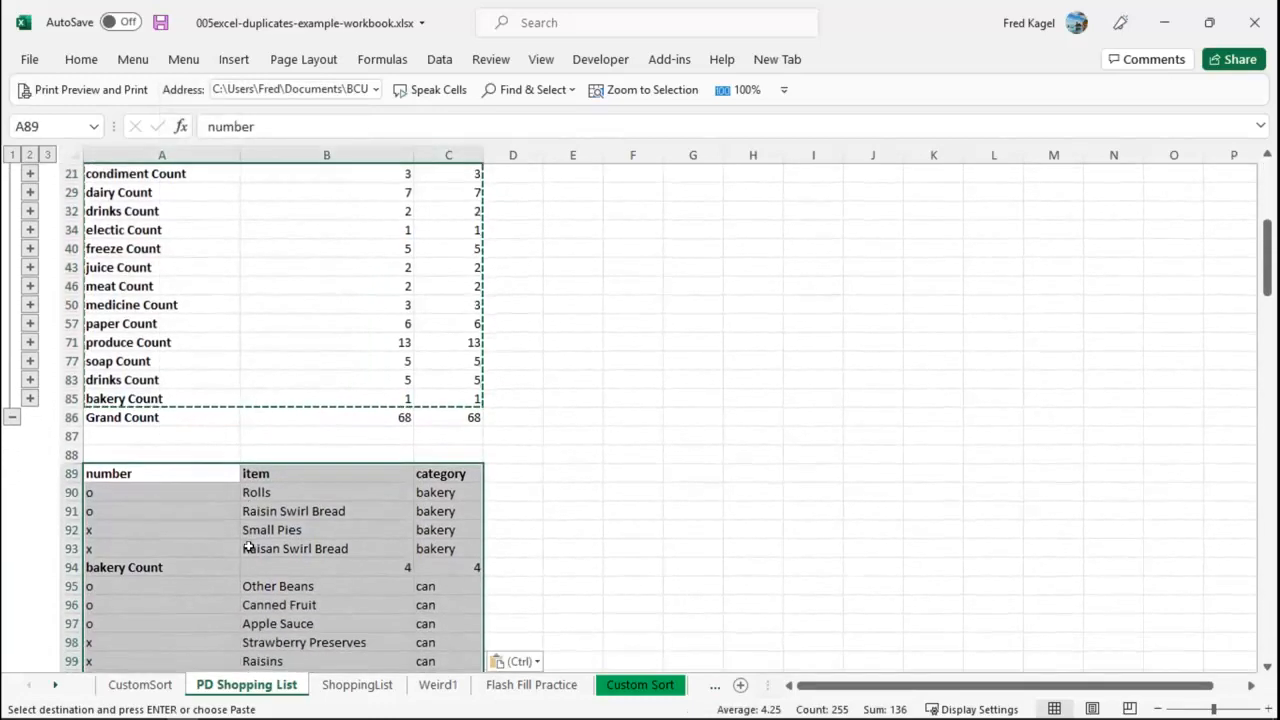
scroll(246, 548, "down", 5)
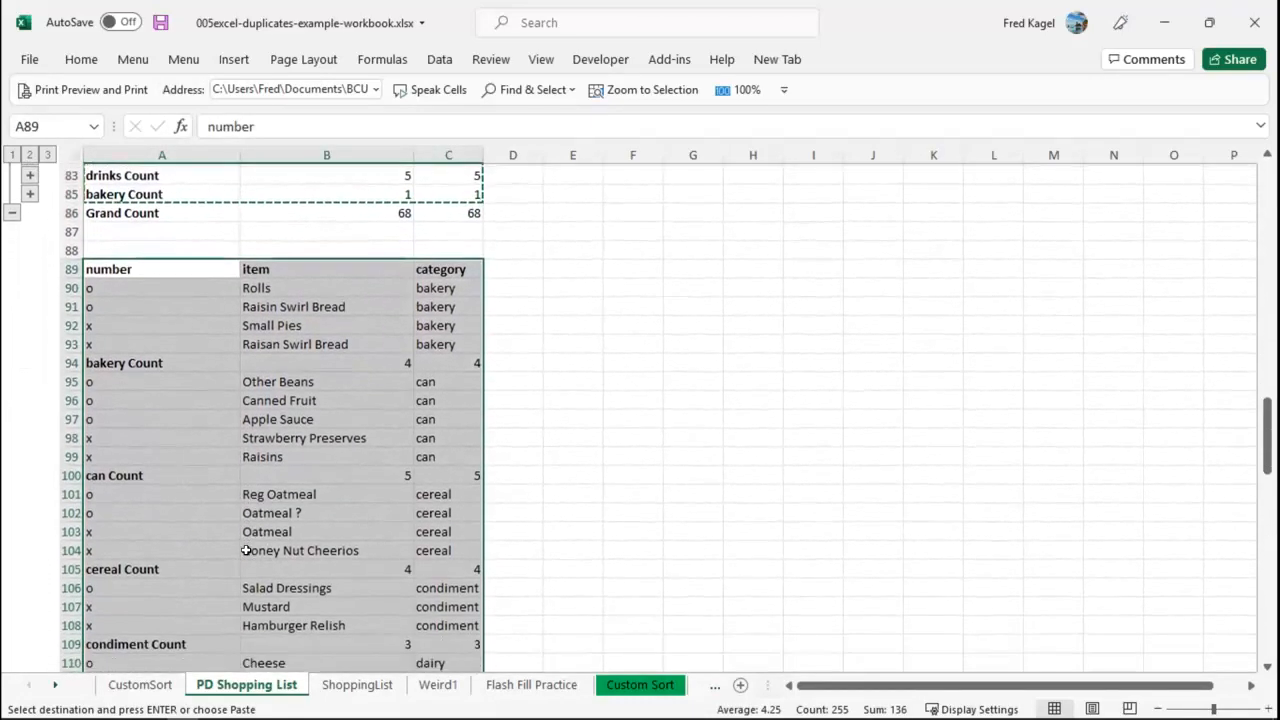
scroll(246, 549, "down", 2)
Select the entire current region of the collapsed subtotal table starting from cell B34.
scroll(250, 540, "up", 8)
scroll(252, 529, "up", 4)
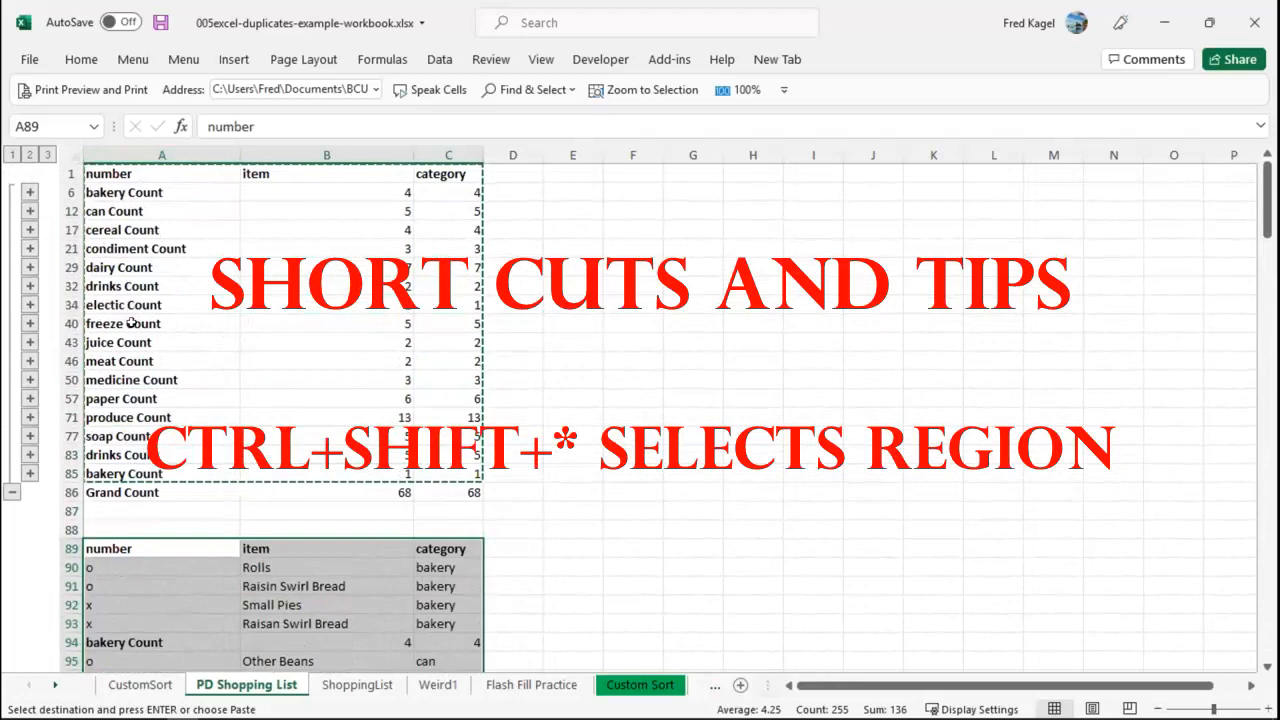
left_click(110, 172)
left_click_drag(112, 184, 441, 470)
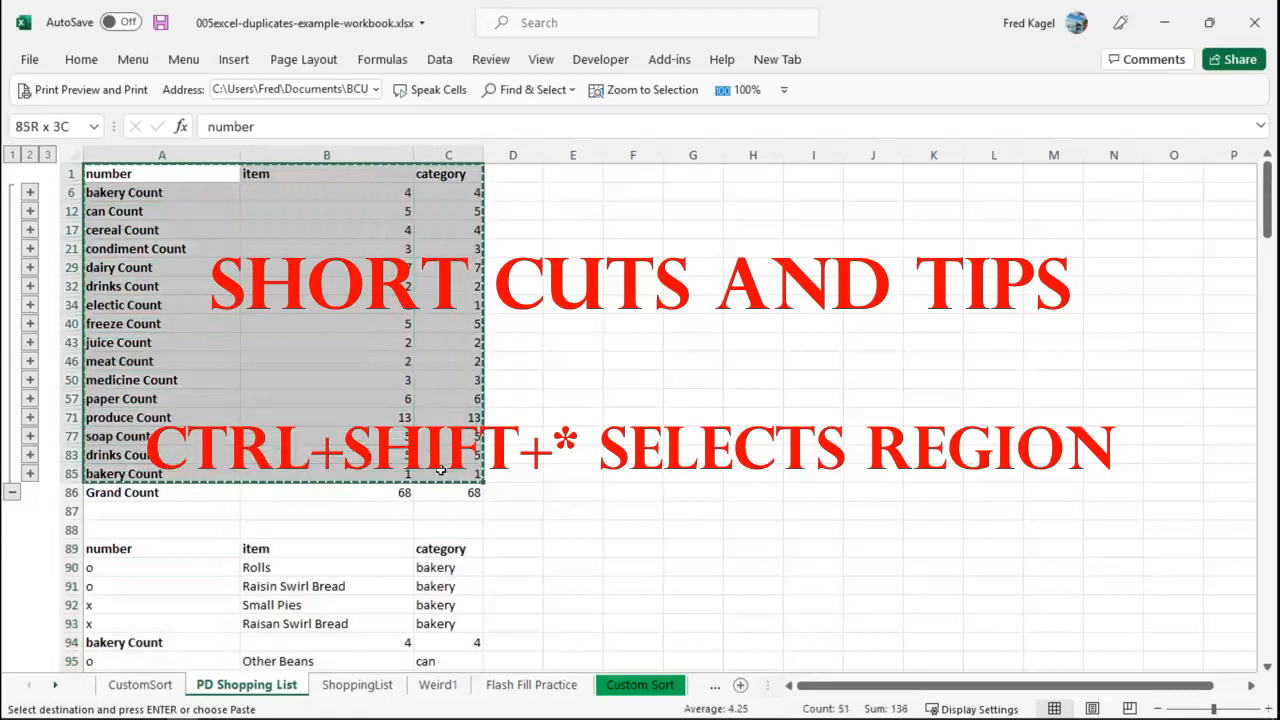
left_click_drag(441, 470, 346, 380)
left_click(298, 307)
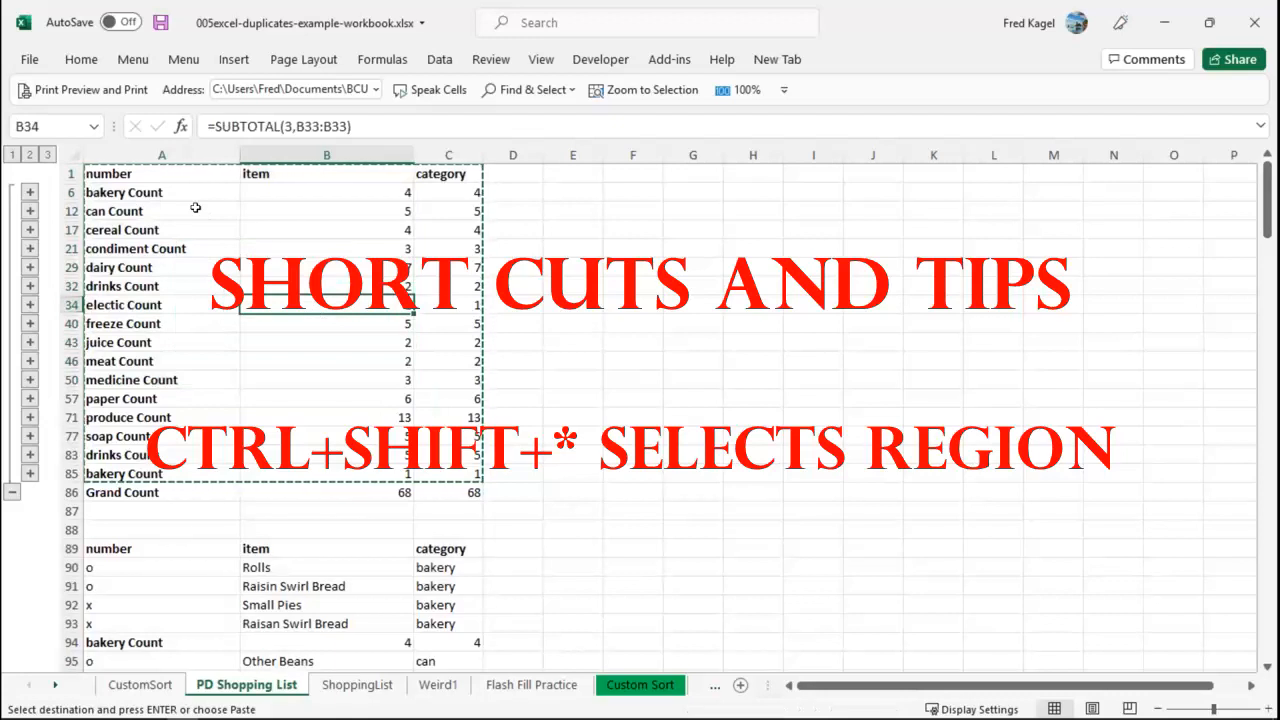
key("ctrl+shift+8")
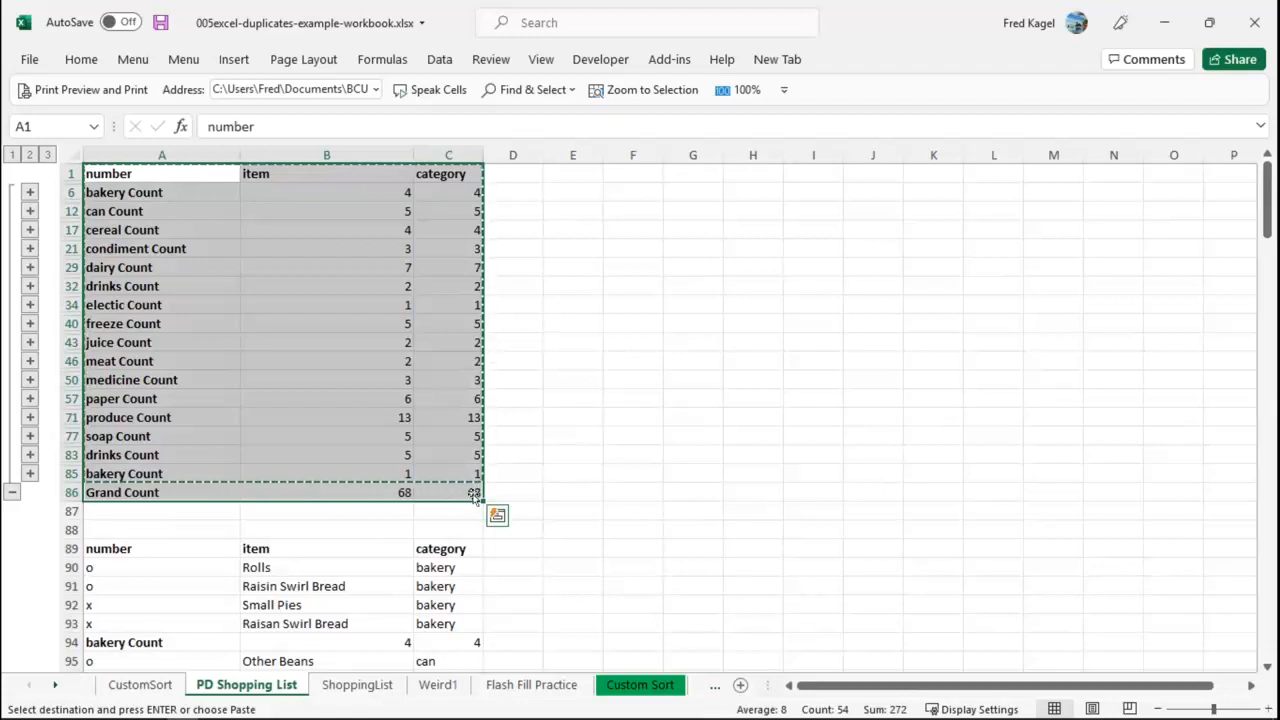
Try to shrink the selected range to leave out the Grand Count row, and undo the change.
left_click_drag(474, 492, 480, 482)
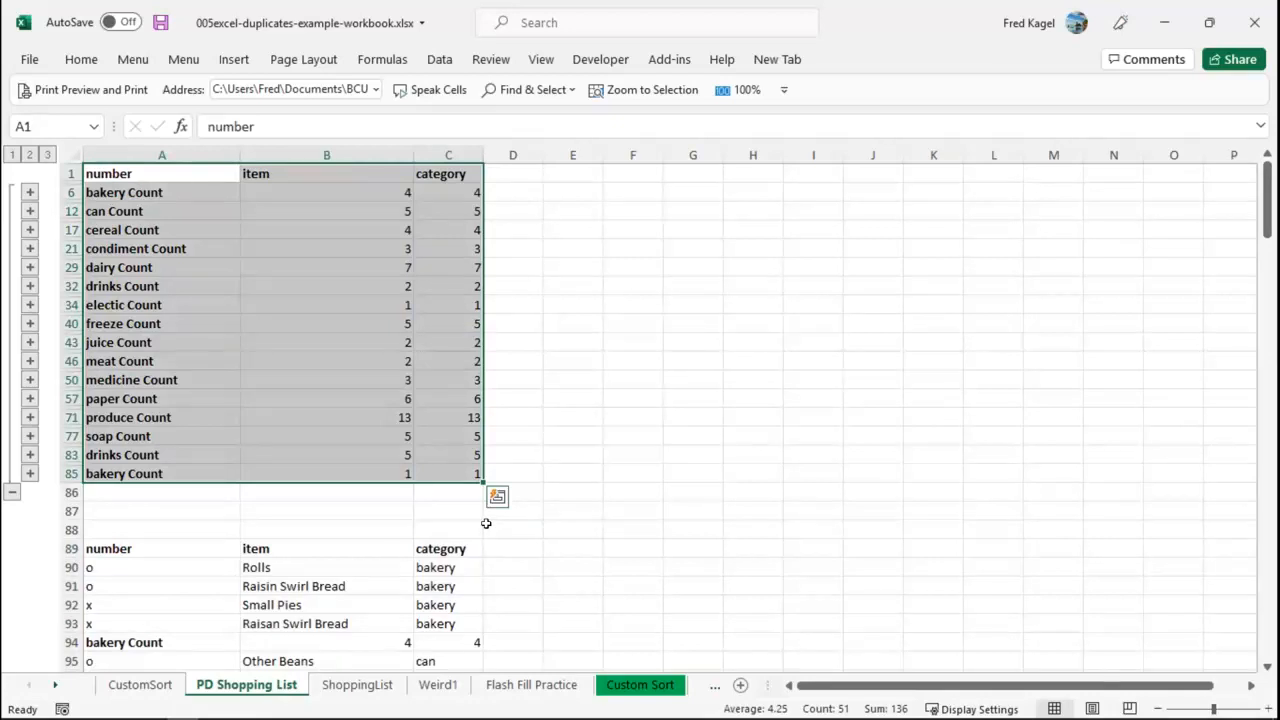
key("shift+Down")
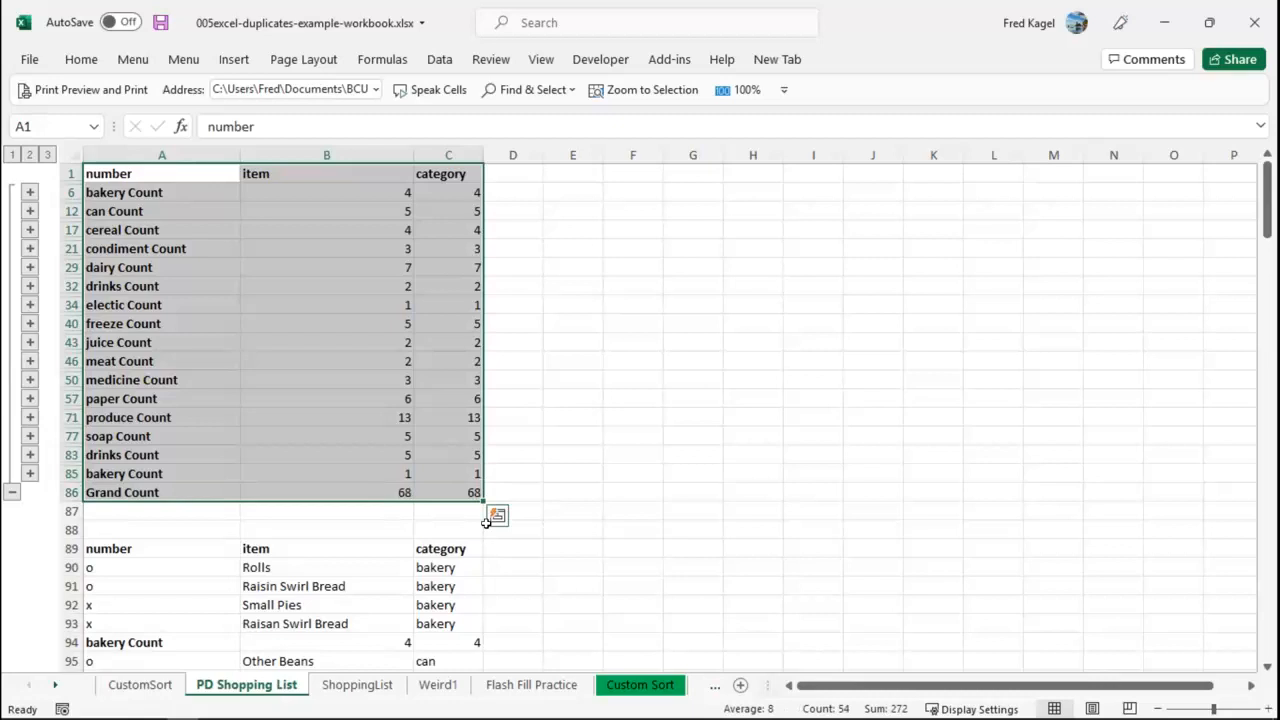
Select the subtotal table's region from A1 and reduce the selection to exclude the Grand Count row.
key("ctrl+Home")
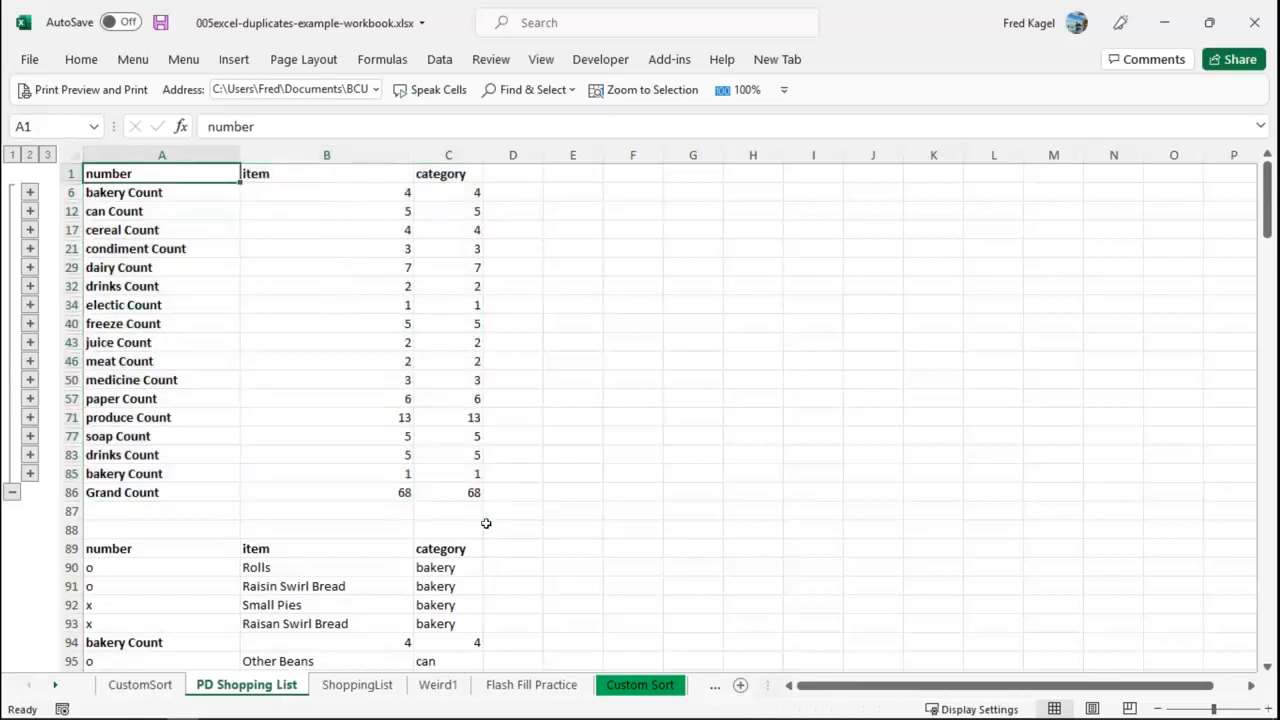
key("ctrl+a")
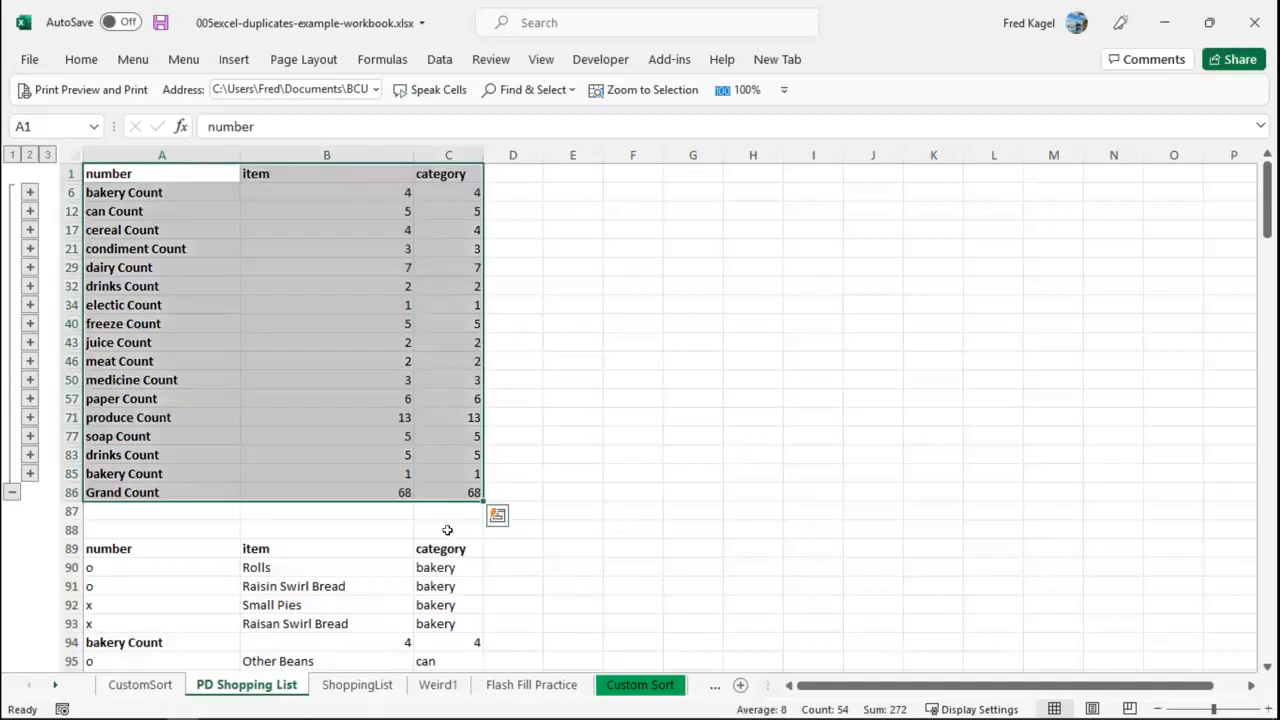
key("shift+Up")
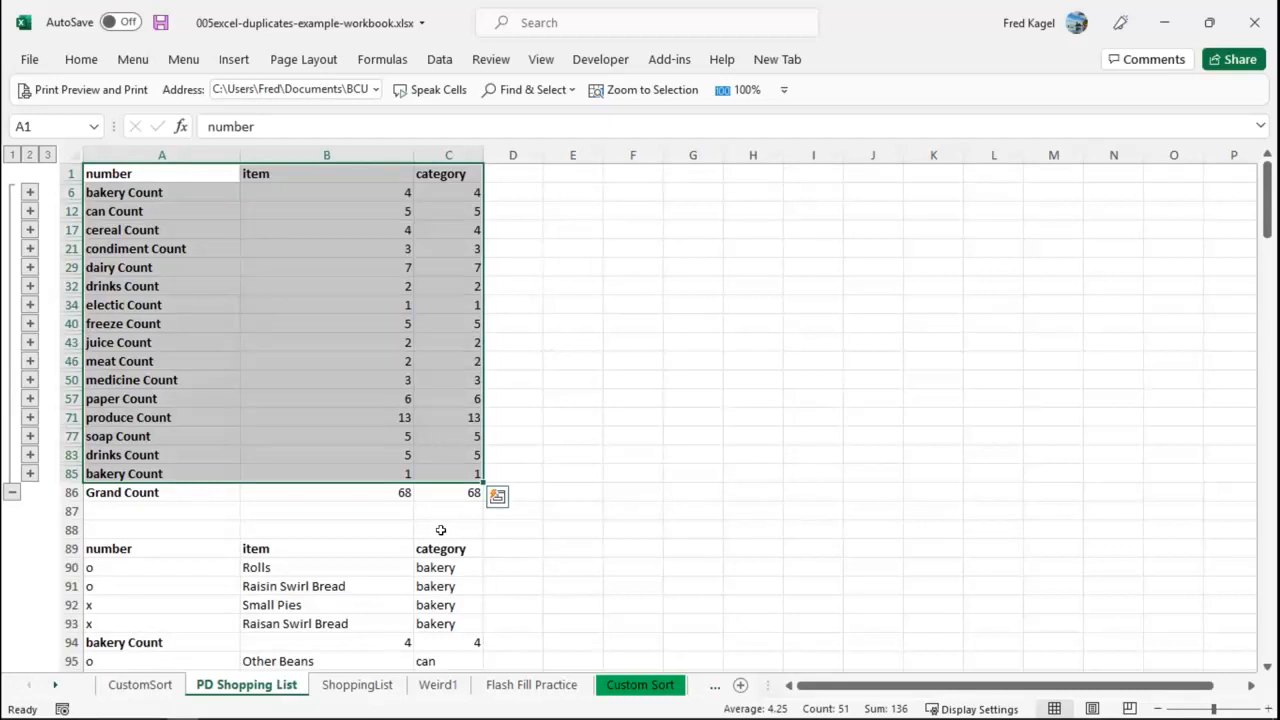
key("shift+Up")
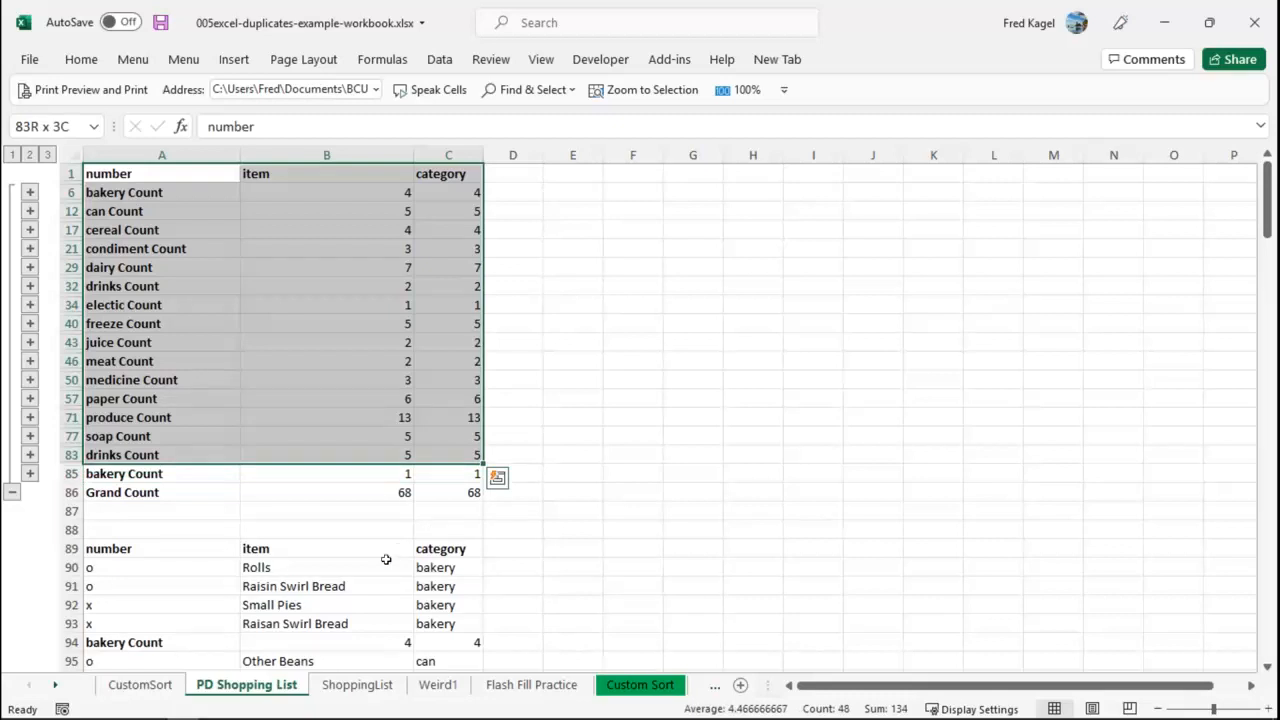
key("shift+Down")
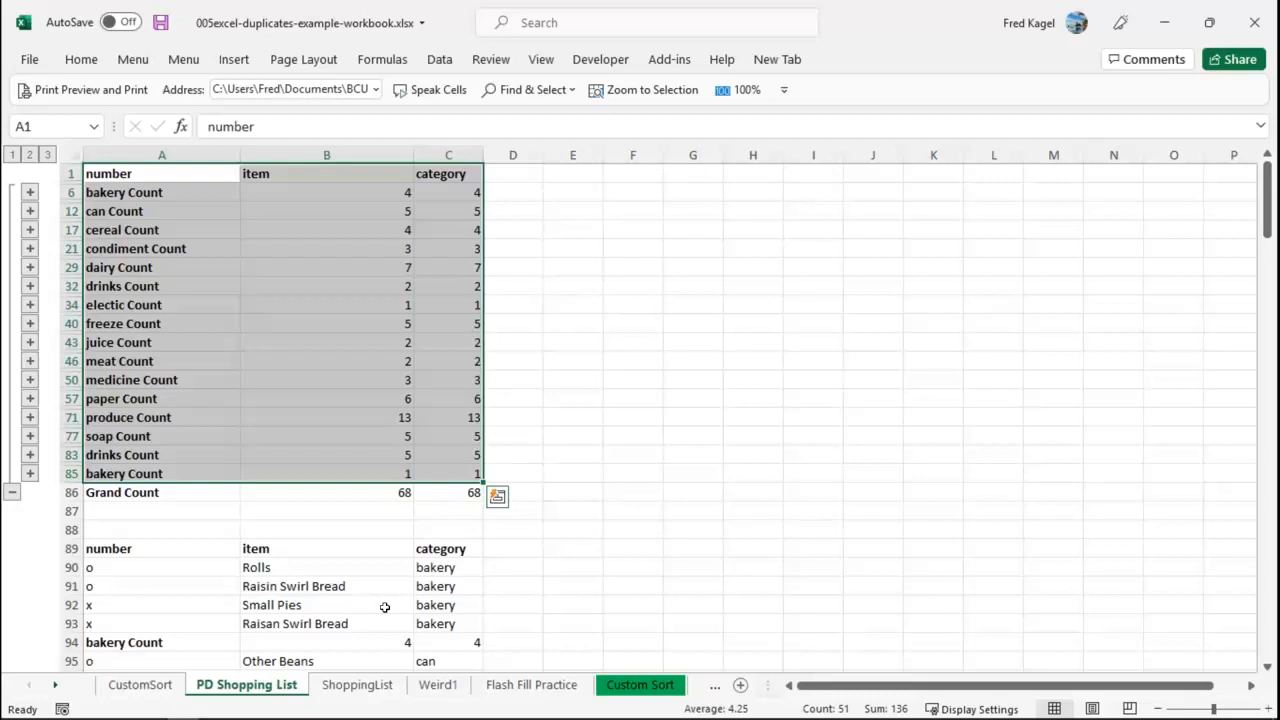
Restrict the selected range A1:C85 to visible cells only and copy it.
scroll(140, 540, "down", 1)
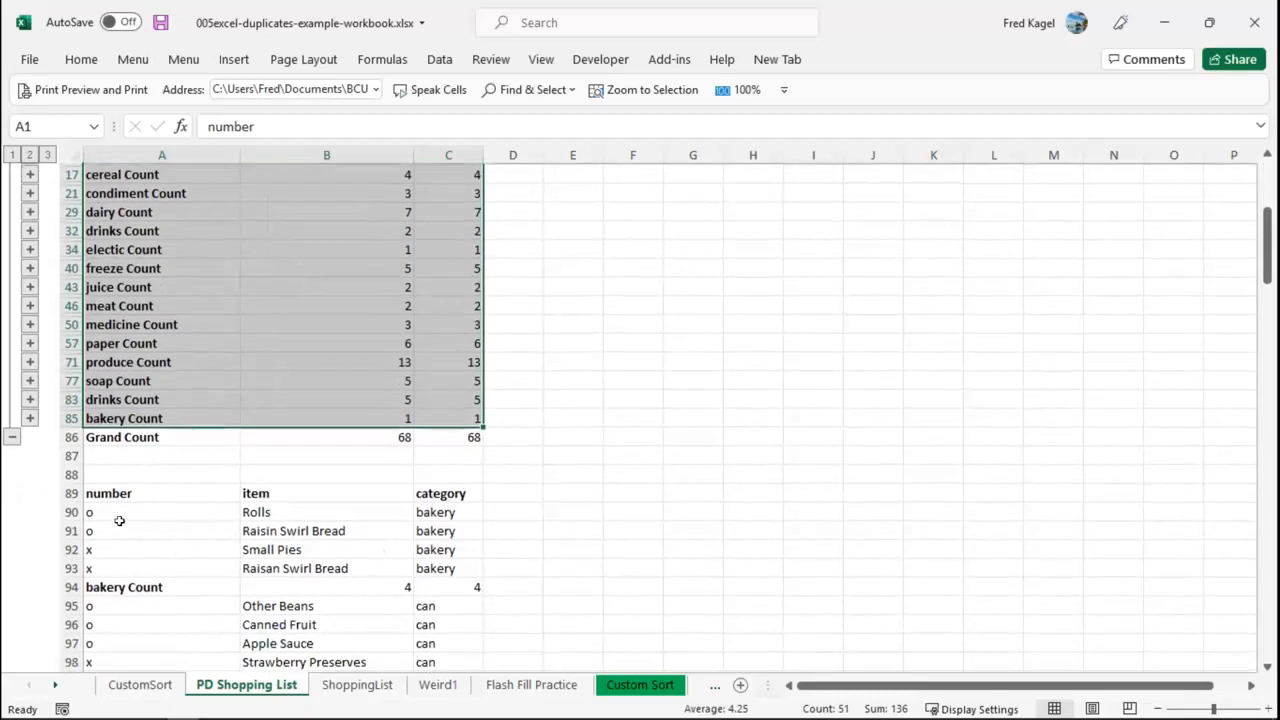
scroll(130, 490, "down", 3)
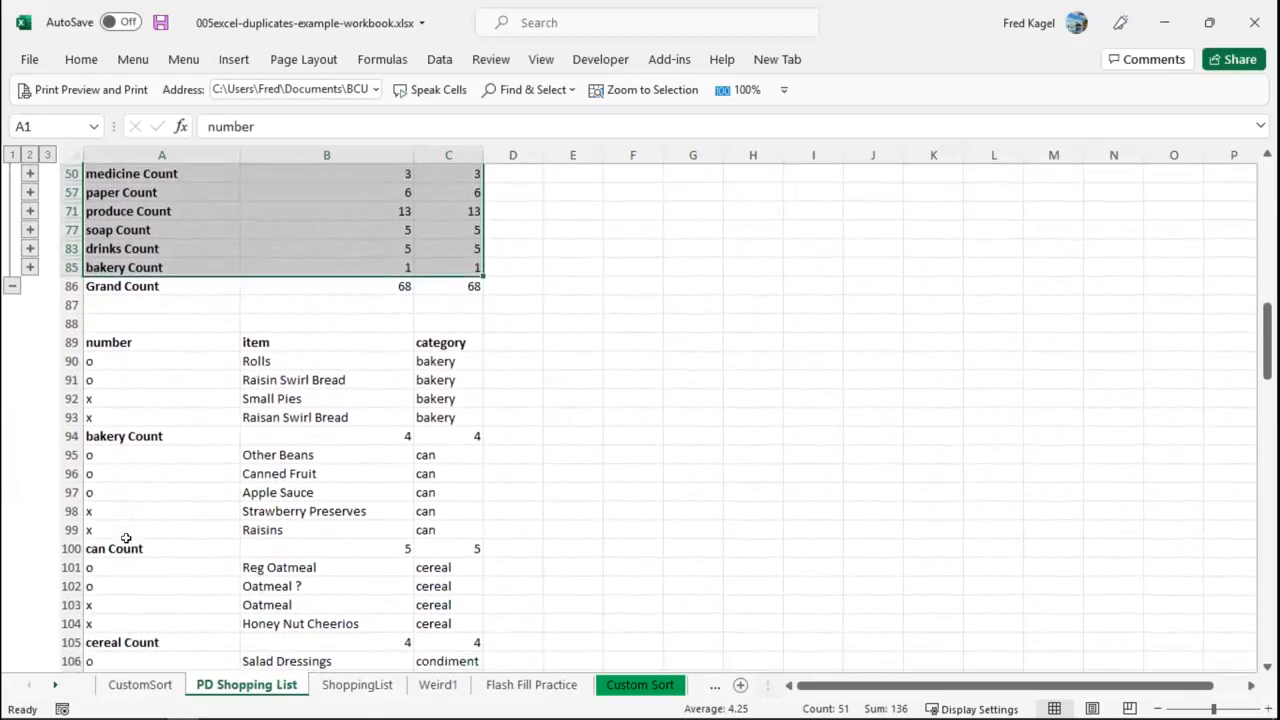
scroll(150, 425, "up", 3)
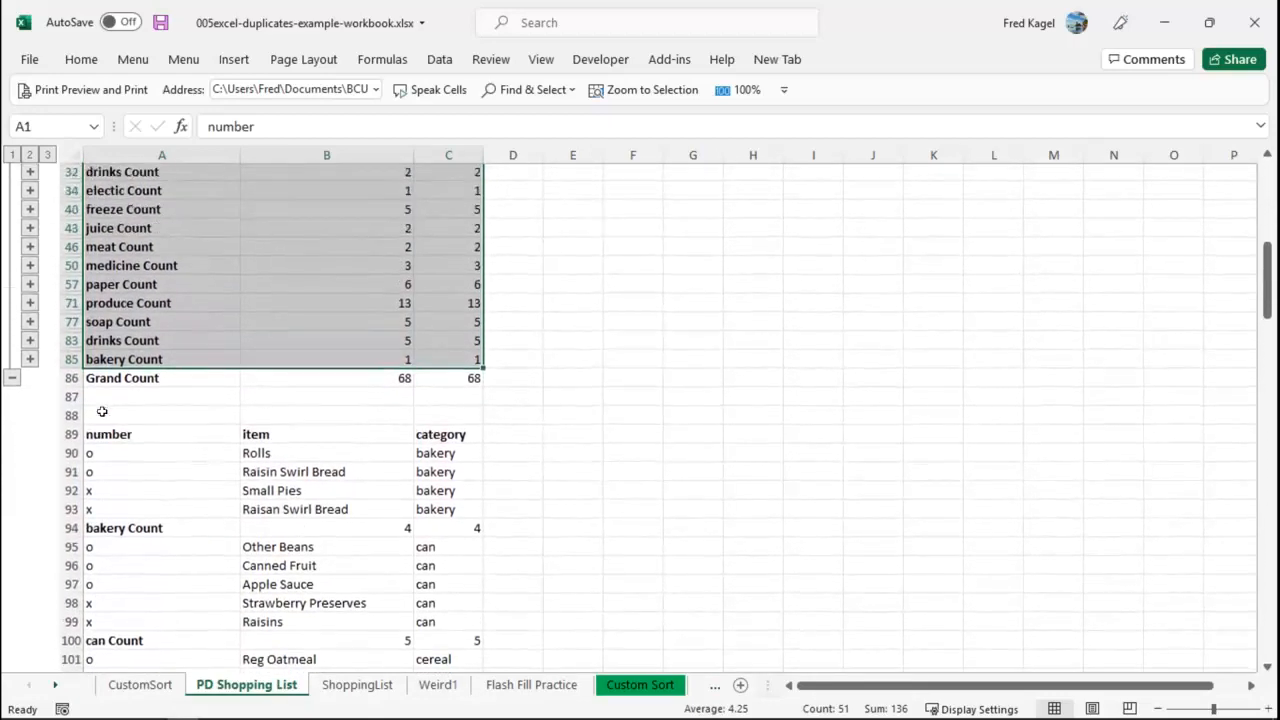
scroll(117, 414, "up", 1)
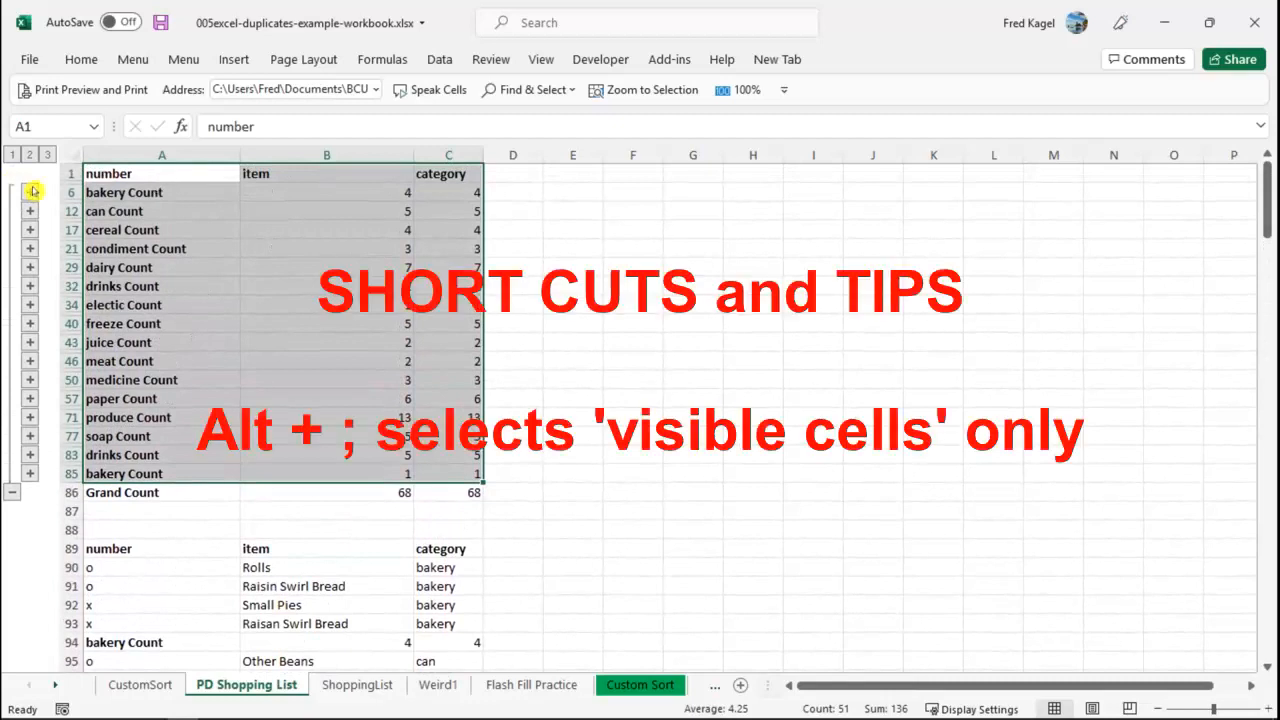
key("alt")
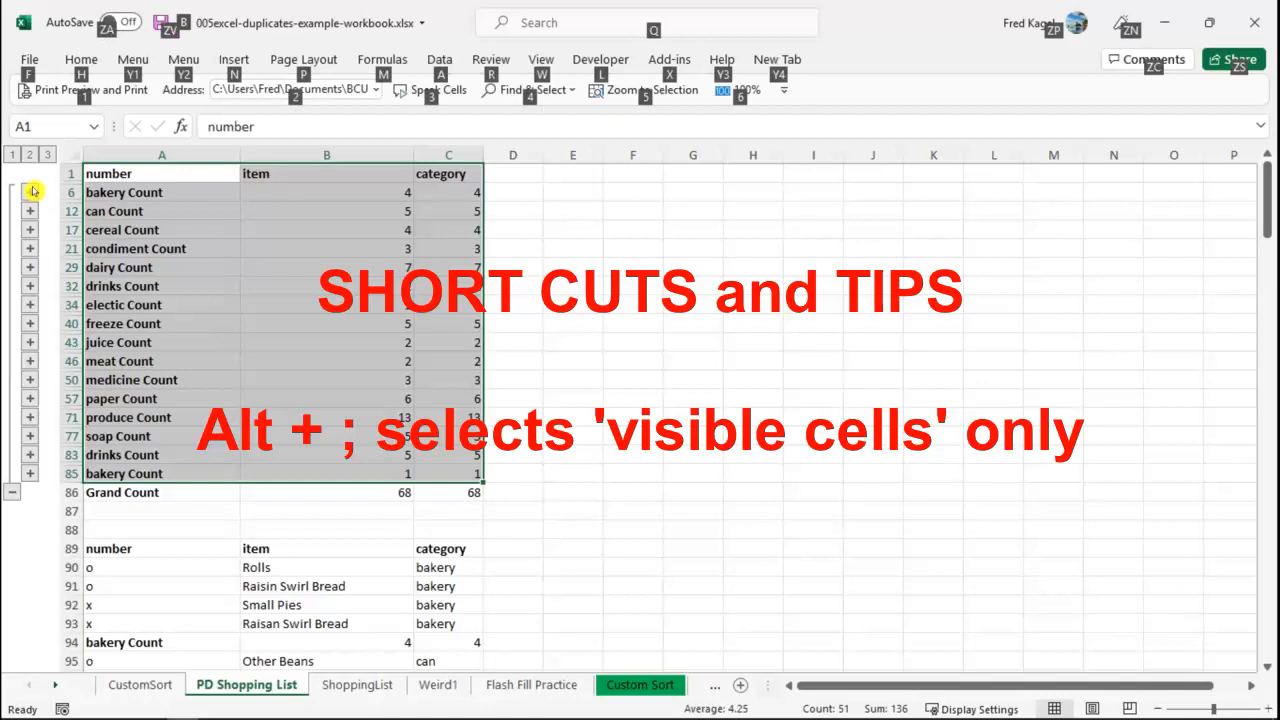
key("alt+semicolon")
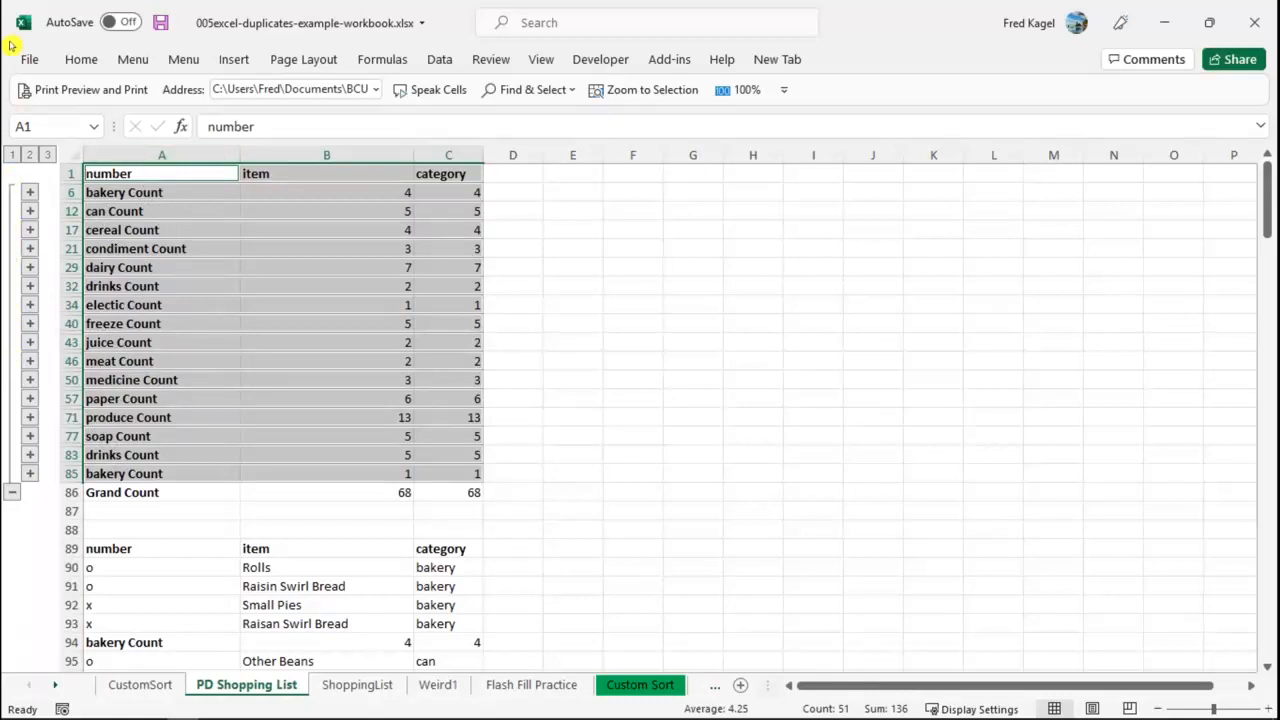
key("ctrl+c")
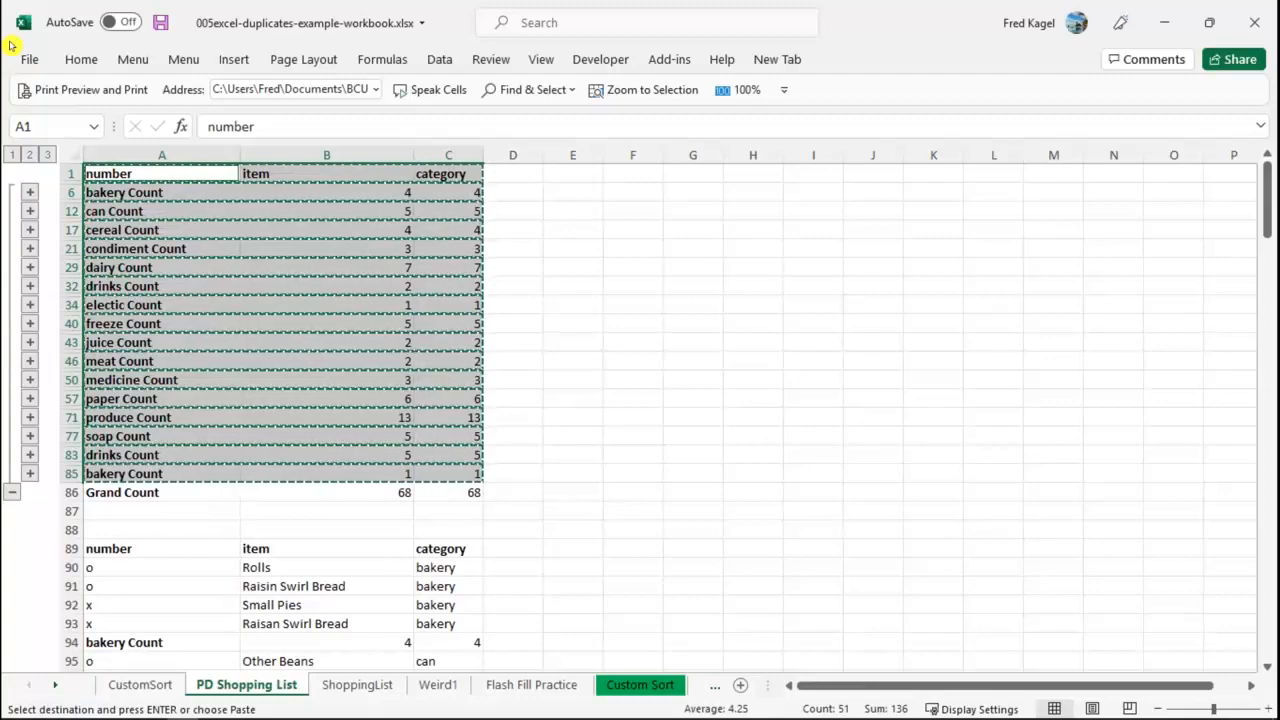
Paste the copied visible subtotal rows at E89 and widen column E to show more of the labels.
scroll(470, 351, "down", 1)
left_click(551, 488)
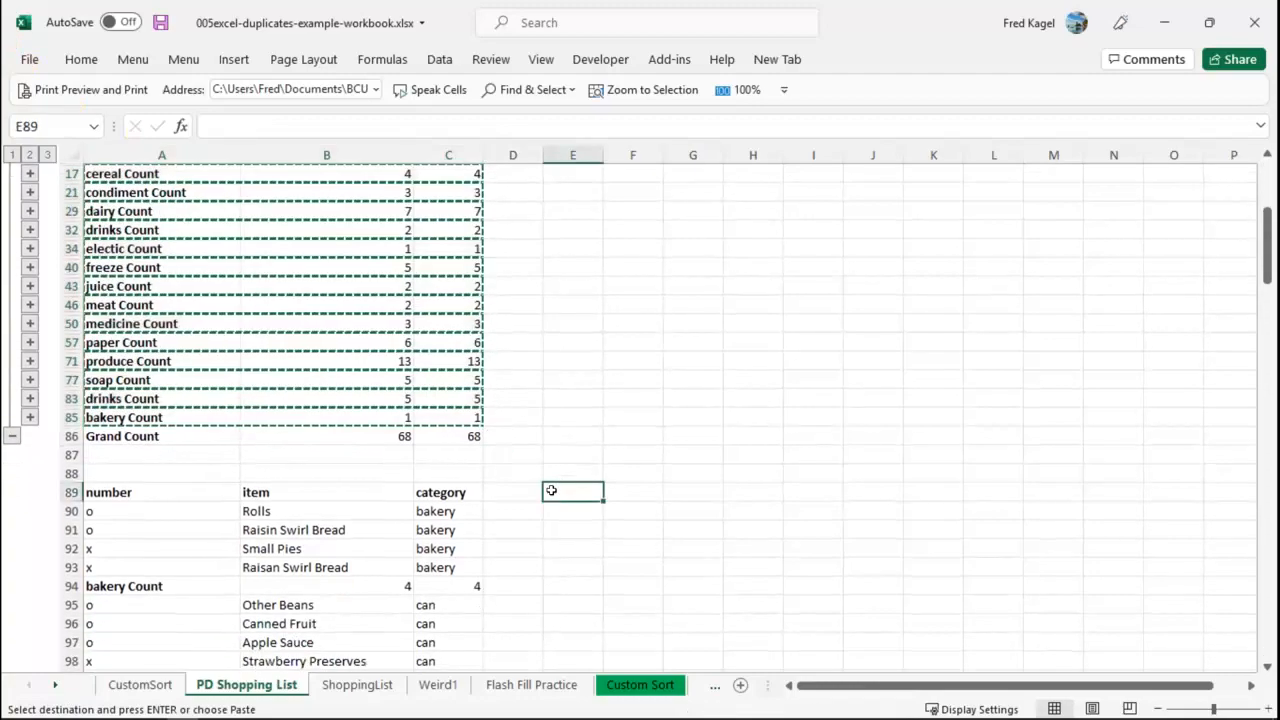
key("ctrl+v")
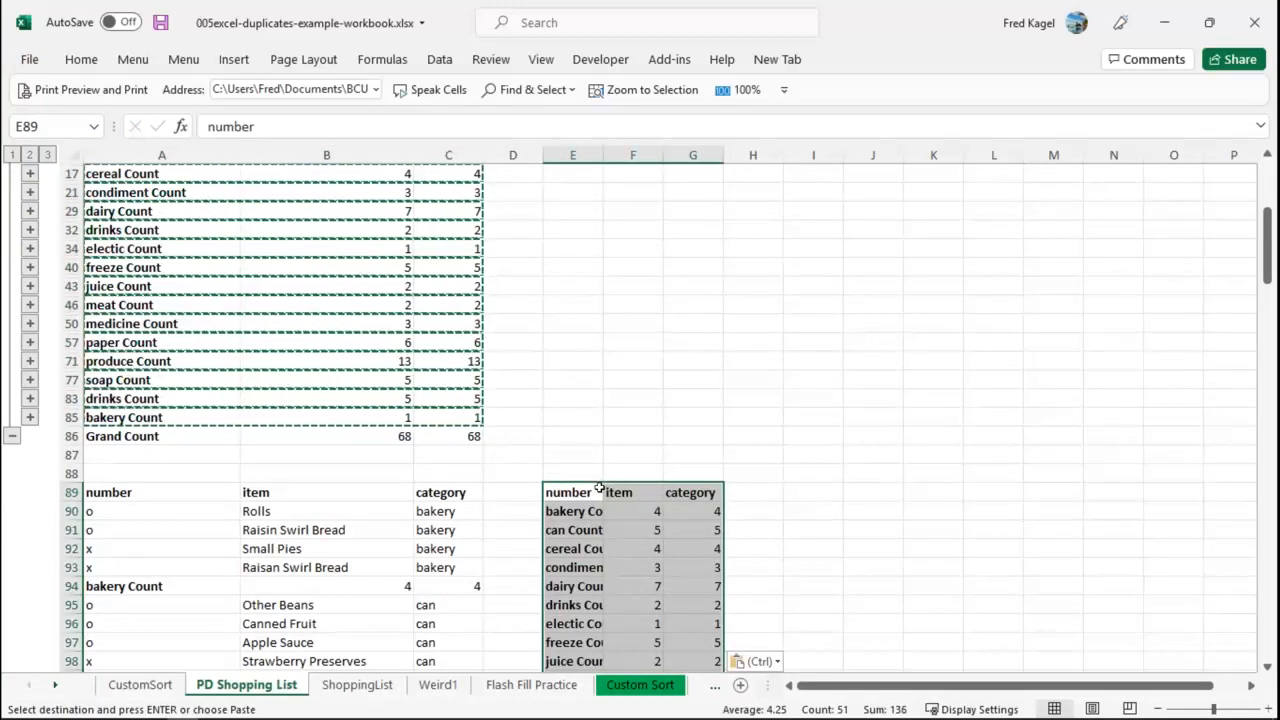
scroll(597, 491, "down", 1)
scroll(597, 491, "down", 3)
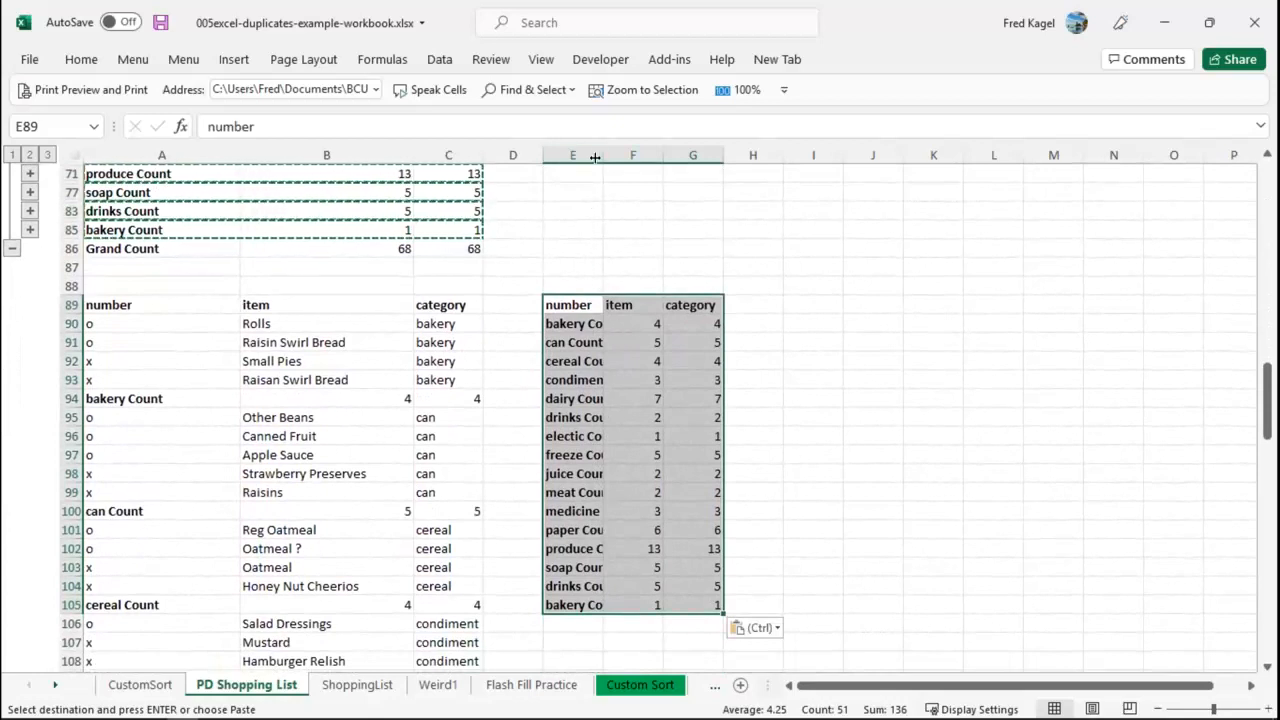
left_click_drag(612, 156, 641, 158)
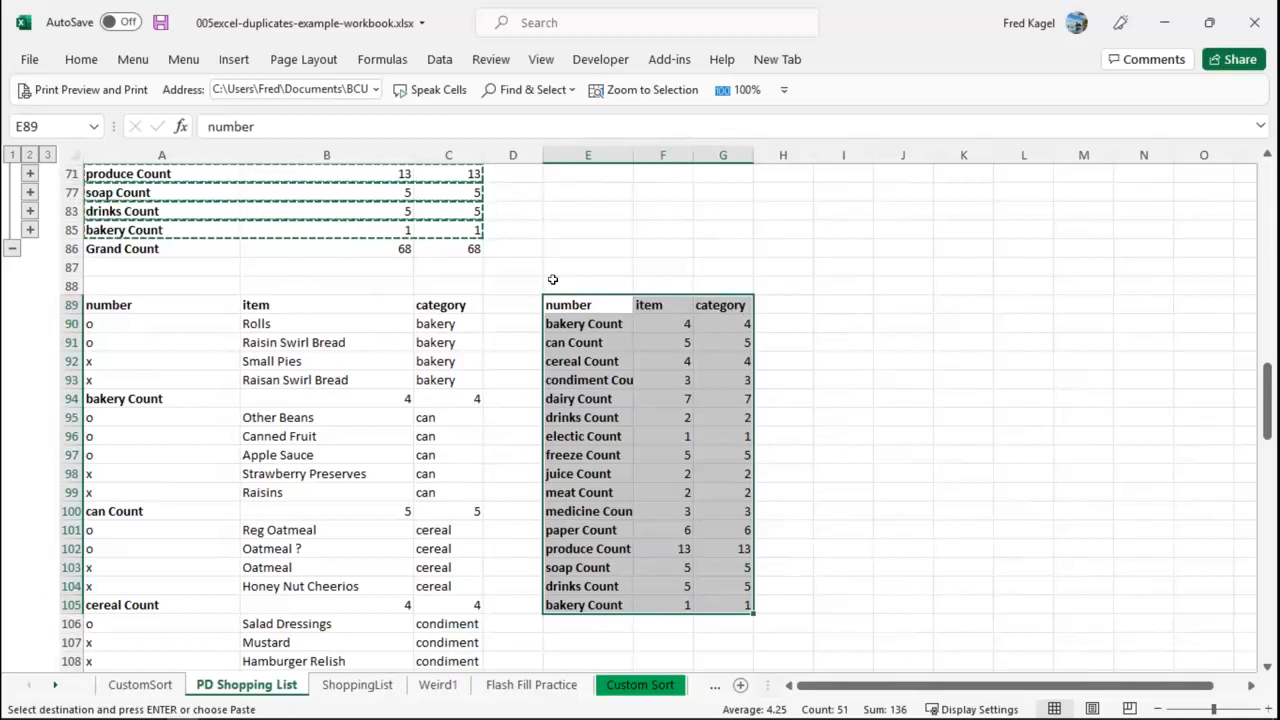
key("ctrl+g")
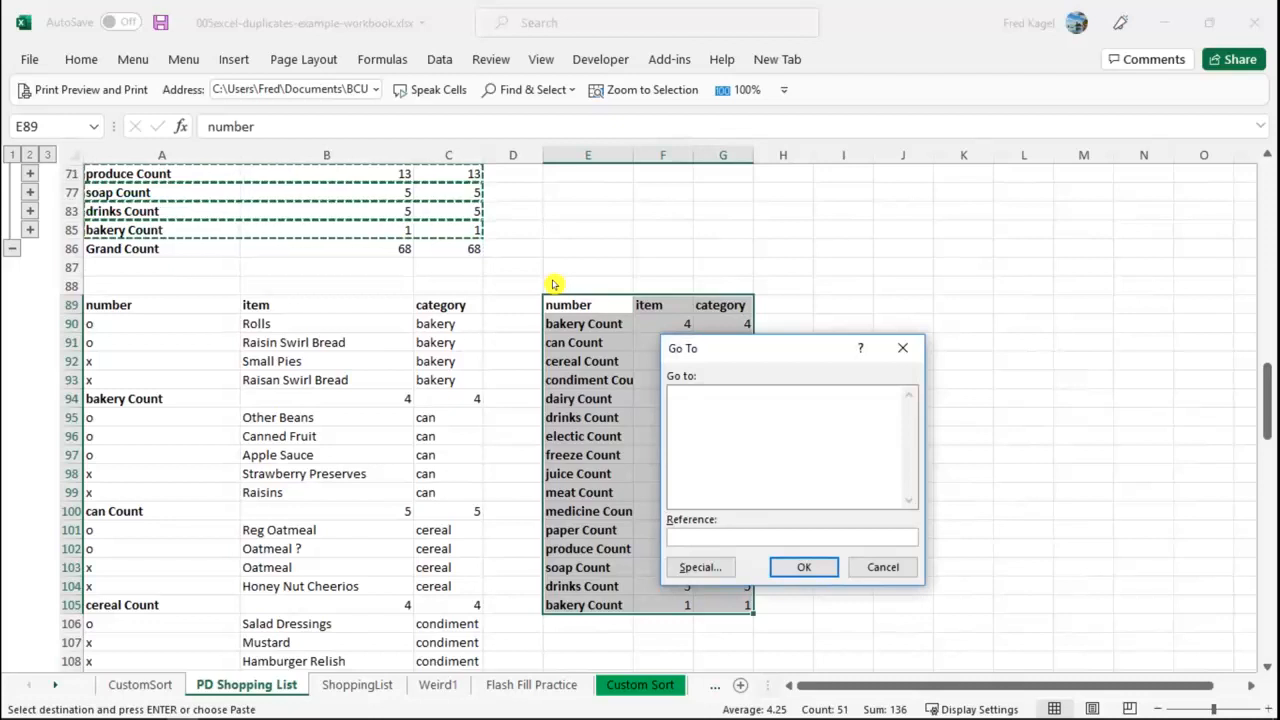
left_click(677, 567)
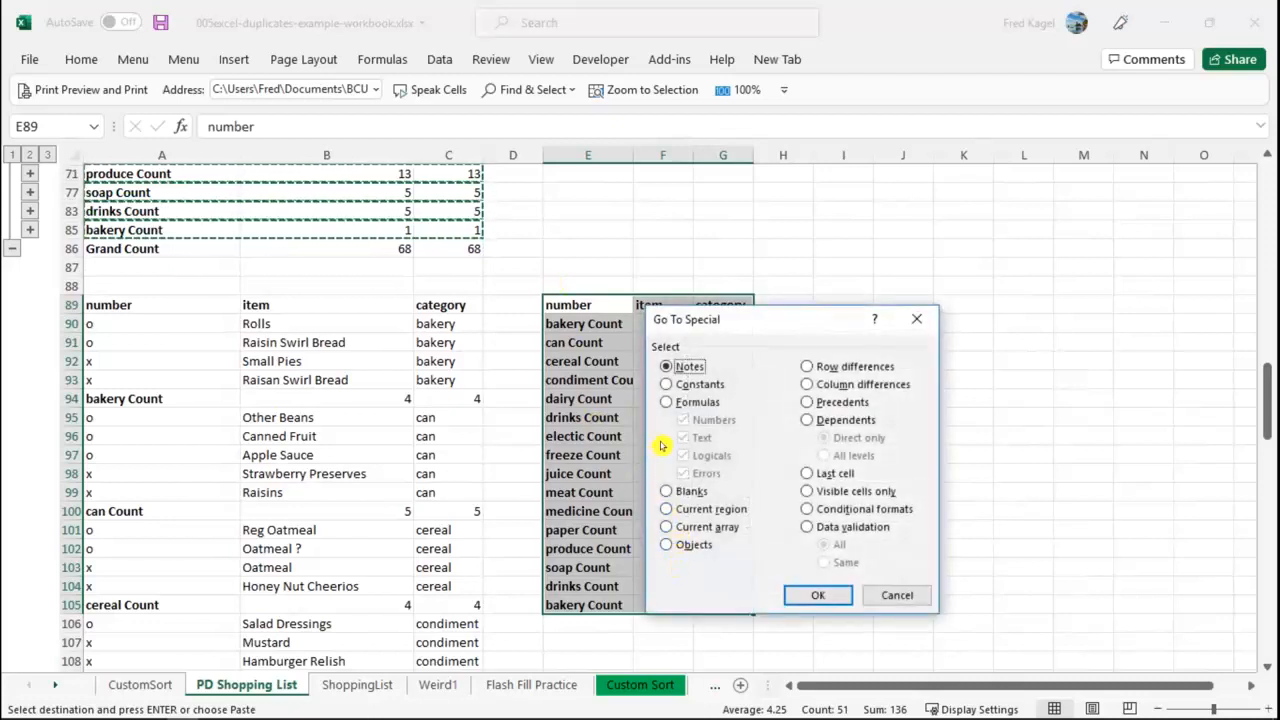
left_click(802, 492)
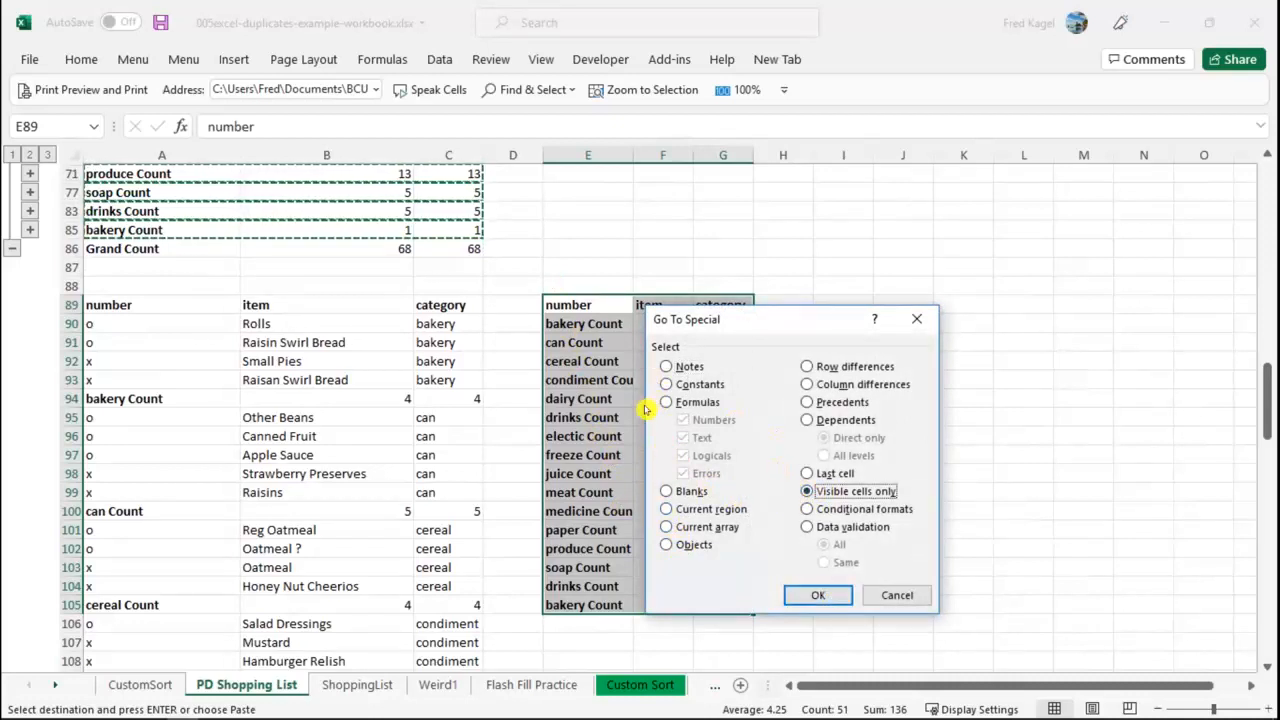
left_click(874, 594)
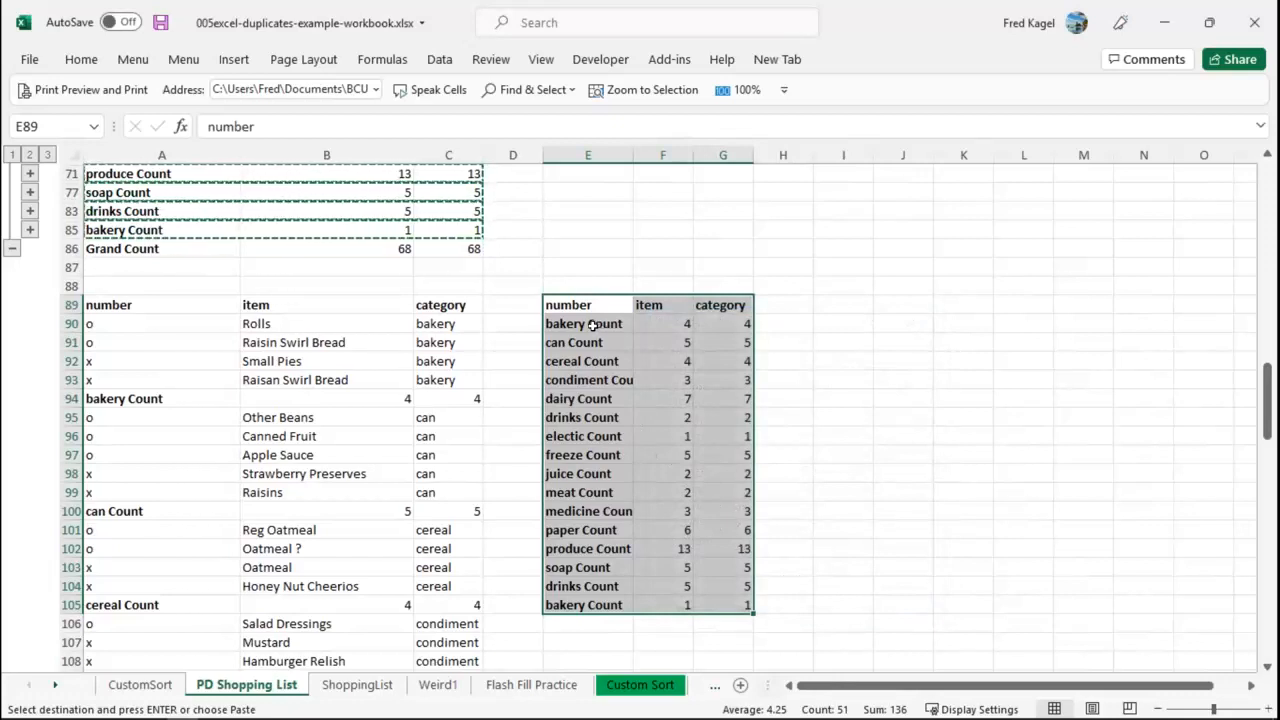
key("alt")
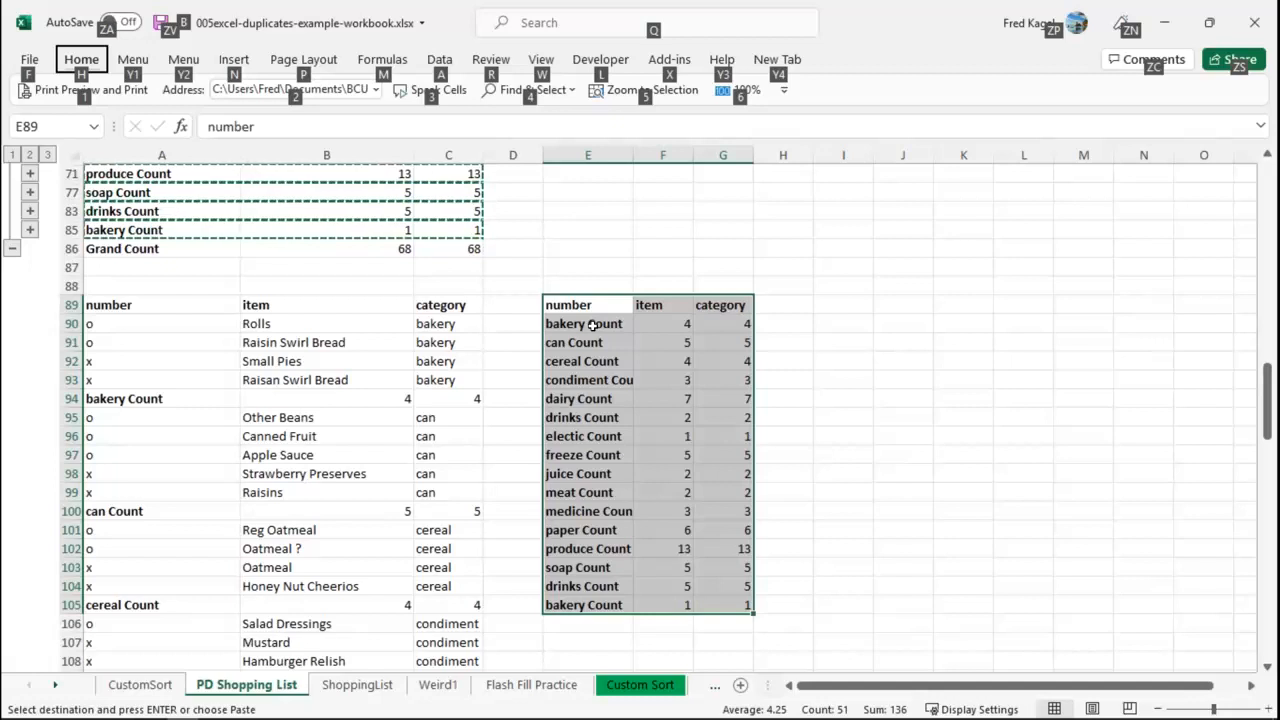
key("Escape")
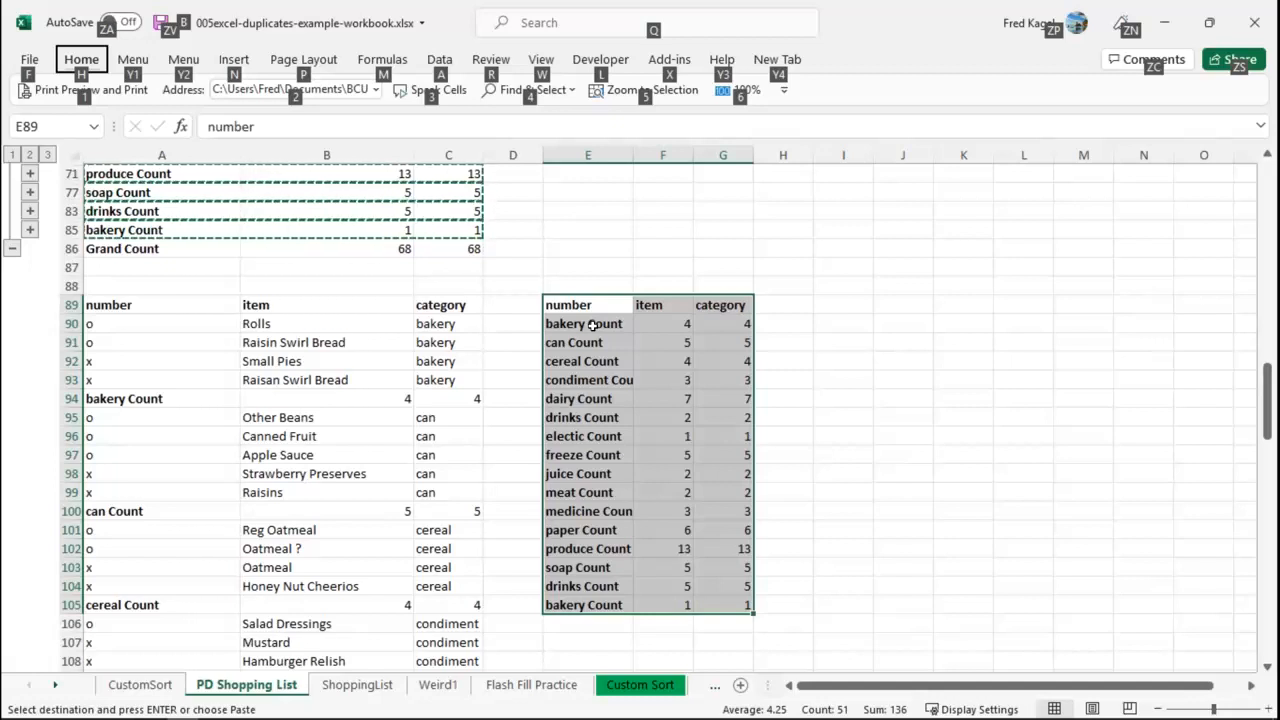
Display the worksheet's formulas to compare the subtotal rows with the pasted copy, and switch back to showing values.
left_click(446, 338)
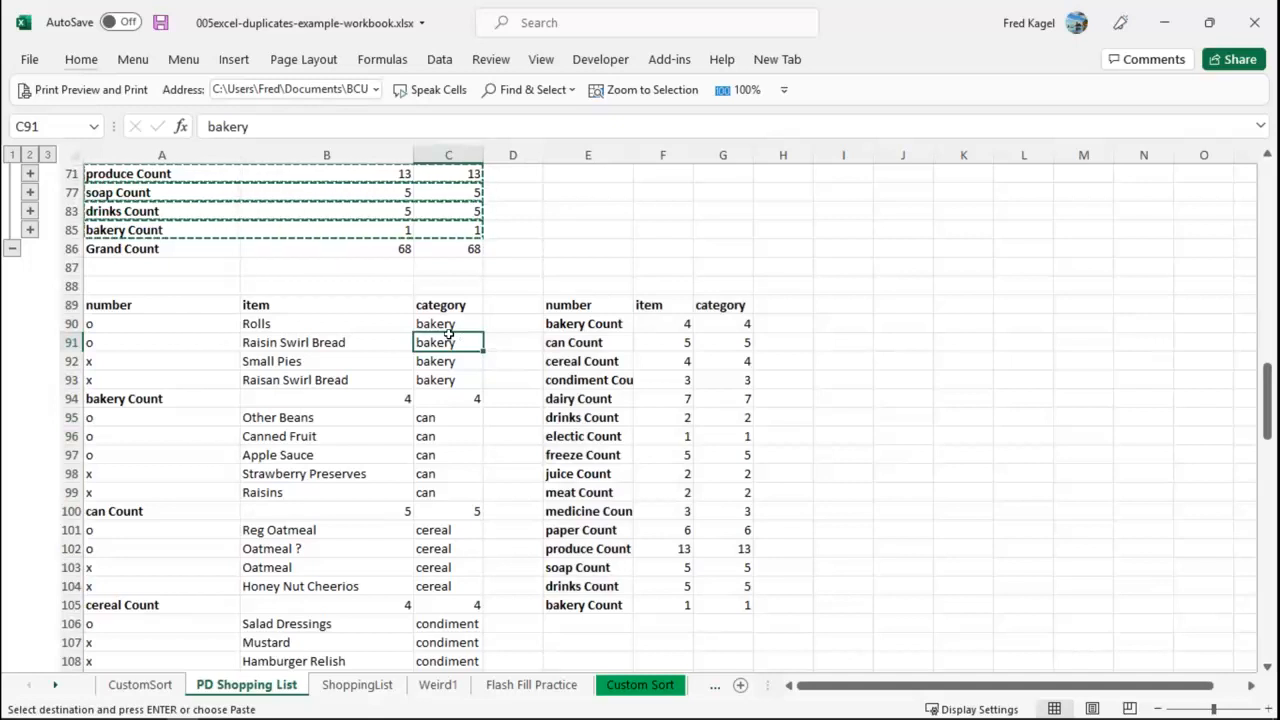
key("ctrl+grave")
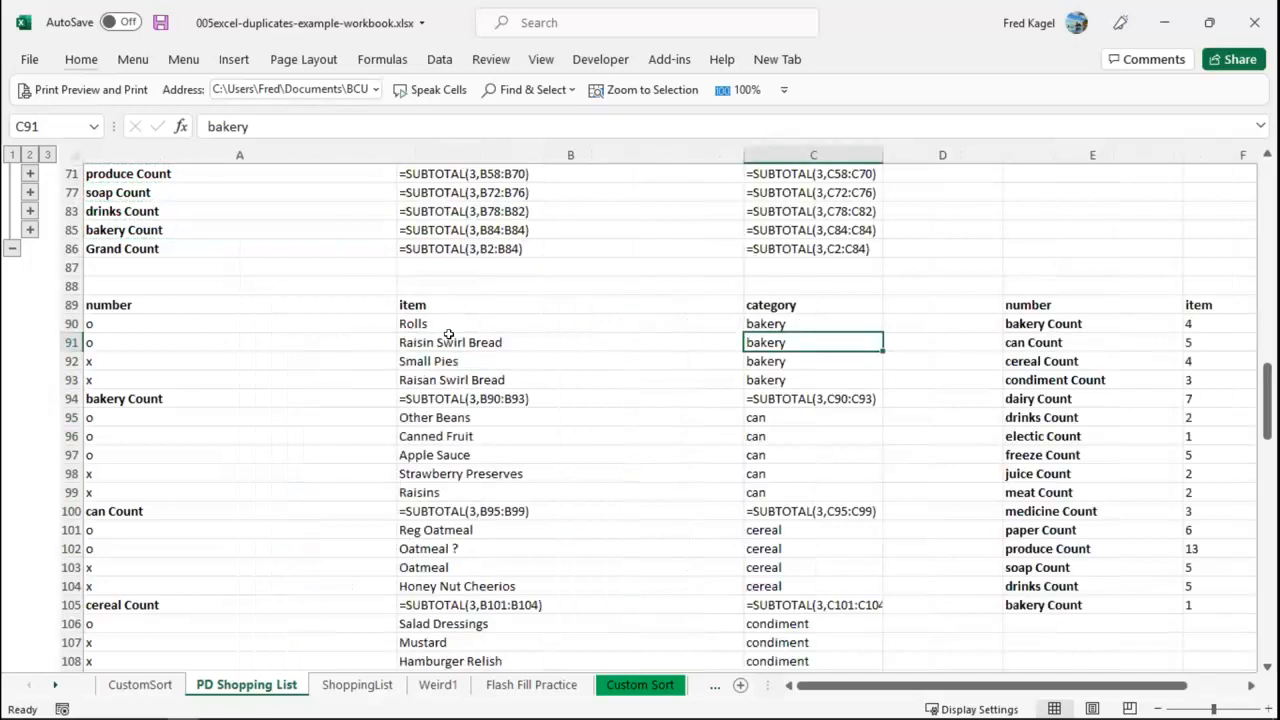
key("ctrl+grave")
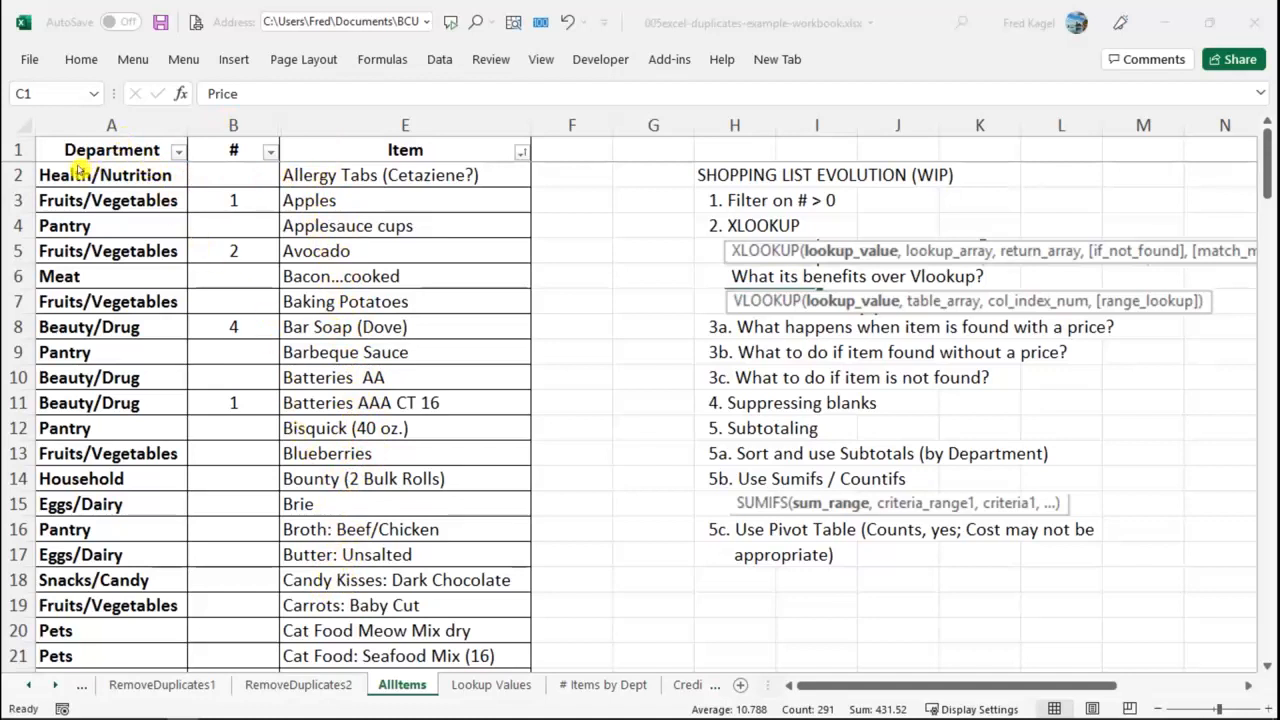
Sort the AllItems list by Department from A to Z, undo the sort and reapply it.
left_click(147, 172)
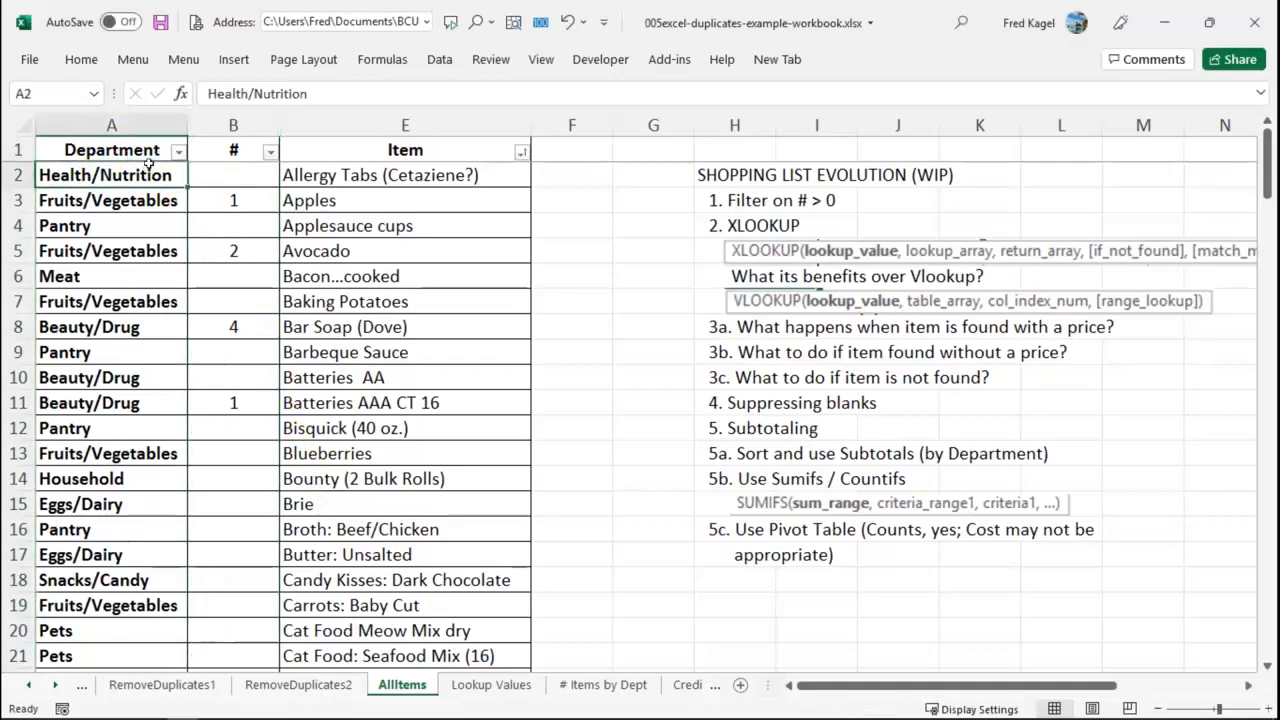
right_click(148, 172)
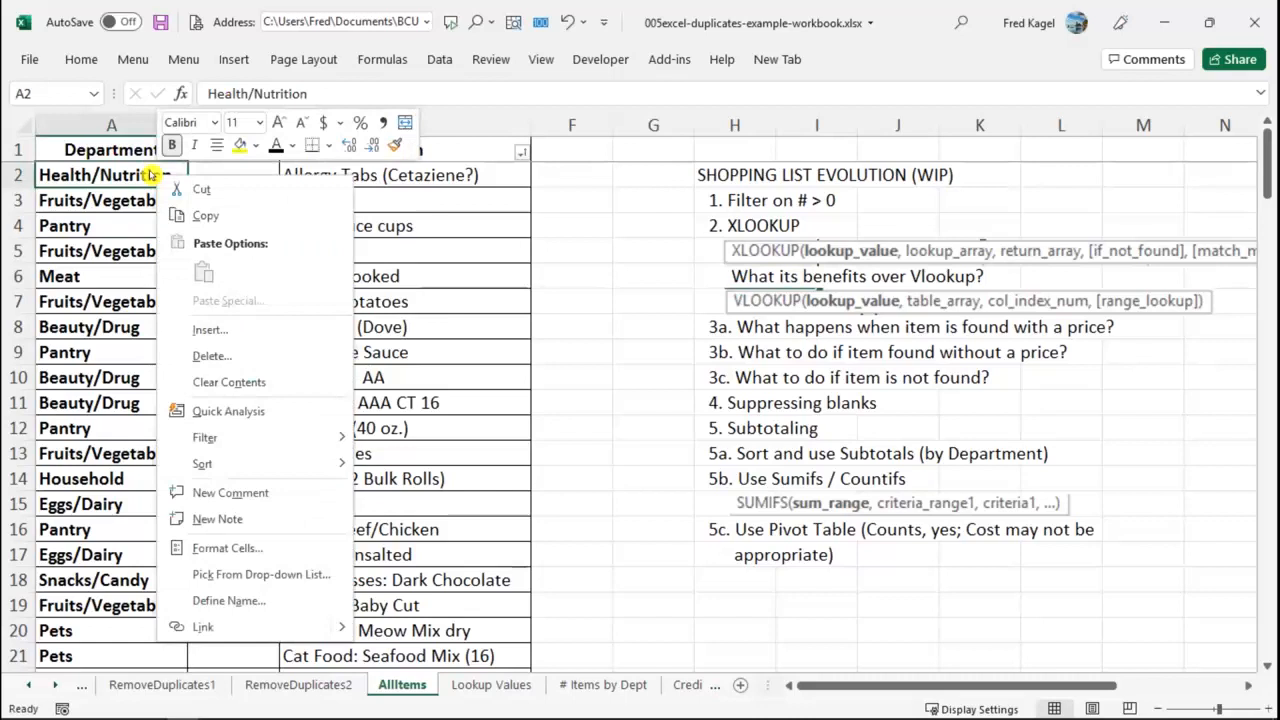
mouse_move(256, 455)
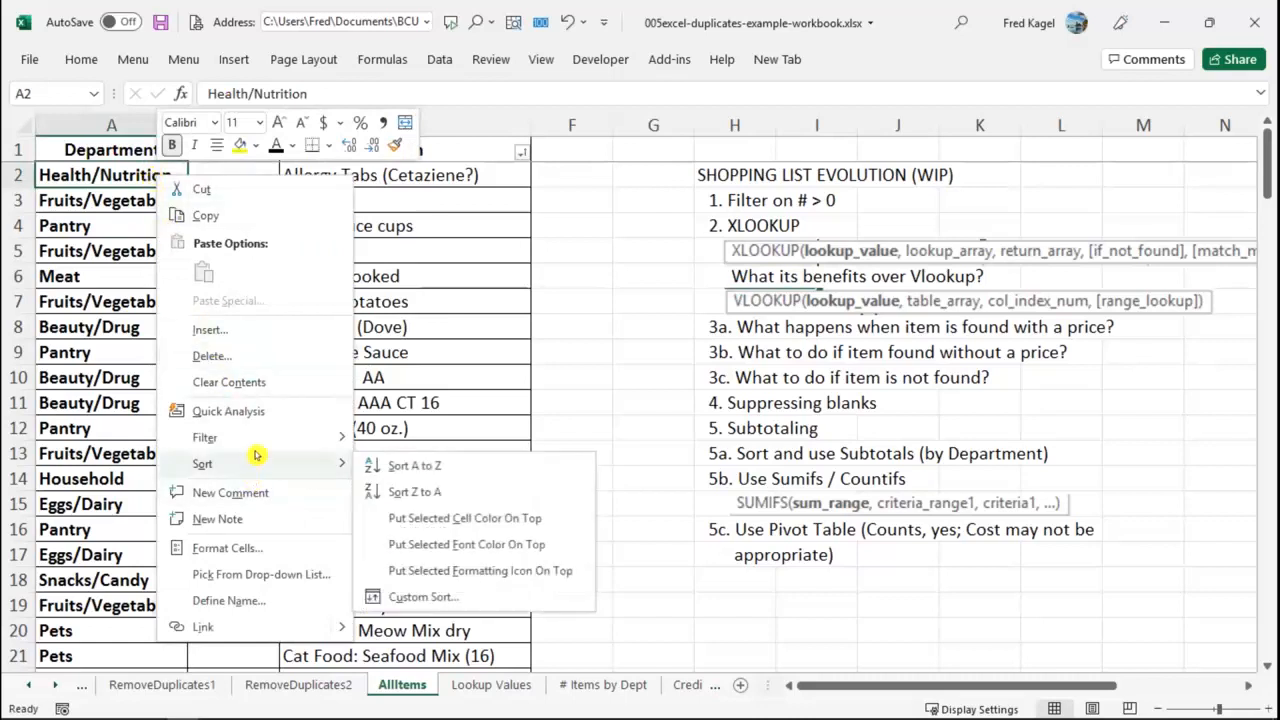
left_click(384, 464)
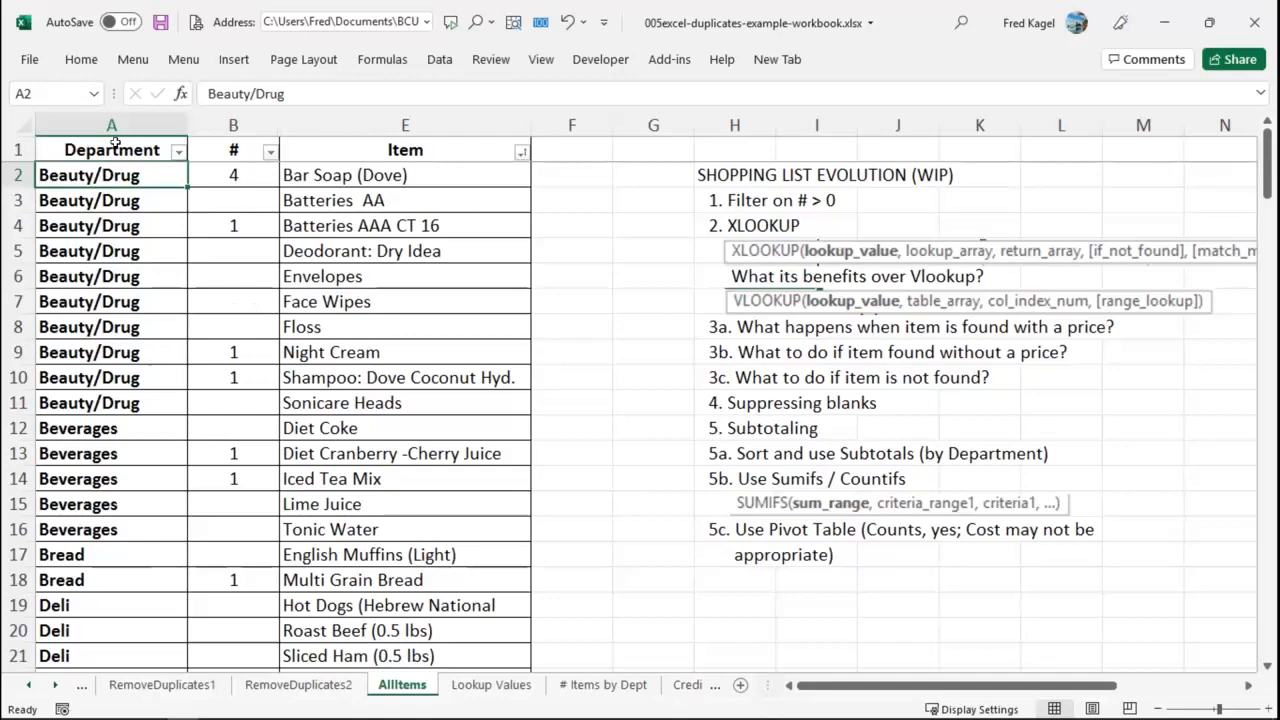
key("ctrl+z")
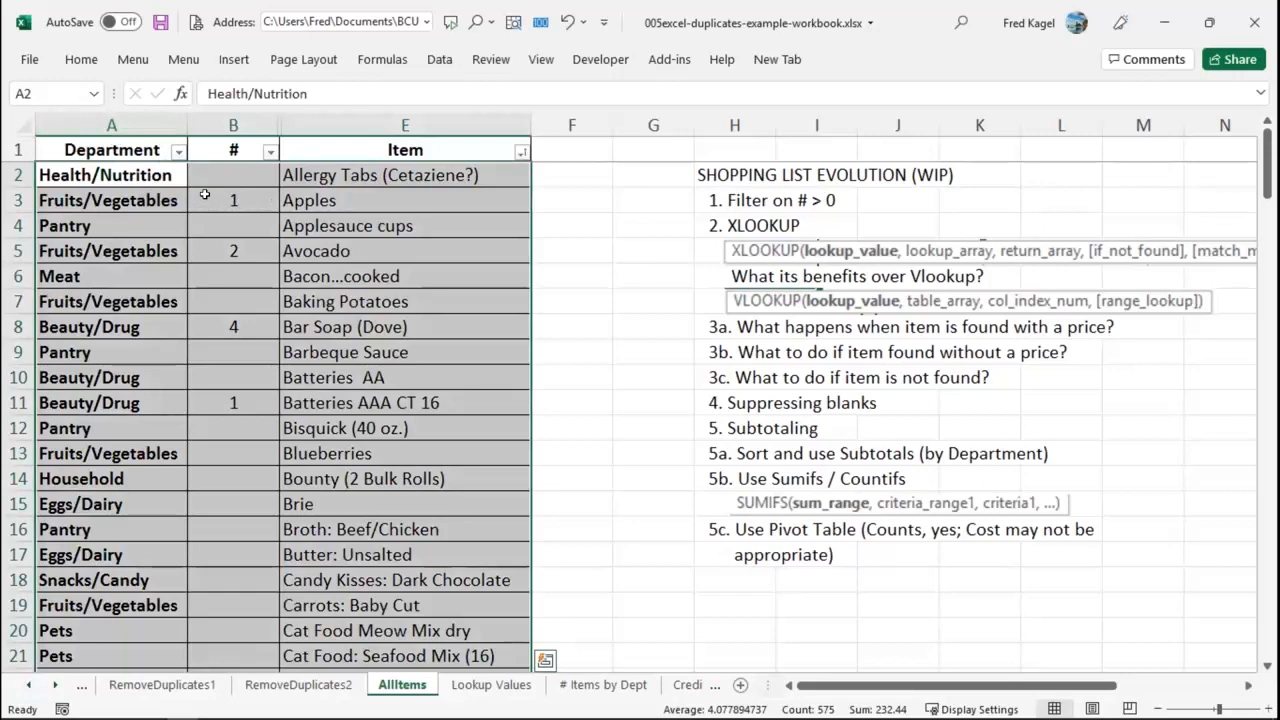
key("ctrl+z")
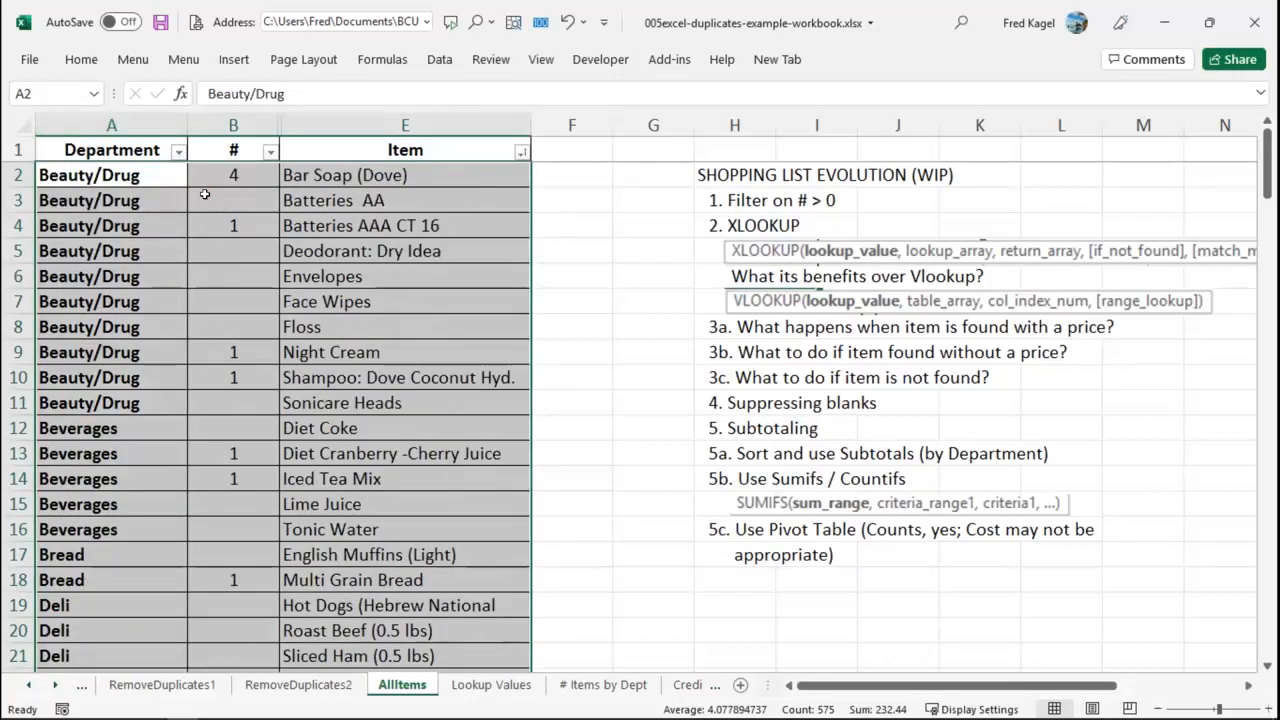
Search the AllItems sheet for "aaple", starting from the String Cheese cell in the Item column.
scroll(204, 194, "down", 5)
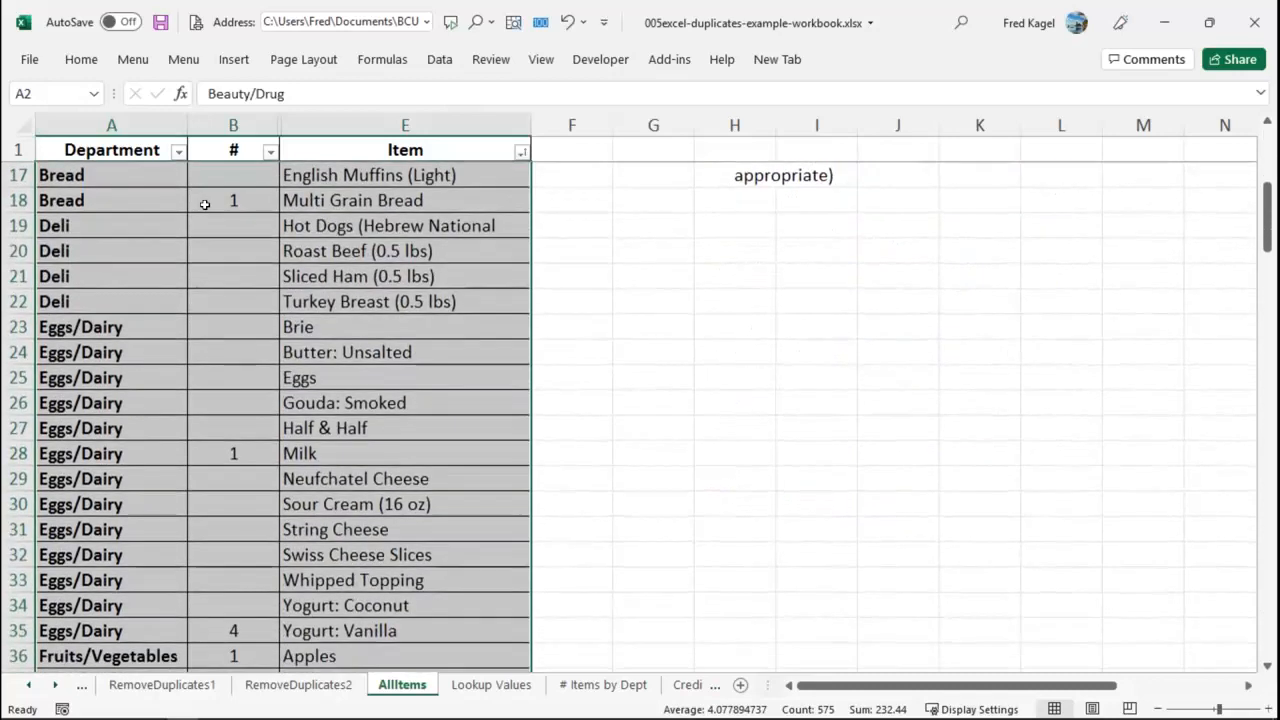
scroll(210, 232, "down", 2)
left_click(286, 368)
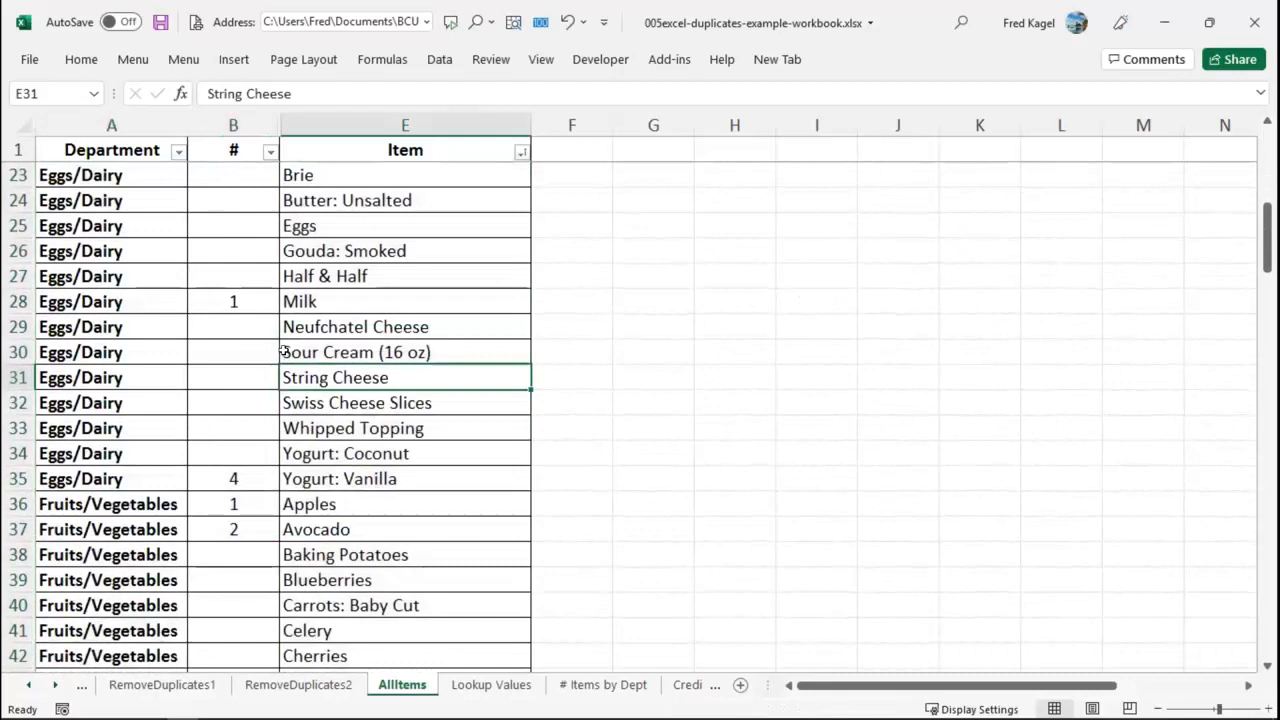
key("ctrl+f")
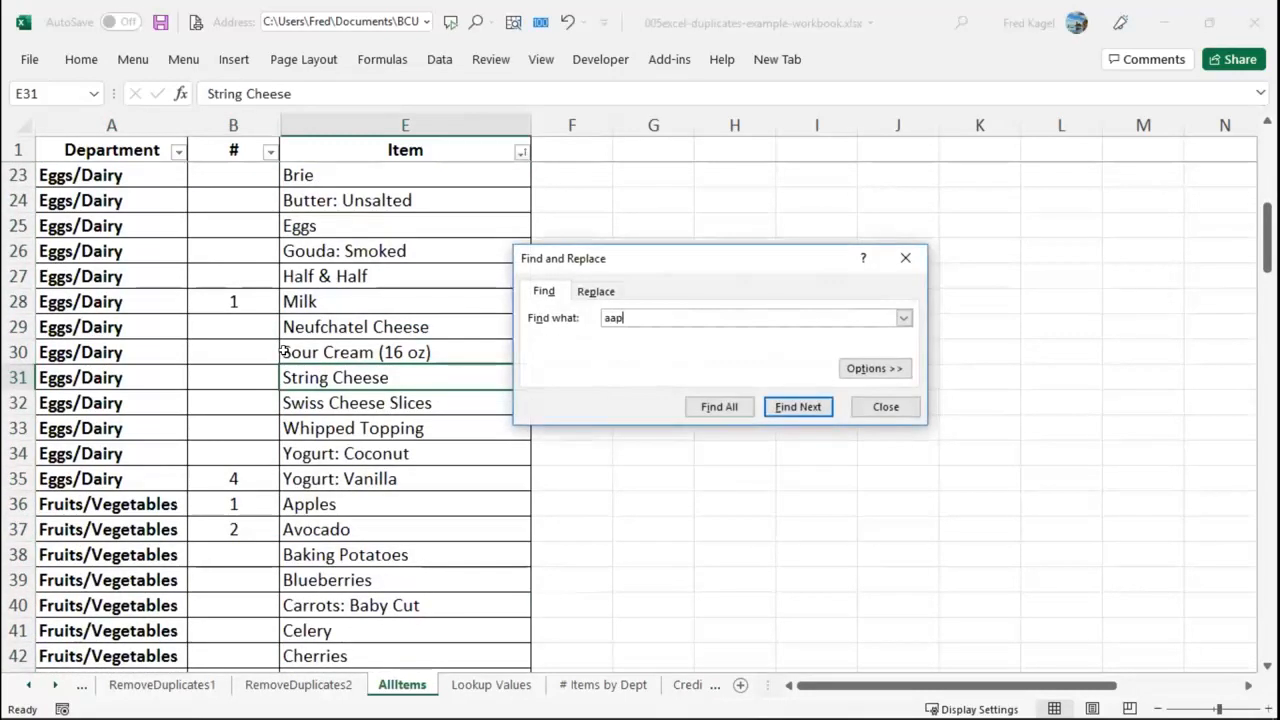
key("Return")
key("Return")
left_click(857, 403)
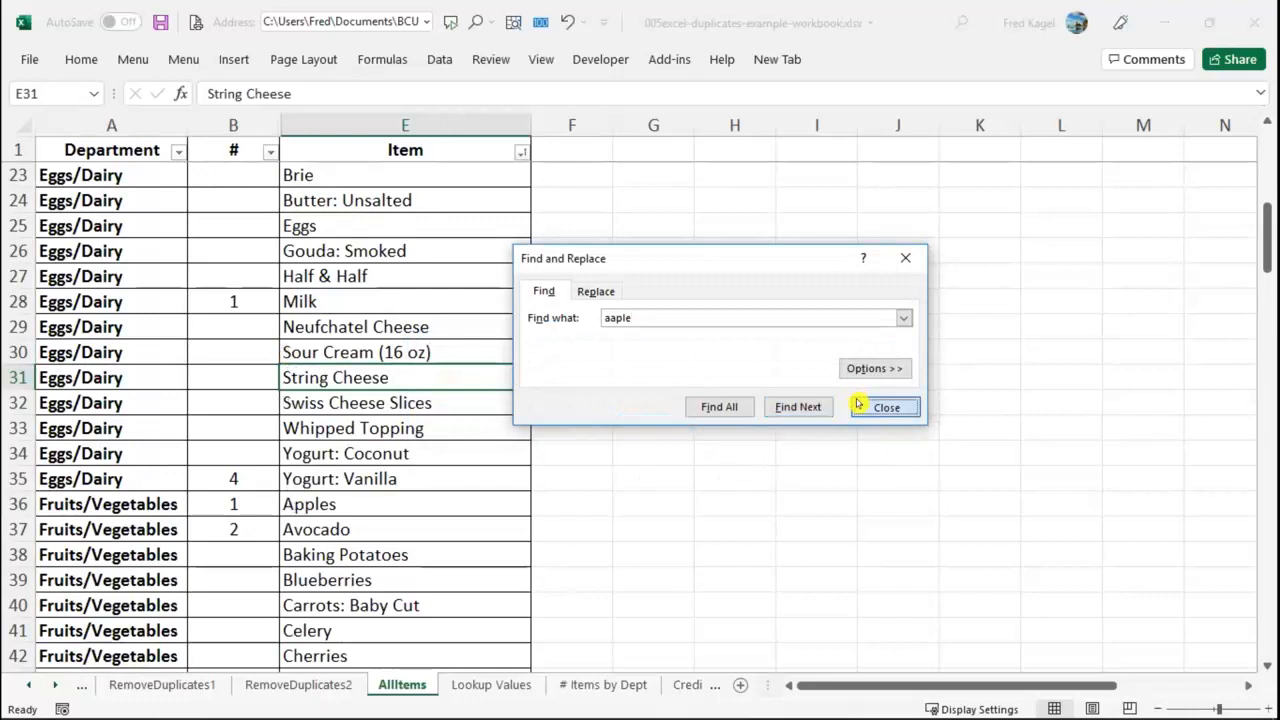
Correct the search text to "apple" and step through the matching items, ending on the Apples cell.
left_click_drag(676, 312, 429, 309)
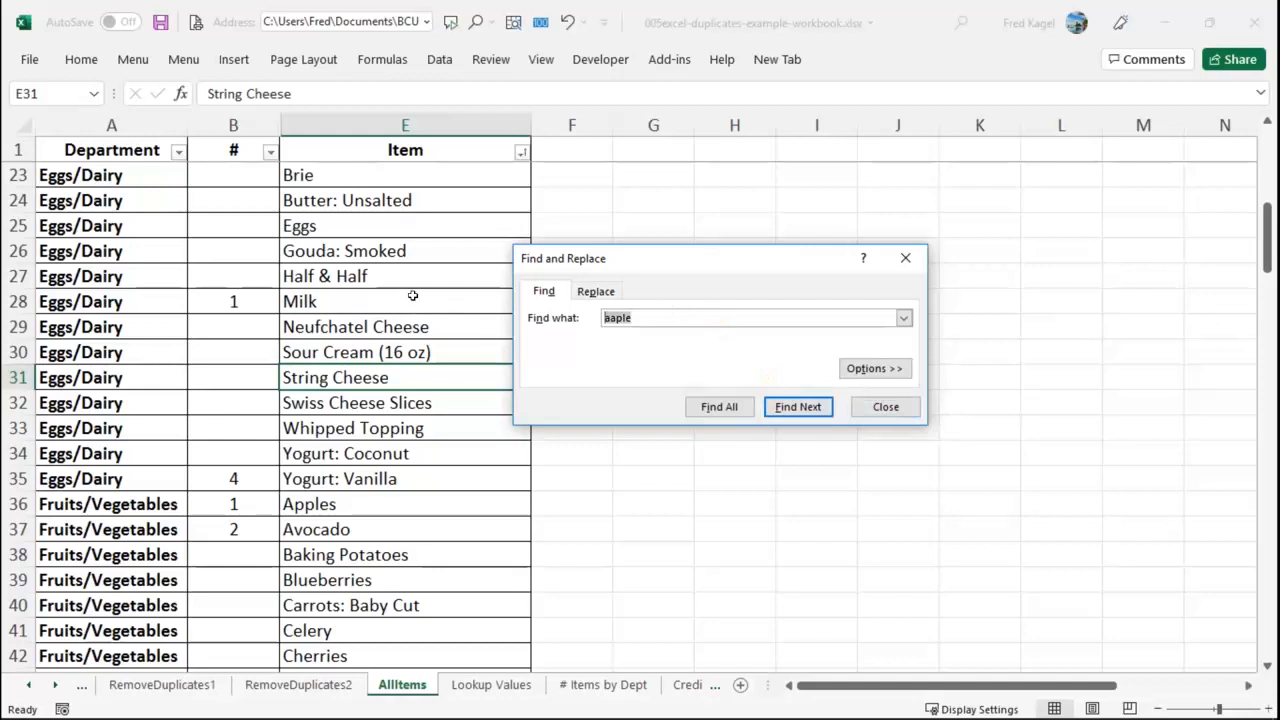
type("a")
key("Return")
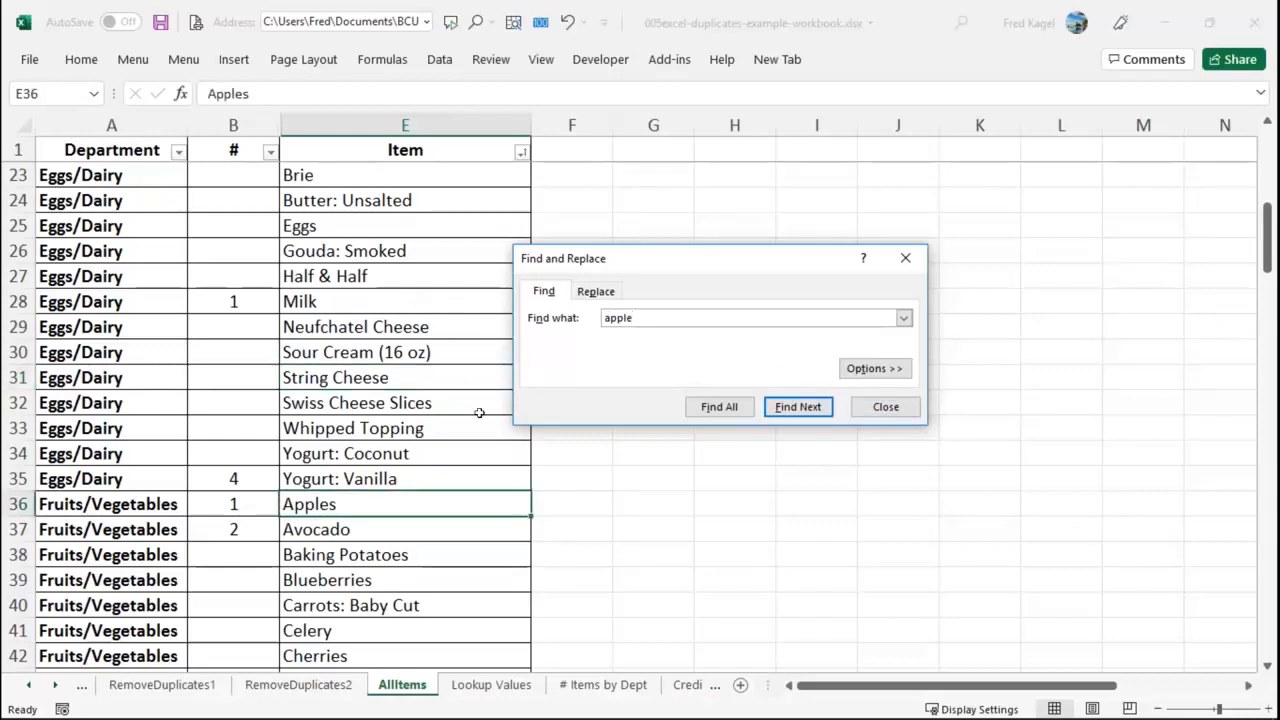
left_click(770, 407)
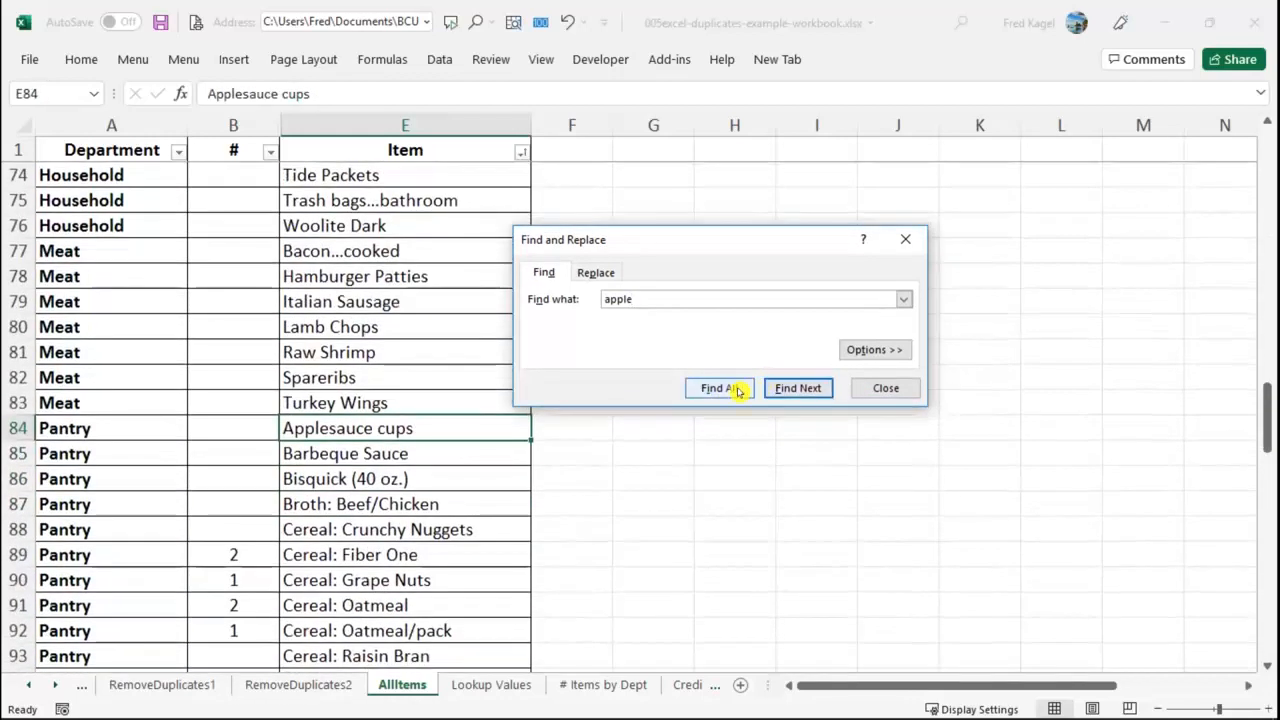
left_click(737, 389)
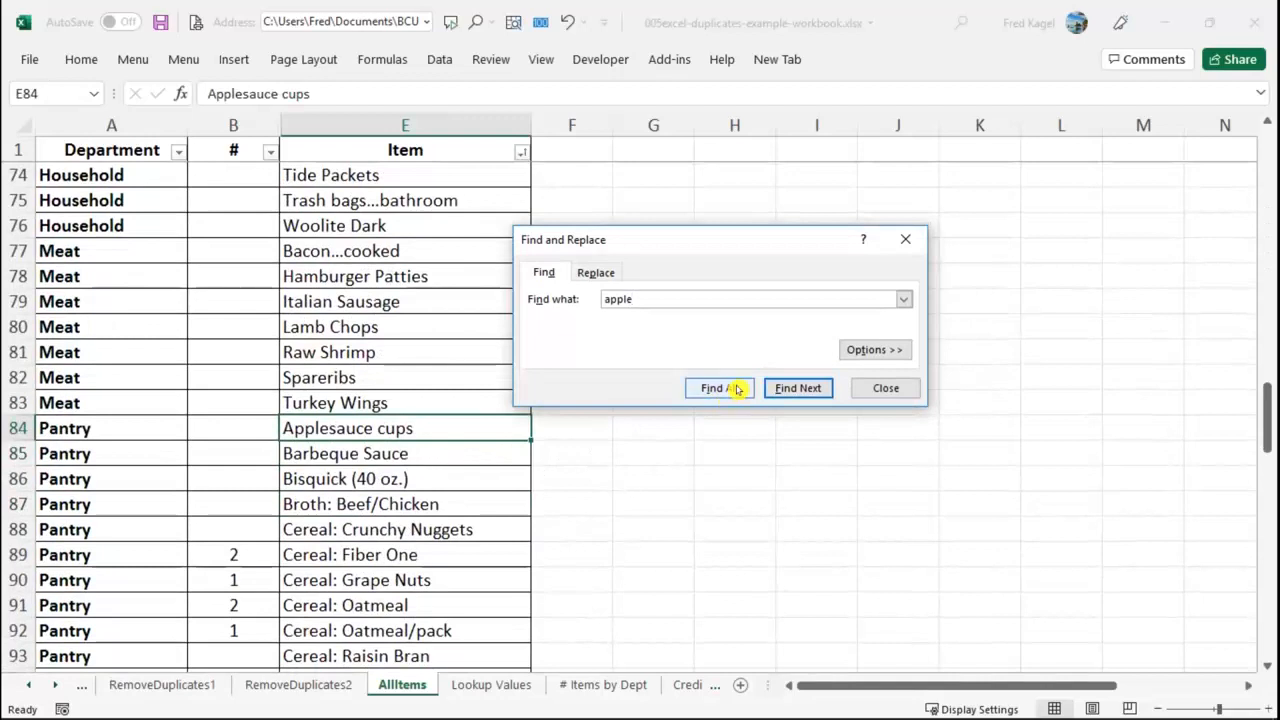
left_click(805, 388)
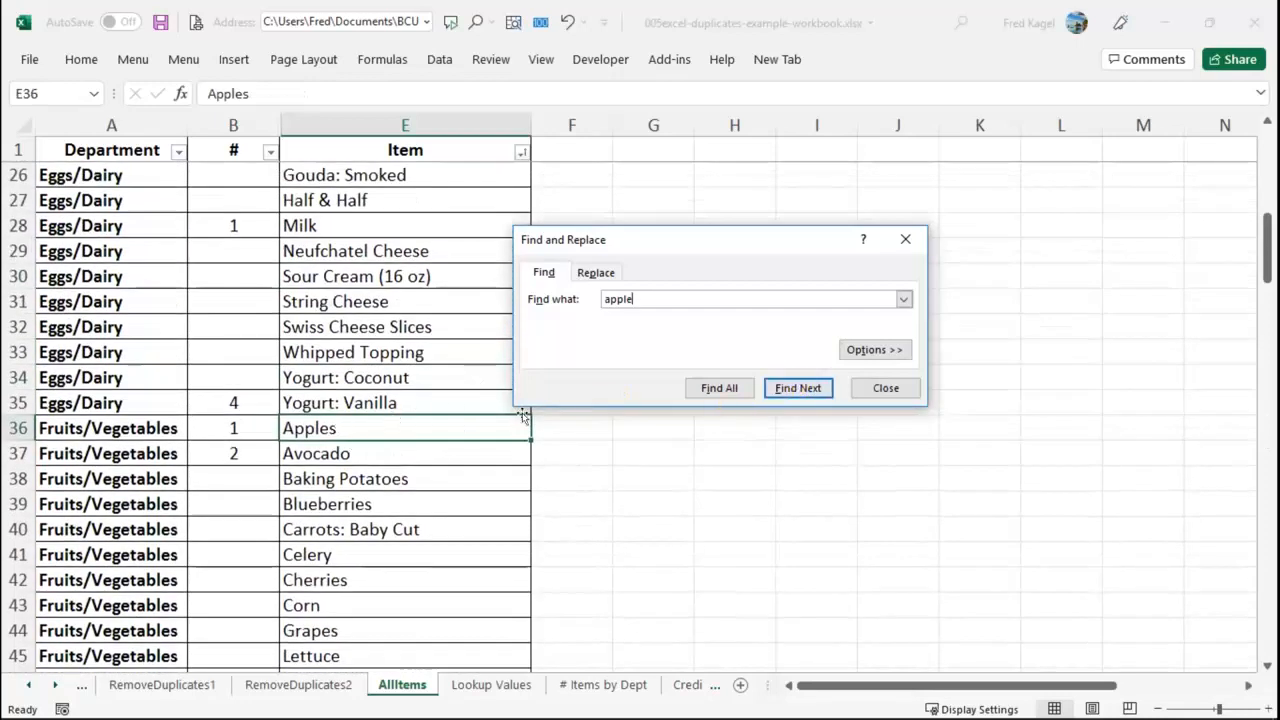
left_click(343, 427)
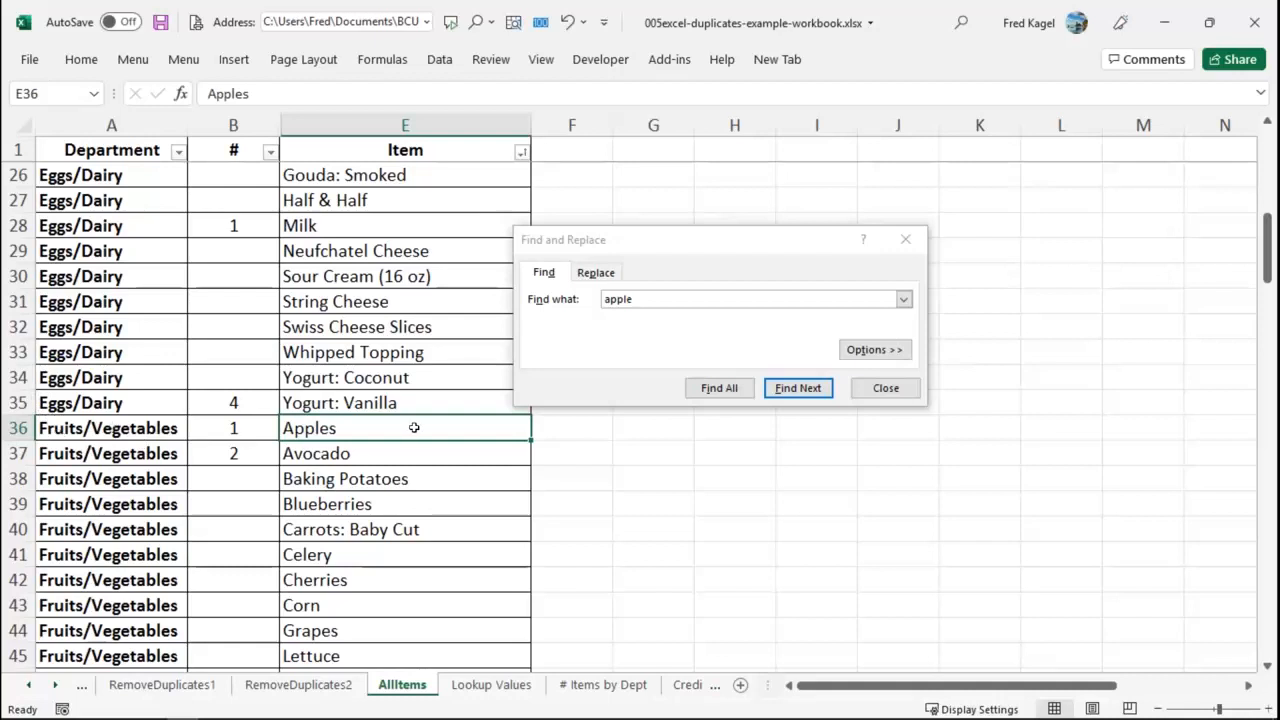
Select the whole AllItems list and sort it by Item from A to Z.
left_click(155, 372)
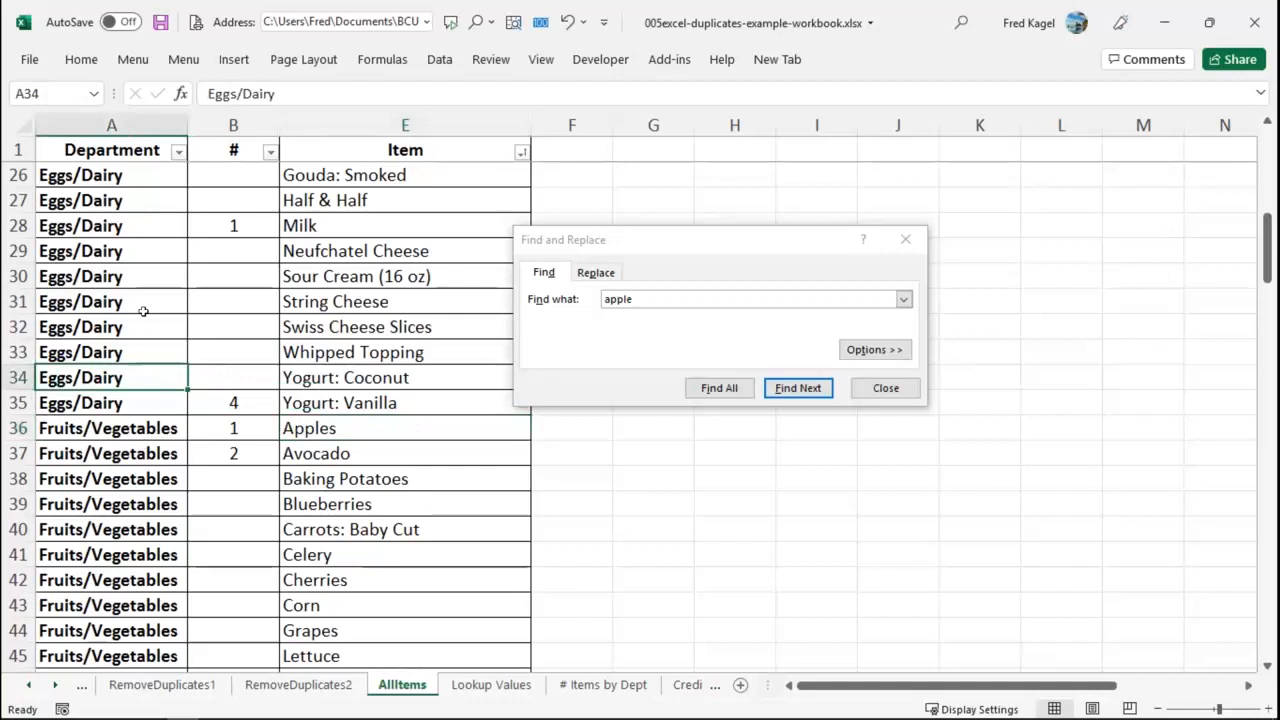
key("ctrl+a")
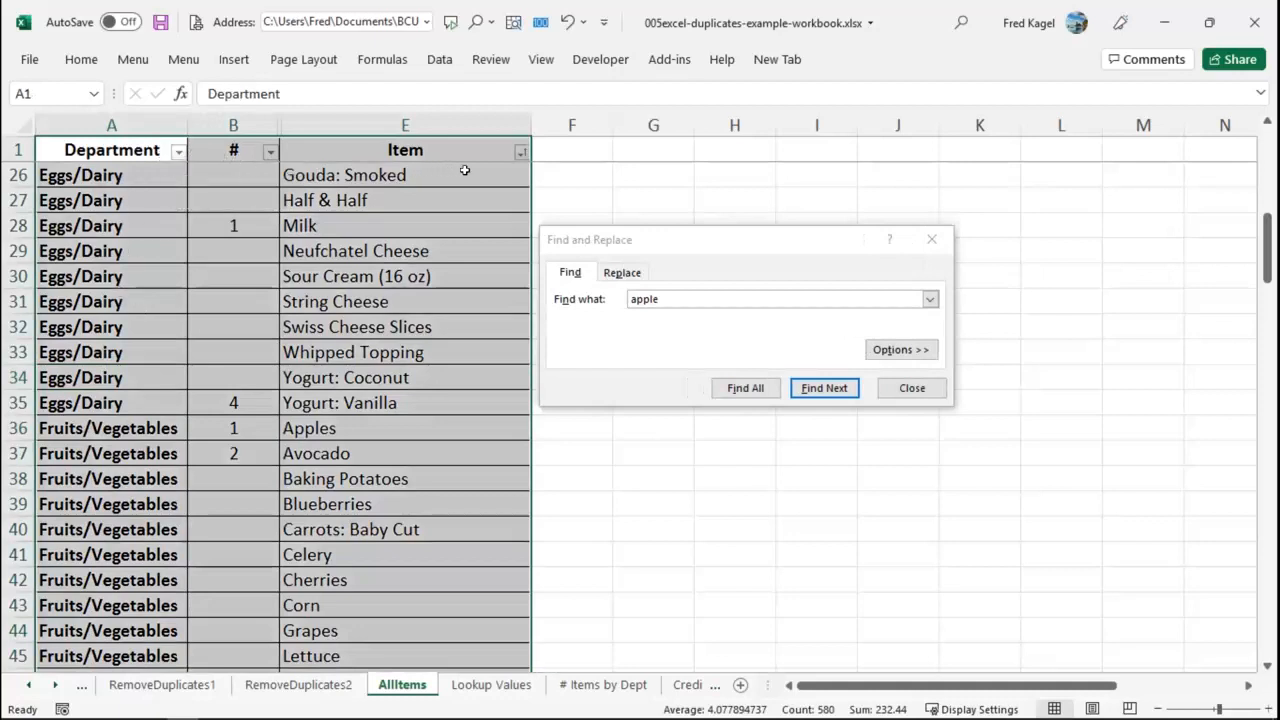
left_click(520, 151)
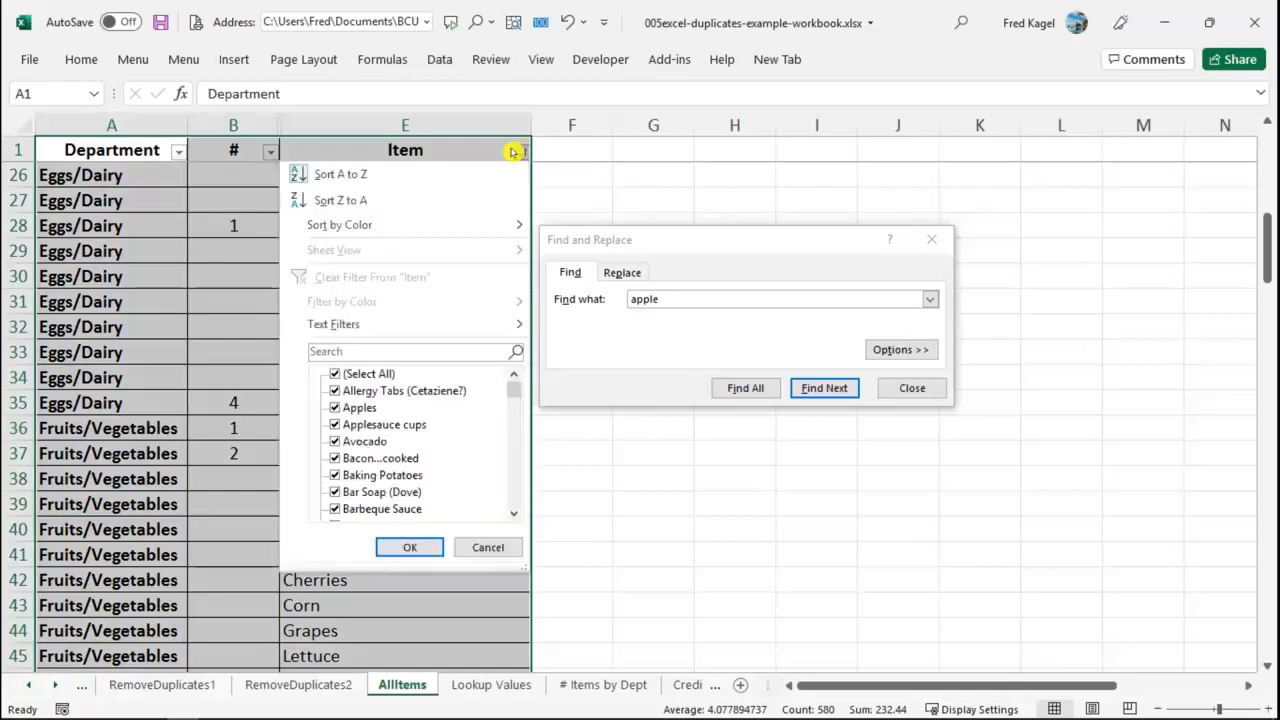
left_click(340, 174)
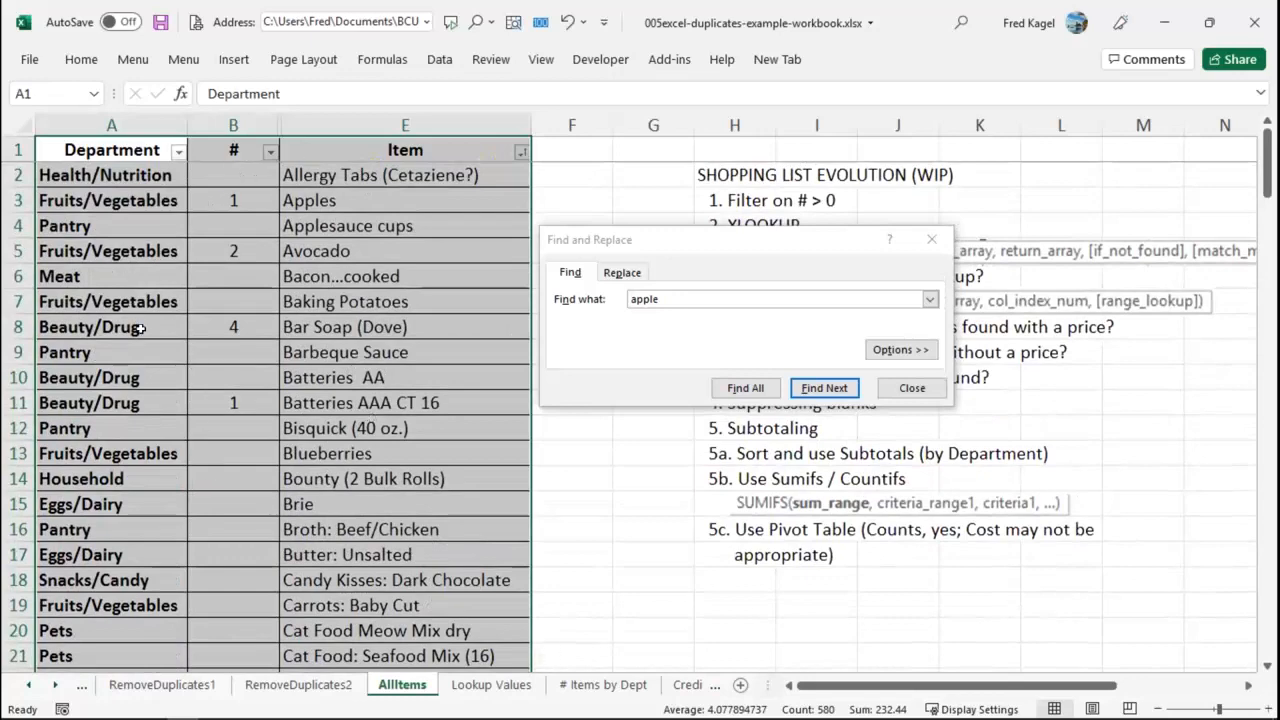
Sort the item-ordered list by Department from A to Z.
left_click(118, 174)
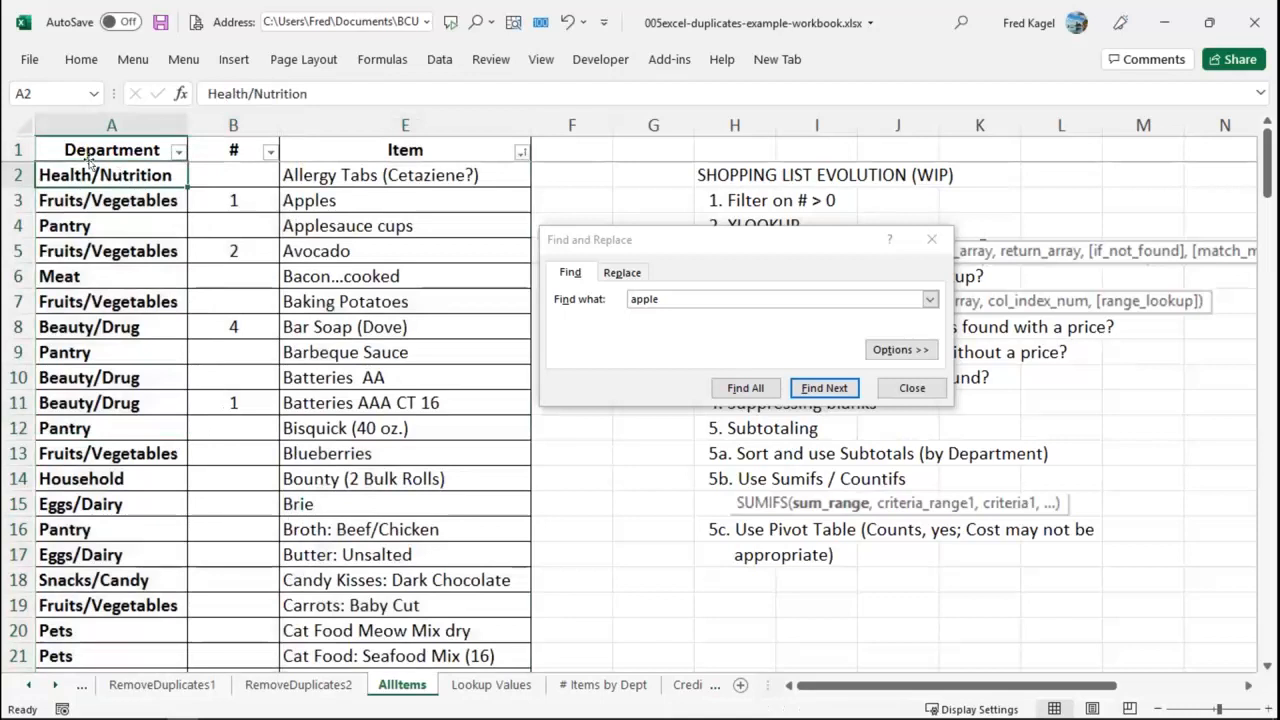
right_click(89, 173)
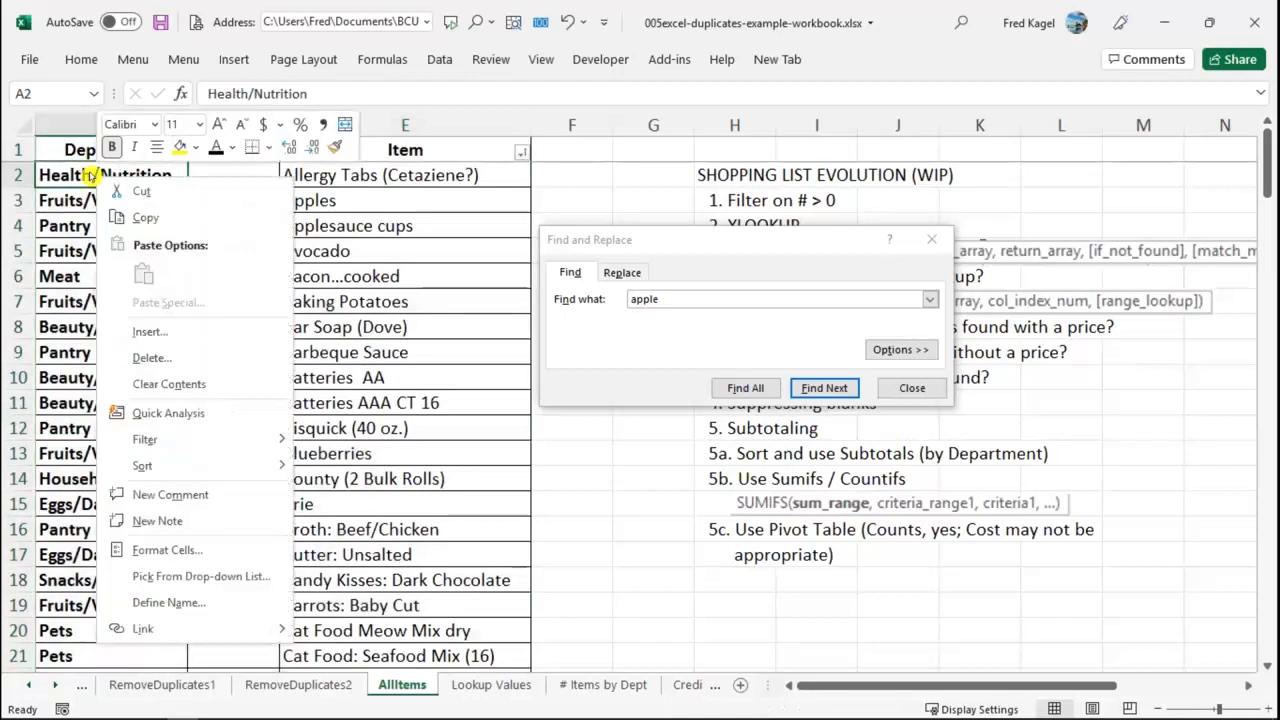
mouse_move(145, 462)
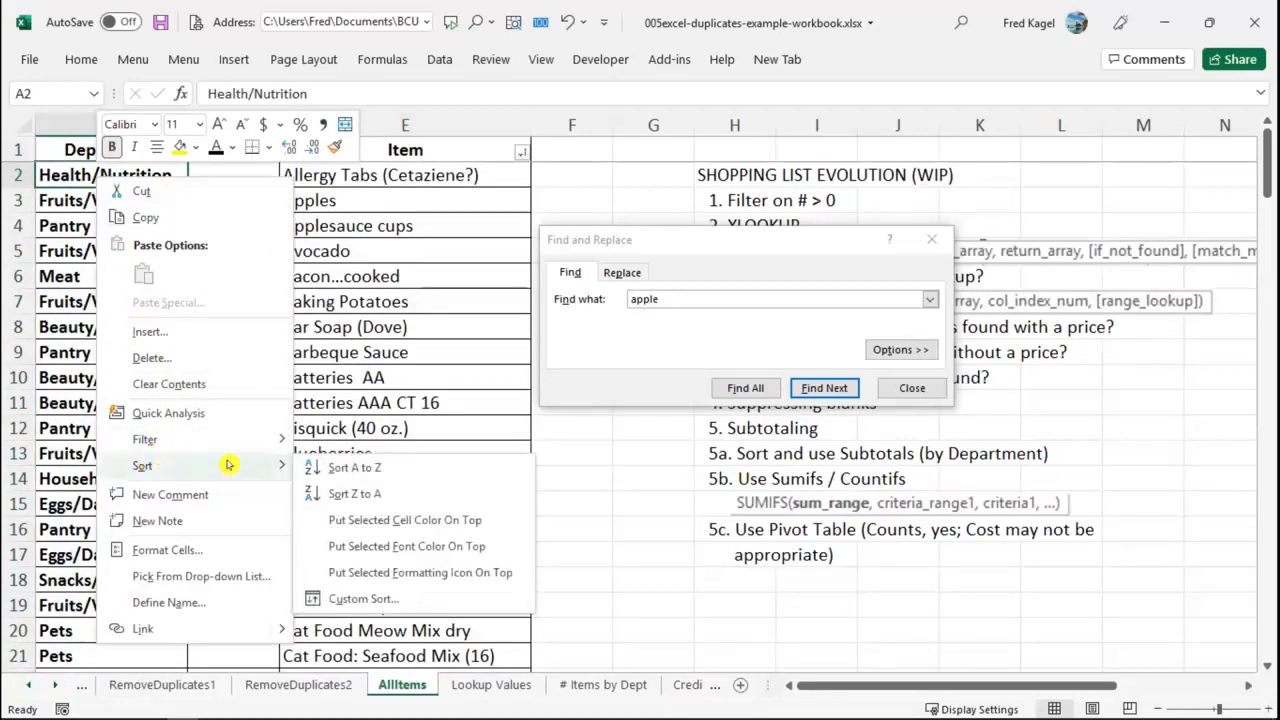
left_click(313, 465)
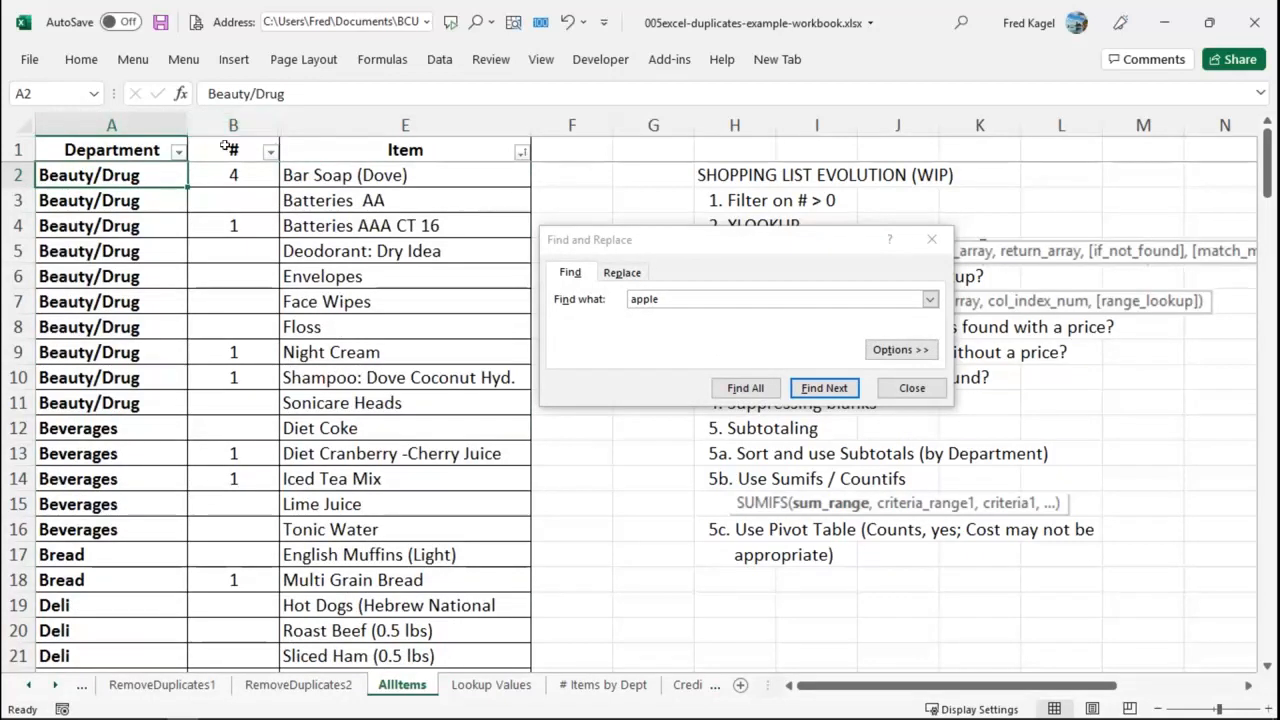
Select the sorted list with its headers from A1 through E140 and dismiss the search dialog.
left_click_drag(100, 149, 340, 607)
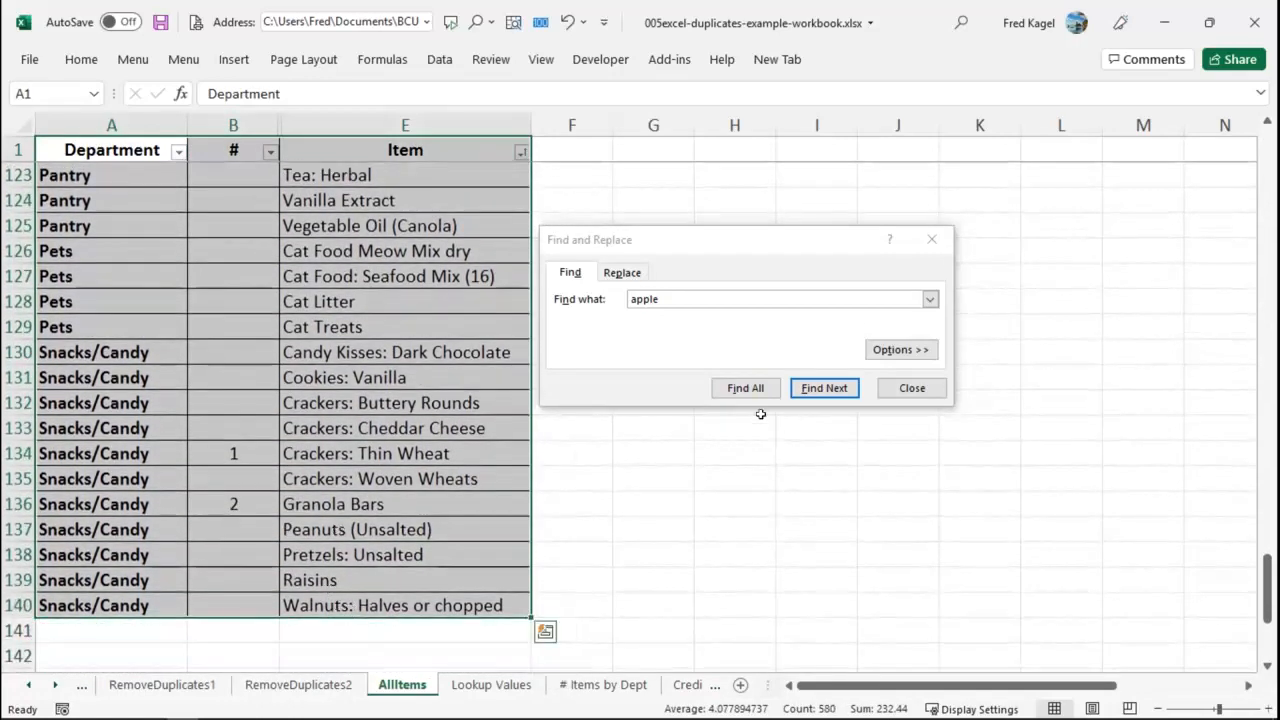
left_click(888, 389)
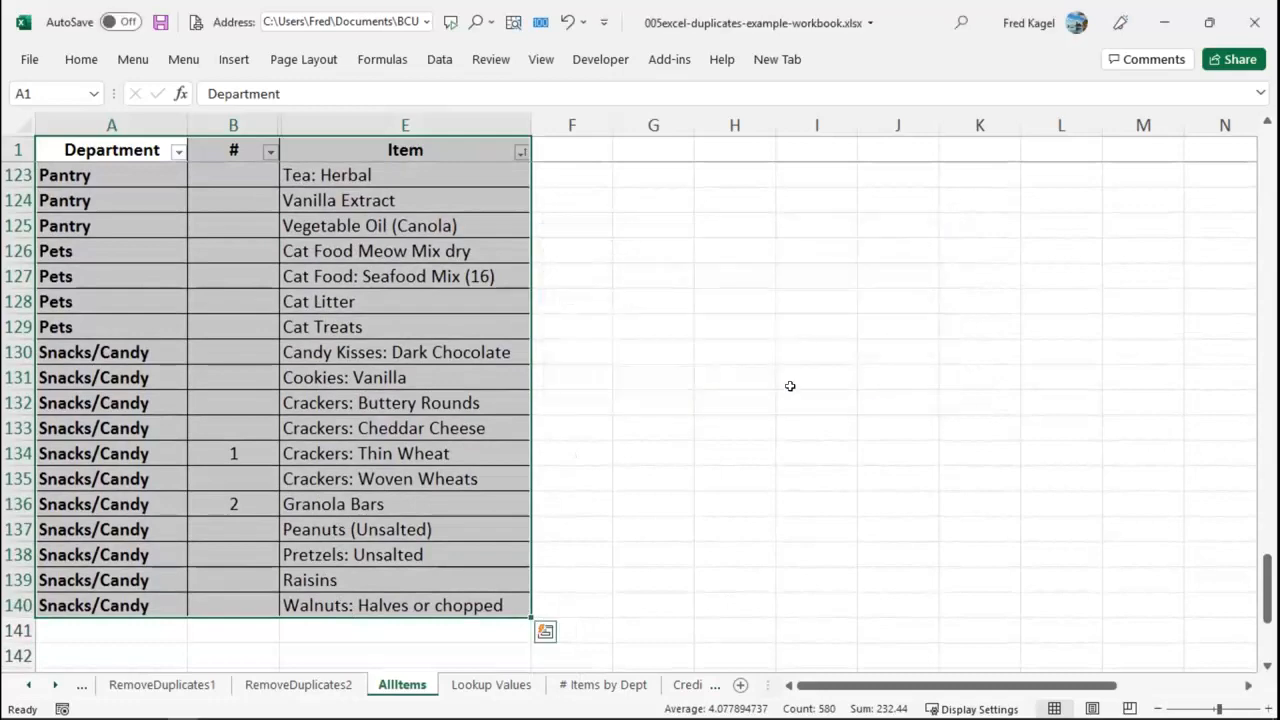
Filter the # column to show only rows with a value greater than 0 and review the filtered list.
left_click(280, 266)
scroll(262, 249, "up", 15)
scroll(251, 237, "up", 20)
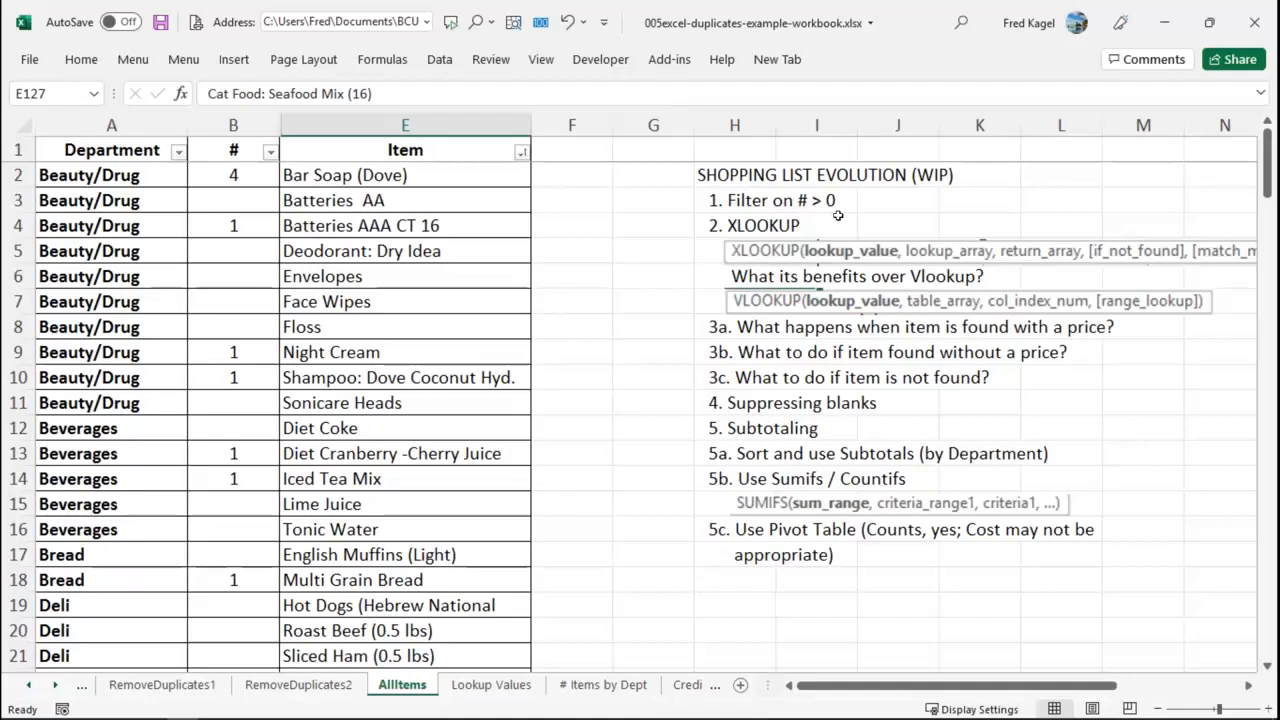
left_click(268, 150)
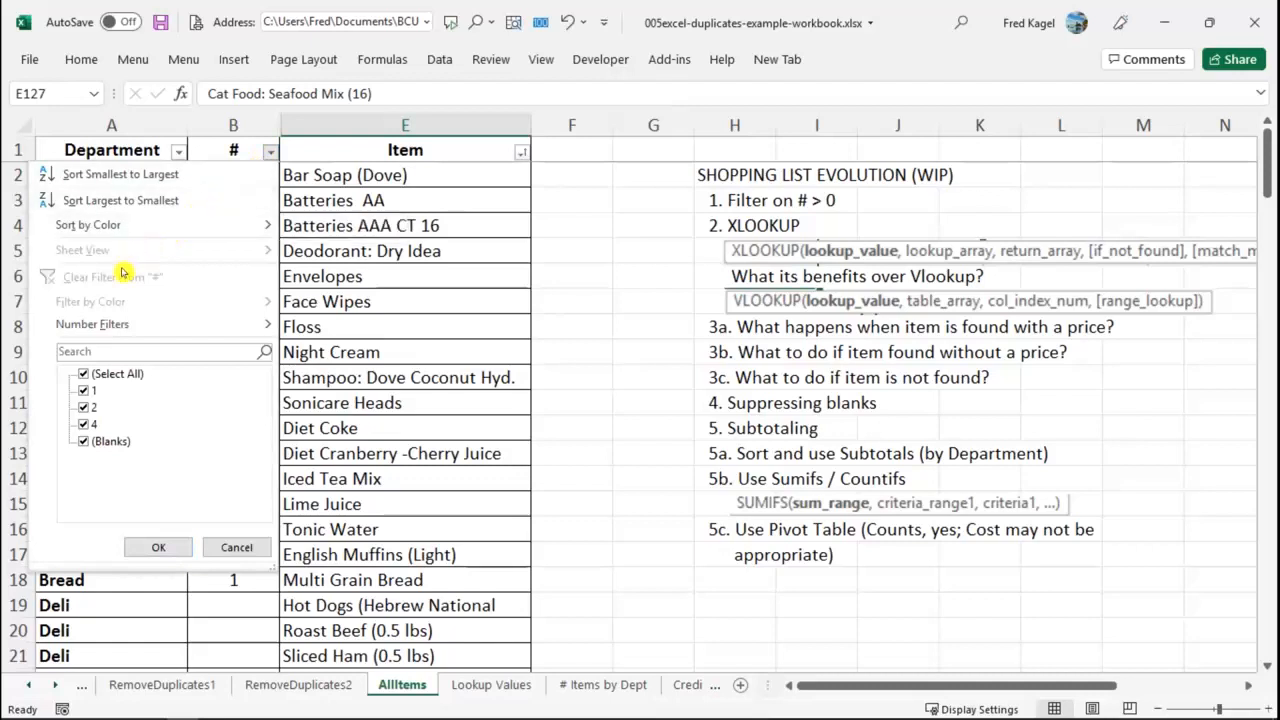
mouse_move(107, 327)
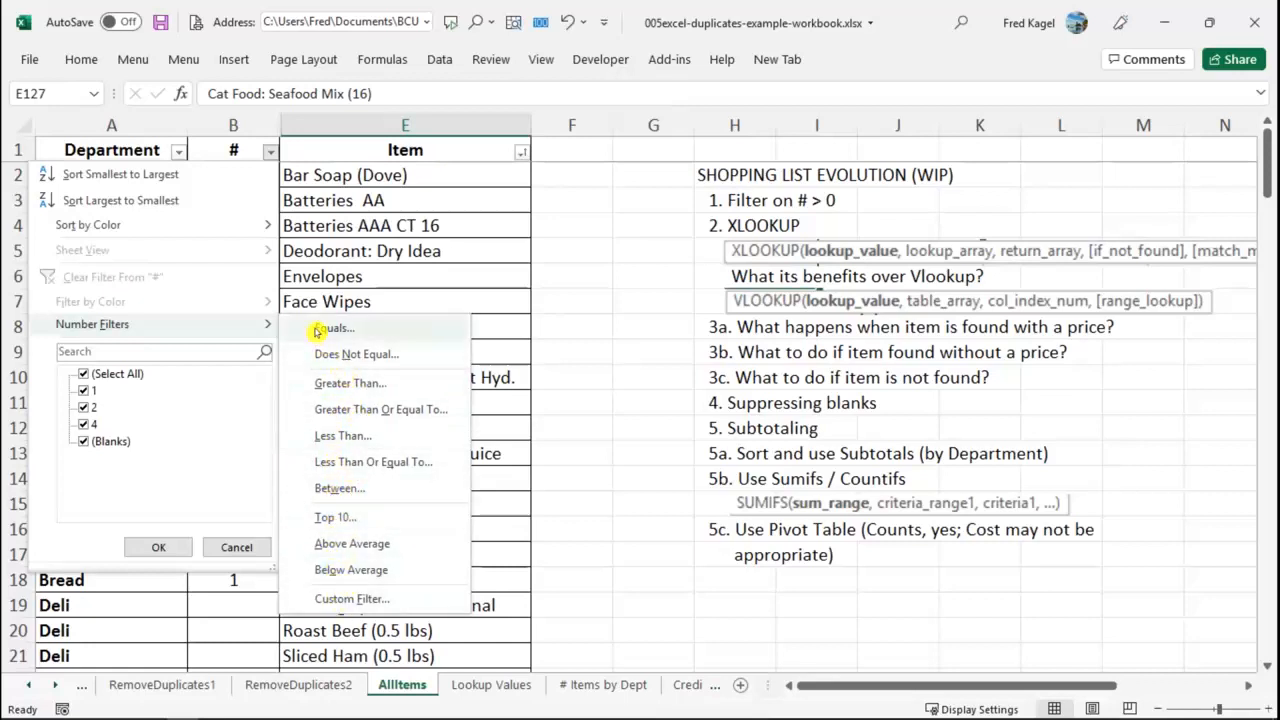
left_click(332, 381)
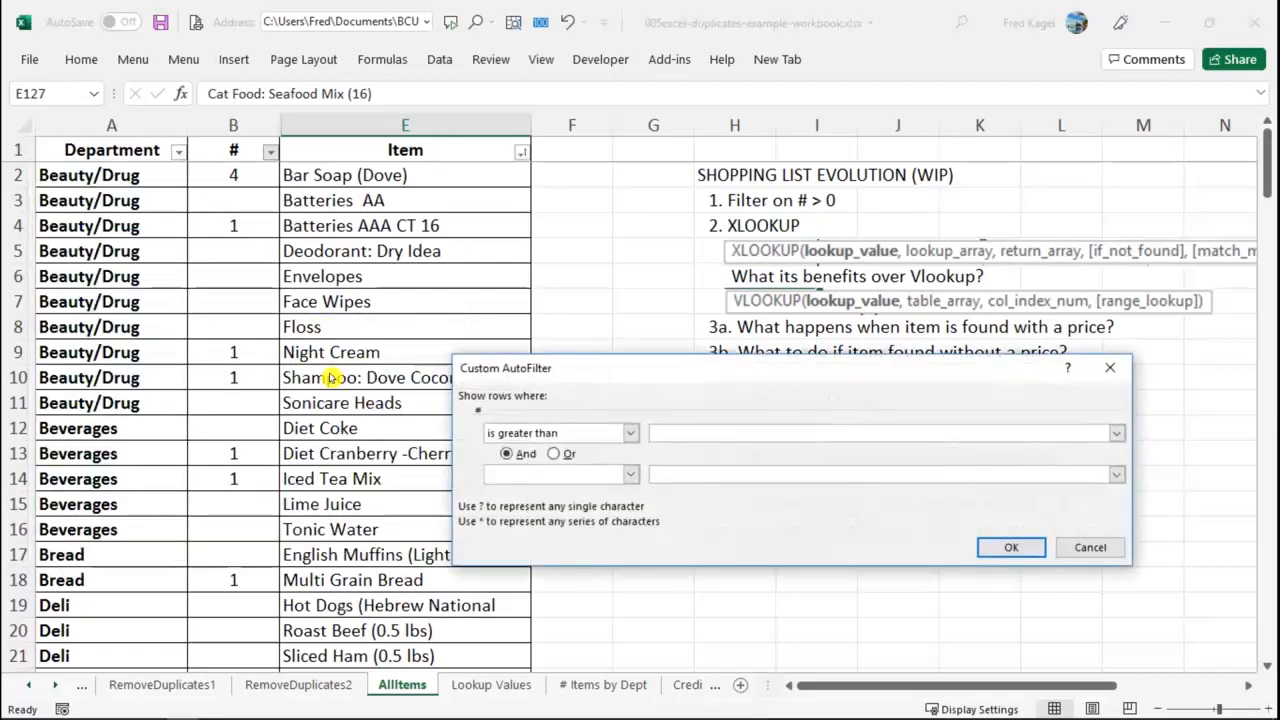
type("0")
key("Return")
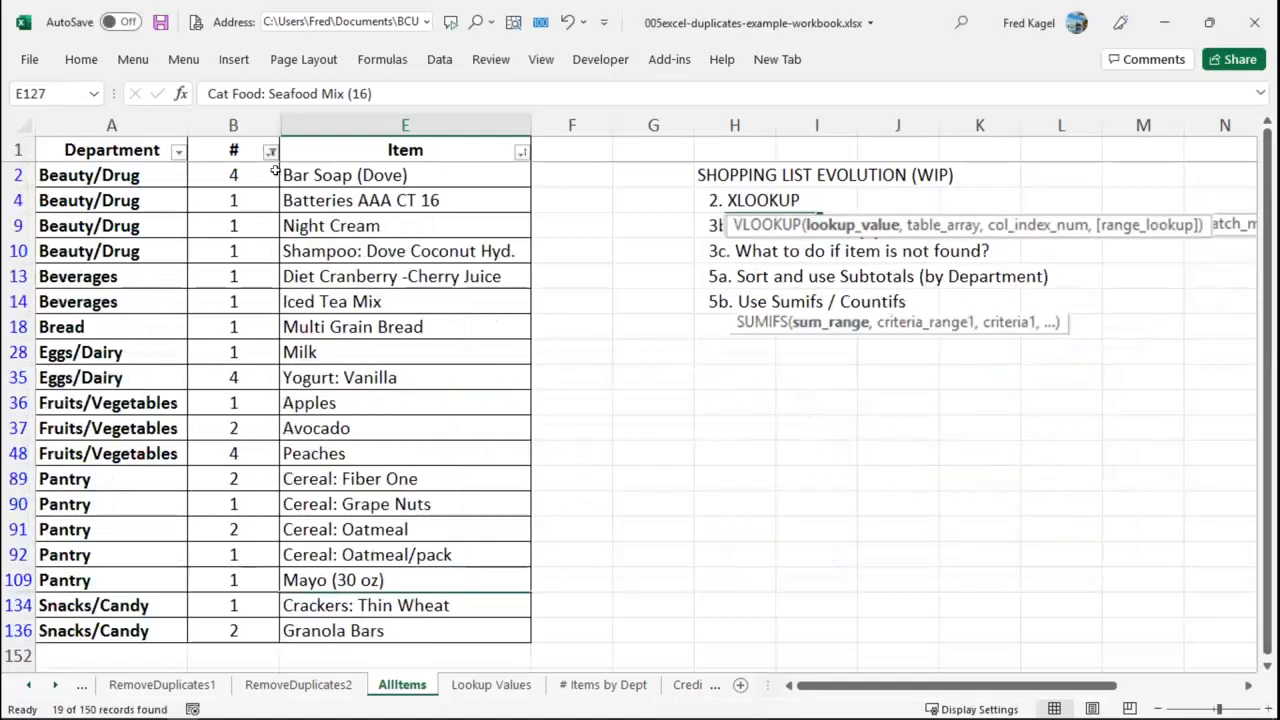
scroll(190, 280, "down", 2)
scroll(222, 300, "up", 2)
scroll(234, 174, "down", 4)
scroll(234, 174, "up", 4)
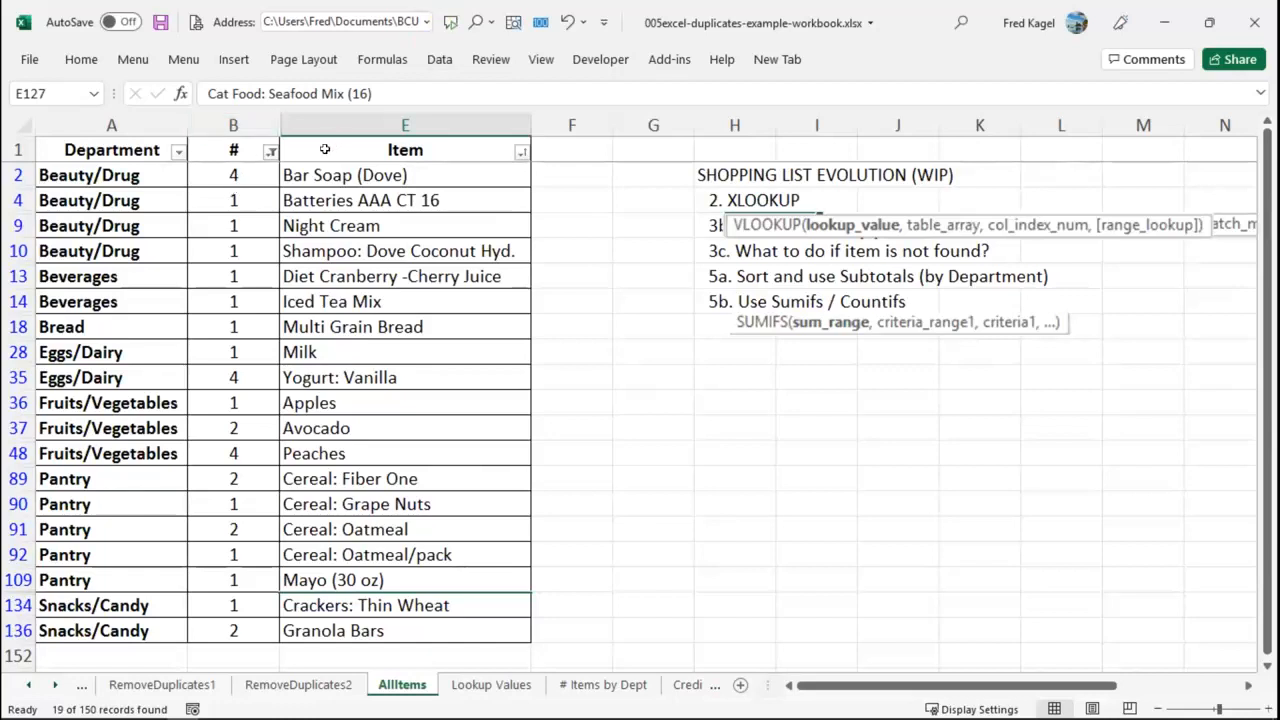
Undo the greater-than filter and filter the # column again by excluding blanks.
key("ctrl+z")
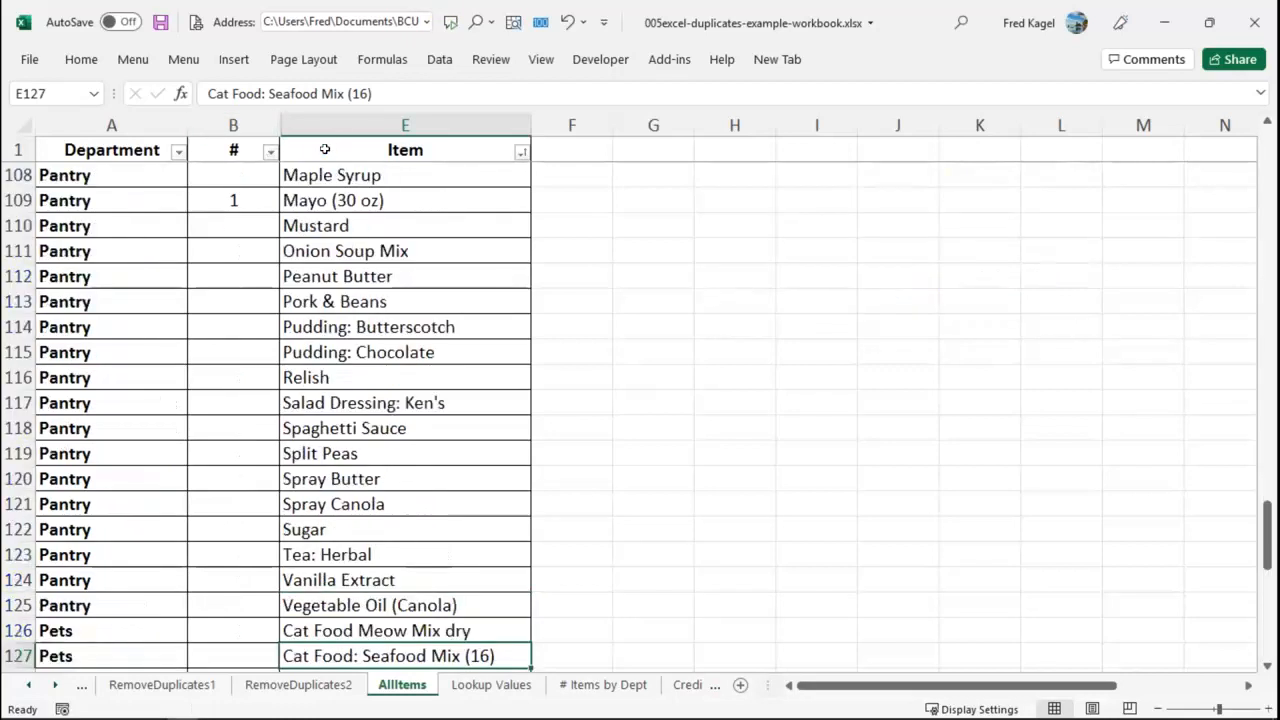
scroll(229, 291, "down", 6)
scroll(232, 291, "up", 4)
scroll(232, 291, "up", 8)
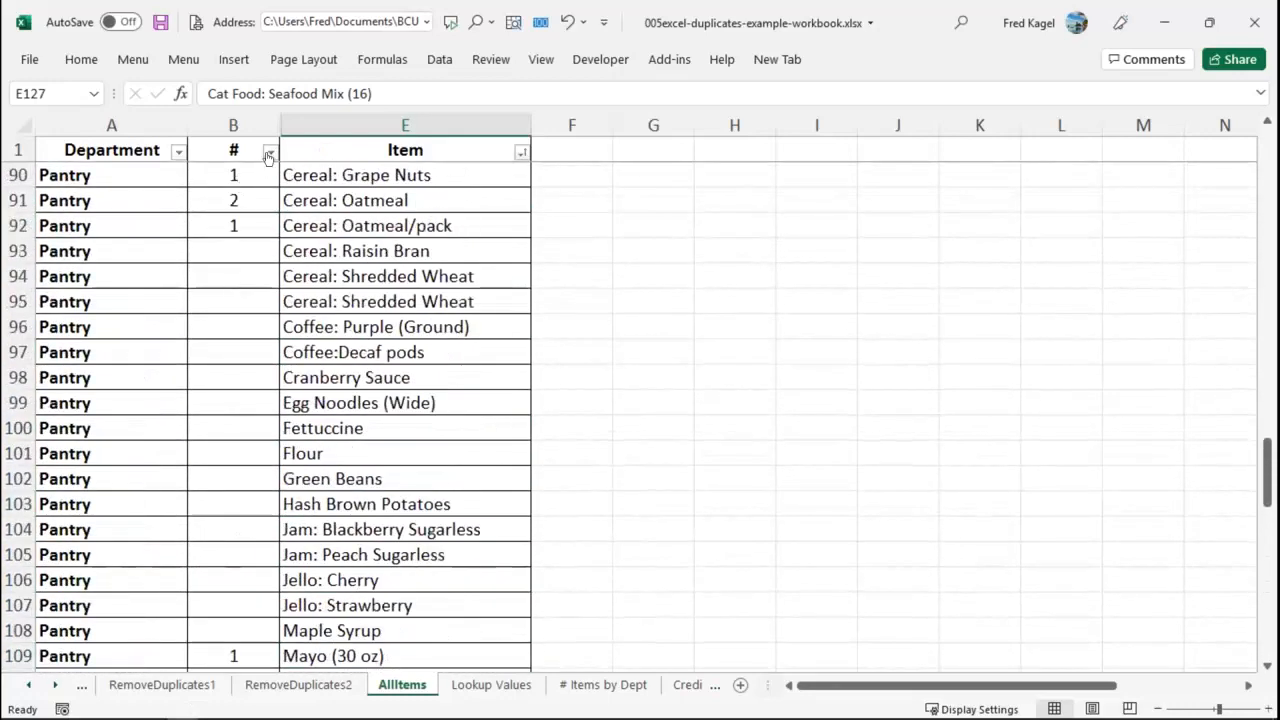
left_click(269, 151)
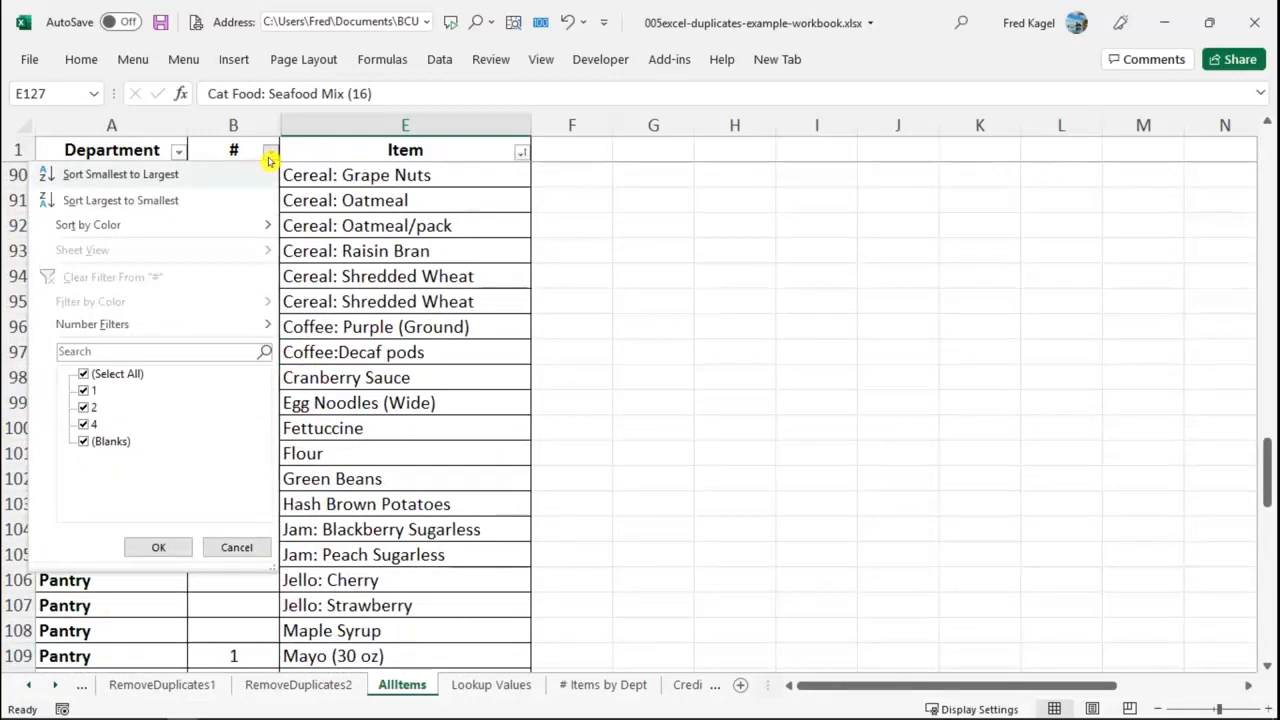
left_click(80, 440)
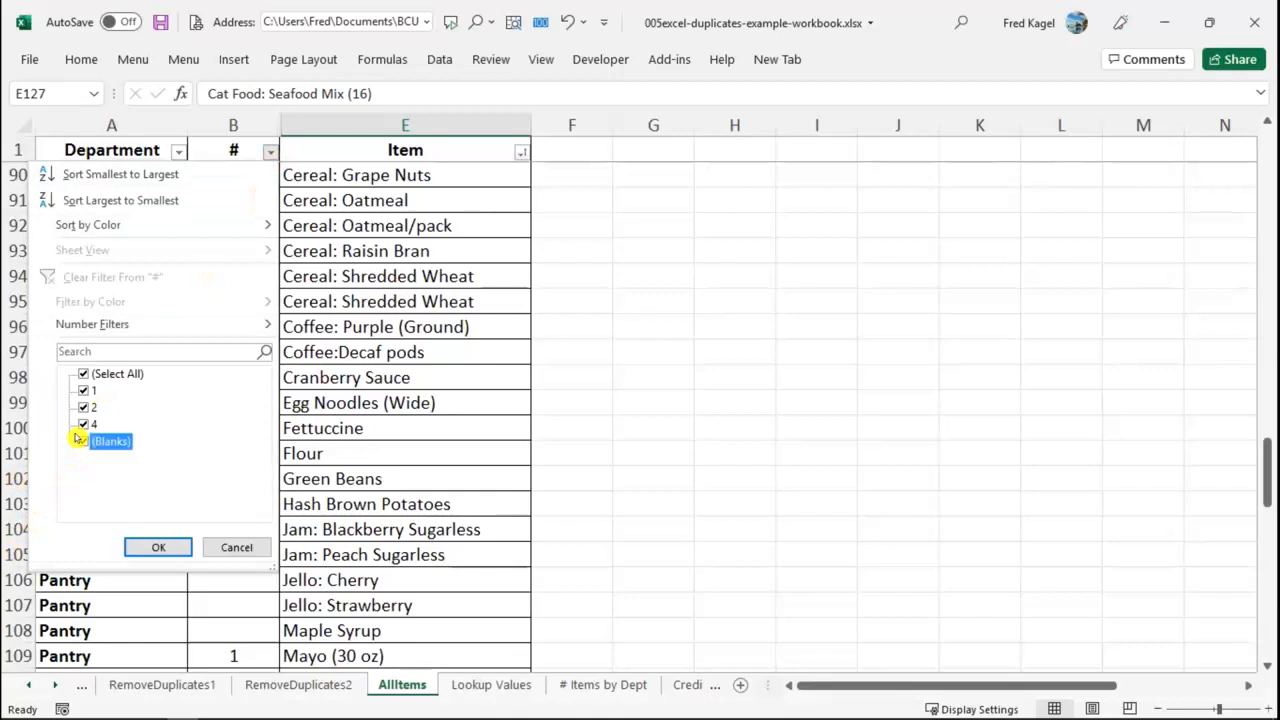
left_click(128, 543)
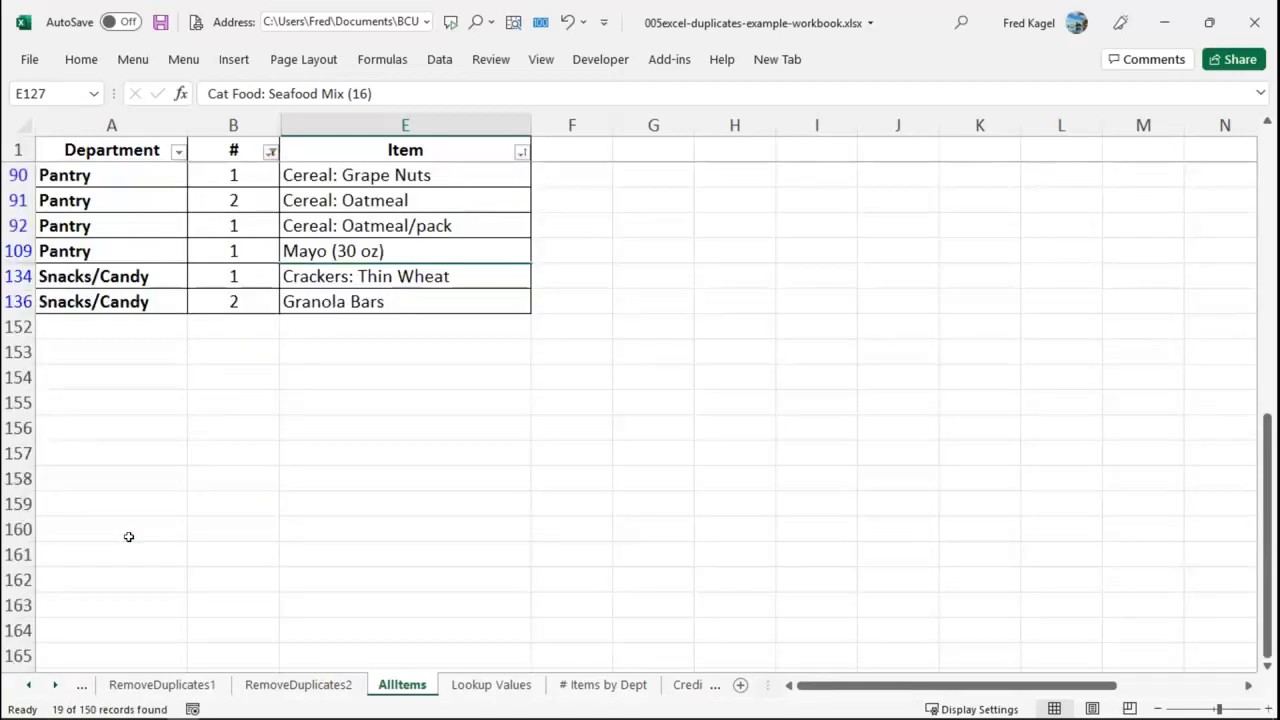
scroll(128, 537, "up", 5)
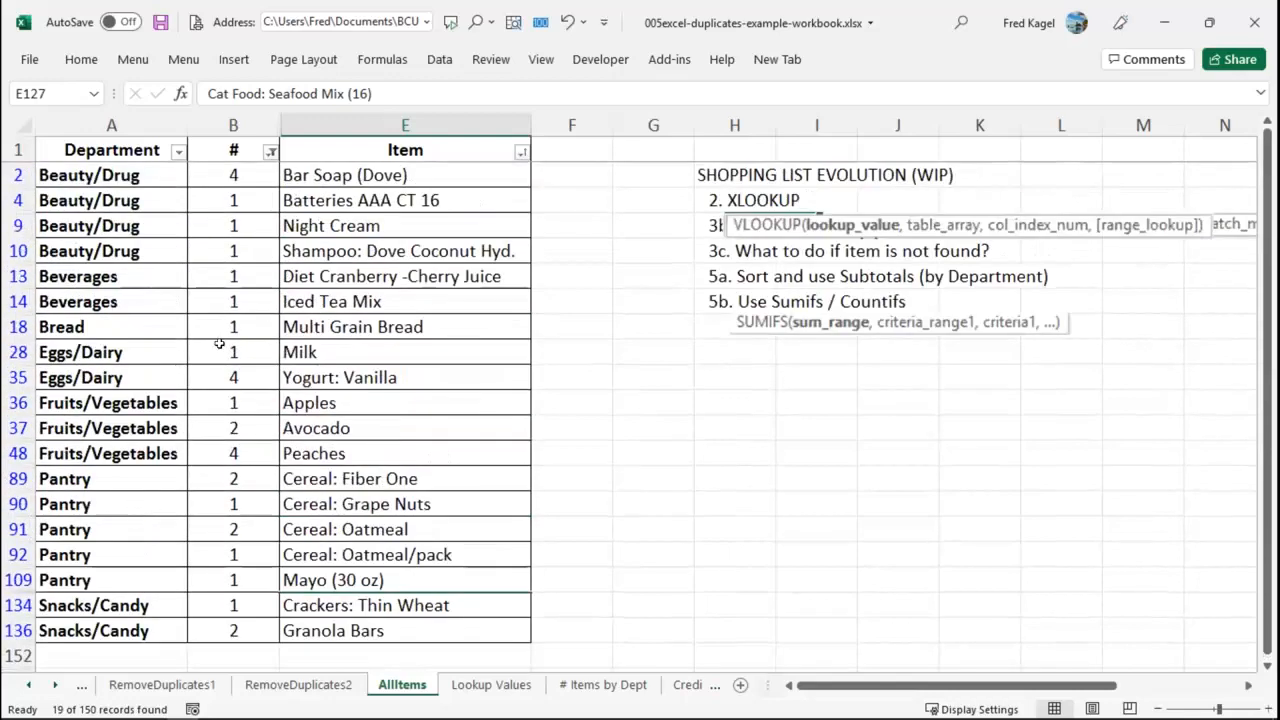
Include blanks again in the # column filter and apply a number filter of greater than 0.
left_click(269, 154)
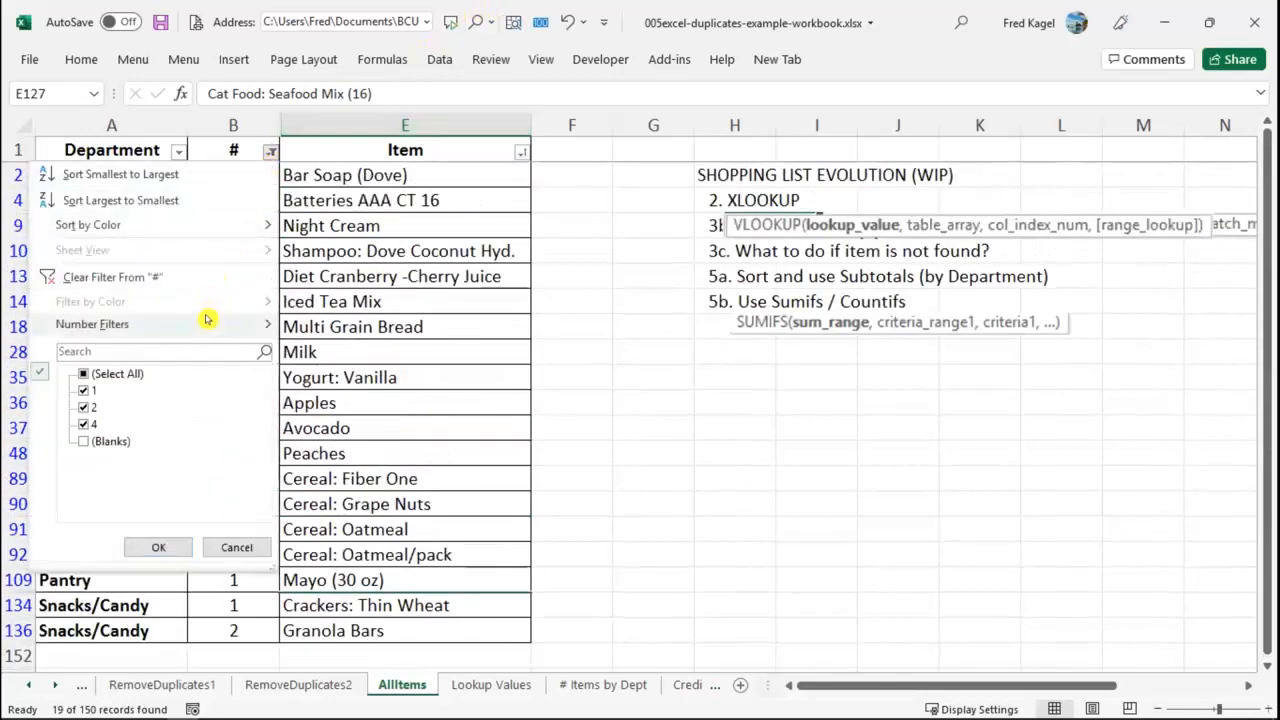
mouse_move(222, 318)
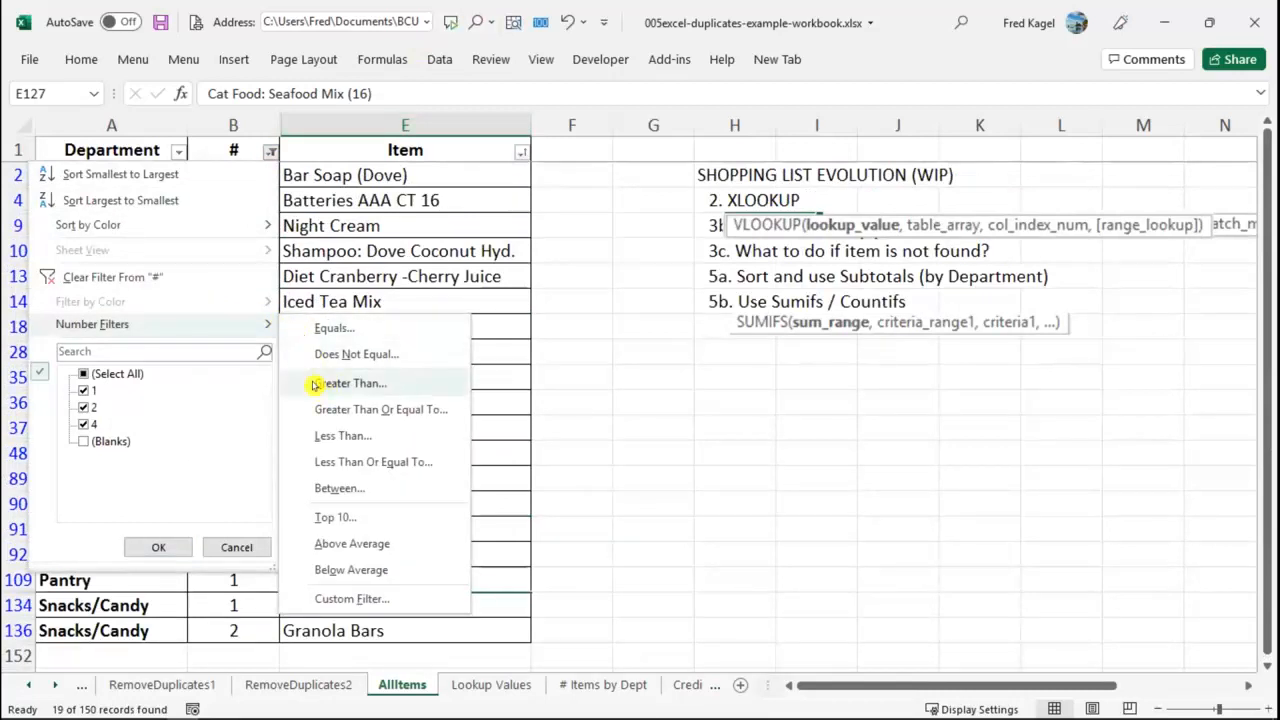
left_click(78, 442)
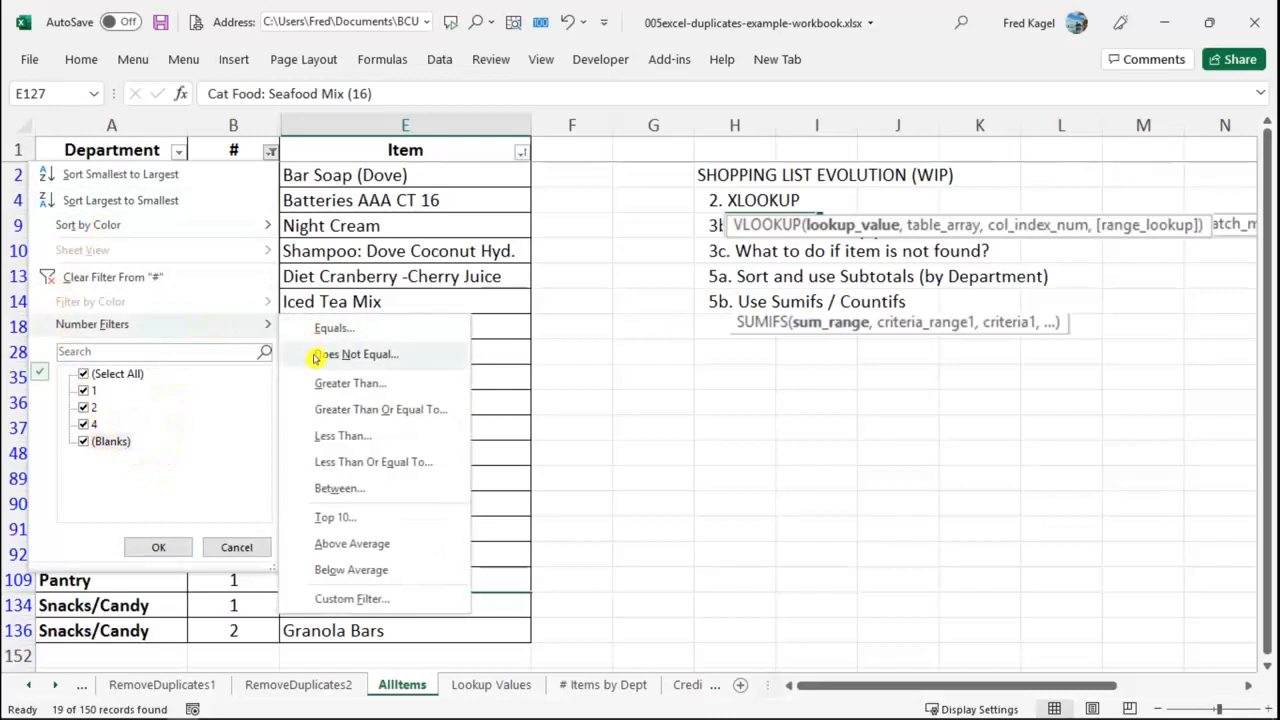
left_click(345, 383)
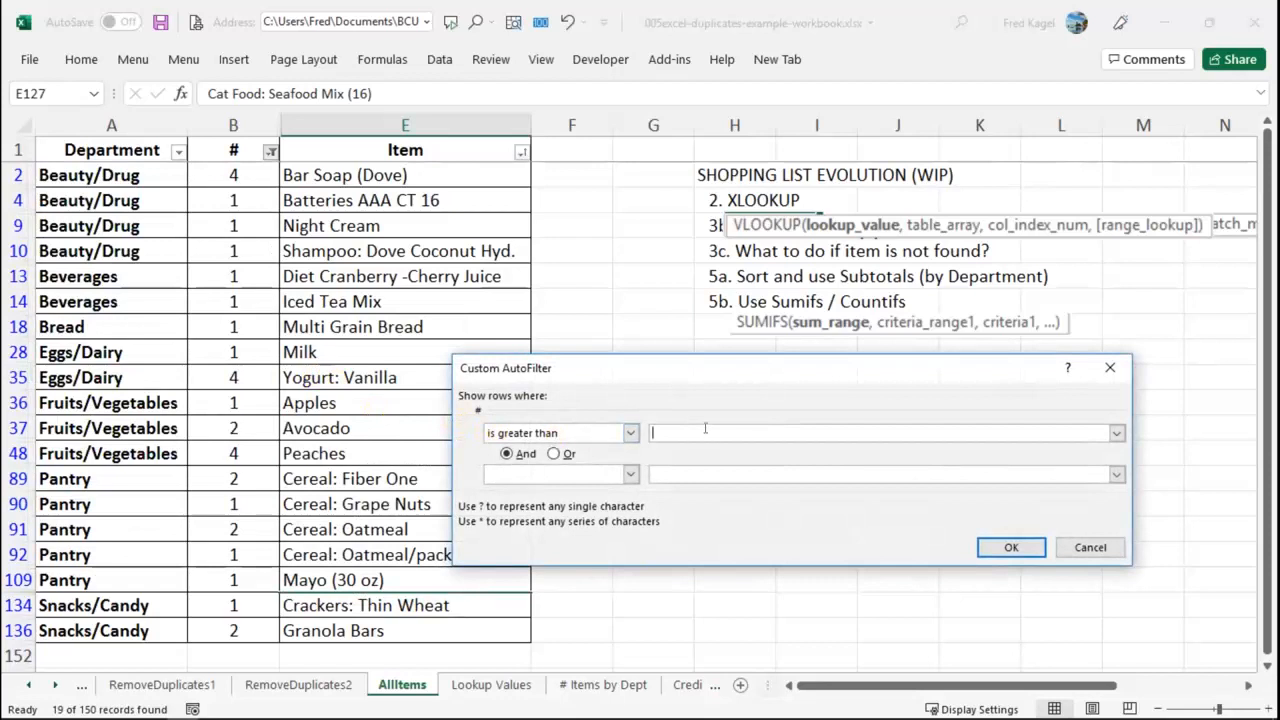
type("0")
key("Return")
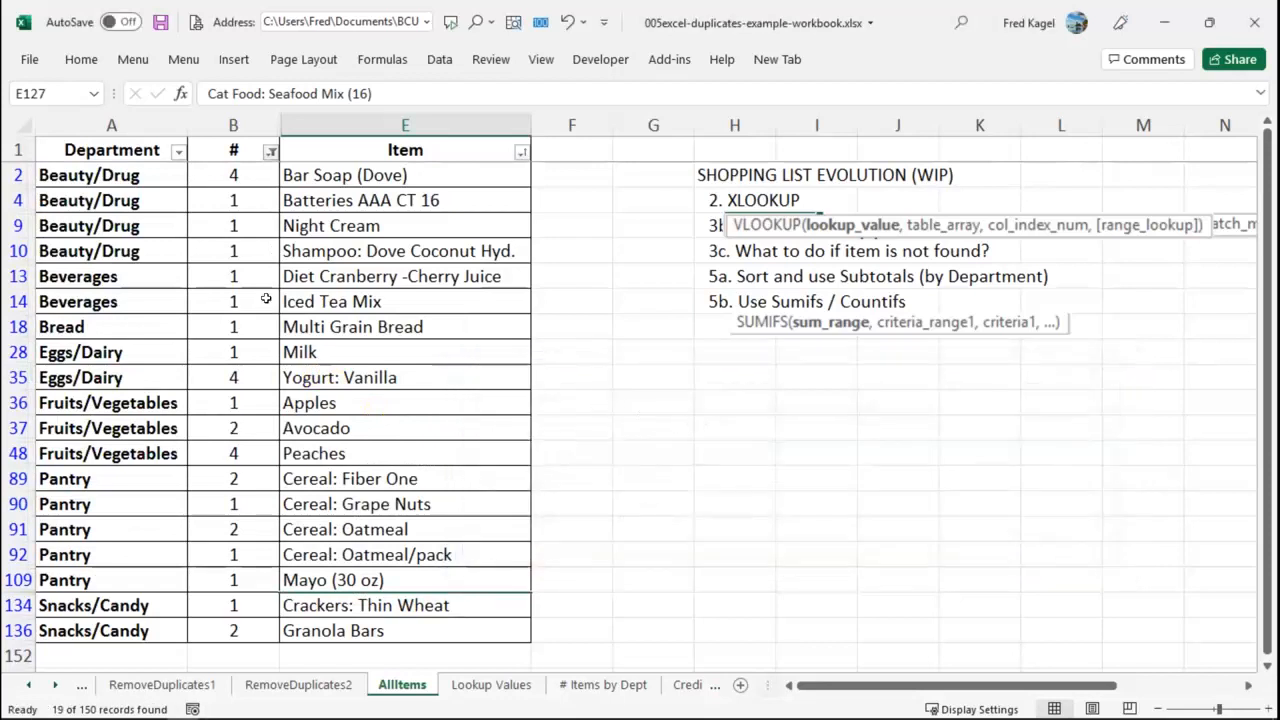
Select columns B through E and reset the # column filter to include all values and blanks.
mouse_move(222, 126)
left_mouse_down()
mouse_move(280, 132)
mouse_move(312, 115)
left_mouse_up()
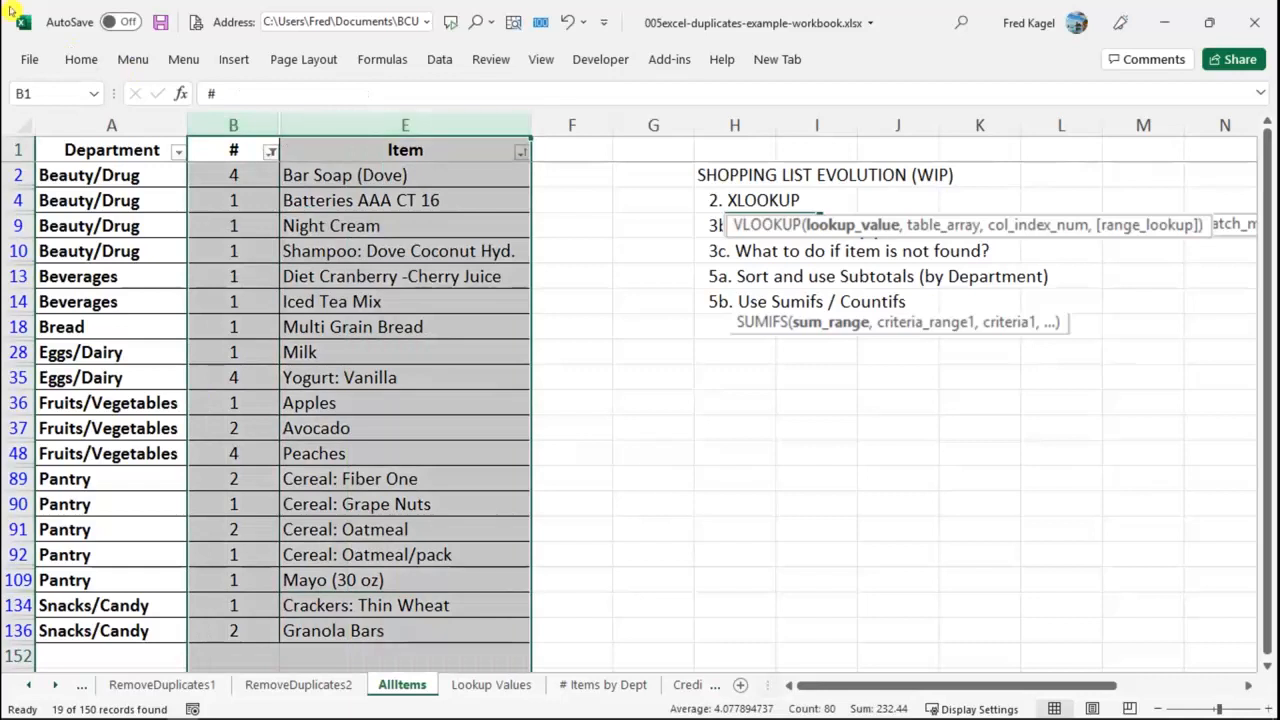
left_click(270, 151)
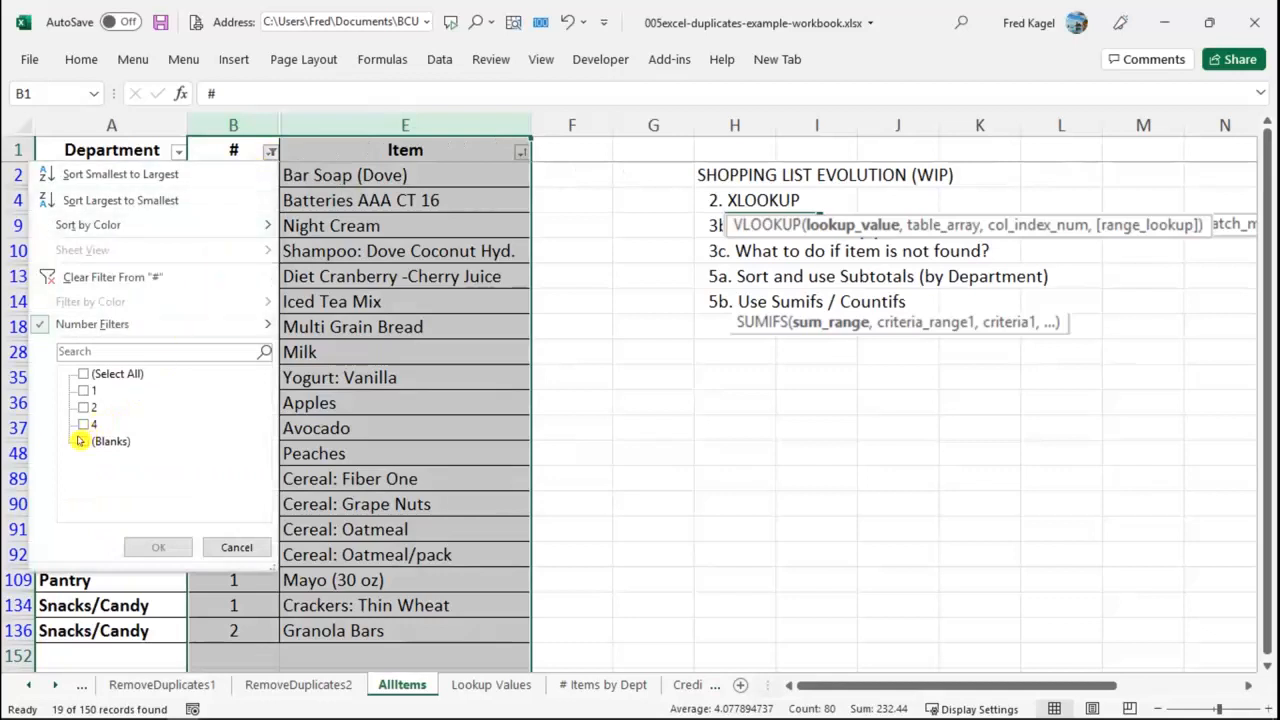
left_click(80, 374)
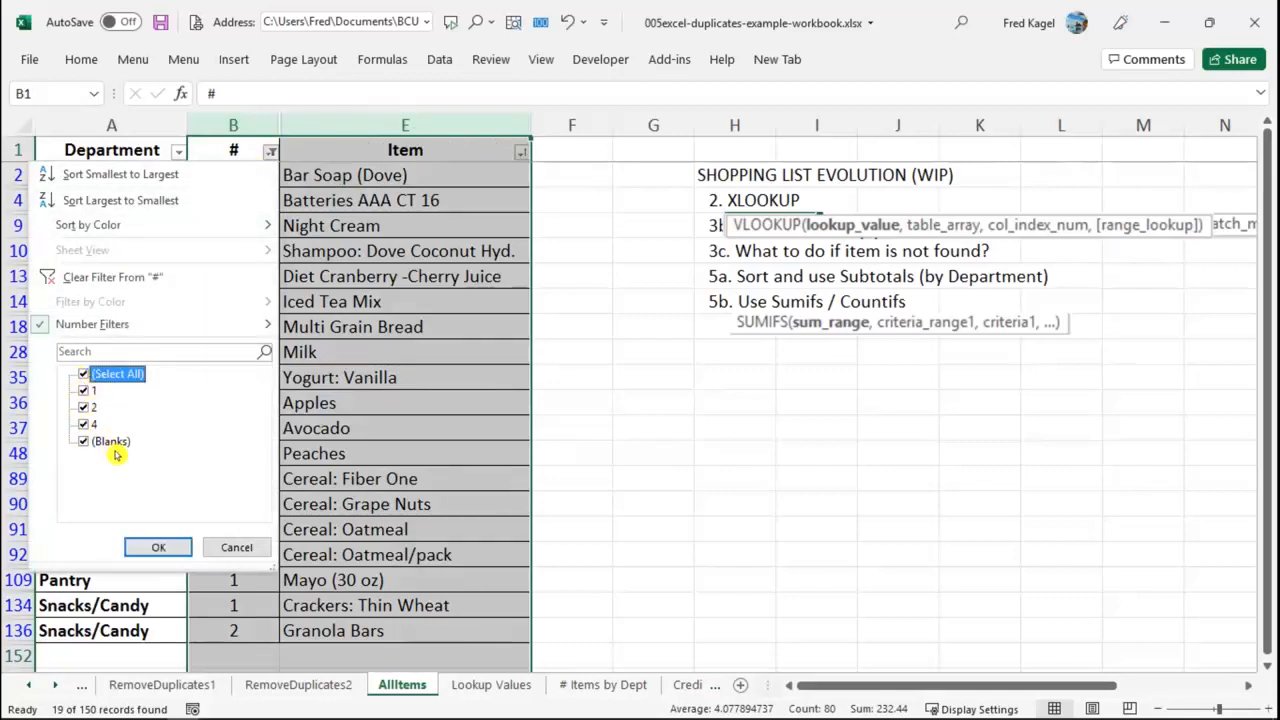
left_click(161, 548)
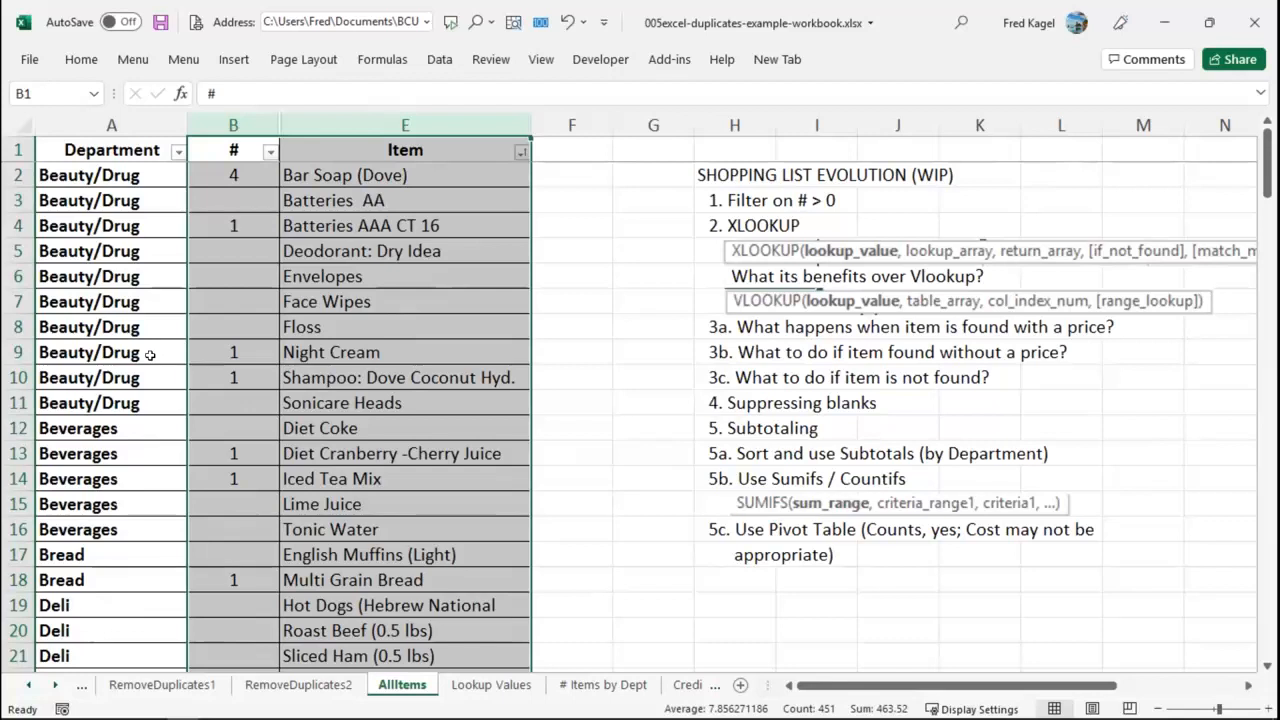
Unhide the columns between # and Item and select the first Price cell, C2, to view its formula.
left_click_drag(213, 110, 330, 121)
right_click(331, 122)
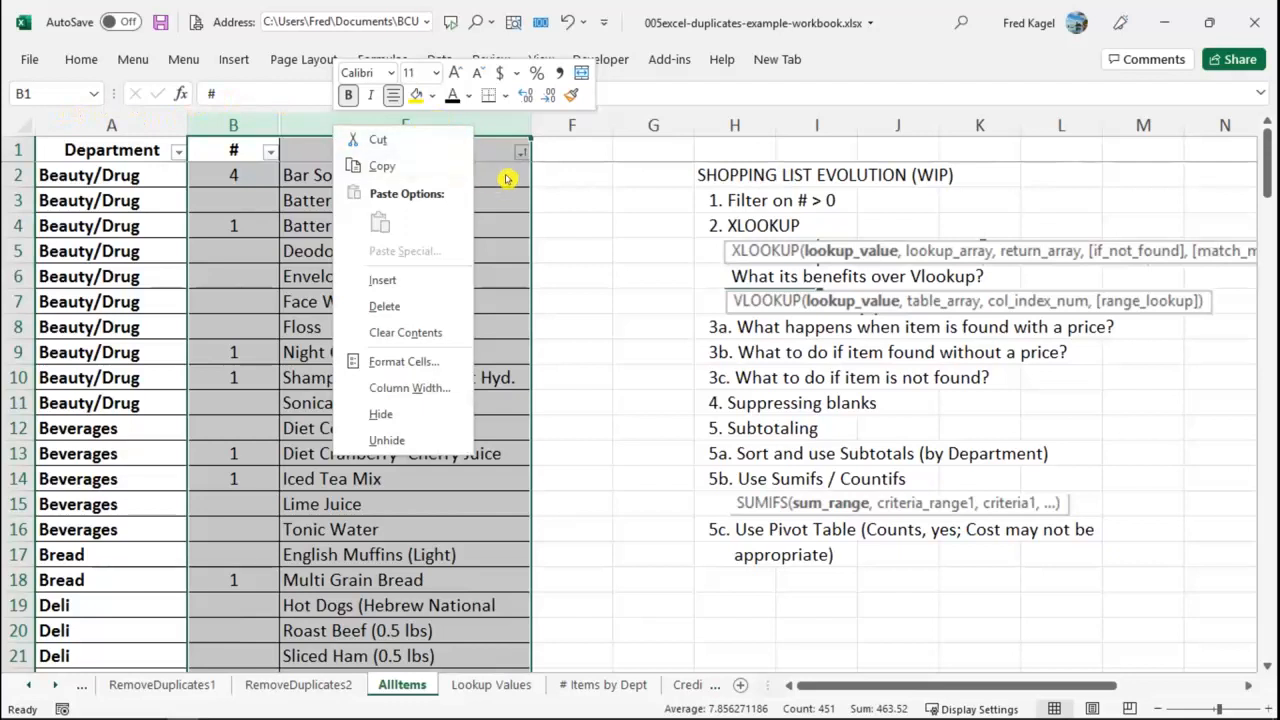
key("Escape")
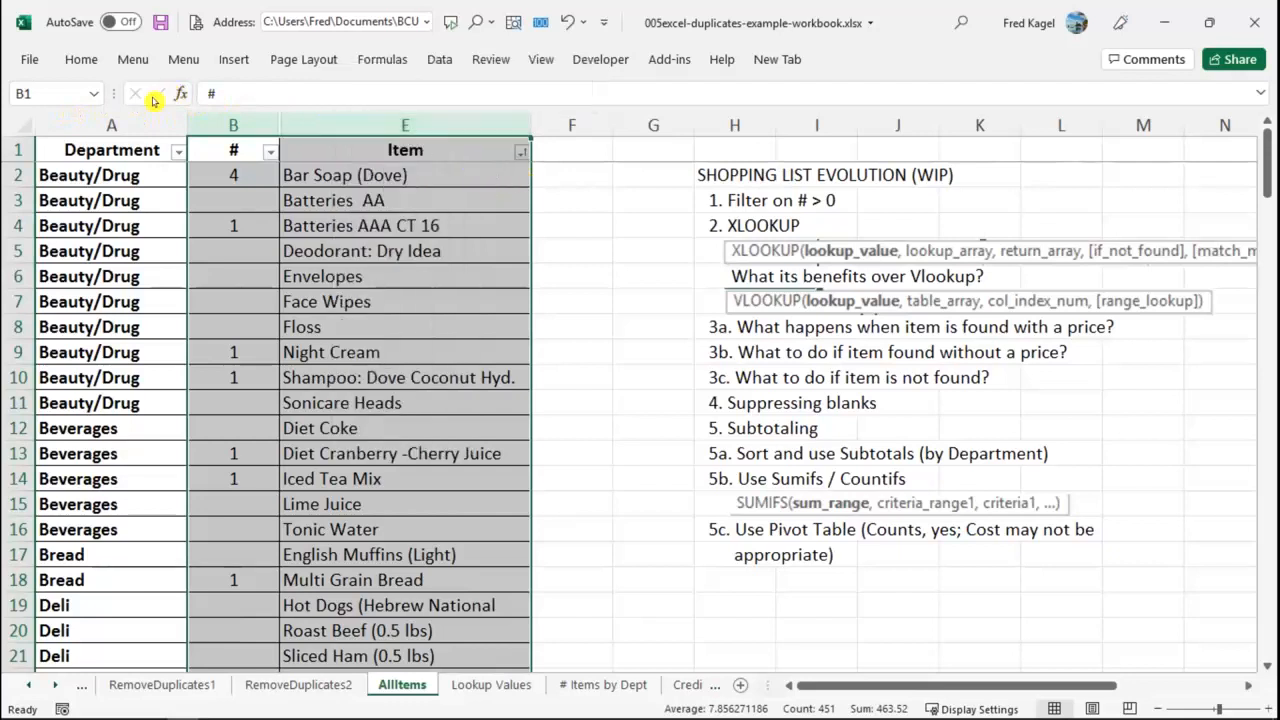
left_click_drag(222, 116, 288, 110)
right_click(329, 116)
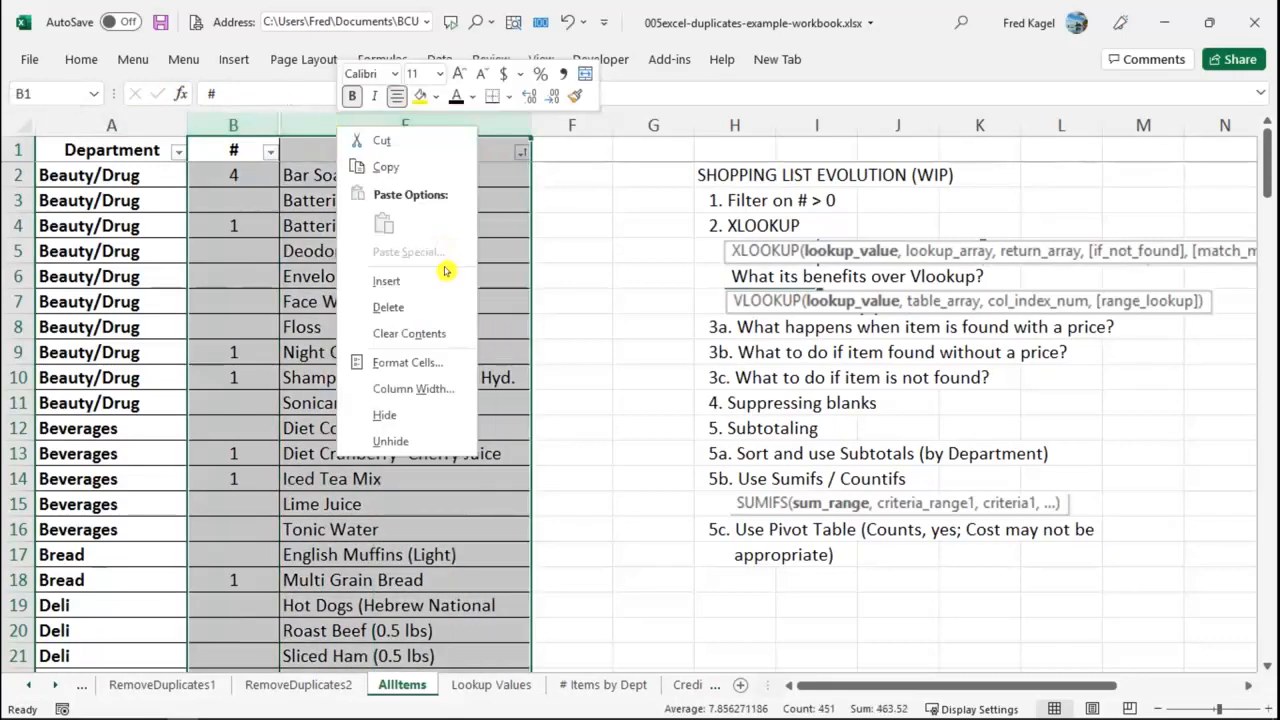
left_click(386, 441)
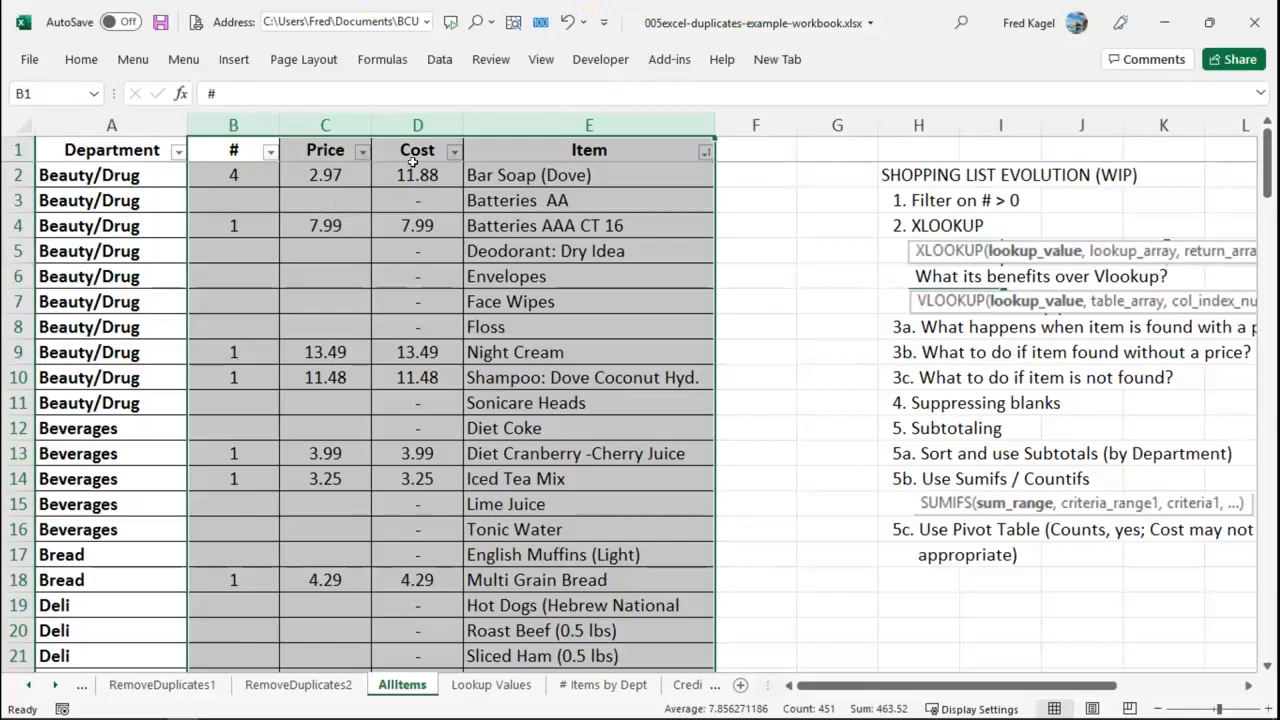
left_click(330, 173)
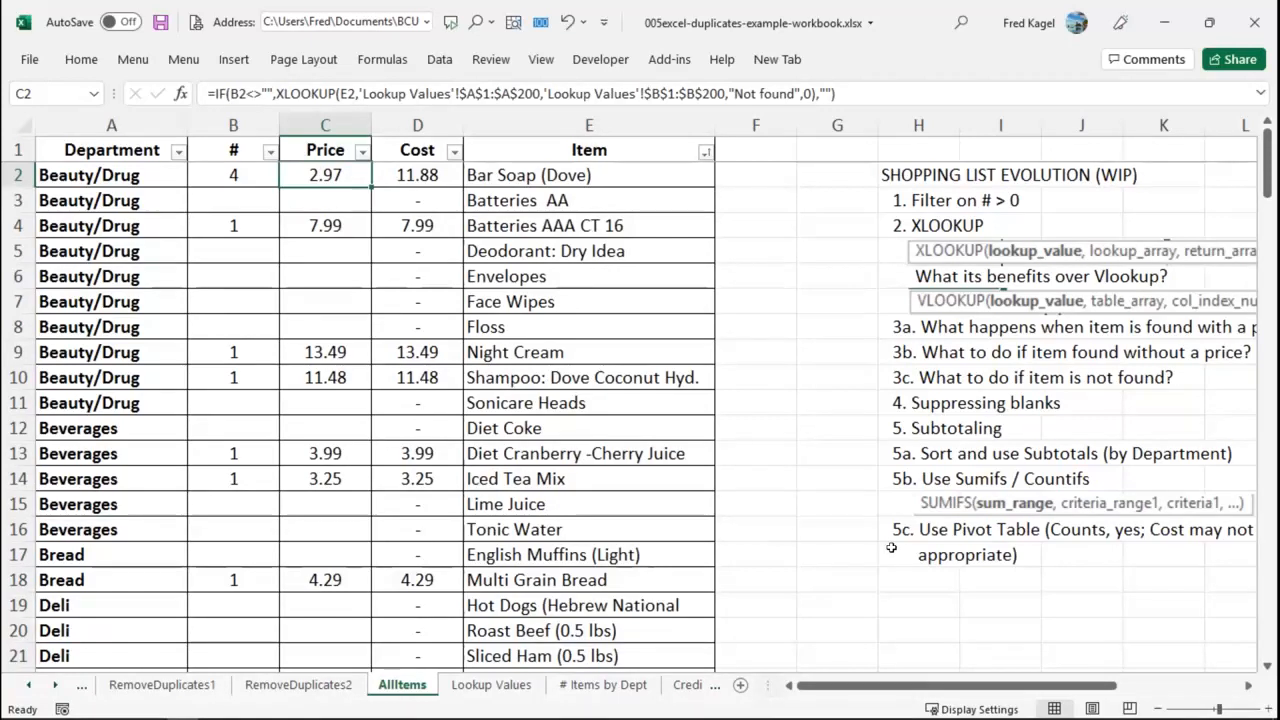
key("alt+Tab")
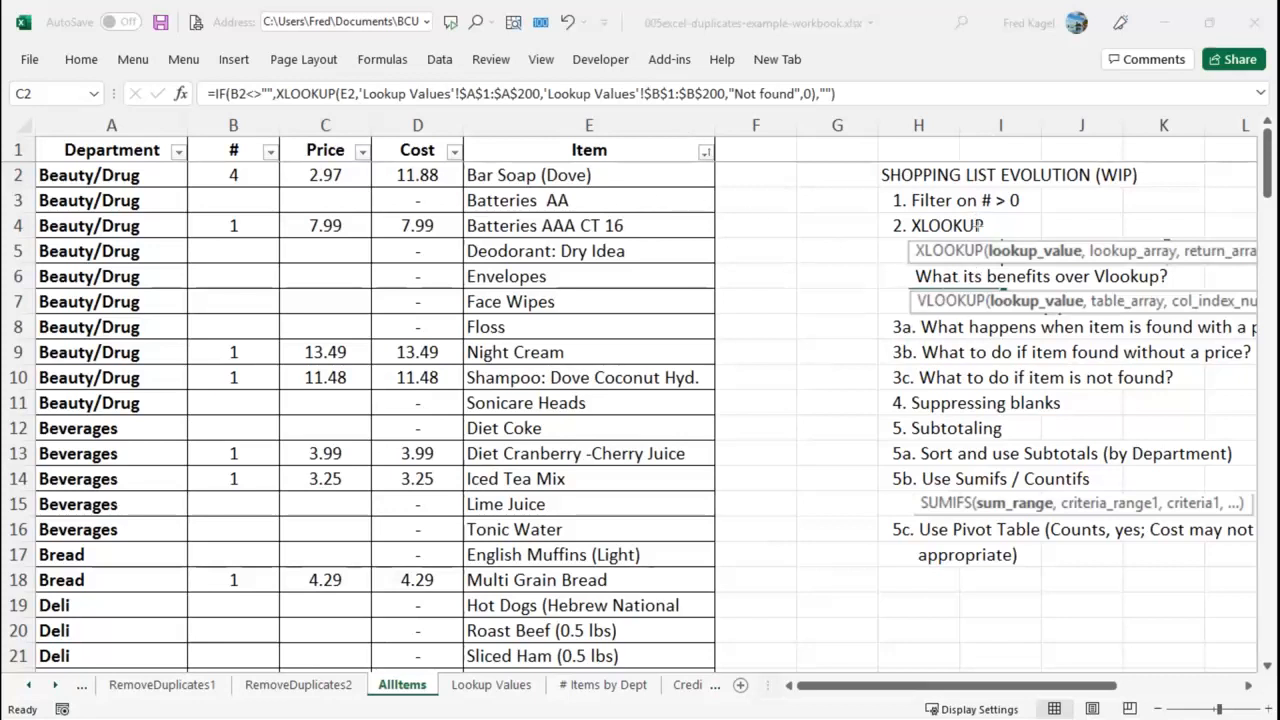
mouse_move(960, 232)
left_mouse_down()
mouse_move(882, 248)
mouse_move(887, 272)
mouse_move(846, 268)
left_mouse_up()
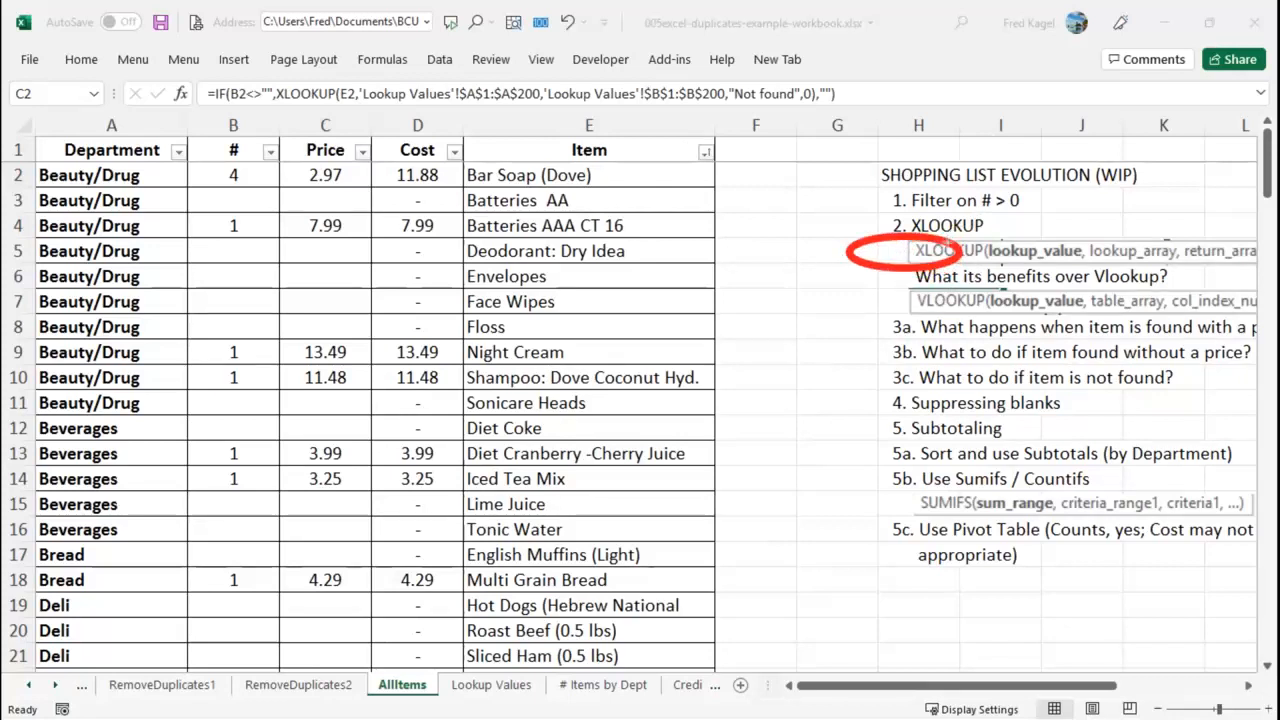
mouse_move(955, 254)
left_mouse_down()
mouse_move(1080, 222)
mouse_move(1065, 224)
left_mouse_up()
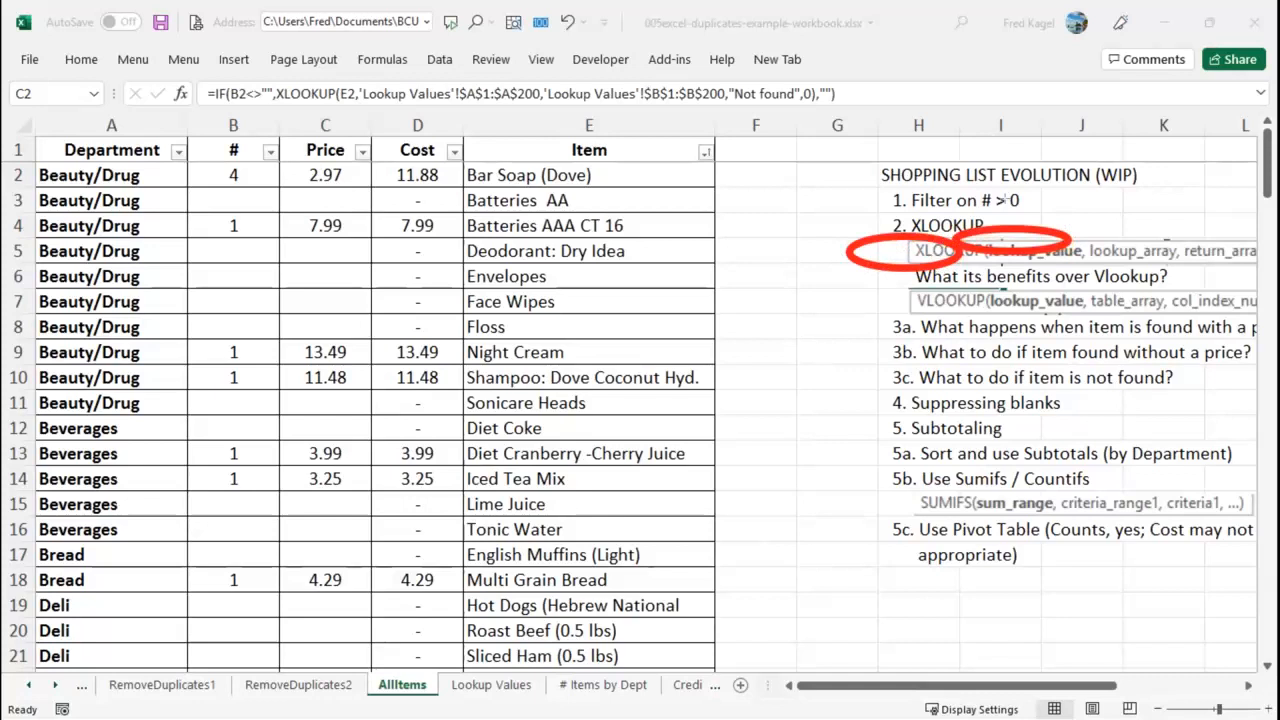
key("ctrl+z")
key("ctrl+z")
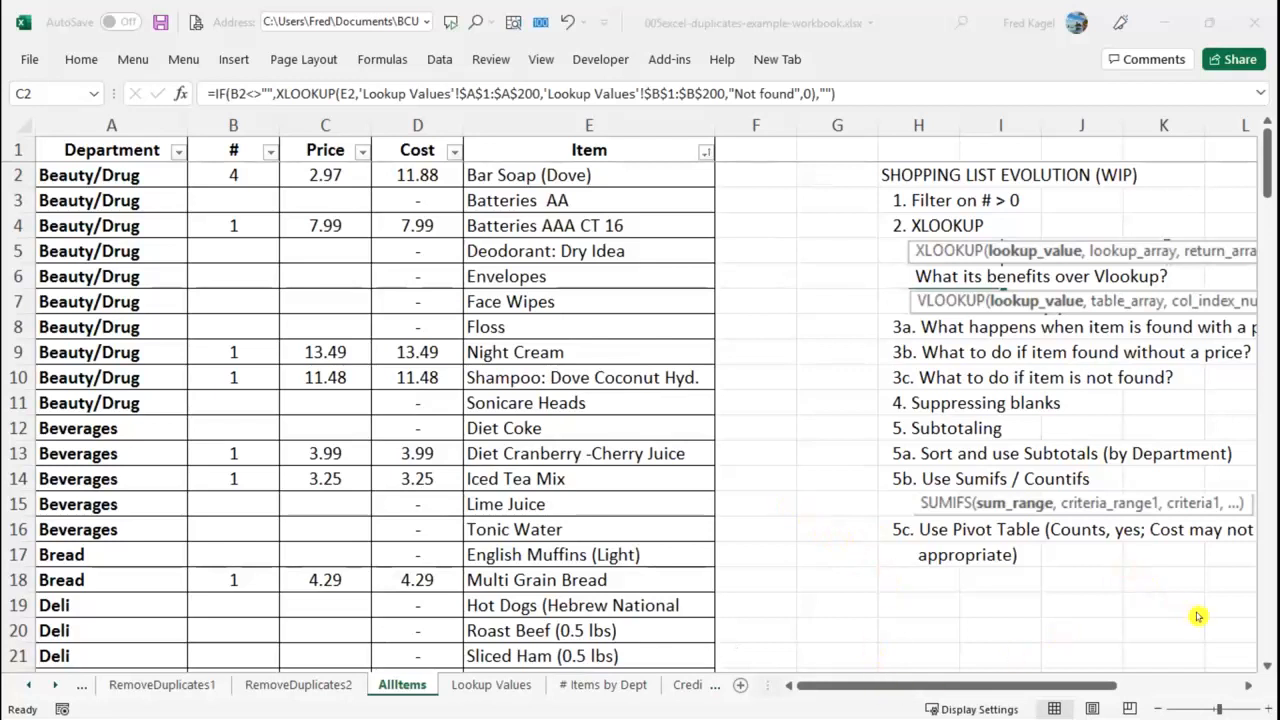
Examine the full XLOOKUP and VLOOKUP syntax notes beside the list, ending with cell G5 selected.
left_click(1246, 692)
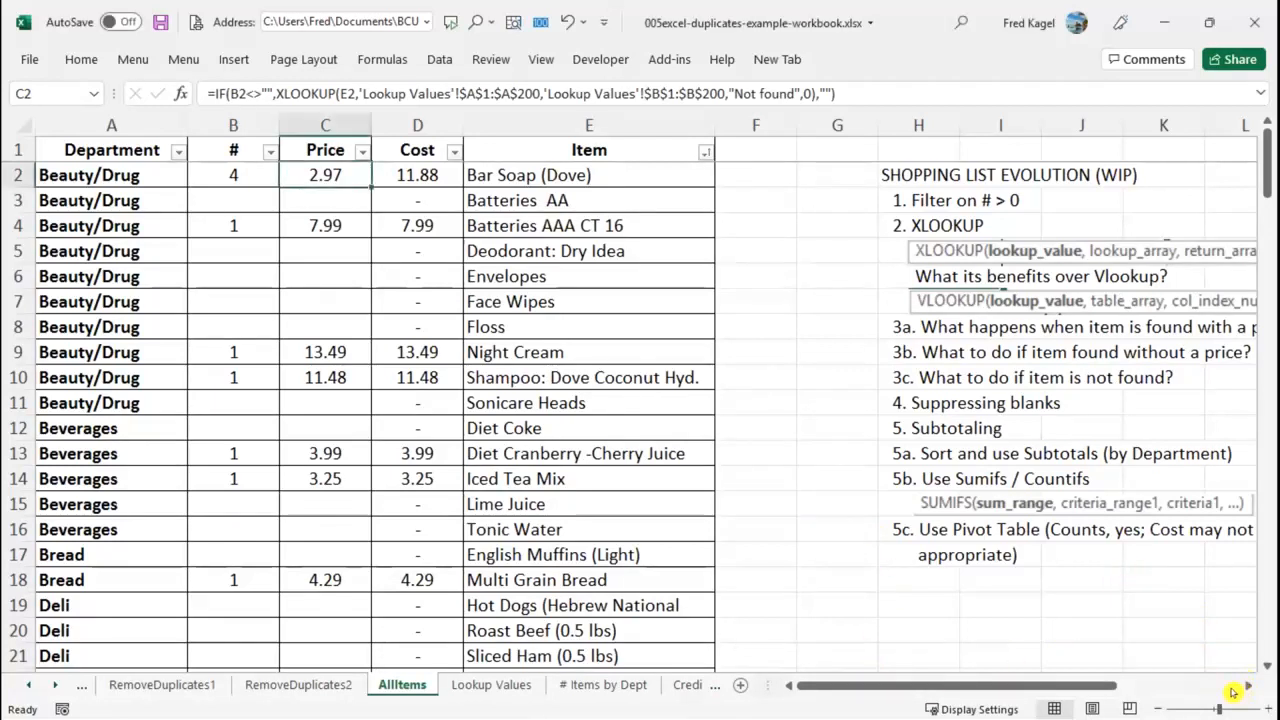
left_click(851, 577)
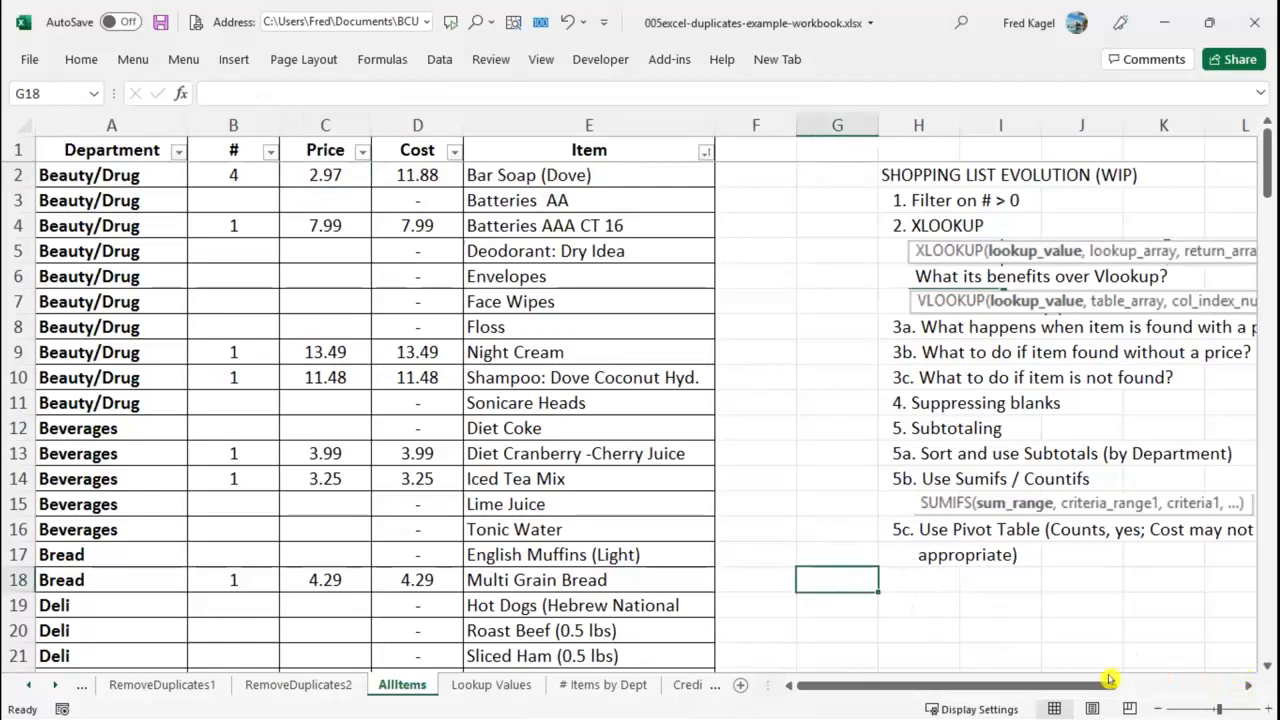
left_click(1246, 686)
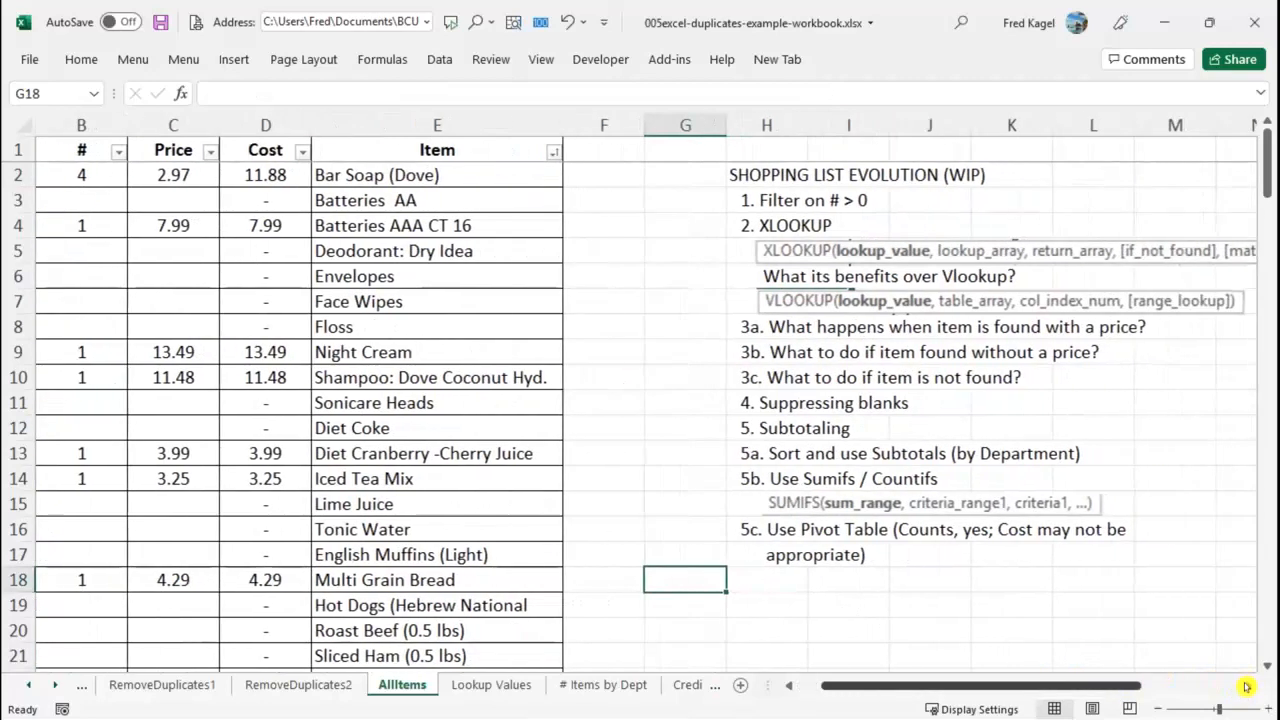
left_click(1246, 686)
left_click(1246, 686)
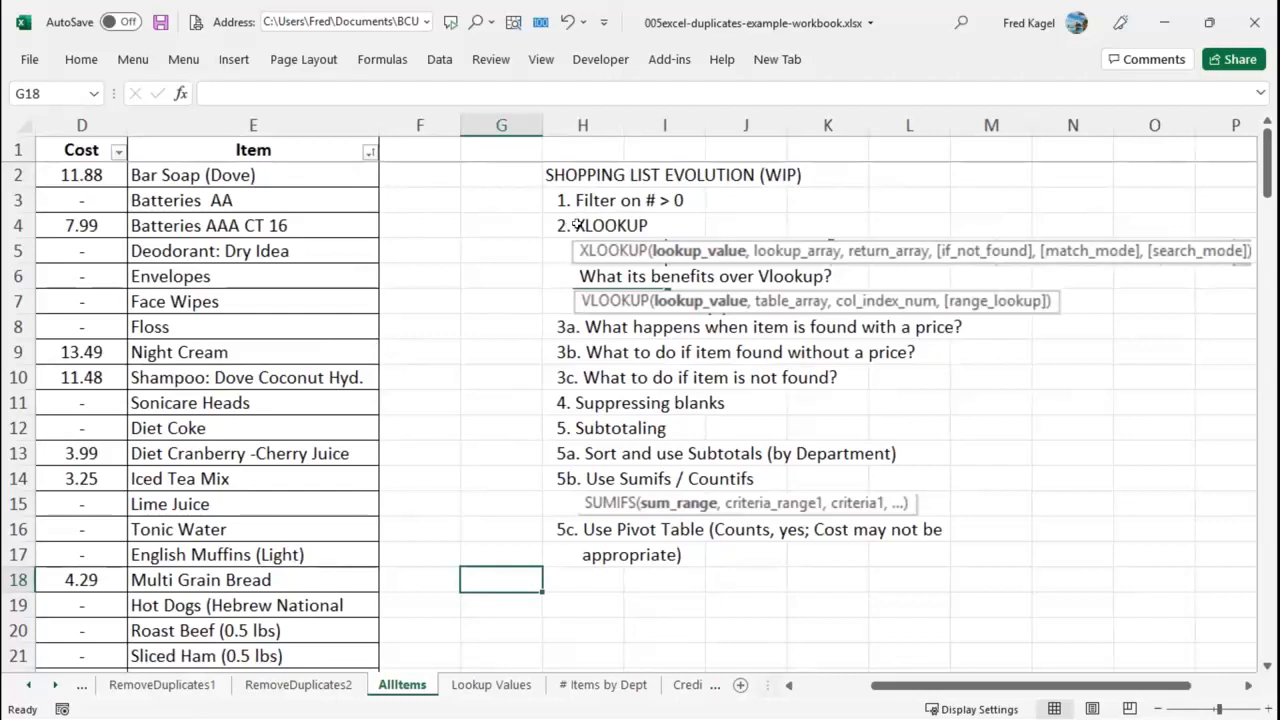
mouse_move(550, 226)
left_mouse_down()
mouse_move(568, 252)
mouse_move(554, 238)
left_mouse_up()
left_click(501, 238)
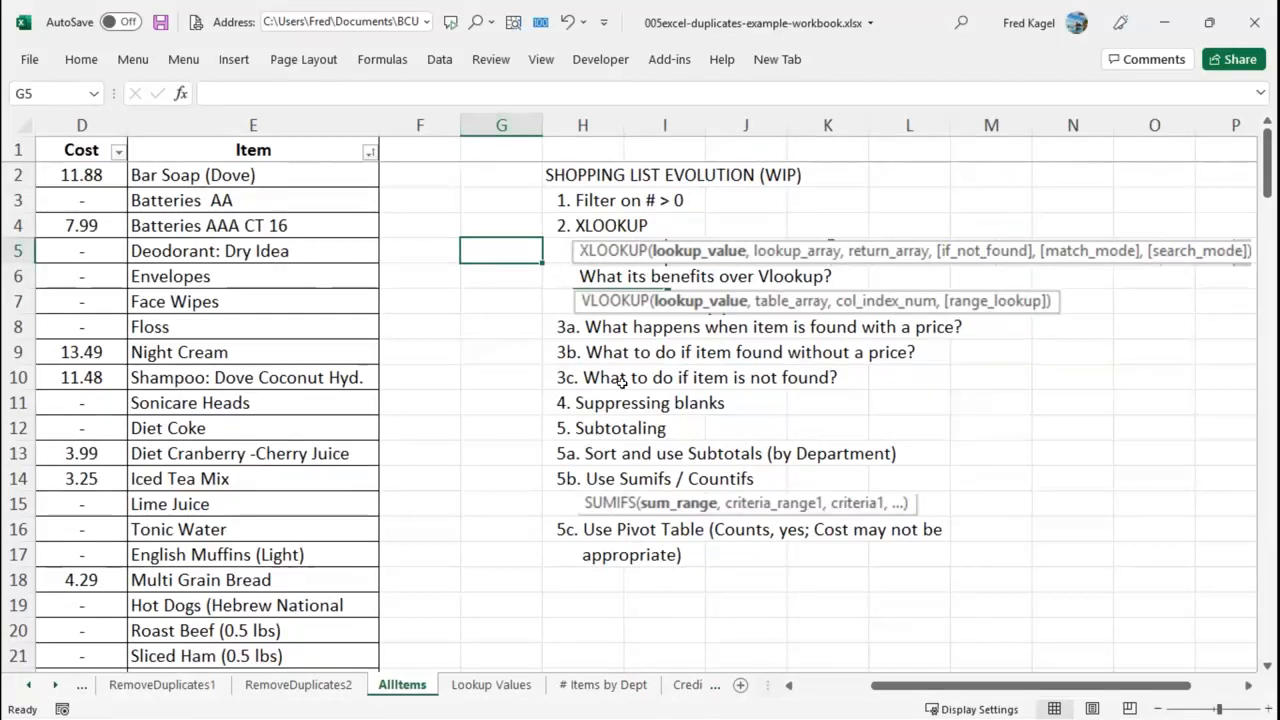
Underline the XLOOKUP syntax note in red and mark its lookup_array and return_array arguments with short strokes.
key("alt+Tab")
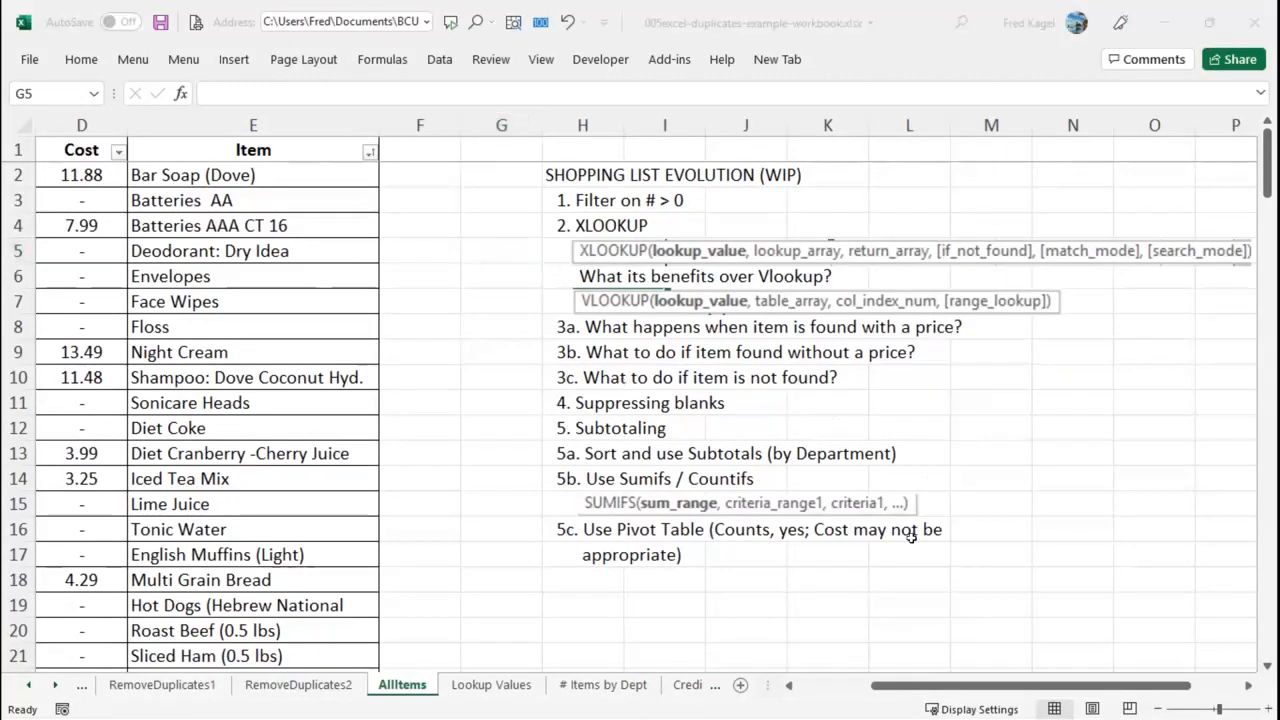
left_click(560, 235)
mouse_move(560, 235)
left_mouse_down()
mouse_move(598, 262)
mouse_move(780, 272)
mouse_move(932, 252)
mouse_move(1157, 273)
mouse_move(1200, 254)
mouse_move(1236, 256)
mouse_move(1248, 279)
left_mouse_up()
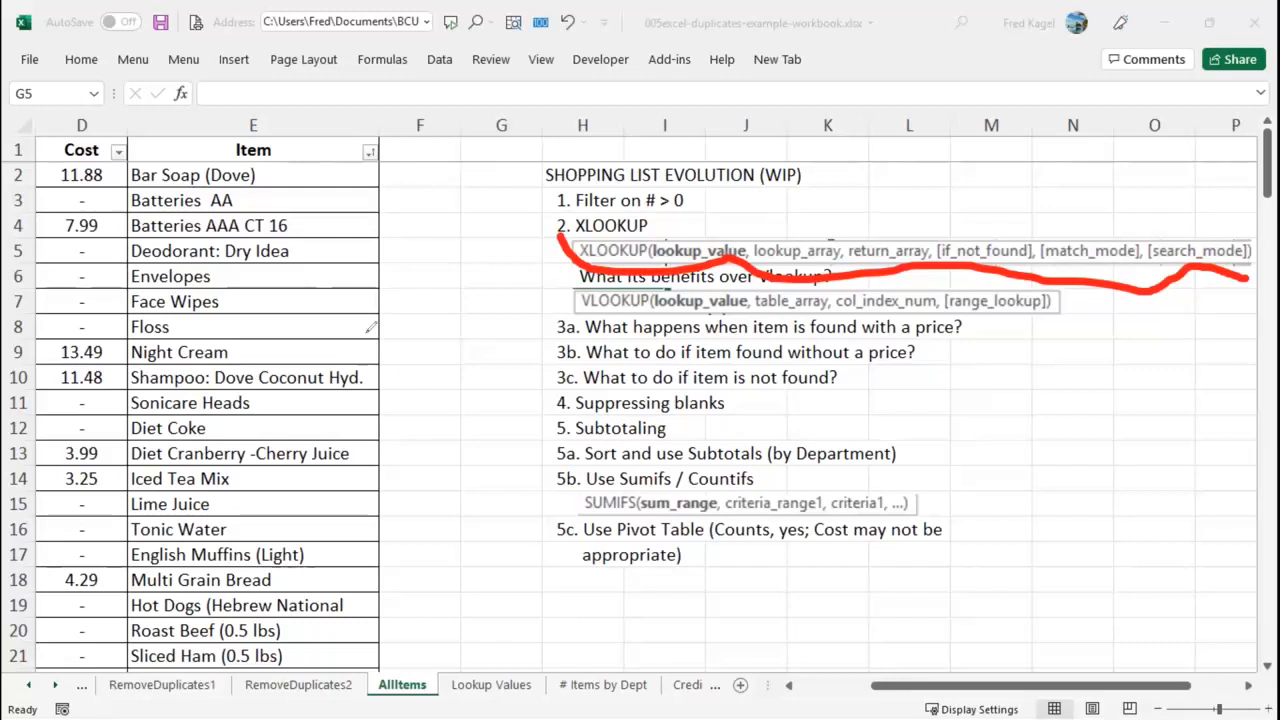
left_click_drag(776, 207, 777, 231)
mouse_move(884, 197)
left_mouse_down()
mouse_move(870, 240)
mouse_move(877, 213)
left_mouse_up()
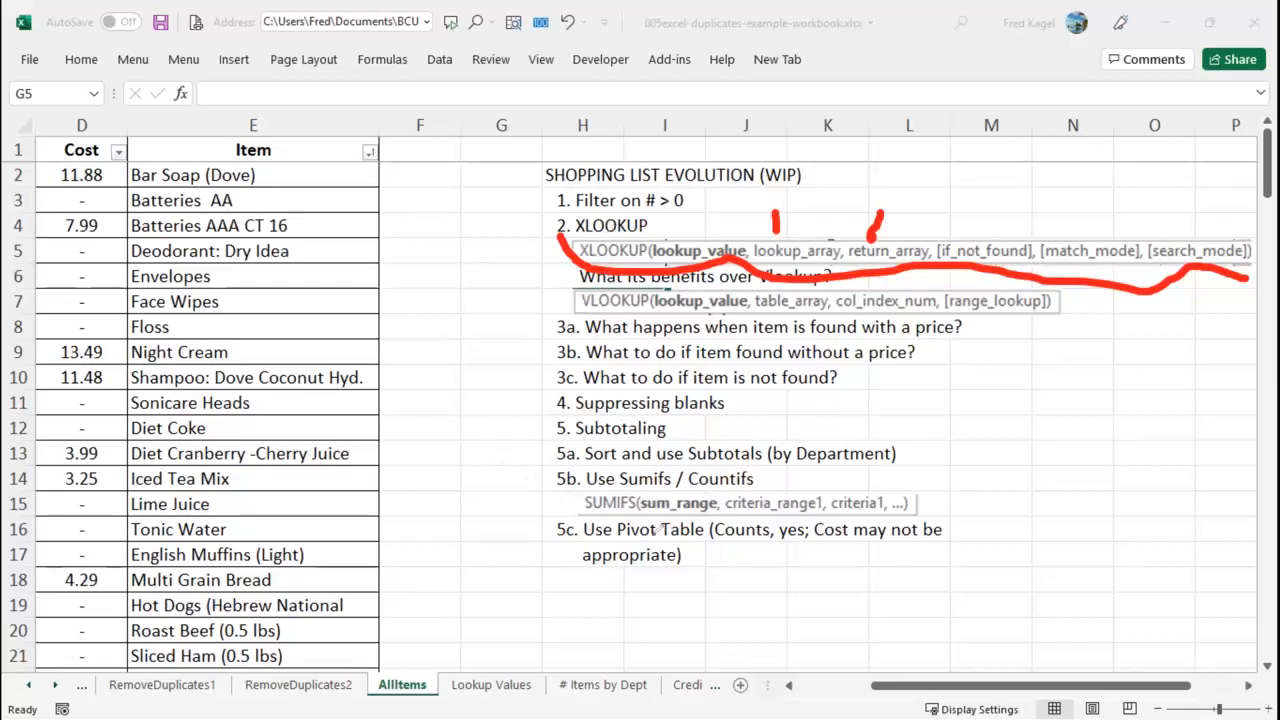
left_click_drag(890, 686, 776, 716)
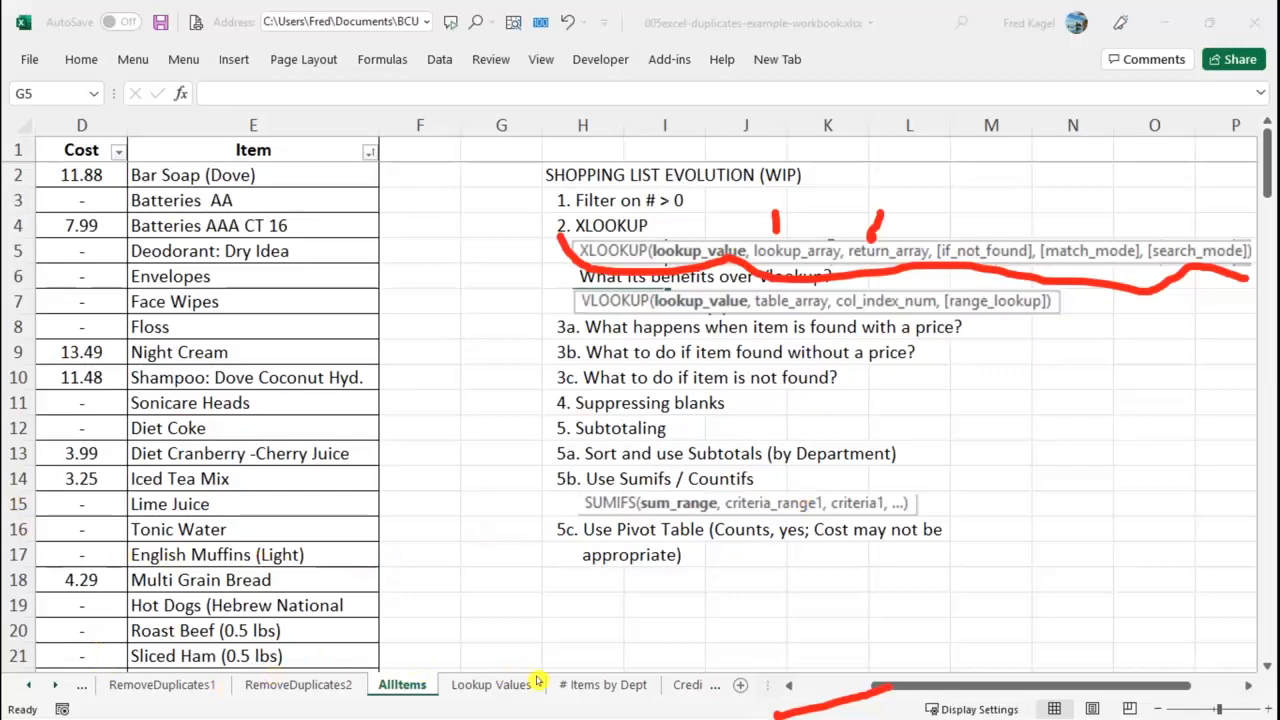
Examine the XLOOKUP formula in the first Price cell, C2, and its argument hint without changing it.
left_click(782, 679)
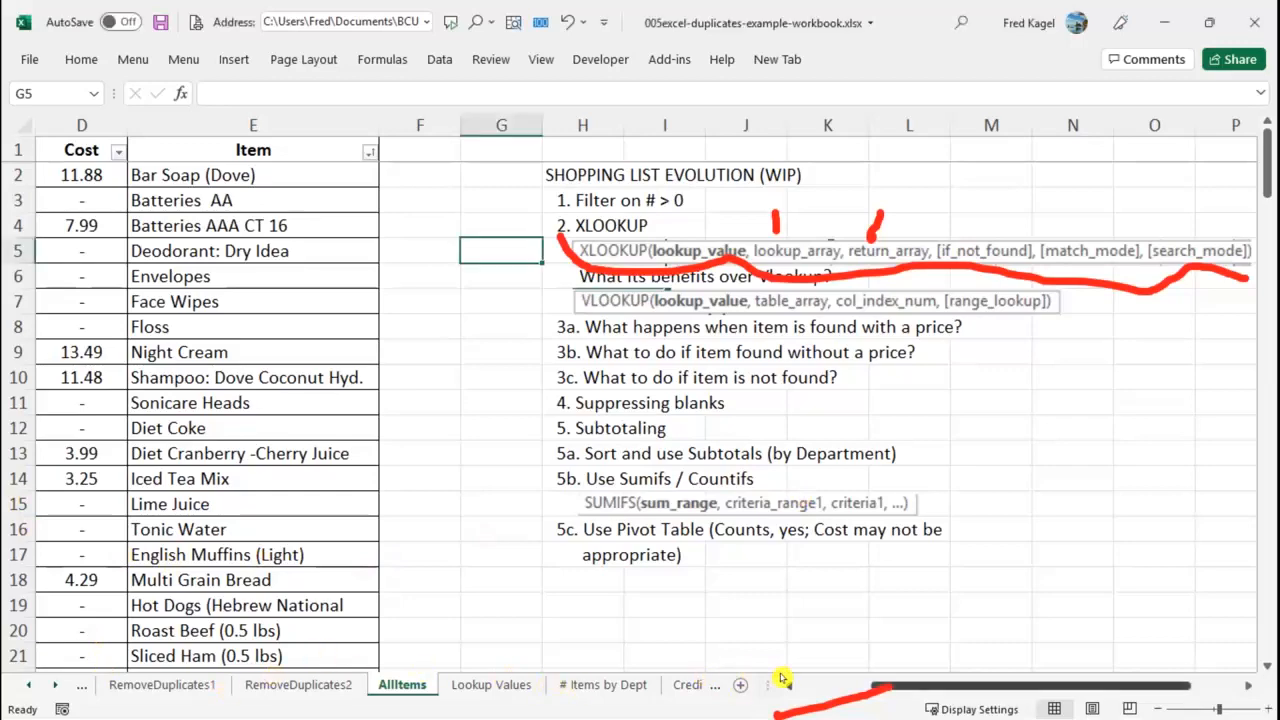
left_click(782, 688)
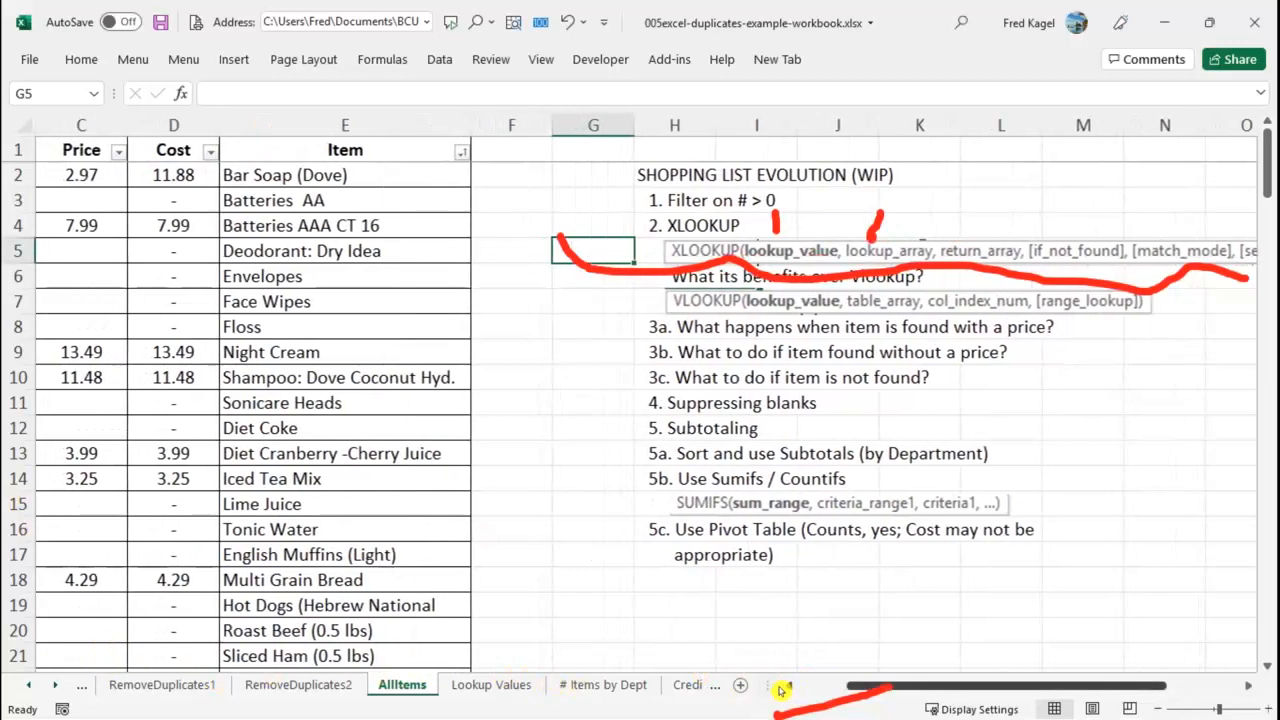
left_click(782, 688)
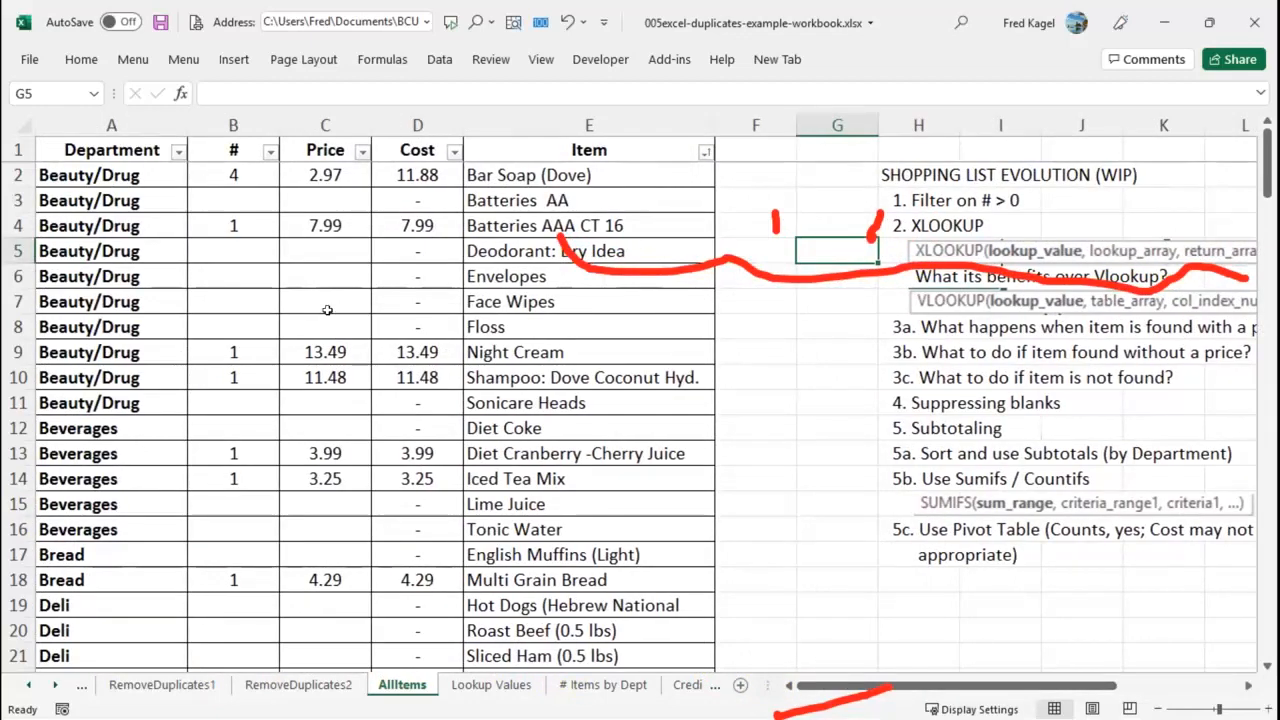
left_click(231, 174)
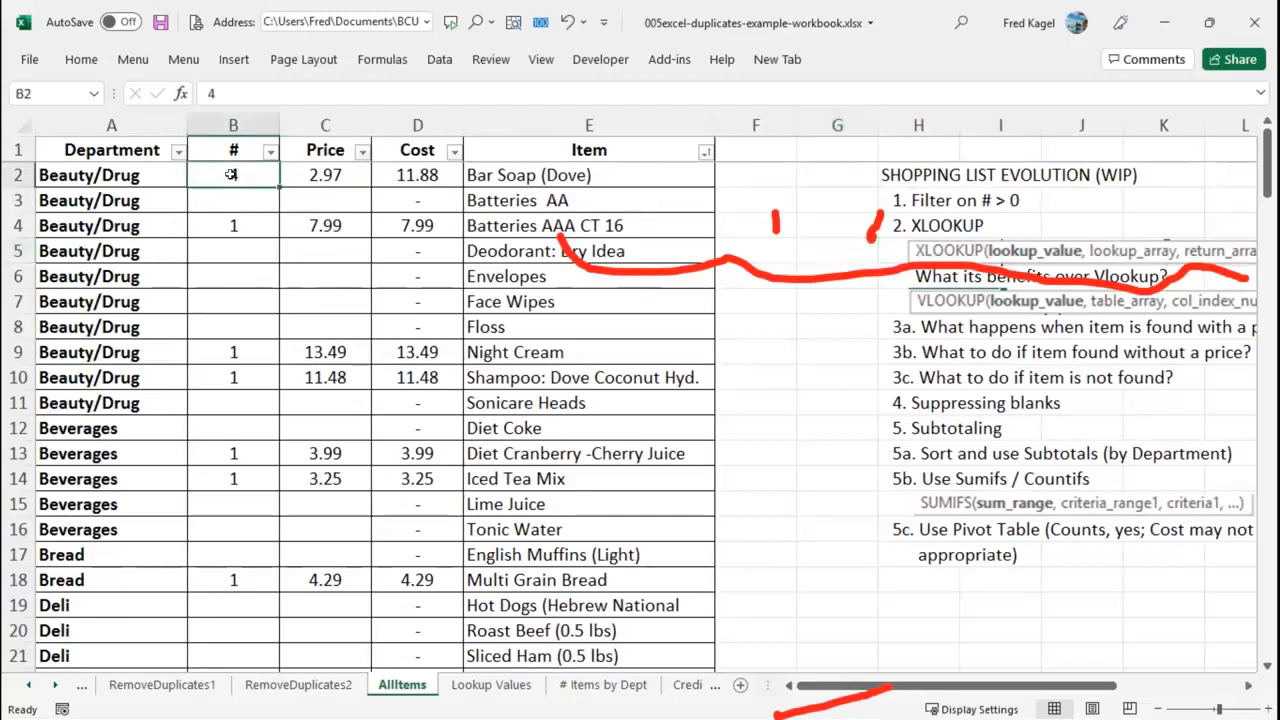
left_click(295, 174)
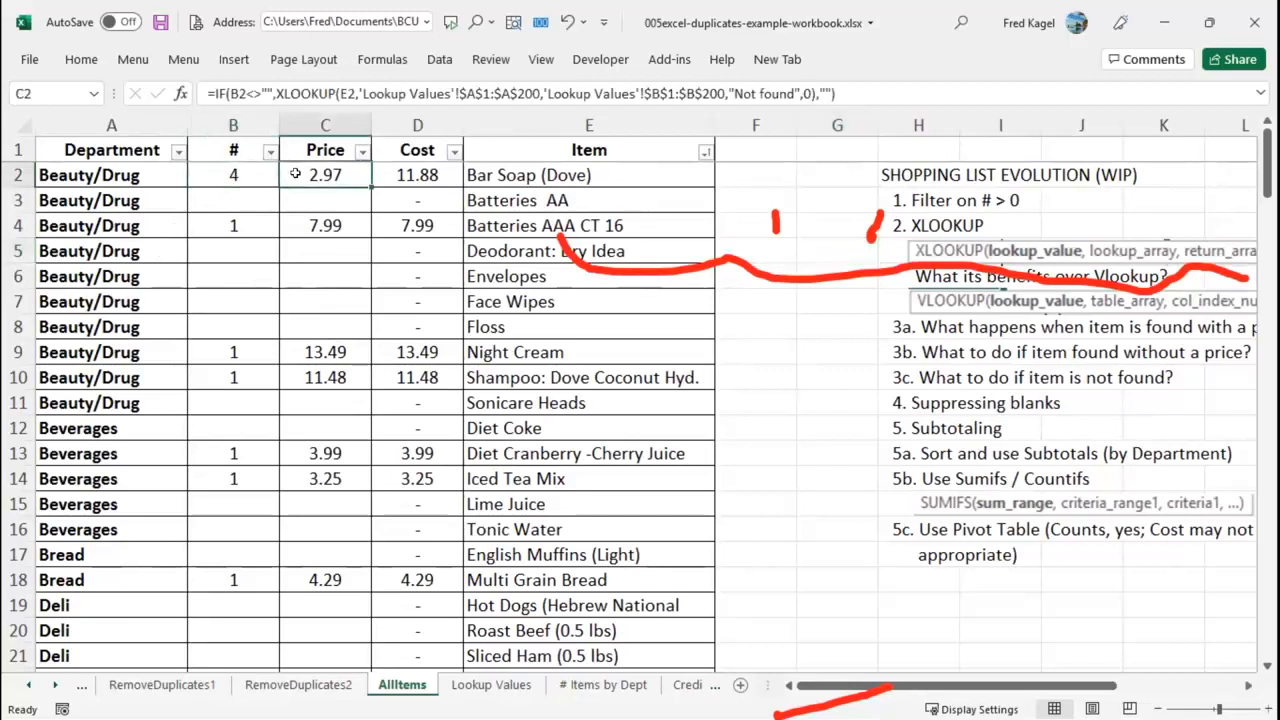
double_click(290, 165)
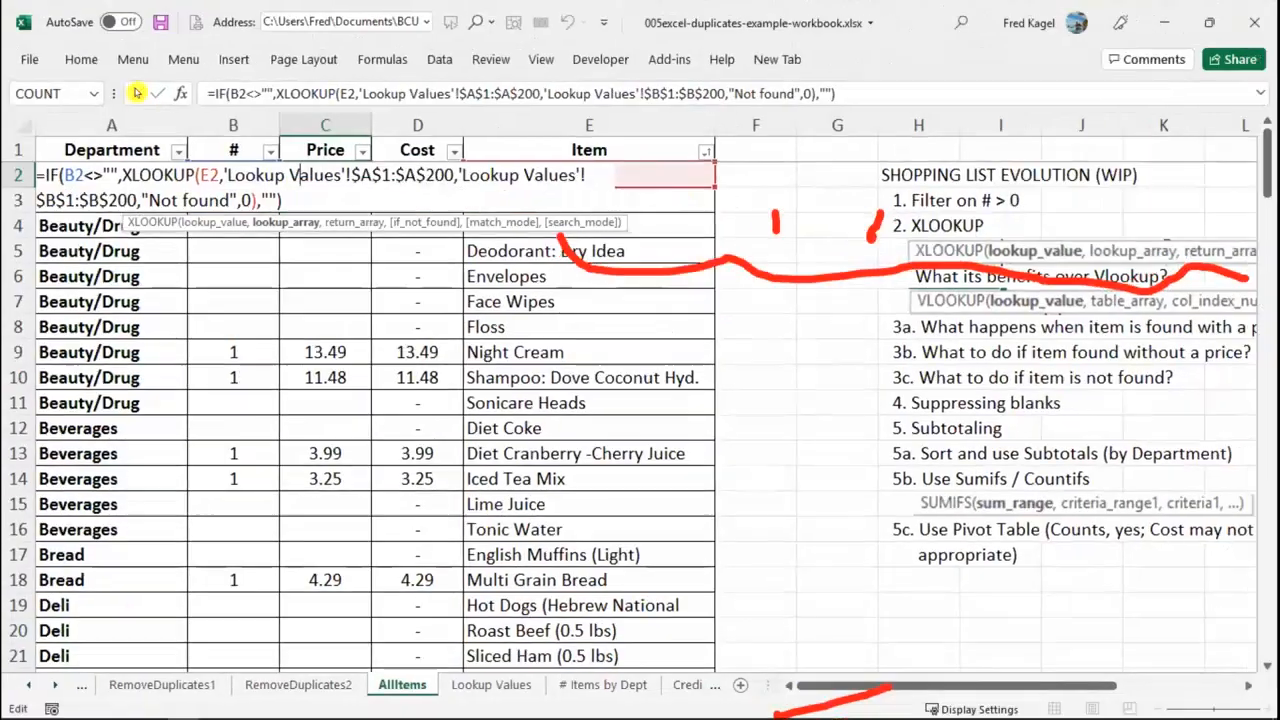
key("Escape")
Examine the items and their last prices on the Lookup Values sheet.
left_click(462, 685)
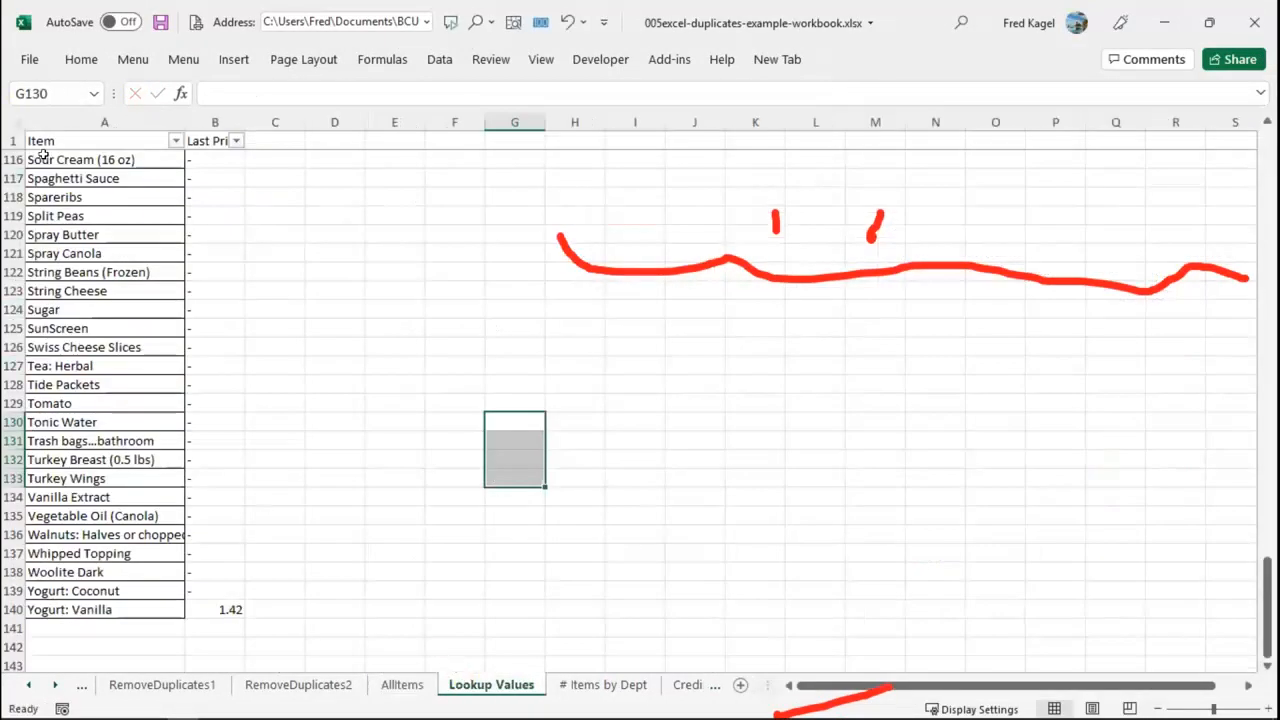
scroll(48, 163, "up", 10)
scroll(48, 163, "up", 6)
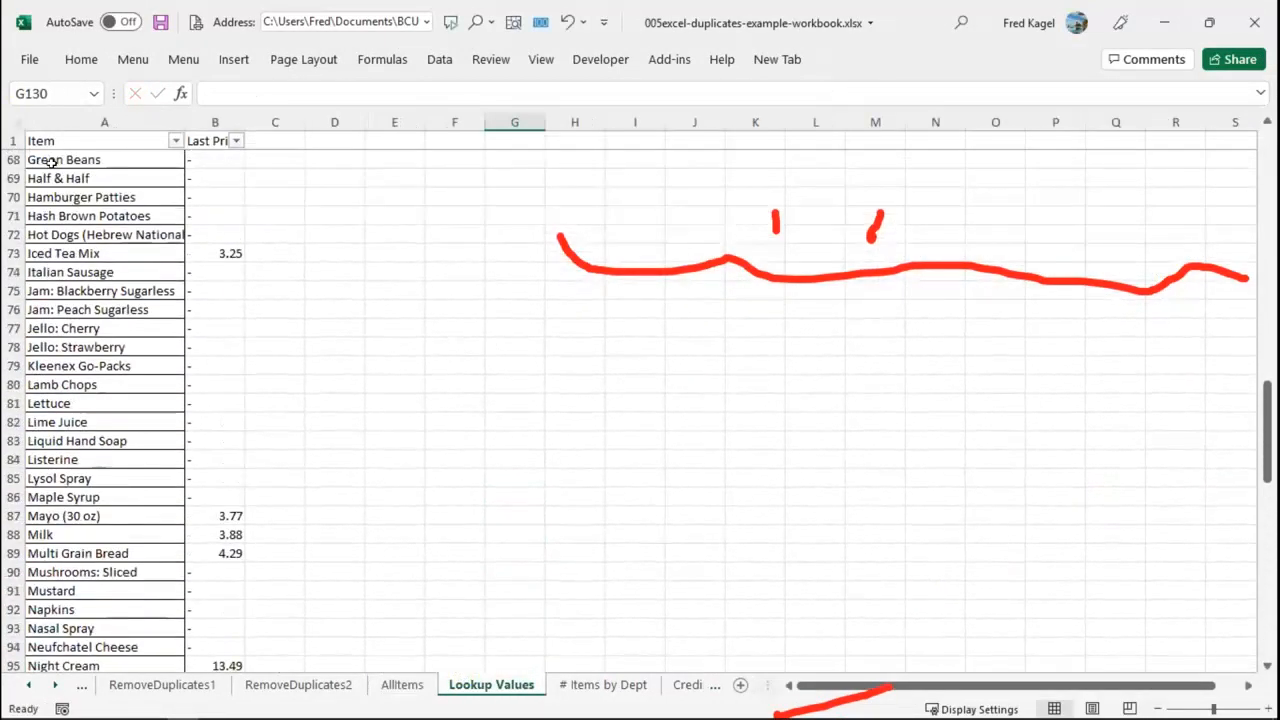
scroll(133, 235, "down", 3)
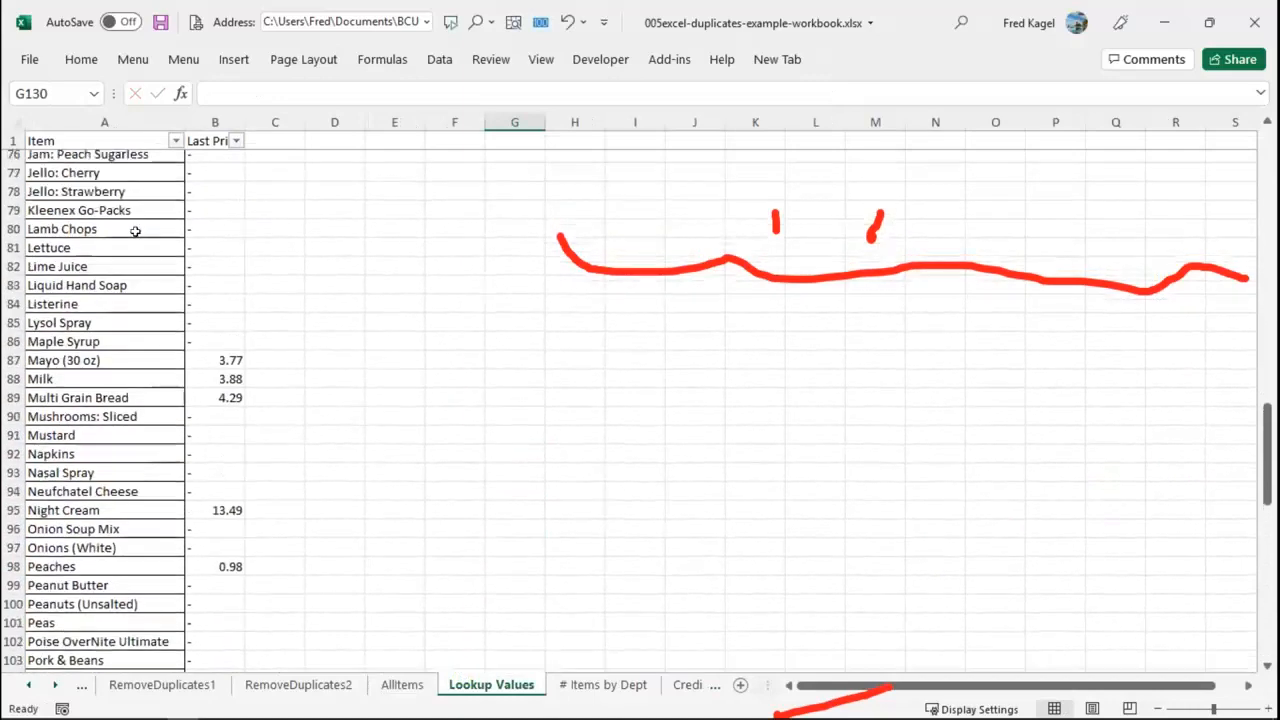
scroll(135, 225, "up", 13)
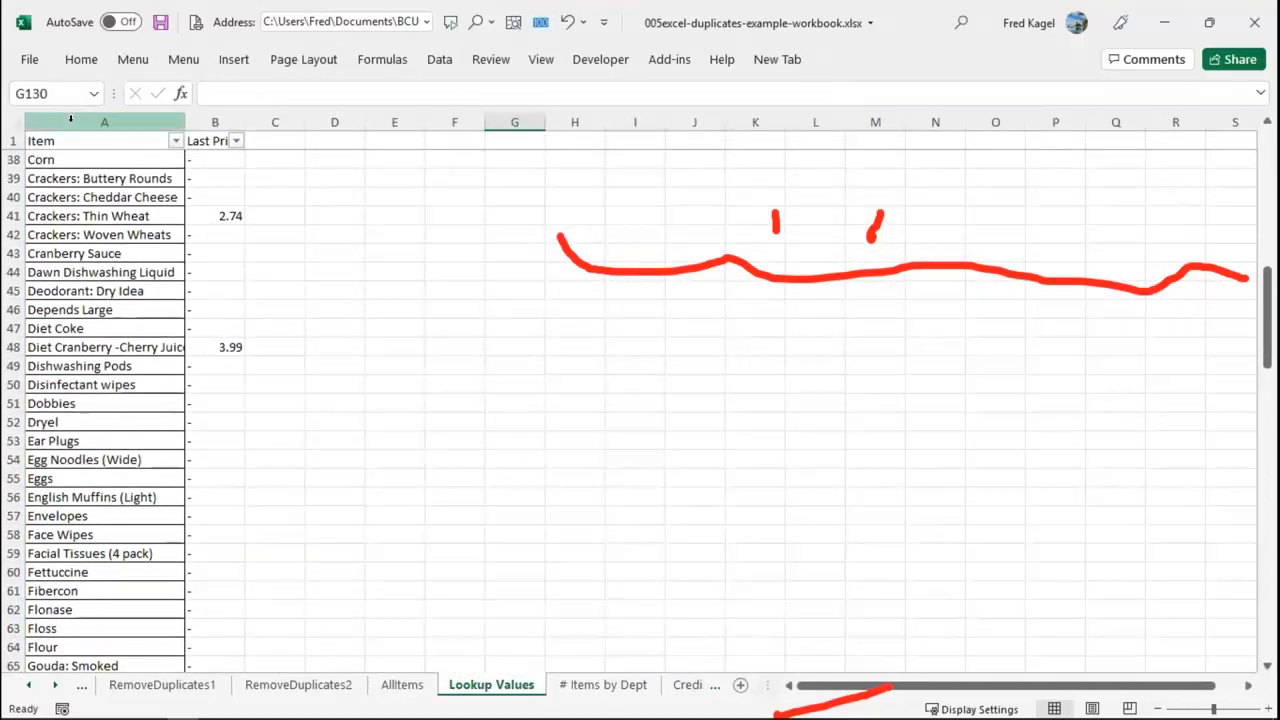
scroll(148, 552, "down", 6)
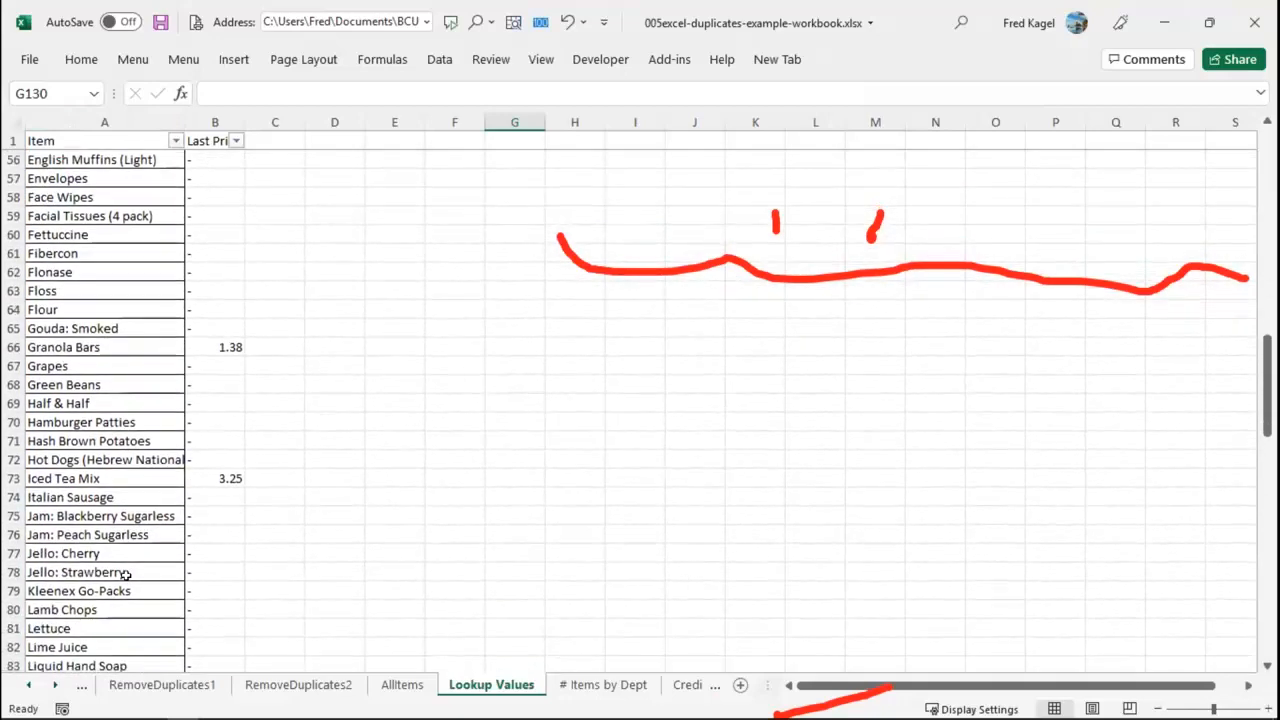
scroll(125, 572, "up", 4)
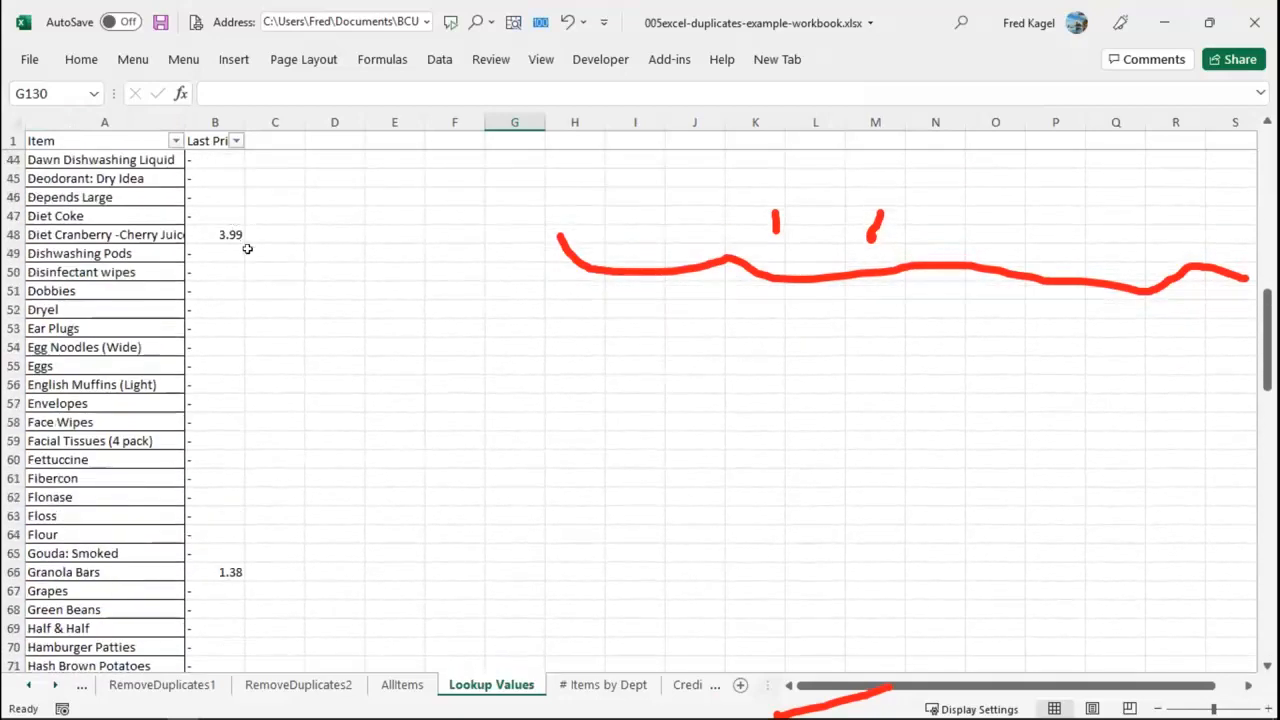
Find the Bar Soap (Dove) price on the Lookup Values sheet and recheck the C2 formula on AllItems.
left_click(389, 687)
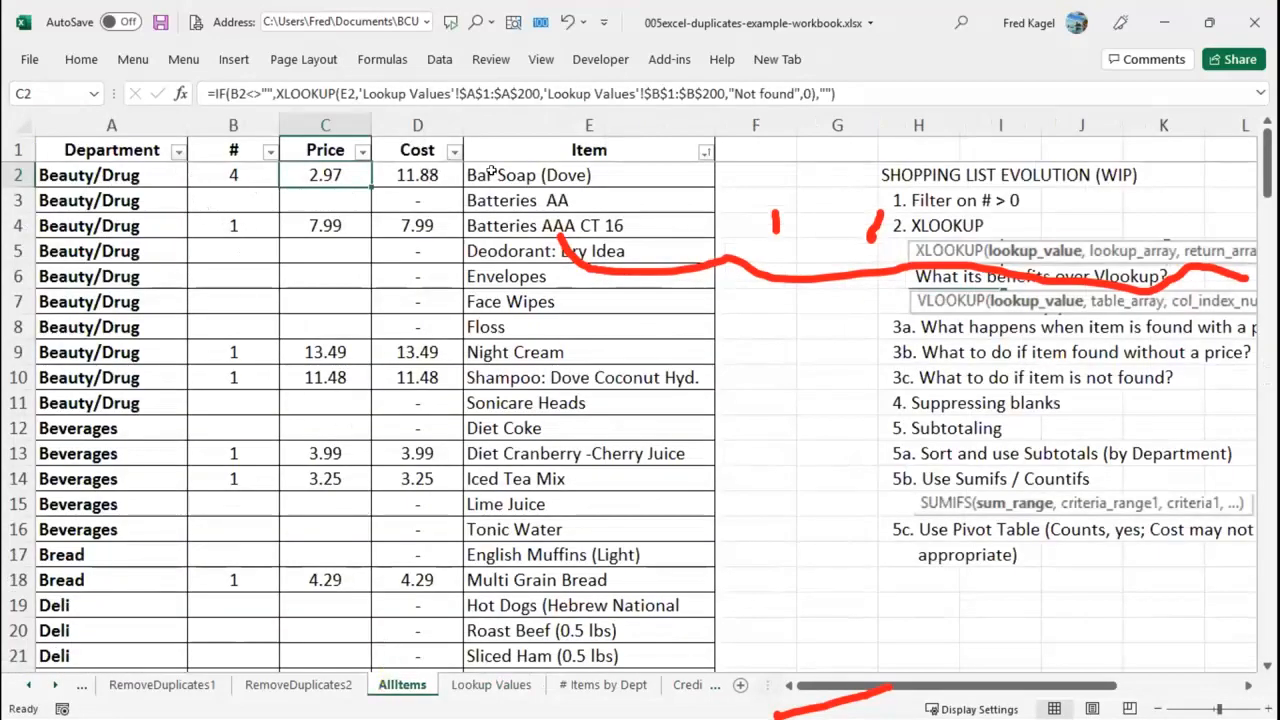
left_click(481, 684)
scroll(33, 216, "up", 14)
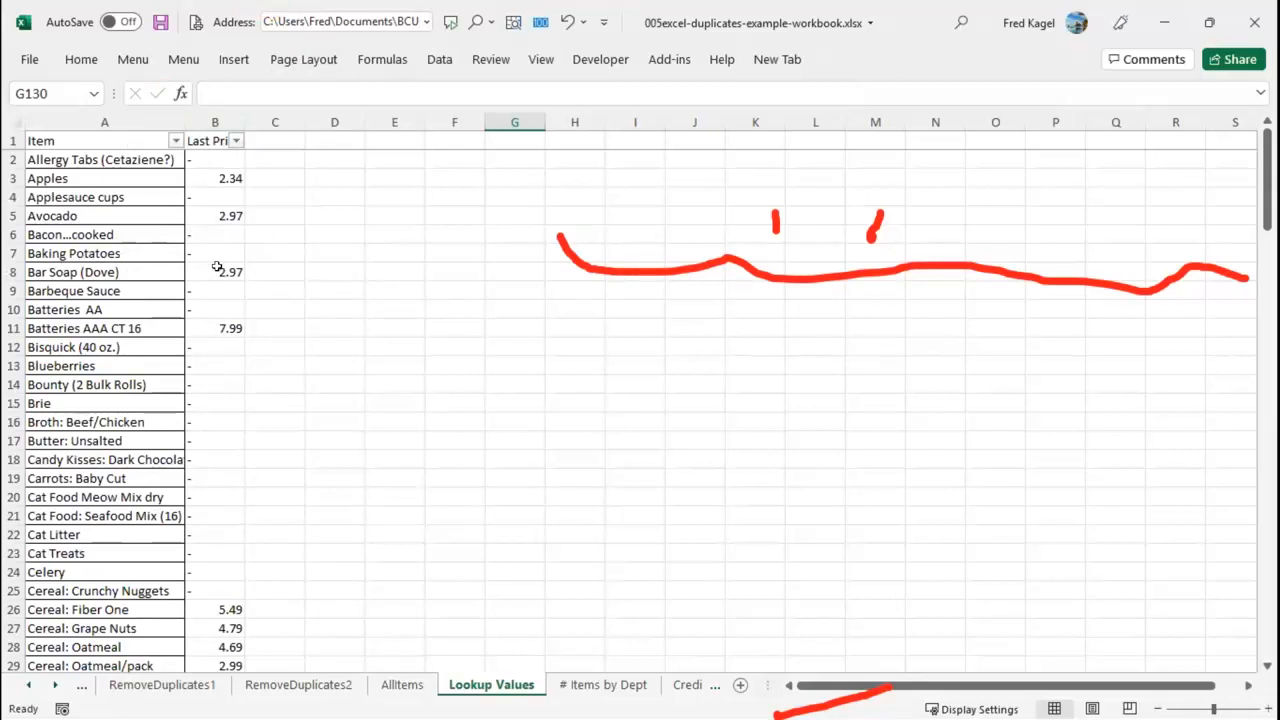
left_click(392, 686)
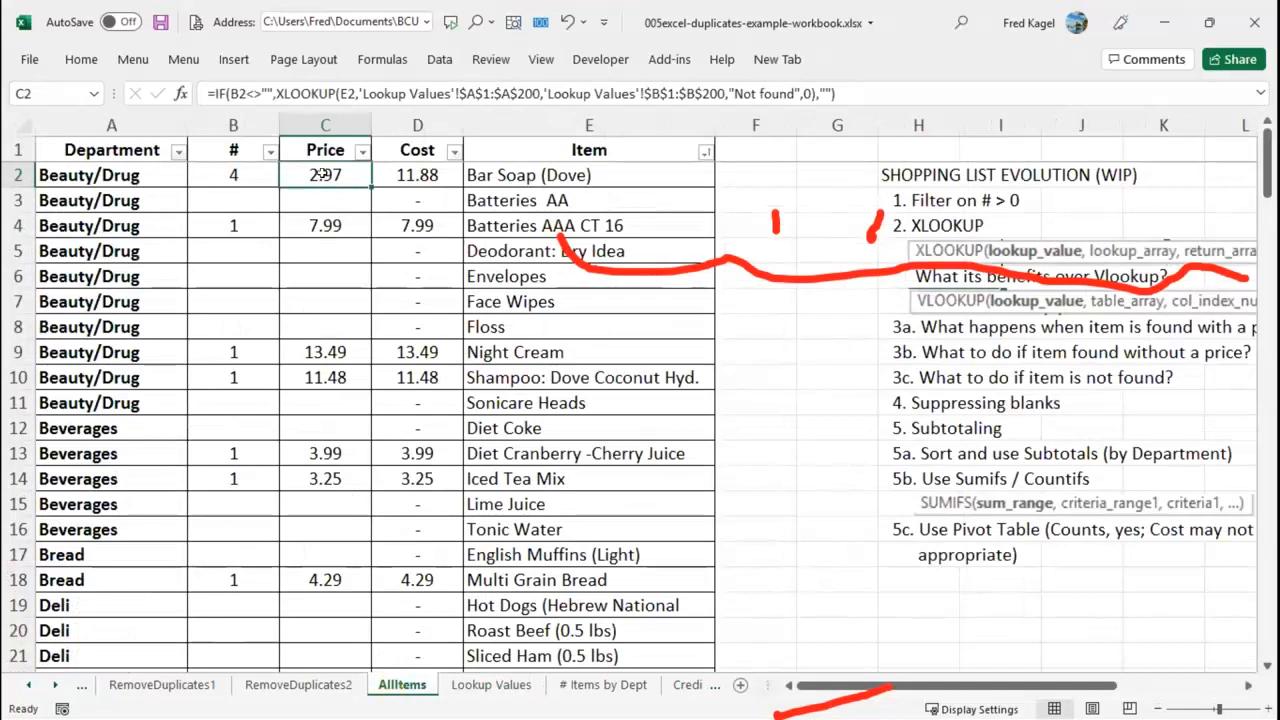
double_click(325, 175)
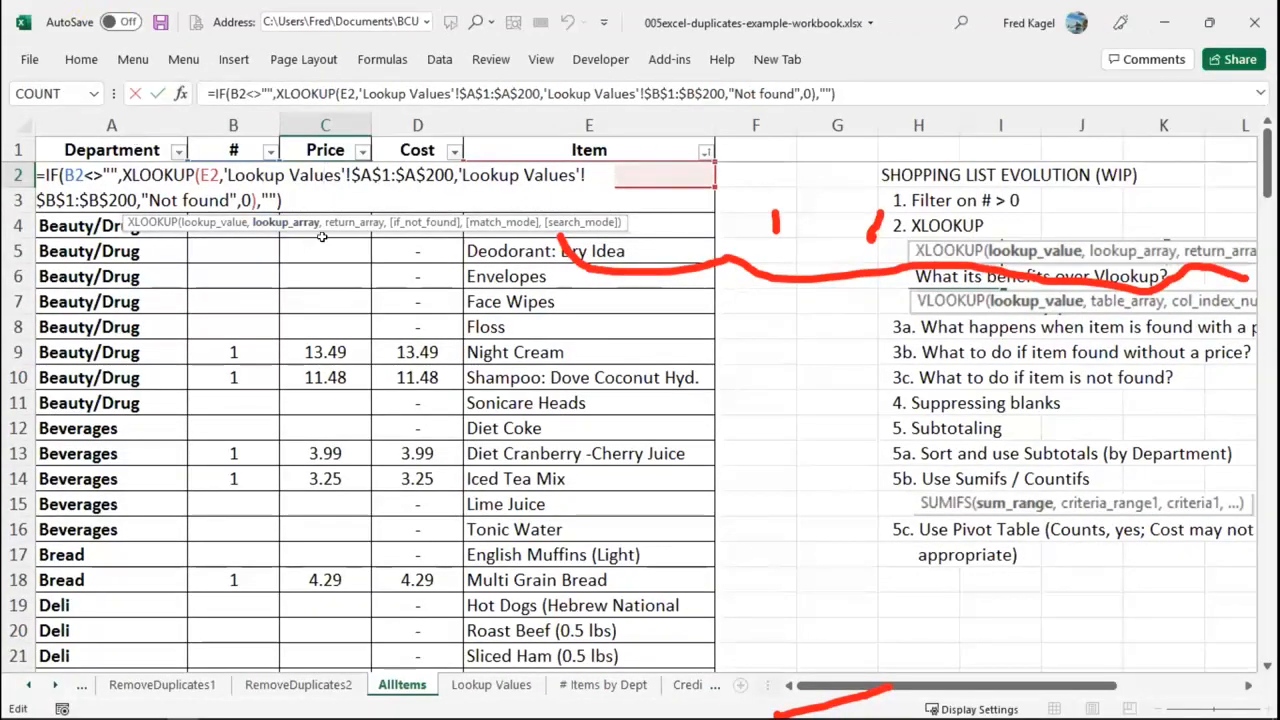
key("ctrl+Return")
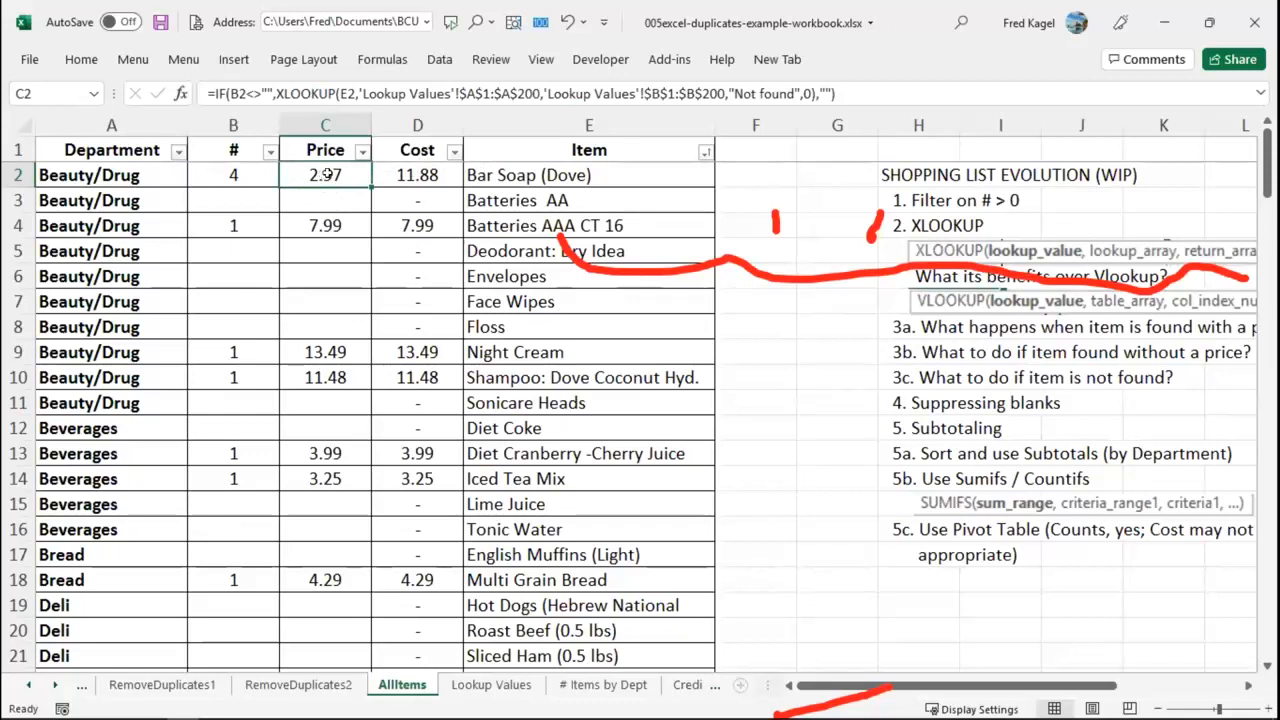
Change the item name in E2 to "Bar Soap (Ivory)" to test the formula with an unlisted item.
left_click(470, 172)
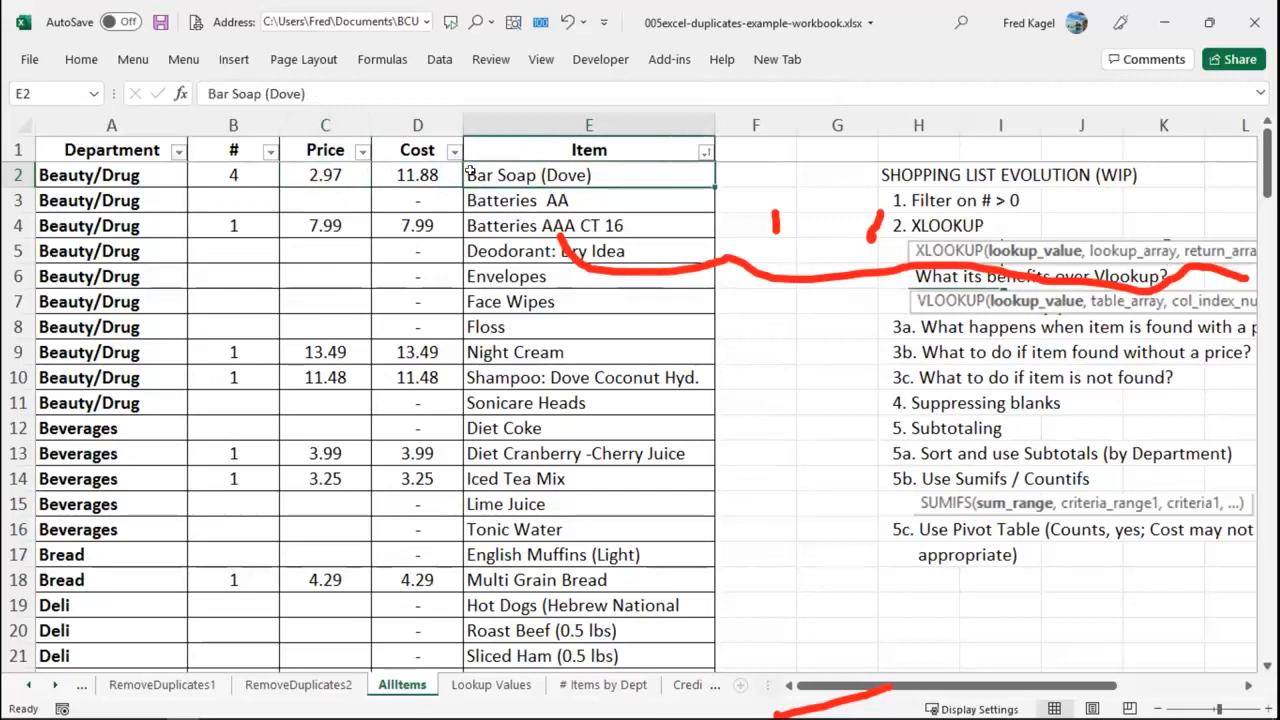
double_click(595, 175)
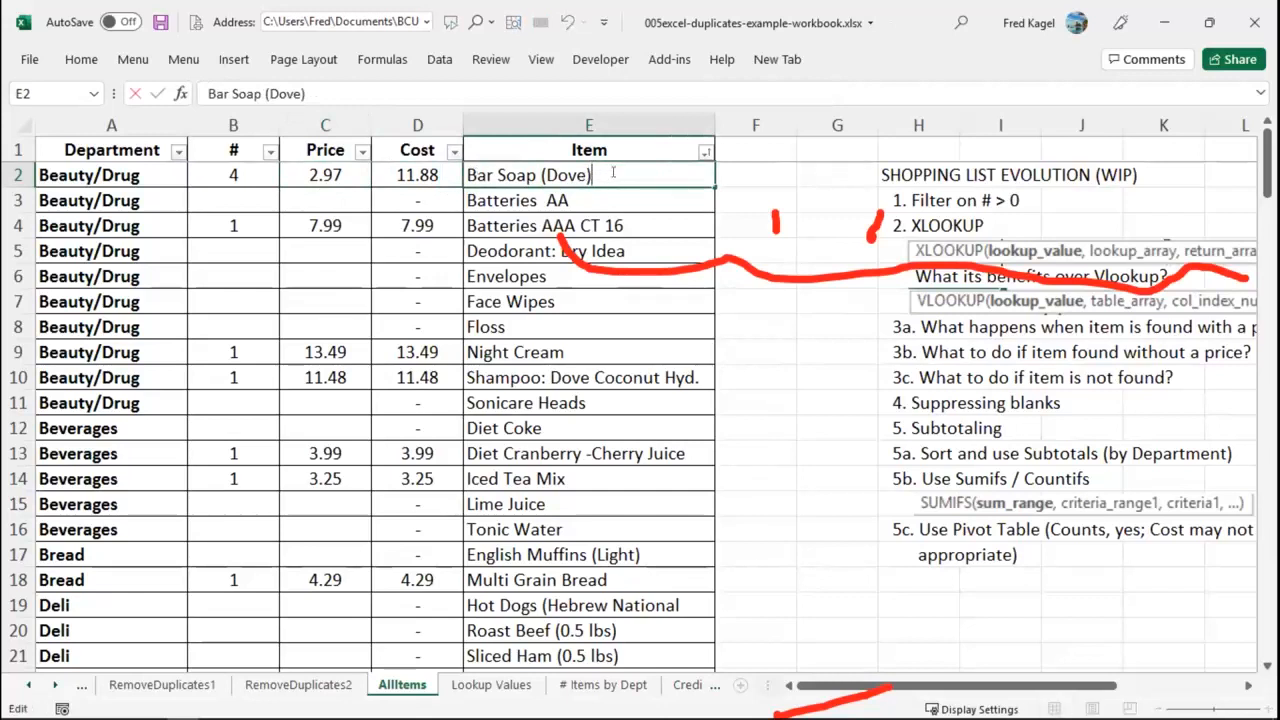
key("BackSpace")
key("BackSpace")
key("BackSpace")
key("BackSpace")
key("BackSpace")
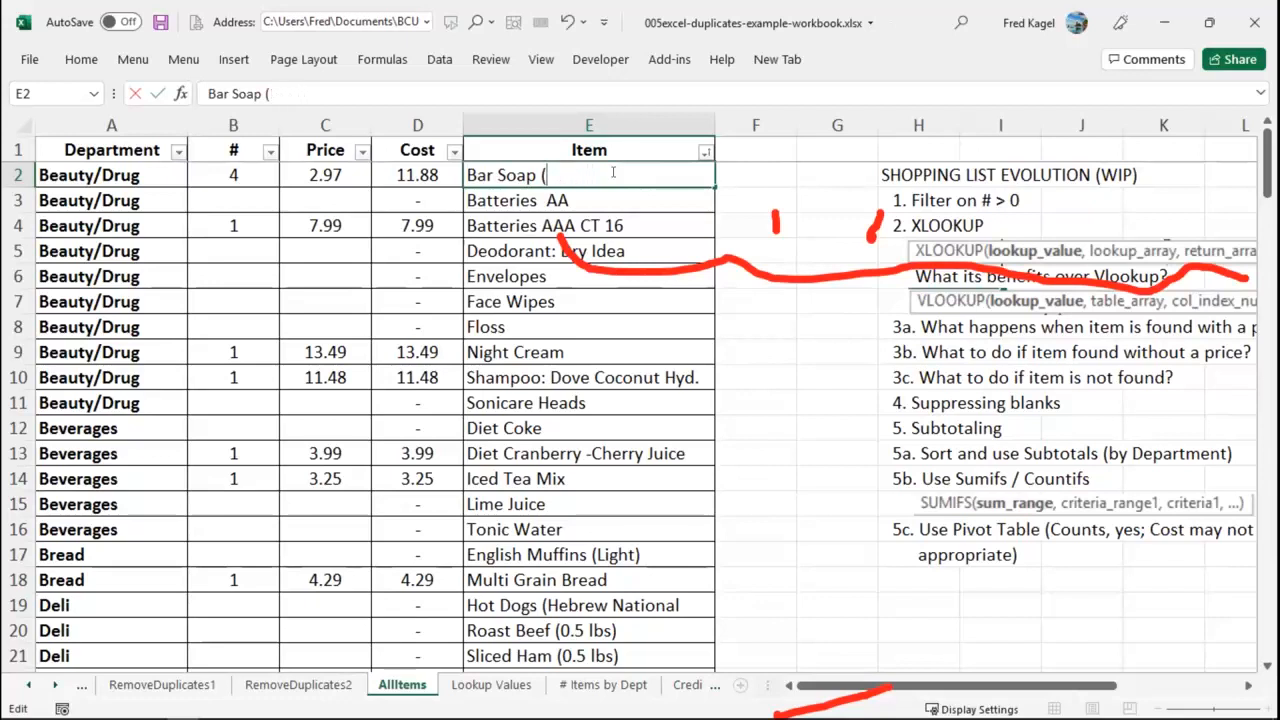
type("Ivory)")
key("Return")
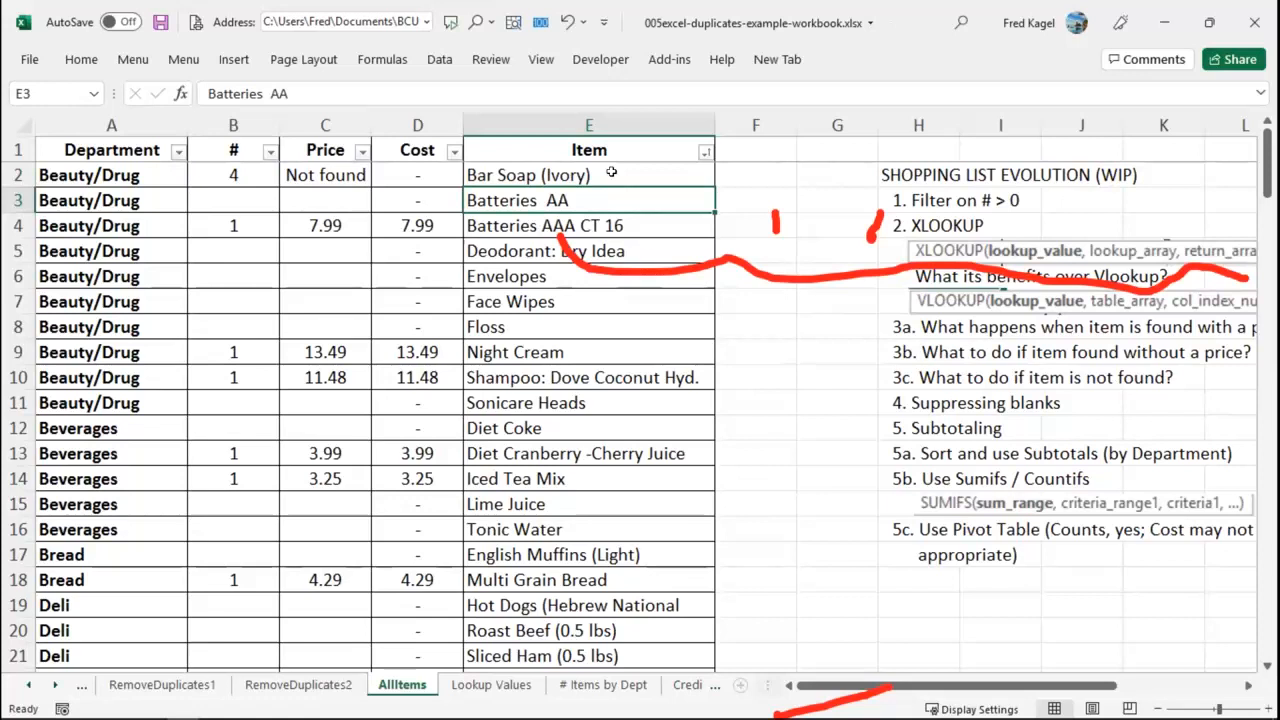
Restore the item name in E2 to "Bar Soap (Dove)".
double_click(547, 174)
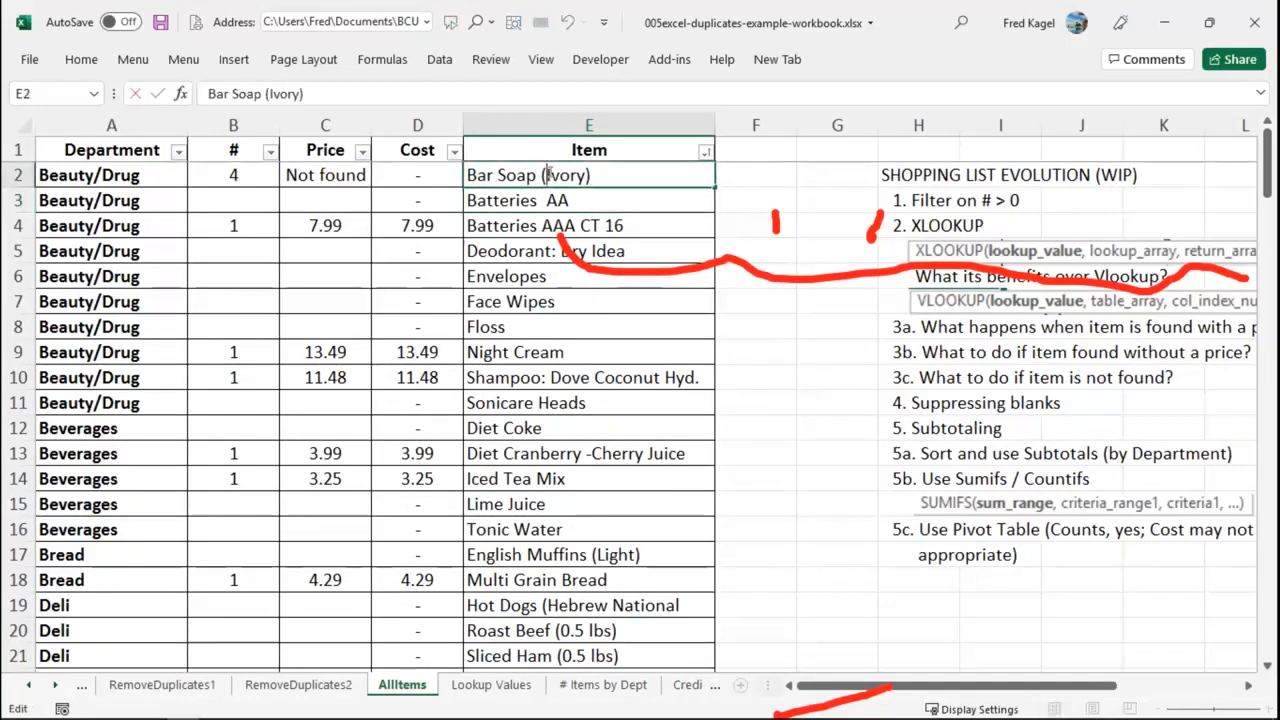
left_click_drag(546, 174, 588, 174)
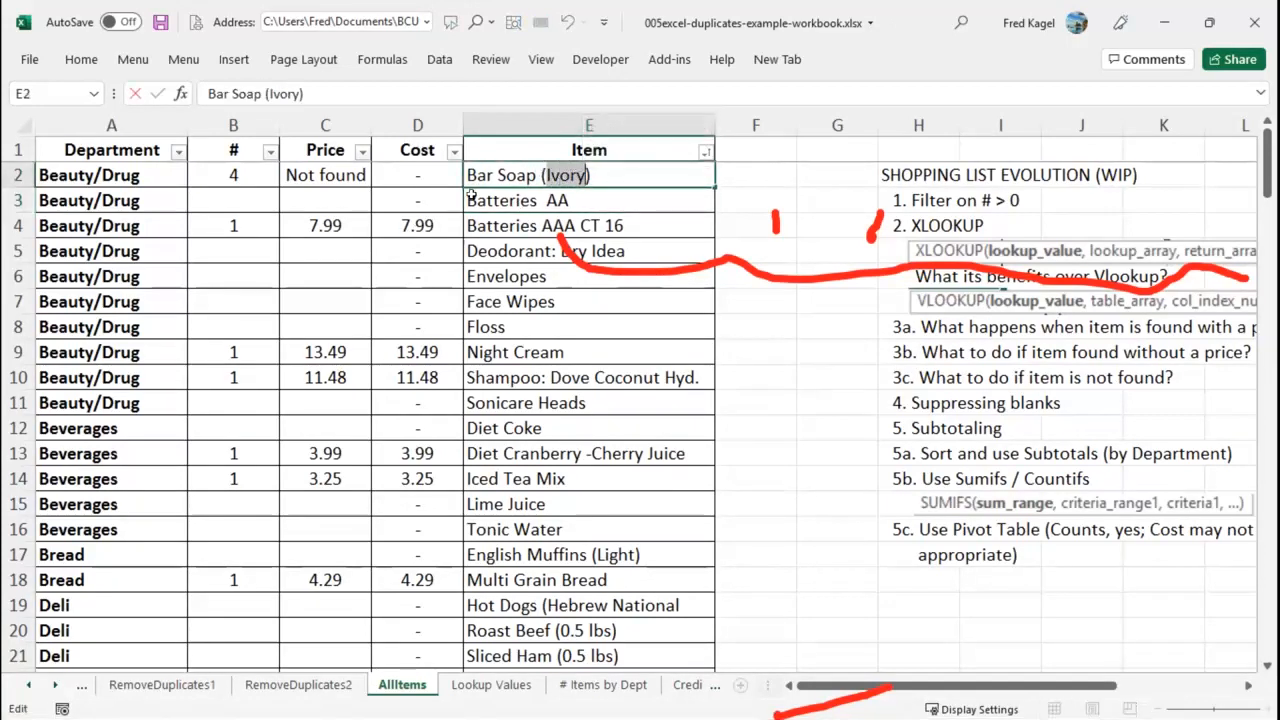
type("Dove")
key("Return")
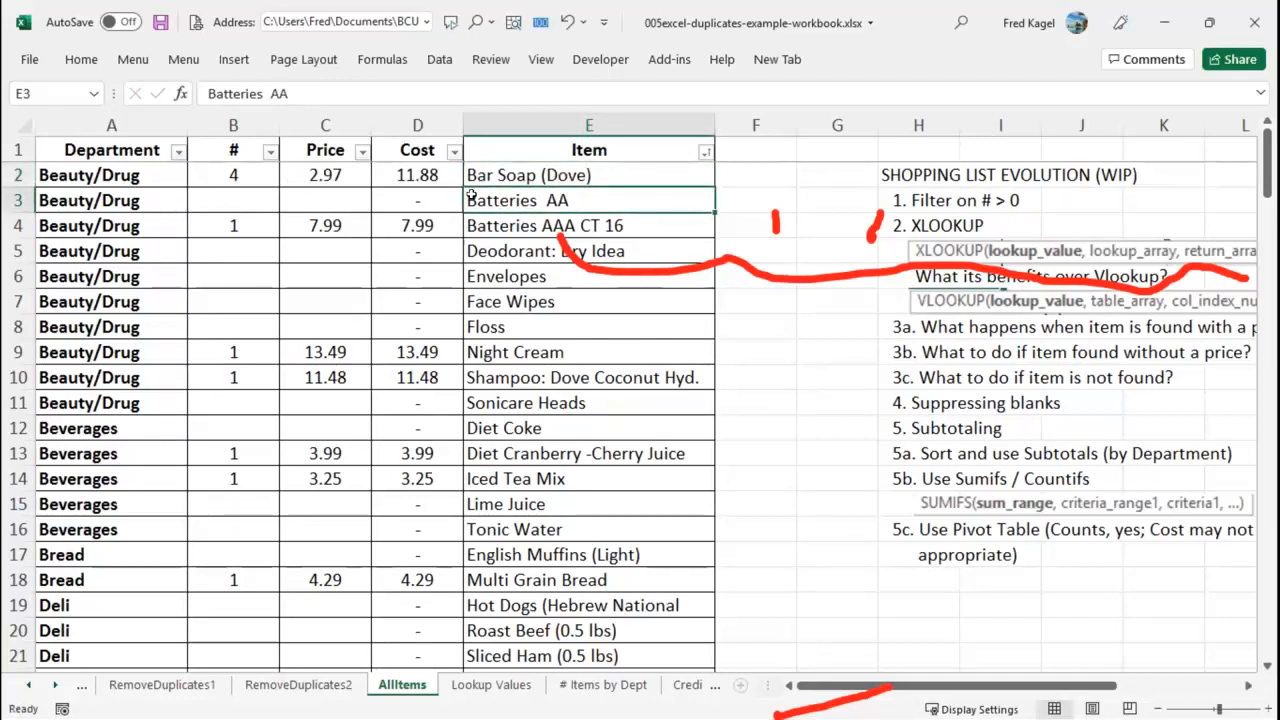
Compare the C2 formula's lookup and return ranges with the columns on the Lookup Values sheet, ending on AllItems.
left_click(306, 170)
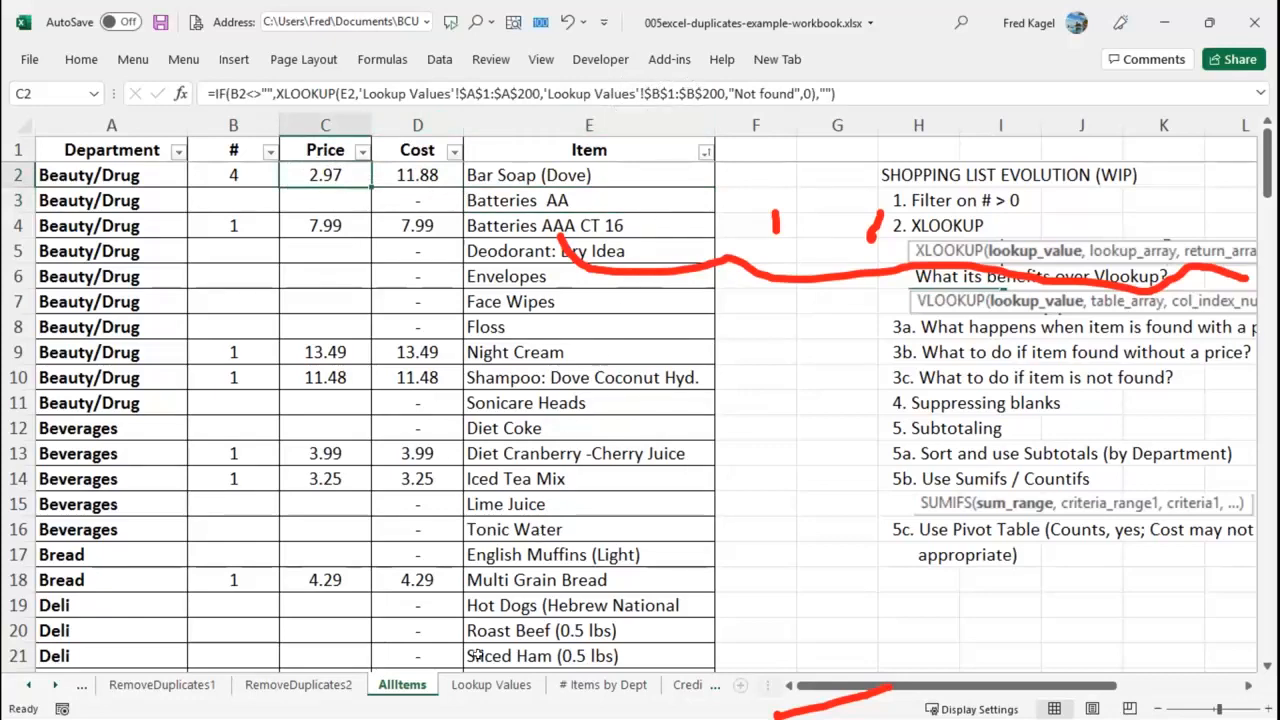
left_click(462, 688)
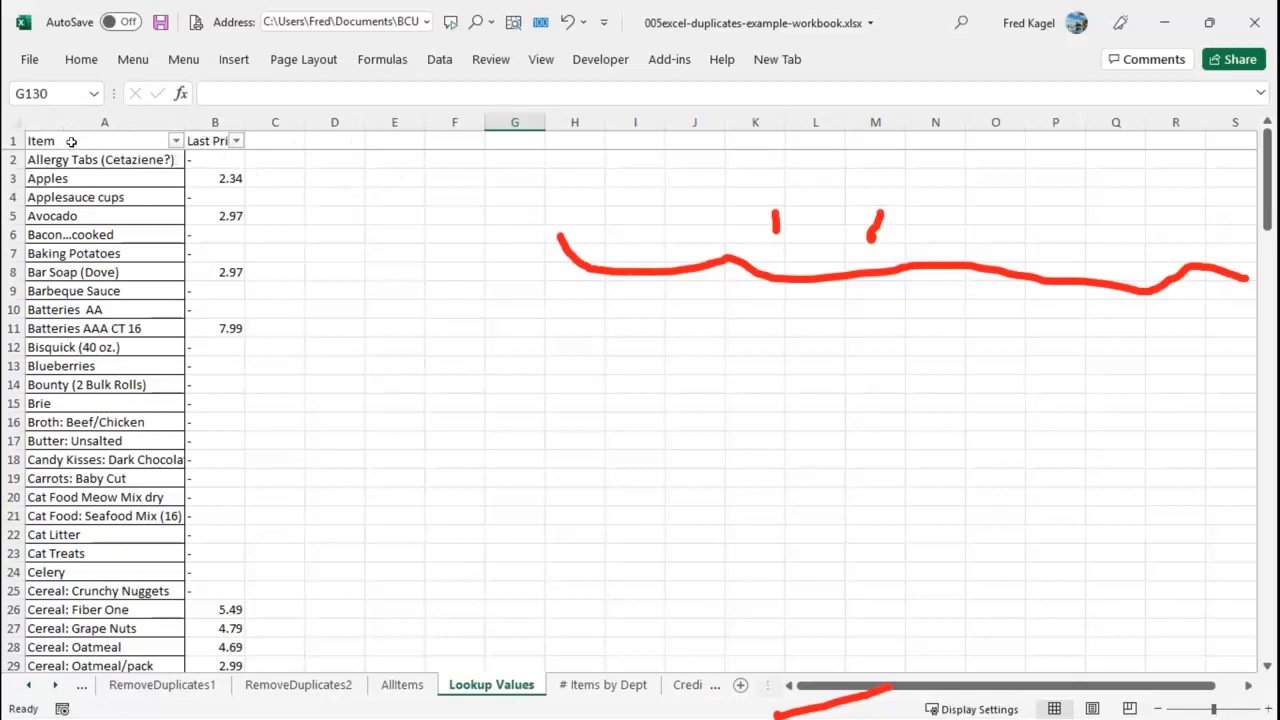
left_click(389, 685)
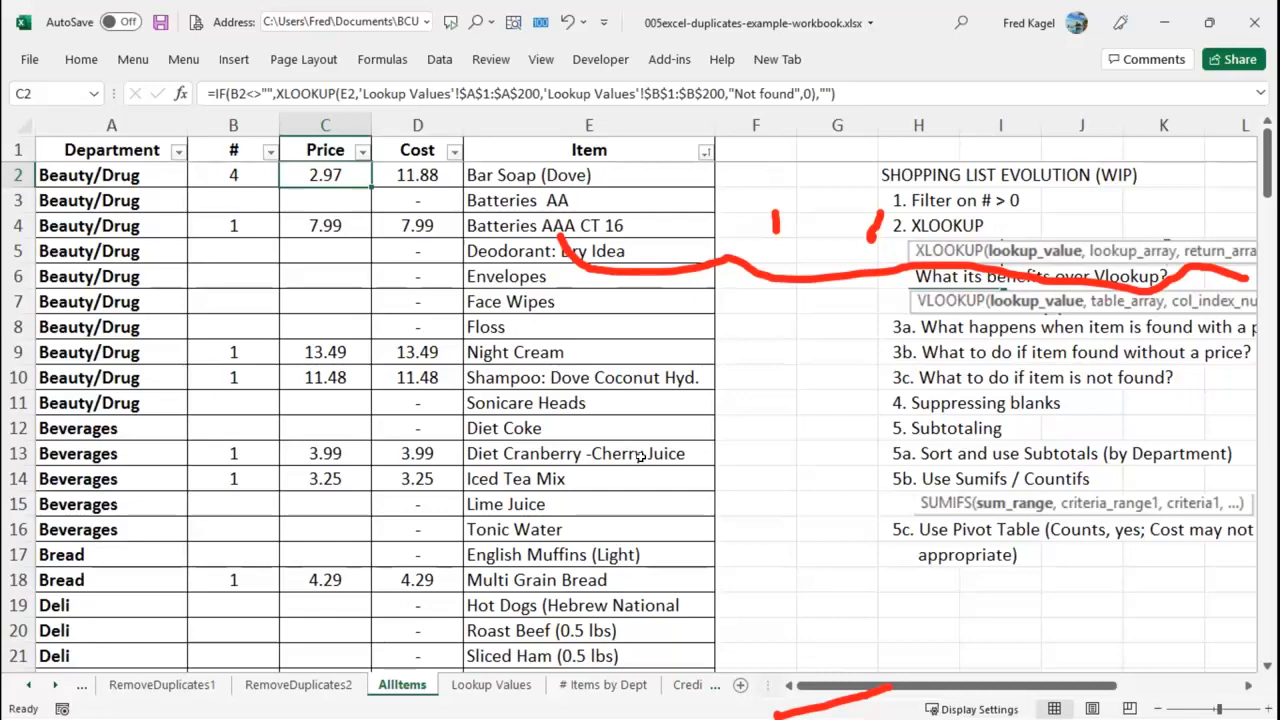
Sort the items on the Lookup Values sheet from Z to A.
left_click(484, 686)
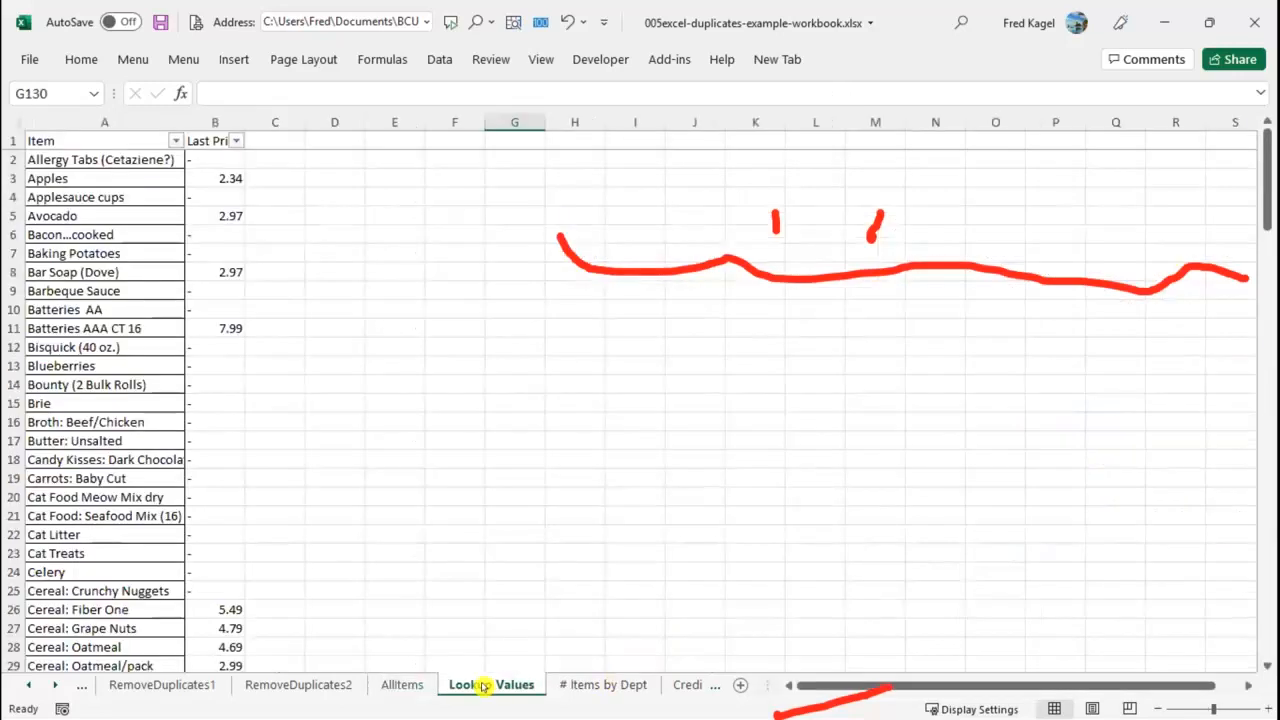
left_click(55, 150)
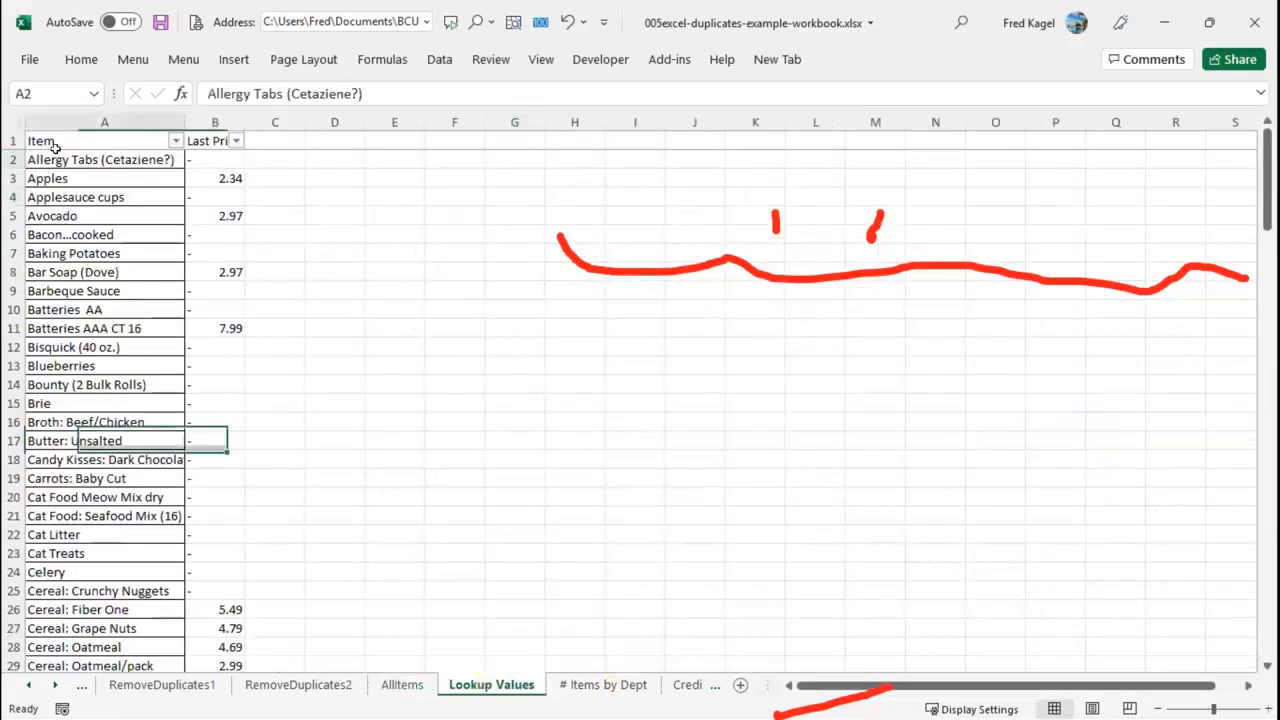
right_click(78, 160)
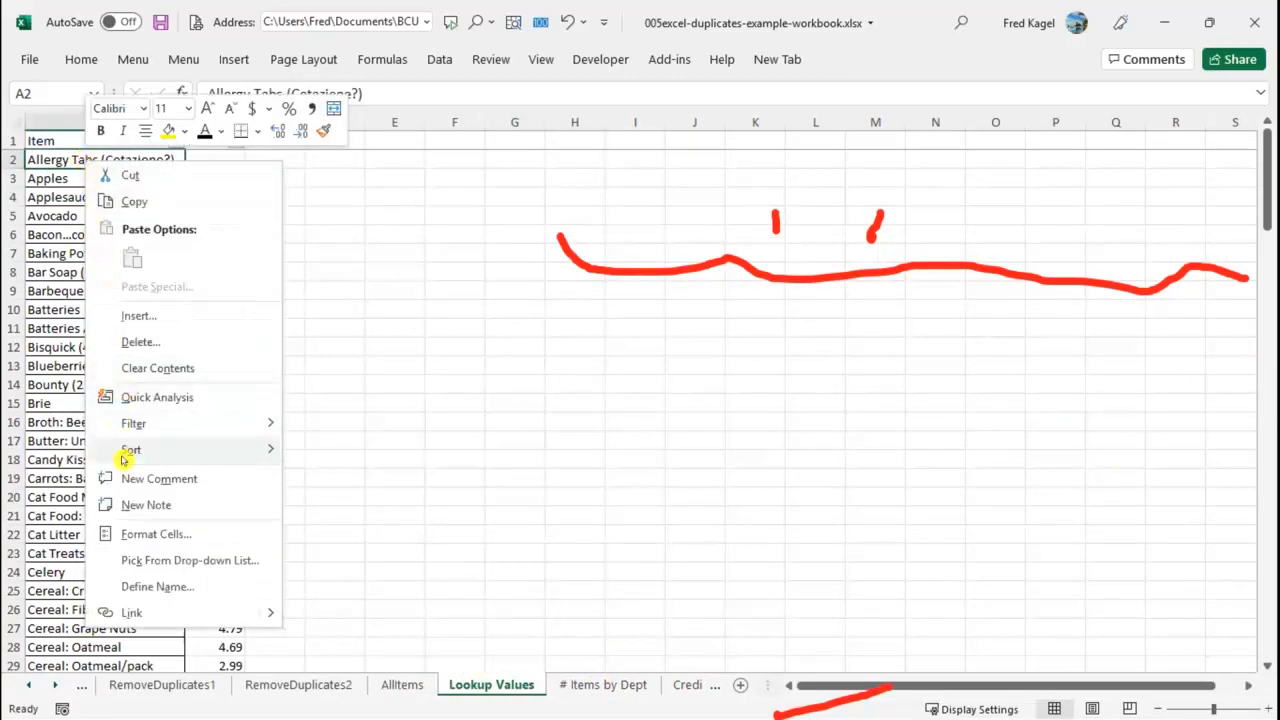
mouse_move(135, 452)
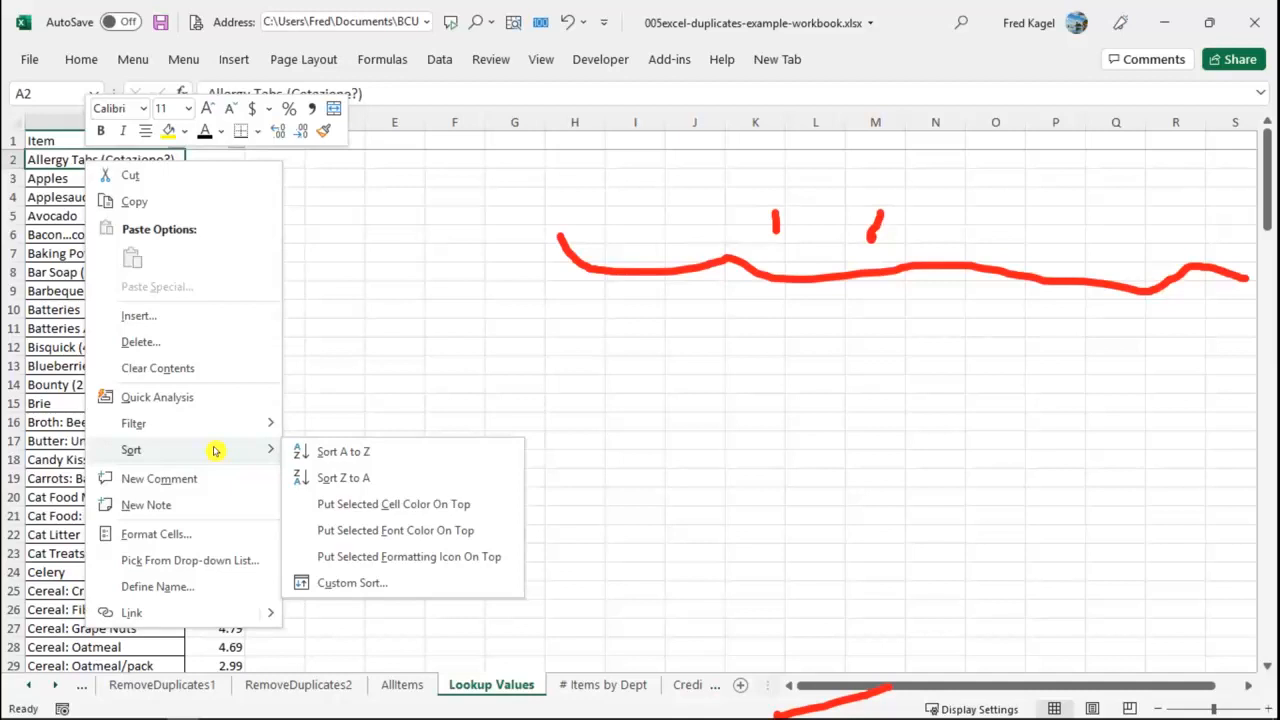
left_click(317, 479)
scroll(282, 409, "down", 5)
scroll(282, 409, "up", 5)
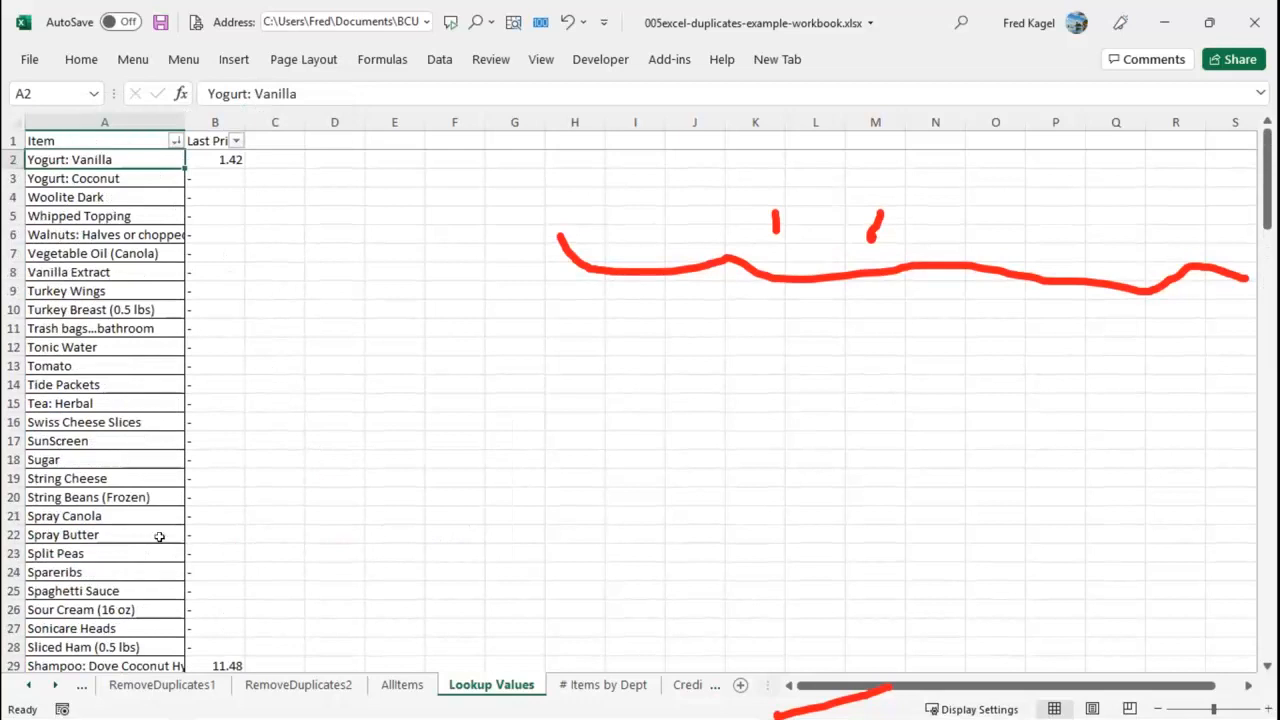
Compare the XLOOKUP formulas in C3 through C5 of AllItems with the re-sorted items on the Lookup Values sheet.
left_click(402, 685)
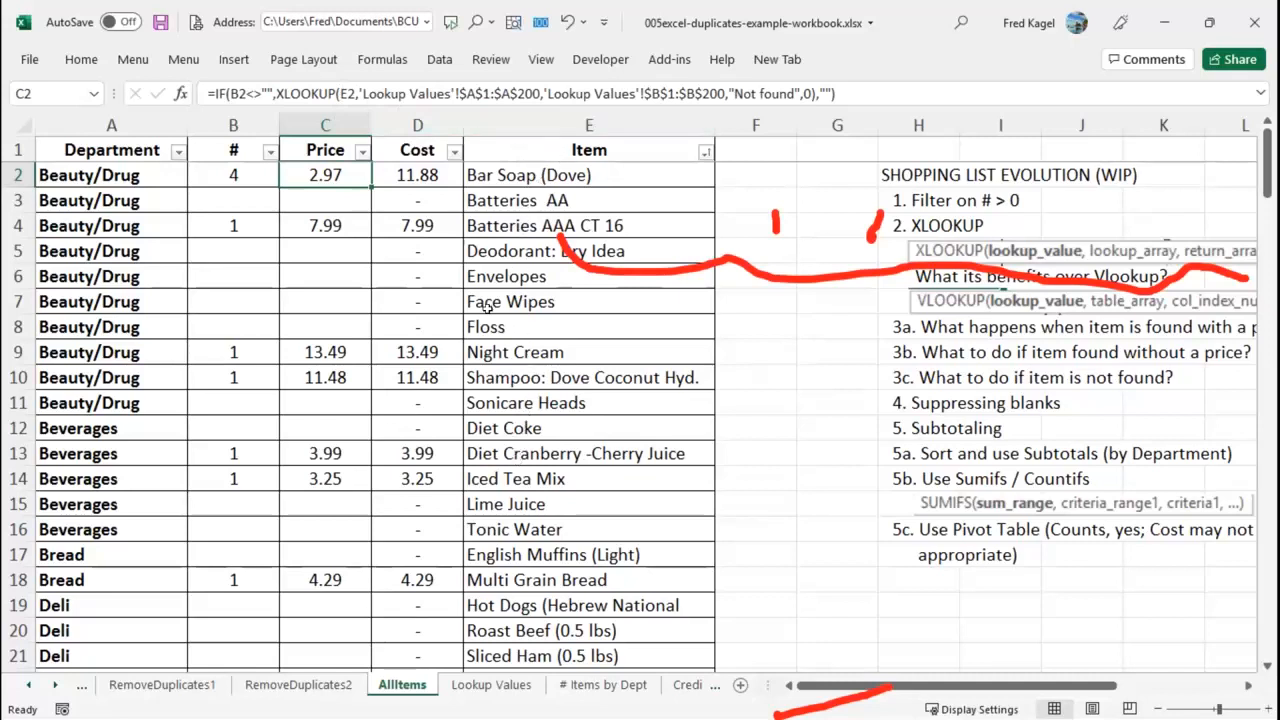
left_click(326, 192)
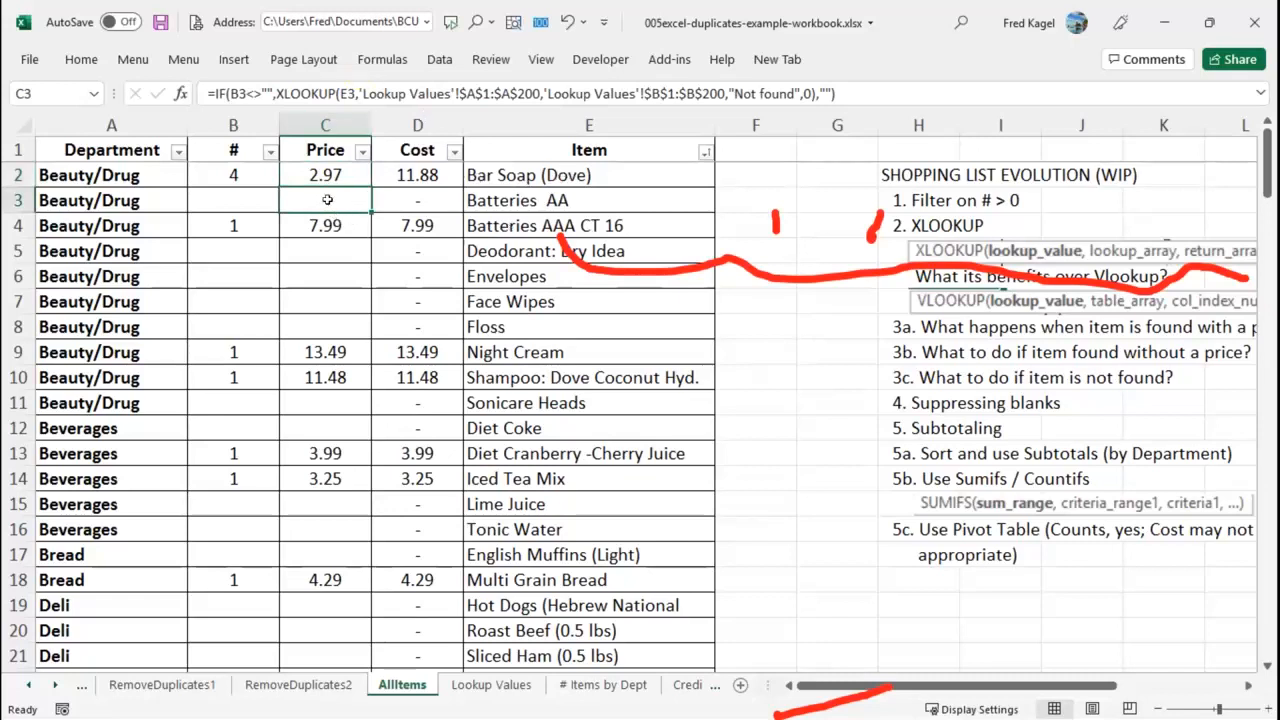
left_click_drag(322, 227, 325, 200)
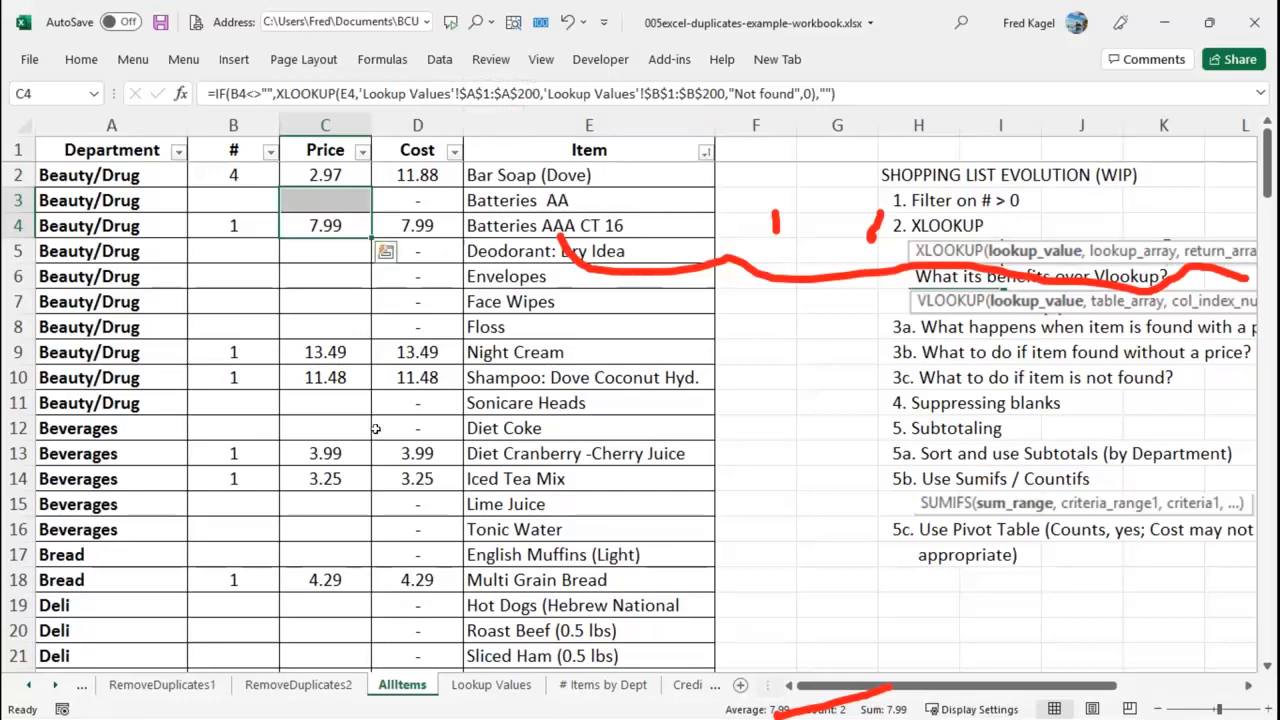
left_click(490, 684)
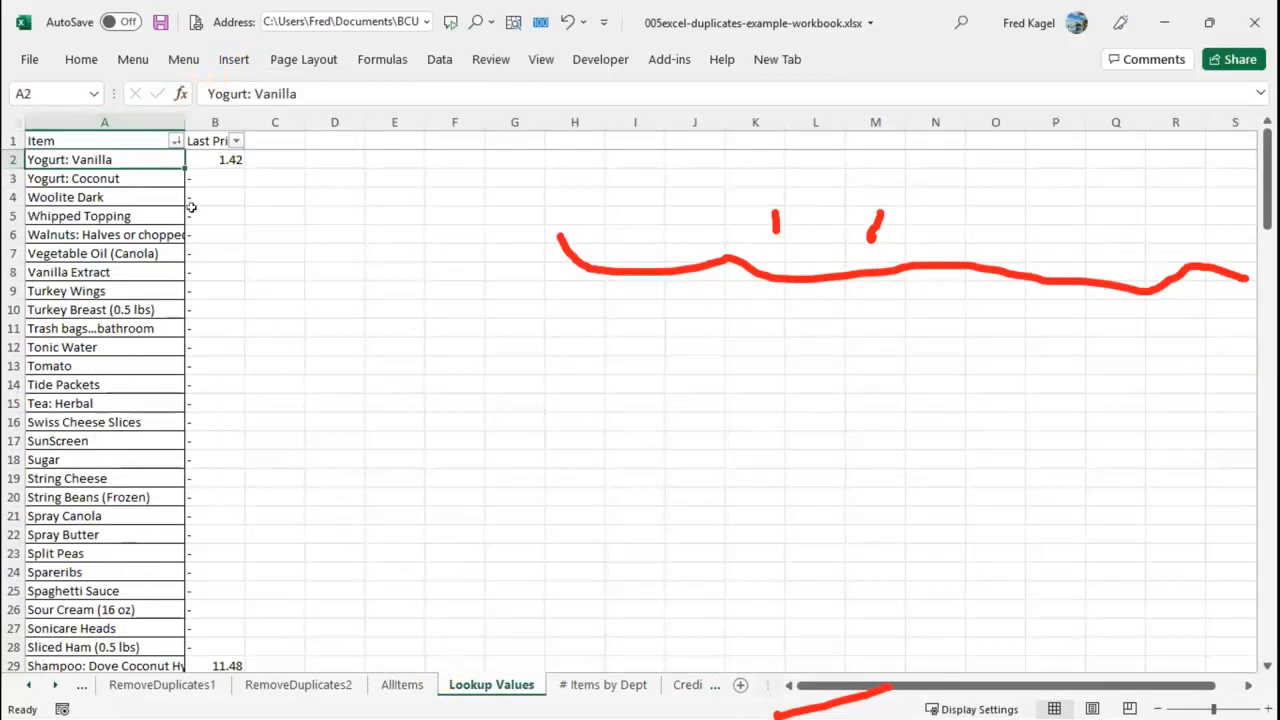
left_click(399, 685)
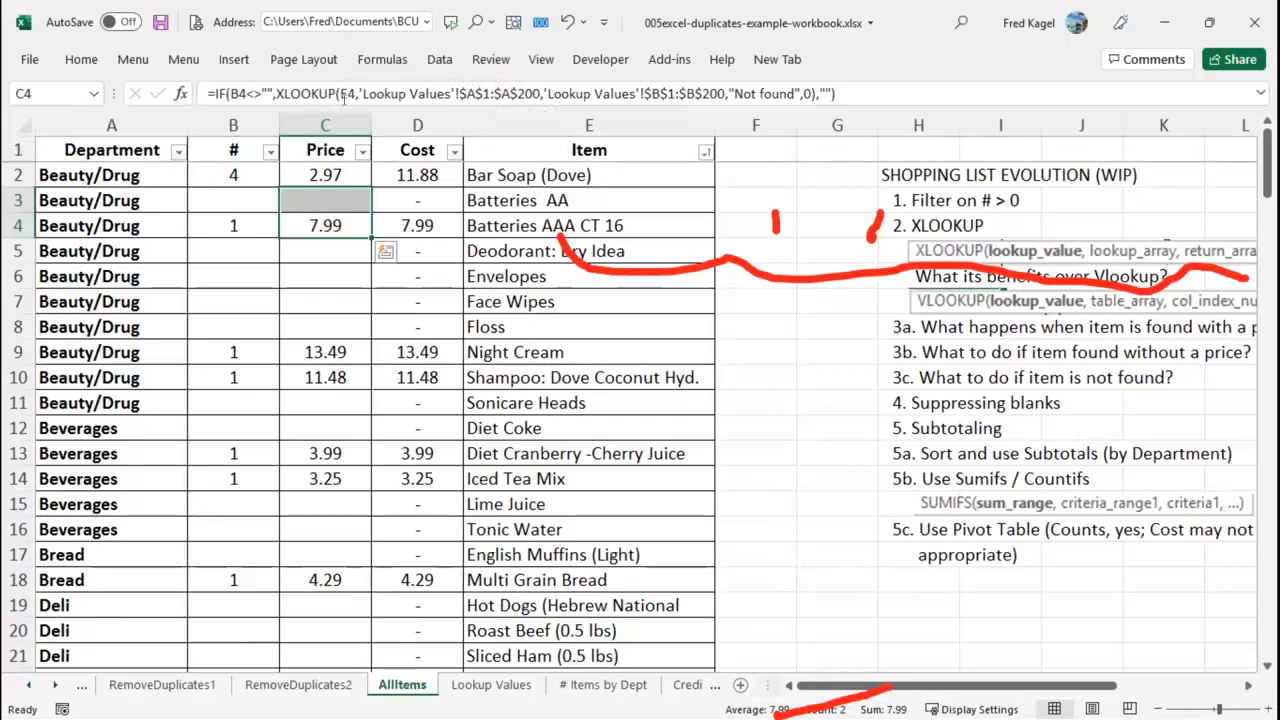
scroll(480, 180, "down", 2)
scroll(480, 193, "up", 2)
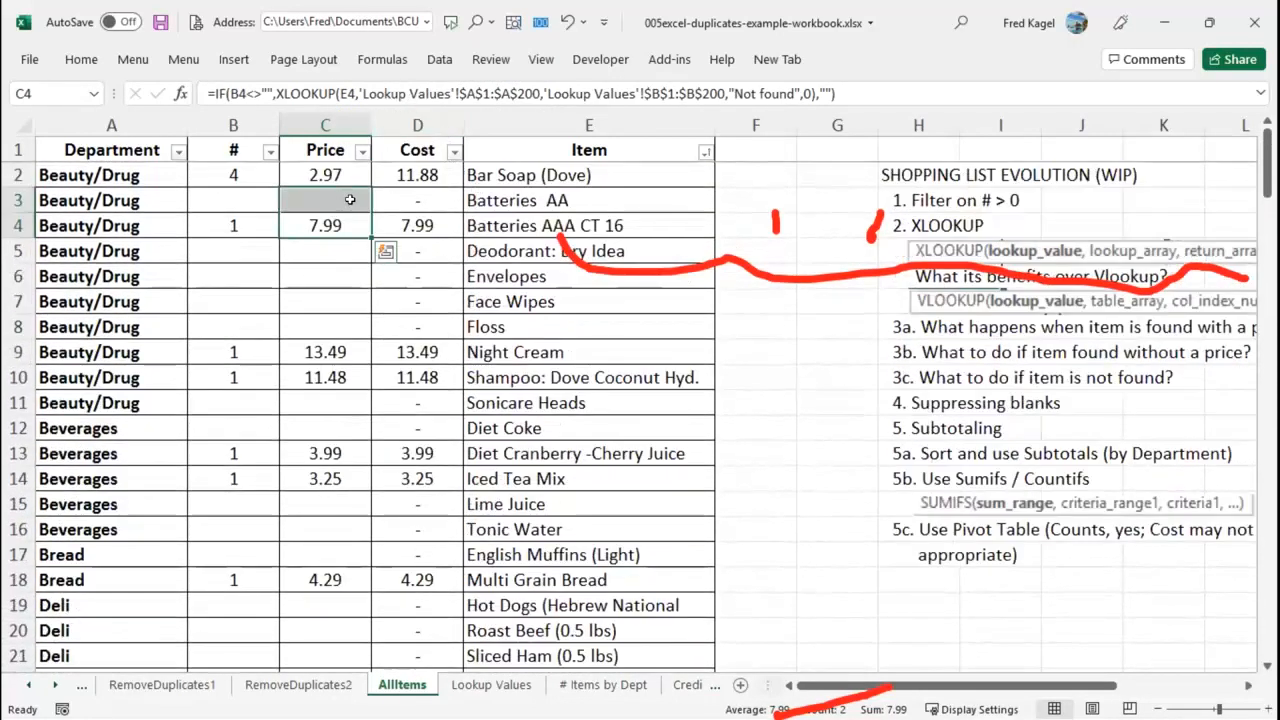
left_click(335, 248)
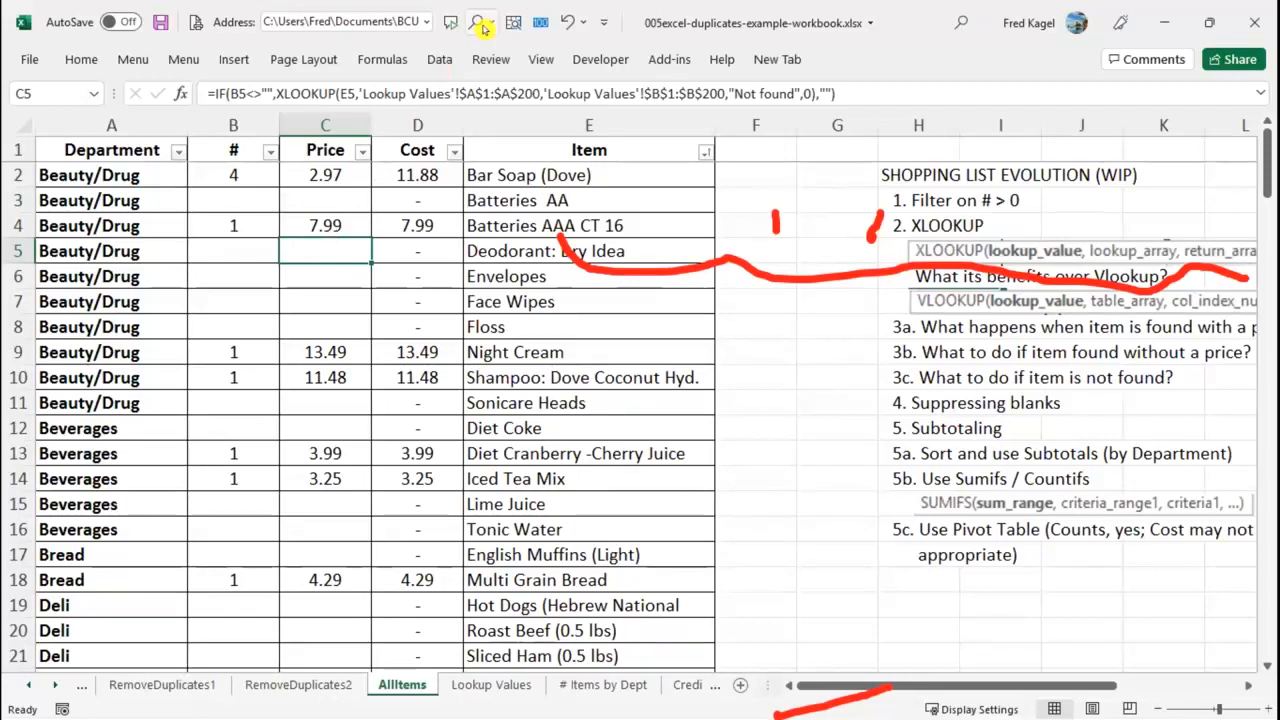
scroll(417, 175, "down", 1)
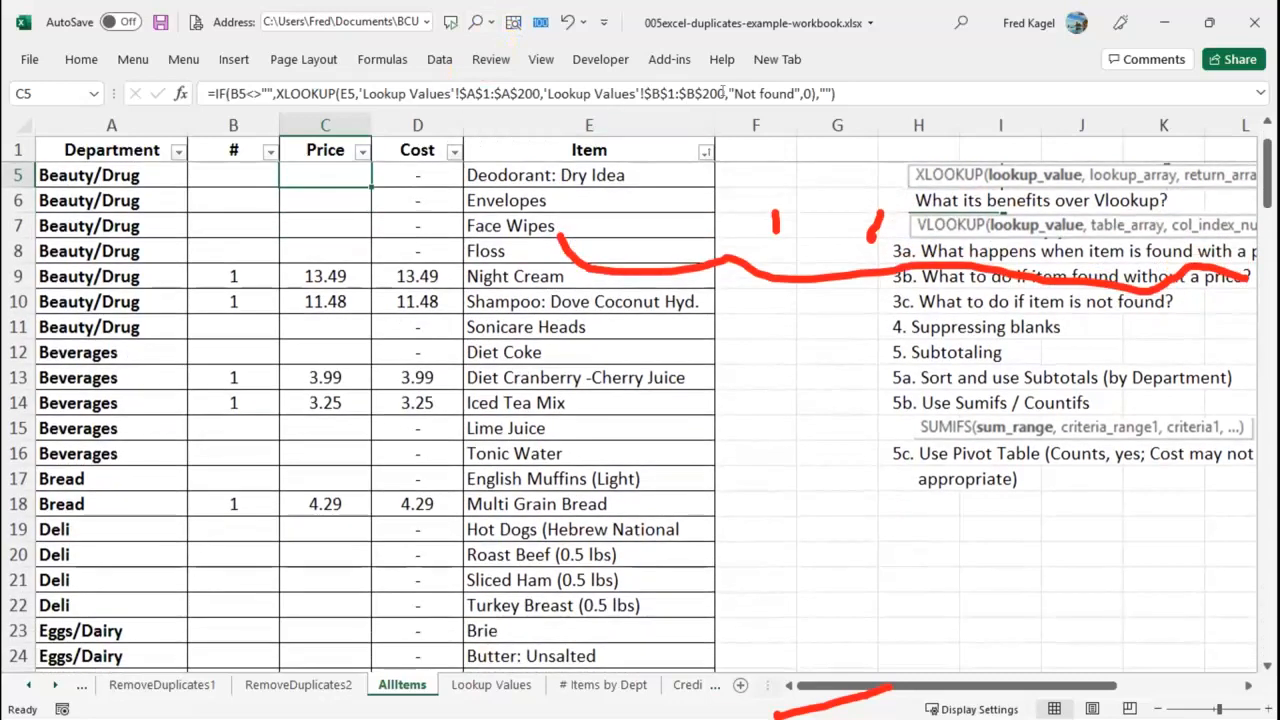
scroll(866, 458, "up", 1)
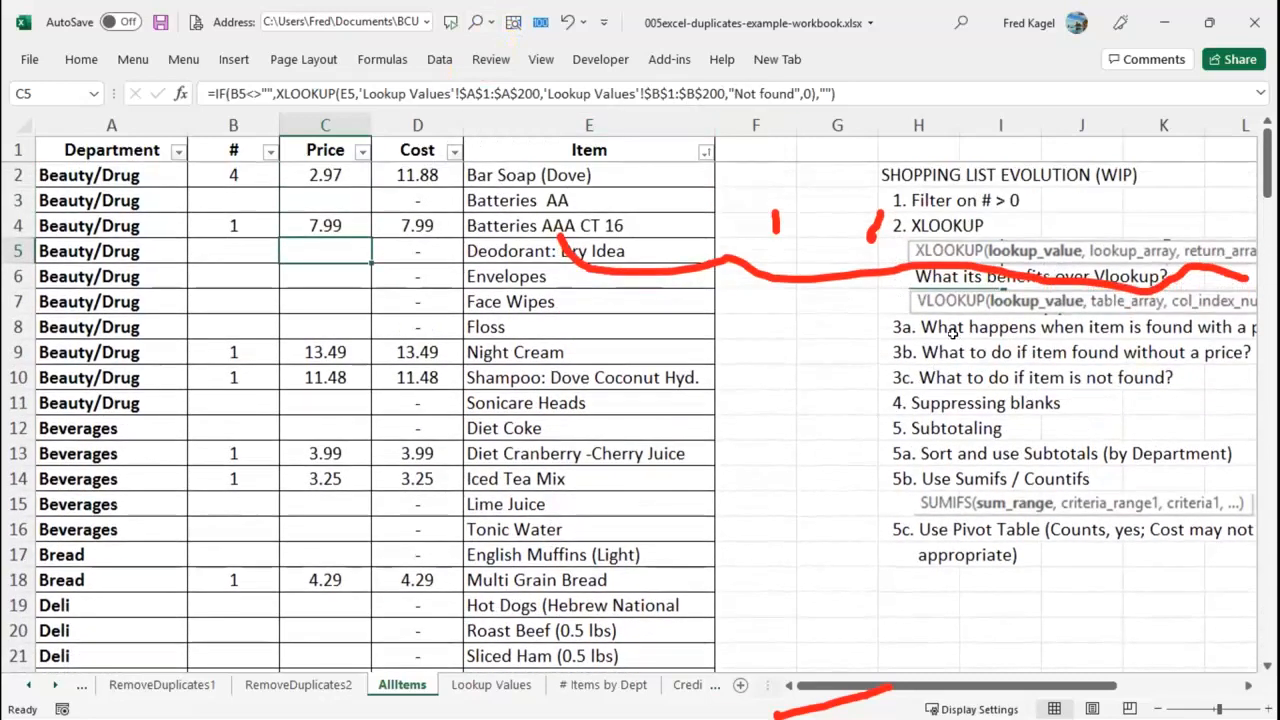
Read note 3a about items found with a price, and check it against the Bar Soap (Dove) item and its C2 formula.
left_click(951, 330)
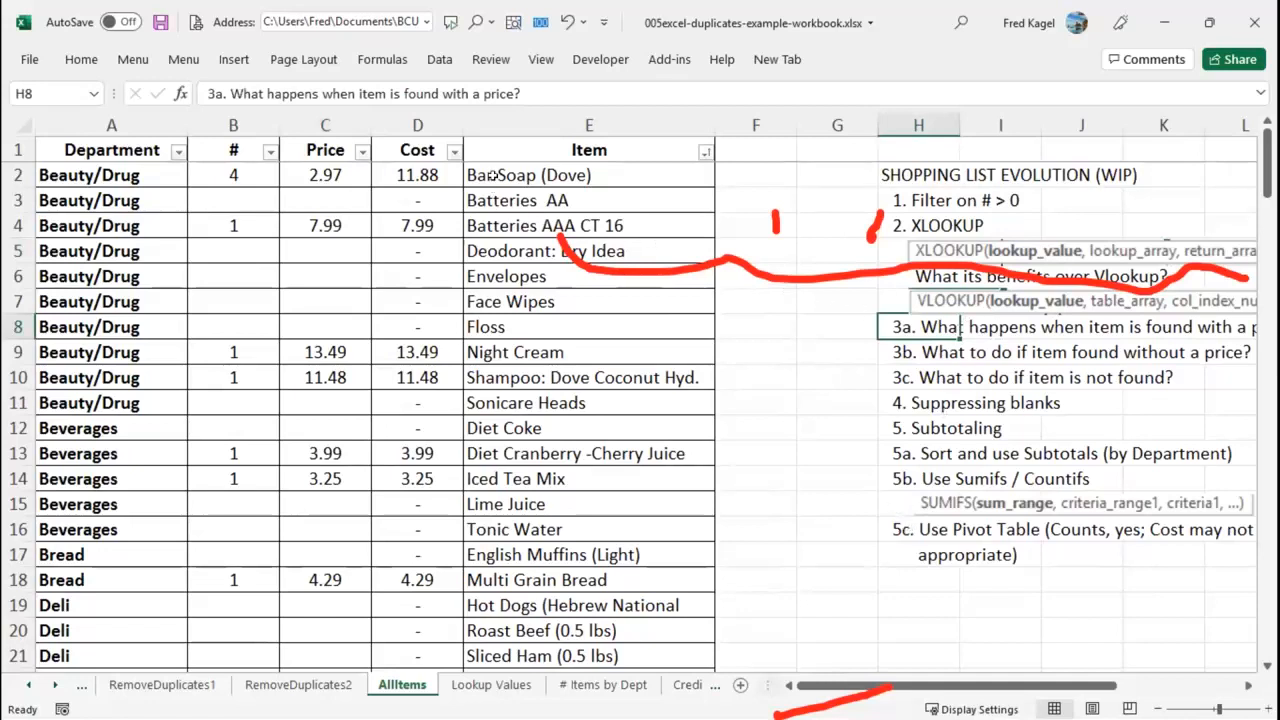
left_click(562, 174)
double_click(562, 174)
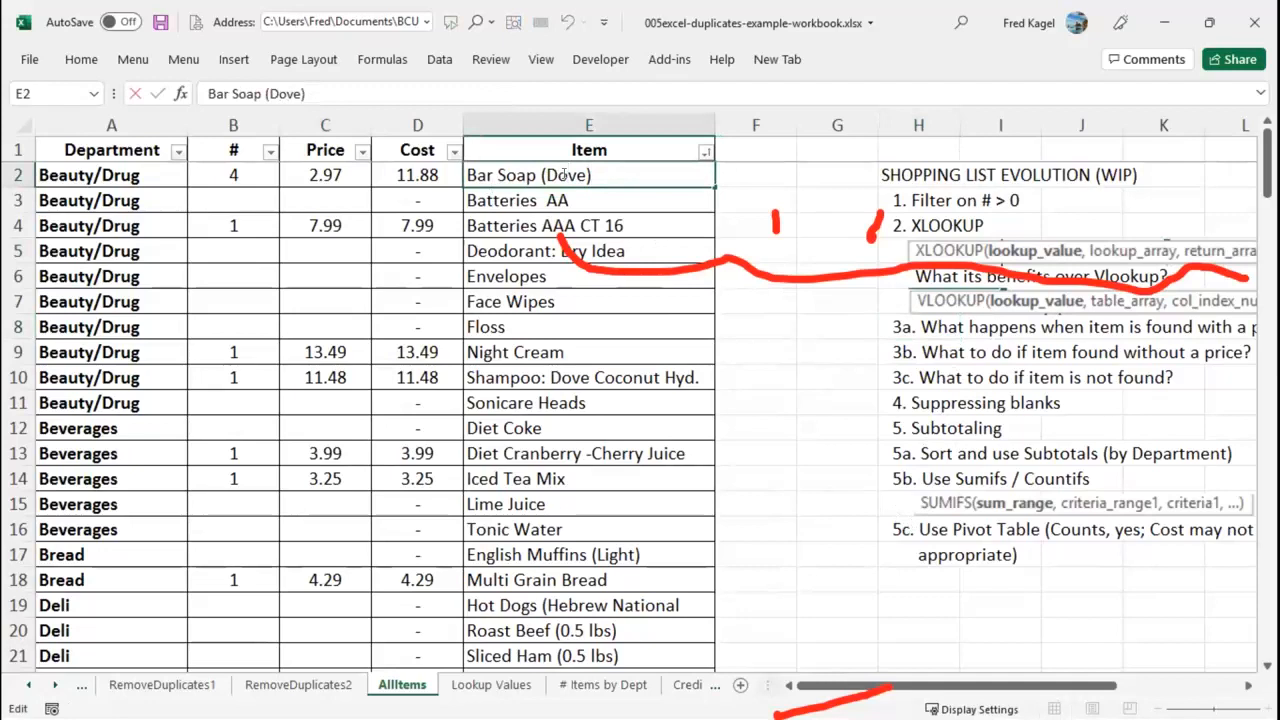
left_click(305, 172)
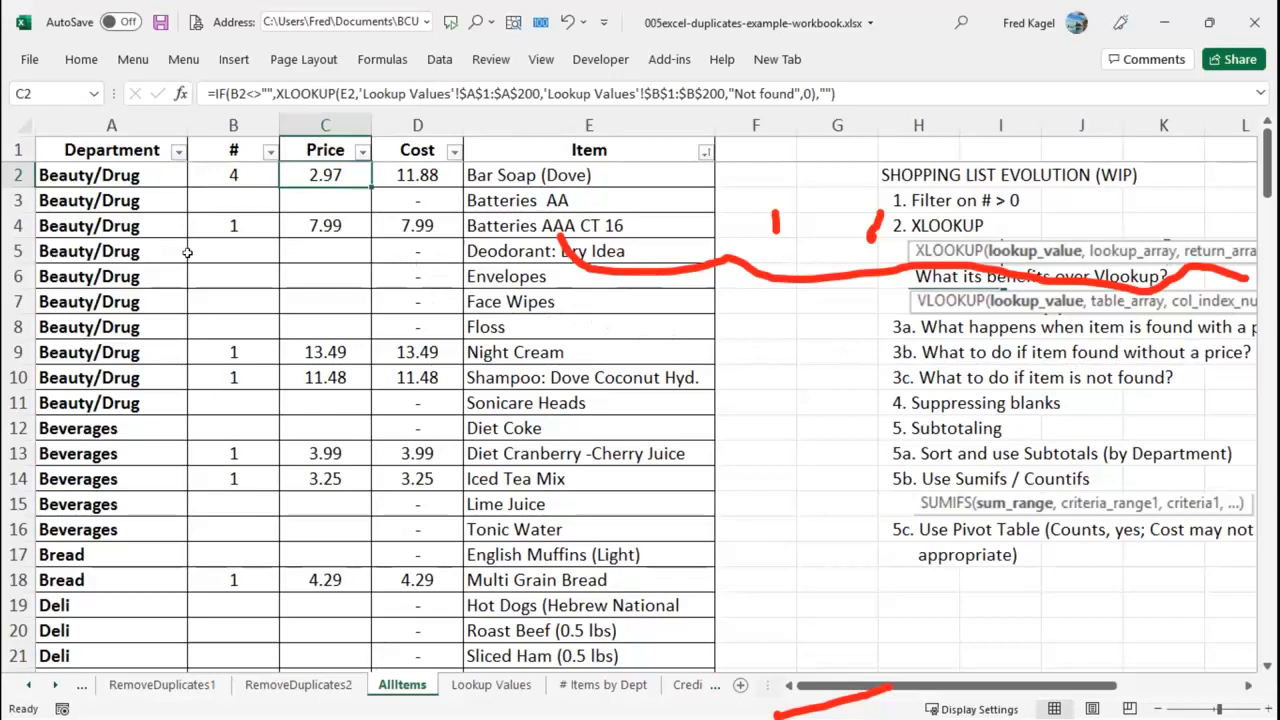
Set the quantity for Deodorant: Dry Idea in B5 to 1, and look at the Lookup Values sheet before returning to AllItems.
left_click(193, 252)
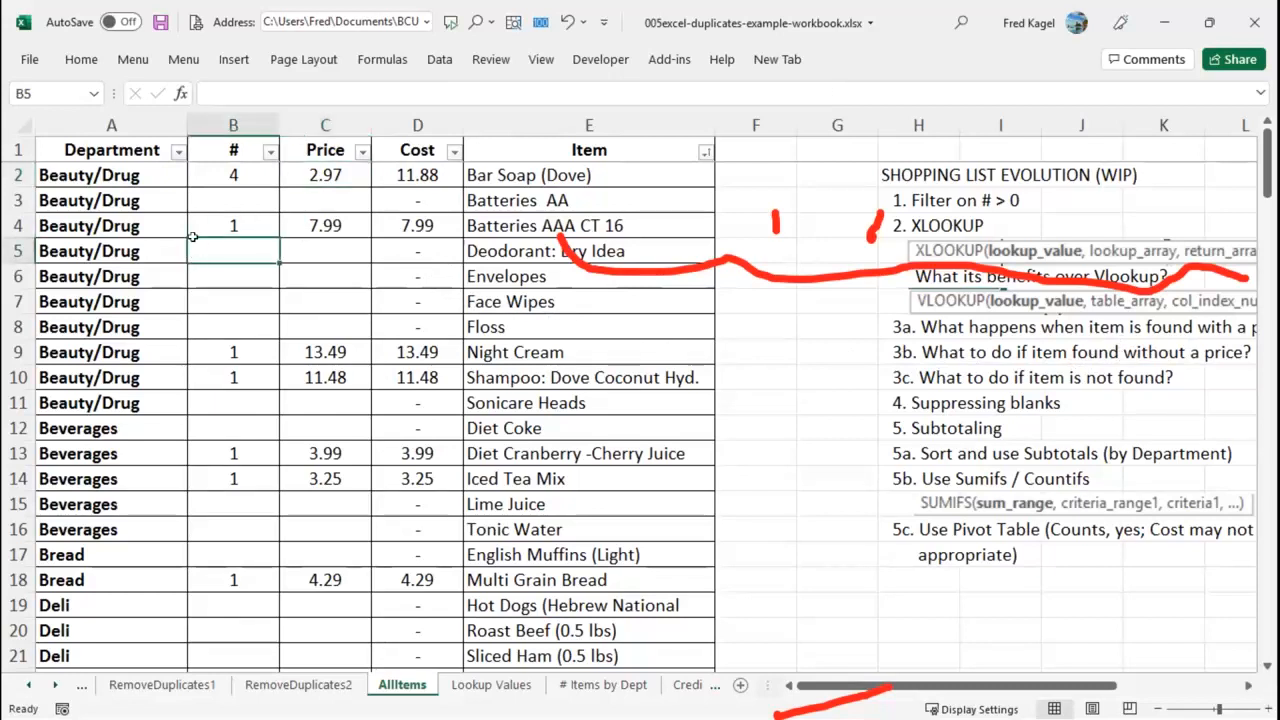
type("1")
key("Tab")
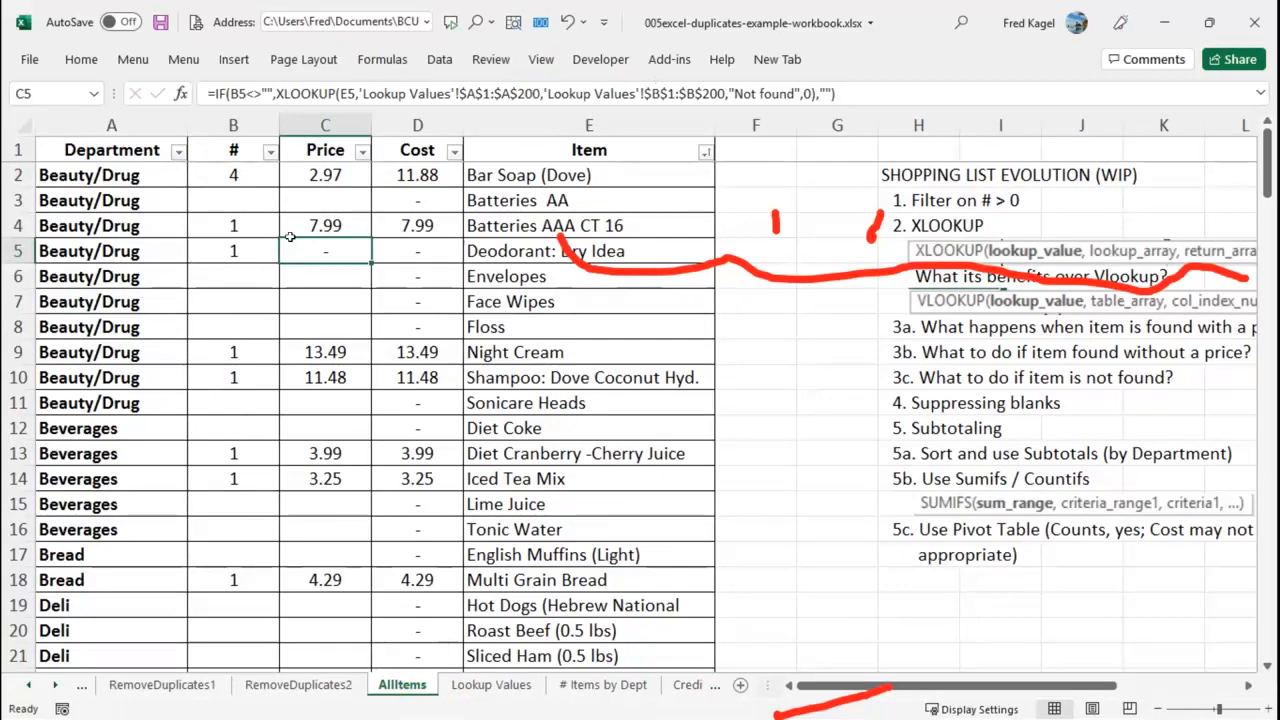
left_click(462, 684)
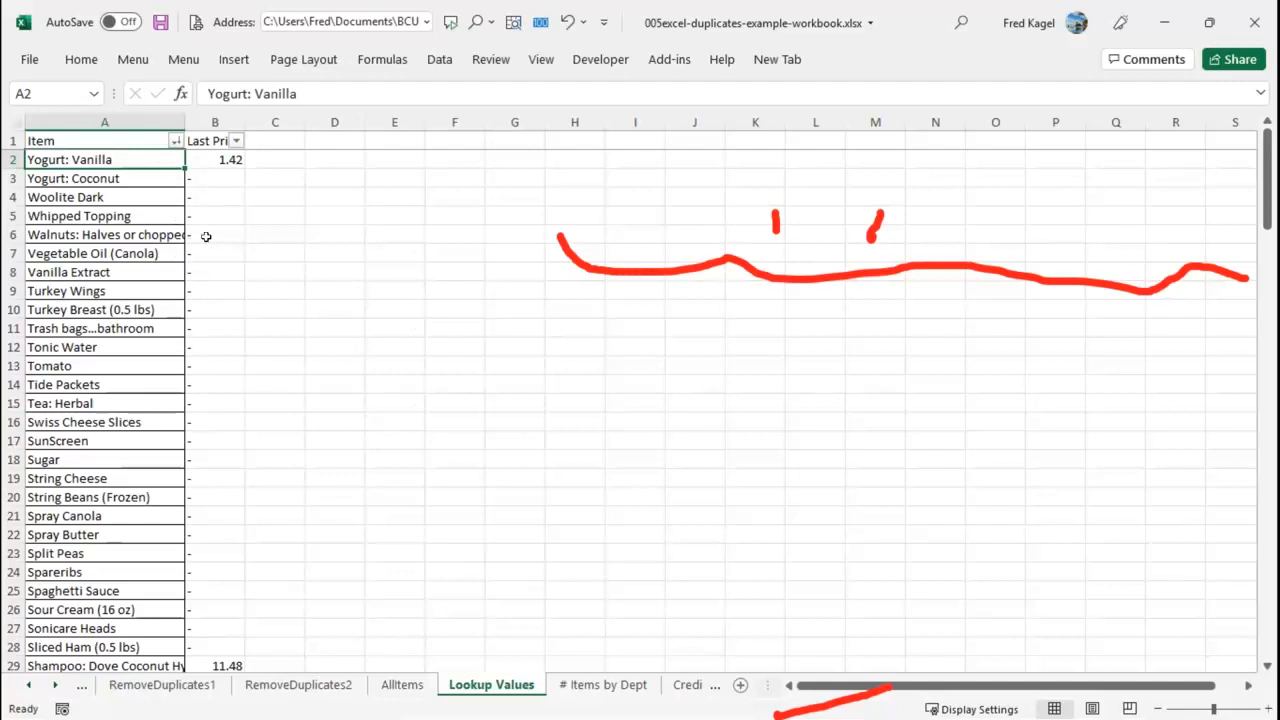
left_click(402, 684)
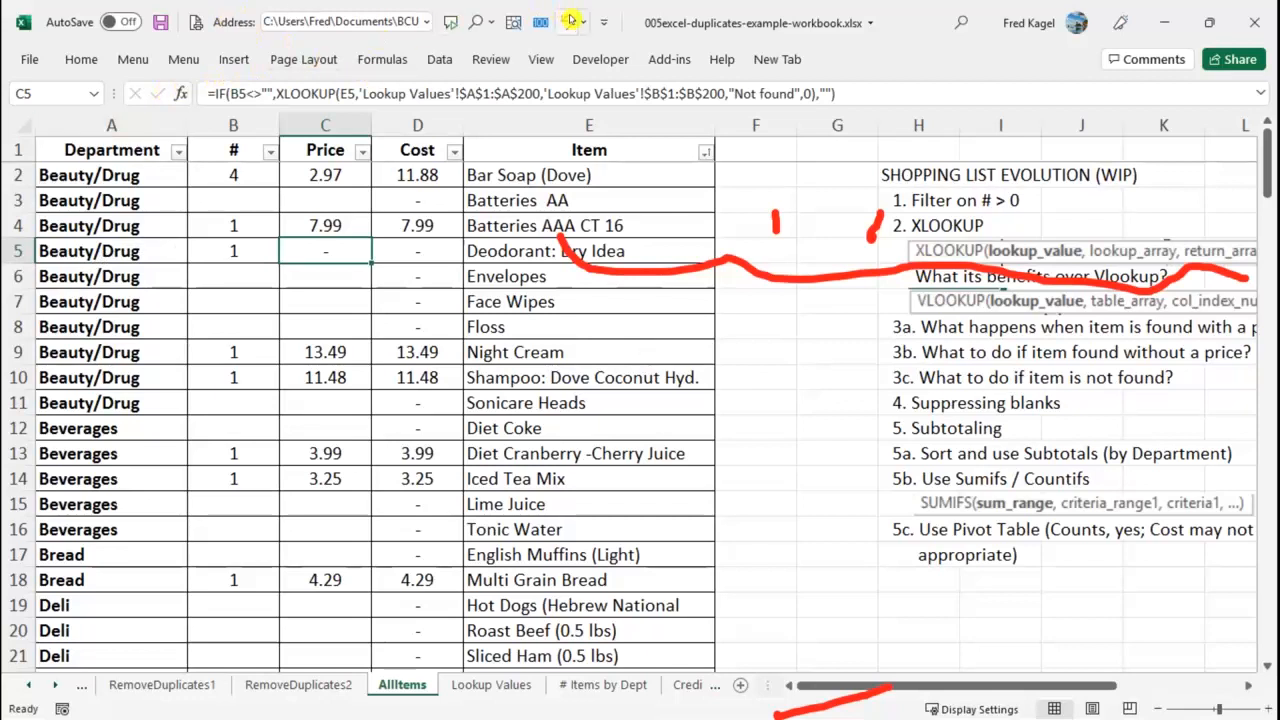
Minimize the workbook and clear the red annotation marks from the shared screen.
left_click(603, 21)
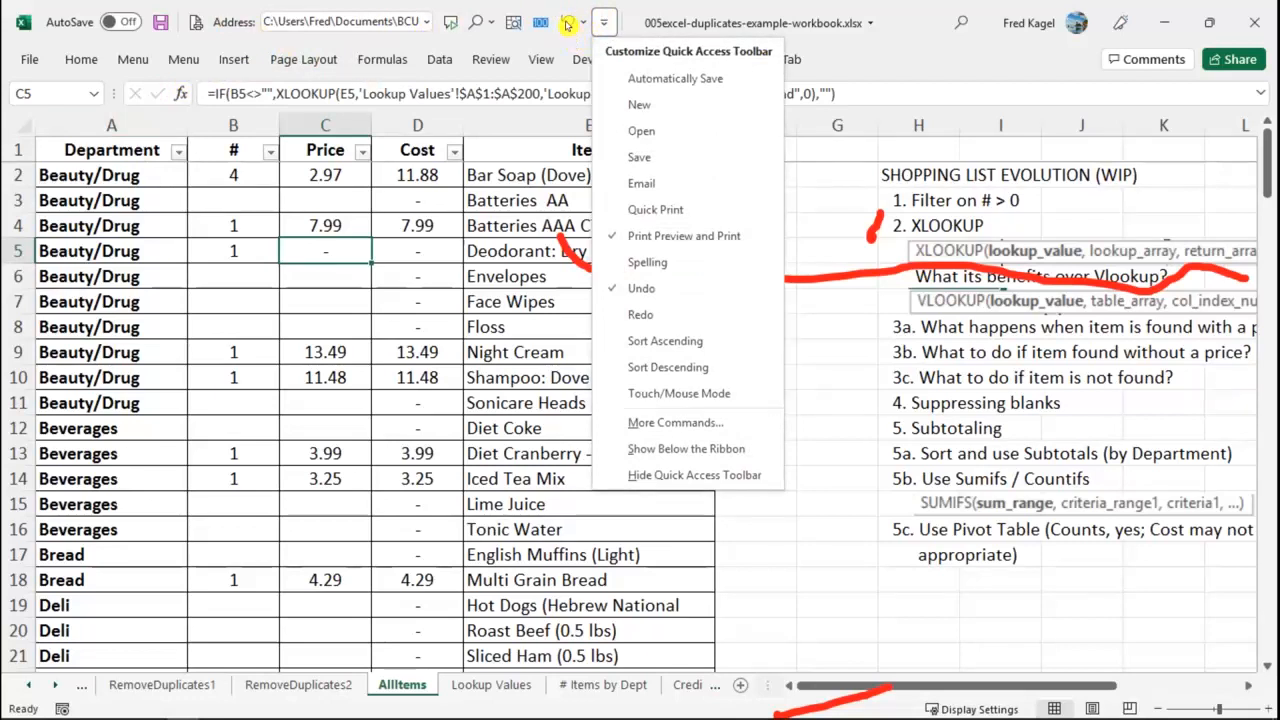
left_click(571, 21)
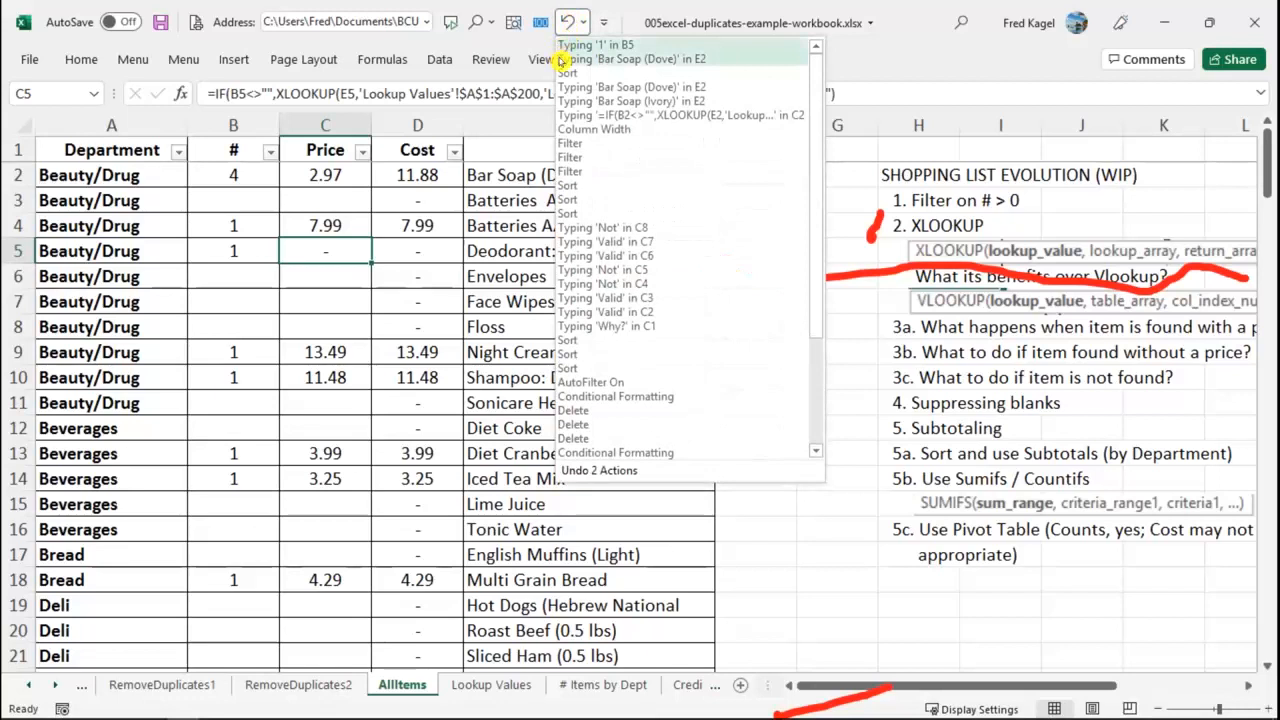
left_click(1163, 22)
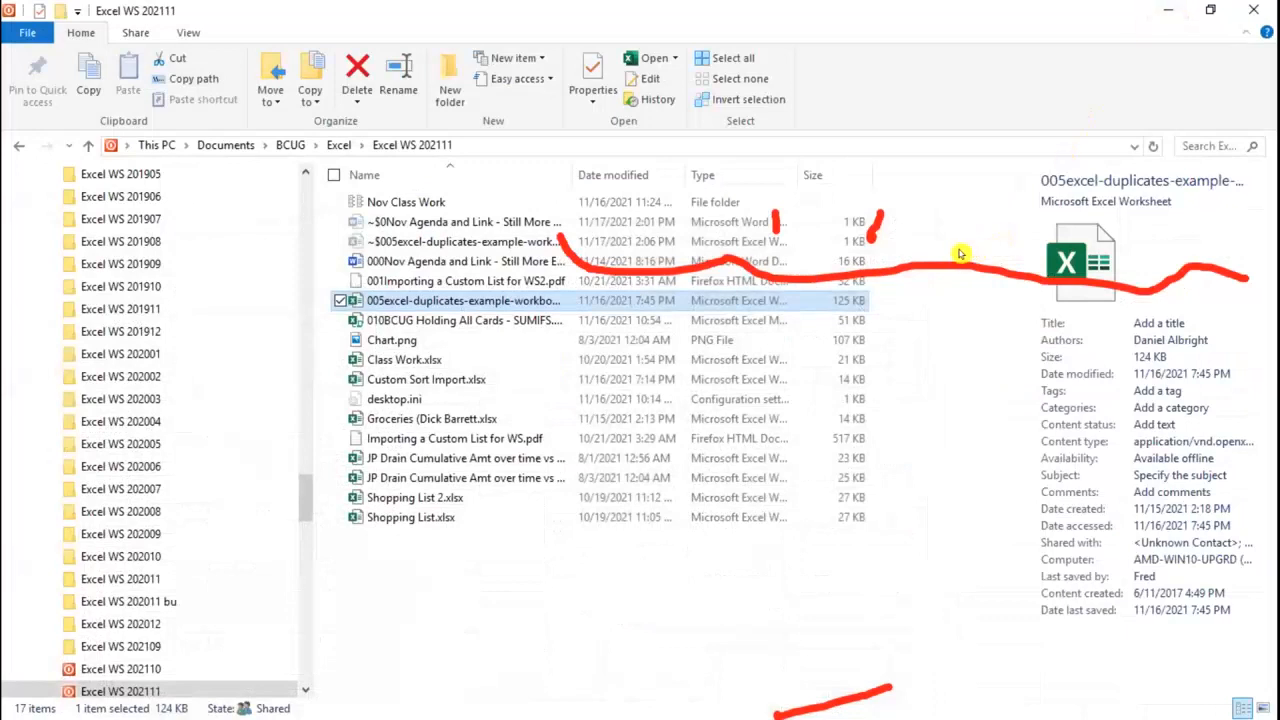
left_click(843, 523)
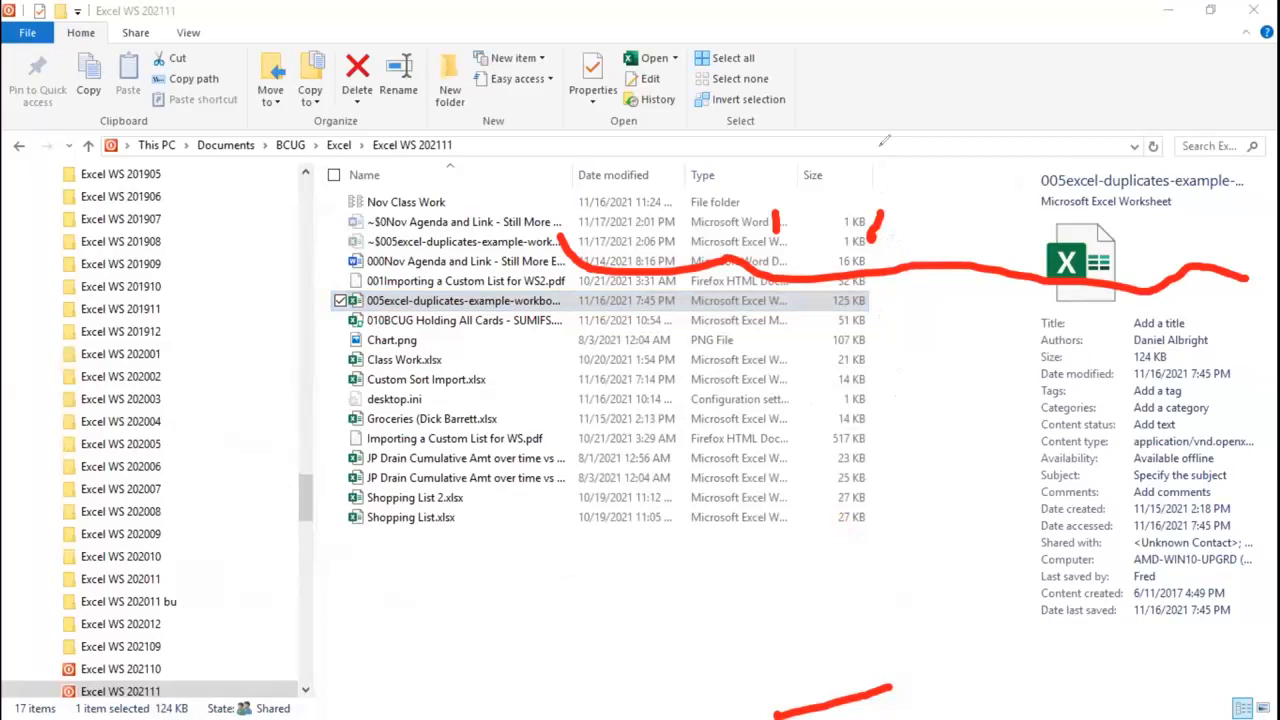
key("Escape")
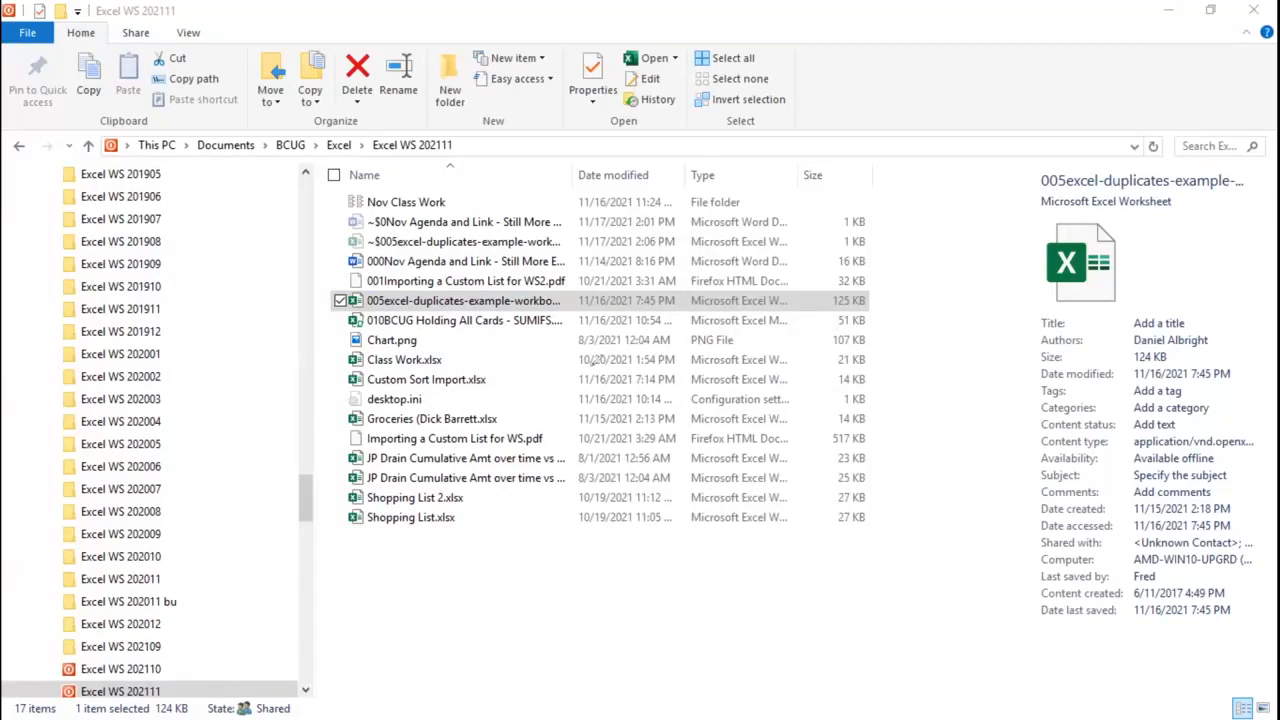
Switch back to the 005excel-duplicates-example-workbook.xlsx workbook in Excel.
key("alt+Tab")
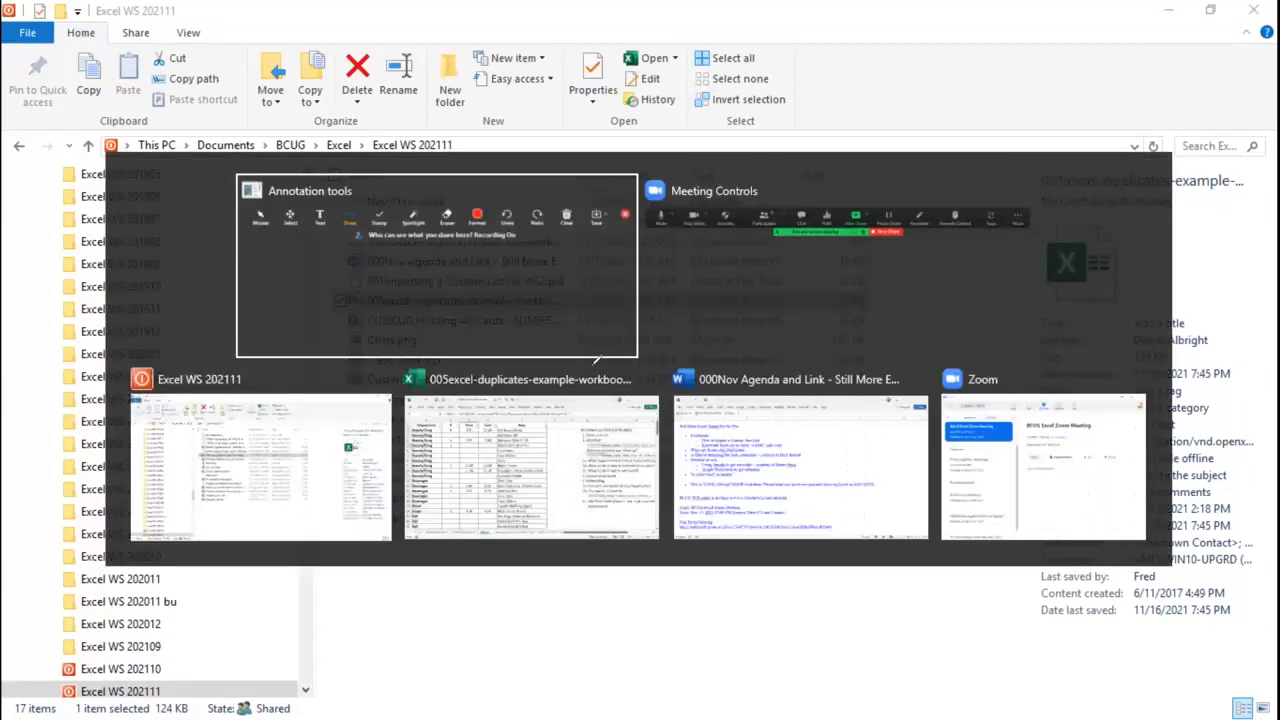
key("alt+Tab")
key("alt+Tab")
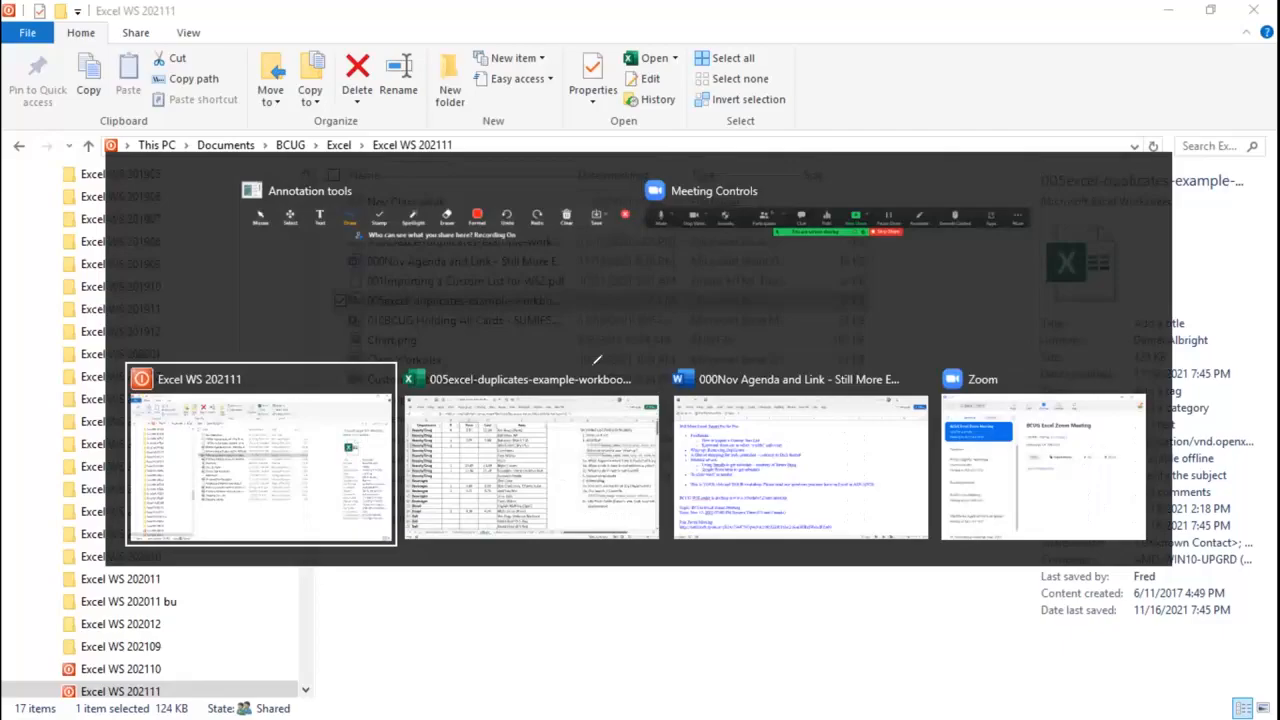
key("alt+Tab")
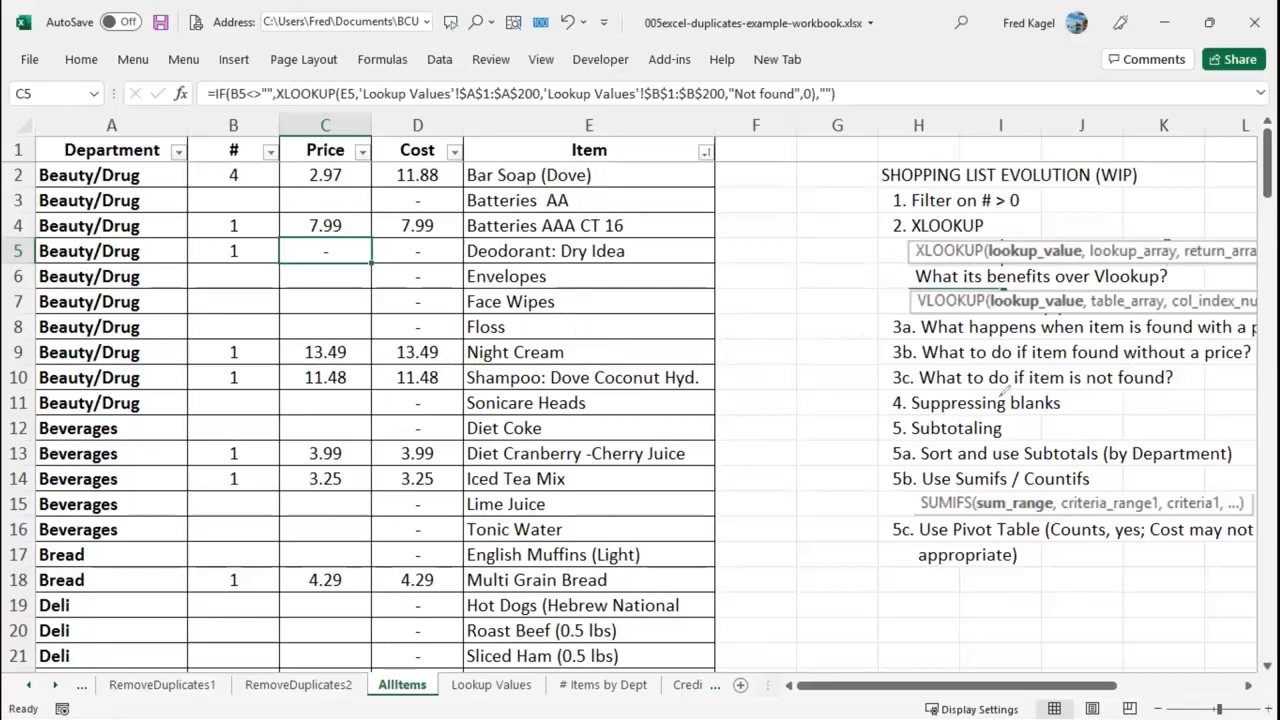
Look over the SHOPPING LIST EVOLUTION notes on AllItems and inspect the Cost formula in D2.
scroll(988, 396, "down", 1)
scroll(988, 401, "down", 5)
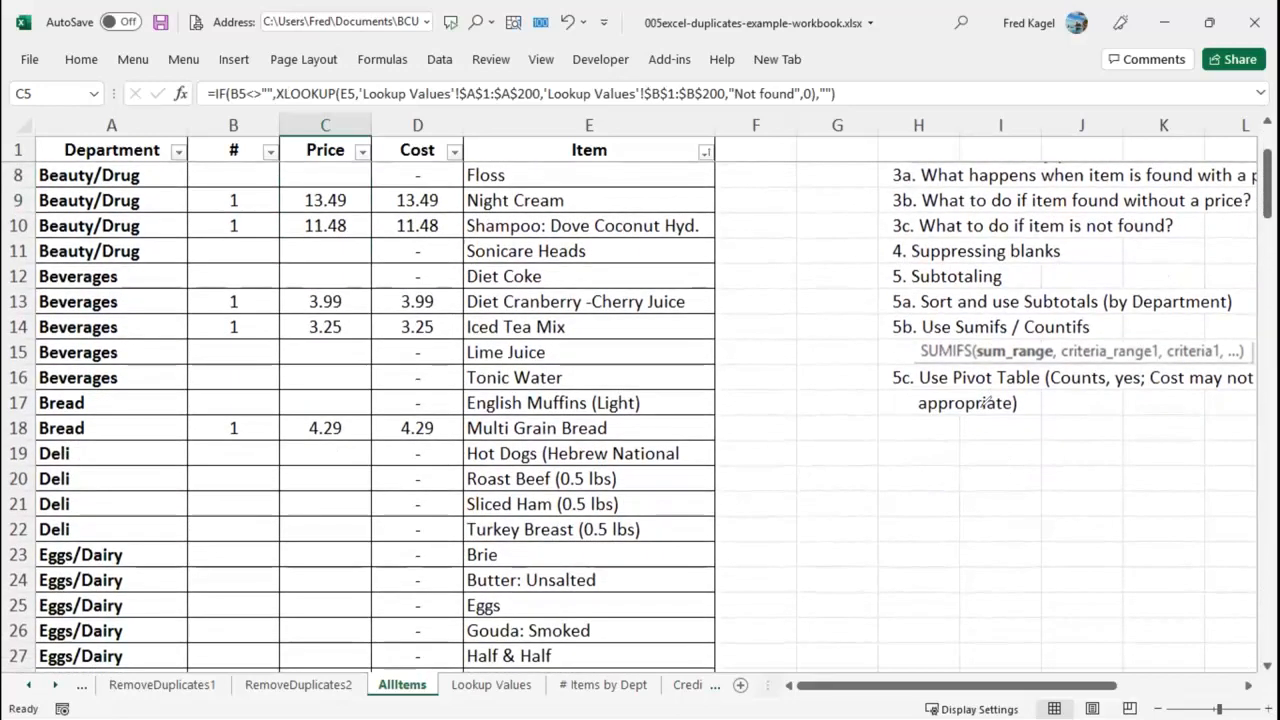
scroll(985, 401, "up", 6)
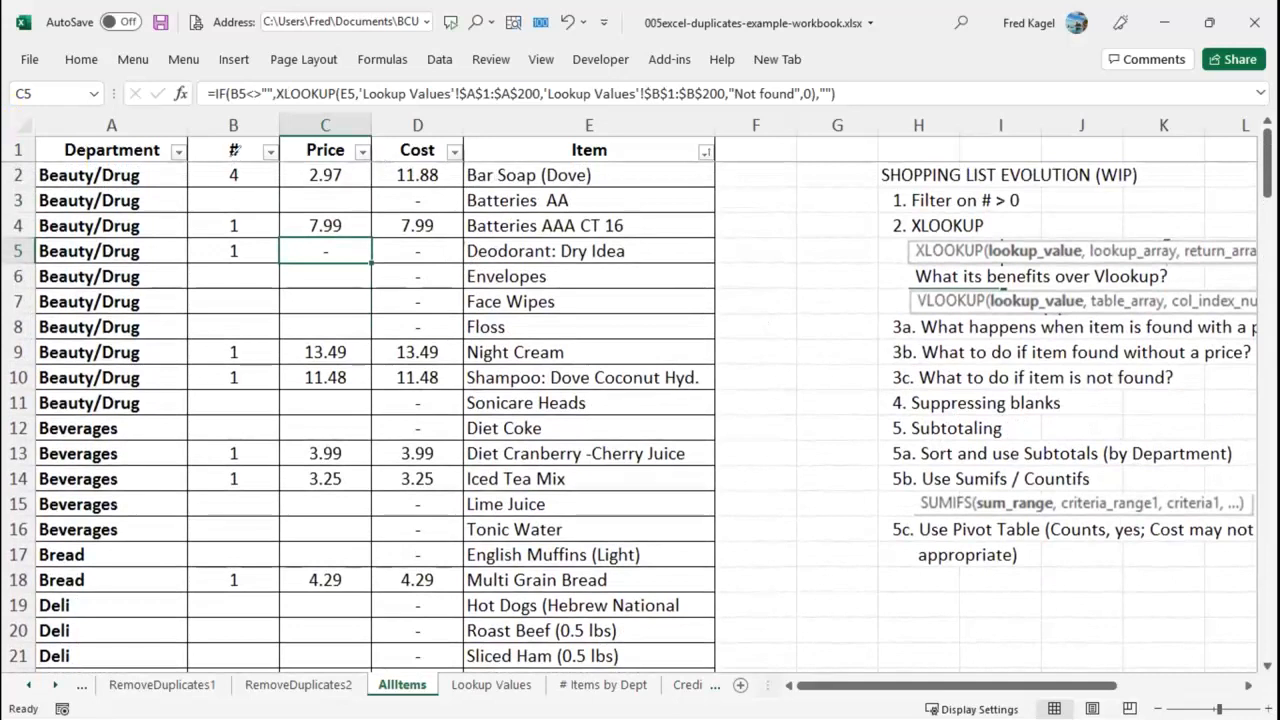
left_click(214, 174)
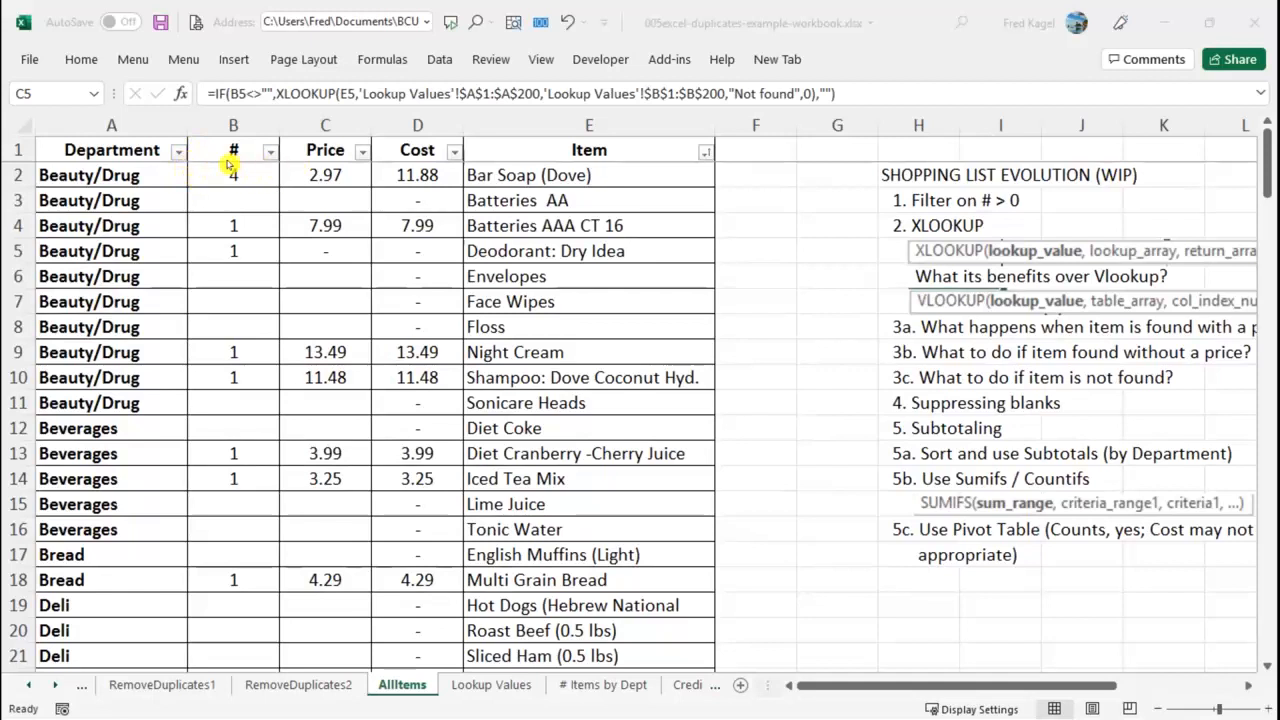
left_click(386, 168)
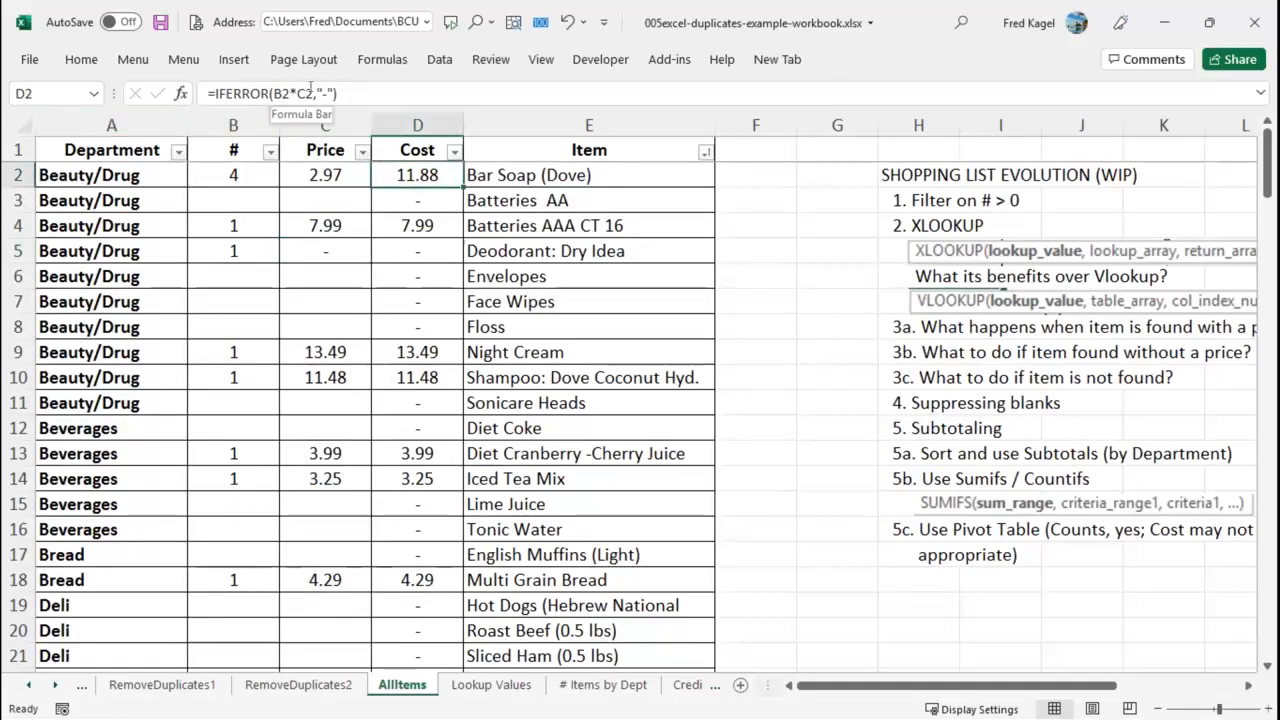
double_click(412, 172)
left_click_drag(443, 174, 256, 186)
key("ctrl+x")
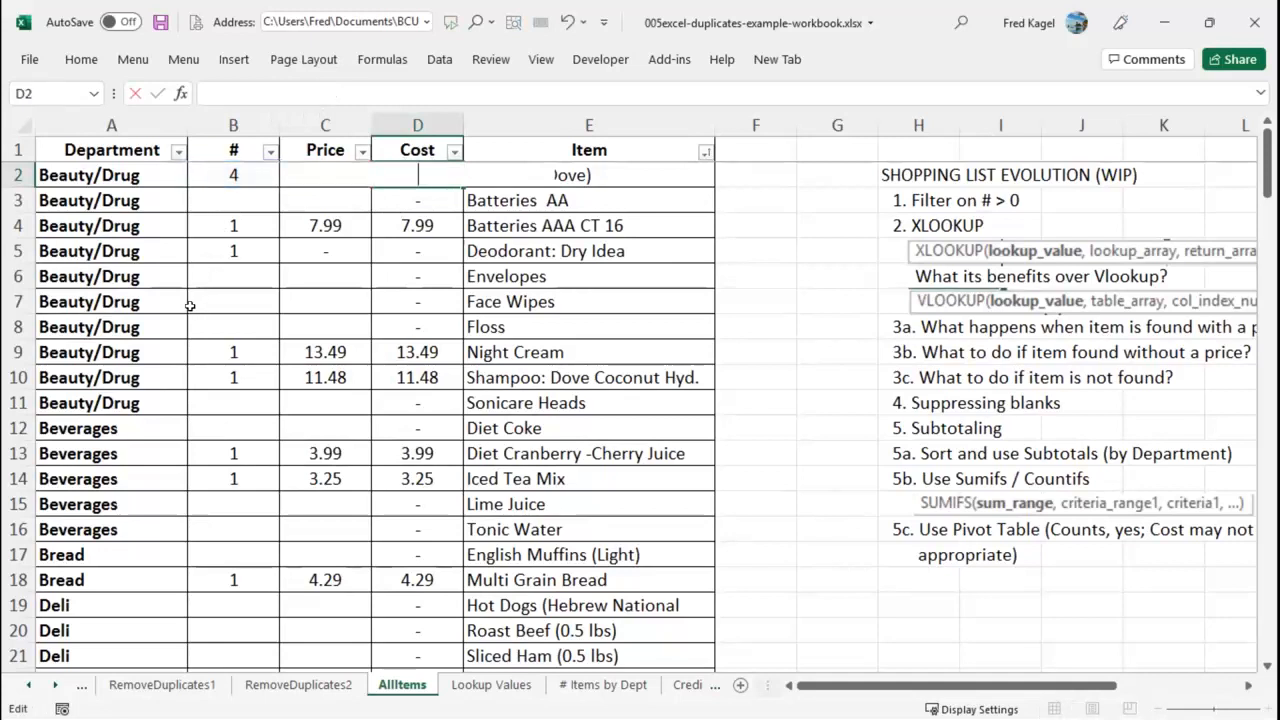
key("Escape")
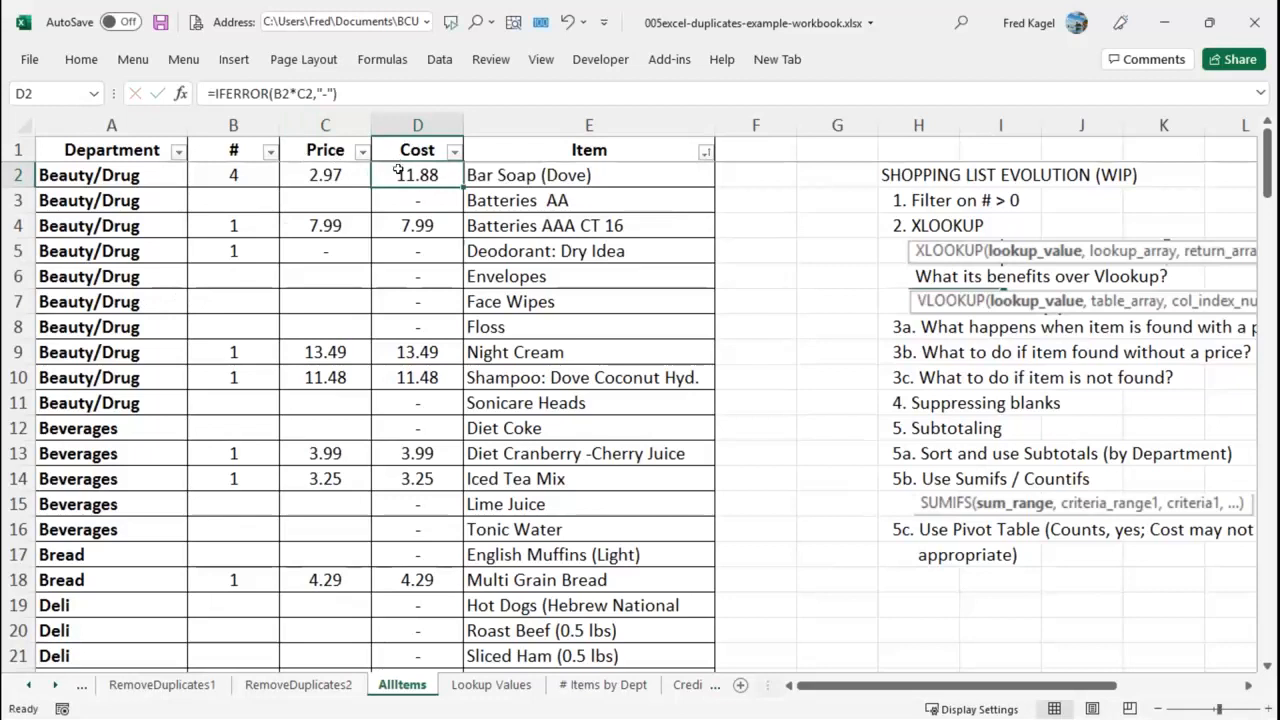
Replace the Cost formula in D2 with the plain multiplication =B2*C2.
key("Delete")
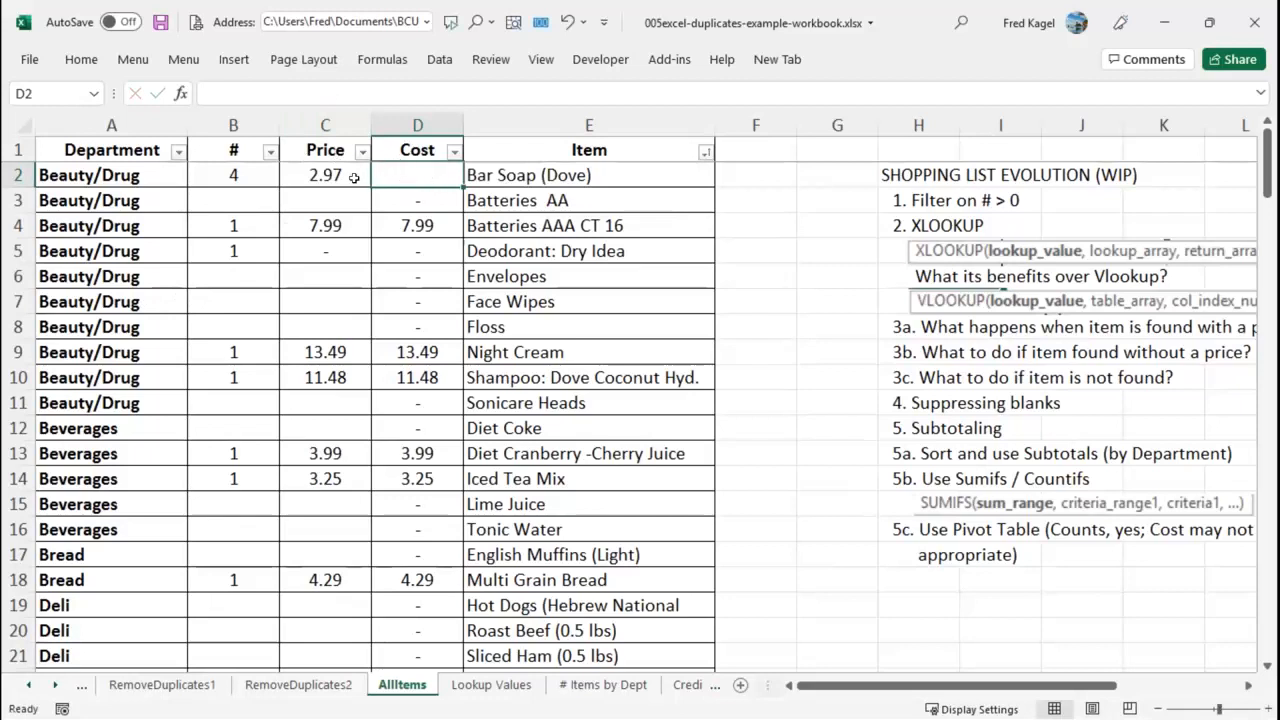
type("=")
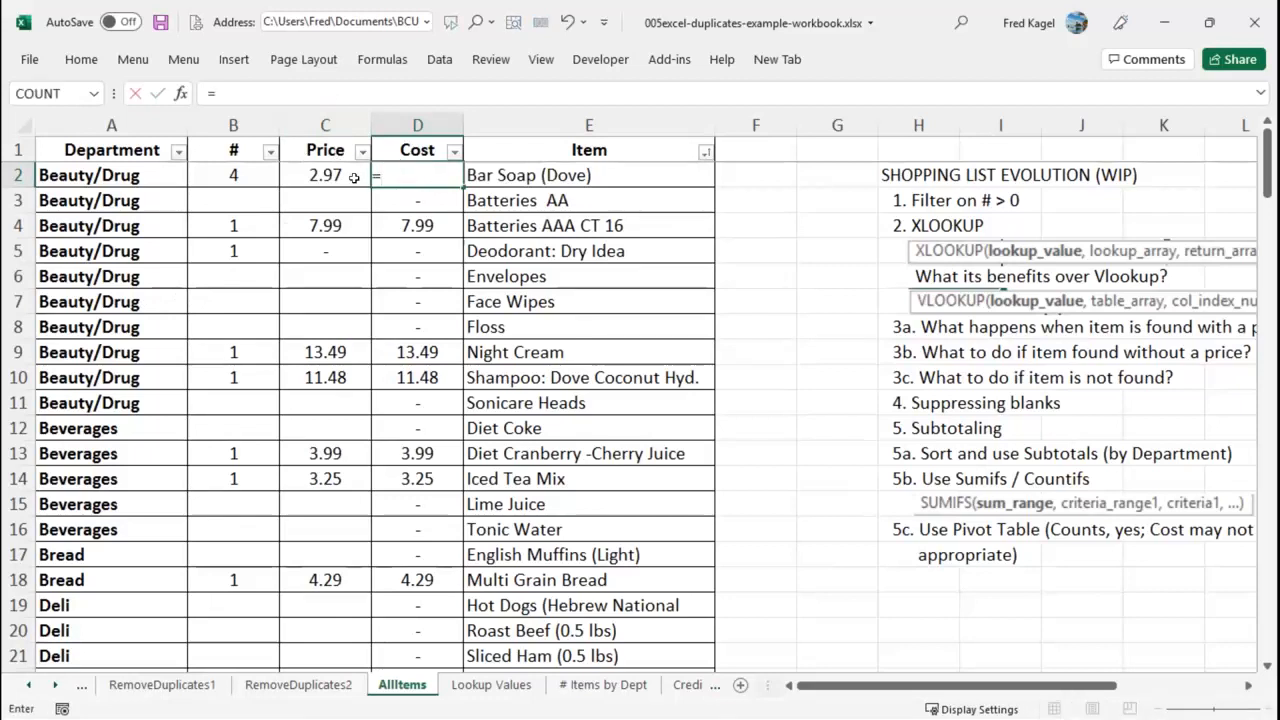
type("b")
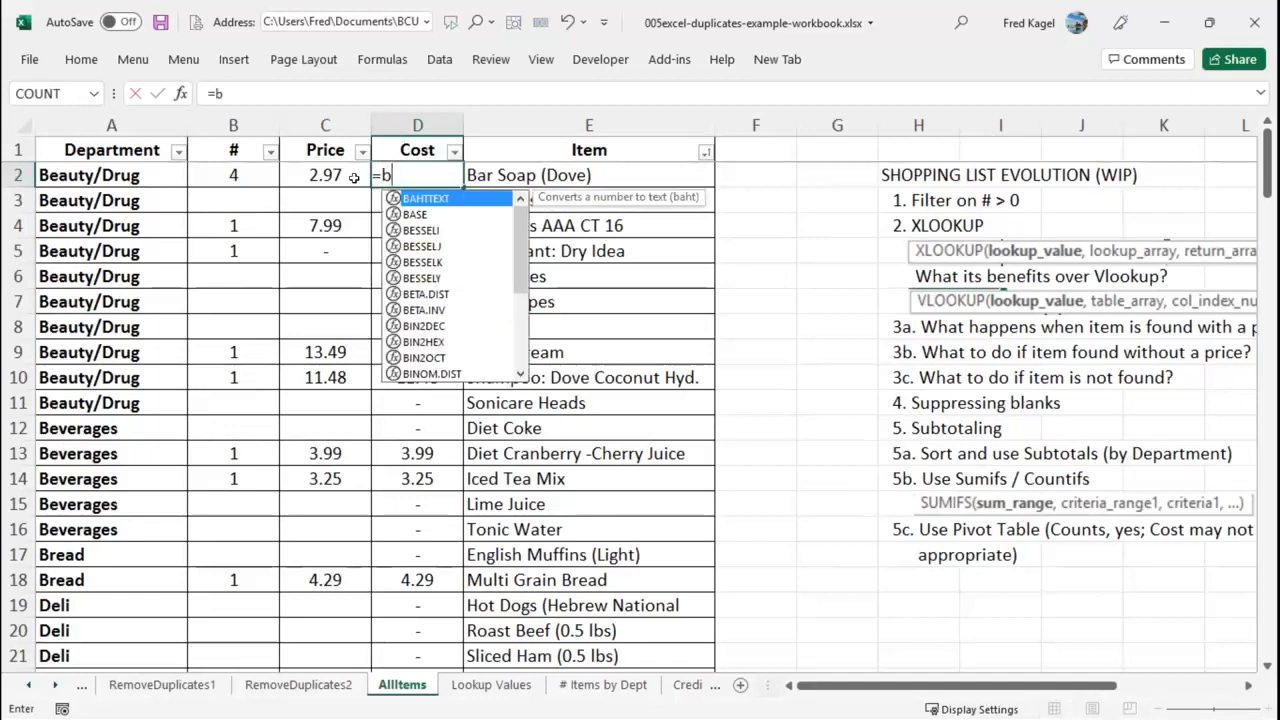
type("3")
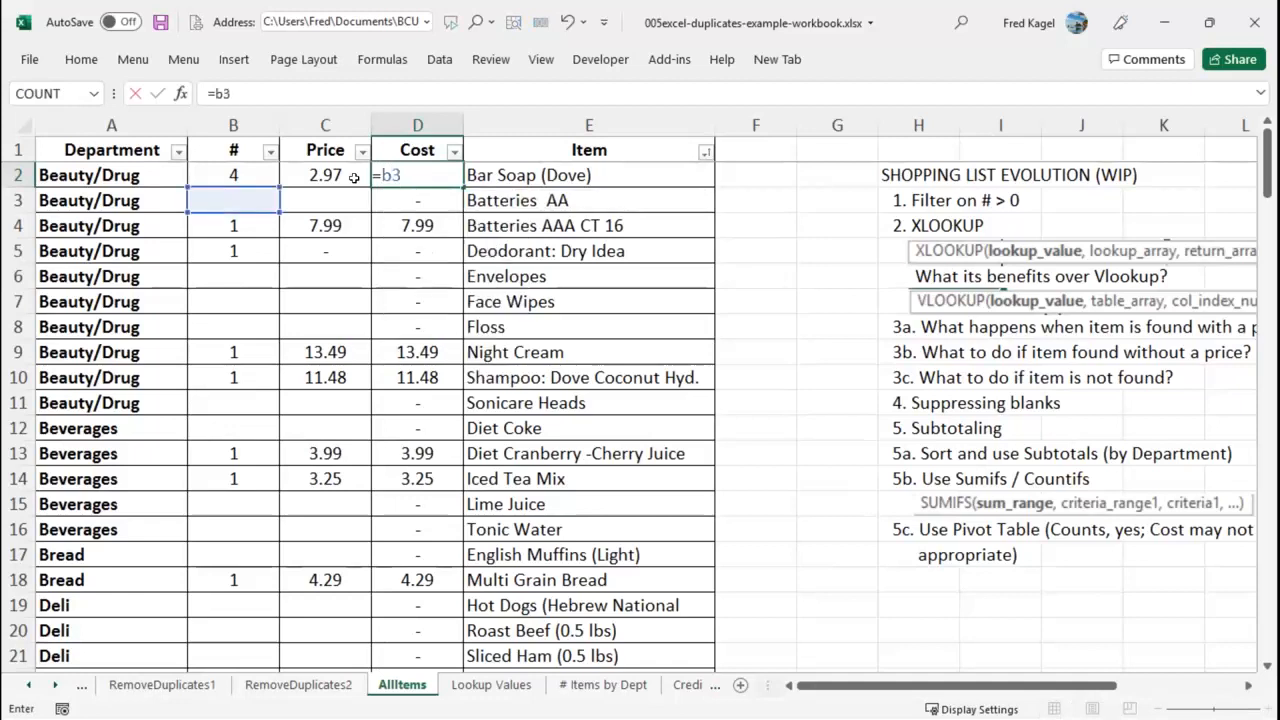
key("BackSpace")
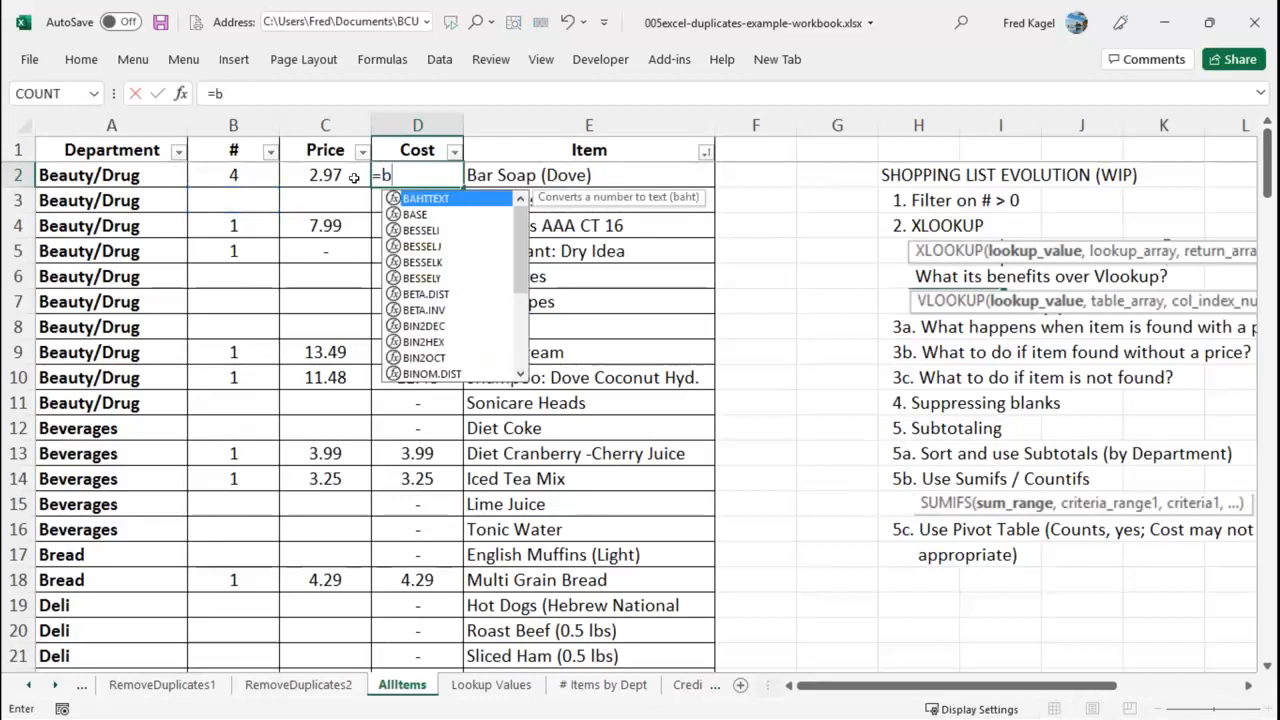
type("2*")
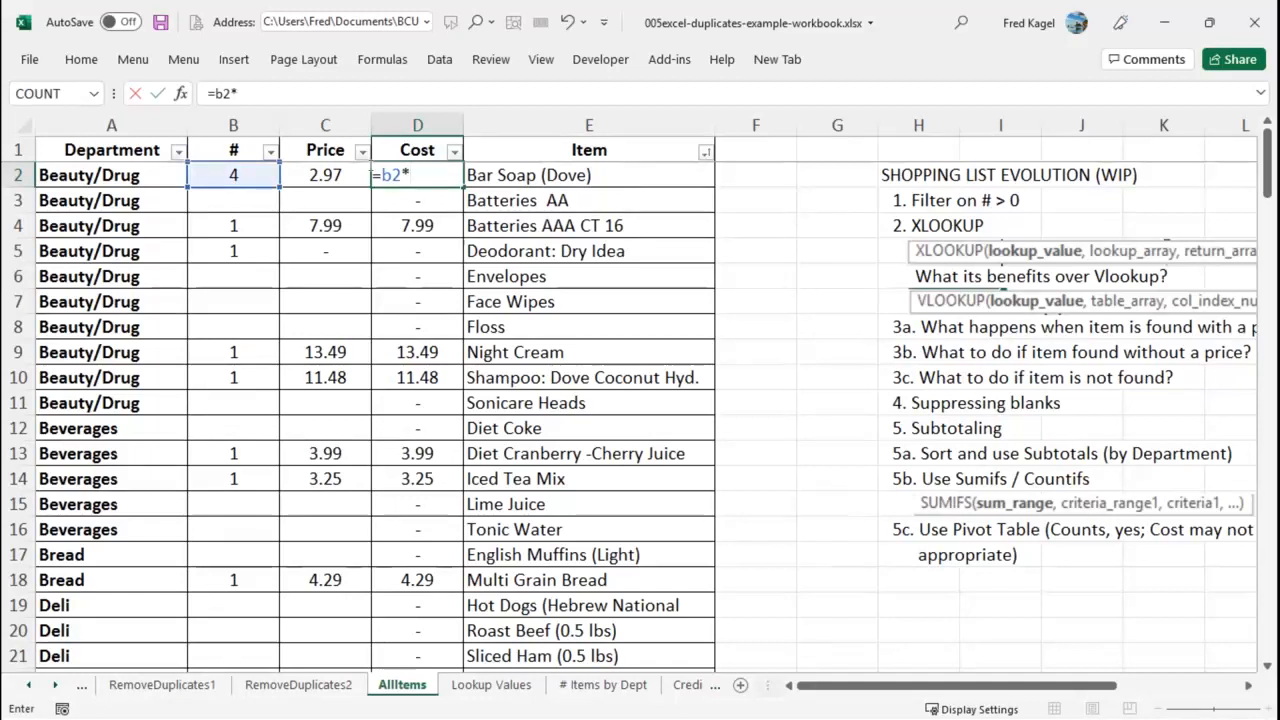
left_click(313, 165)
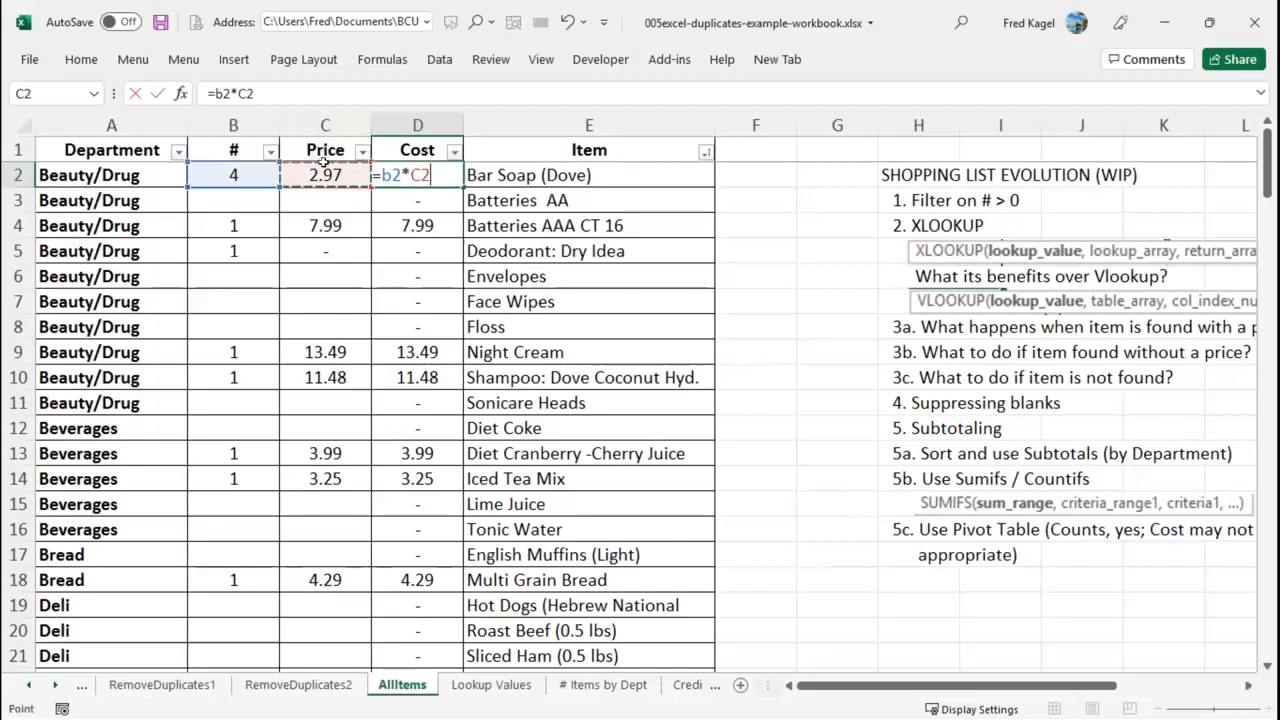
key("Return")
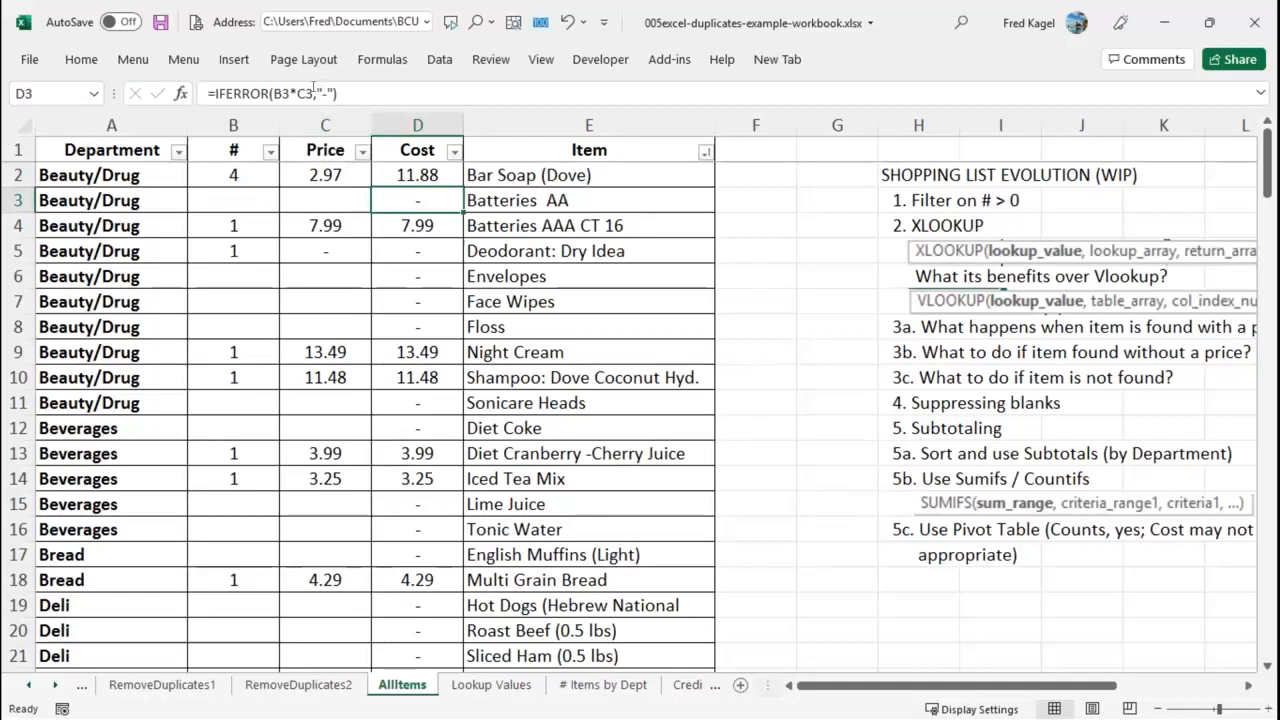
Clear D2 and rebuild its Cost formula as =B2*C2 by referencing the quantity and price cells for Bar Soap (Dove).
left_click(384, 174)
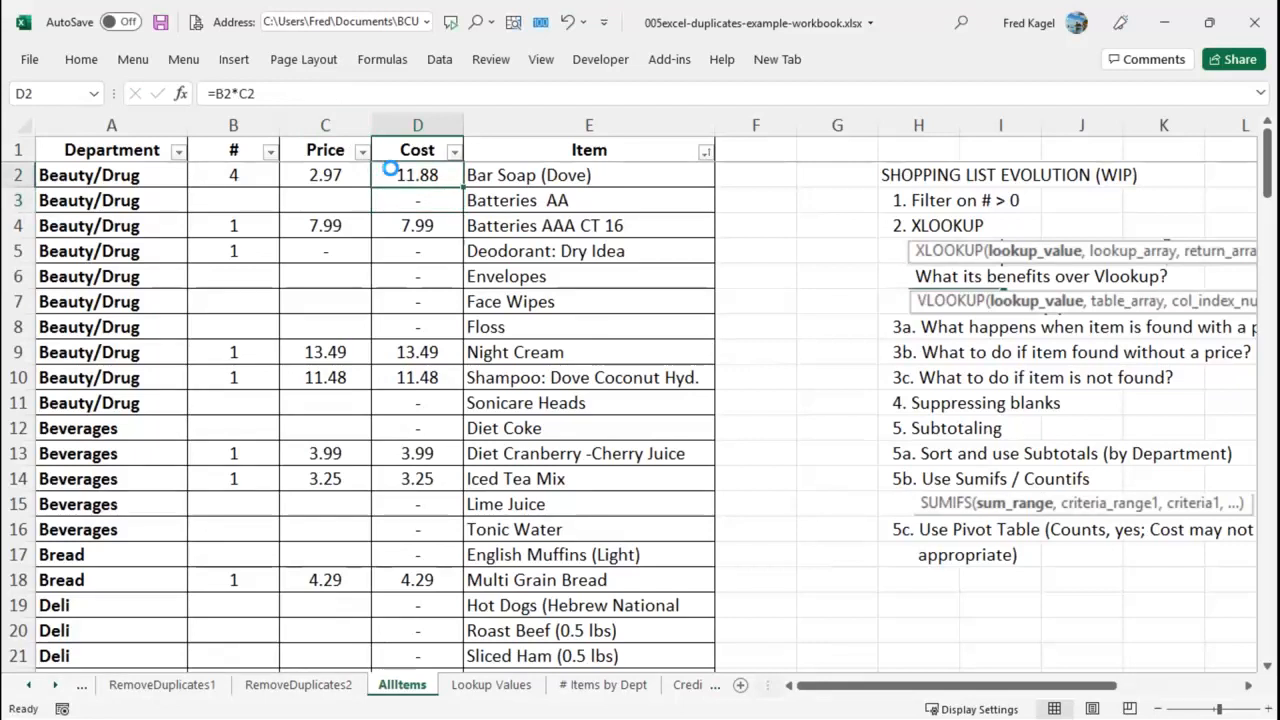
key("Delete")
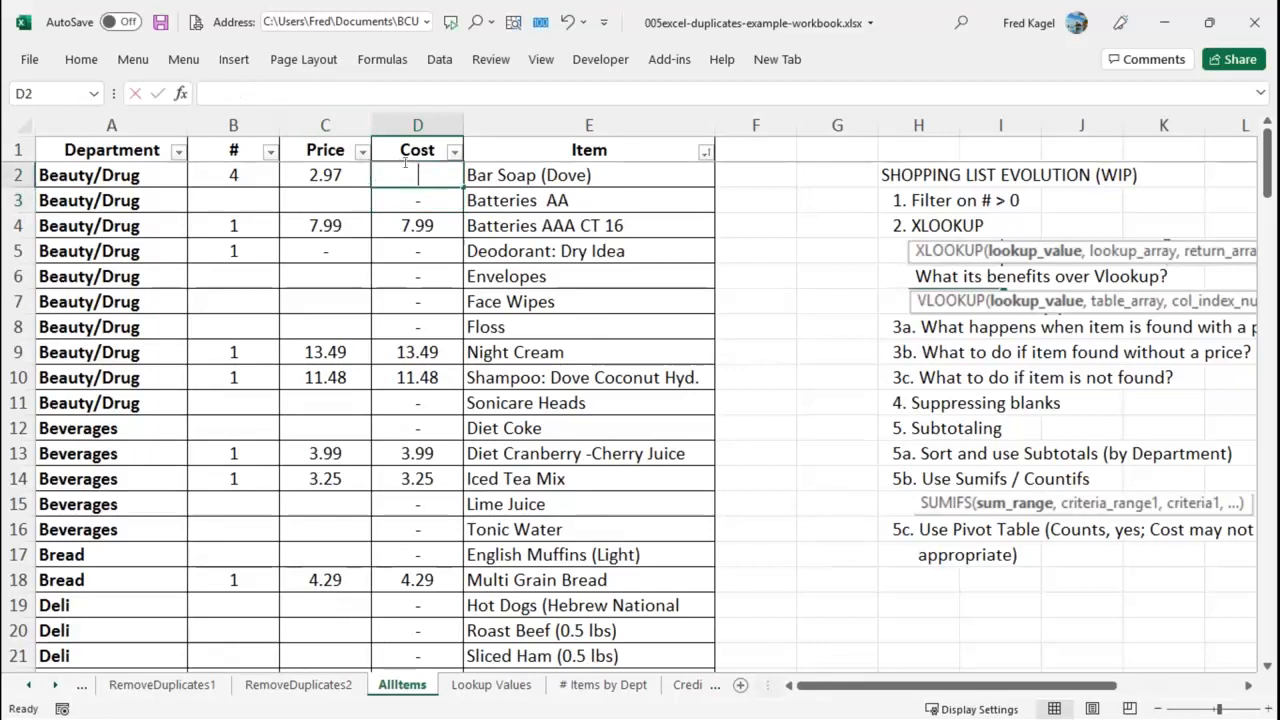
type("=")
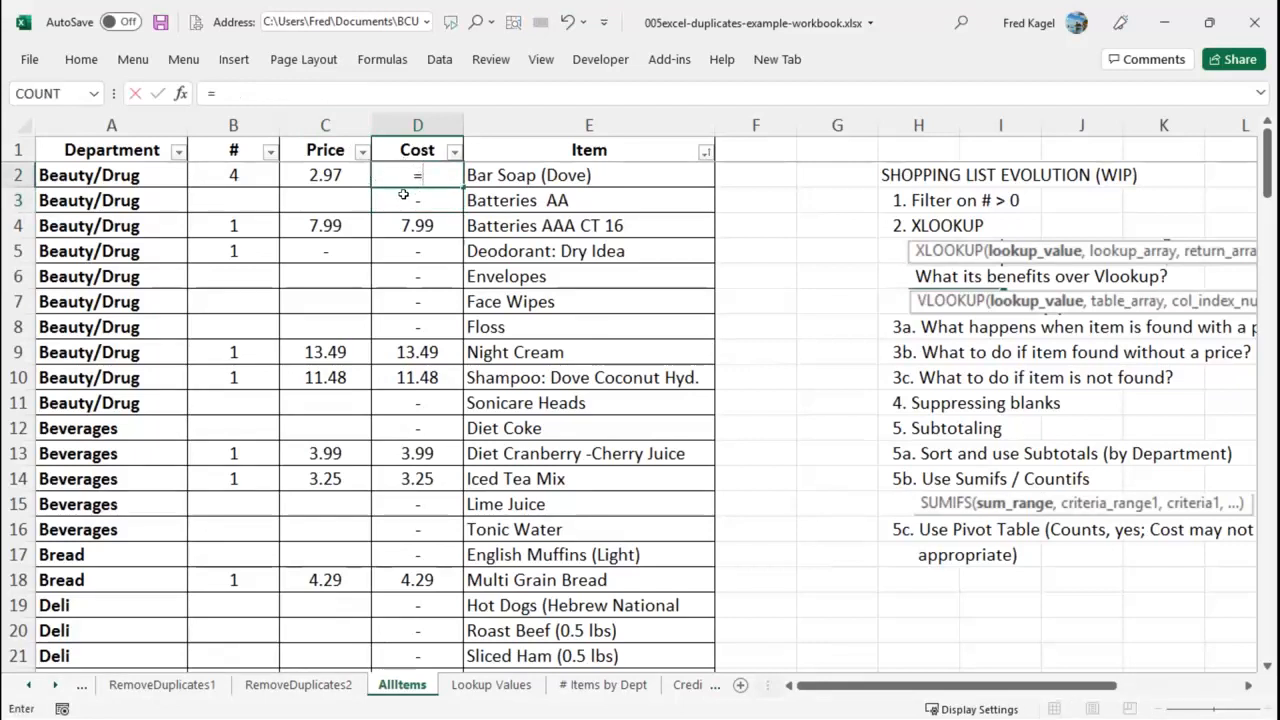
left_click(233, 174)
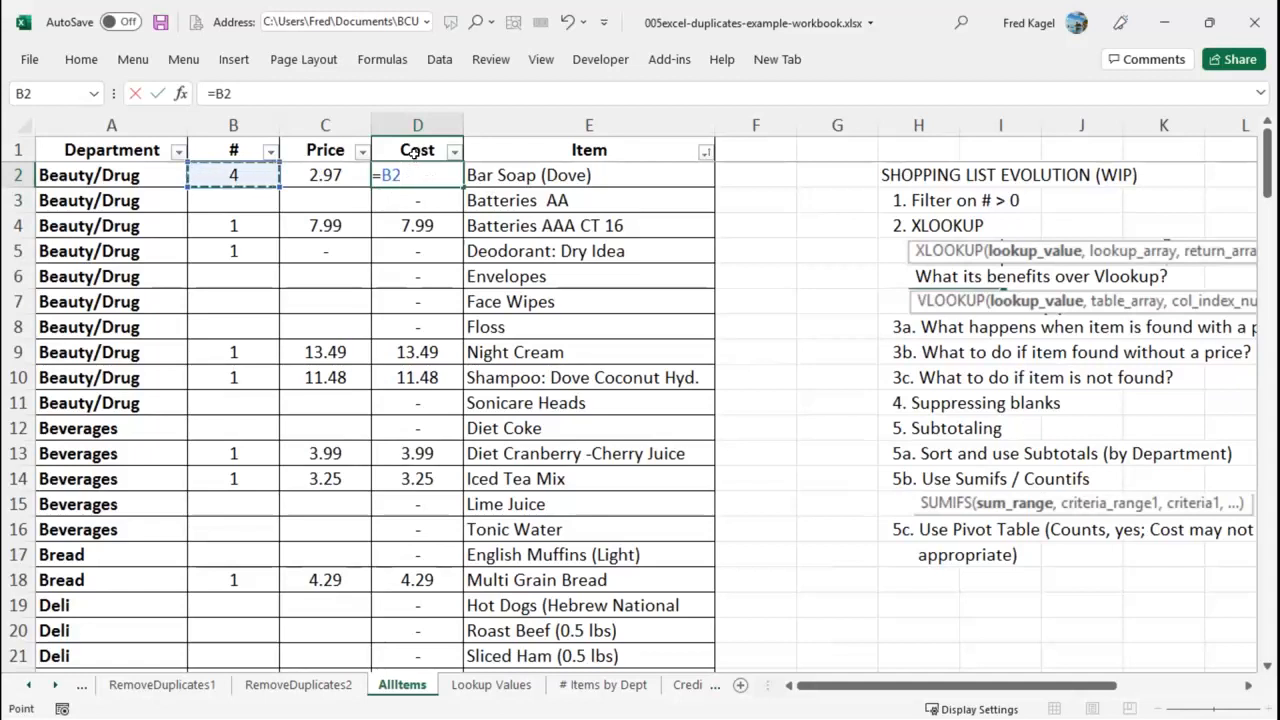
type("*")
left_click(321, 172)
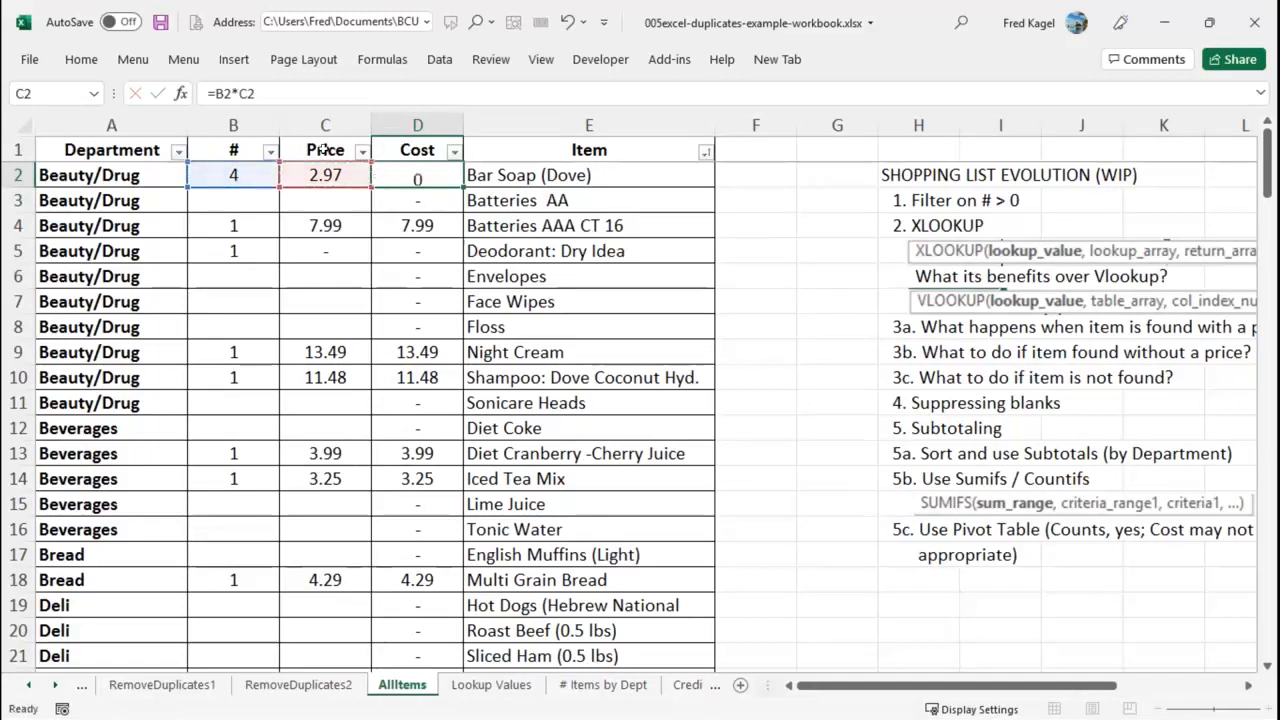
key("Return")
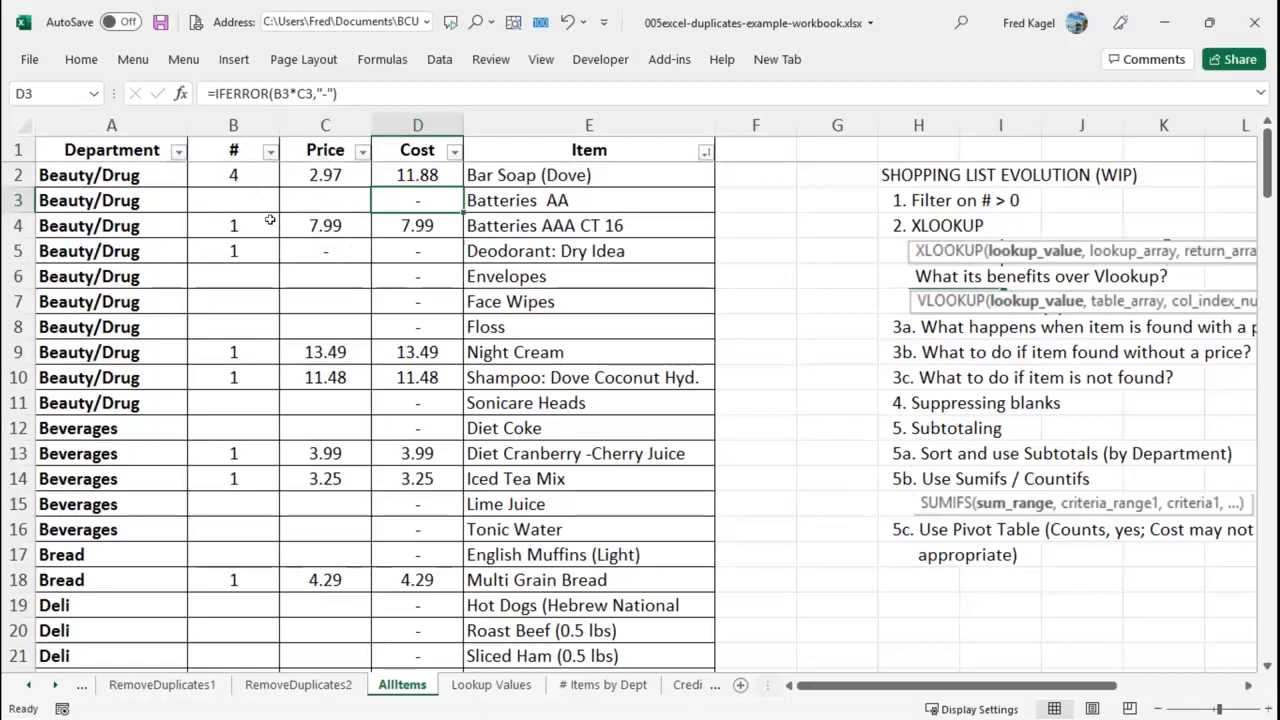
Clear the Cost cell D3 for Batteries AA.
left_click(400, 170)
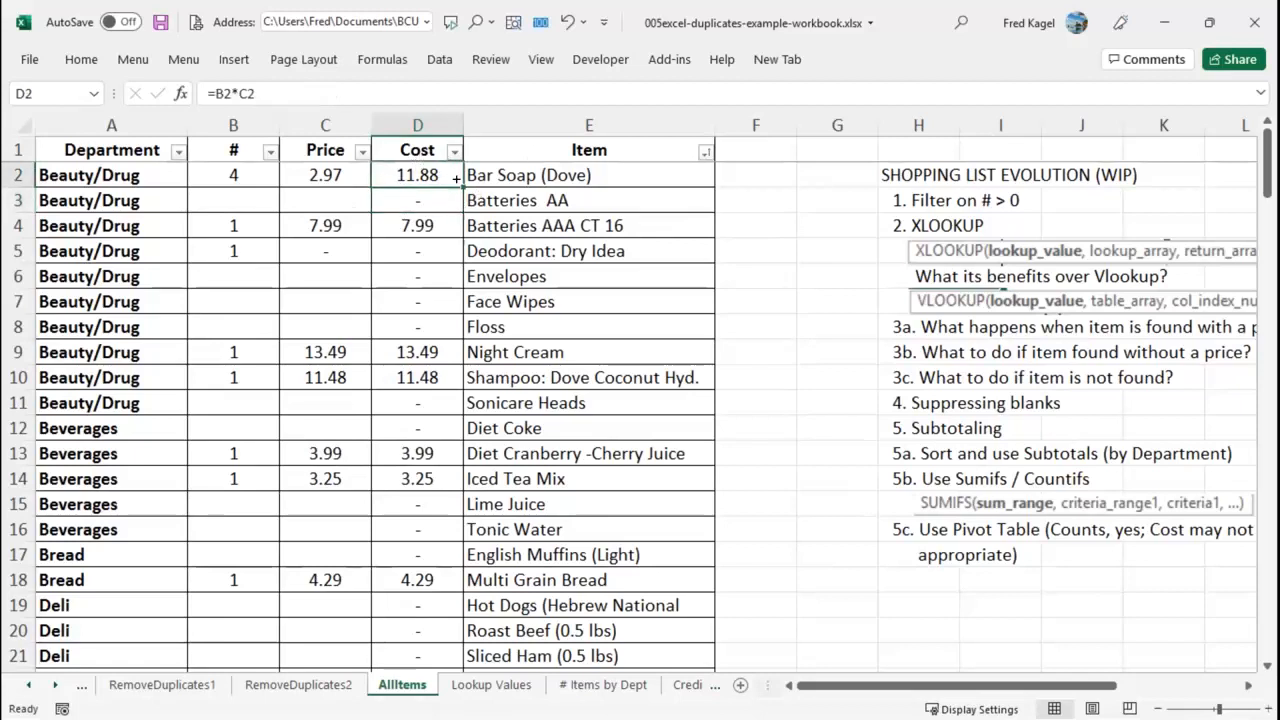
mouse_move(455, 178)
left_mouse_down()
mouse_move(455, 221)
mouse_move(457, 178)
mouse_move(433, 188)
left_mouse_up()
left_click(433, 198)
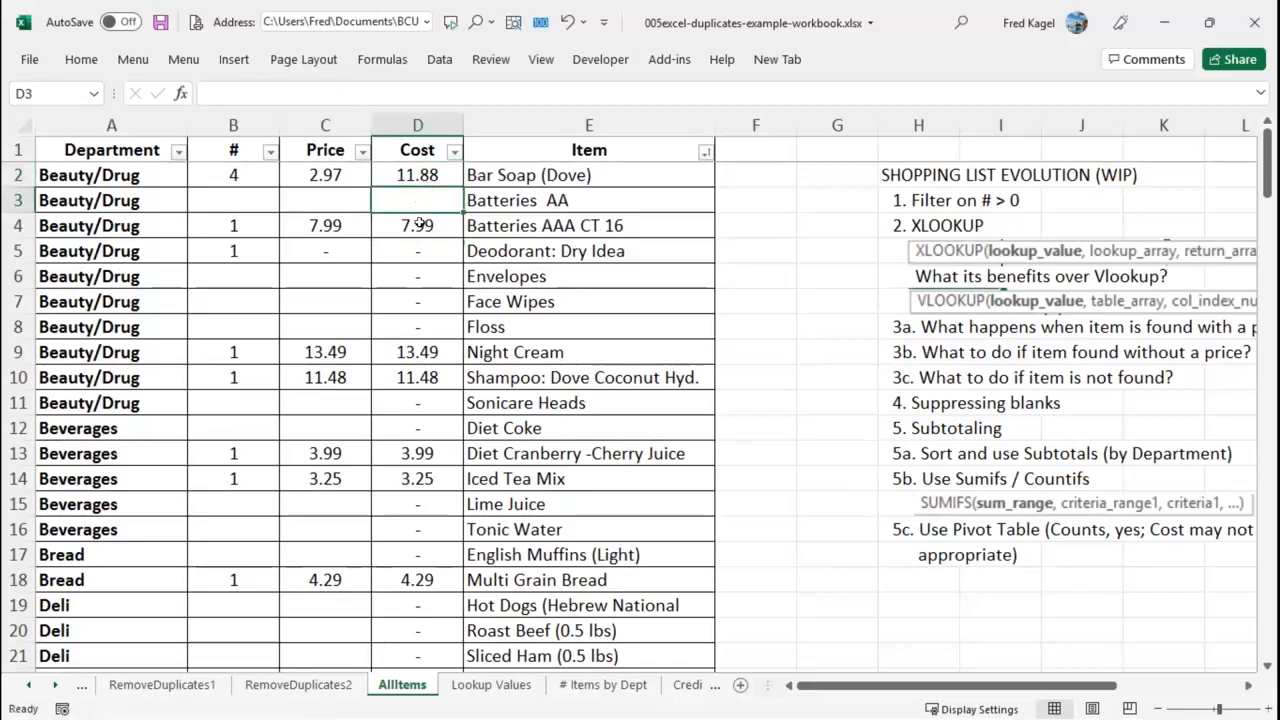
Copy the IFERROR Cost formula from D4 into D2 so that it reads =IFERROR(B2*C2,"-").
left_click(420, 226)
key("ctrl+c")
key("Up")
key("Up")
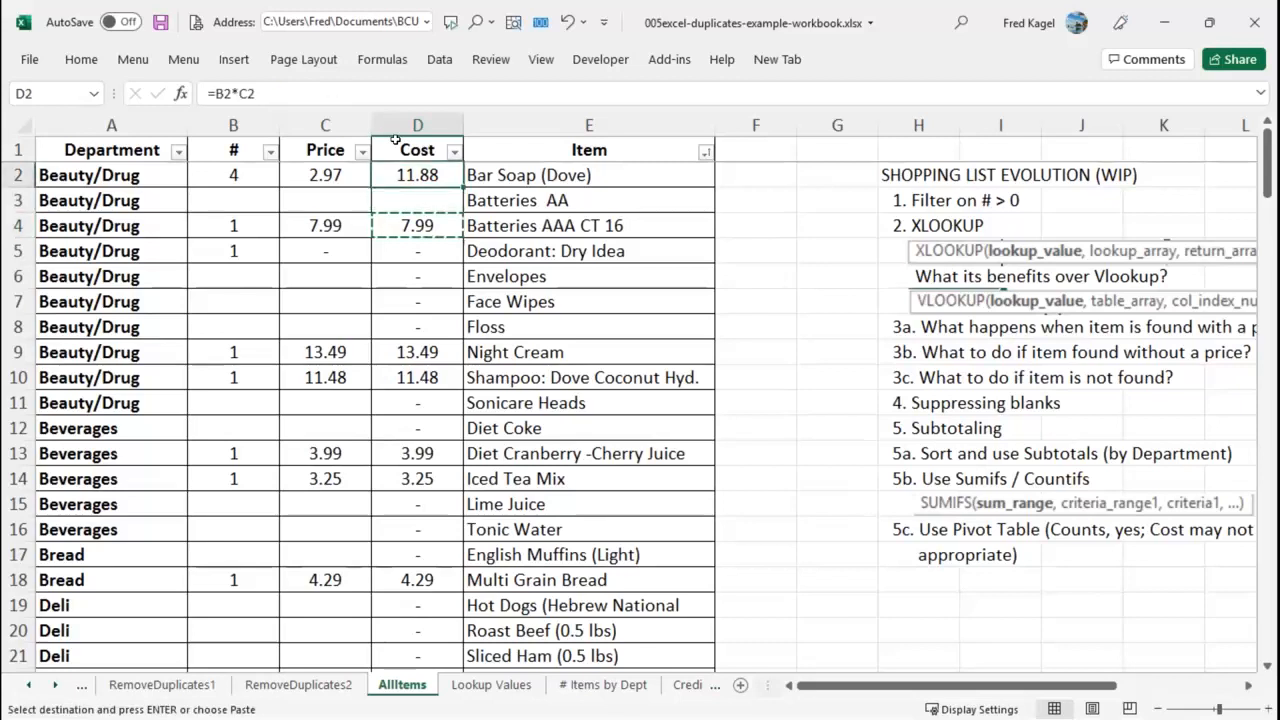
key("ctrl+v")
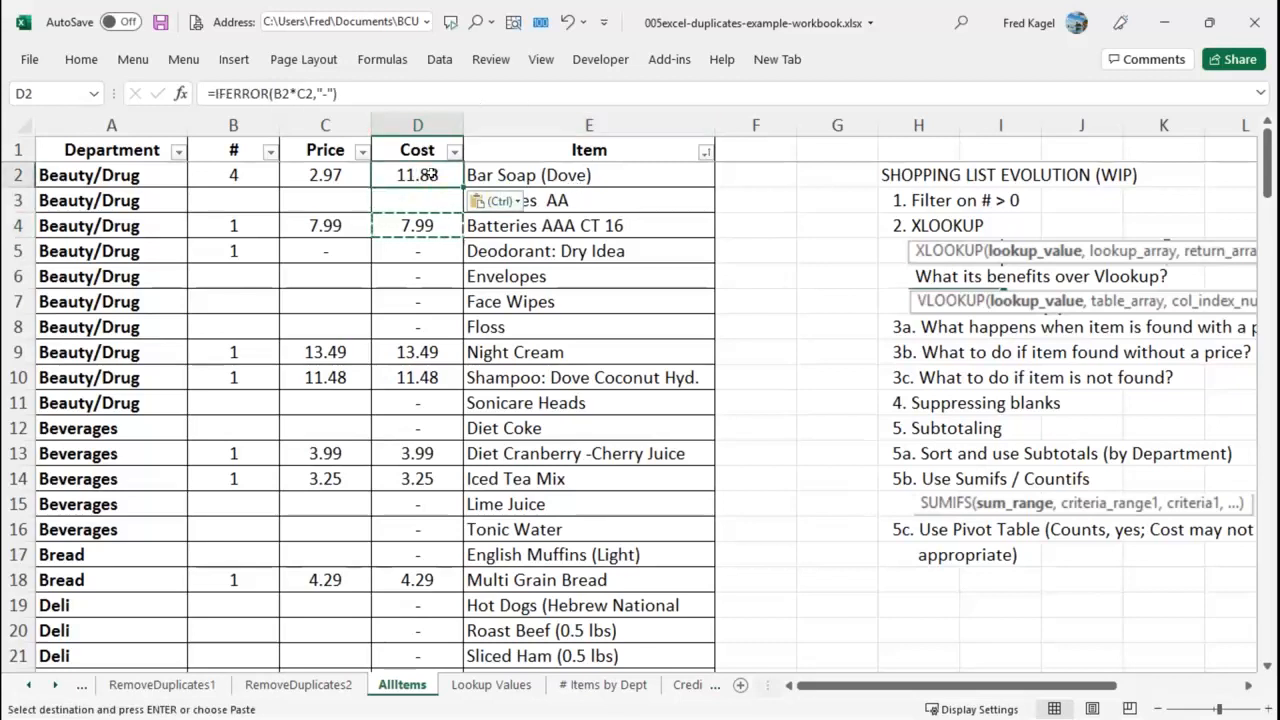
key("Escape")
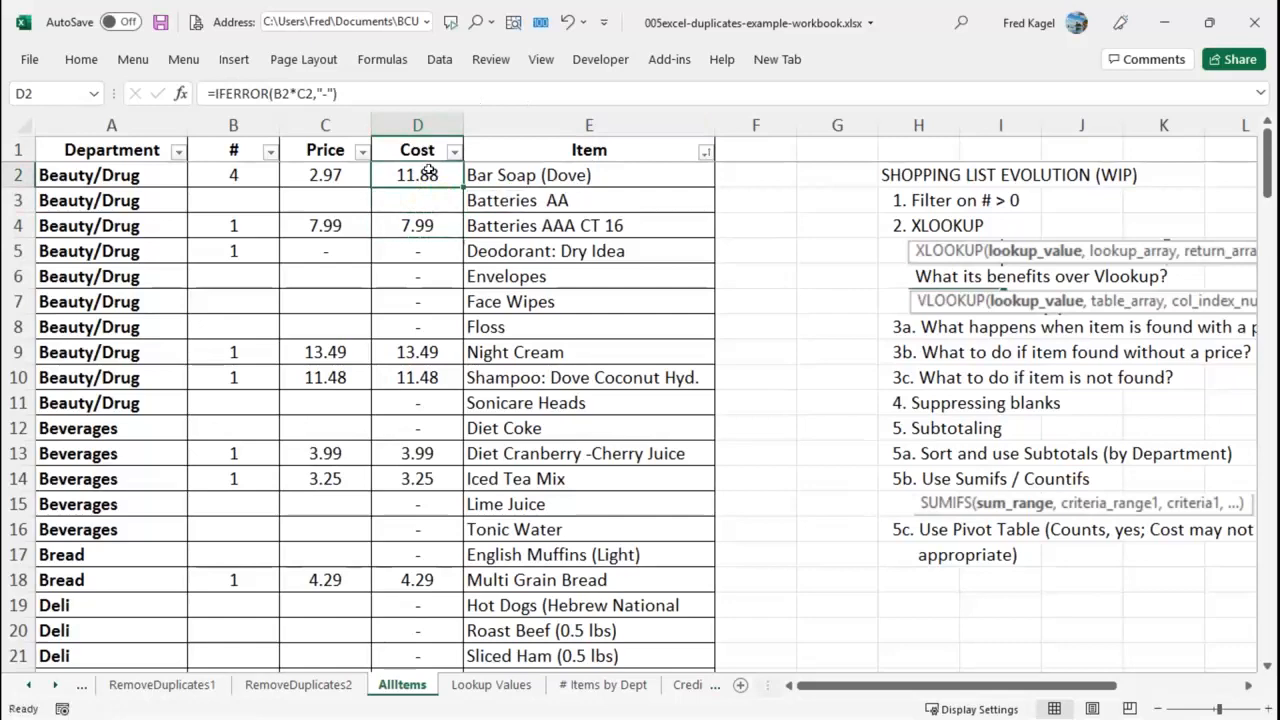
Fill the IFERROR Cost formula from D2 down to D139, and check the formula in the last Cost cell, D140.
left_click_drag(461, 187, 461, 188)
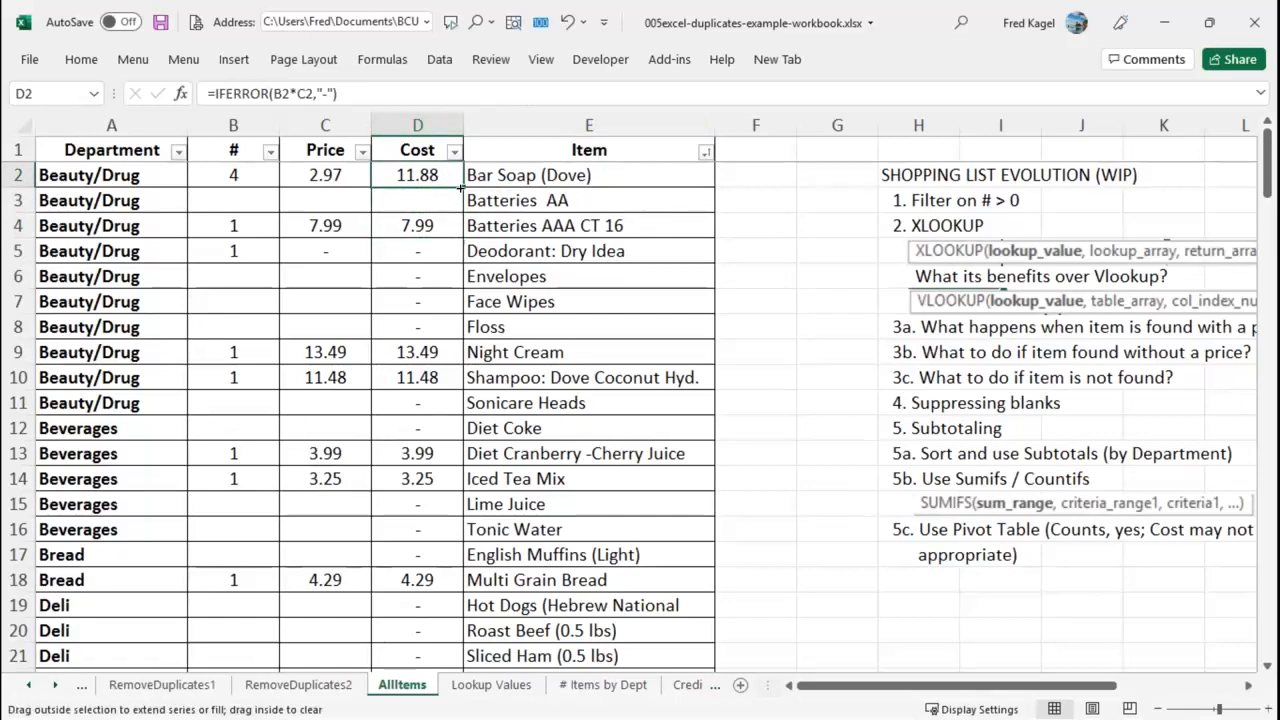
mouse_move(417, 536)
left_mouse_down()
mouse_move(416, 655)
mouse_move(383, 657)
mouse_move(376, 684)
mouse_move(355, 689)
mouse_move(353, 655)
mouse_move(354, 687)
mouse_move(369, 643)
left_mouse_up()
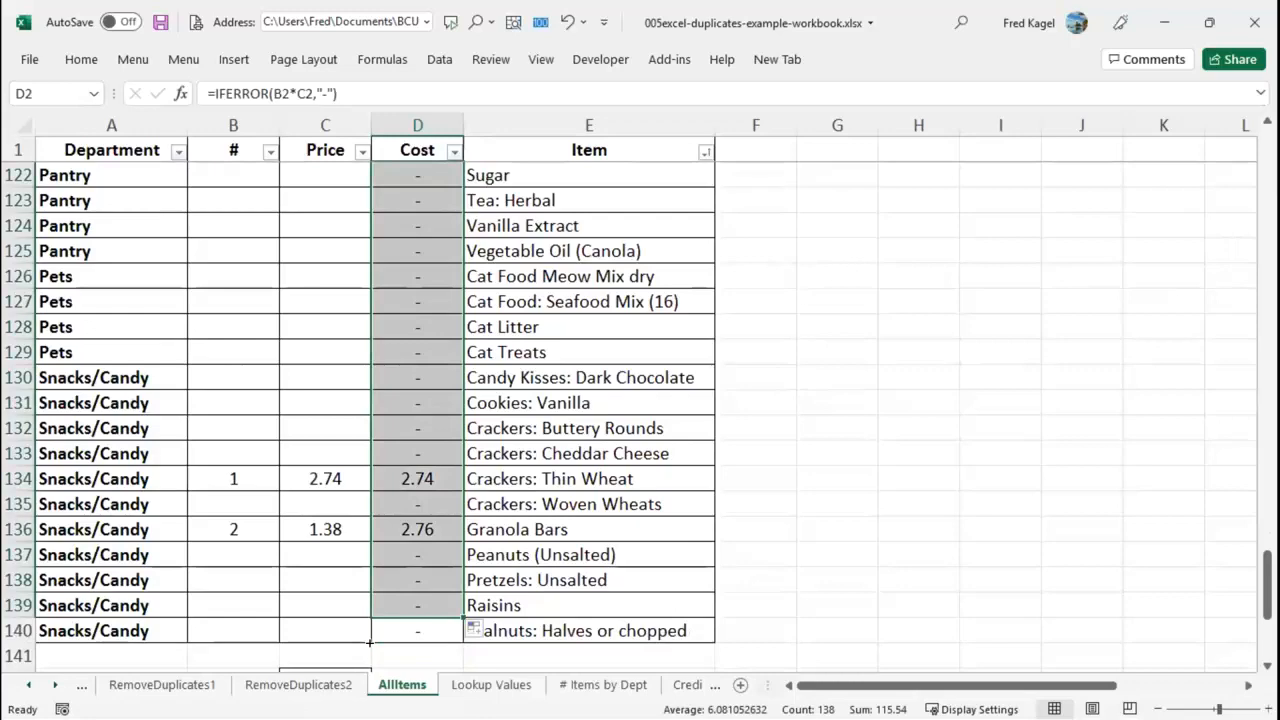
left_click(371, 640)
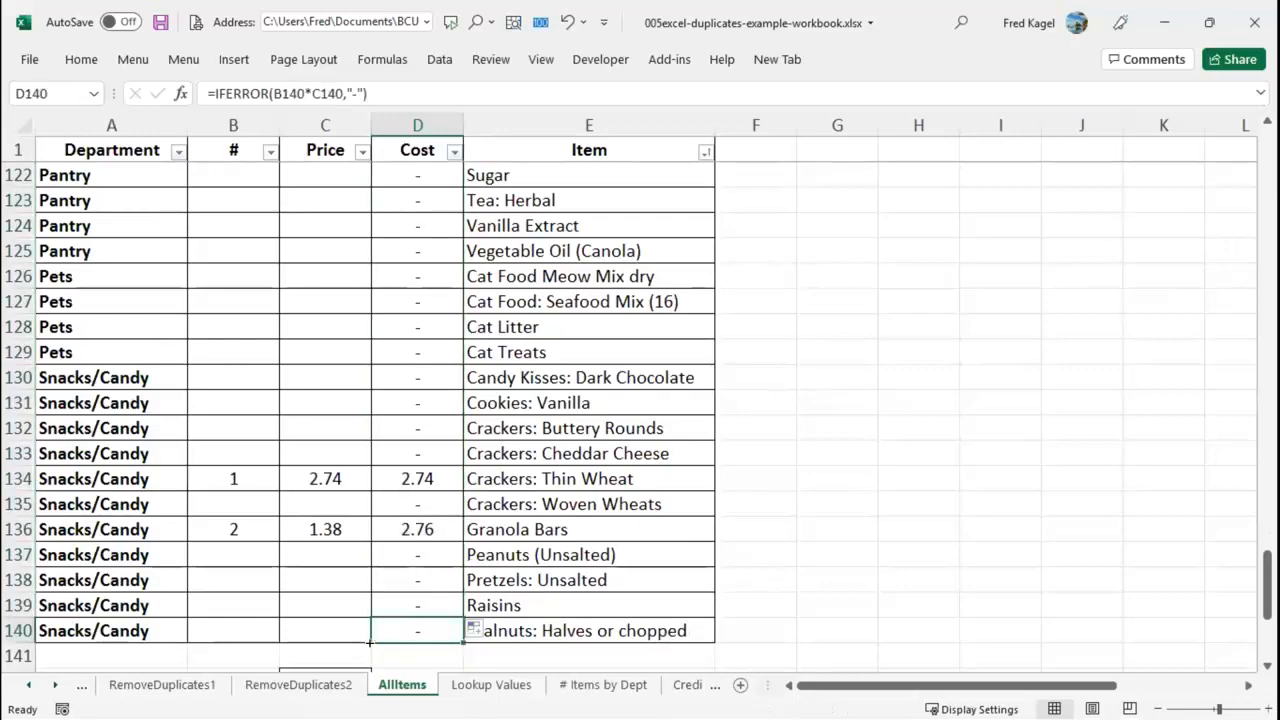
scroll(401, 411, "up", 18)
scroll(401, 411, "up", 20)
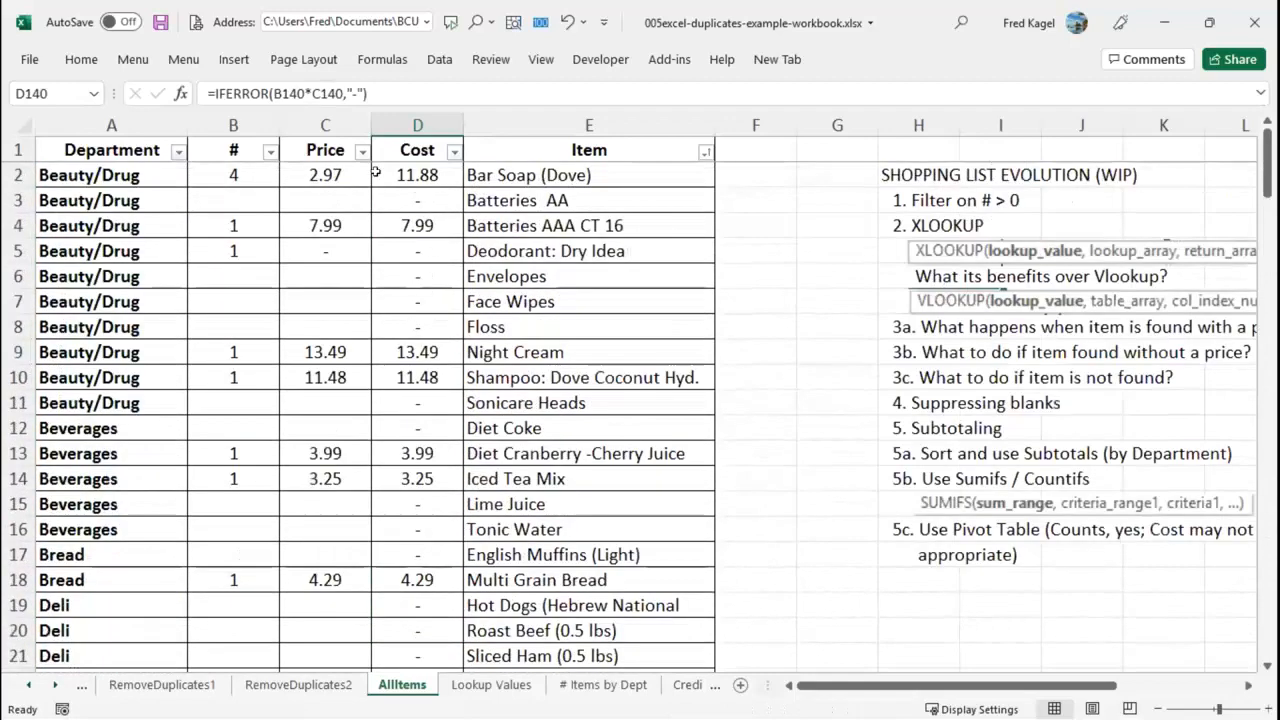
Copy the Cost formula in D2 and select the Cost column down to D140, but return to the first row and cancel the copy.
left_click(401, 173)
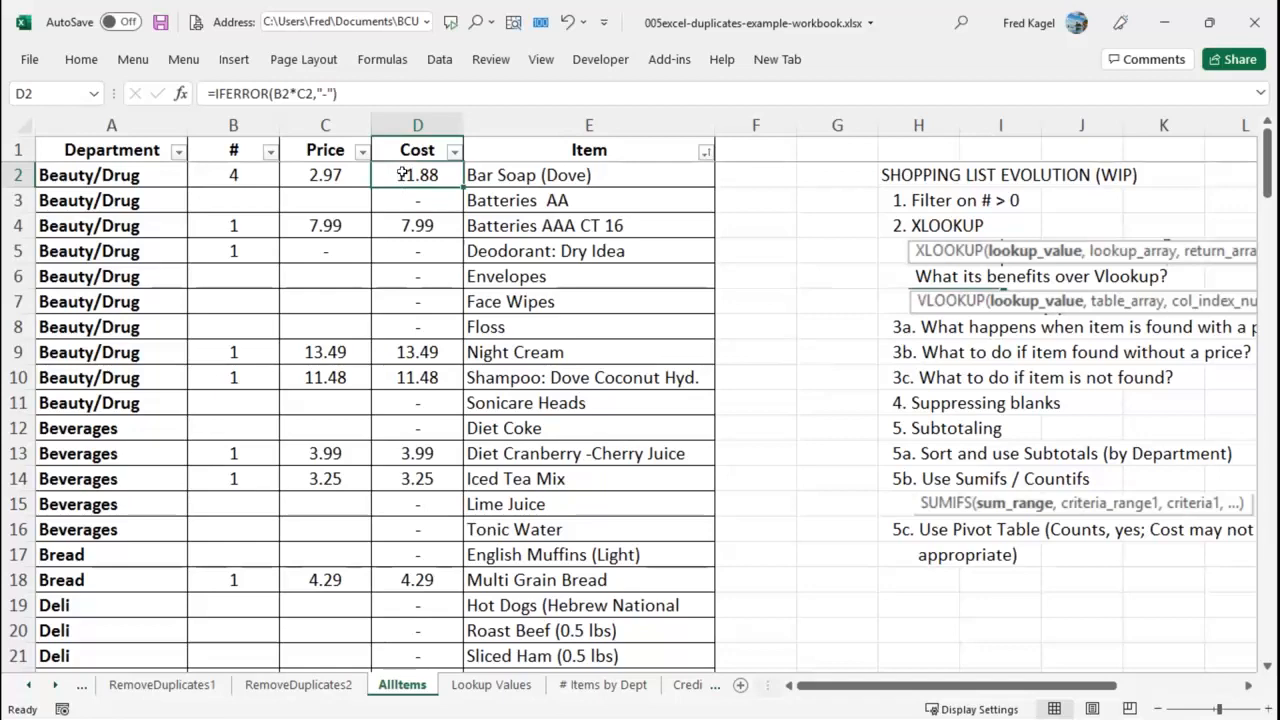
right_click(404, 172)
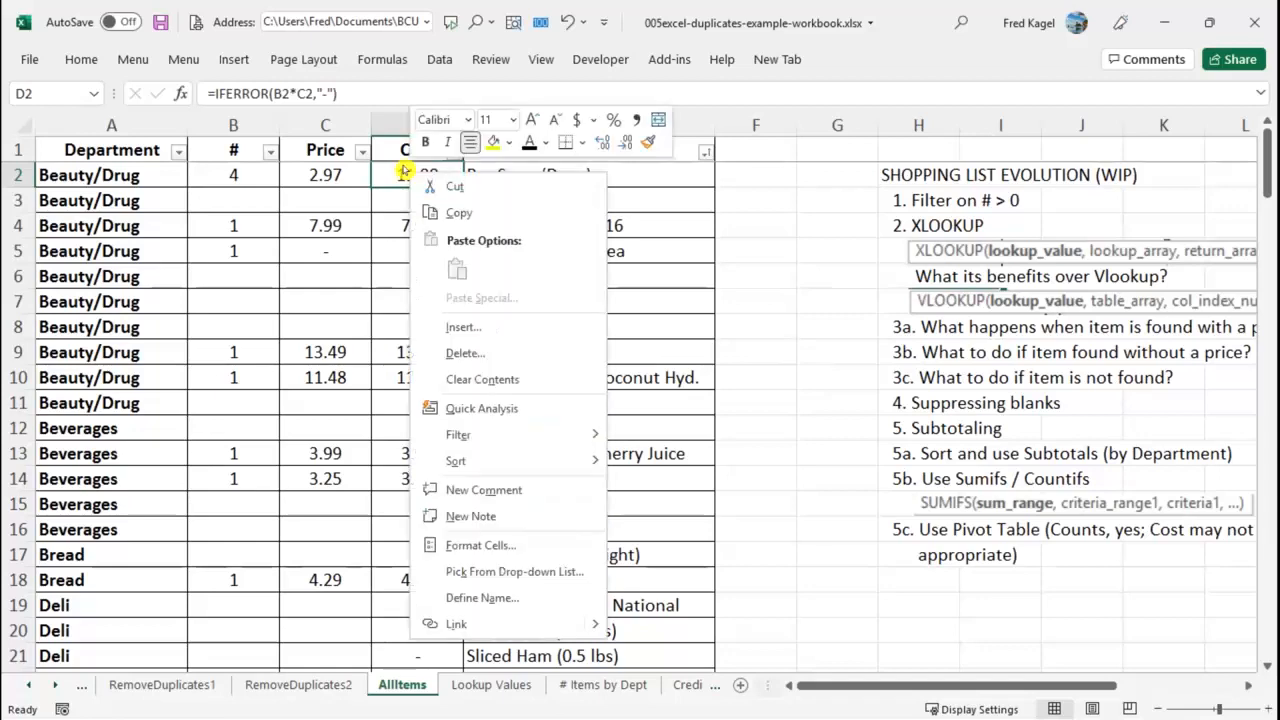
left_click(450, 212)
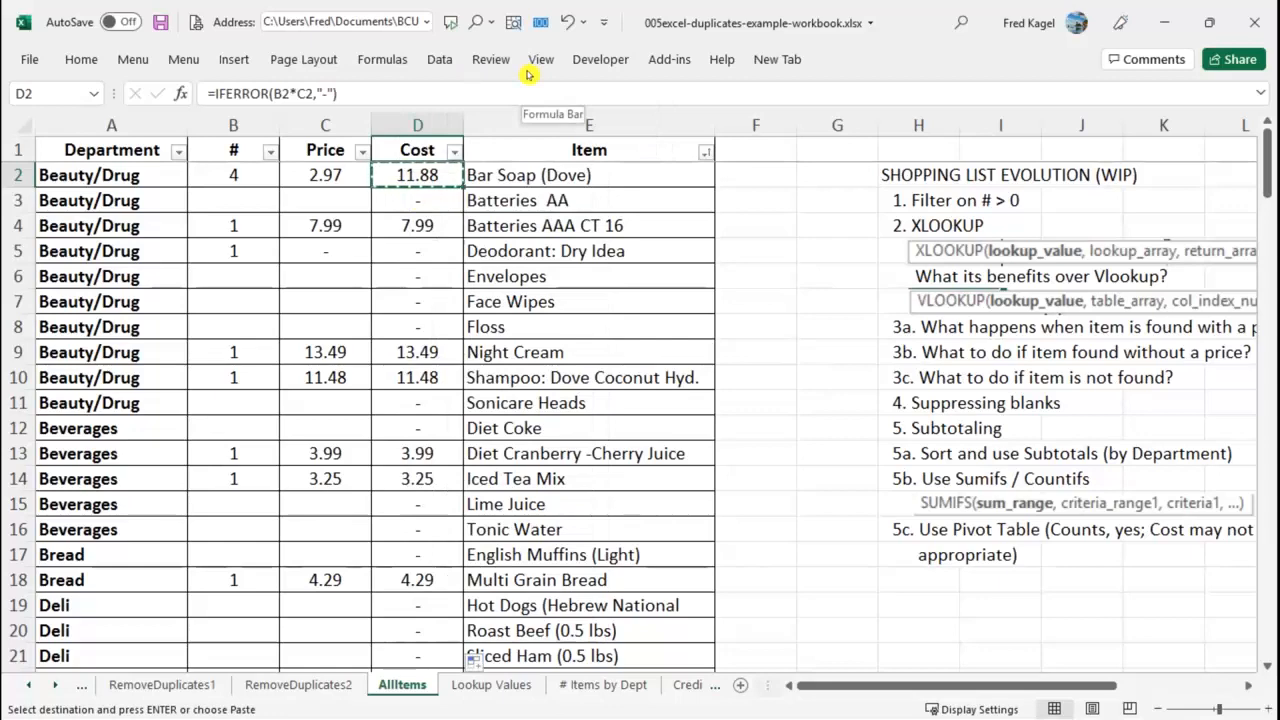
key("ctrl+shift+Down")
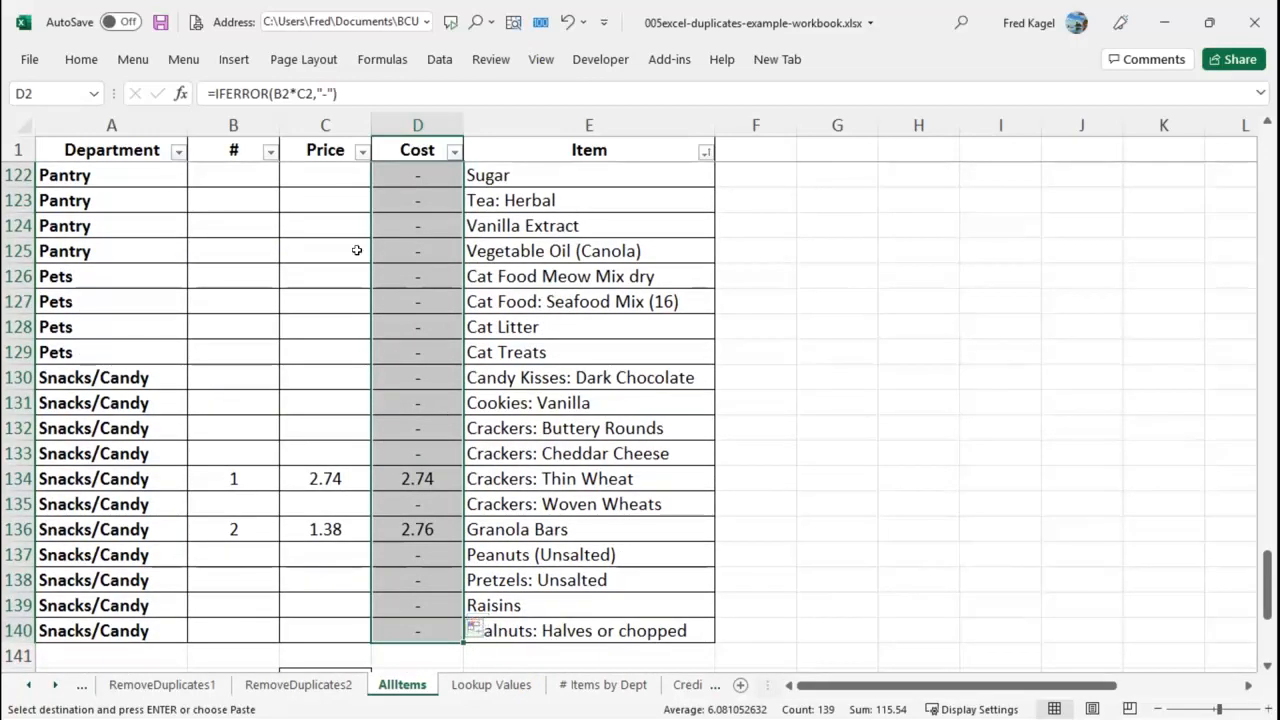
scroll(389, 207, "up", 11)
scroll(389, 207, "up", 20)
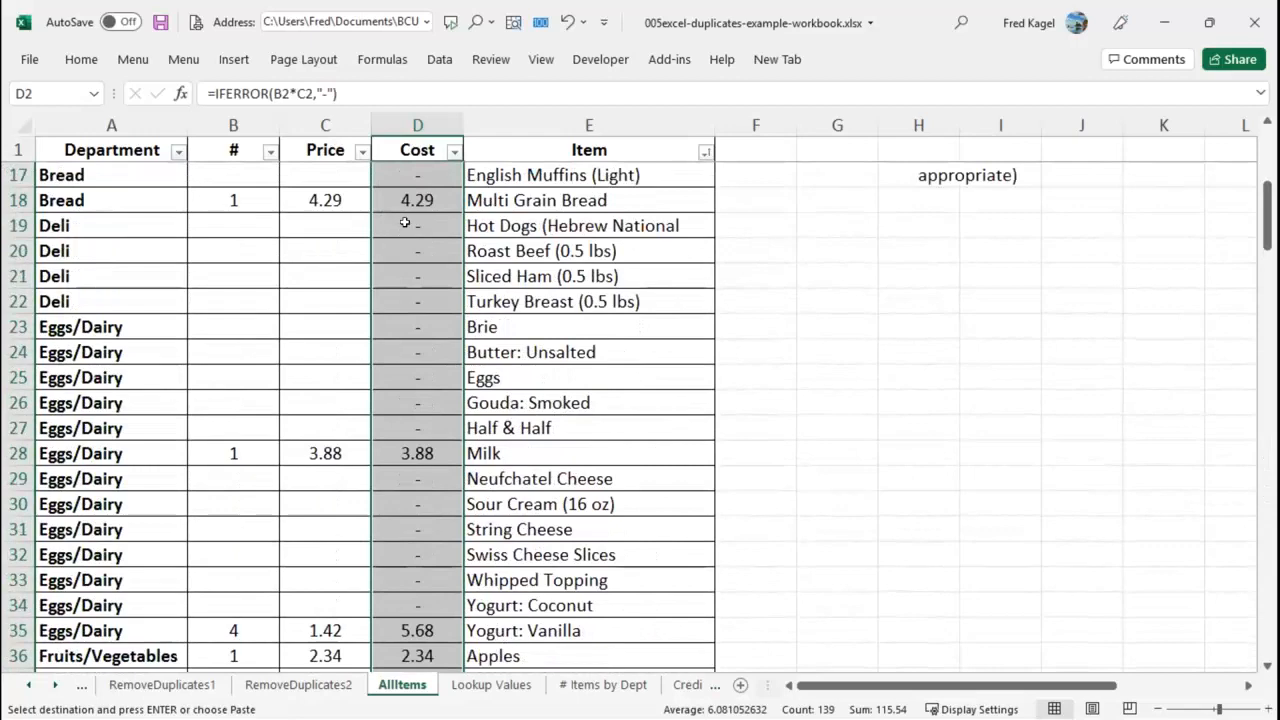
key("ctrl+Home")
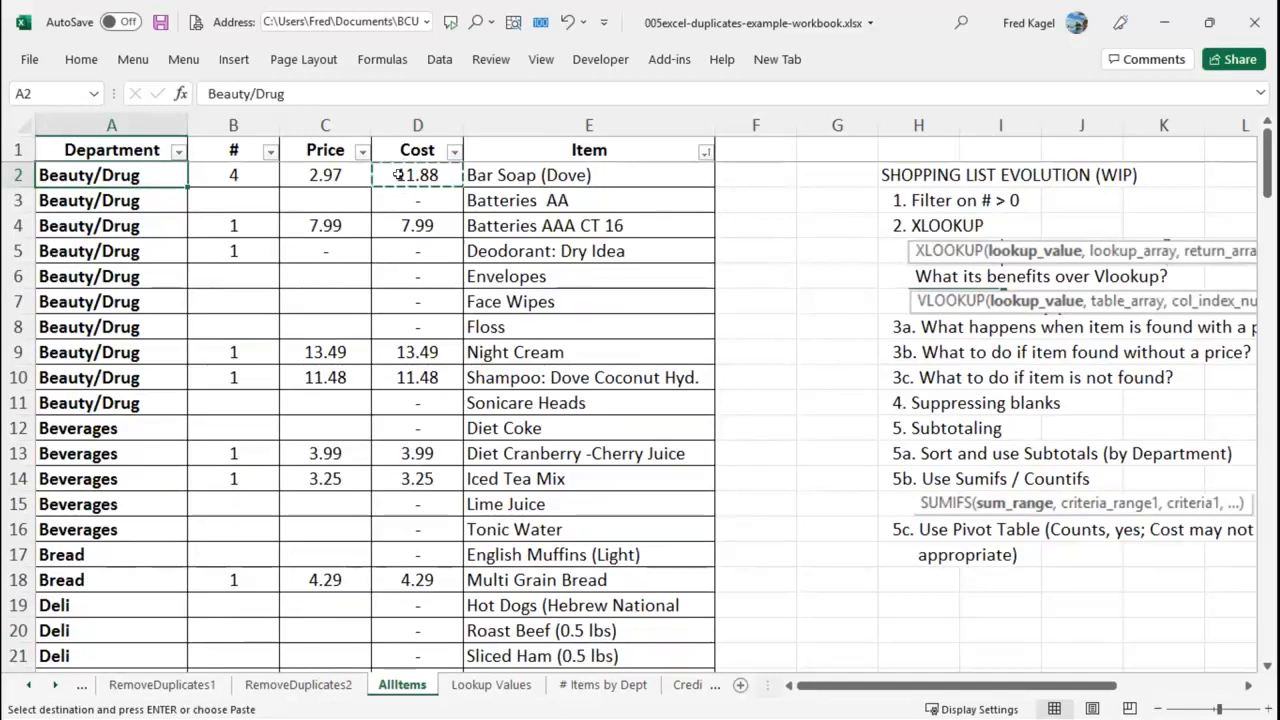
key("shift+Right")
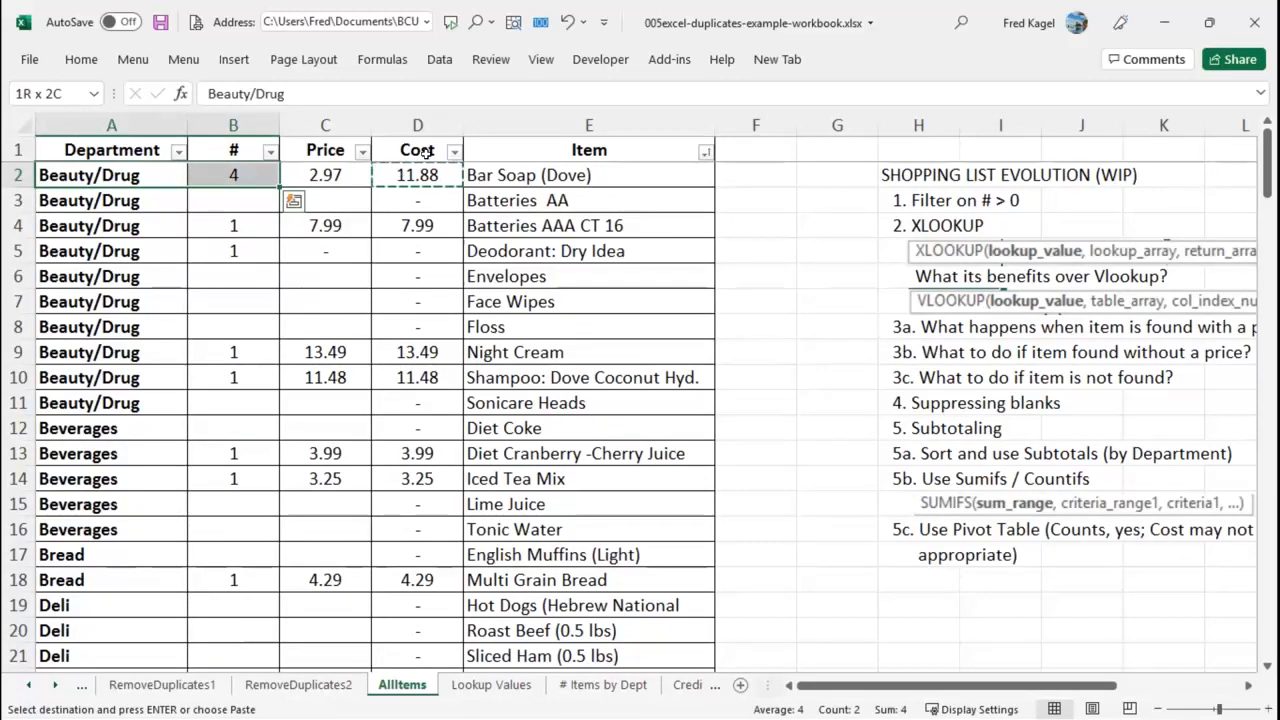
key("Escape")
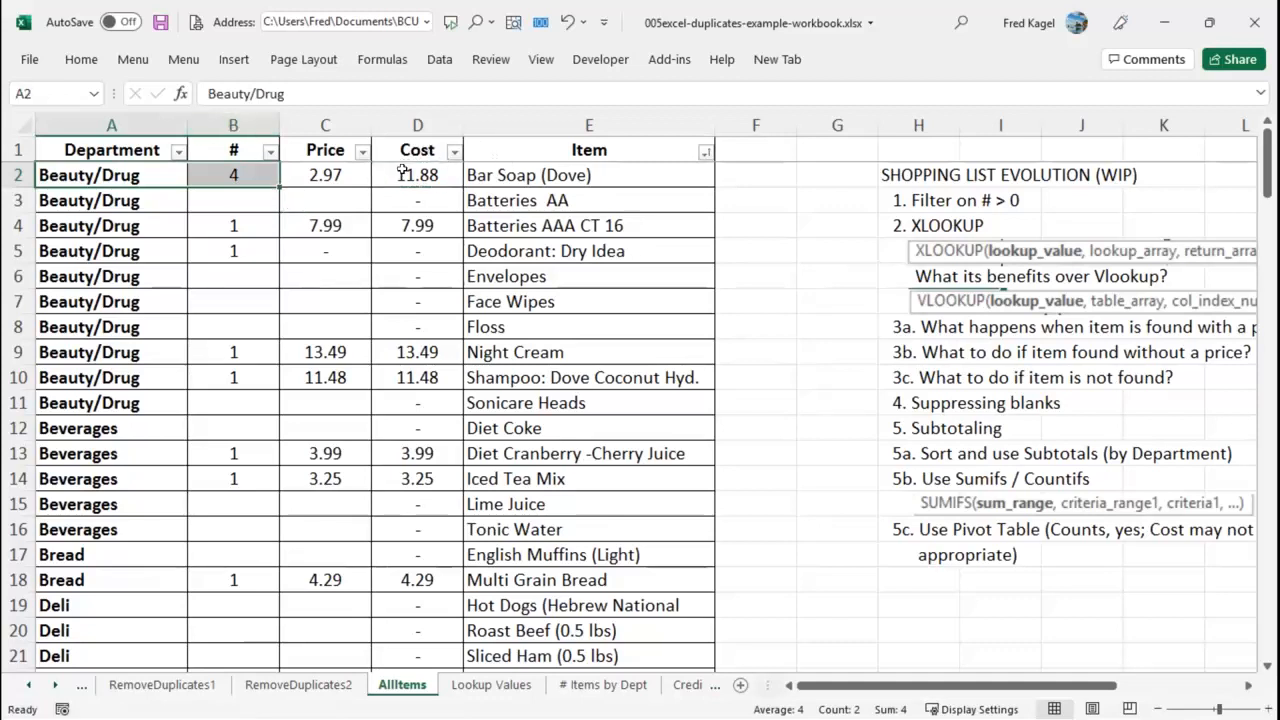
Select the Cost column range D2:D140 by extending the selection from D2 down to the last list row.
left_click(402, 172)
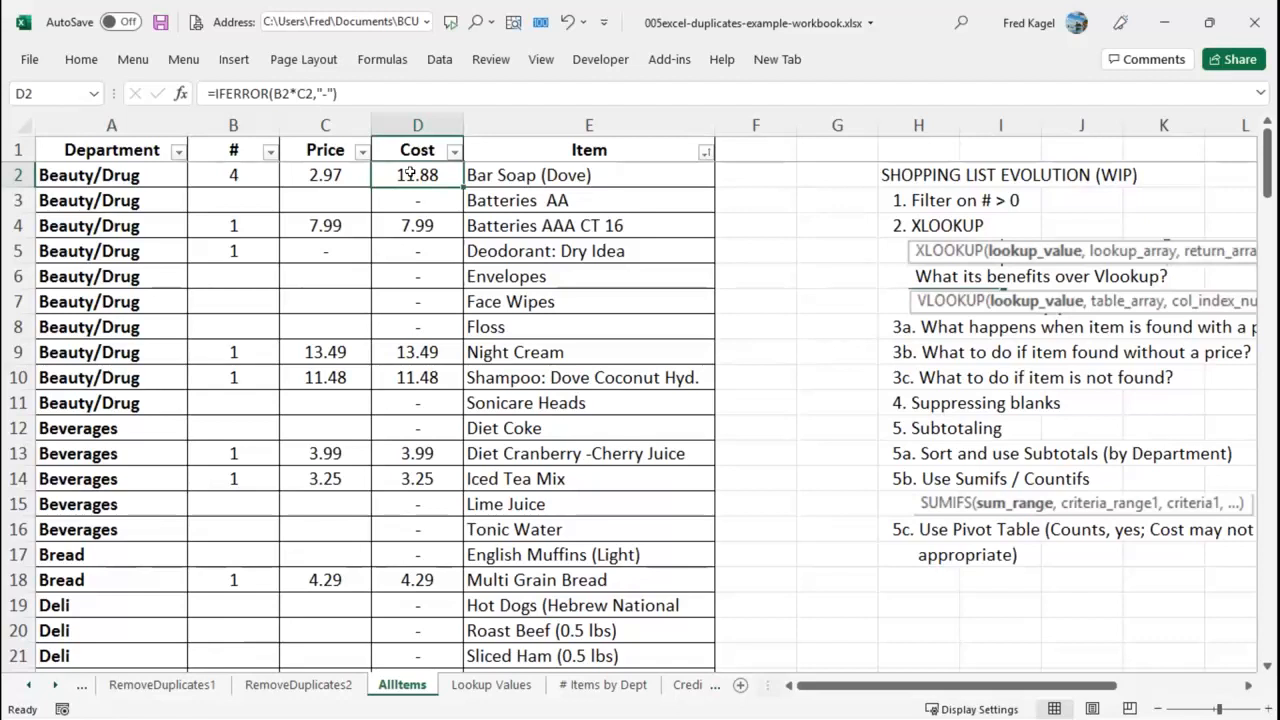
key("shift+Right")
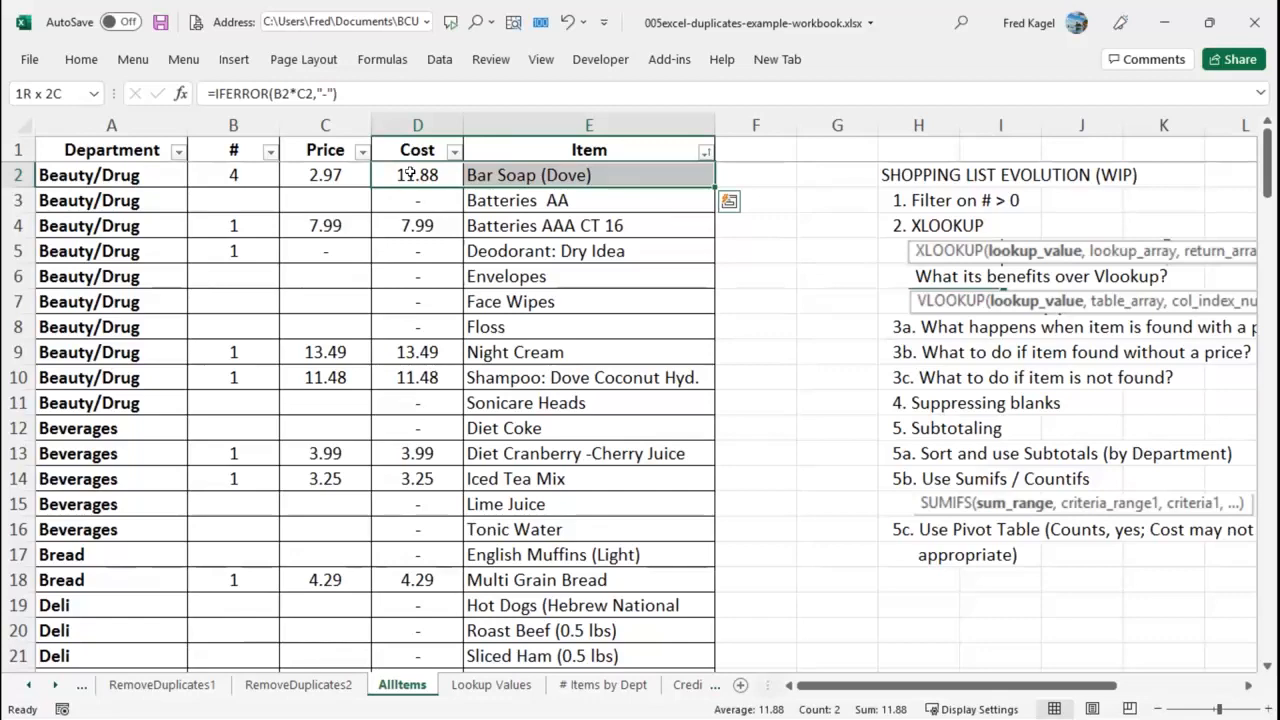
key("End")
key("shift+Down")
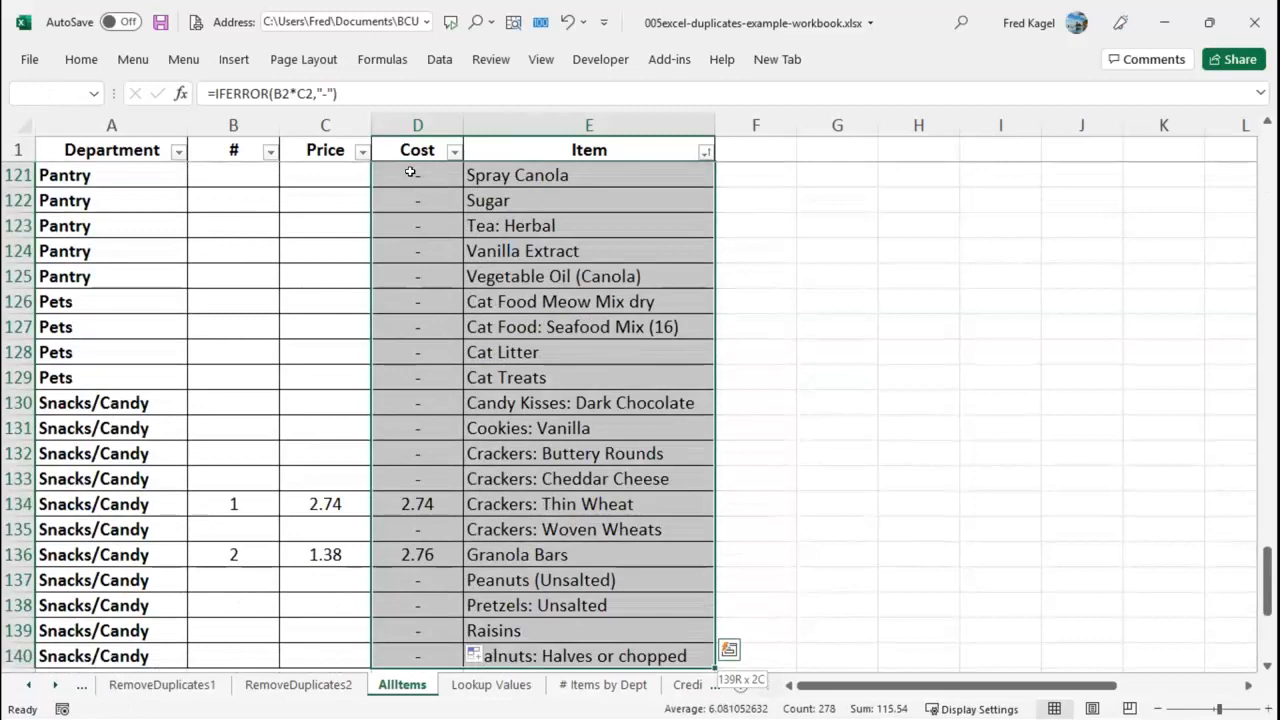
key("shift+Left")
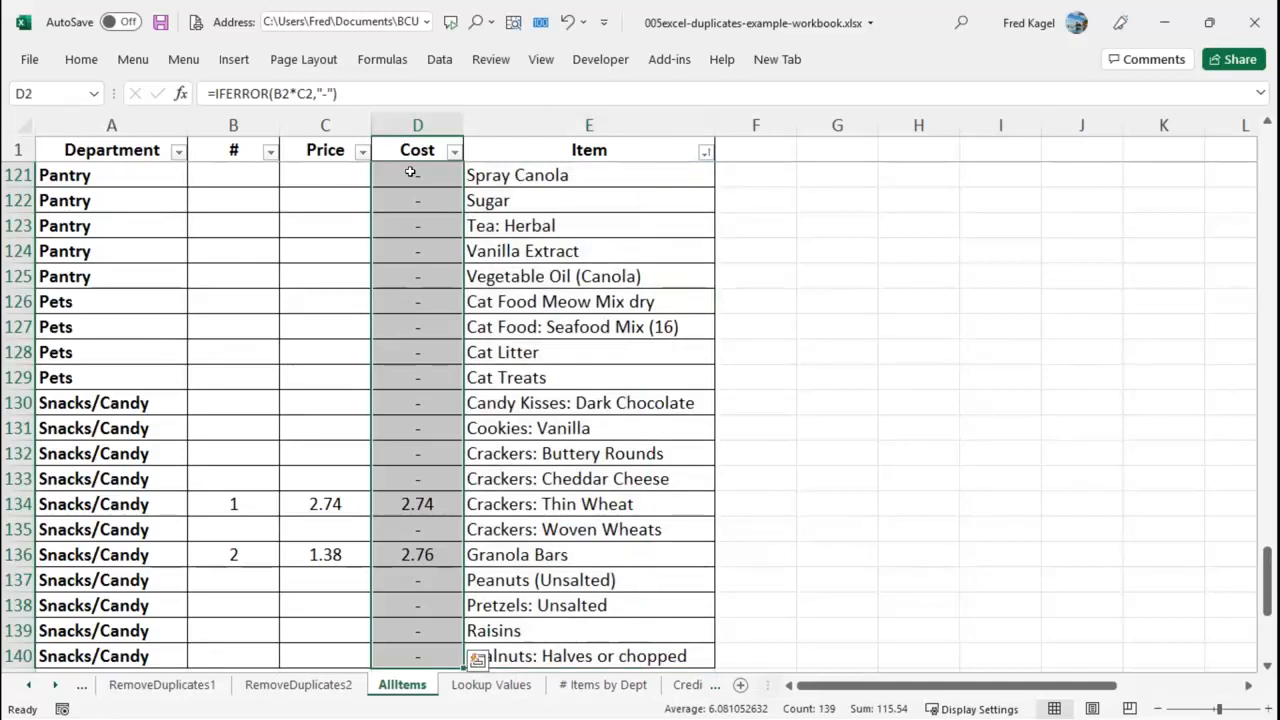
Return to the first Cost cell, copy its formula from D2, and jump down to the last list row, D140.
scroll(410, 172, "up", 1)
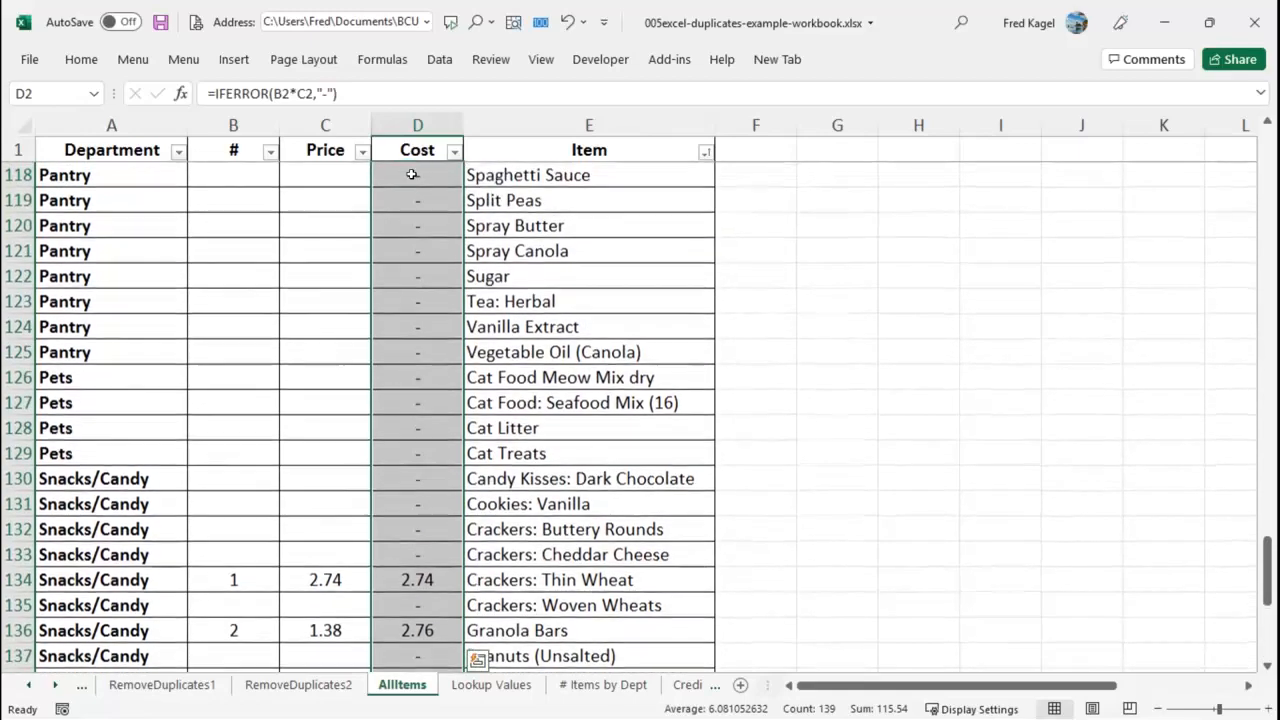
scroll(410, 172, "down", 2)
left_click(418, 176)
scroll(418, 176, "up", 16)
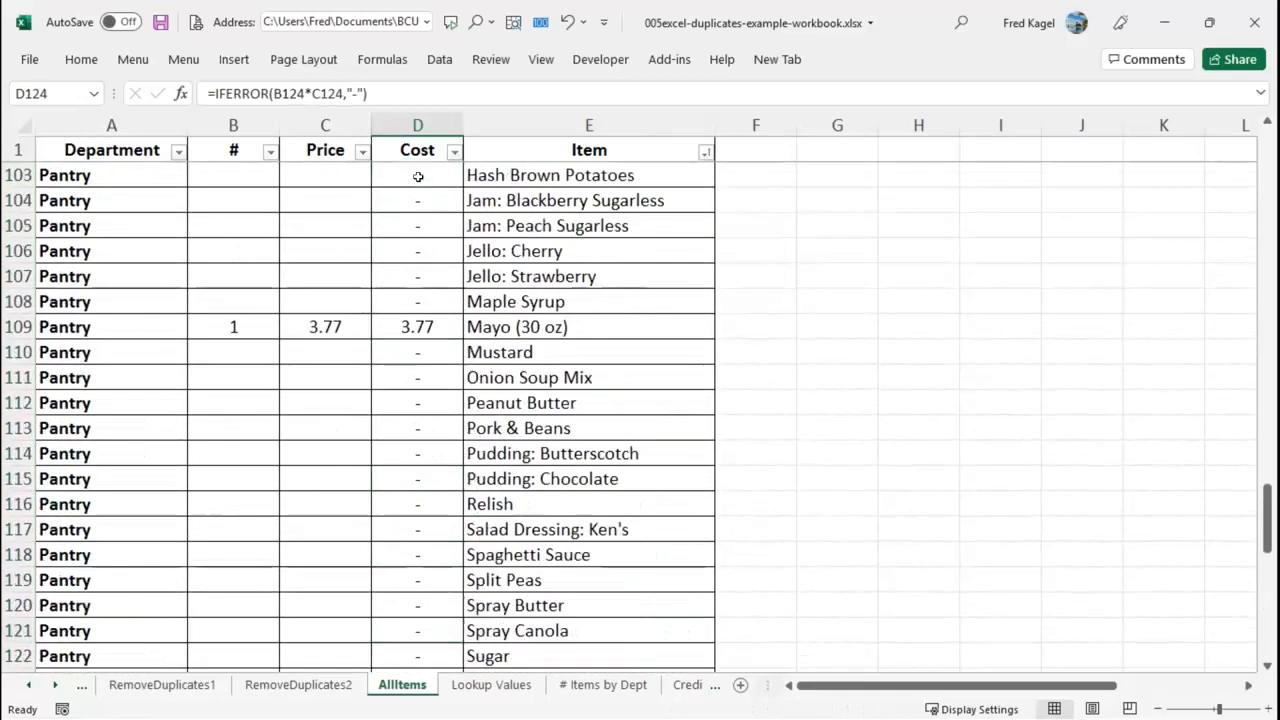
scroll(418, 176, "up", 20)
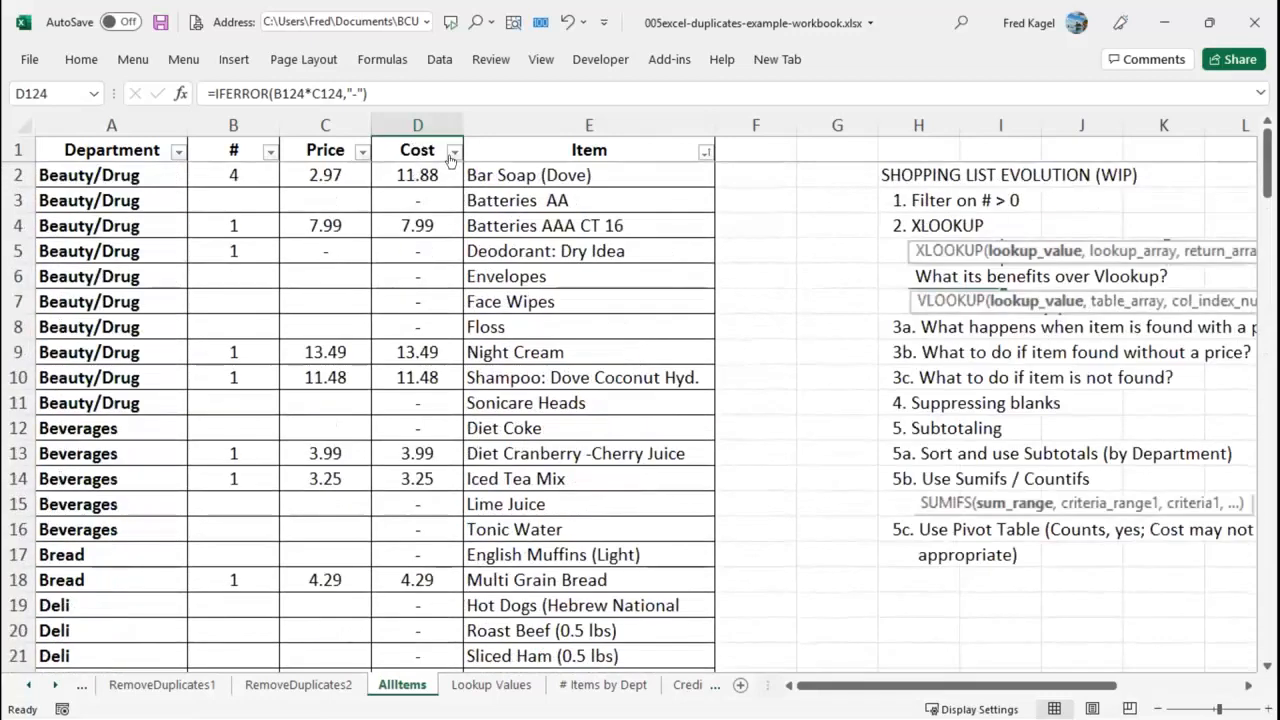
left_click(430, 164)
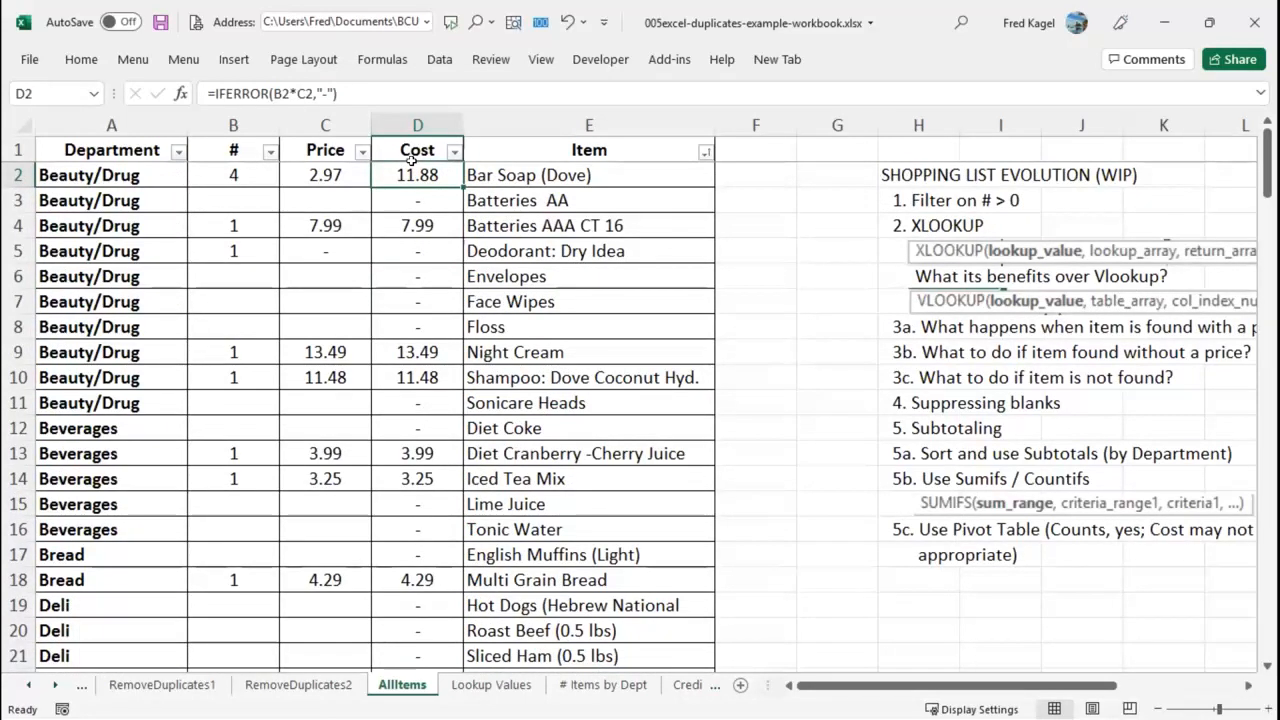
right_click(395, 174)
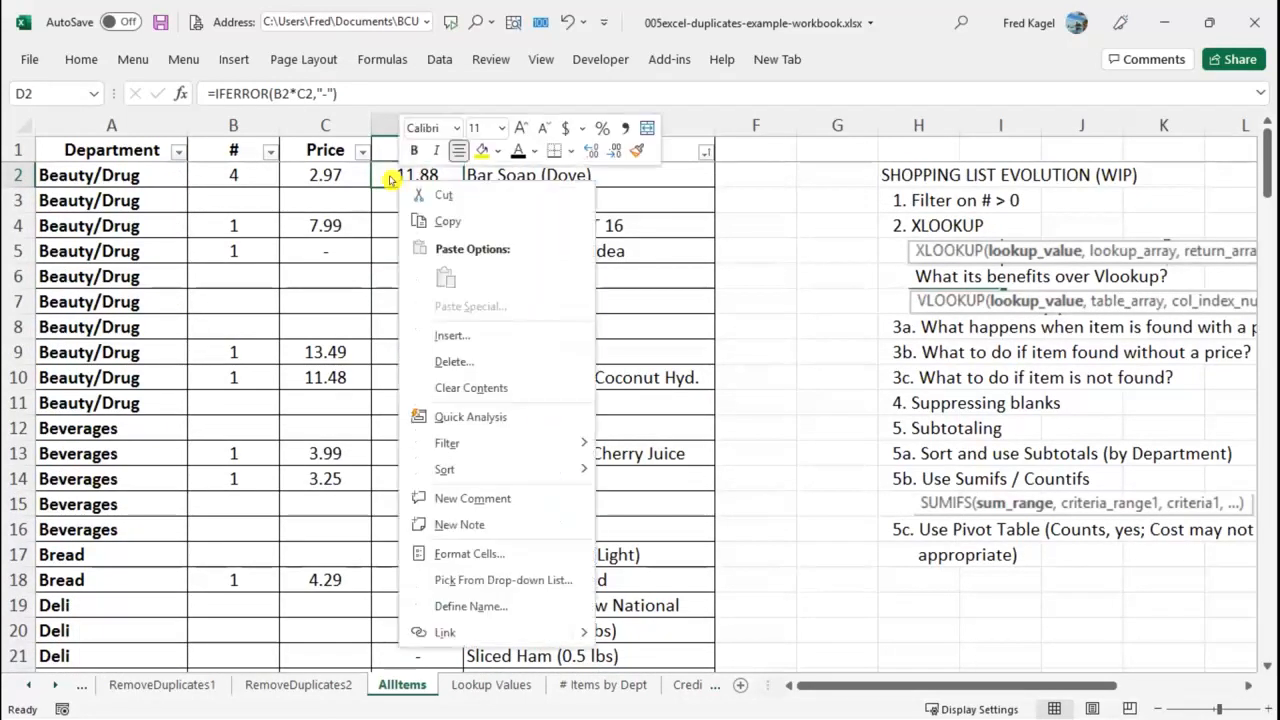
left_click(420, 222)
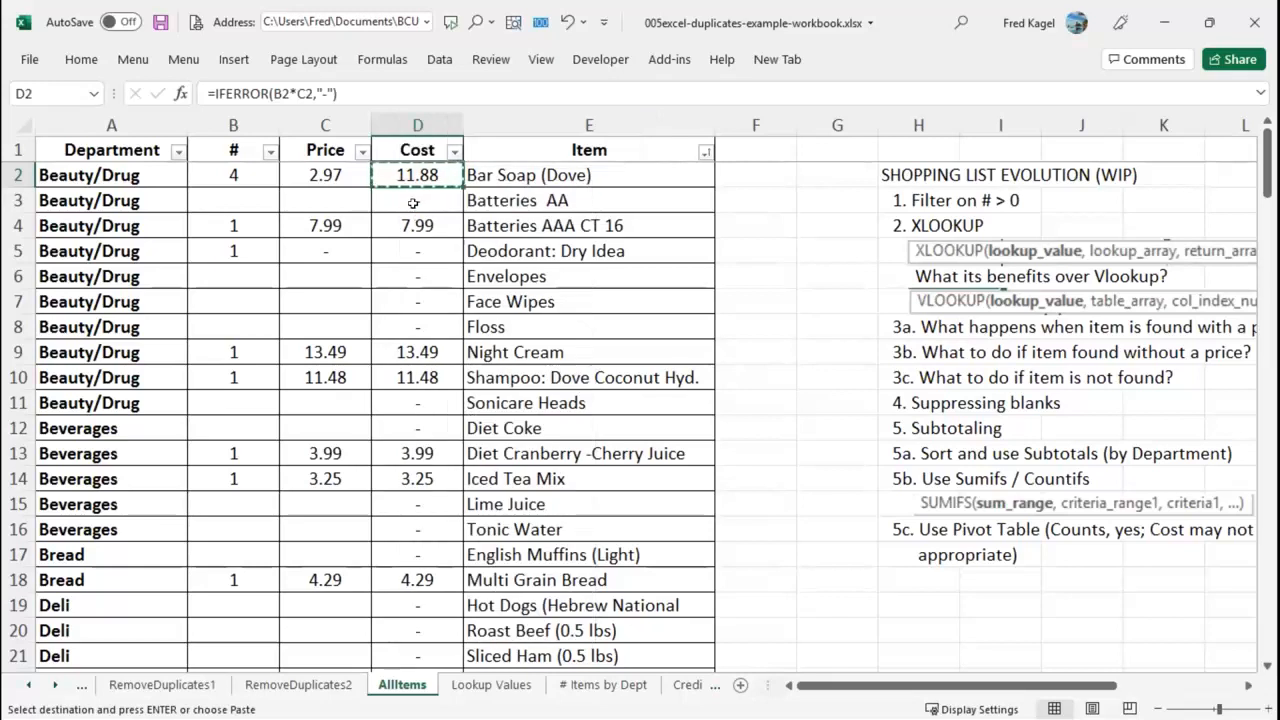
key("Down")
key("Down")
key("Down")
key("Down")
key("Down")
key("Down")
key("Down")
key("Down")
key("Down")
key("Down")
key("Down")
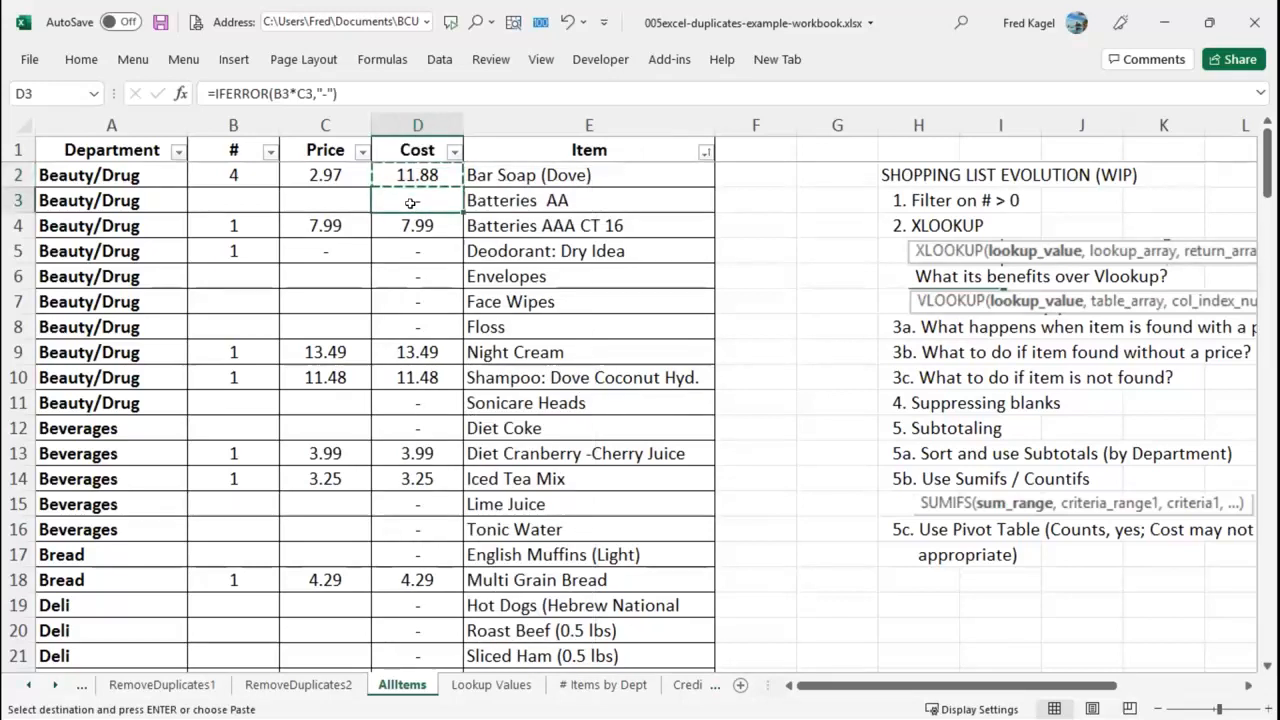
key("ctrl+Down")
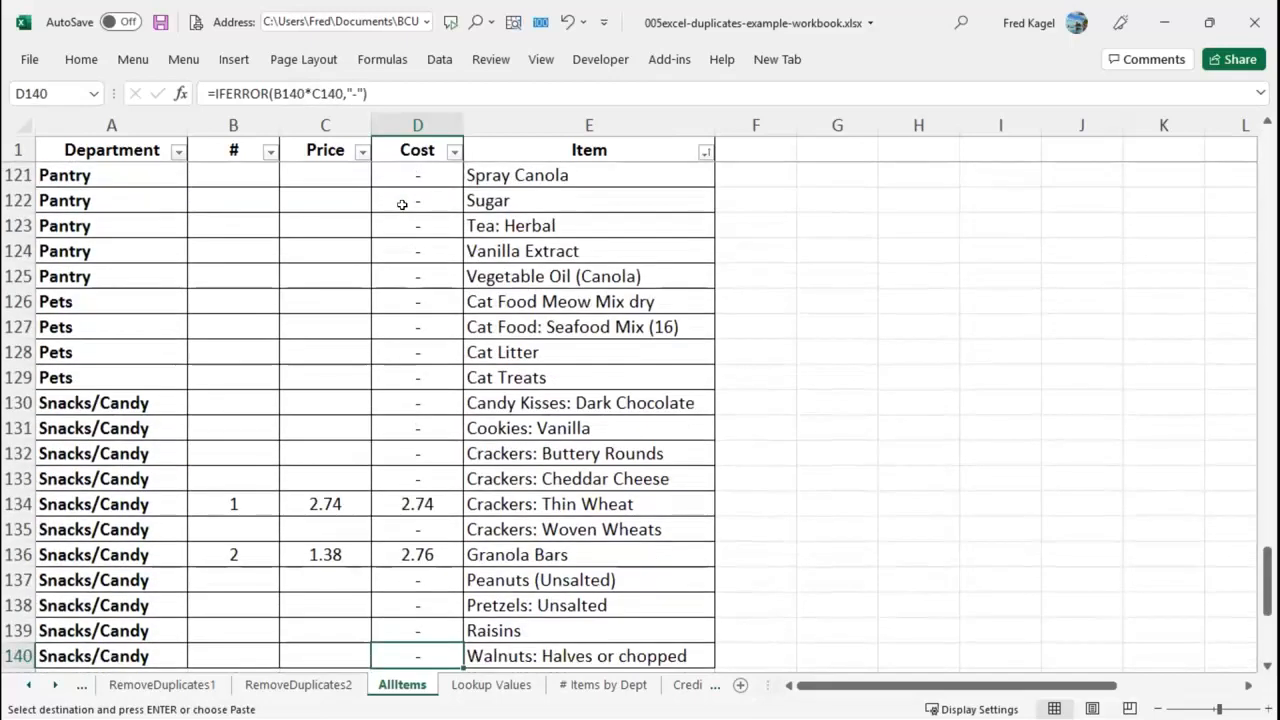
Move from D140 back up to the first row of the list and cancel the pending copy of D2.
key("Down")
key("Up")
key("Up")
key("Up")
key("Up")
key("Up")
key("Up")
key("Down")
key("Down")
key("Down")
key("Down")
key("Down")
key("Up")
key("Up")
key("Up")
key("Up")
key("Up")
key("Up")
key("Up")
key("Up")
key("Up")
key("Up")
key("Up")
key("Up")
key("Up")
key("Up")
key("Up")
key("Up")
key("Up")
key("Up")
key("Up")
key("Up")
key("Up")
key("Up")
key("Up")
key("Up")
key("Up")
key("Up")
key("Up")
key("Up")
key("Up")
key("Up")
key("Up")
key("Up")
key("Up")
key("Up")
key("Up")
key("Up")
scroll(294, 248, "up", 2)
key("Left")
key("Left")
key("Left")
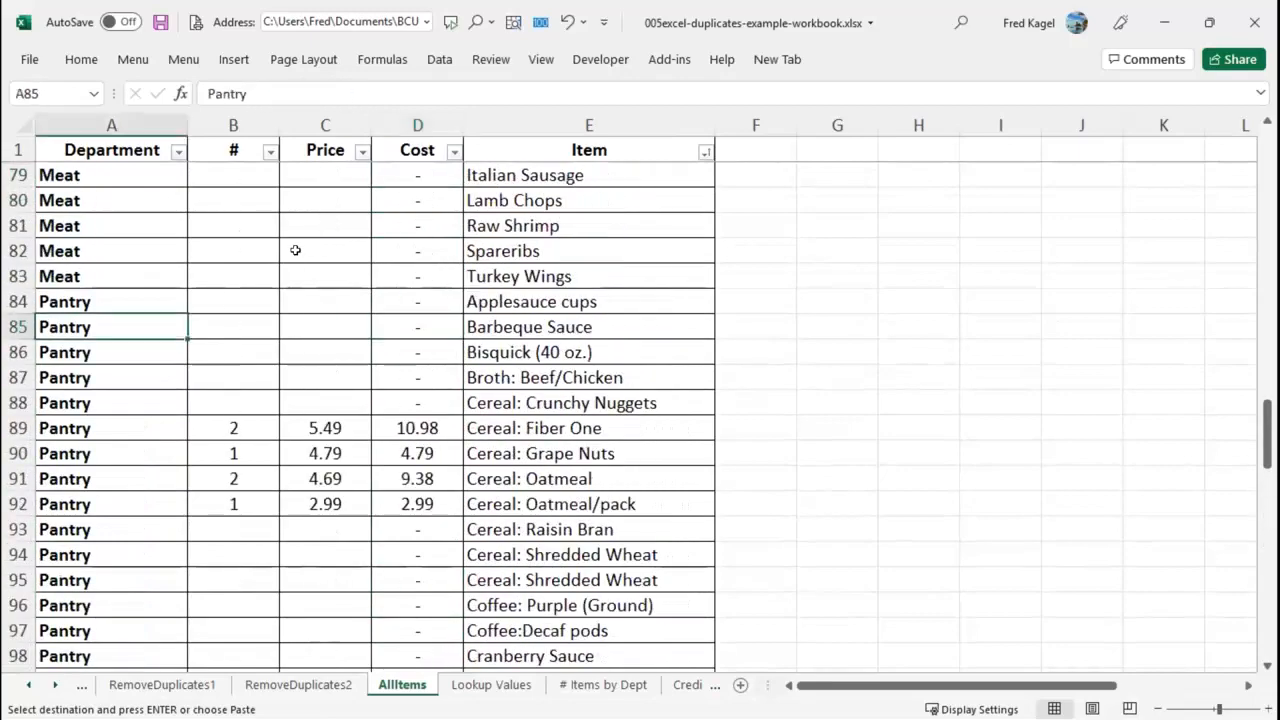
scroll(295, 250, "up", 20)
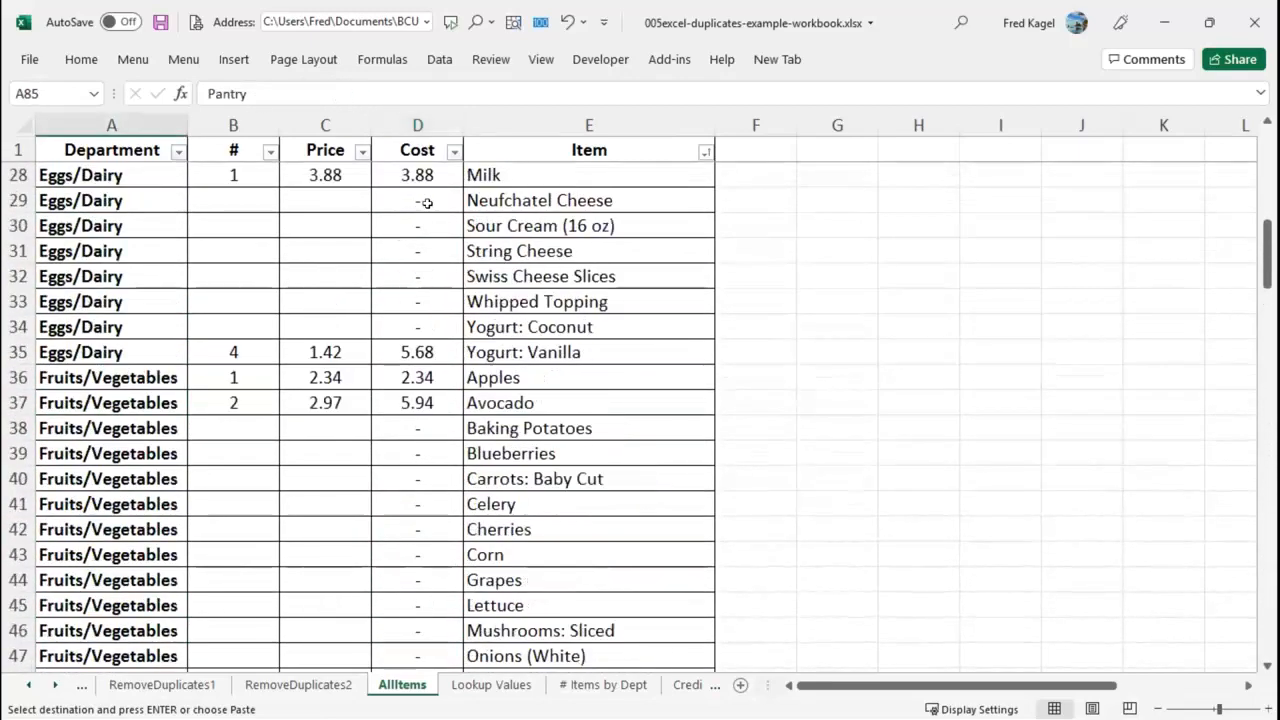
scroll(430, 200, "up", 1)
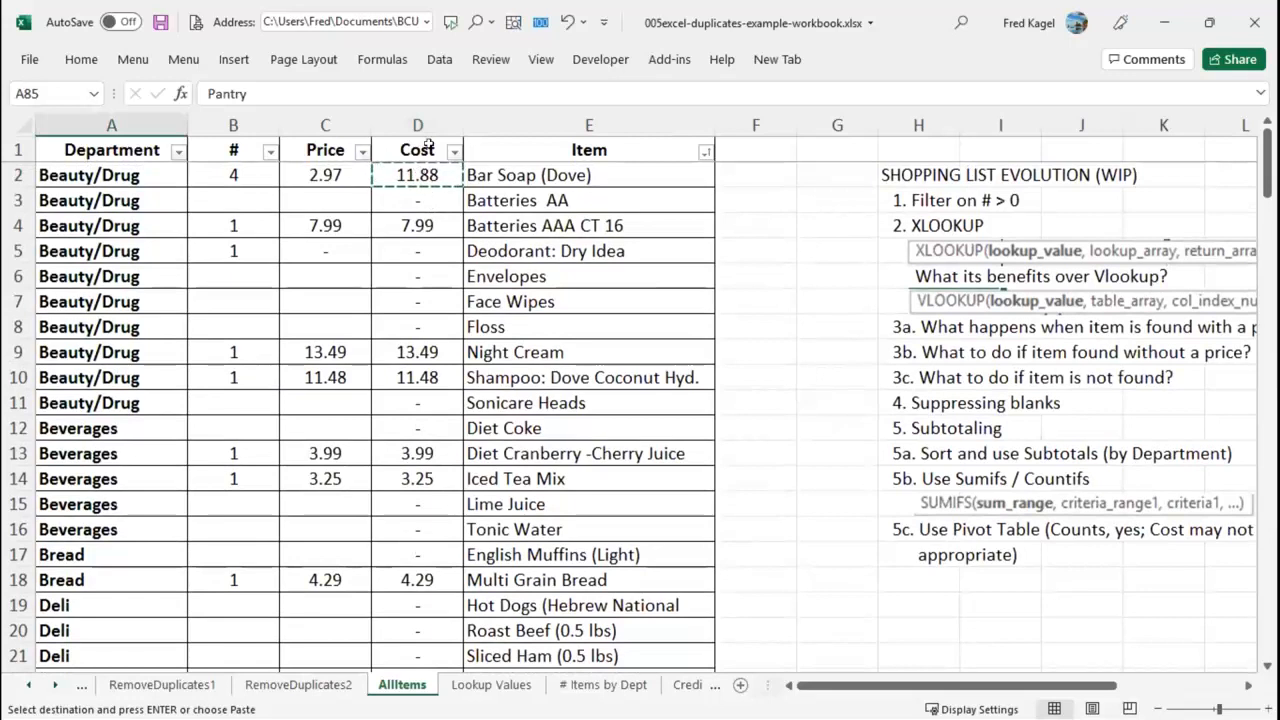
key("Escape")
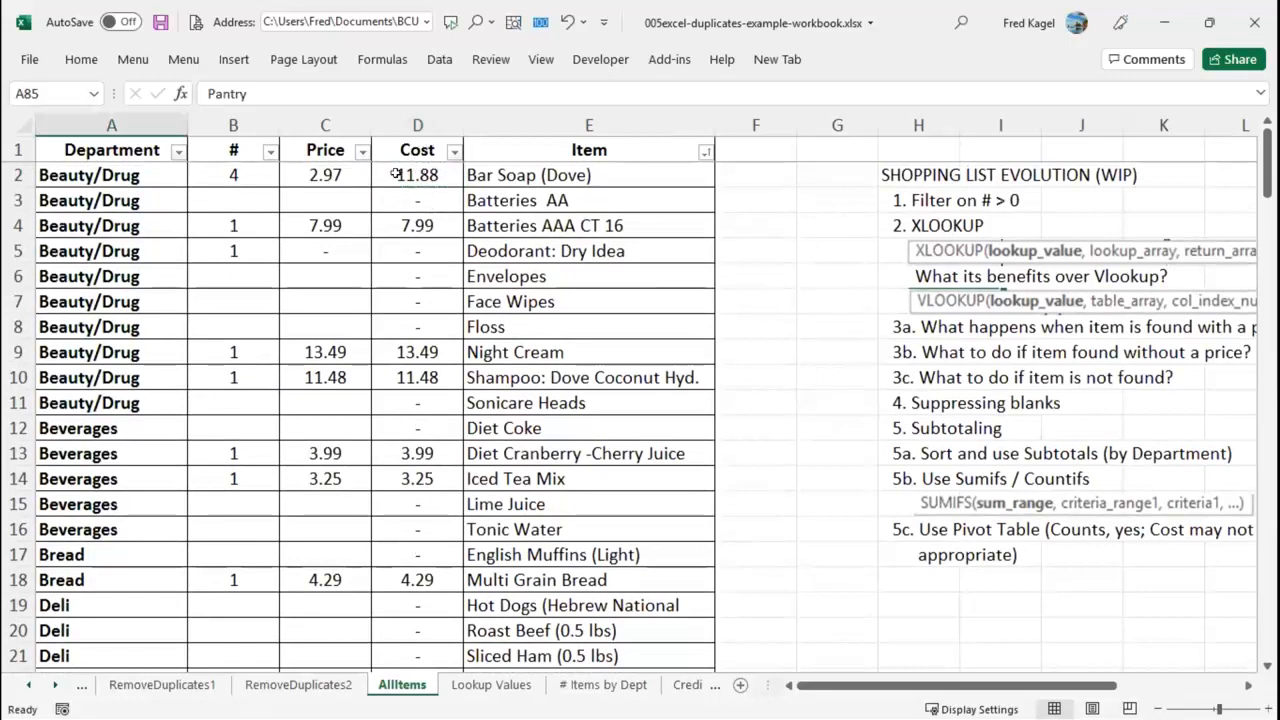
Select the Cost column from D2, extend the selection past the list to D146, and trim it back to D140.
left_click(397, 172)
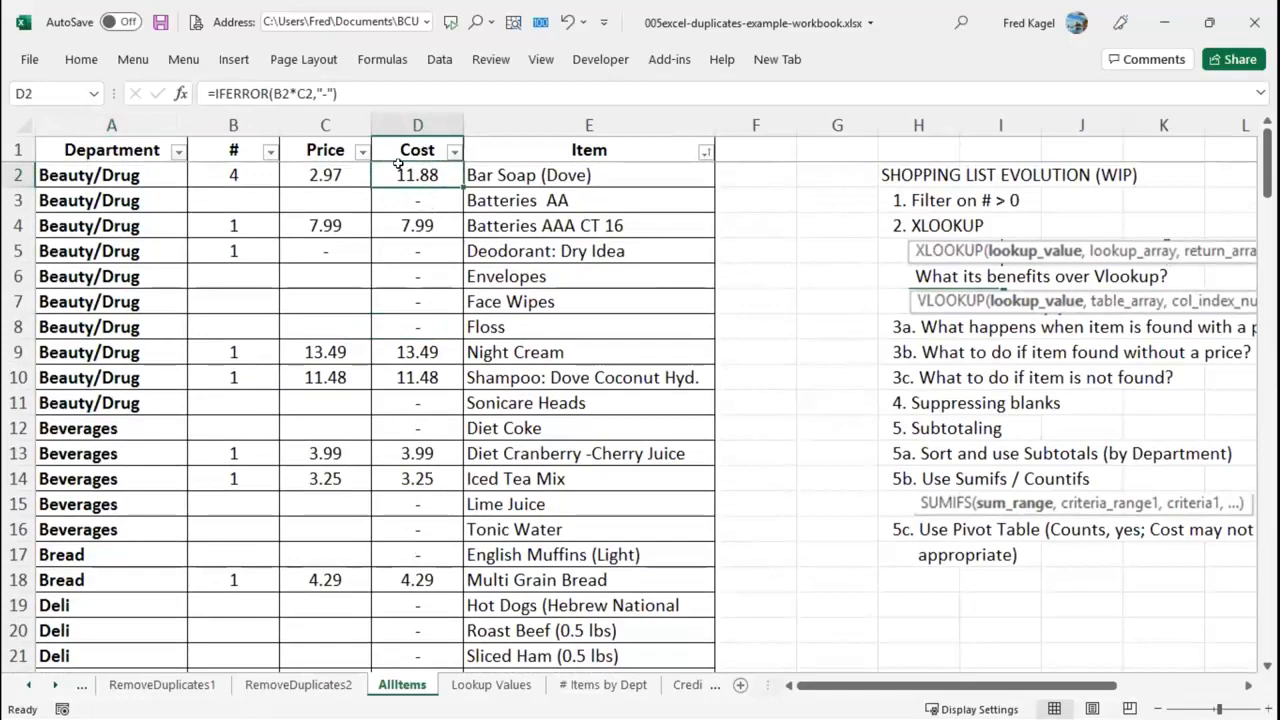
key("ctrl+shift+Down")
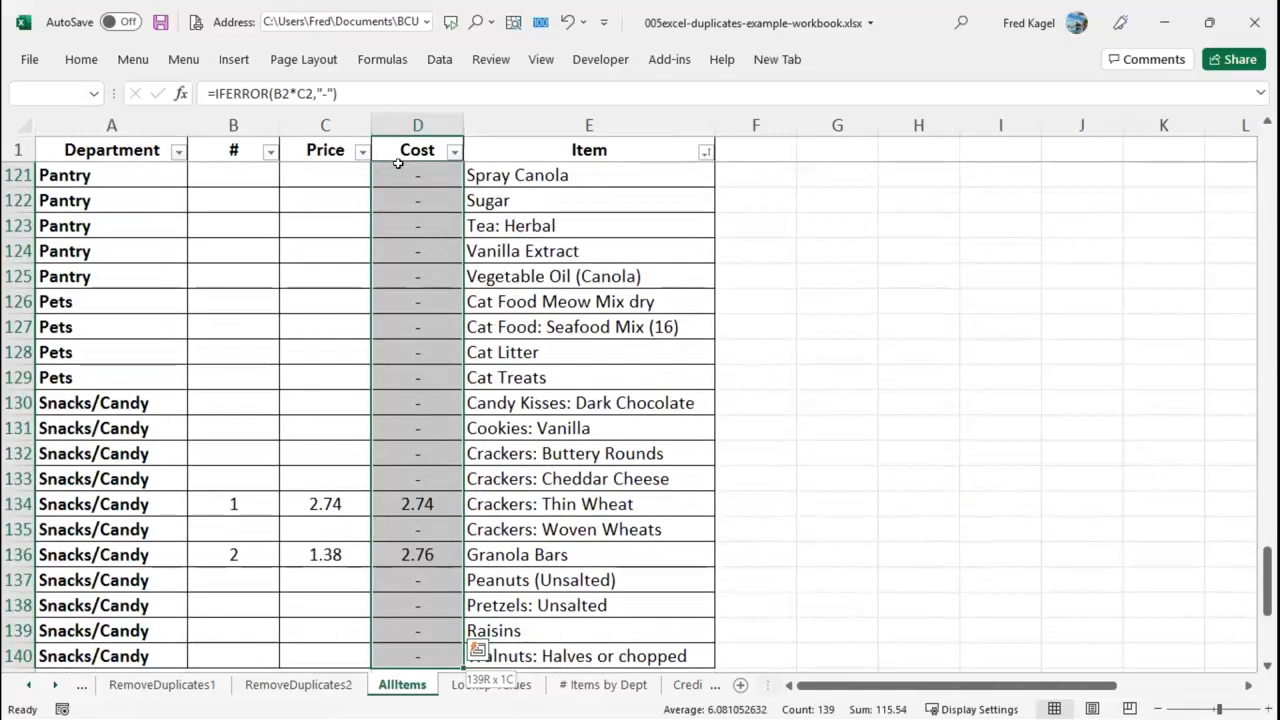
key("shift+Down")
key("shift+Down")
key("shift+Down")
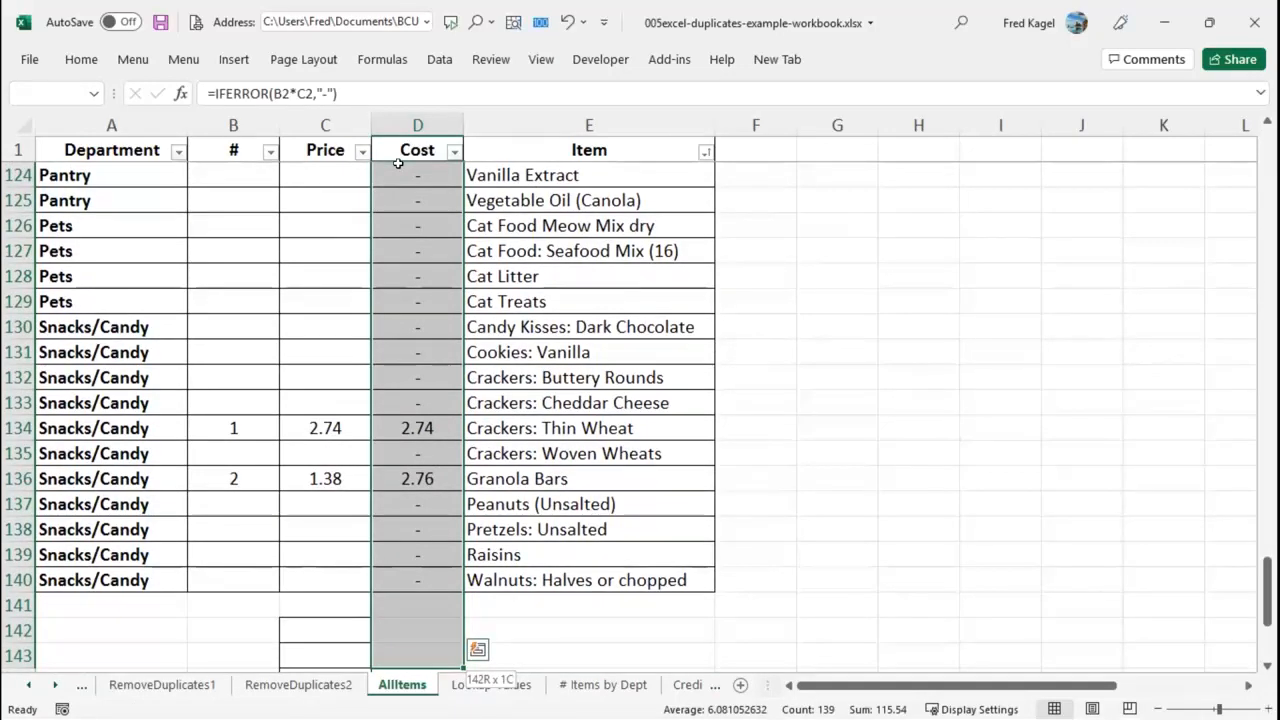
key("shift+Down")
key("shift+Down")
key("shift+Down")
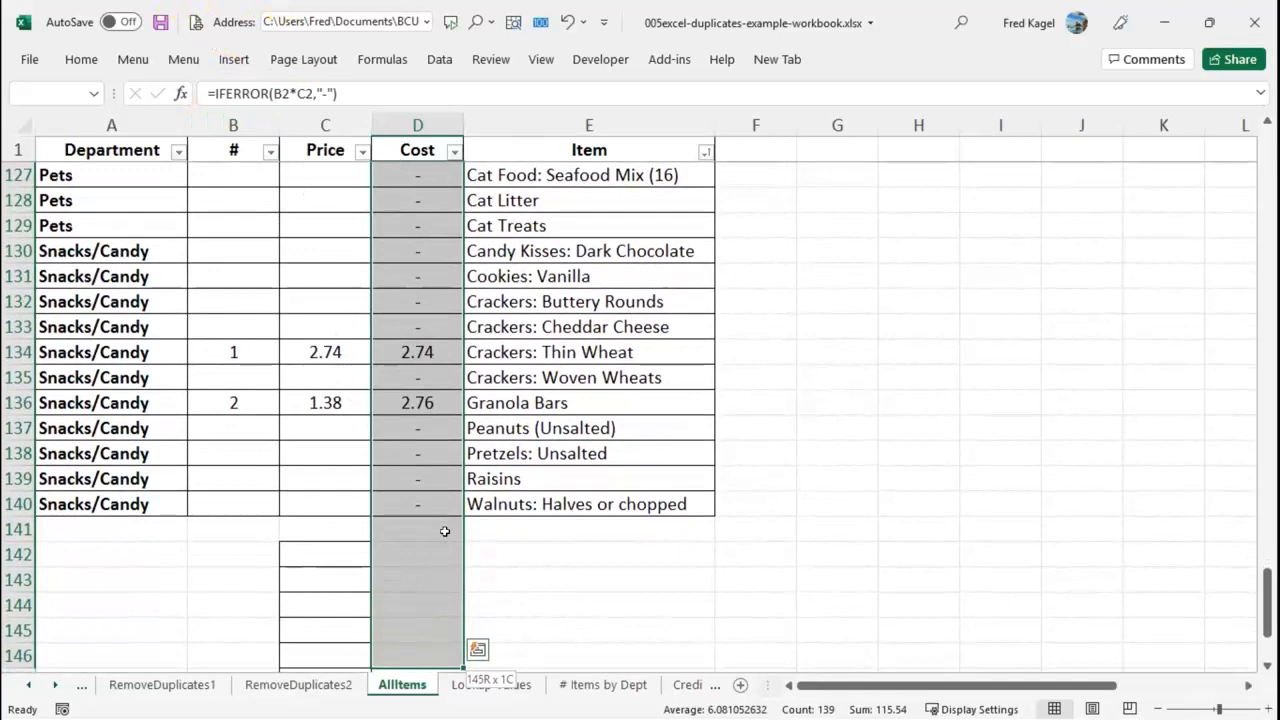
left_click(396, 502, "shift")
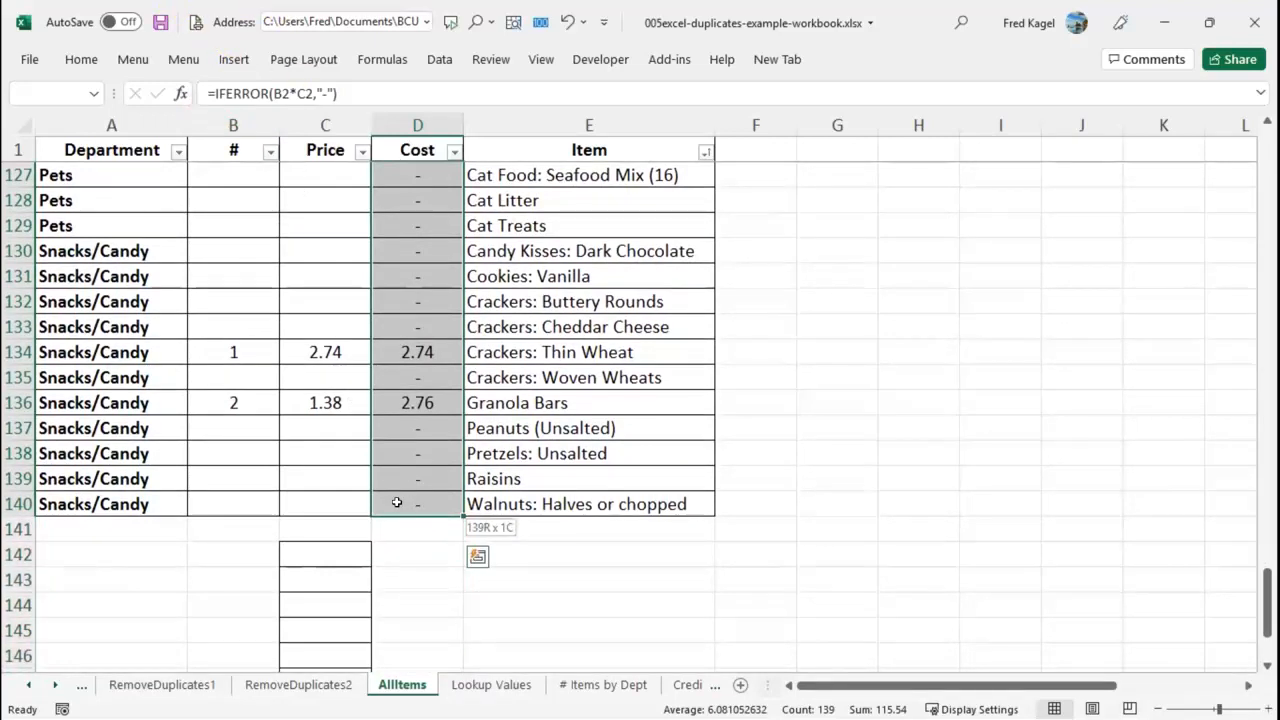
Shrink the Cost selection's lower end to D136 and to D127, extending it back to D140 each time.
left_click(389, 399, "shift")
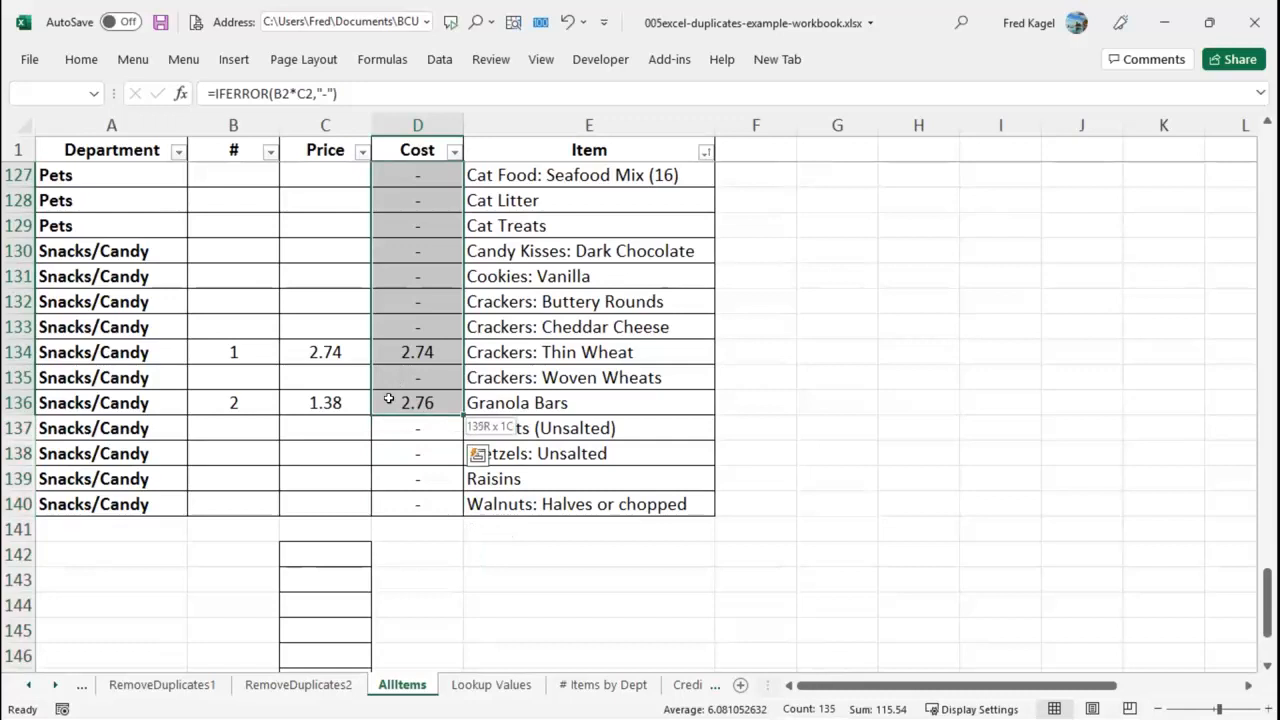
left_click(418, 501, "shift")
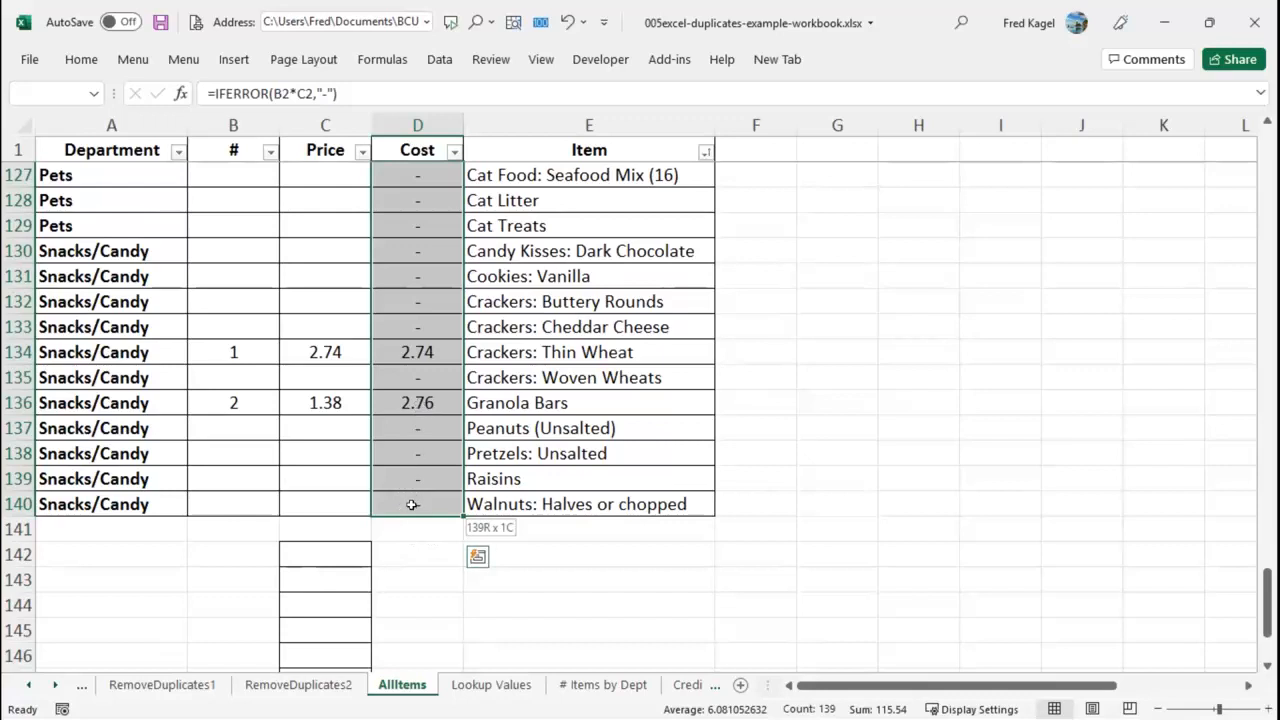
left_click_drag(411, 501, 402, 172)
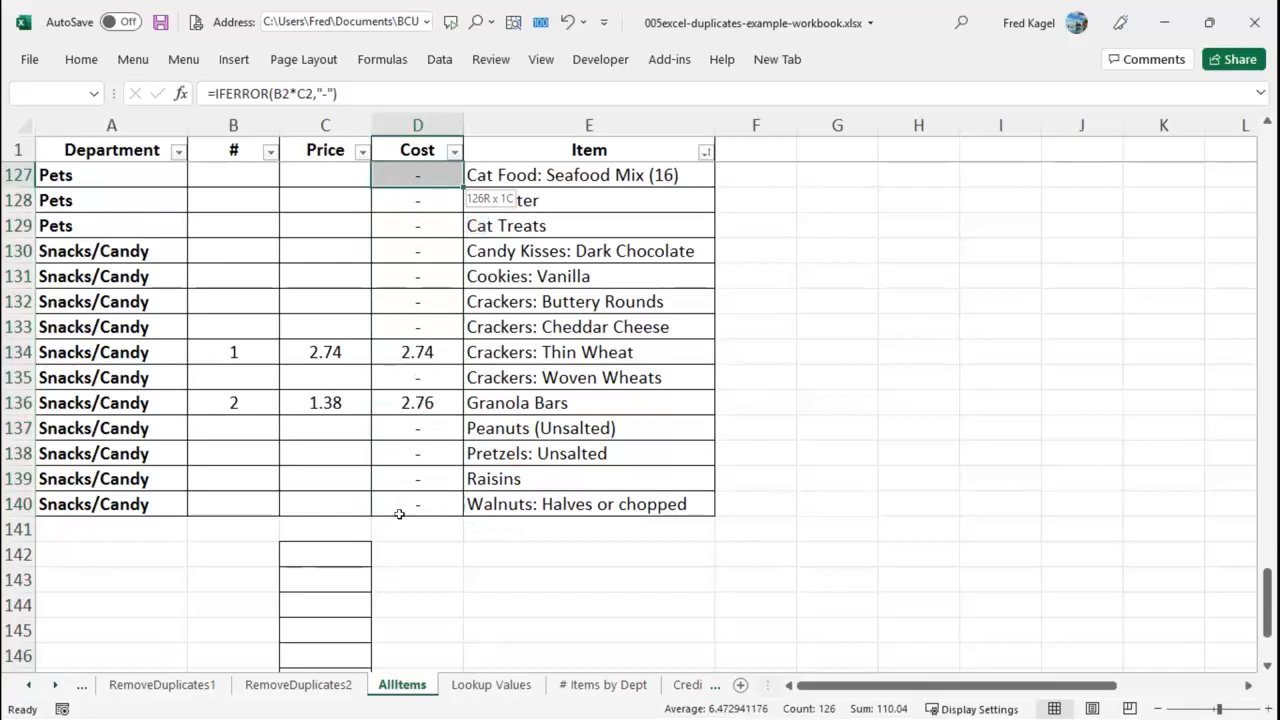
left_click_drag(404, 502, 404, 502)
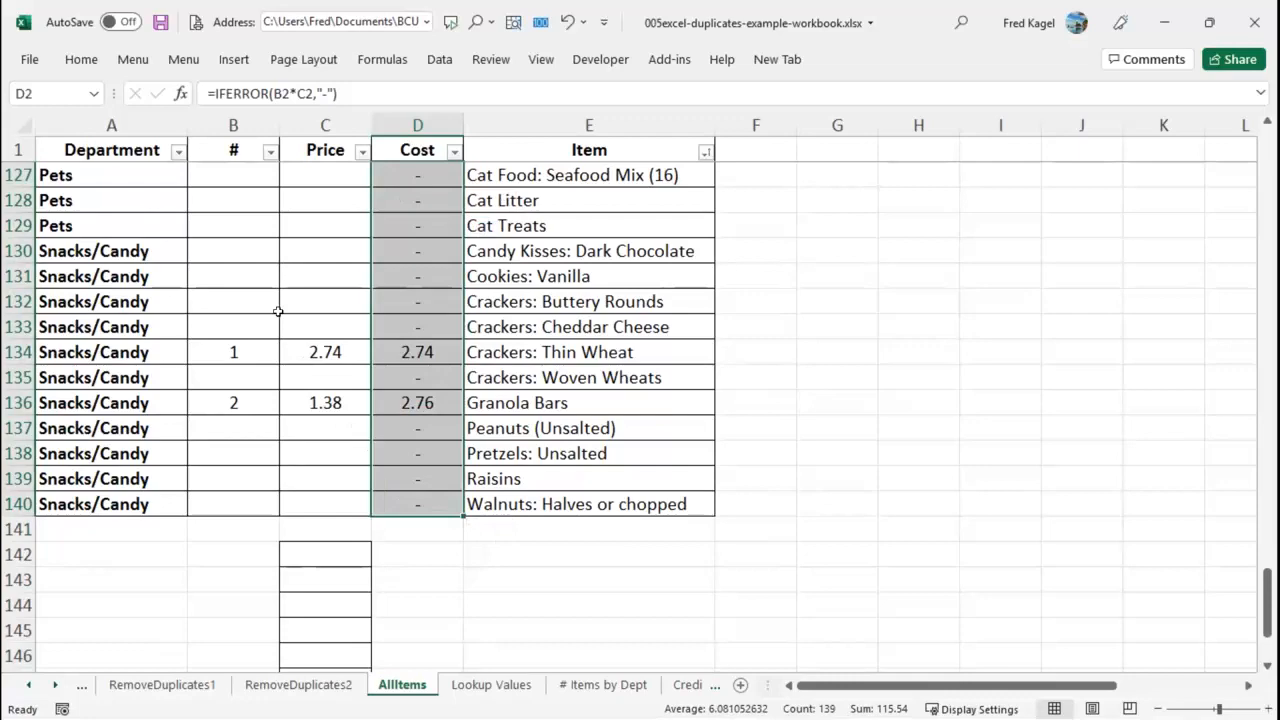
Return to D2 to clear the selection, and inspect the SUM formula for the Cost total in D151.
scroll(278, 311, "up", 15)
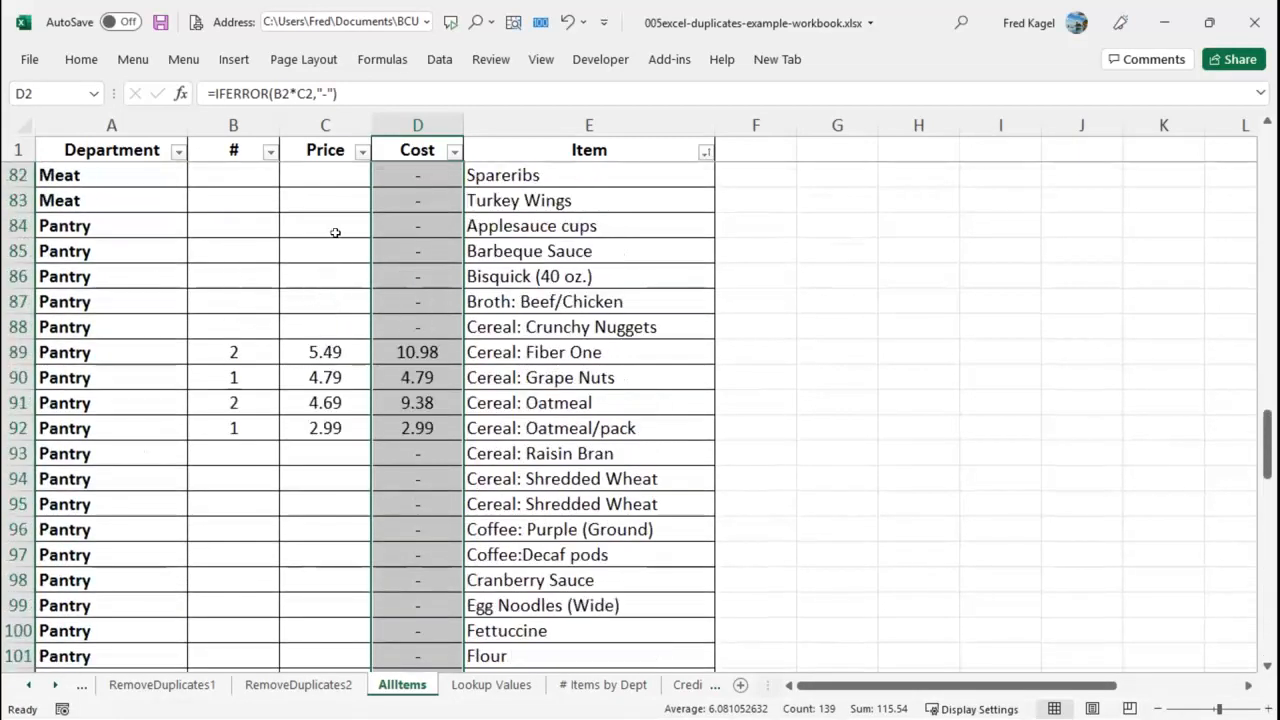
scroll(267, 298, "up", 20)
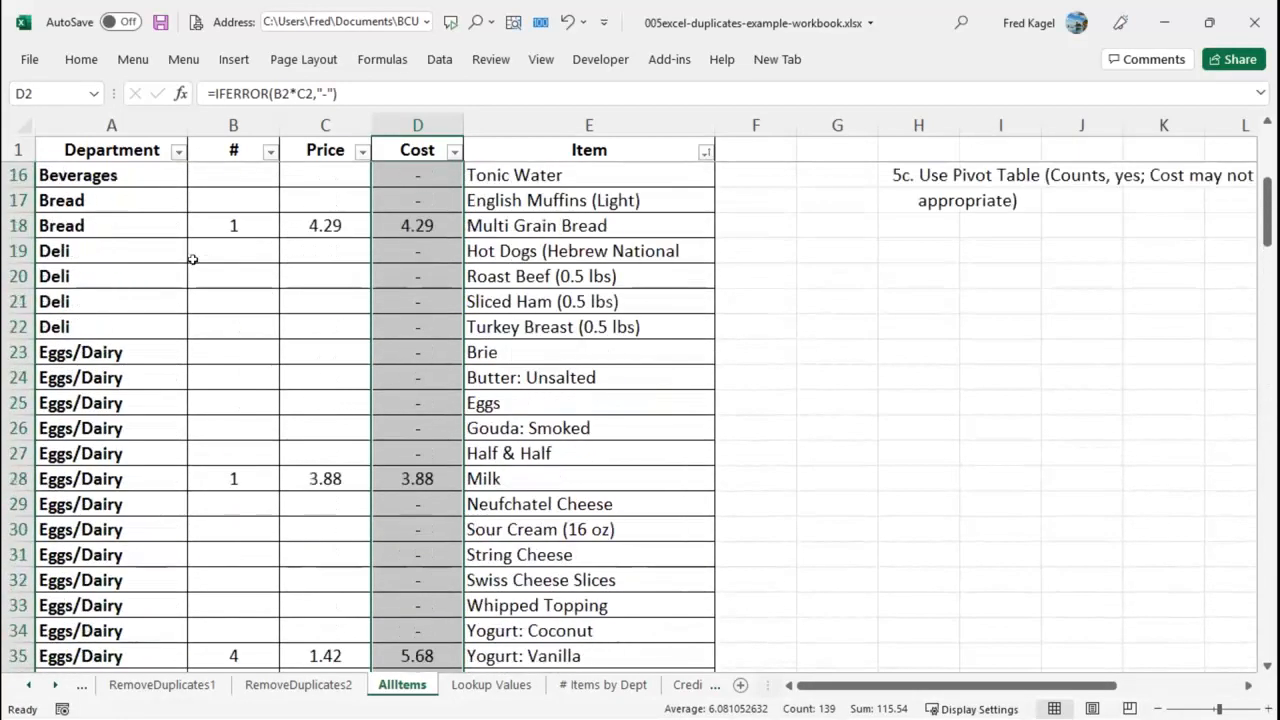
scroll(230, 237, "up", 1)
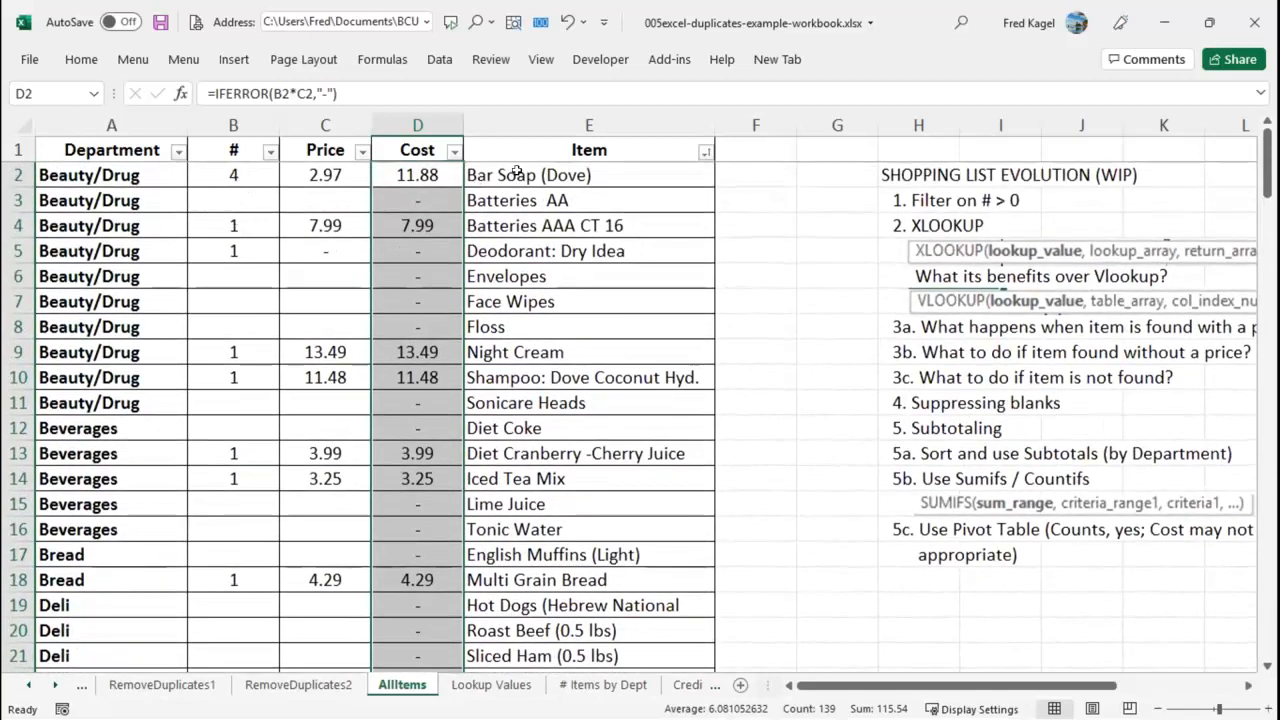
left_click(440, 176)
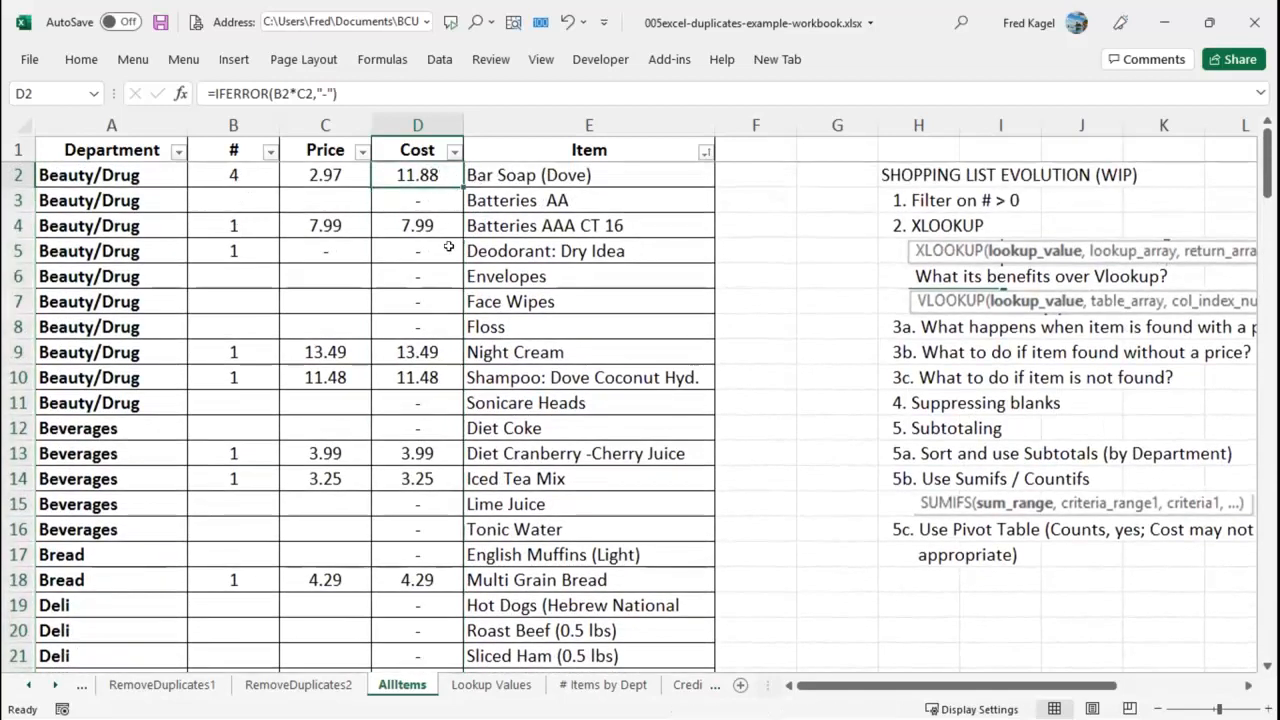
scroll(415, 502, "down", 18)
scroll(415, 502, "down", 20)
scroll(415, 502, "down", 4)
left_click(400, 379)
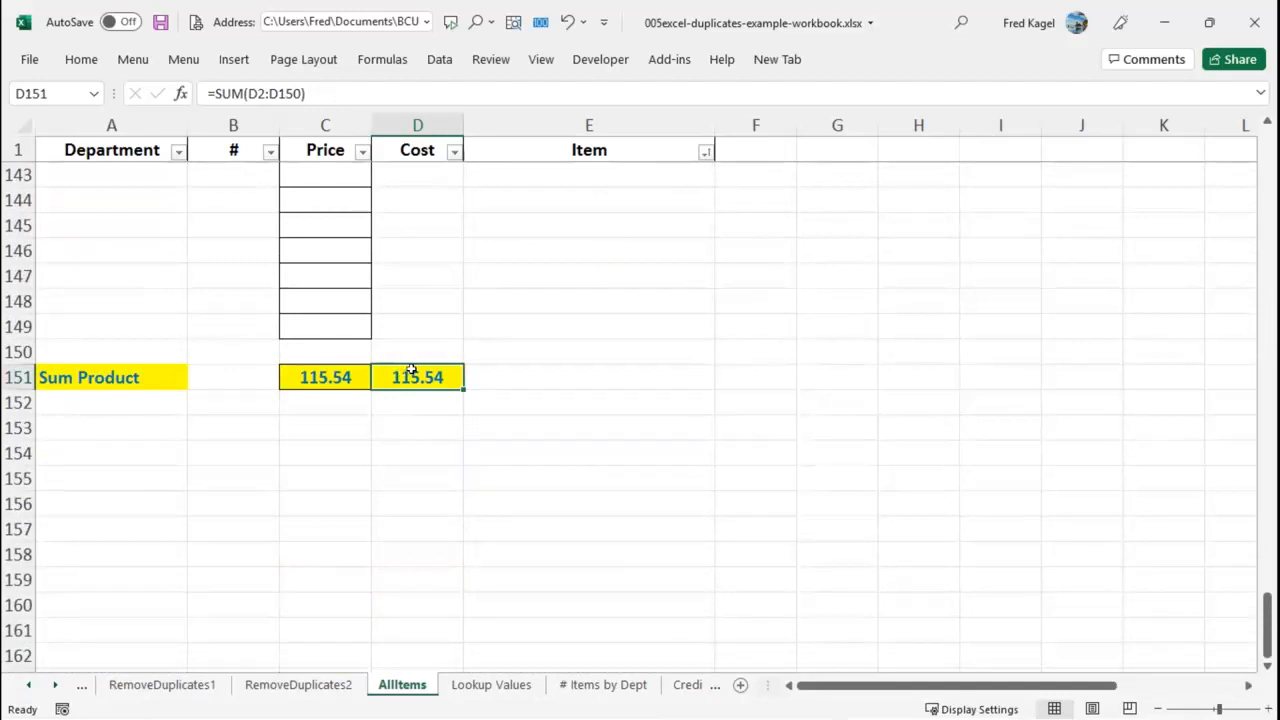
scroll(401, 378, "up", 15)
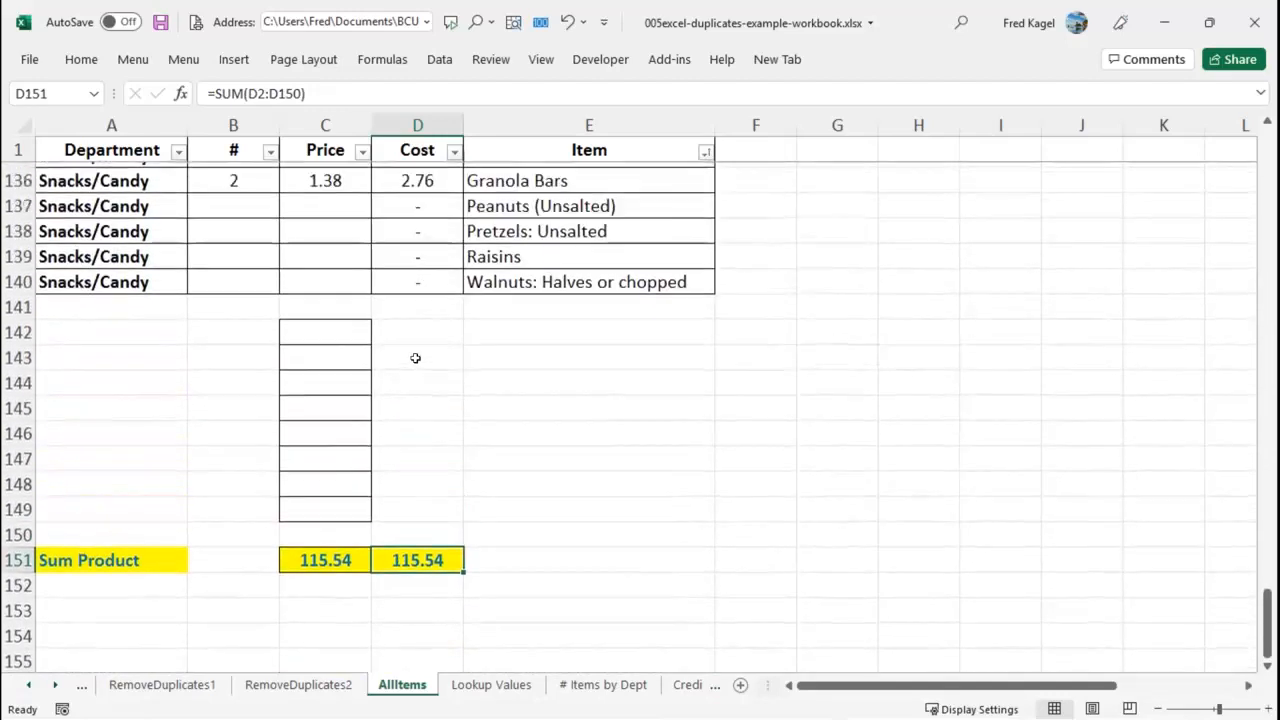
scroll(414, 283, "up", 15)
left_click(410, 176)
key("ctrl+Home")
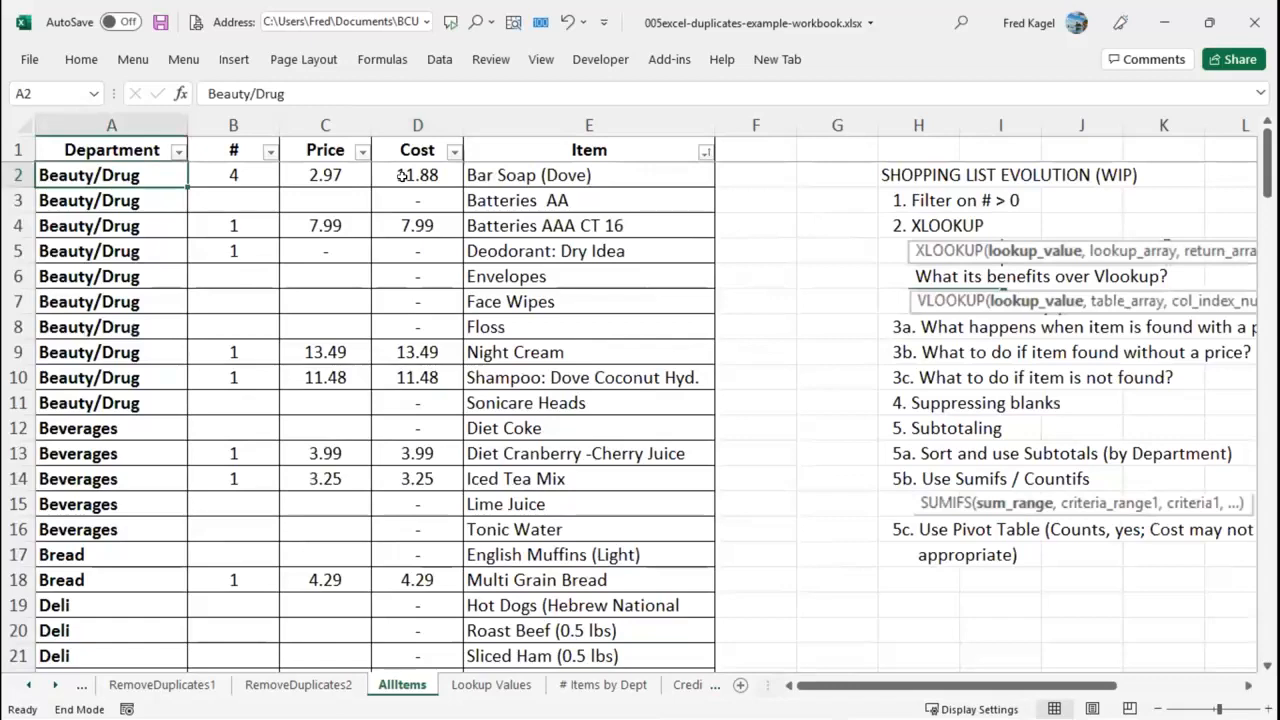
key("ctrl+shift+Down")
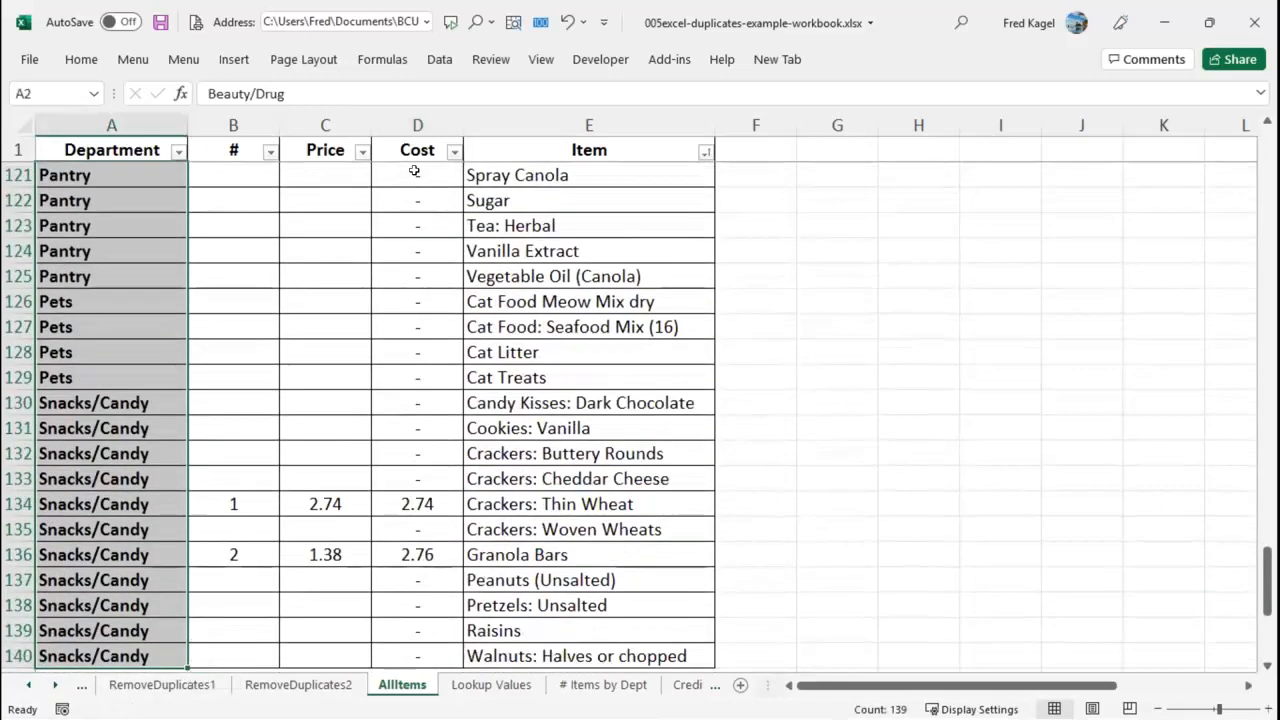
left_click(417, 172)
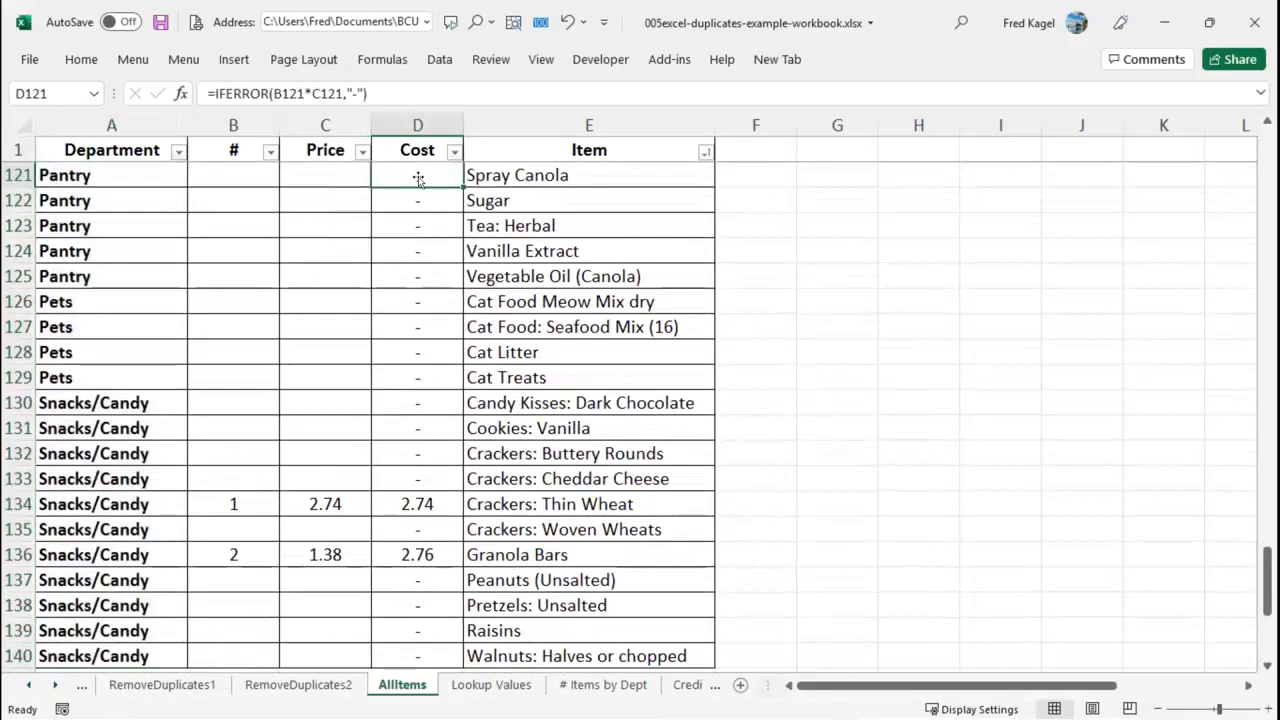
Return to the first list row and select the Cost column from D2 down to D149.
key("Home")
key("Up")
key("Up")
key("Up")
key("Up")
key("Up")
key("Up")
key("Up")
key("Up")
key("Up")
key("Up")
key("Up")
key("Up")
key("Up")
key("Up")
key("Up")
key("Up")
key("Up")
key("Up")
key("Up")
key("Up")
key("Up")
key("Up")
key("Up")
key("Up")
key("Up")
key("Up")
key("Up")
key("Up")
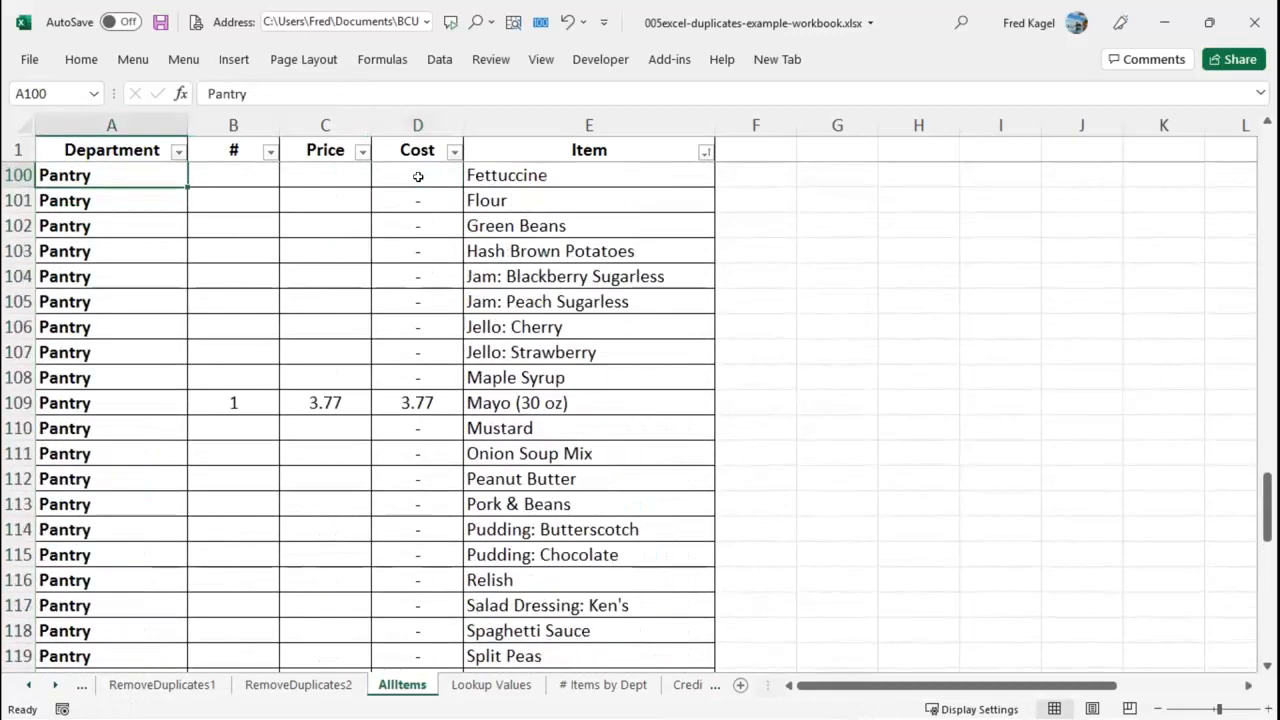
key("ctrl+Home")
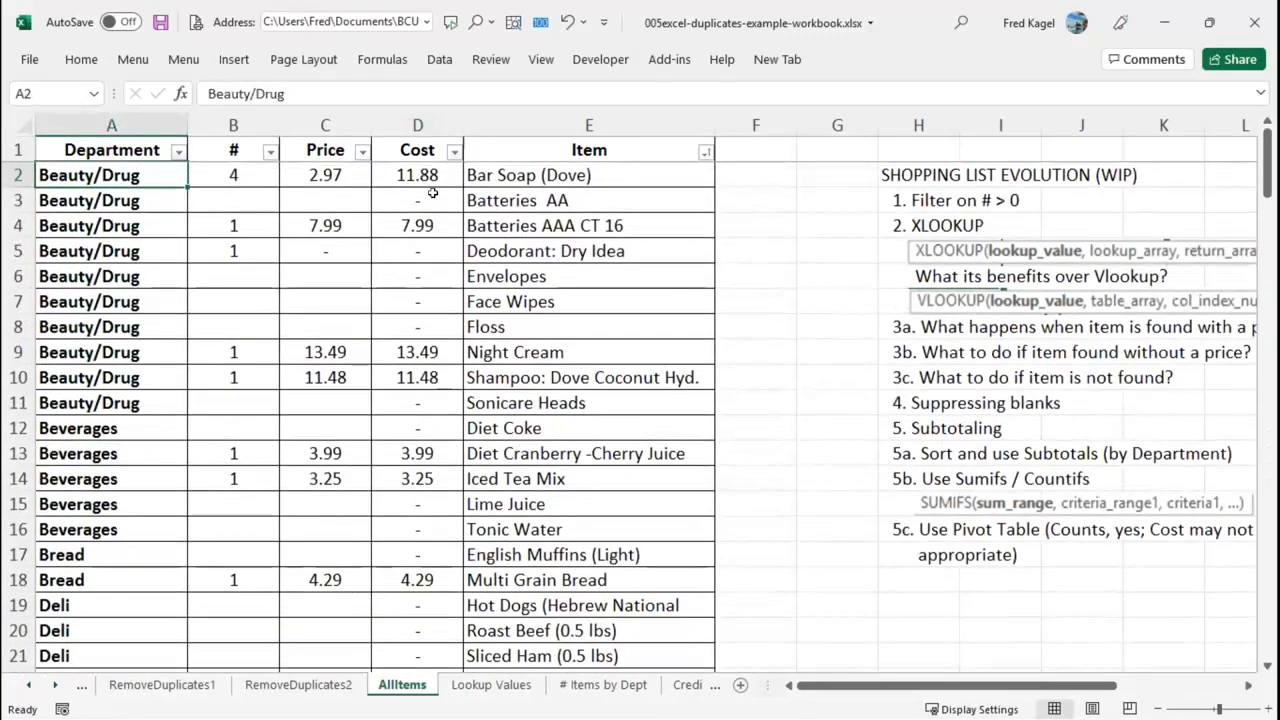
key("Right")
key("Right")
key("Right")
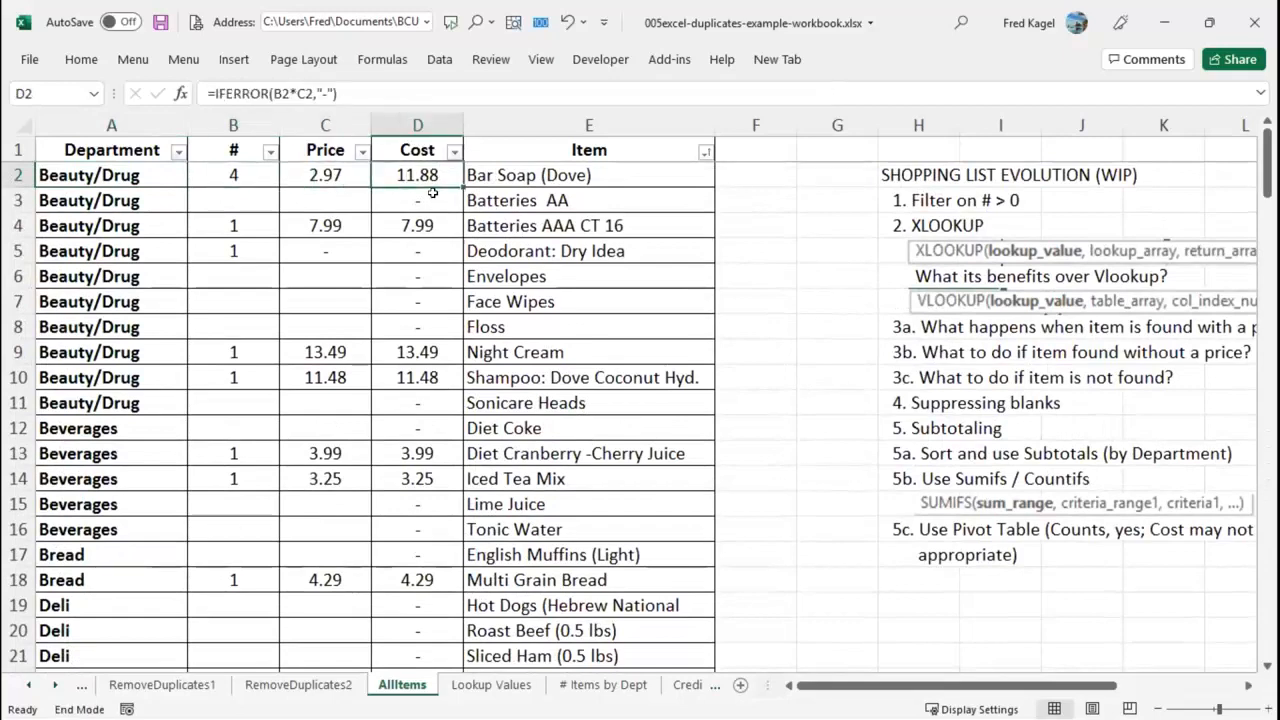
key("ctrl+shift+Down")
key("ctrl+shift+Down")
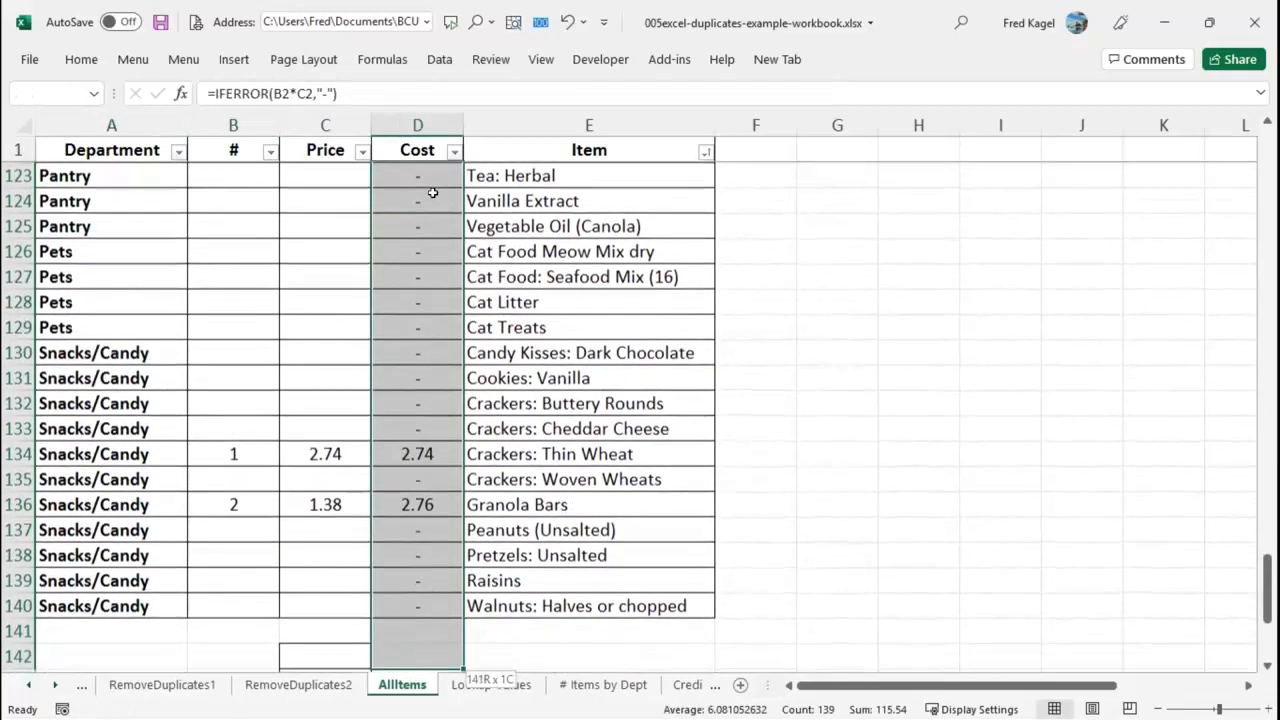
key("shift+Up")
key("shift+Up")
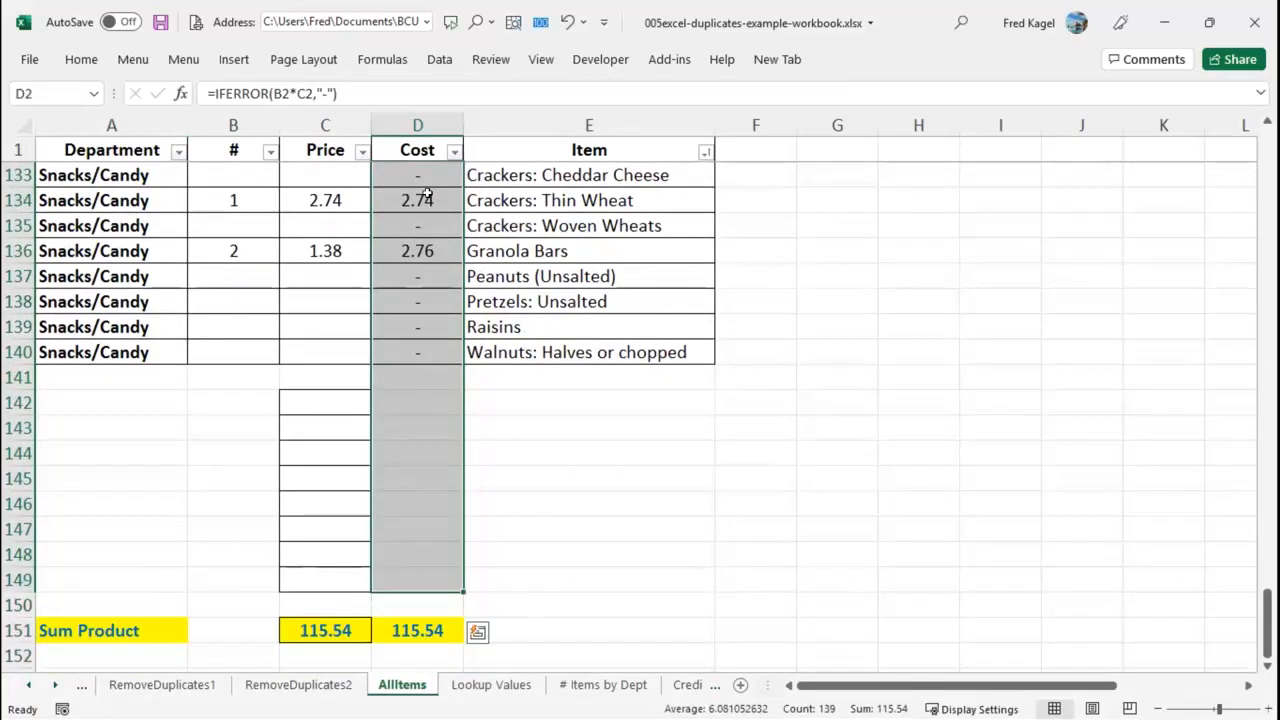
Insert an AutoSum total for the selected Cost range and inspect its formula in D149.
left_click(85, 60)
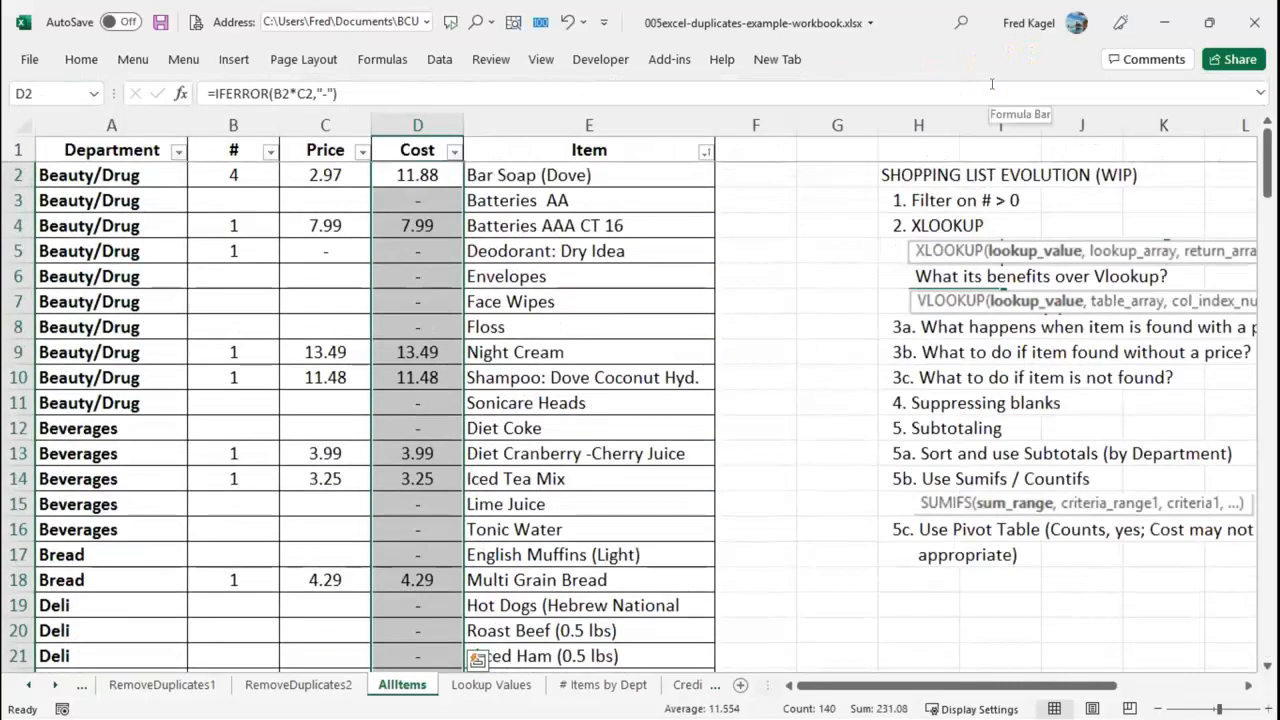
scroll(752, 300, "down", 13)
scroll(752, 103, "down", 20)
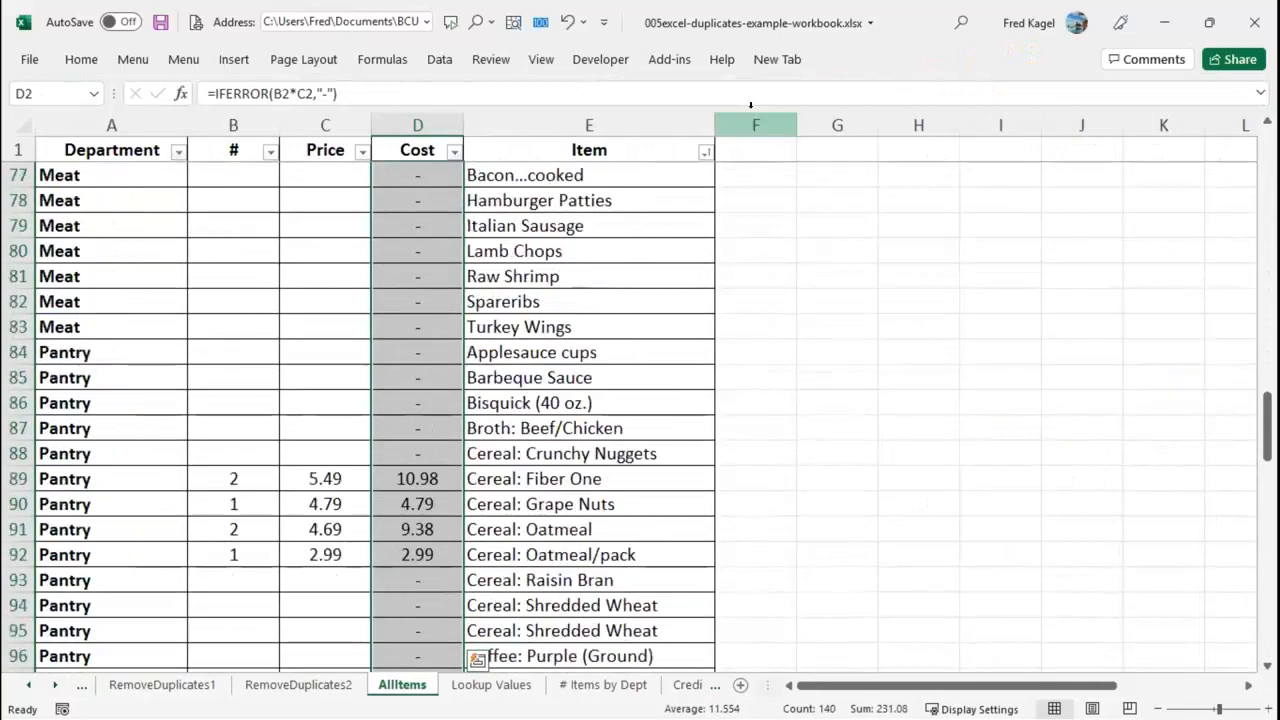
scroll(750, 103, "down", 14)
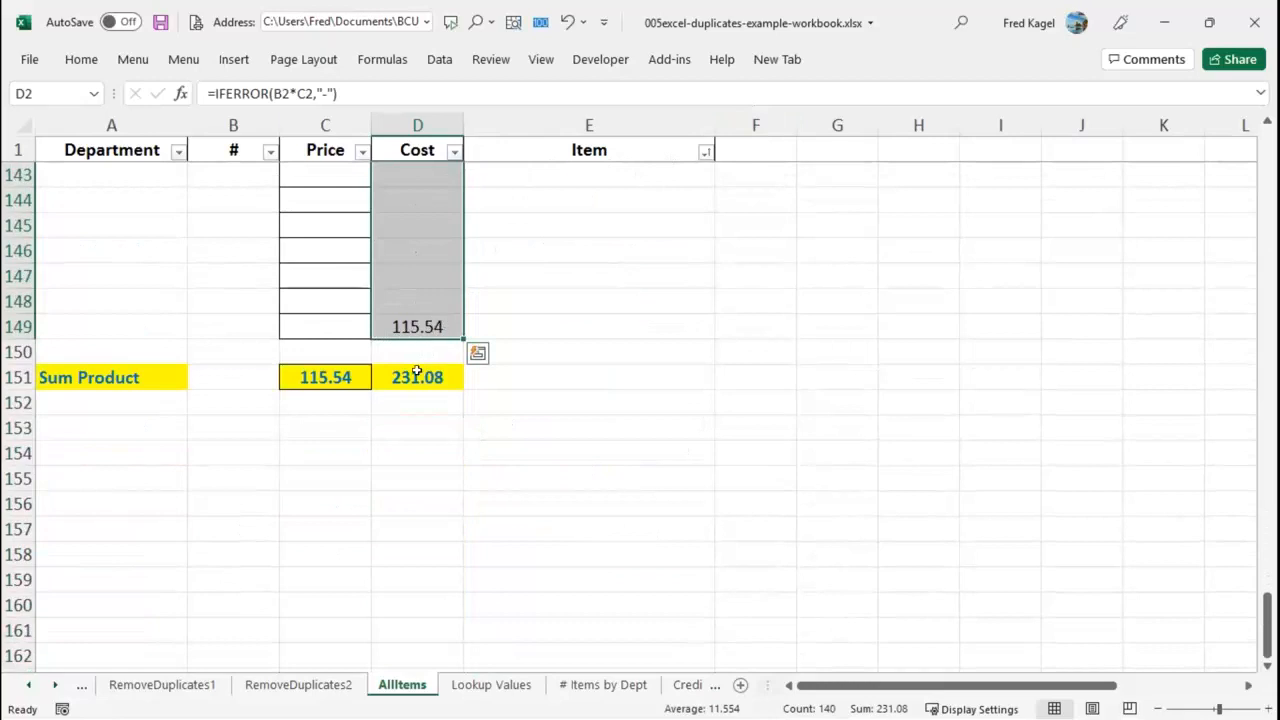
left_click(431, 324)
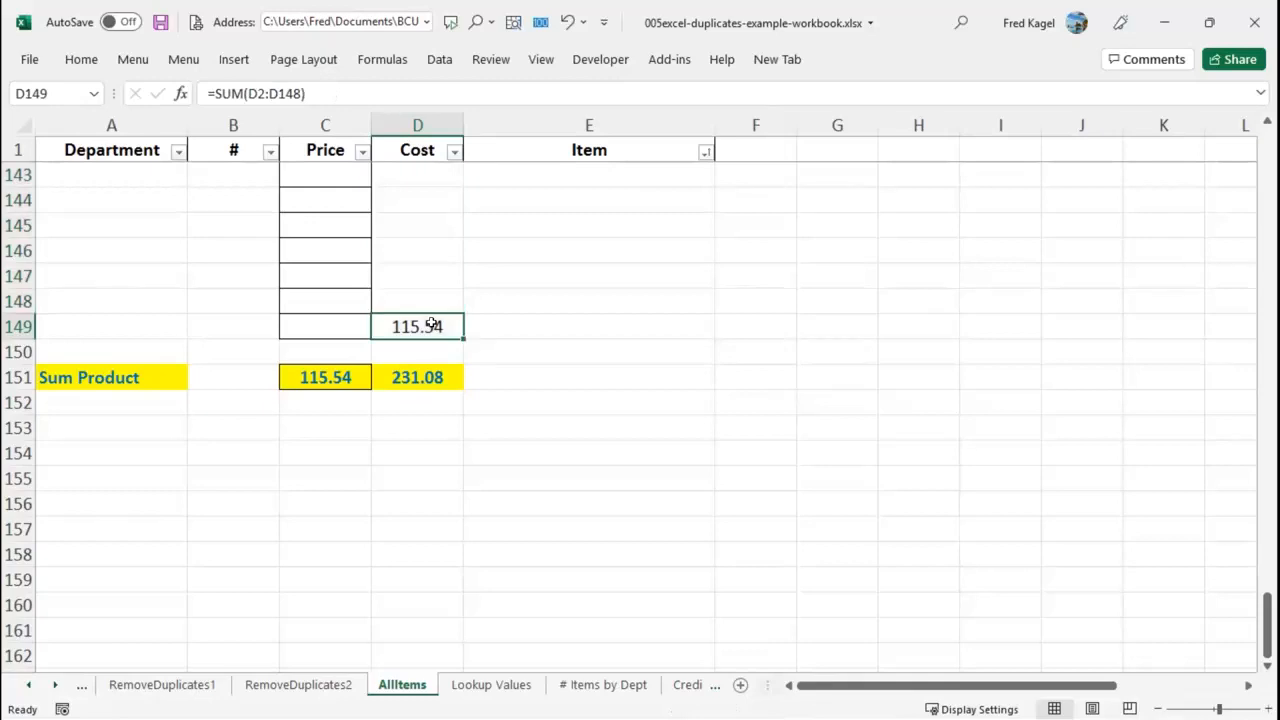
Delete the extra AutoSum total from cell D149.
left_click(66, 59)
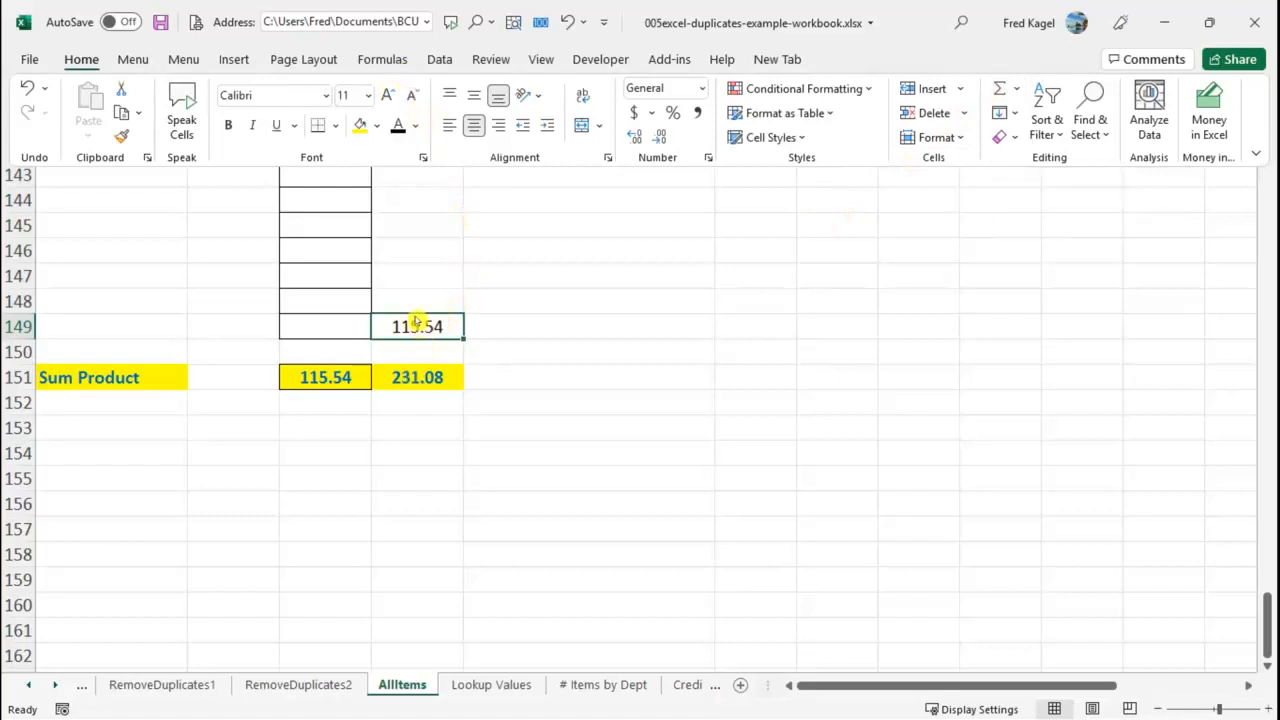
key("Delete")
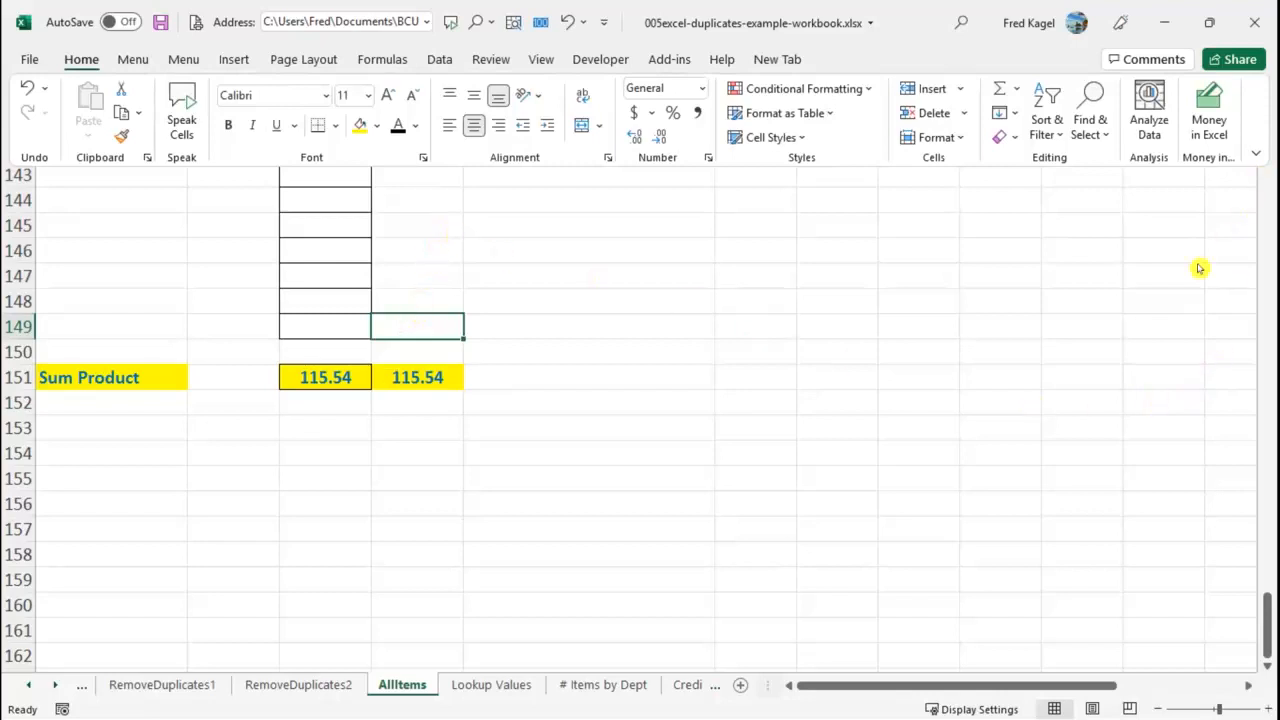
key("Escape")
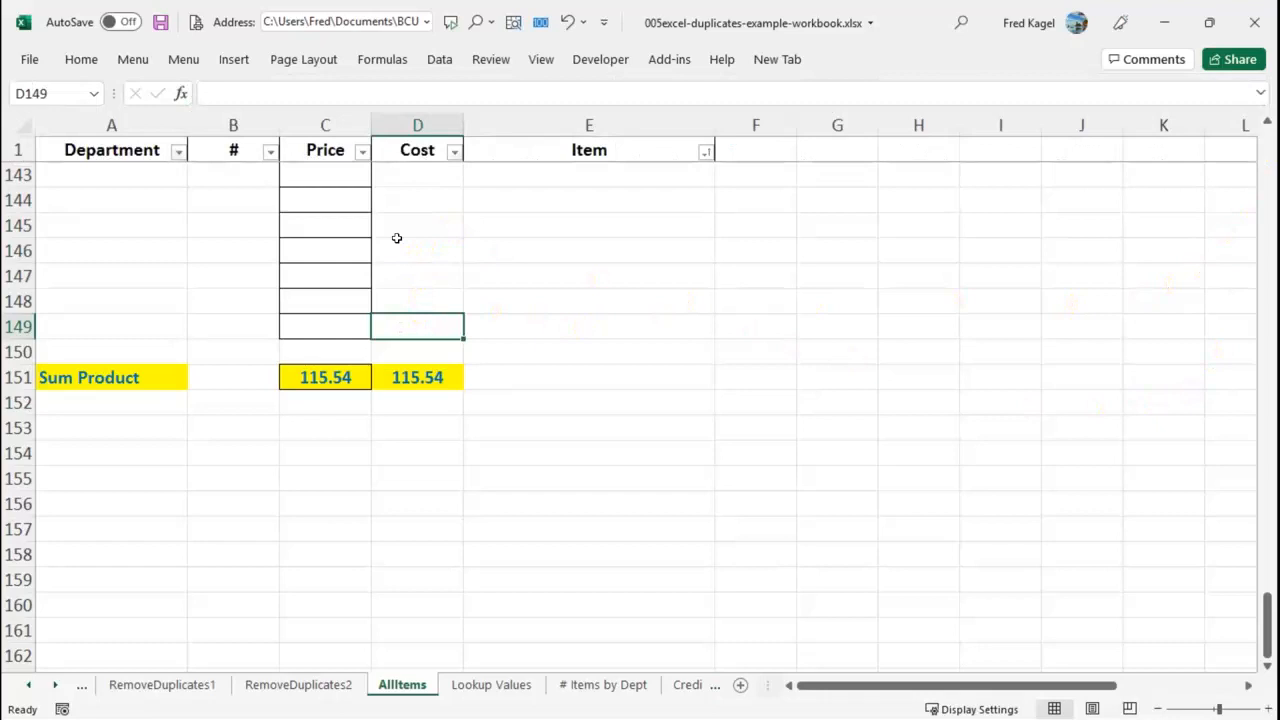
Return to the start of the list and hide the Cost column D by collapsing its width.
key("ctrl+Home")
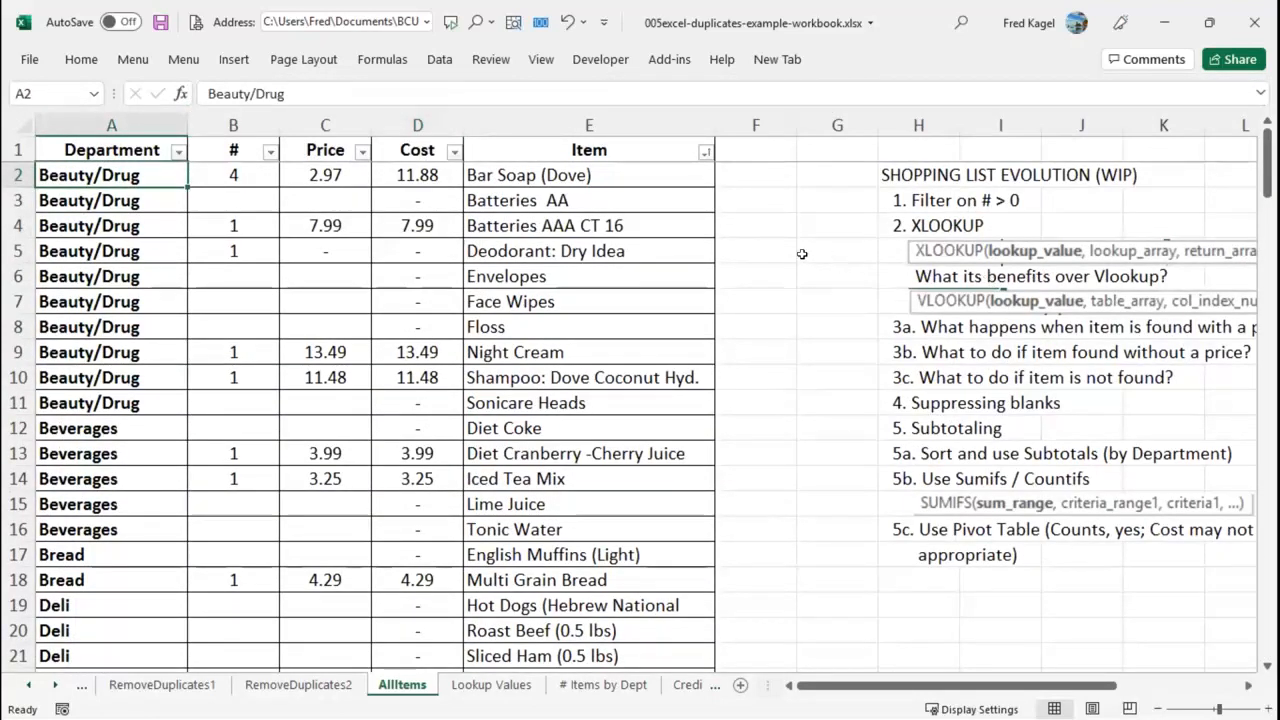
left_click(456, 92)
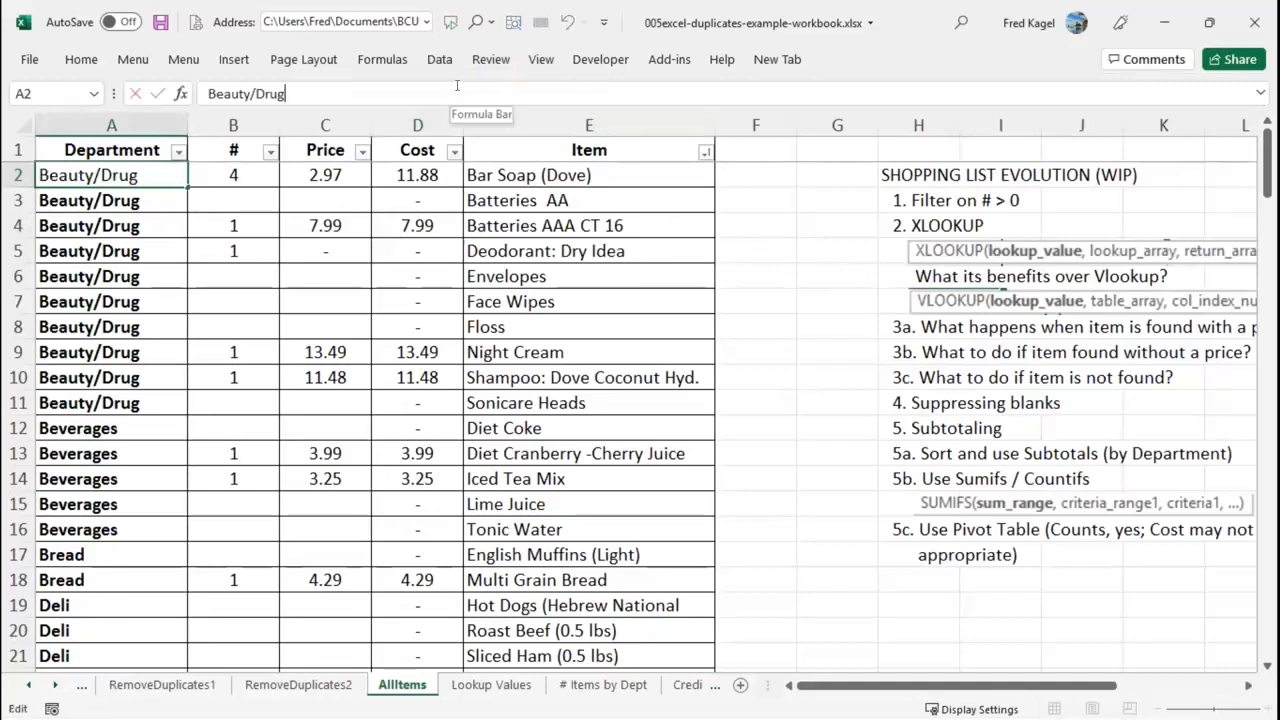
left_click(421, 118)
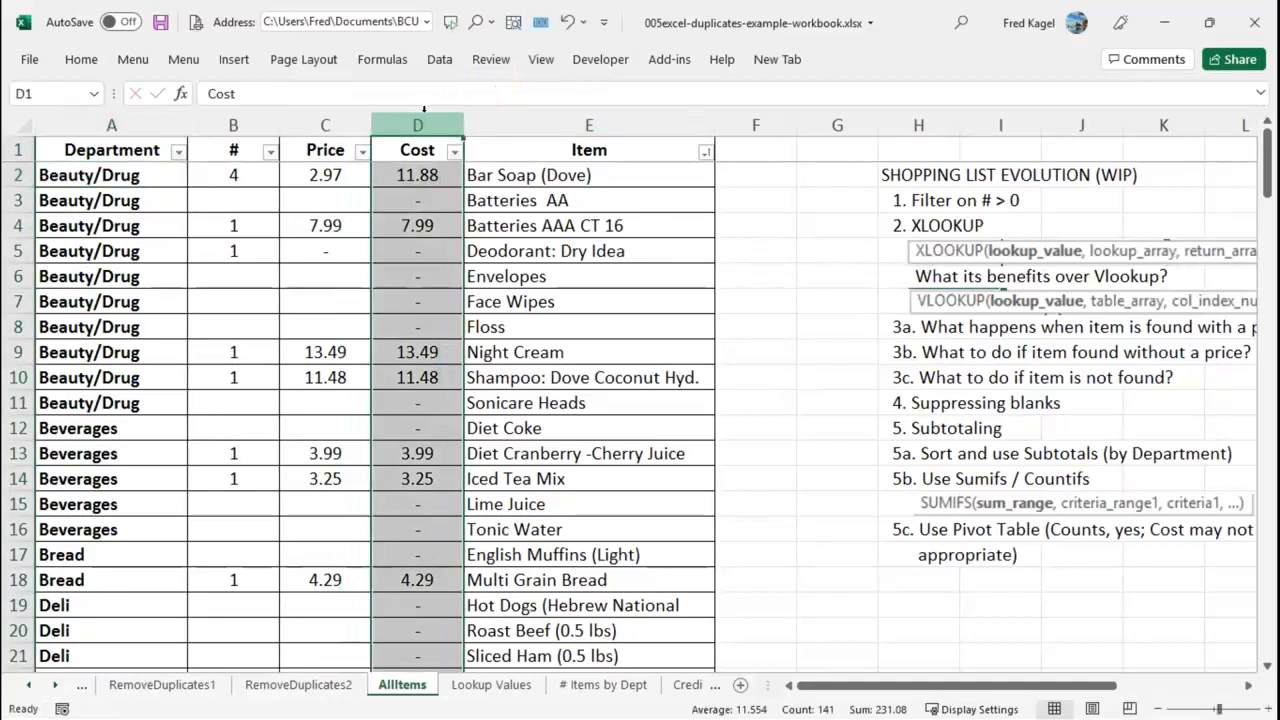
left_click_drag(462, 114, 371, 112)
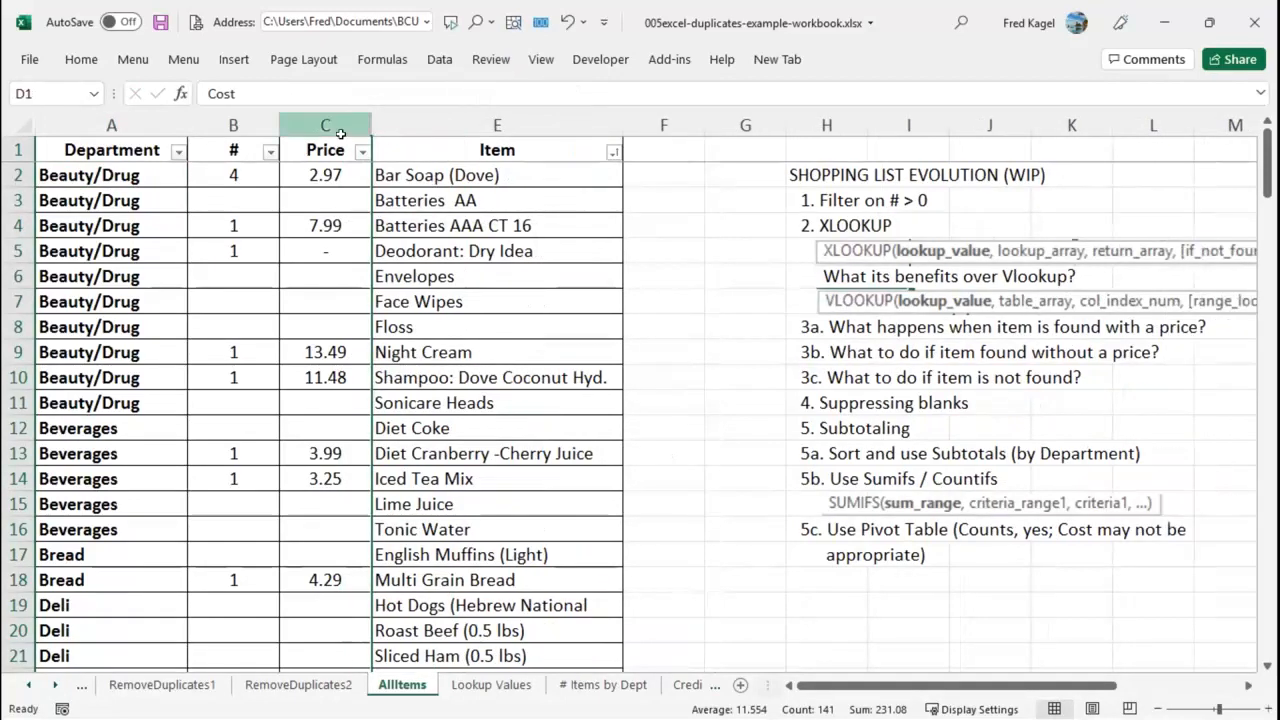
Look through the # and Price columns down to the Sum Product total in row 151 and back to the first item.
scroll(337, 143, "down", 7)
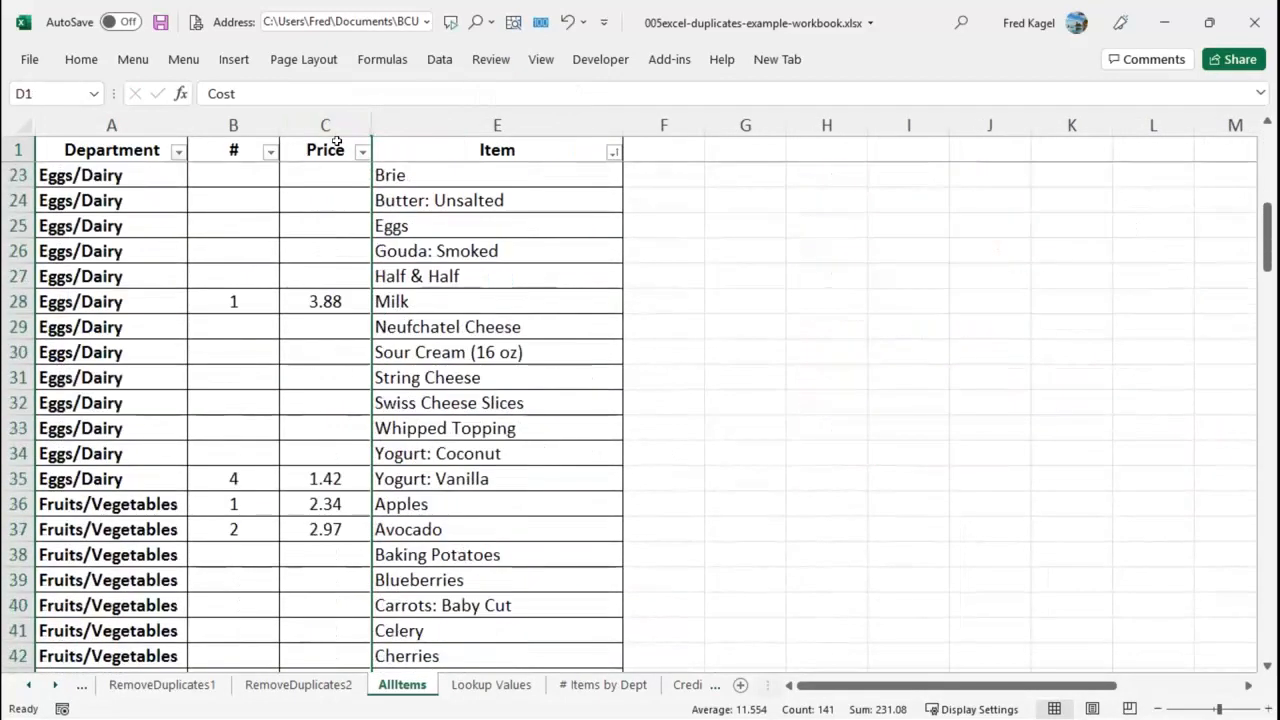
scroll(337, 143, "down", 6)
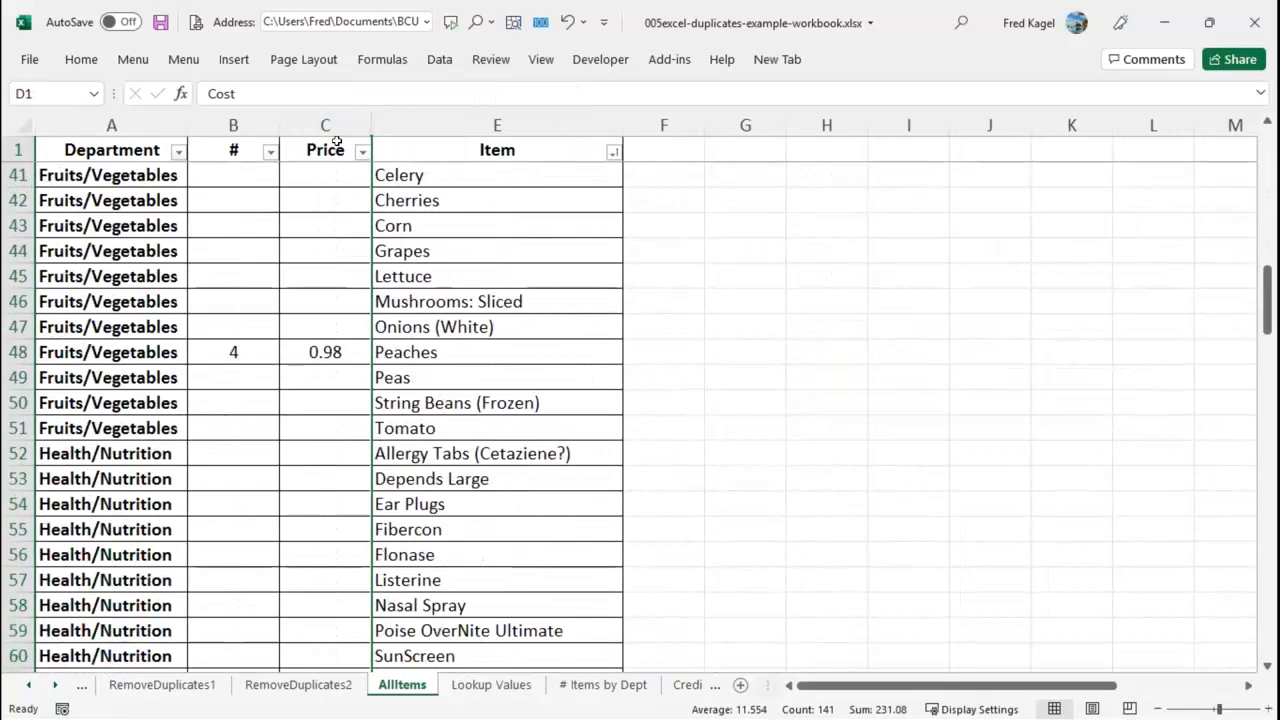
scroll(337, 143, "down", 4)
scroll(337, 143, "down", 7)
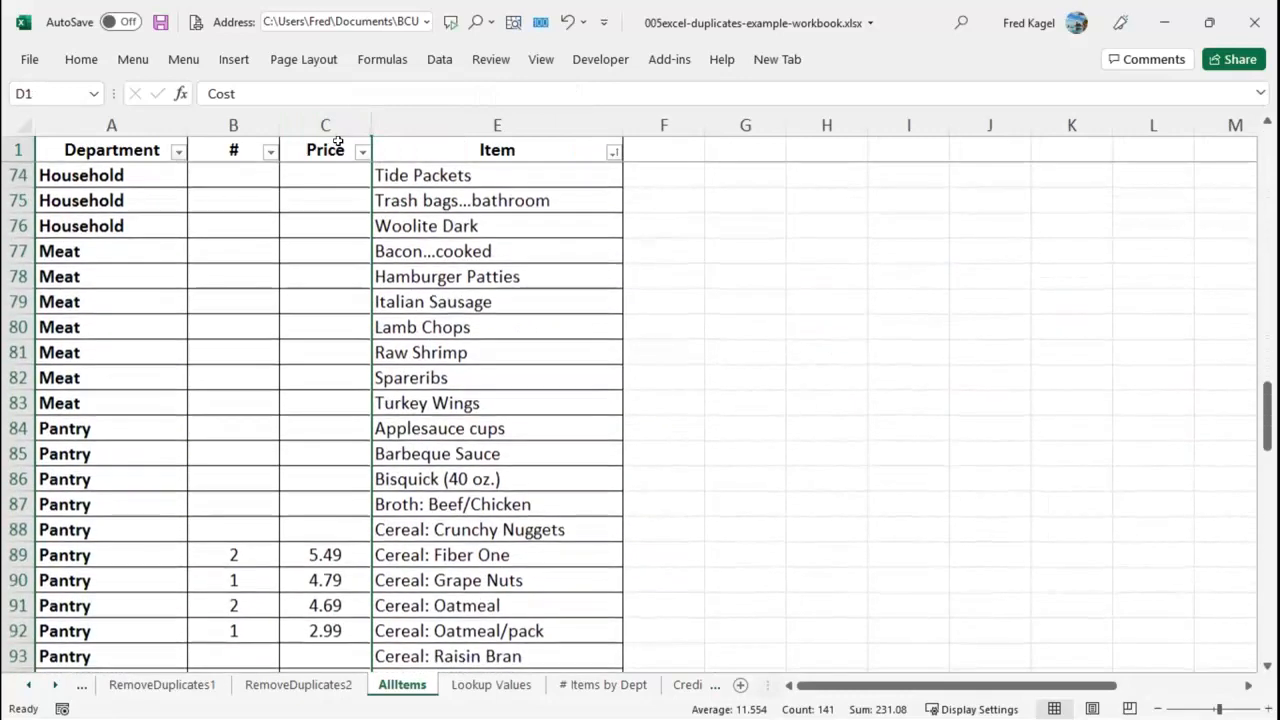
scroll(337, 143, "down", 6)
scroll(337, 143, "down", 12)
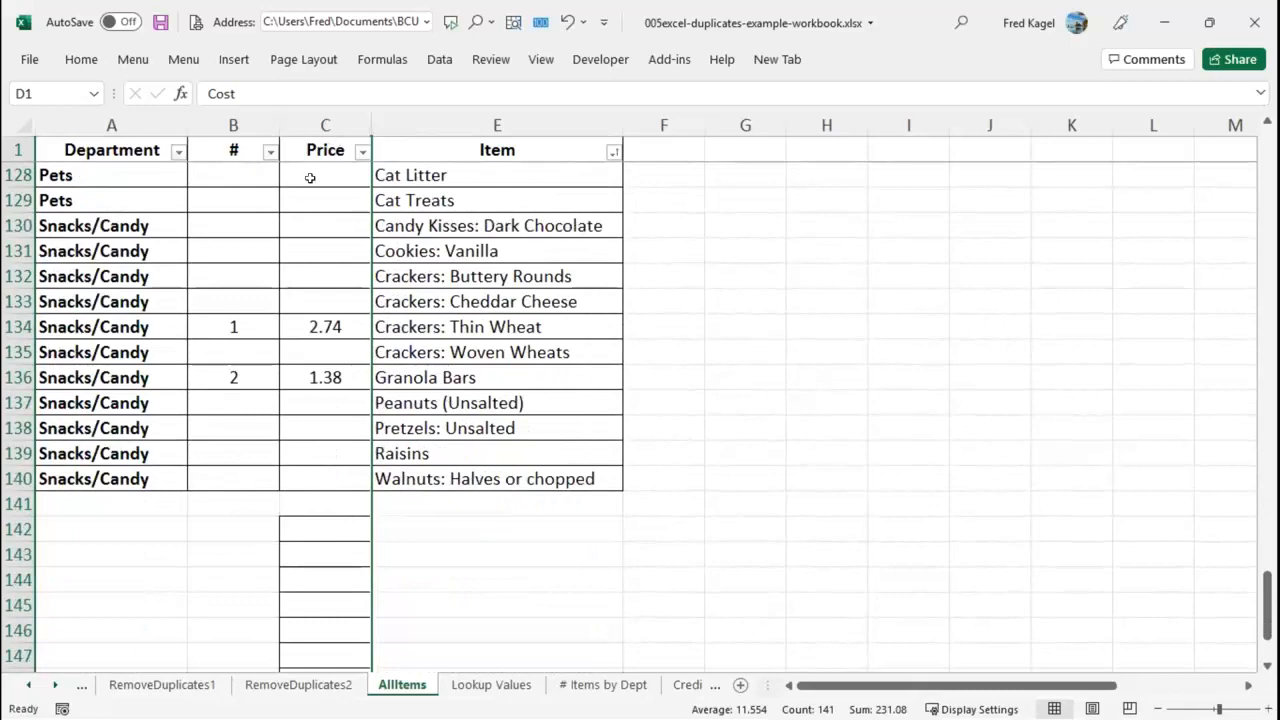
scroll(225, 314, "down", 3)
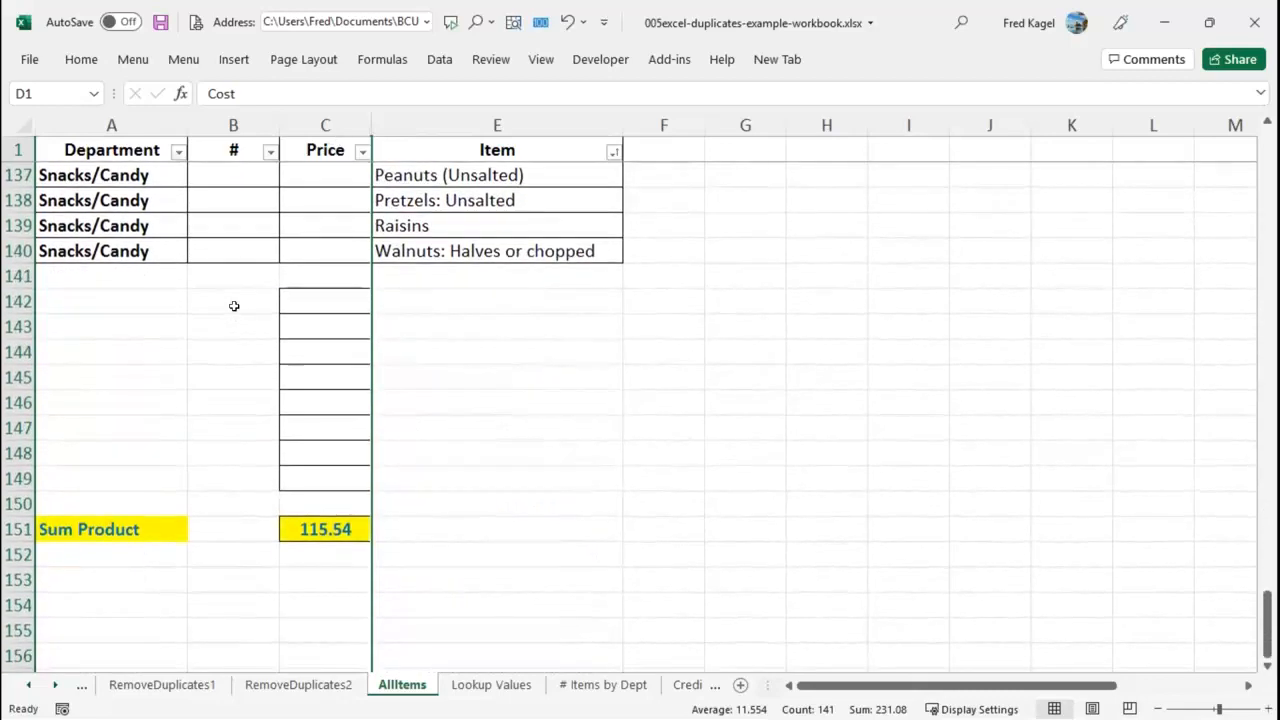
scroll(231, 223, "up", 20)
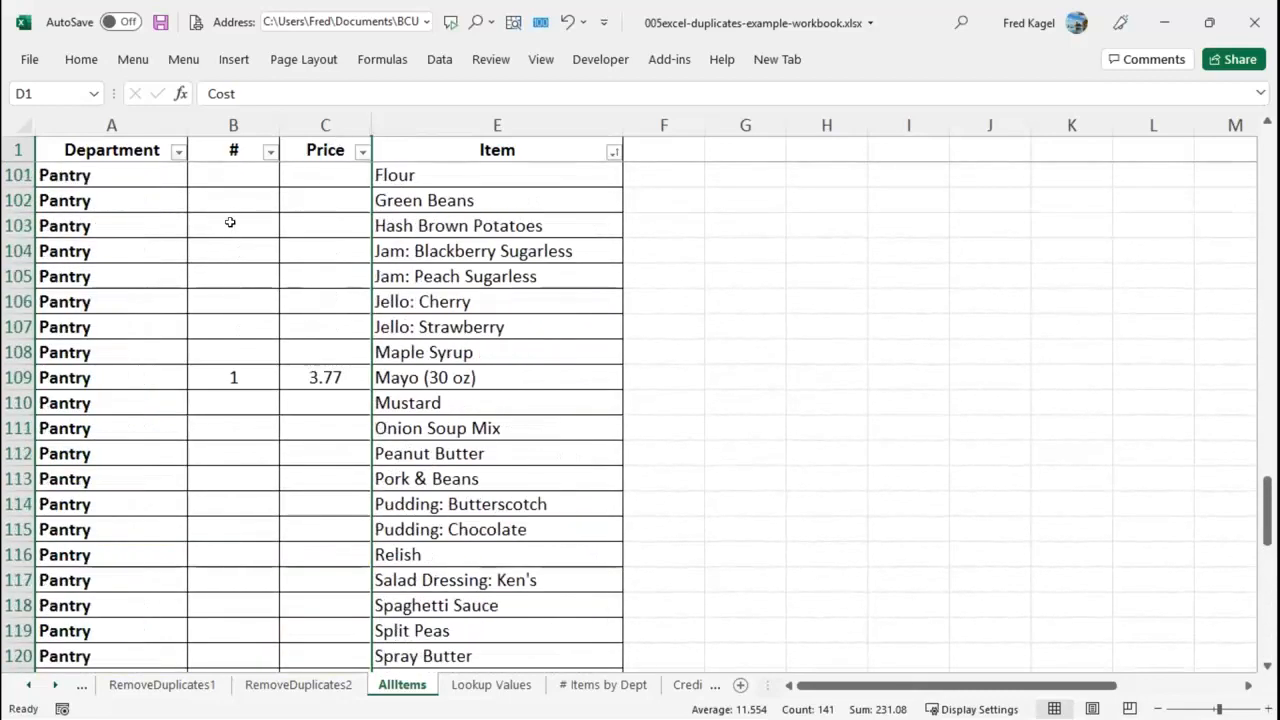
scroll(233, 231, "down", 9)
scroll(233, 231, "down", 12)
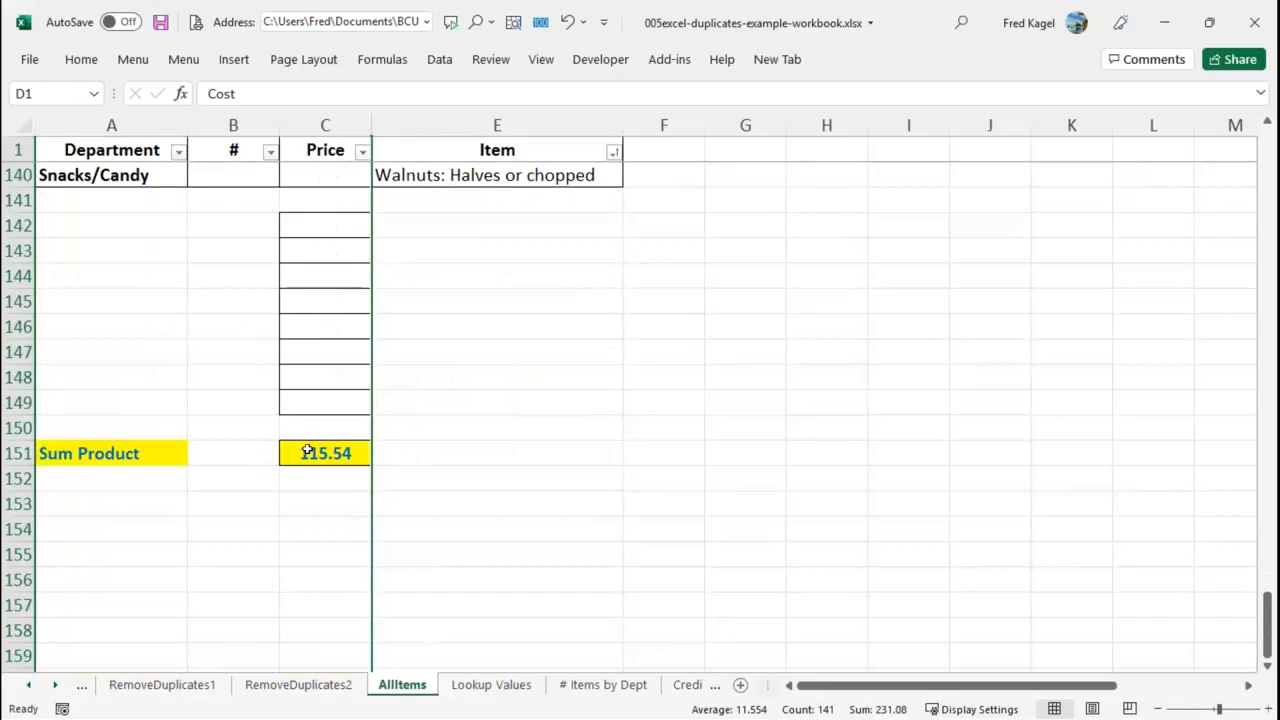
scroll(308, 452, "up", 20)
scroll(275, 350, "up", 16)
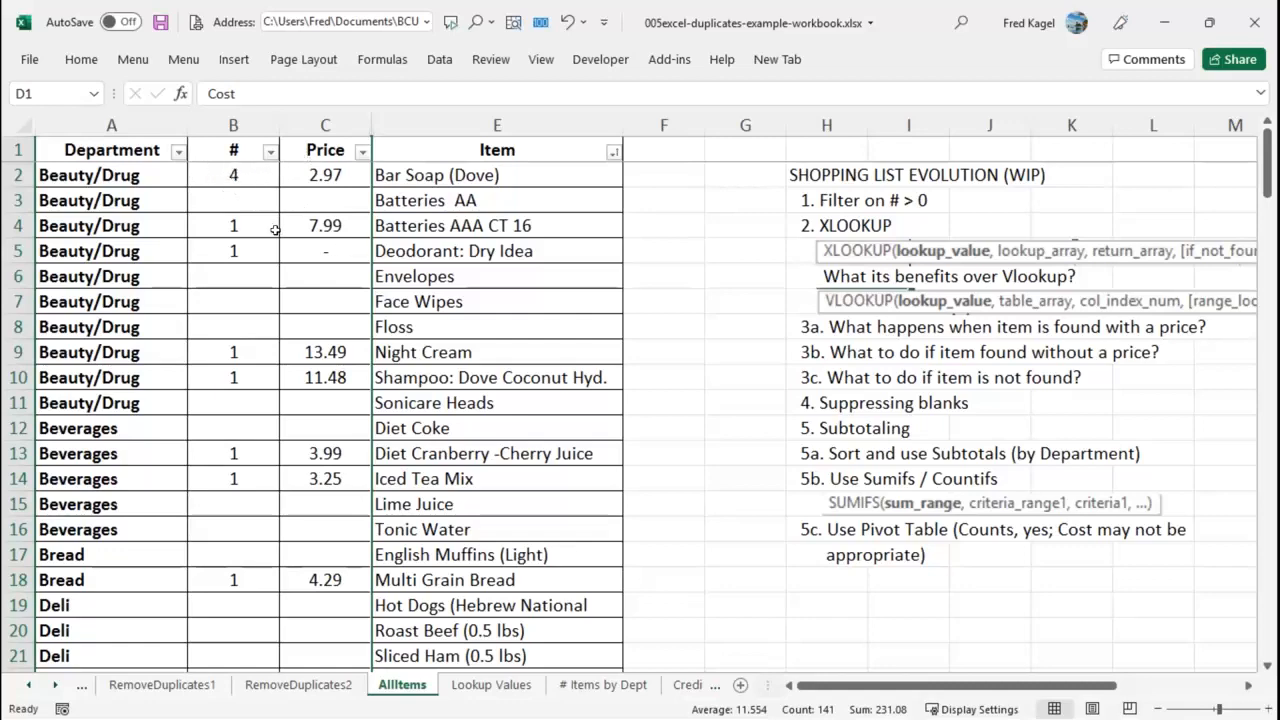
Inspect the SUMPRODUCT formula in C151, including the # and Price ranges it references, and leave it unmodified.
scroll(277, 231, "down", 1)
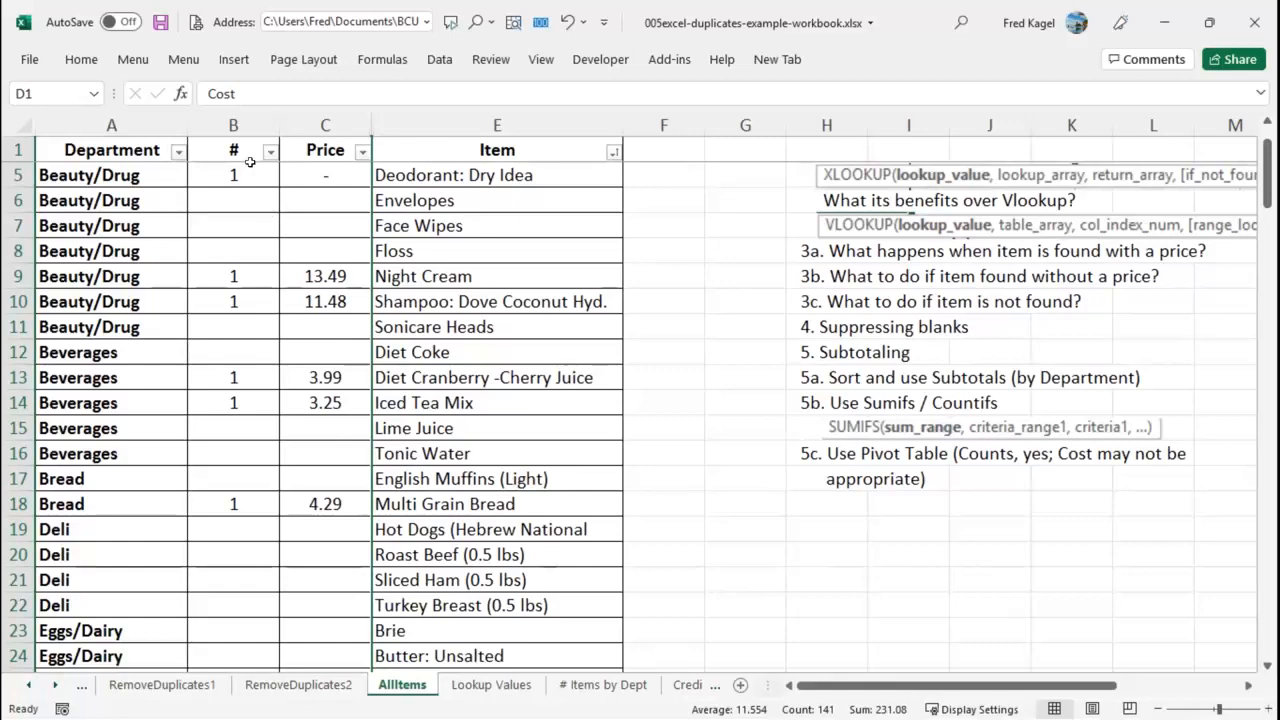
scroll(250, 163, "down", 20)
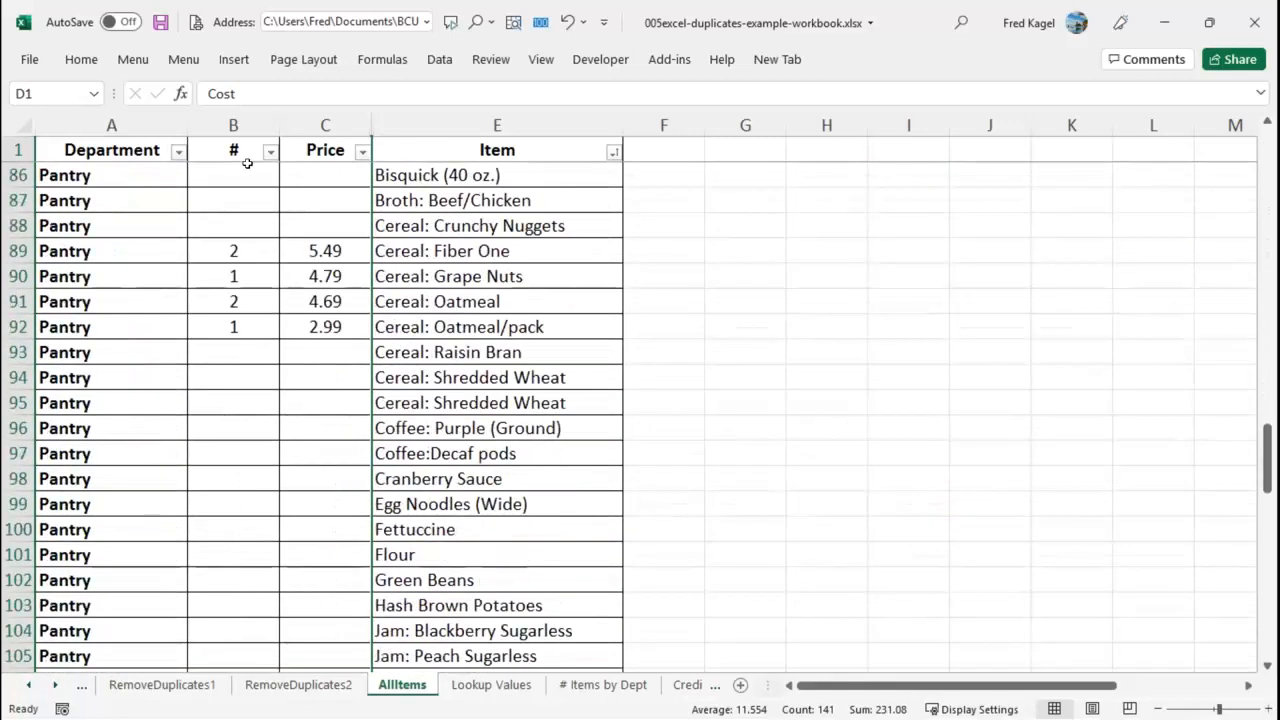
scroll(247, 163, "down", 13)
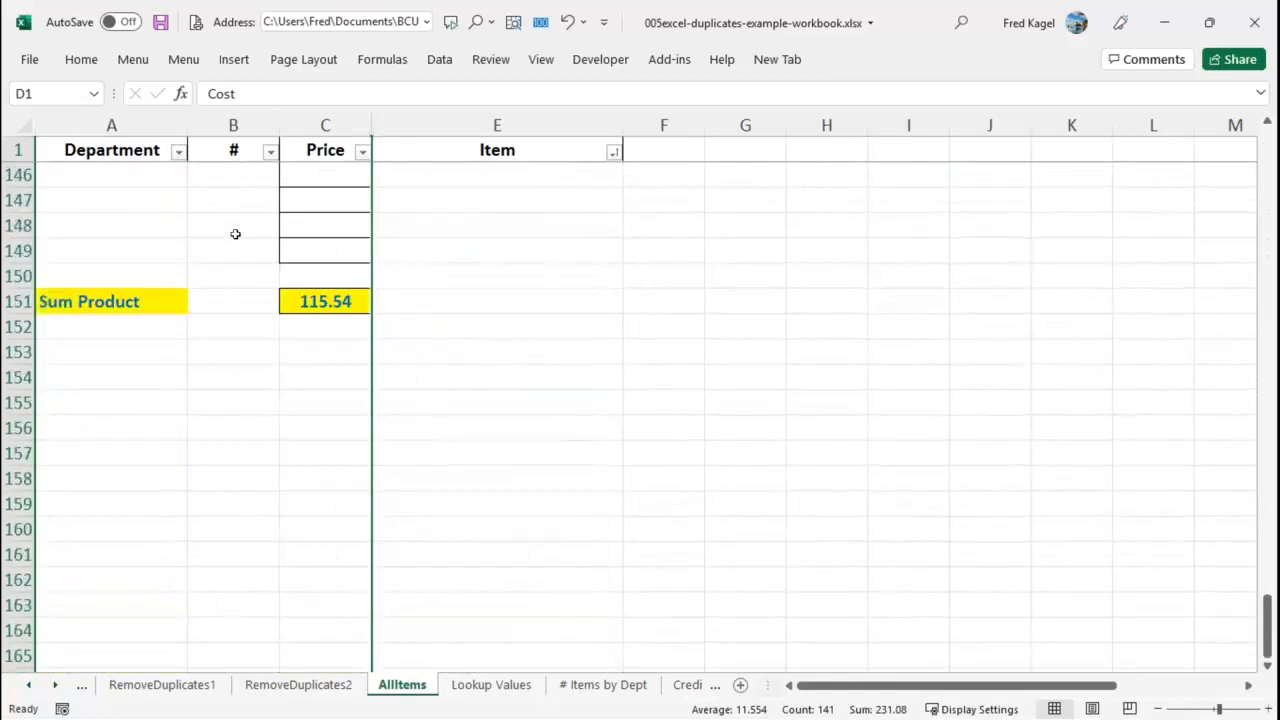
left_click(285, 295)
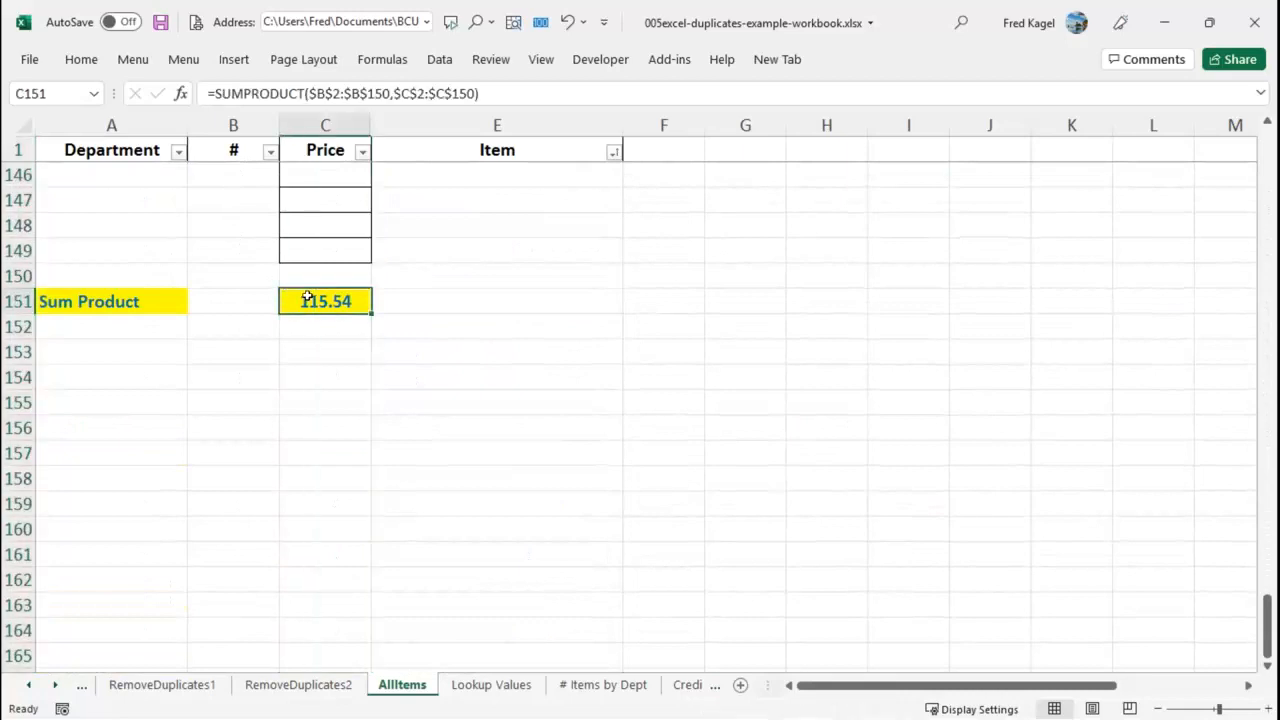
double_click(307, 298)
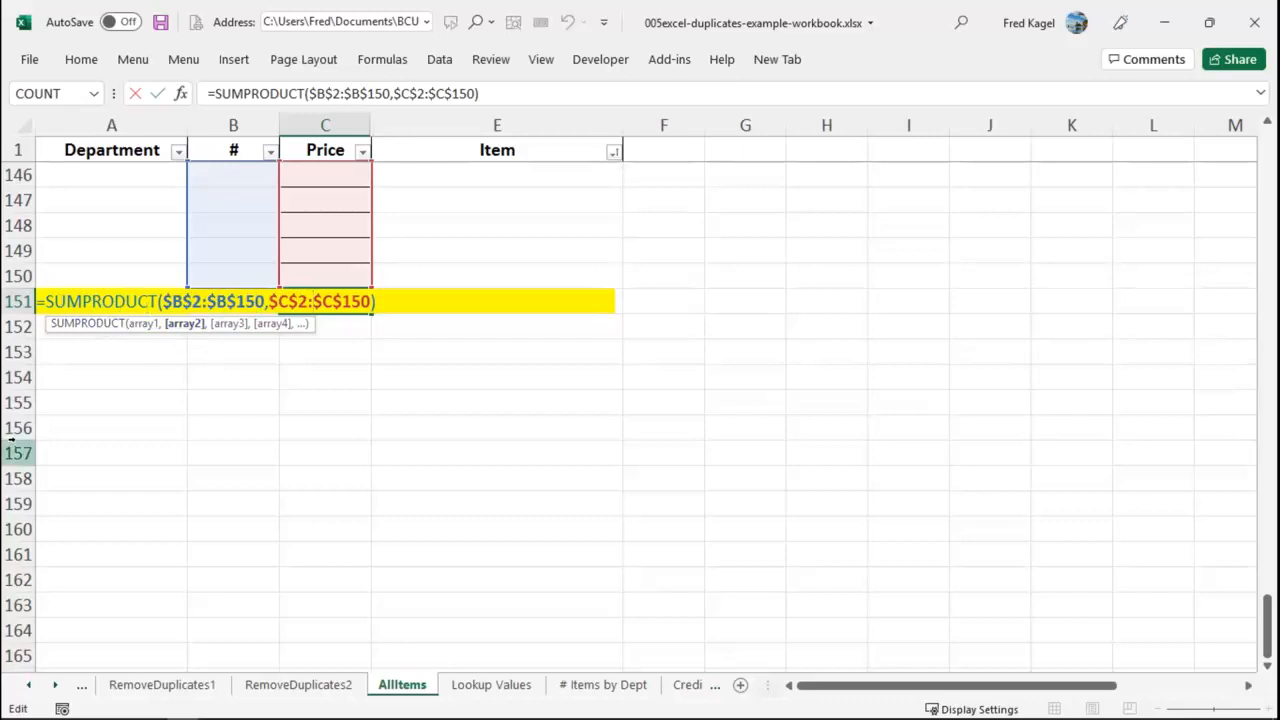
key("ctrl+Return")
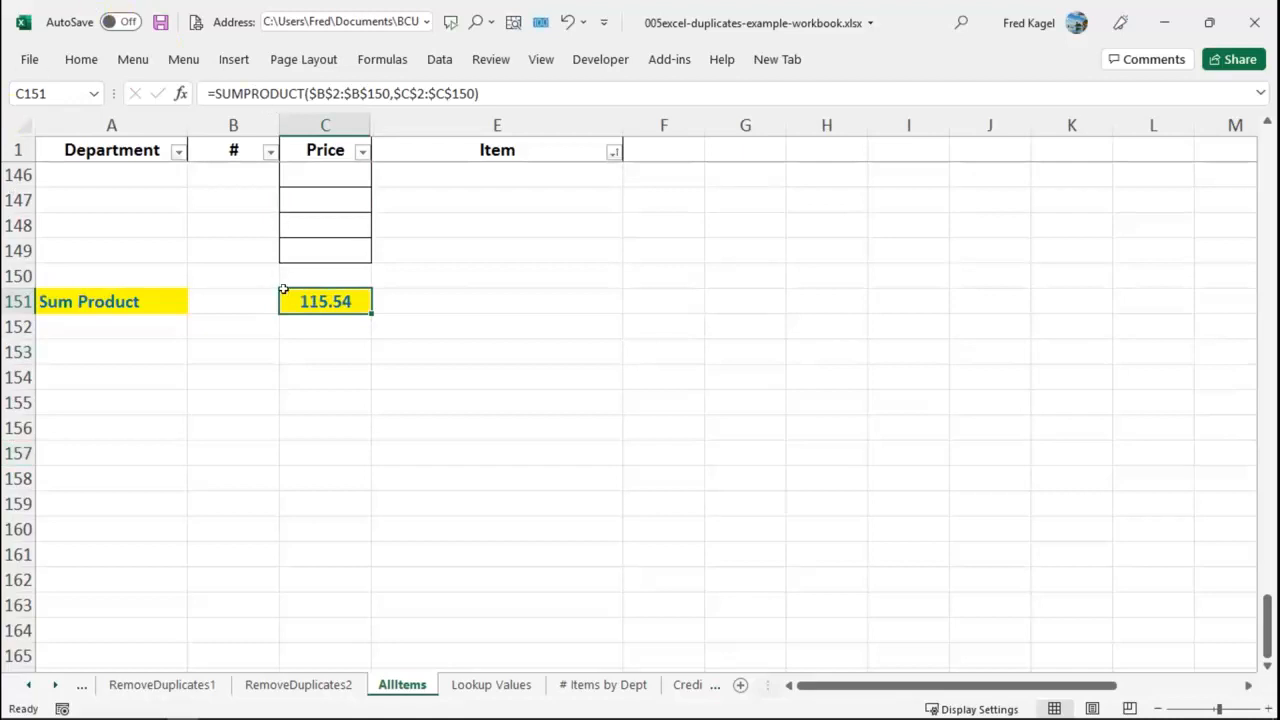
scroll(283, 289, "up", 5)
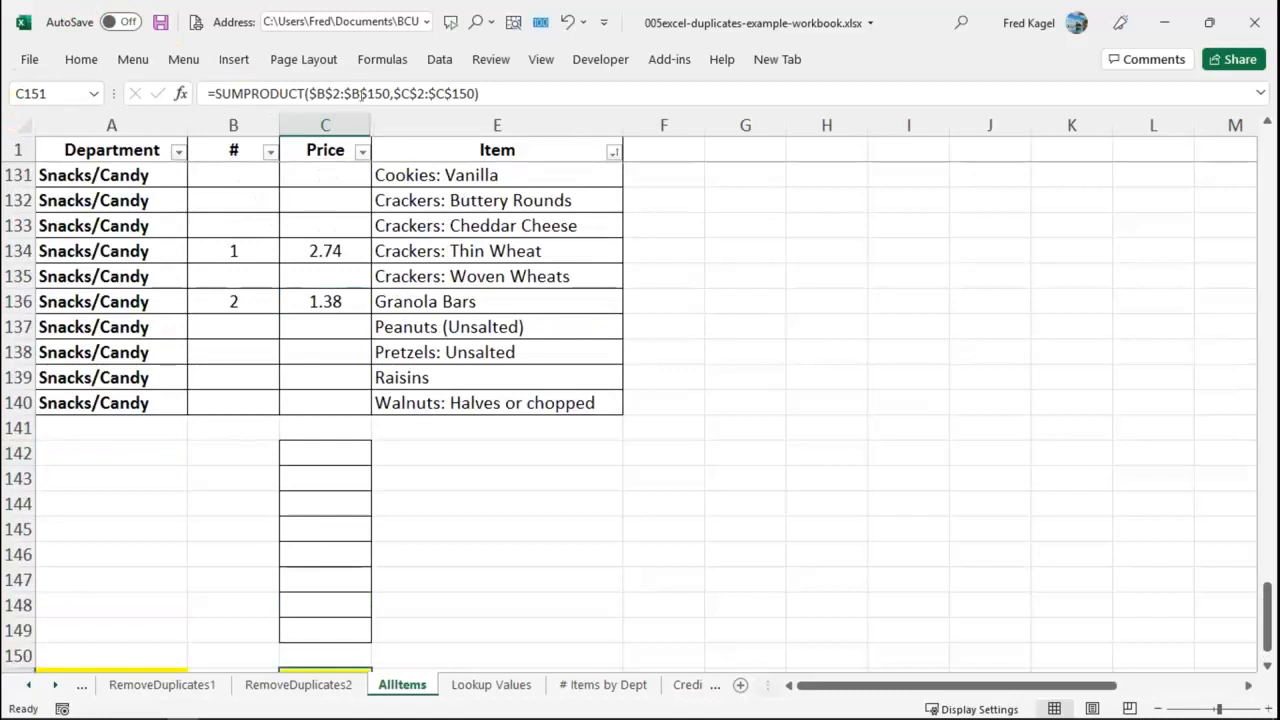
scroll(352, 358, "down", 6)
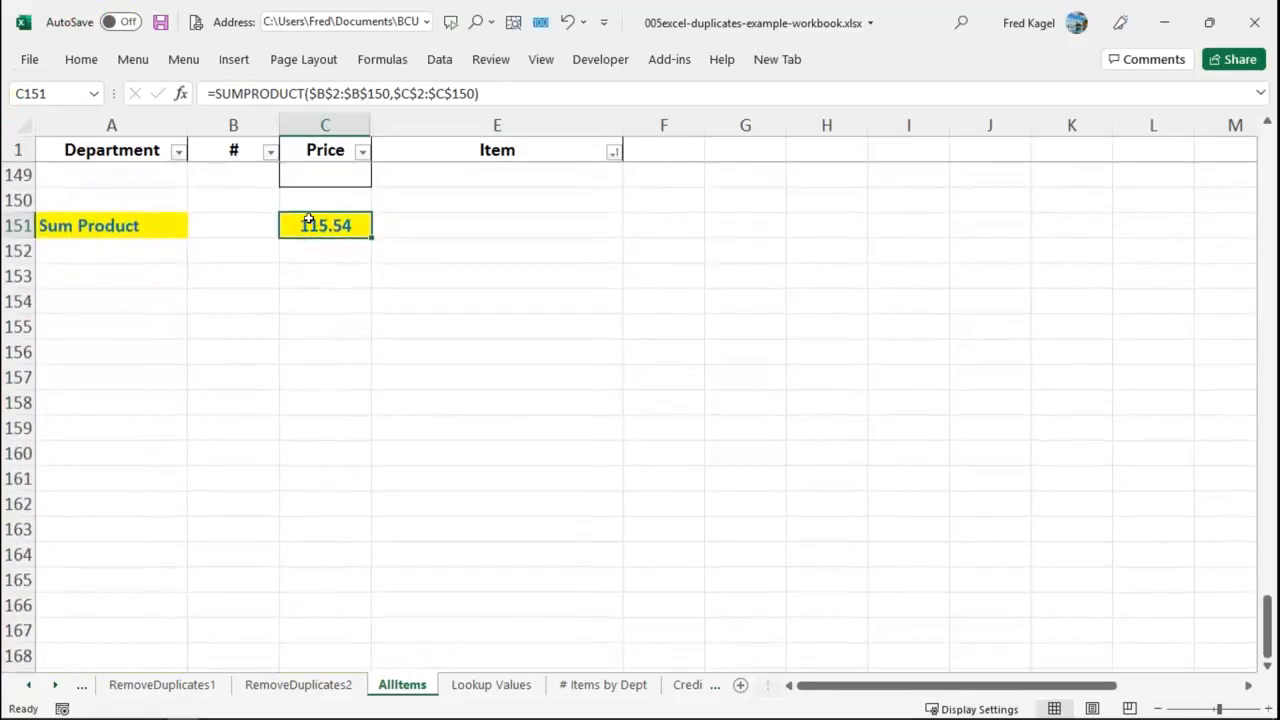
Return to the top of the list and review the Shopping List Evolution notes beside it.
scroll(310, 216, "up", 12)
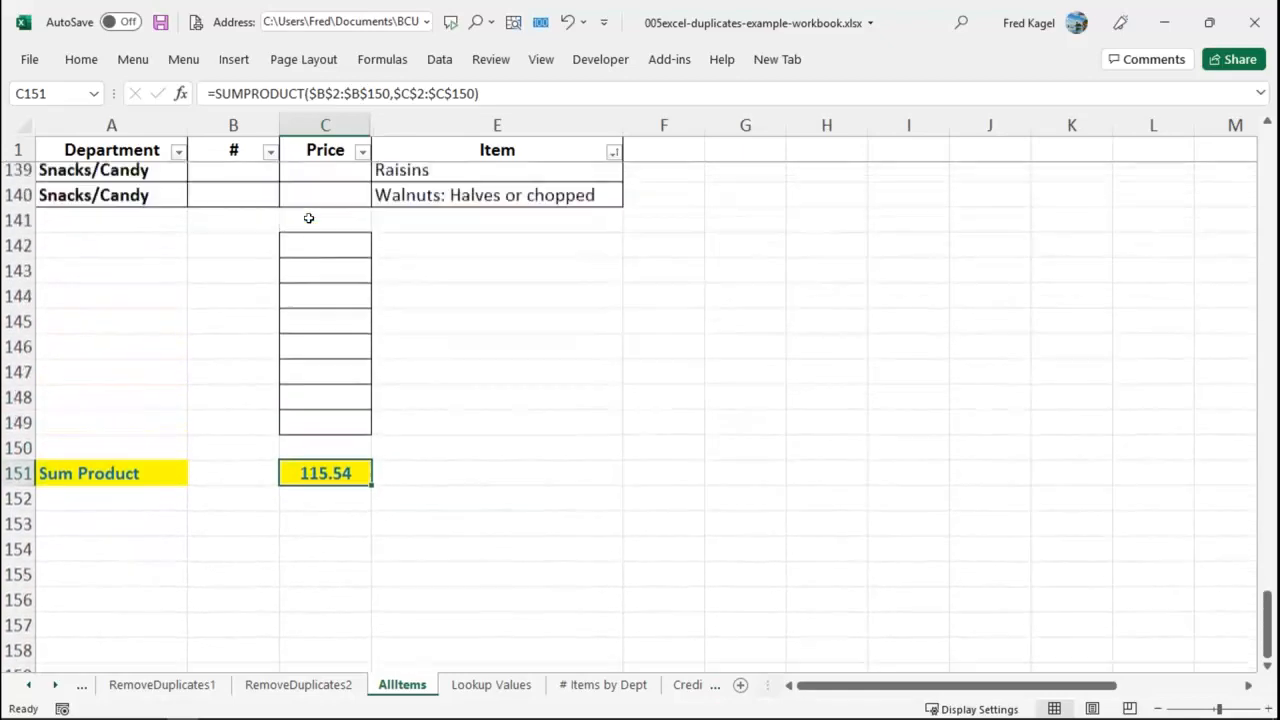
scroll(311, 214, "up", 20)
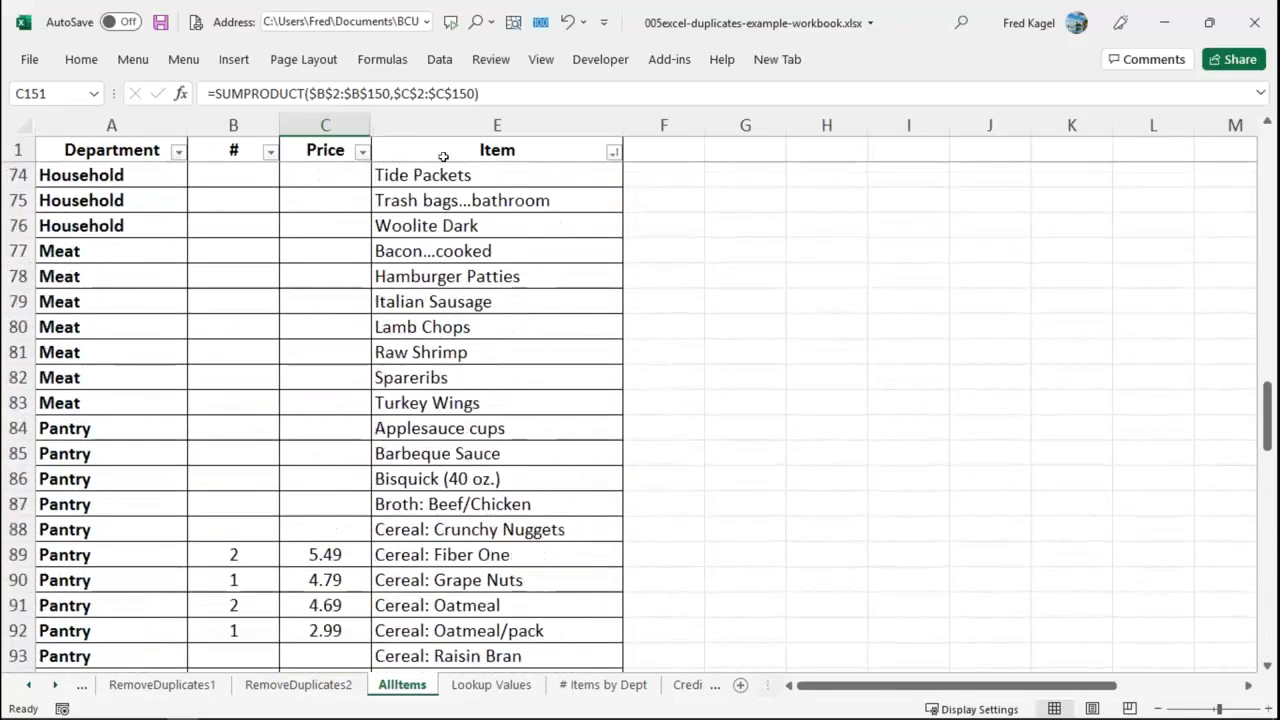
scroll(690, 200, "up", 5)
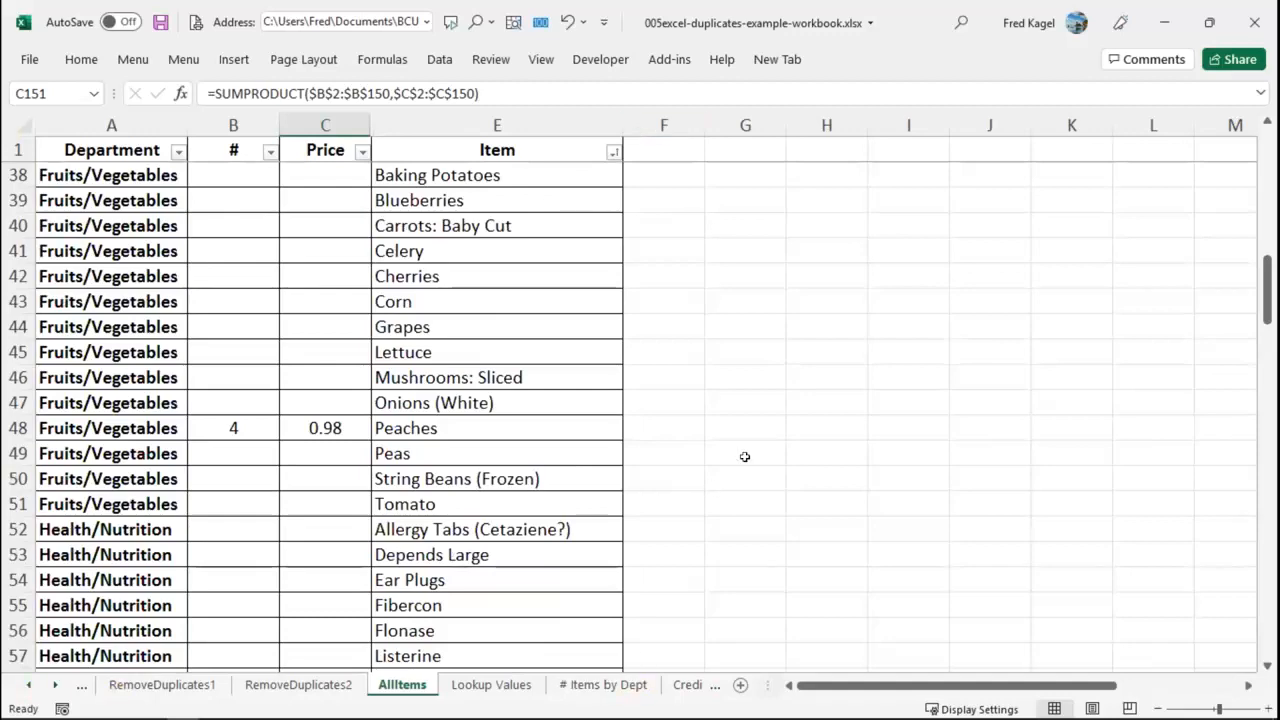
scroll(744, 456, "up", 12)
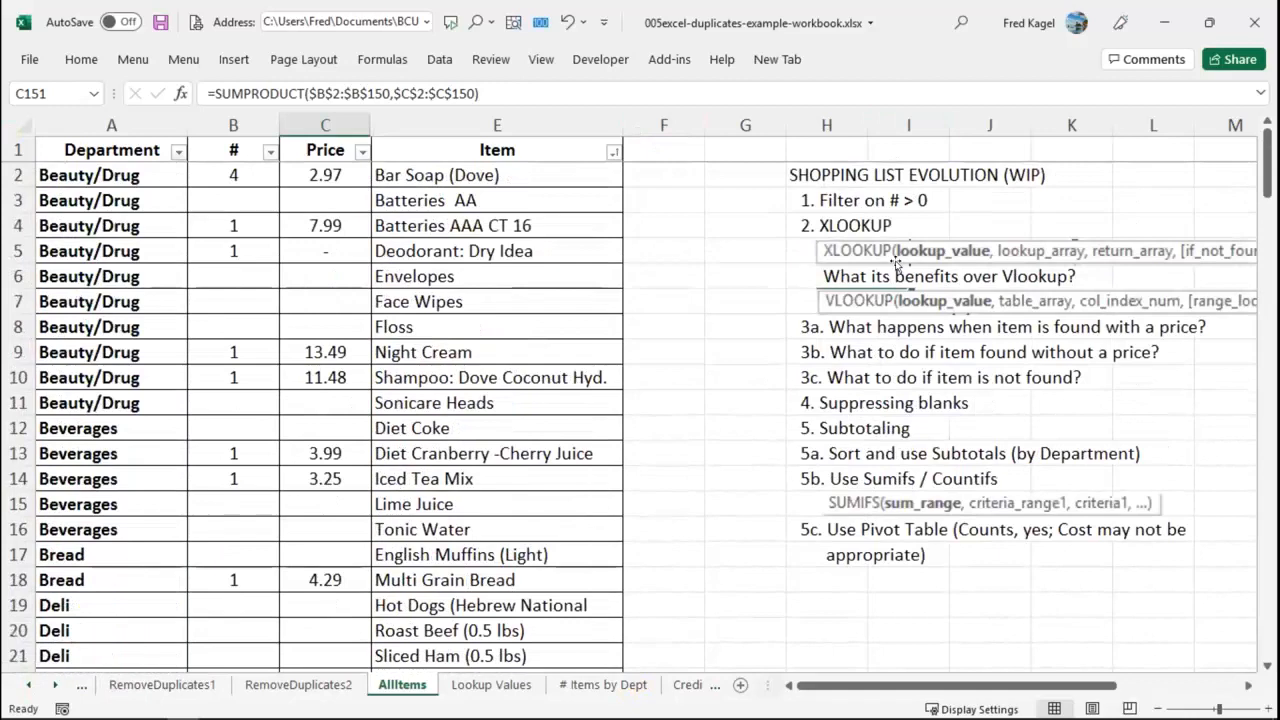
scroll(897, 265, "down", 1)
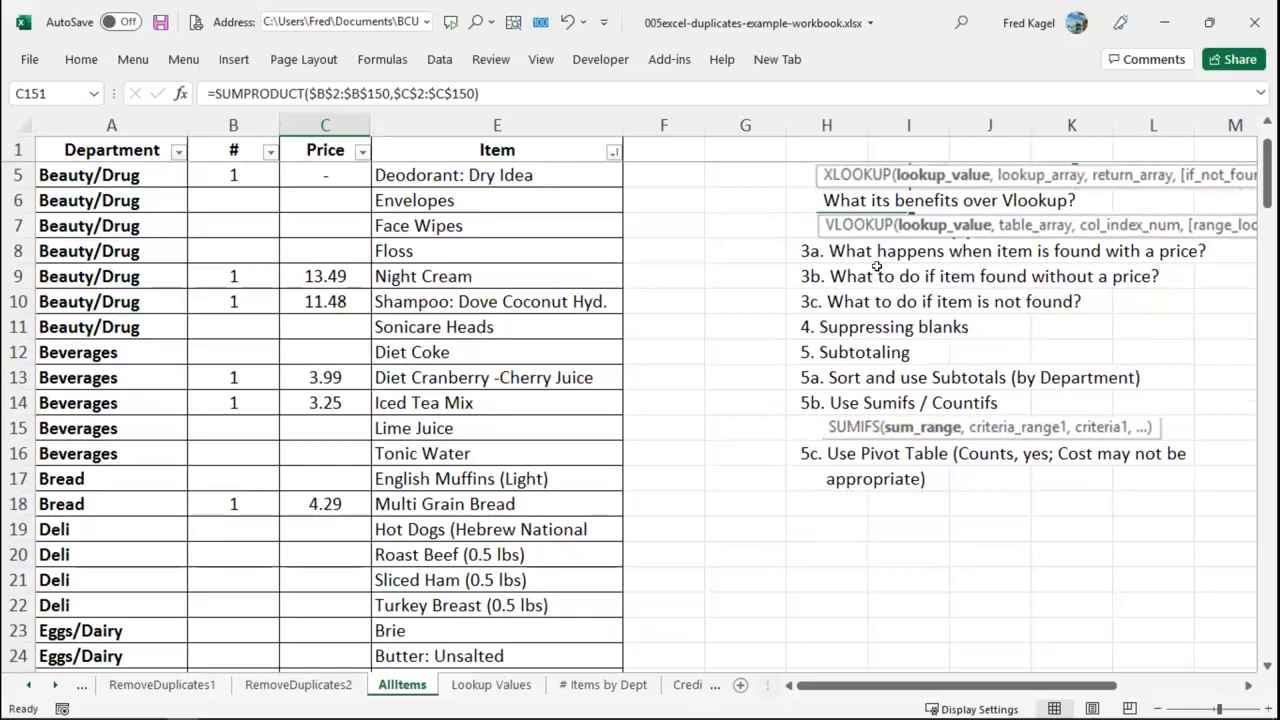
scroll(764, 250, "up", 1)
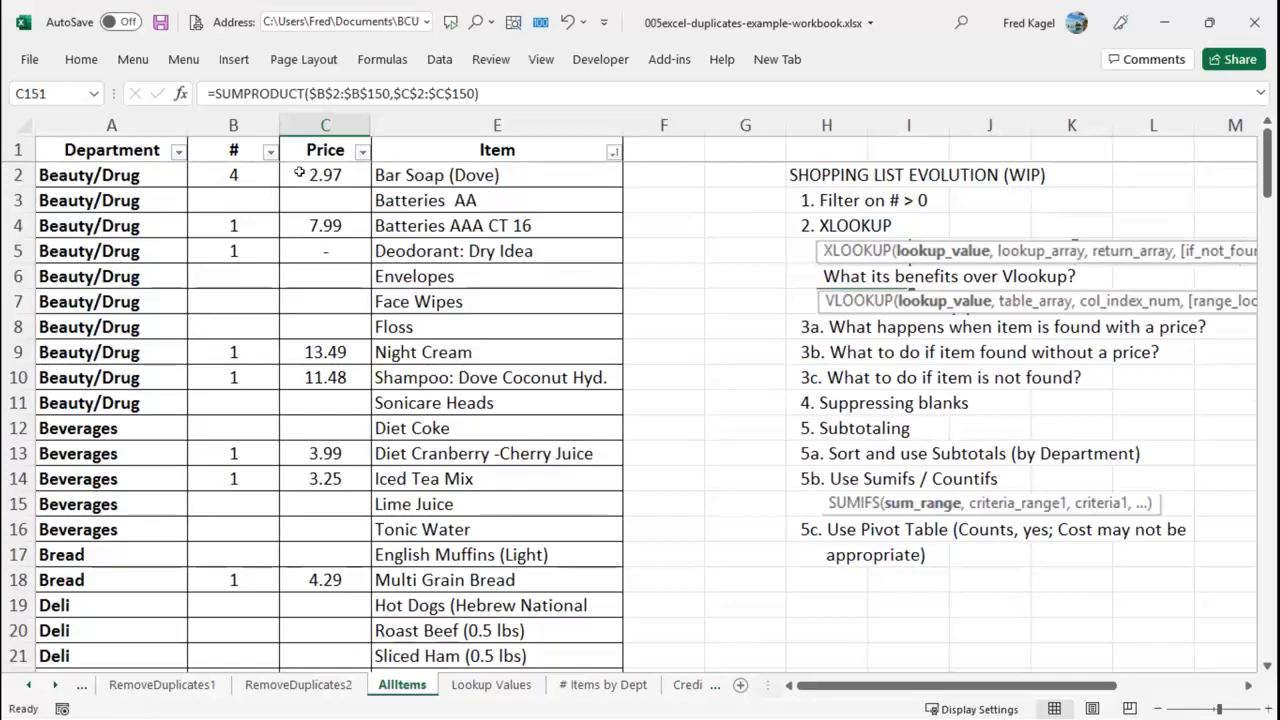
Examine the Sum Product total below the AllItems list and the quantities and prices that feed it.
scroll(299, 172, "down", 20)
scroll(297, 170, "down", 20)
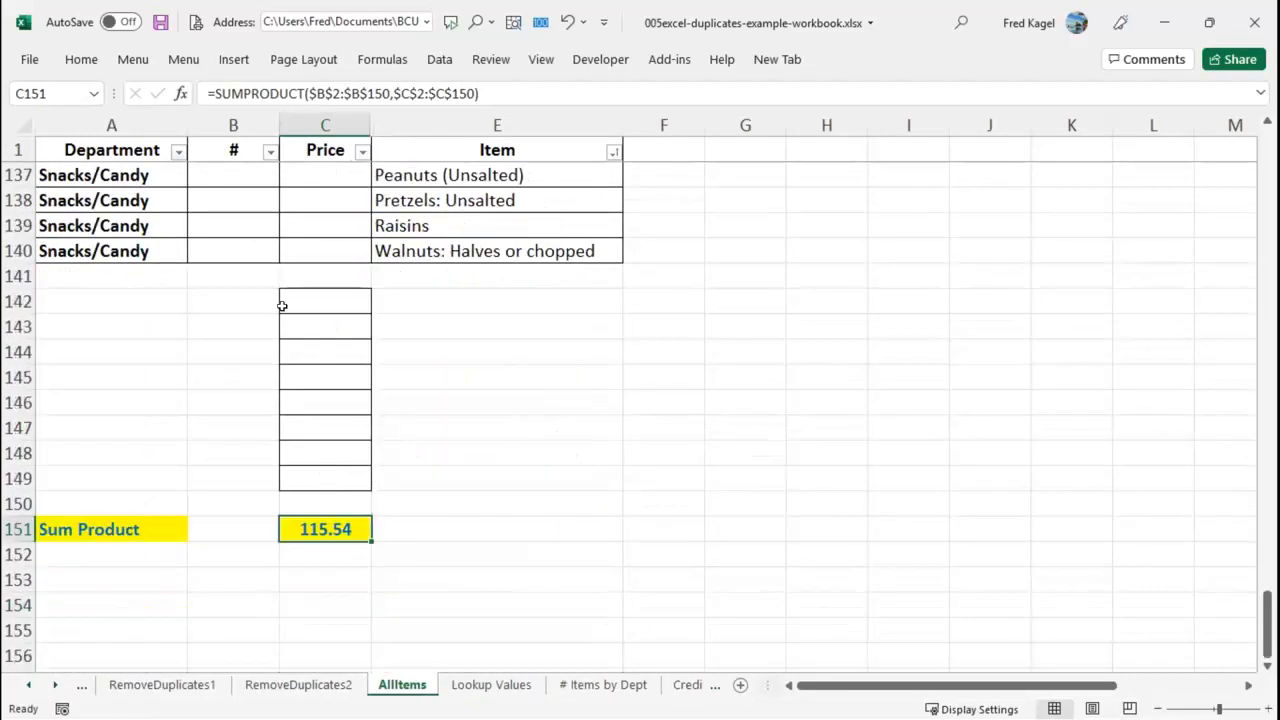
scroll(126, 506, "down", 1)
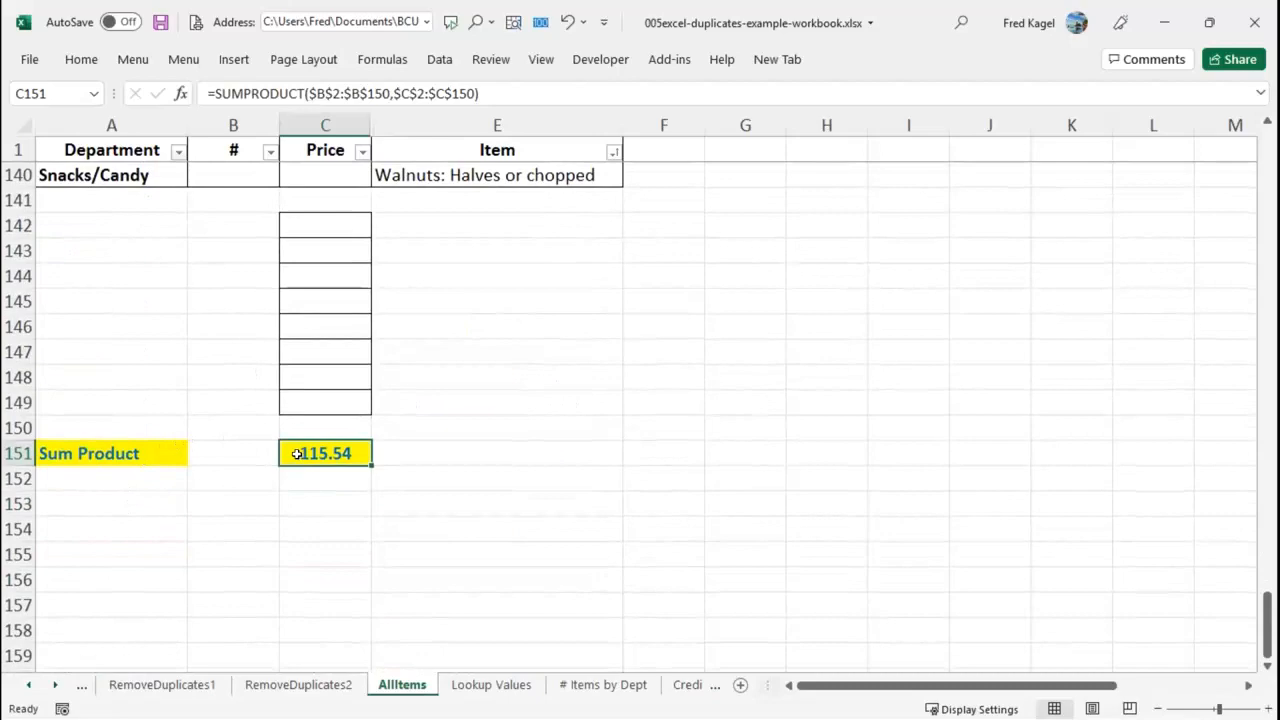
scroll(297, 453, "up", 7)
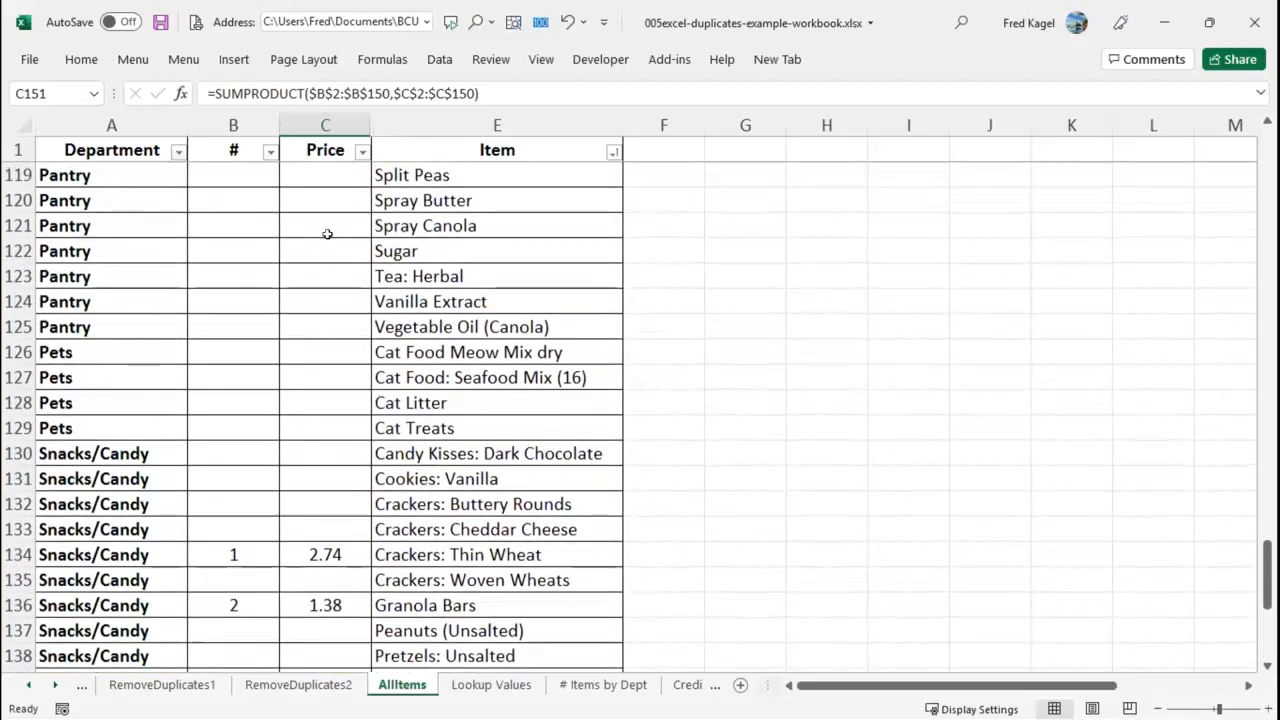
scroll(282, 204, "up", 6)
scroll(282, 204, "up", 14)
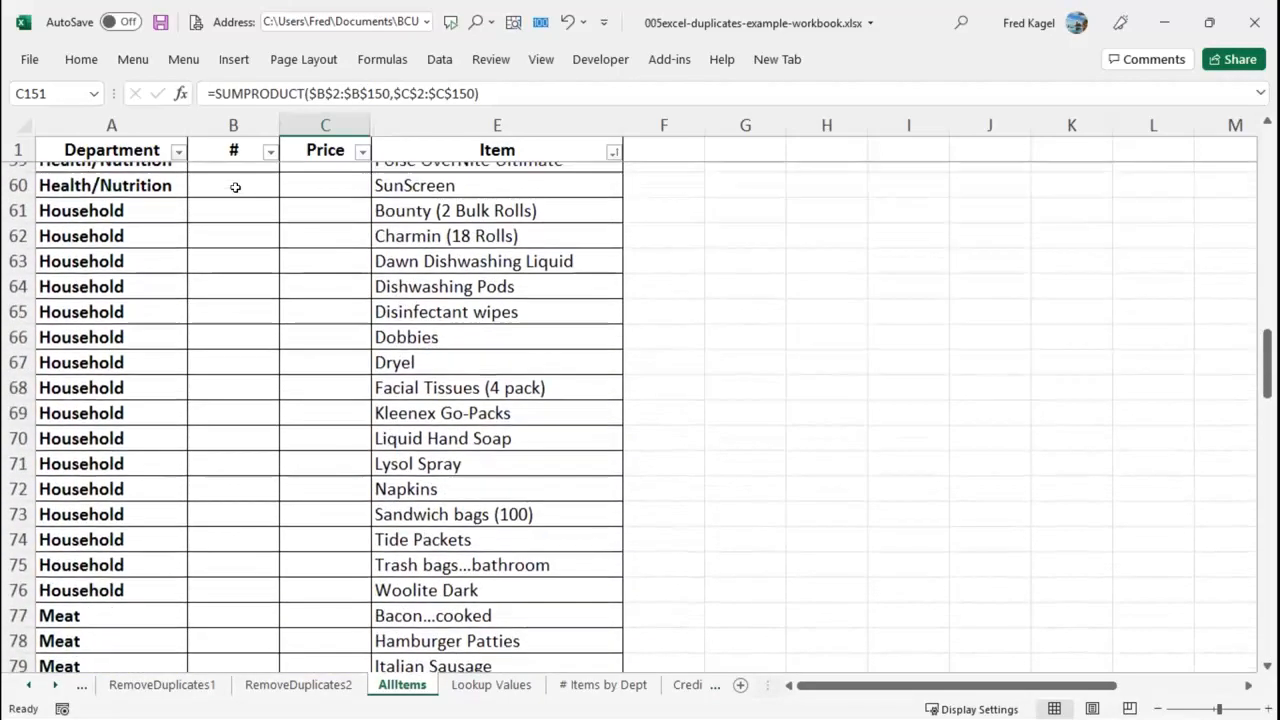
scroll(235, 187, "up", 7)
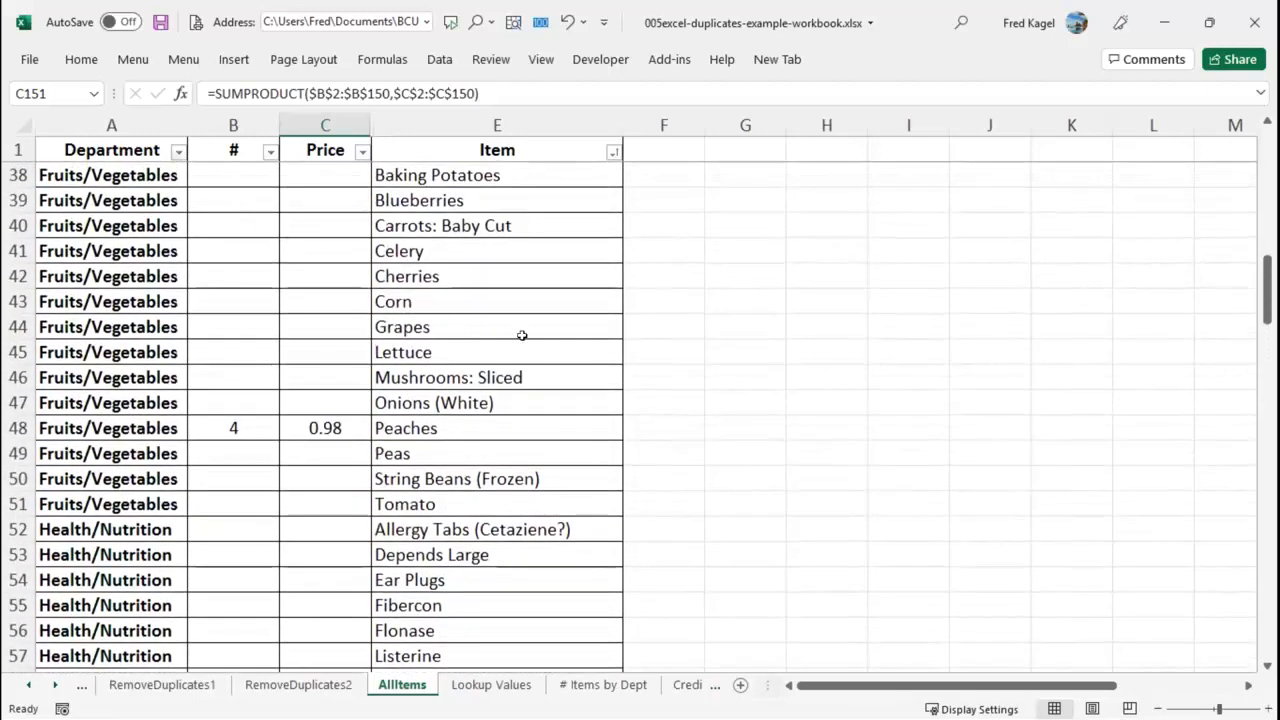
scroll(522, 335, "up", 1)
scroll(522, 335, "down", 1)
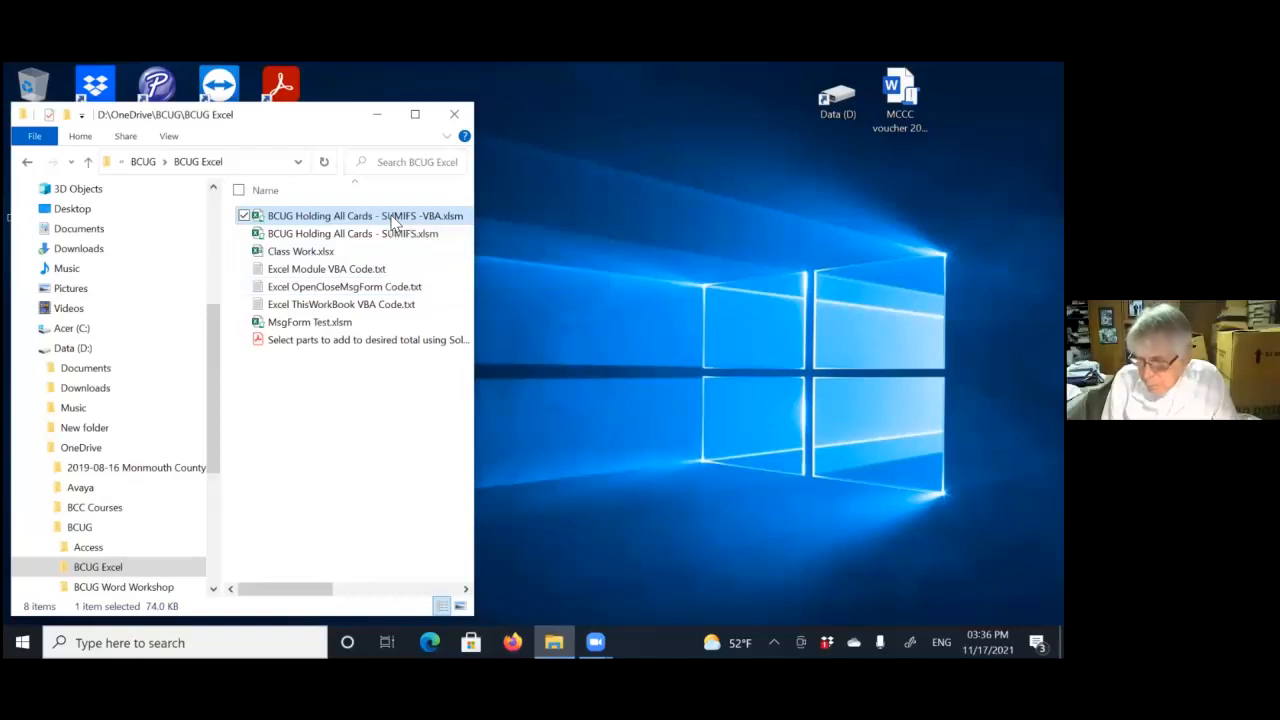
In File Explorer, open the workbook "BCUG Holding All Cards - SUMIFS -VBA.xlsm" and dismiss its introductory message.
left_click(395, 218)
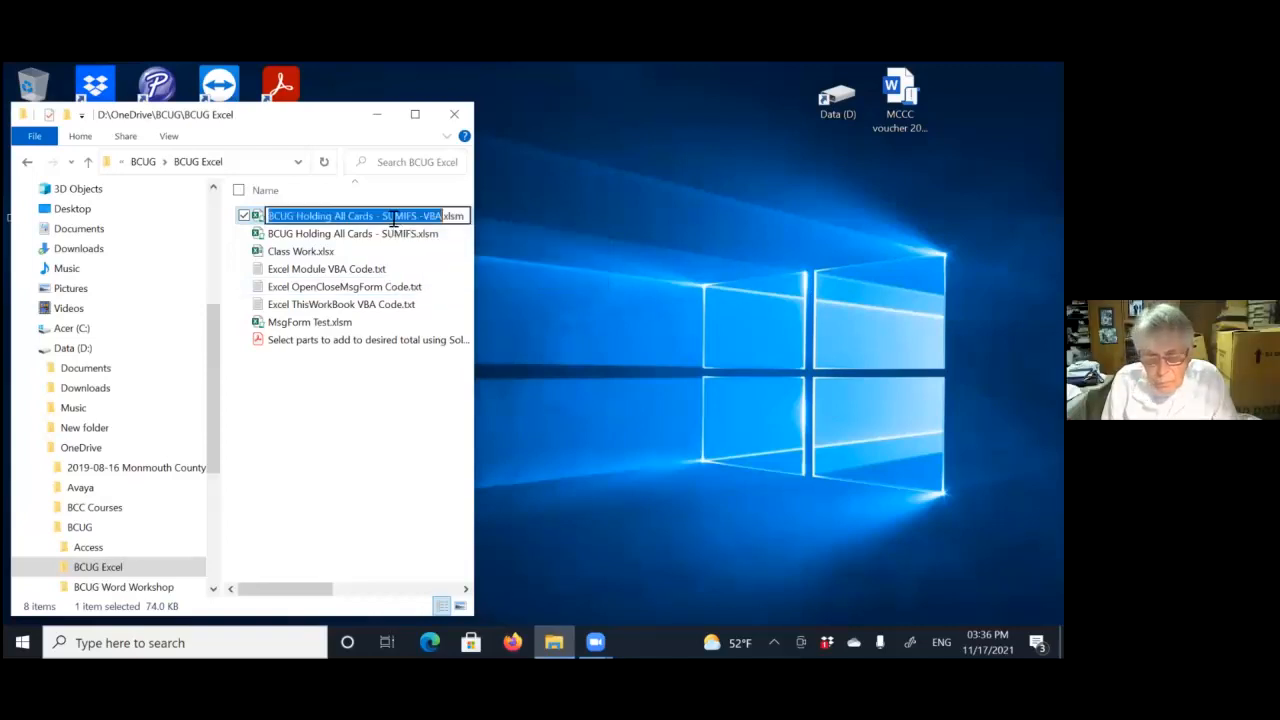
double_click(279, 220)
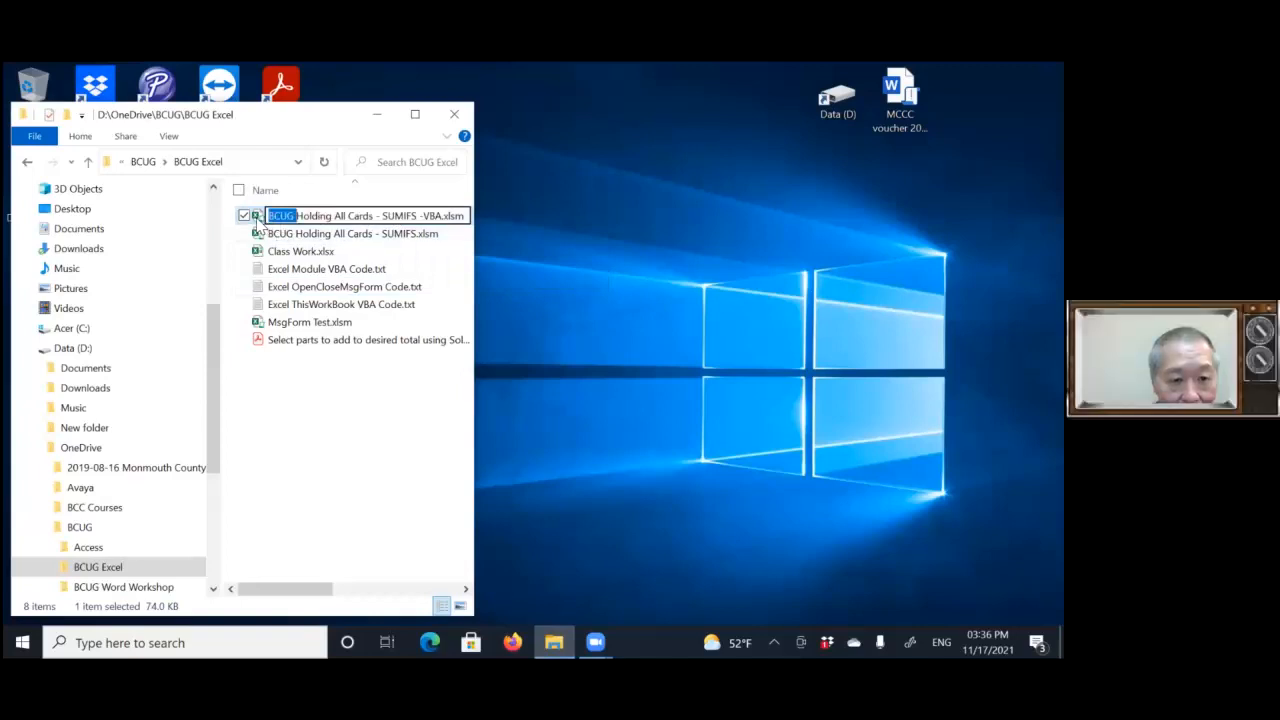
double_click(258, 220)
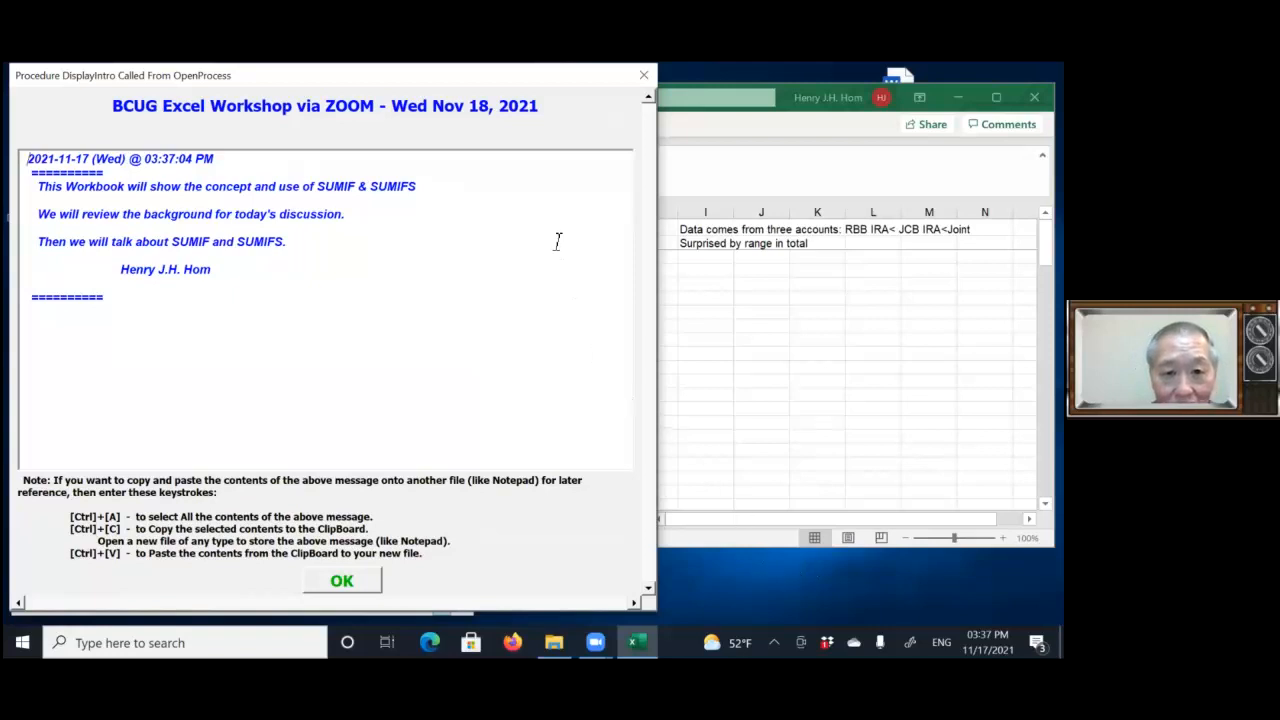
left_click(586, 266)
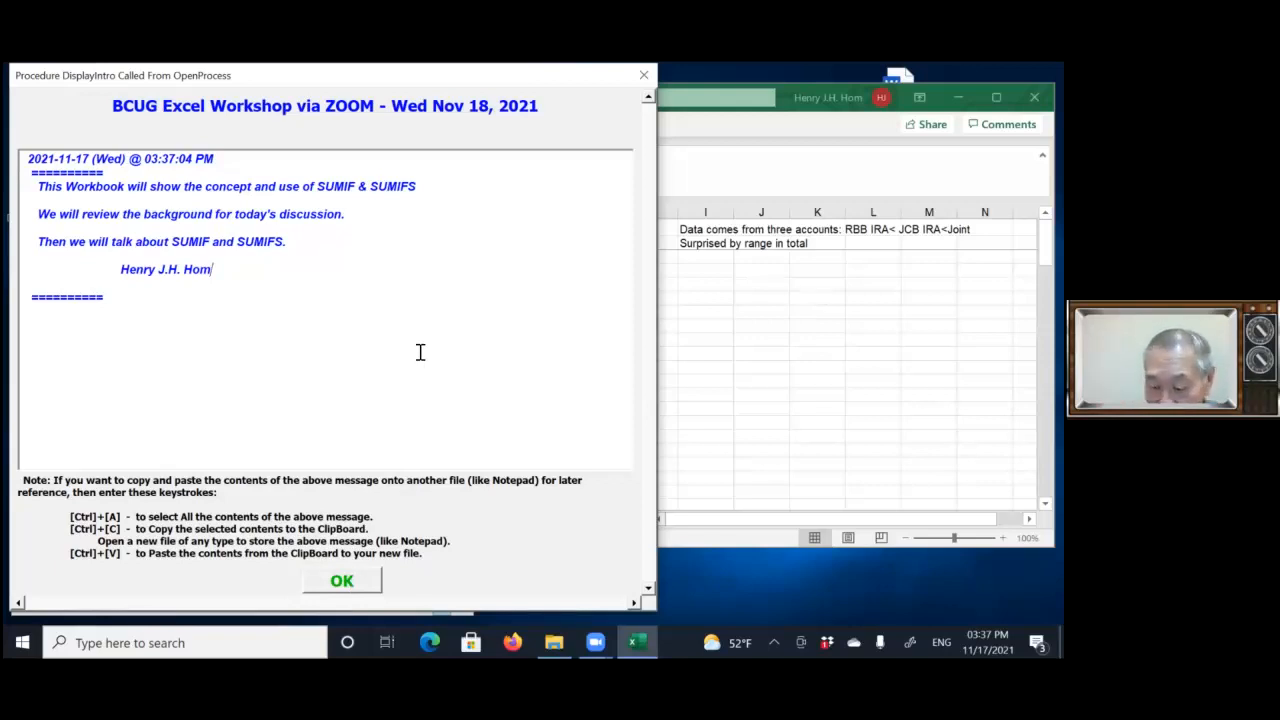
left_click(337, 583)
left_click(331, 581)
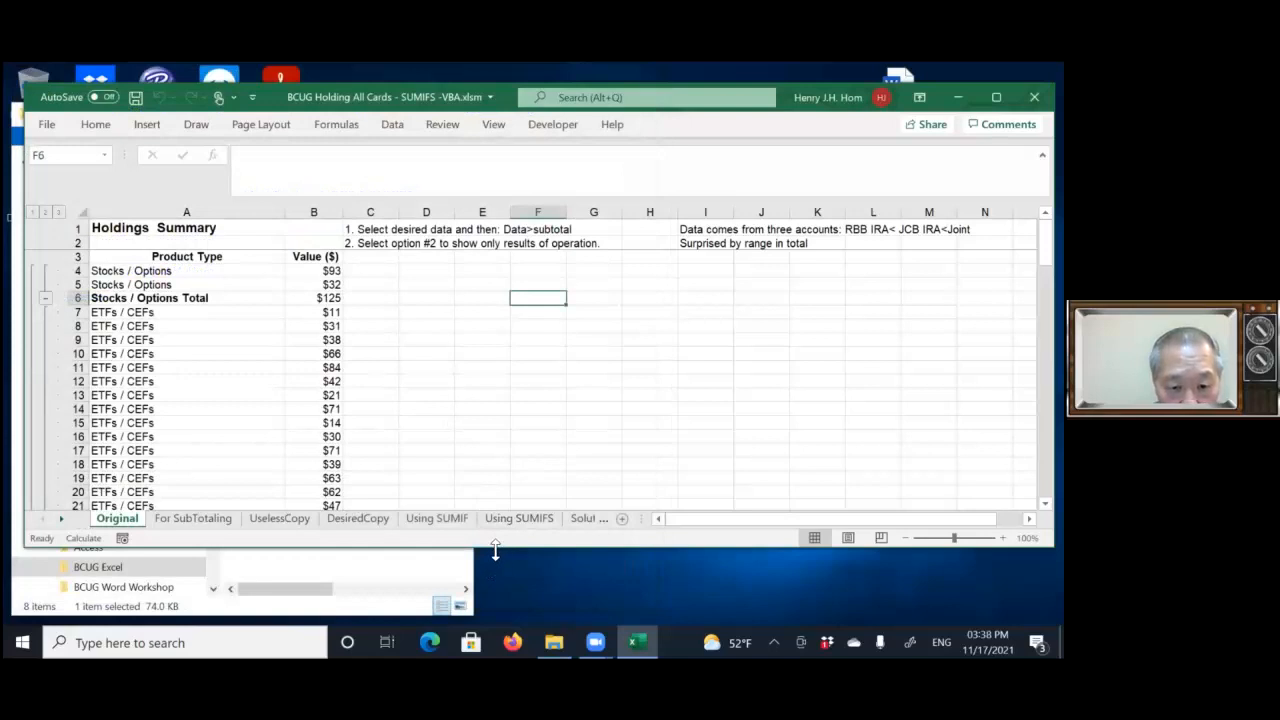
Make the workbook window taller and enlarge the Original sheet's display to 120%.
left_click_drag(495, 549, 490, 621)
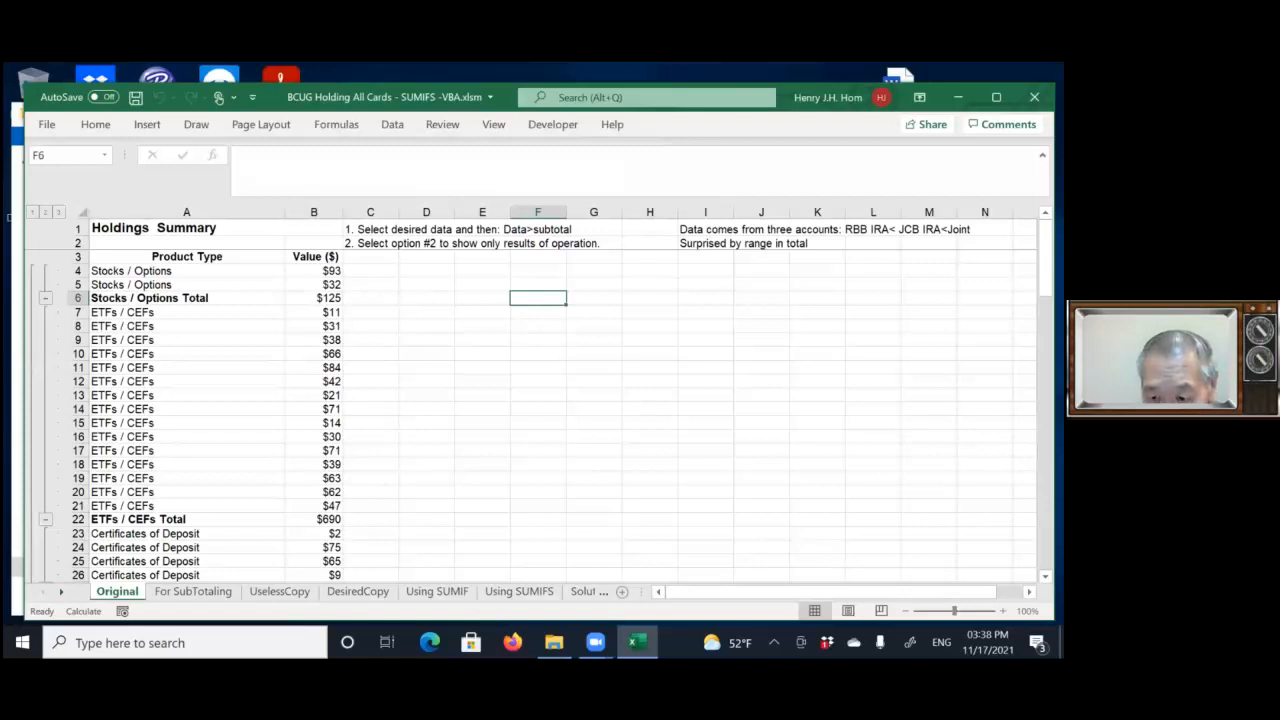
left_click(1002, 610)
left_click(1002, 610)
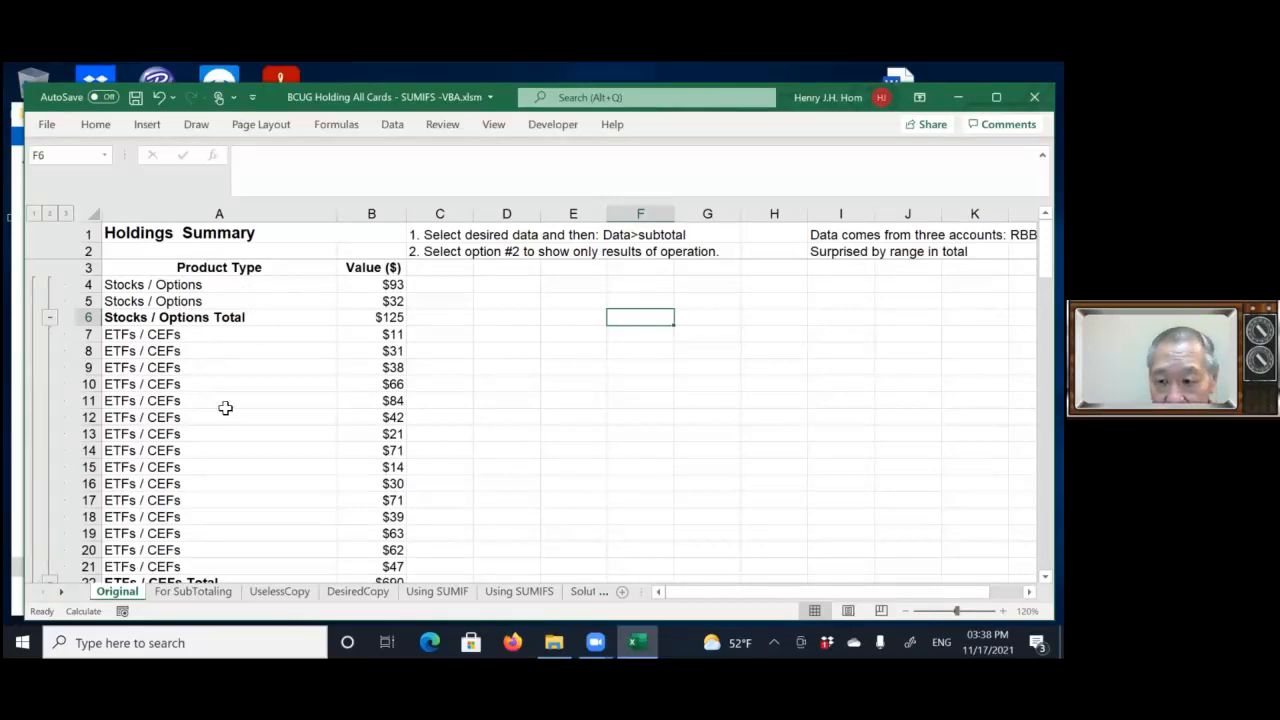
Review the holdings and subtotals on the Original sheet and the copied totals on the DesiredCopy sheet.
left_click_drag(1045, 250, 1045, 356)
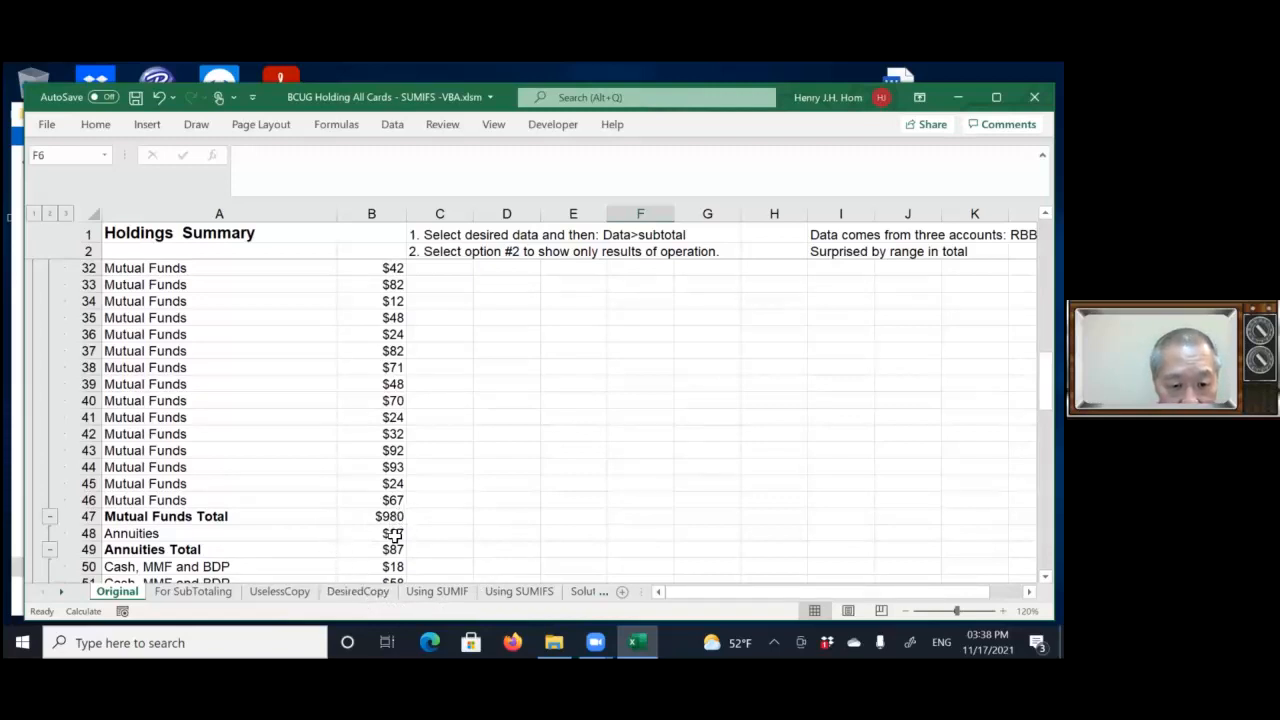
left_click(358, 591)
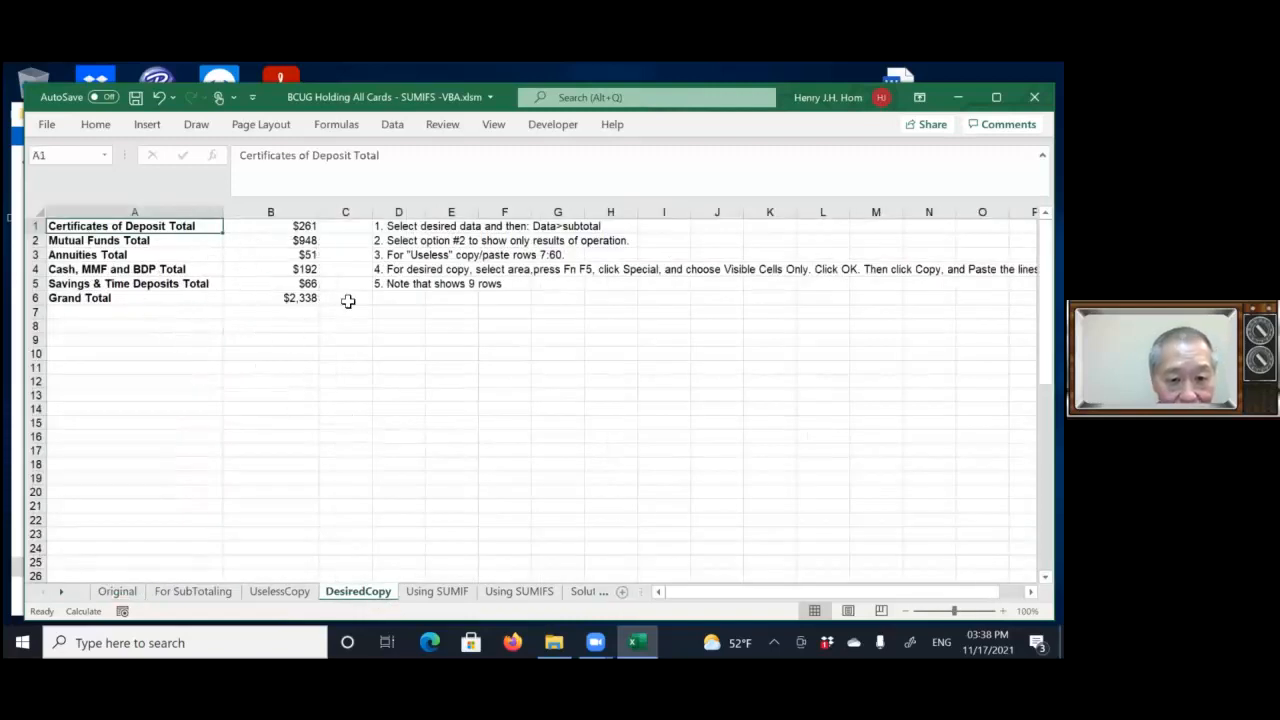
left_click(413, 509)
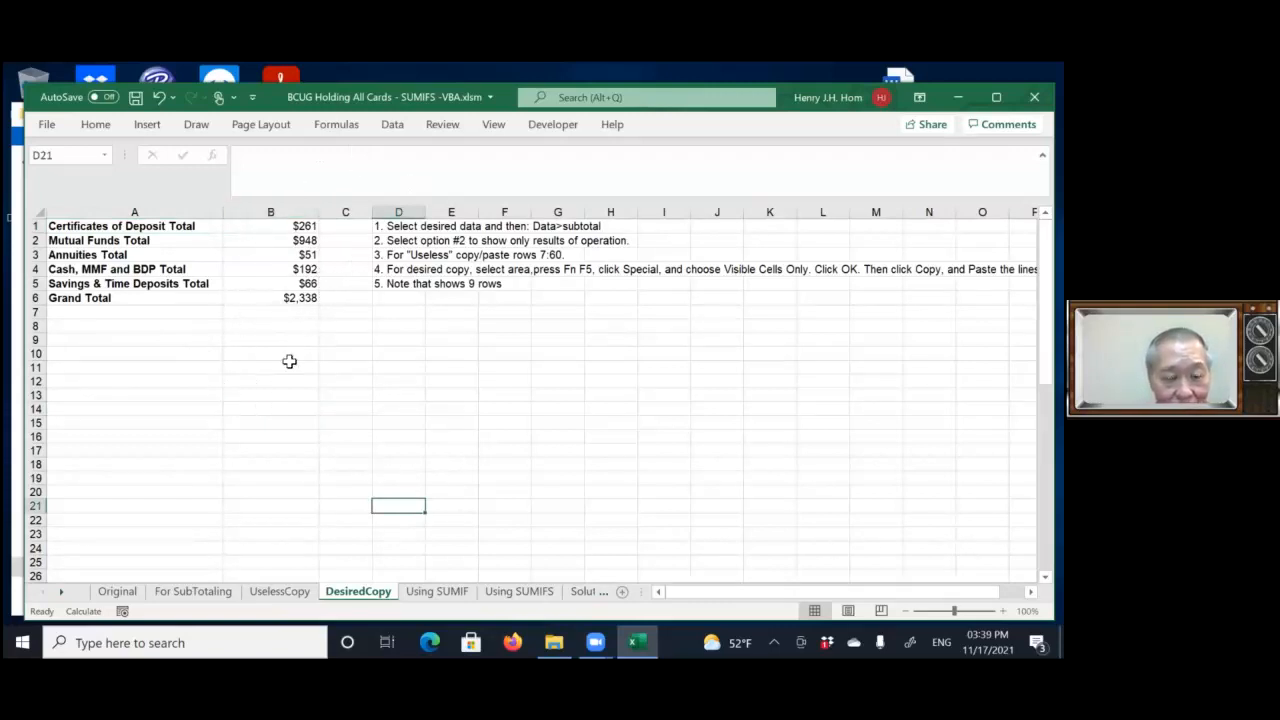
Show the Using SUMIF sheet and enlarge its display to 120%.
left_click(437, 592)
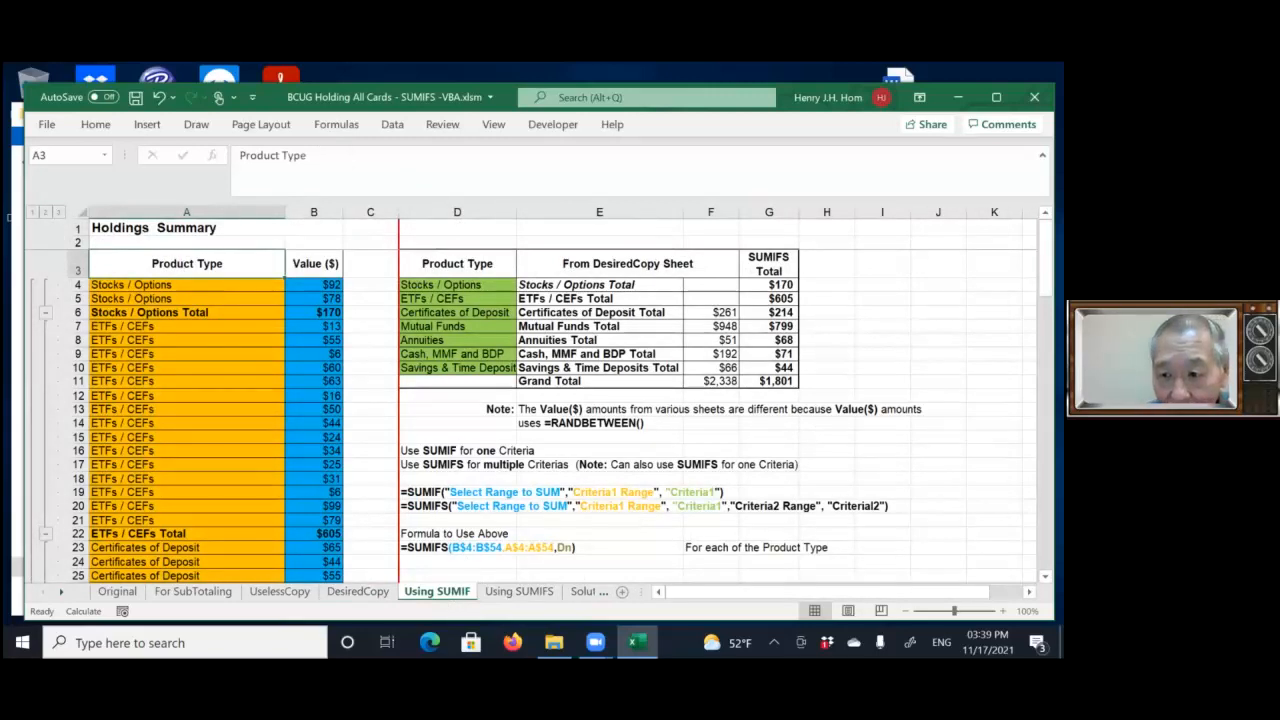
left_click_drag(847, 280, 848, 236)
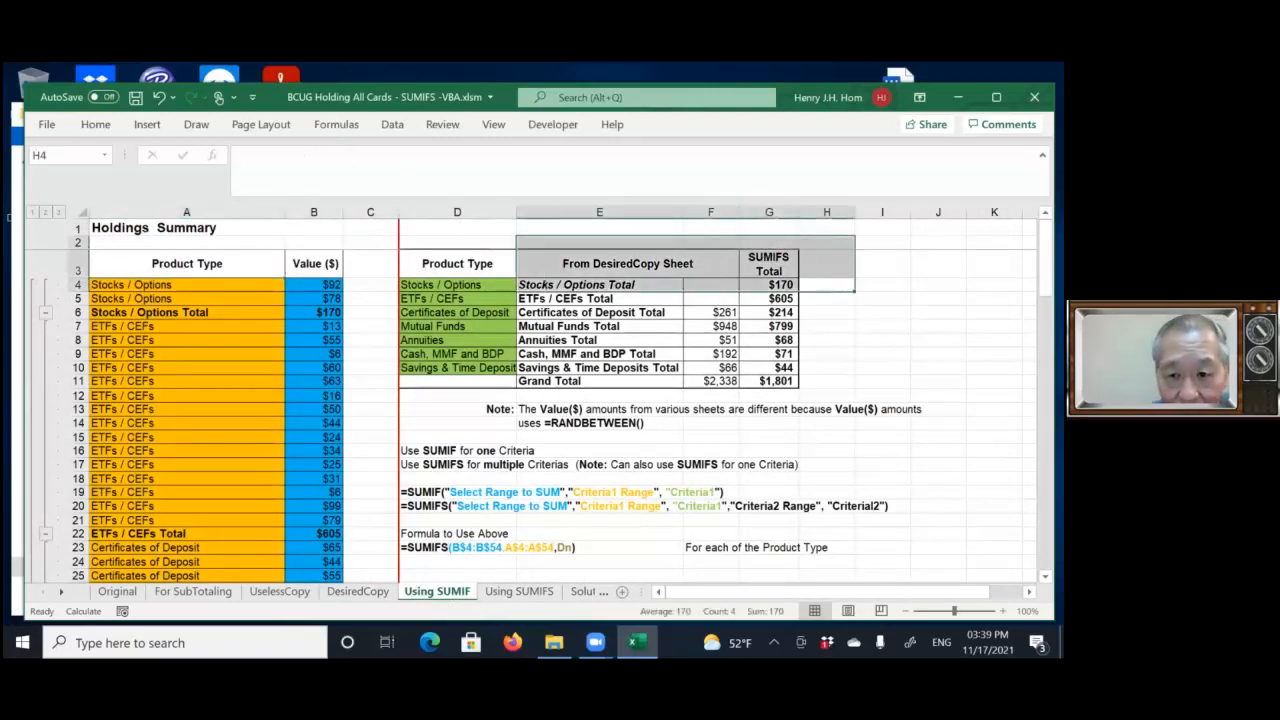
left_click(882, 340)
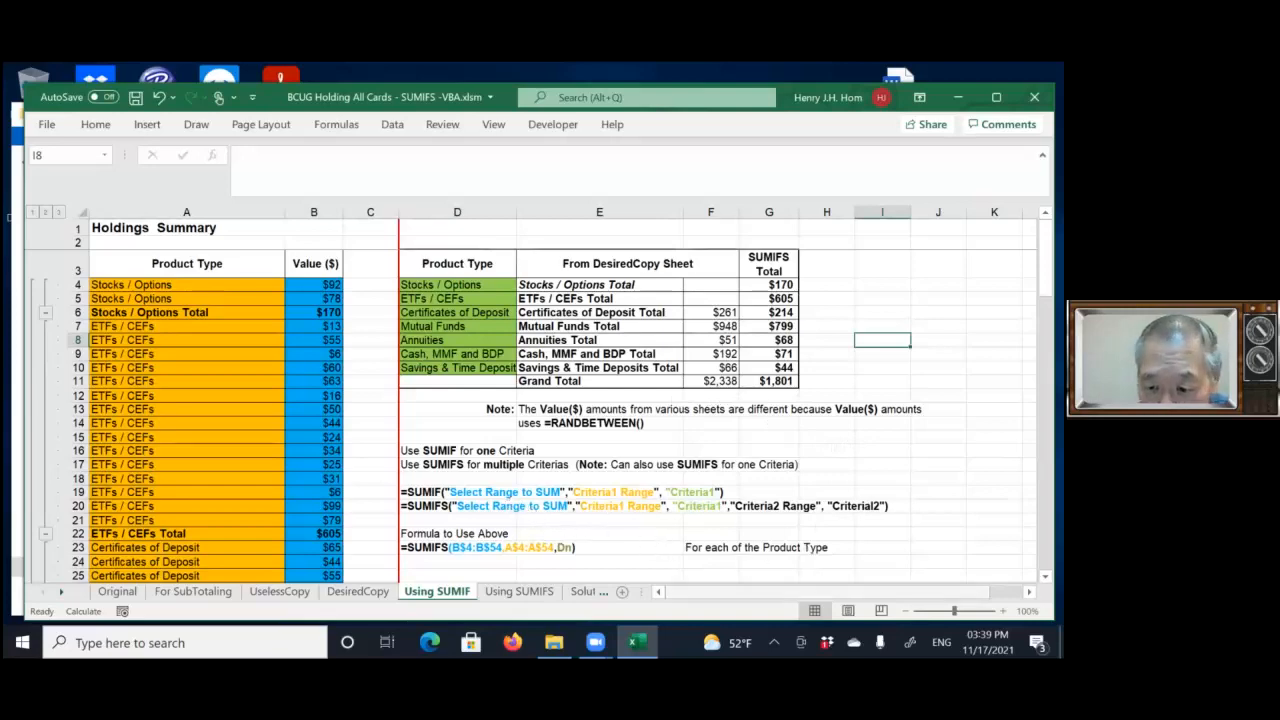
left_click(1003, 611)
left_click(1003, 611)
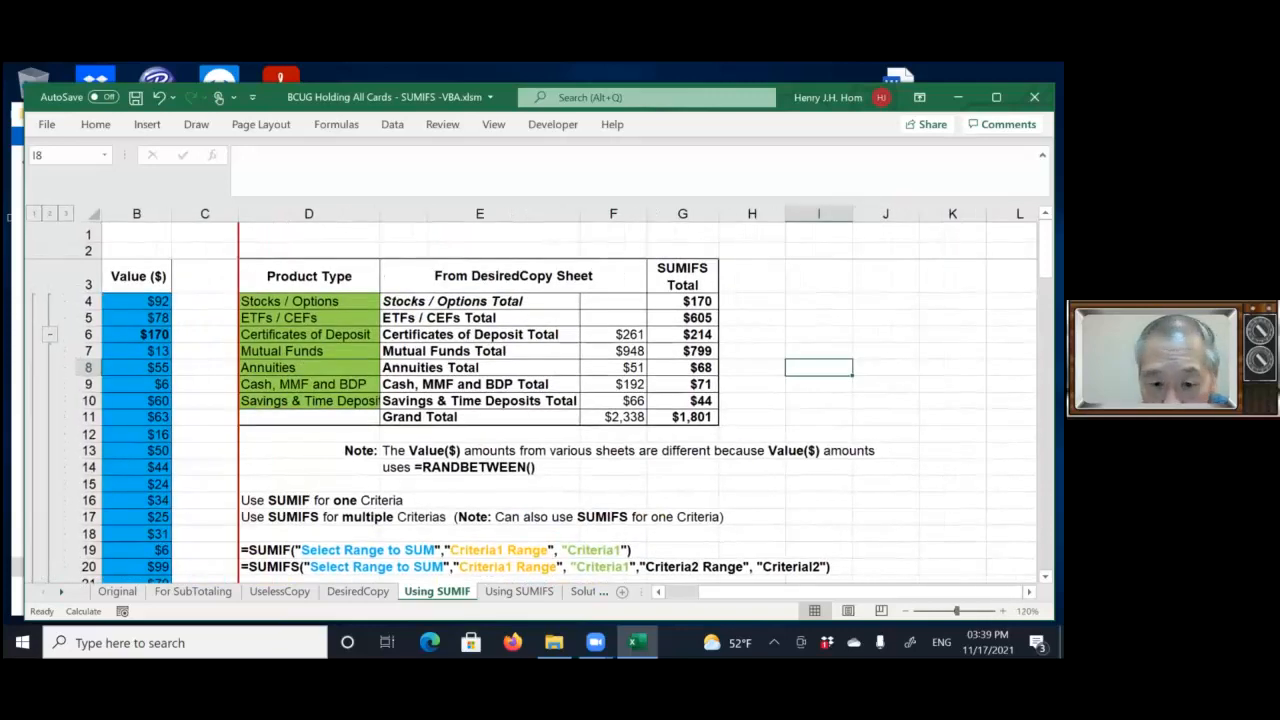
Examine the SUMIF and SUMIFS syntax notes against the color-coded product type, value and criteria ranges.
left_click_drag(1046, 262, 1046, 280)
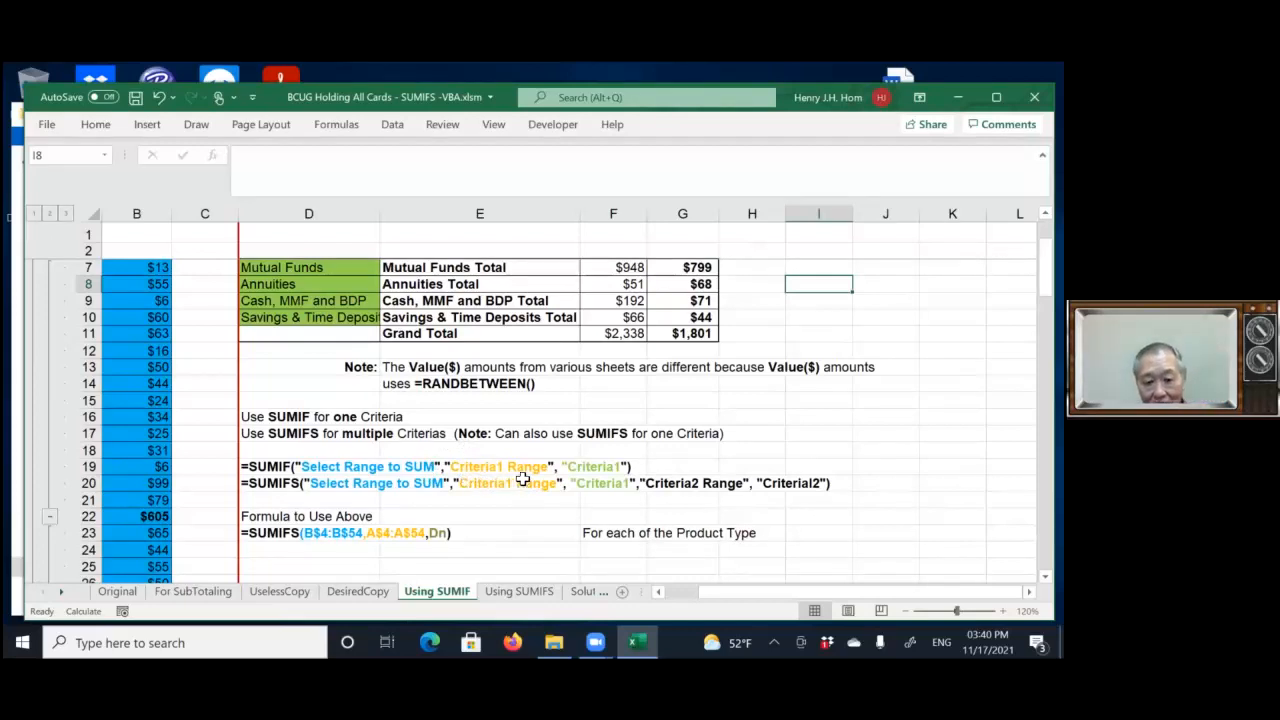
left_click_drag(522, 480, 488, 481)
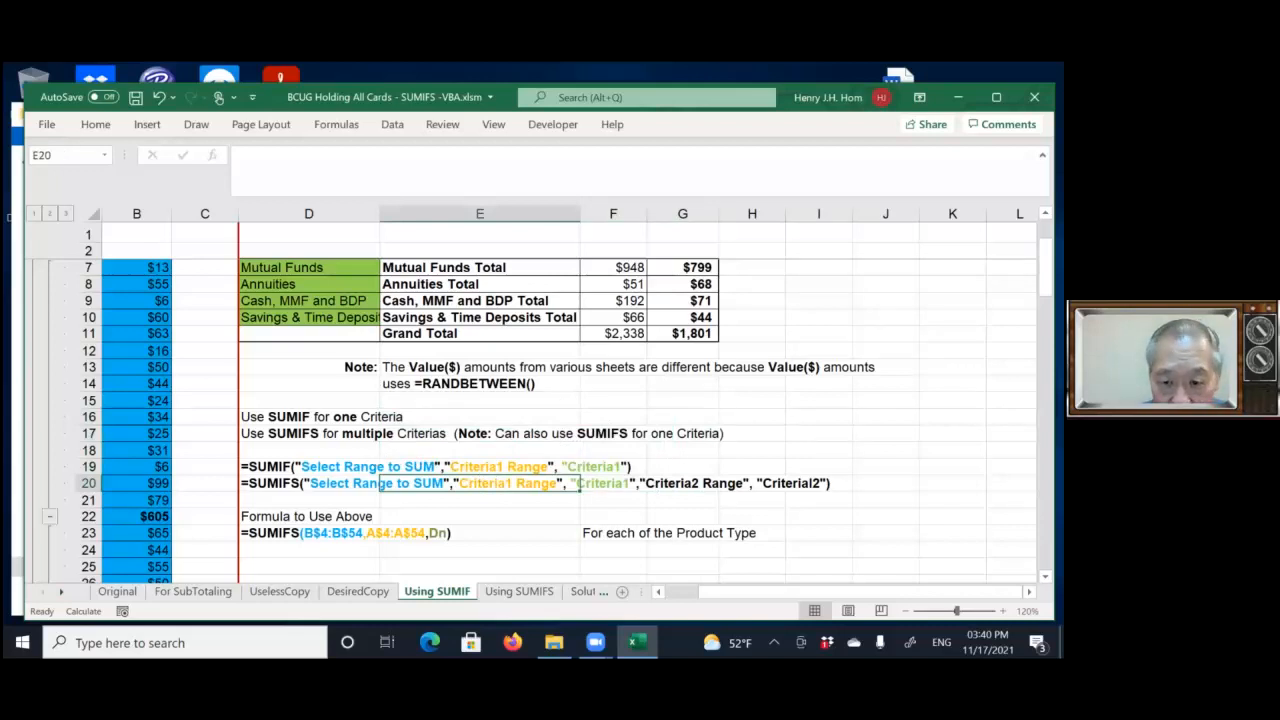
left_click_drag(840, 590, 788, 591)
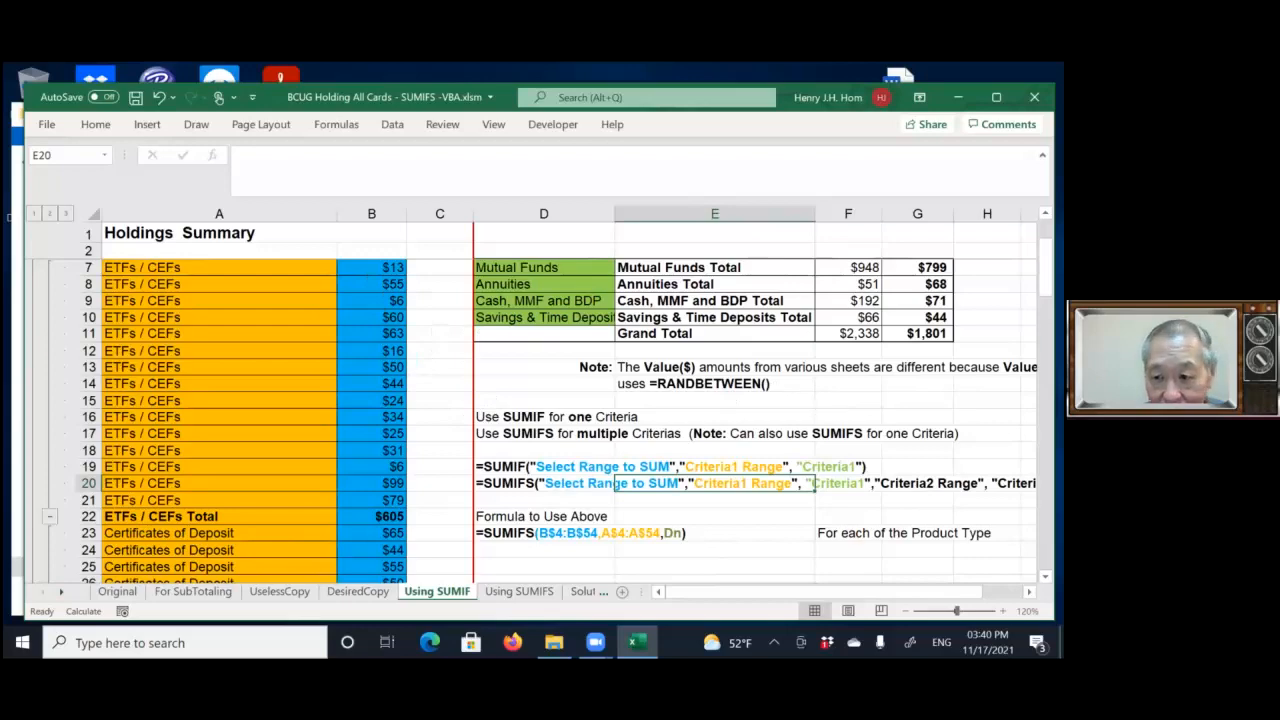
scroll(540, 410, "up", 2)
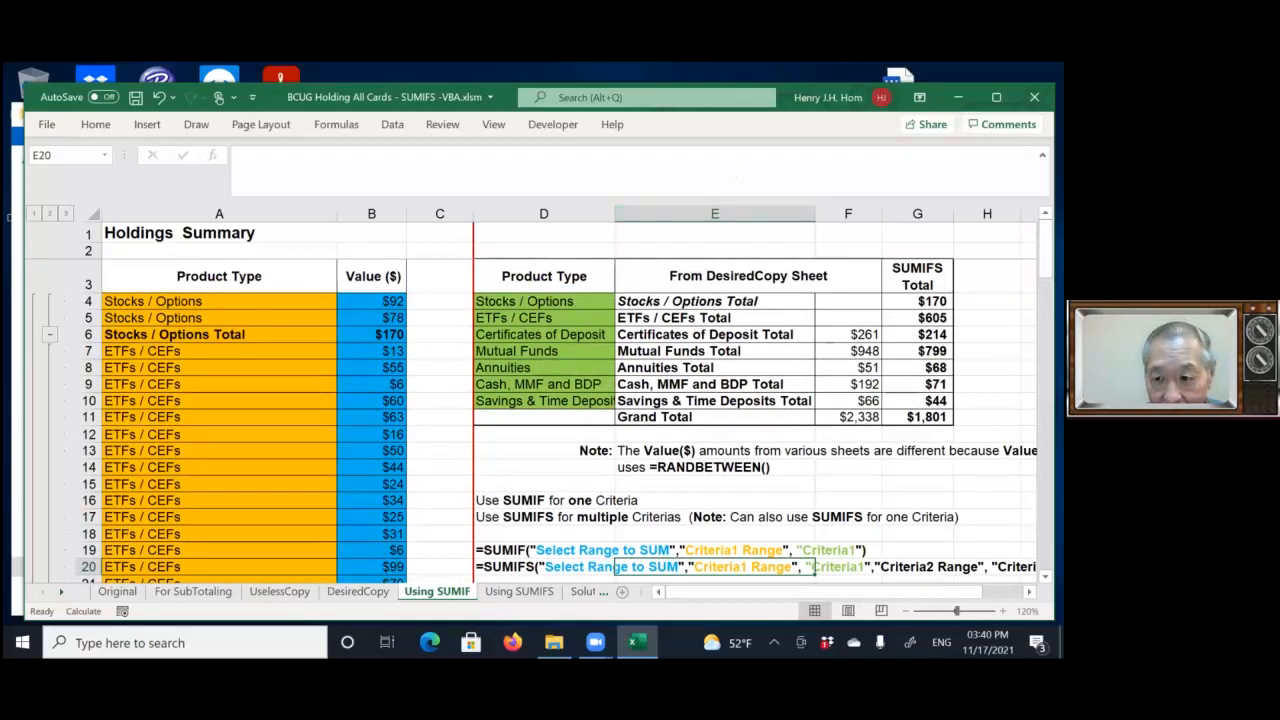
left_click_drag(1045, 250, 1045, 472)
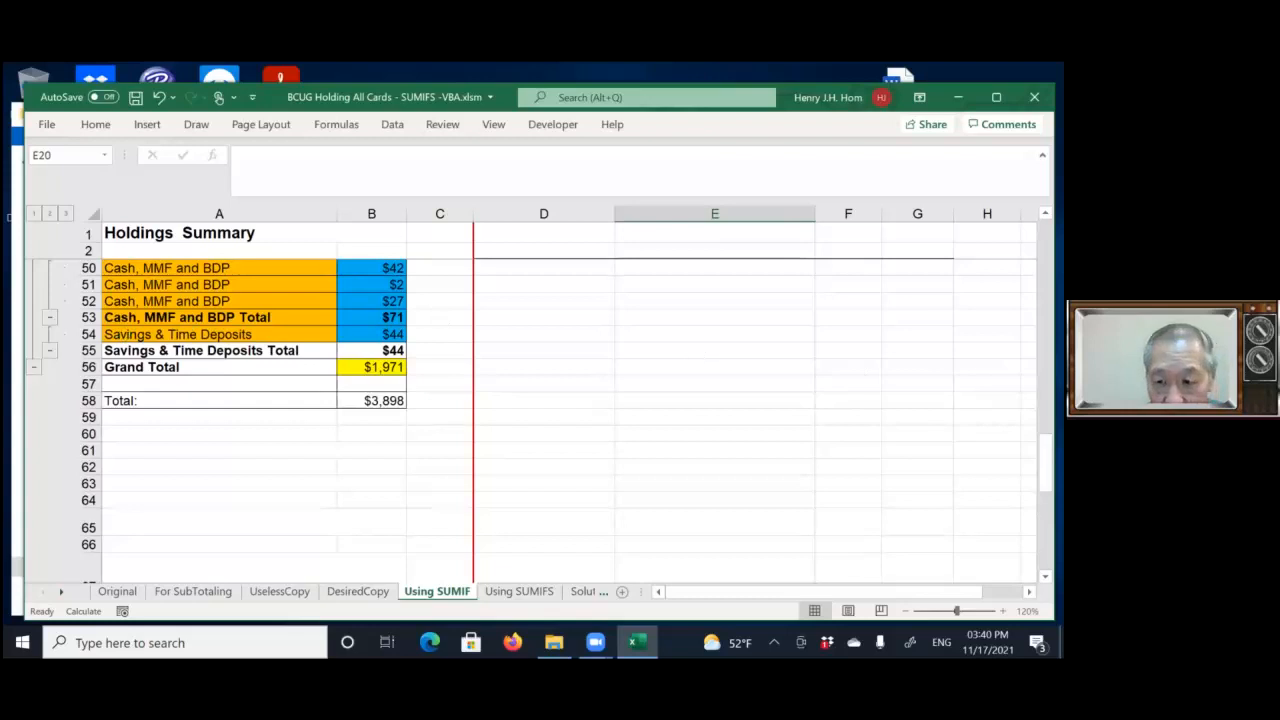
left_click_drag(1045, 470, 1045, 295)
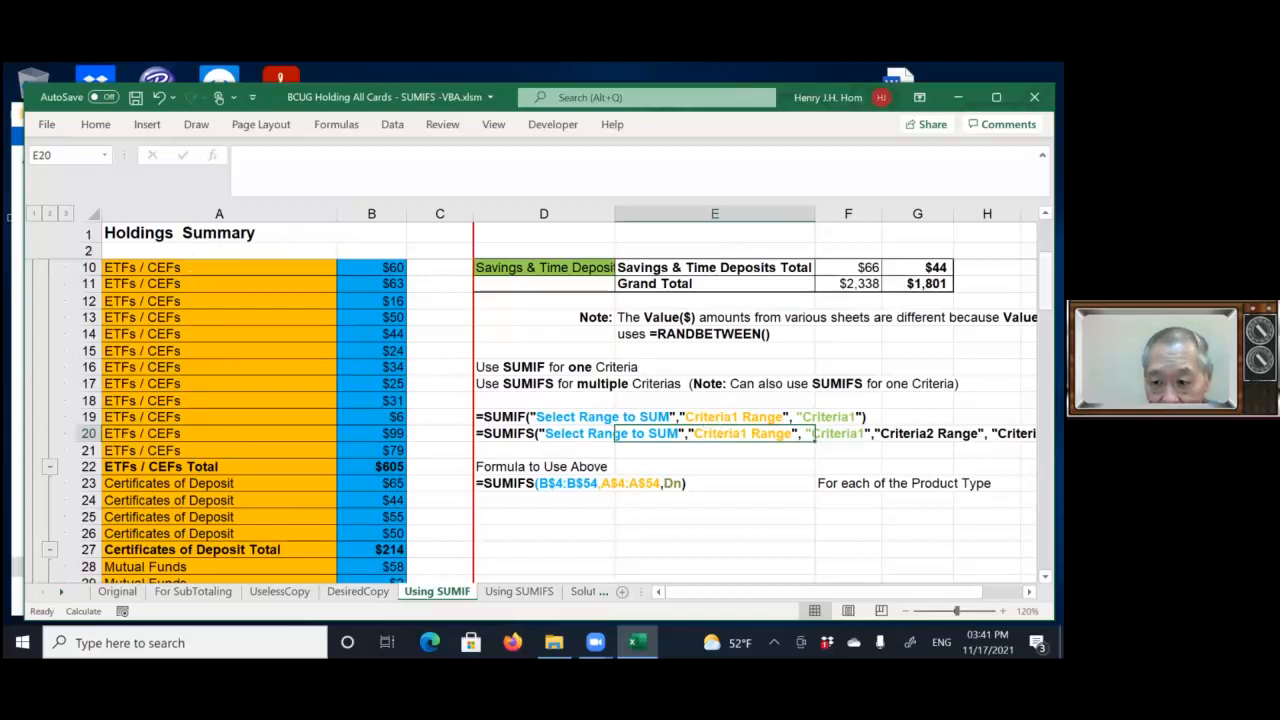
scroll(216, 372, "up", 3)
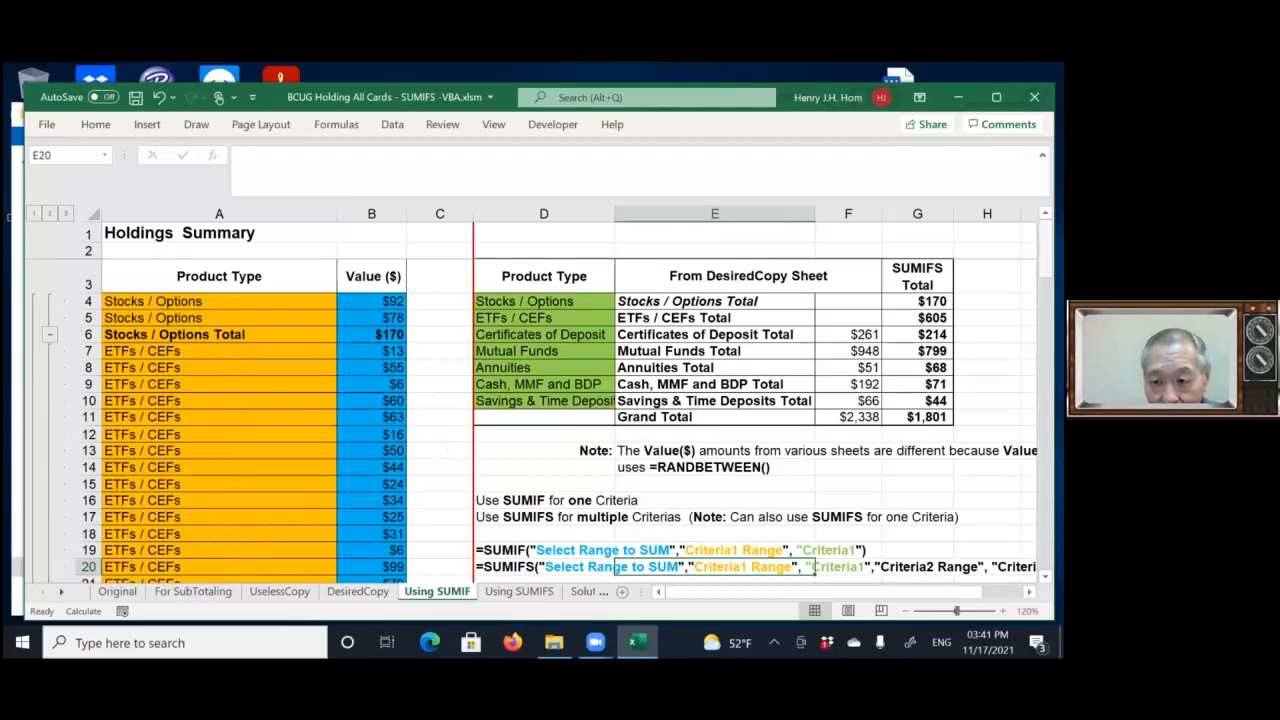
left_click_drag(1045, 251, 1045, 292)
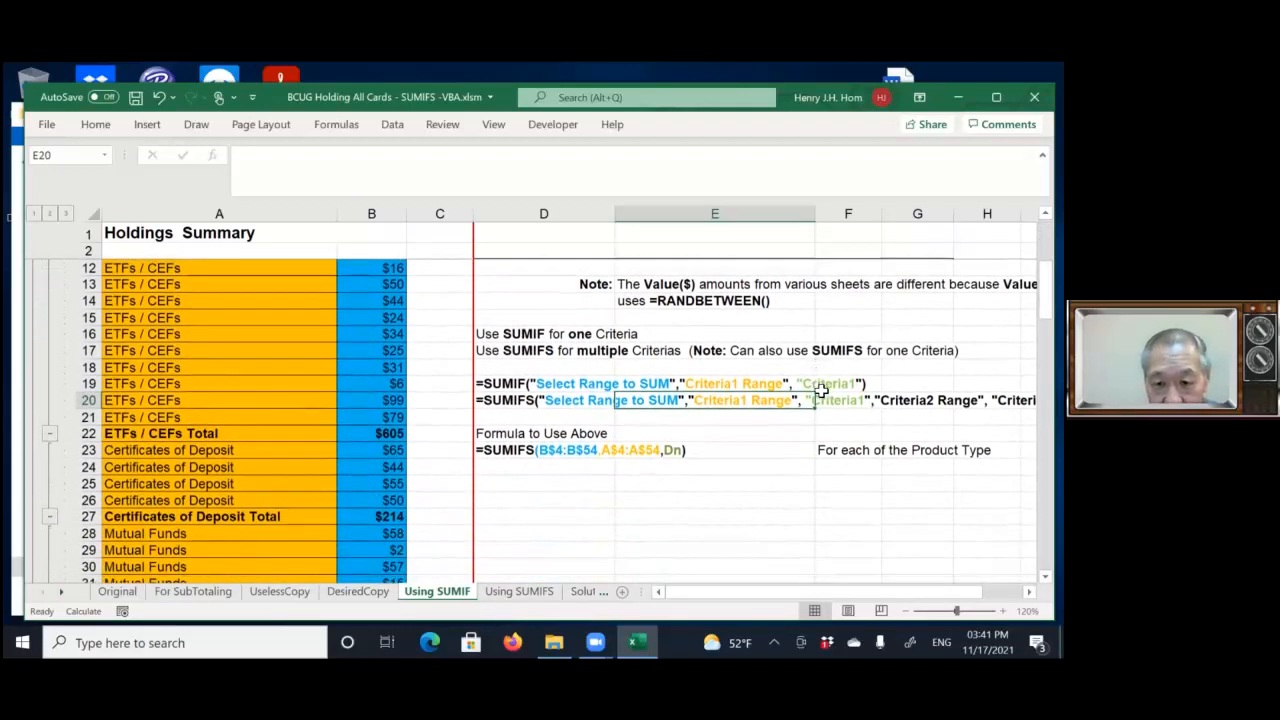
left_click_drag(1045, 292, 1045, 262)
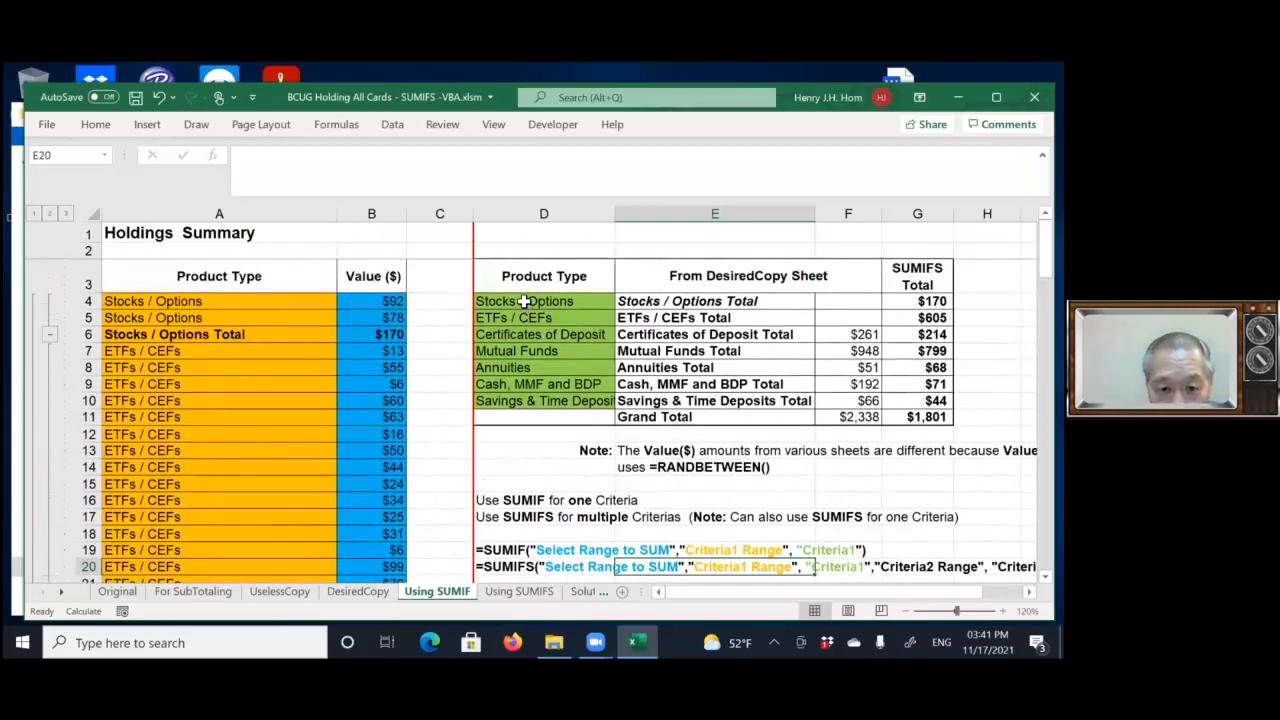
Inspect the Stocks / Options criterion in D4 and the SUMIFS formulas in G4 and G5.
left_click(523, 301)
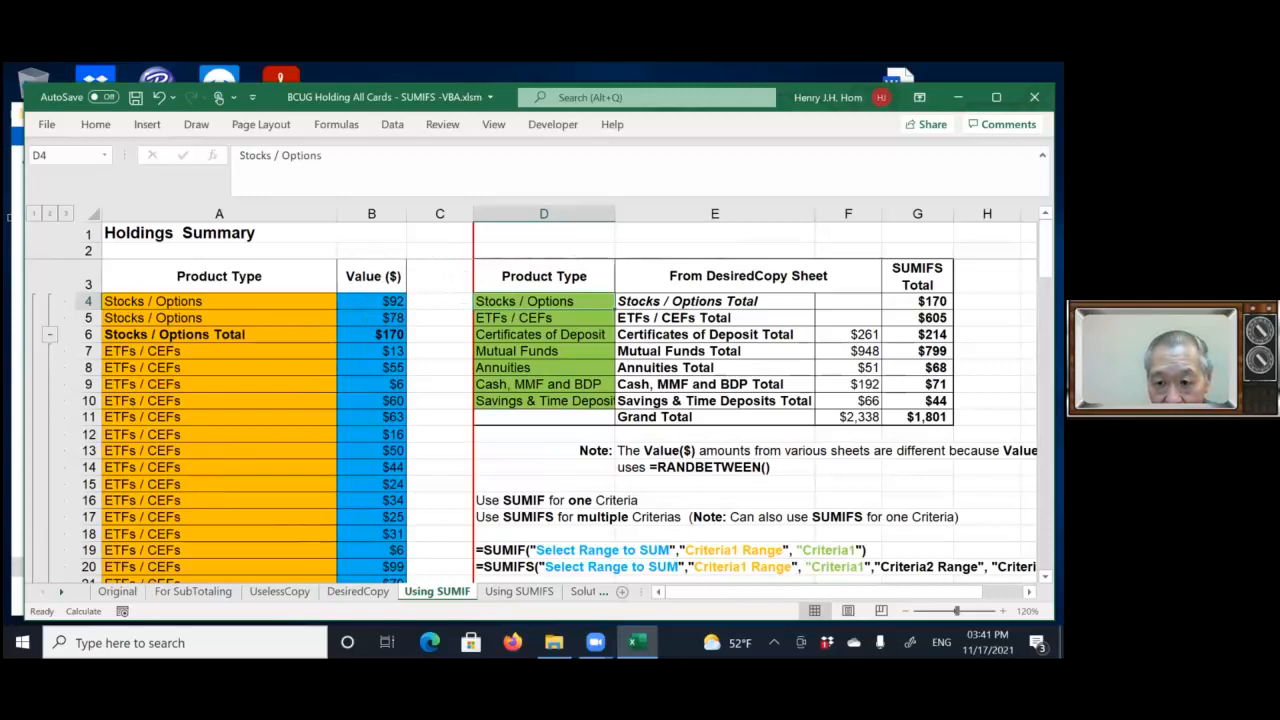
left_click(917, 301)
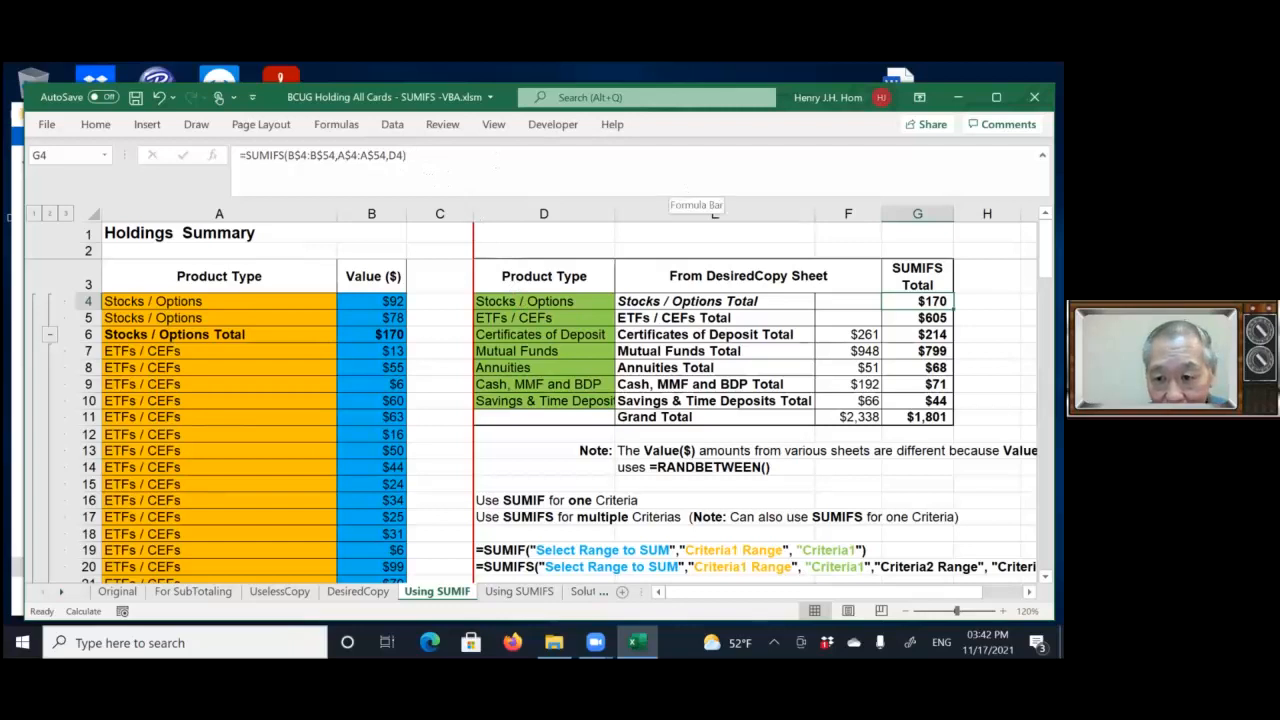
key("Down")
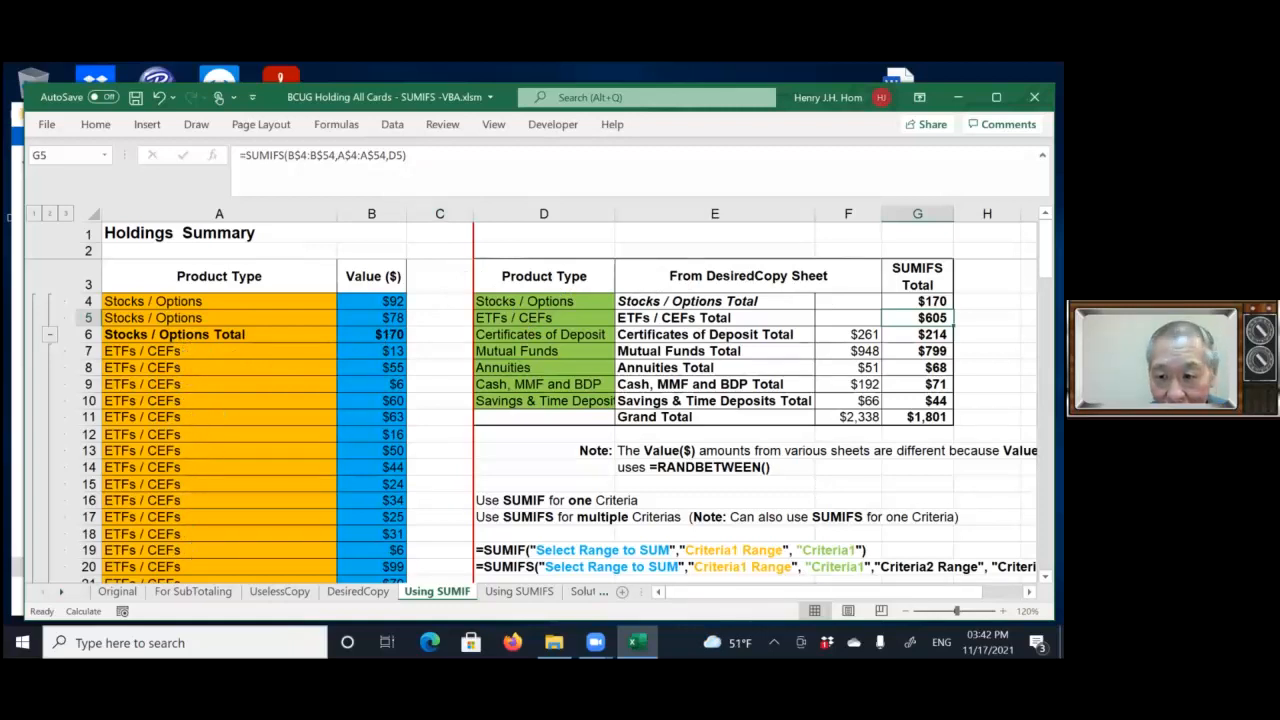
Review the generic SUMIFS formula noted under "Formula to Use Above" for each product type.
left_click_drag(1045, 257, 1045, 288)
left_click_drag(692, 468, 945, 452)
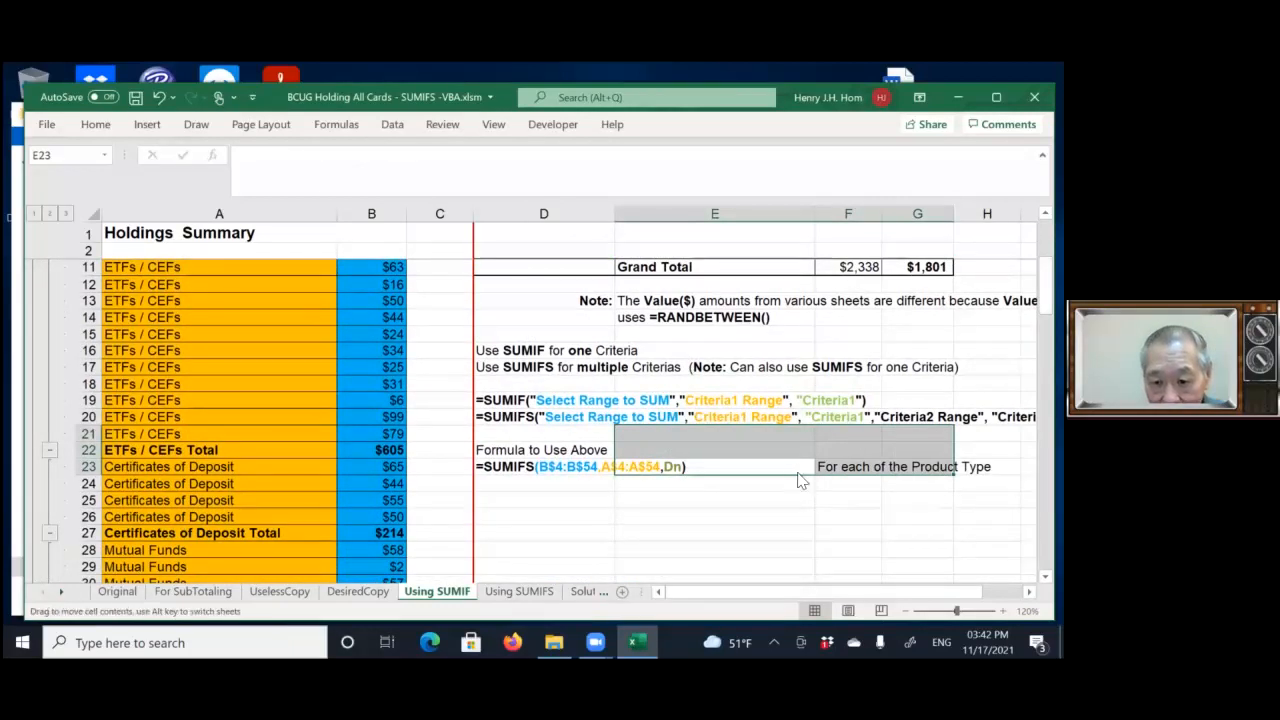
left_click(783, 512)
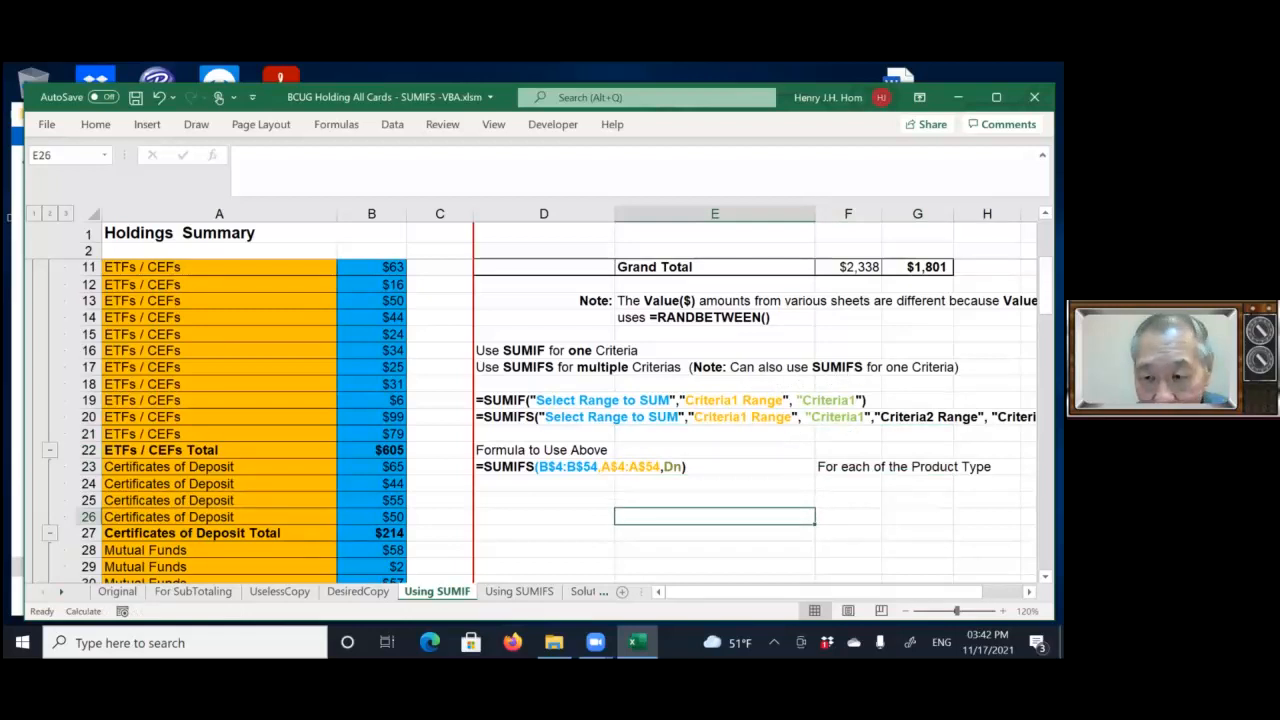
left_click_drag(1045, 290, 1045, 297)
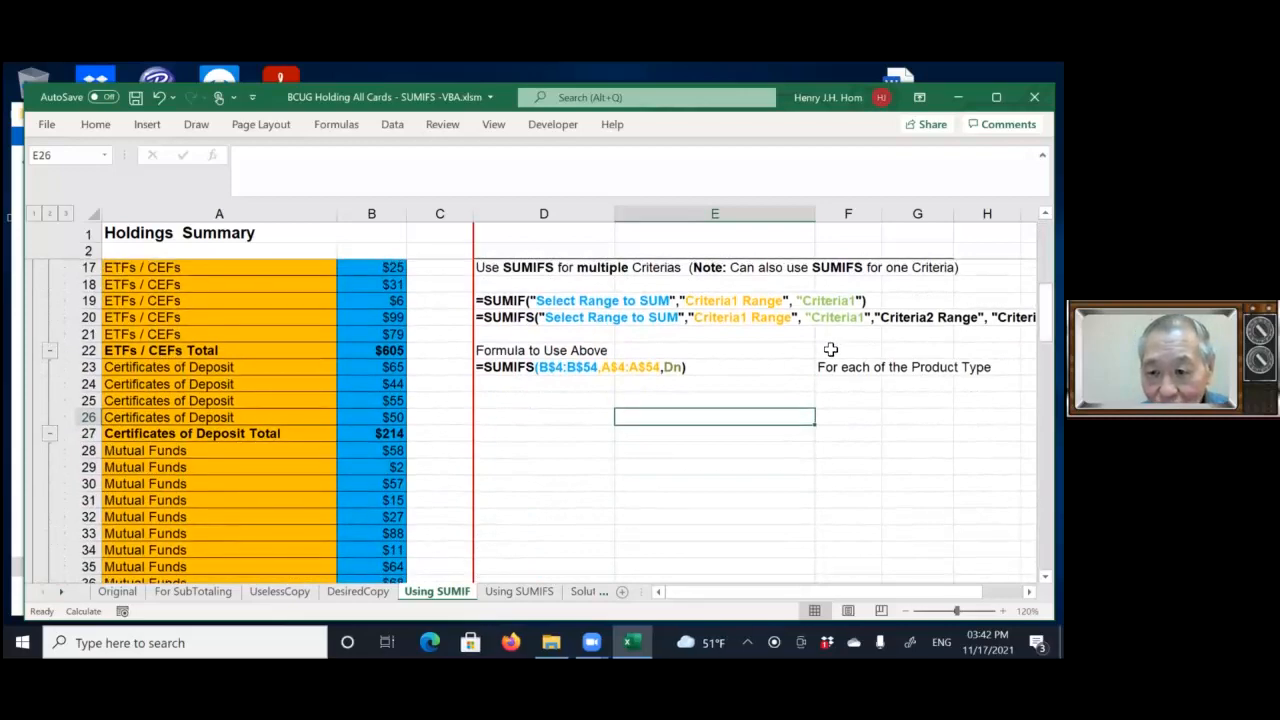
Show the Using SUMIFS sheet and inspect the Brokerage A formula for Stocks / Options in H5.
left_click(519, 592)
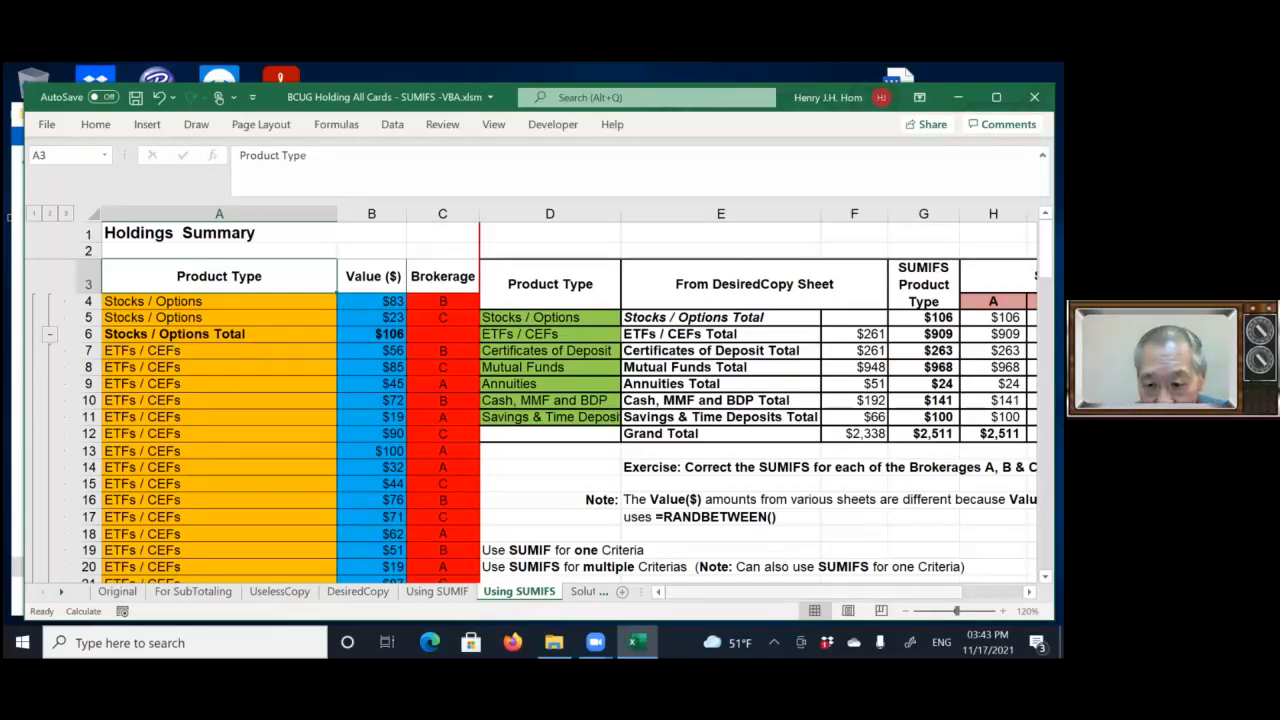
scroll(560, 400, "right", 3)
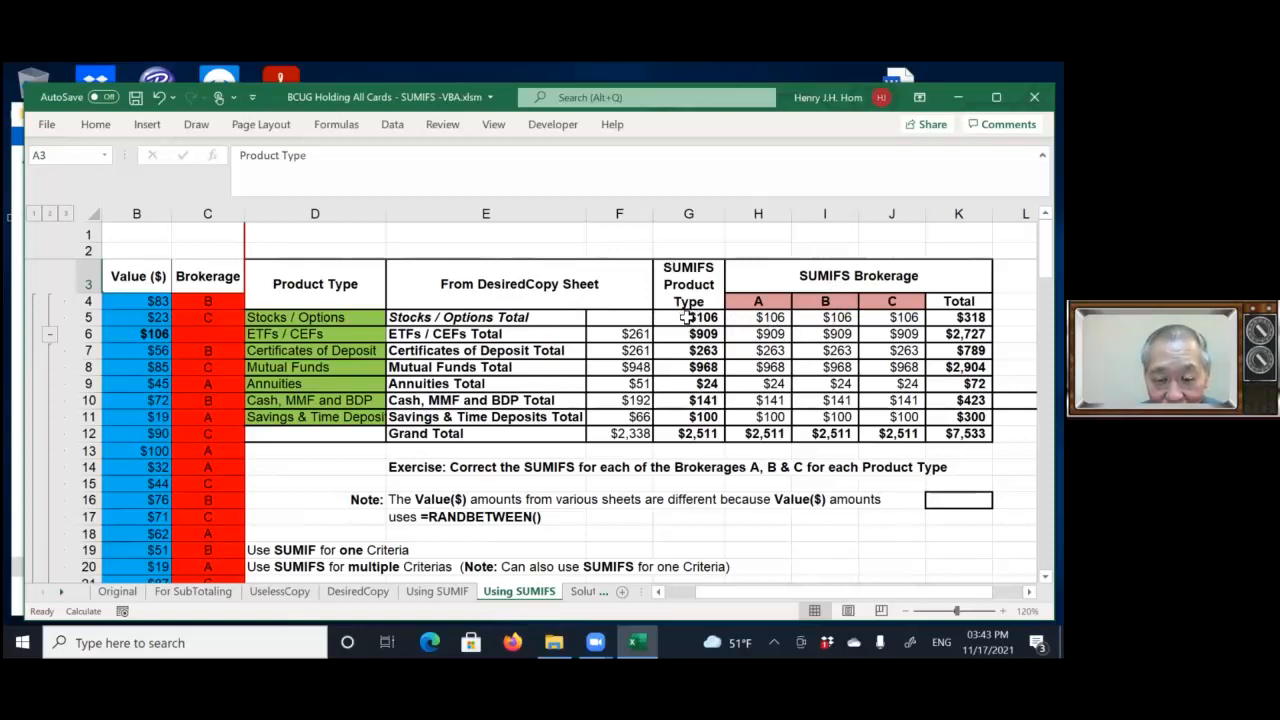
left_click(776, 317)
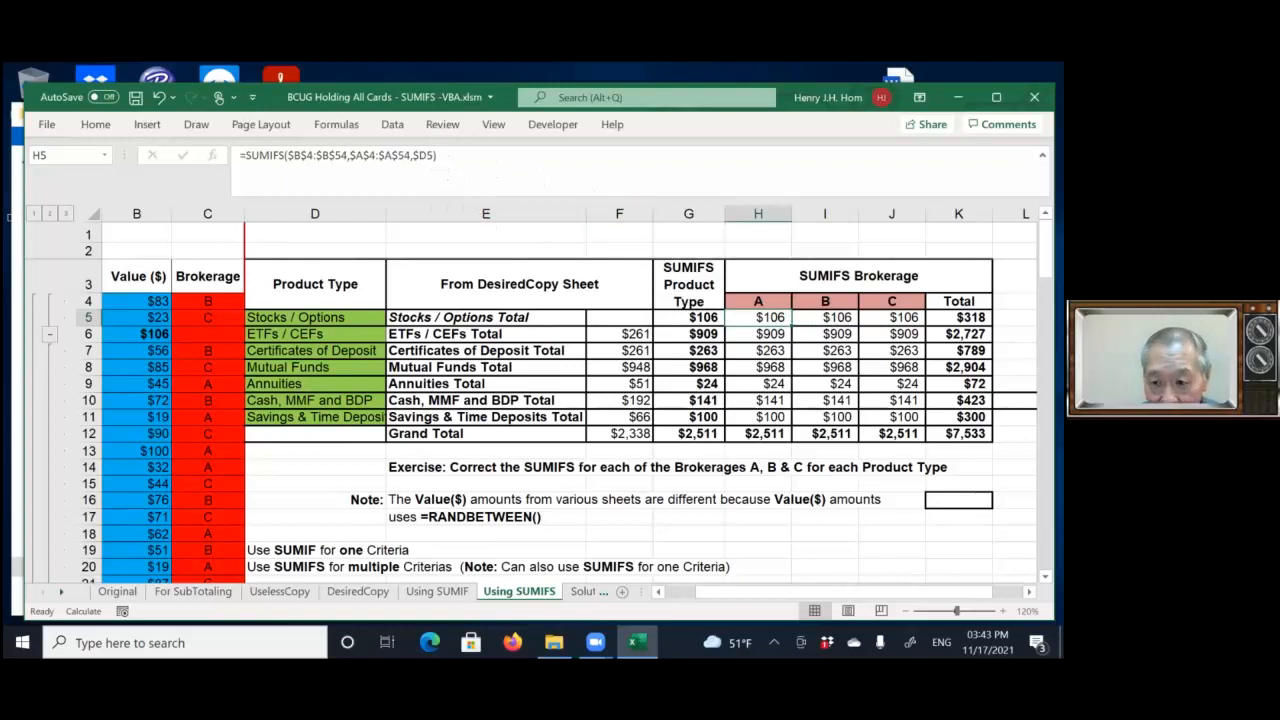
Review the two-criteria SUMIFS syntax notes and check the Brokerage A criterion in H4.
left_click_drag(1046, 257, 1046, 288)
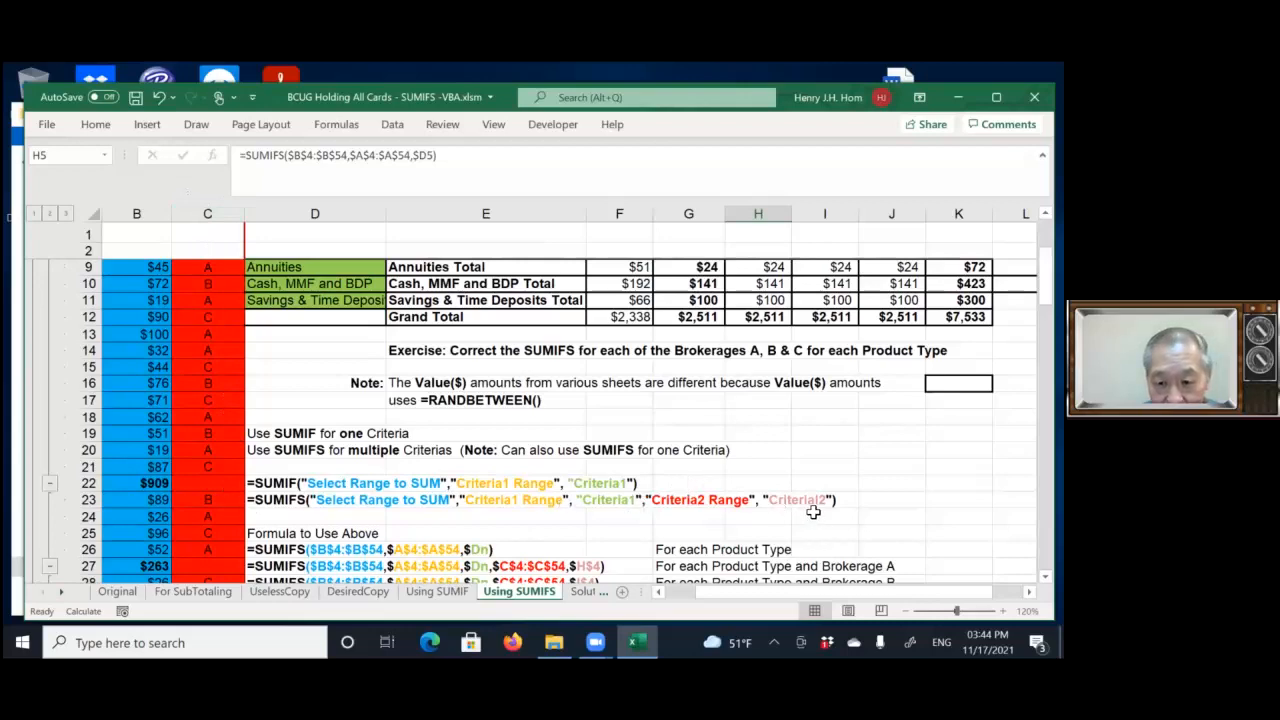
left_click_drag(1045, 287, 1045, 262)
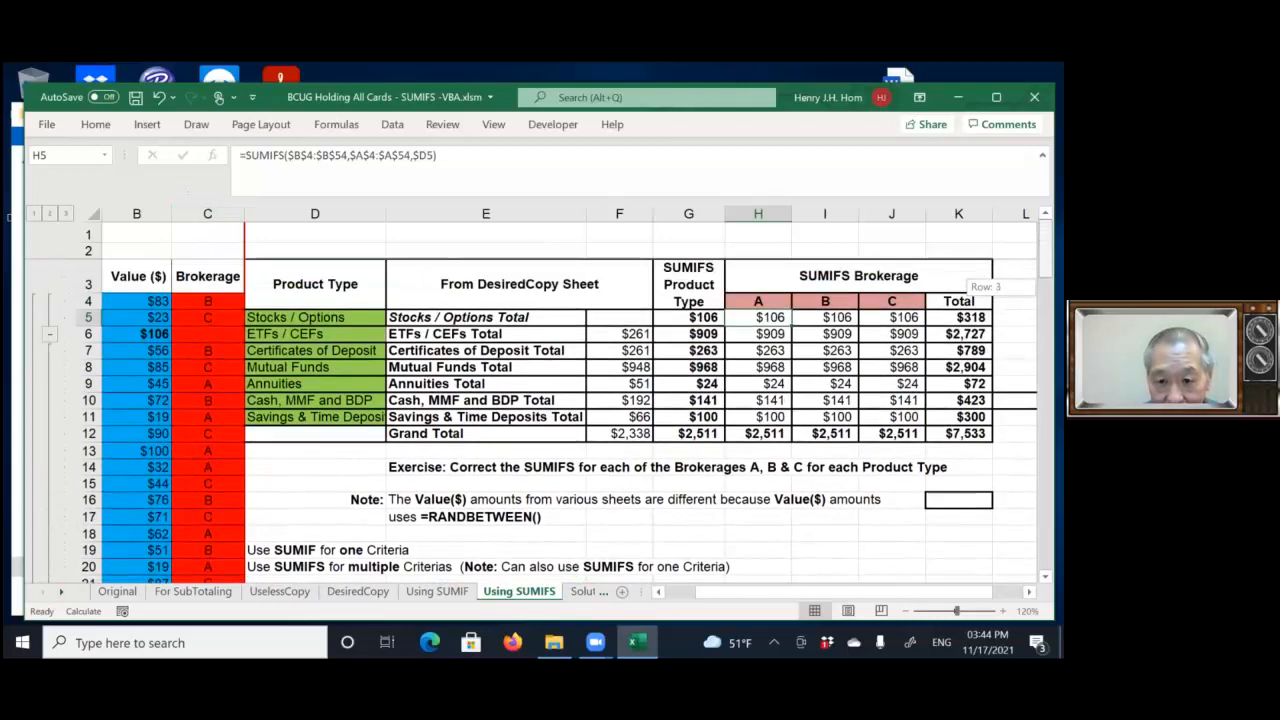
left_click(760, 301)
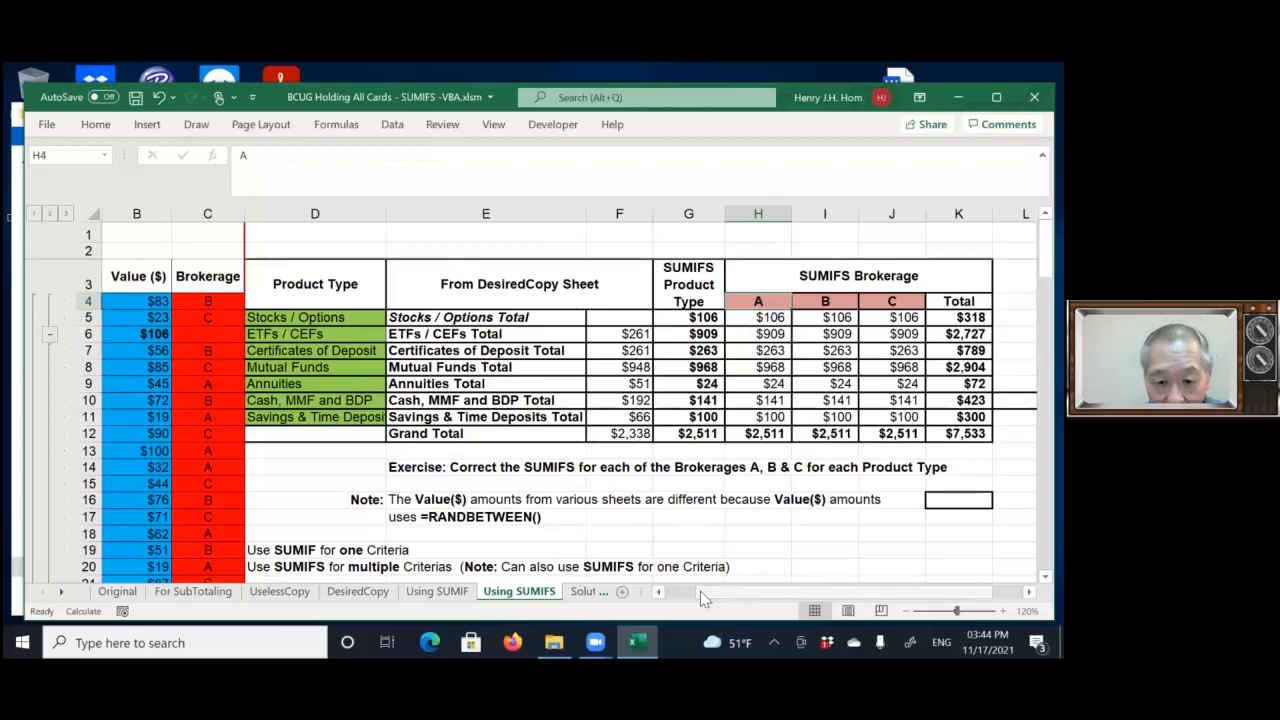
Show the Solution SUMIFS sheet and examine its corrected brokerage totals and the formulas noted beneath them.
left_click(581, 591)
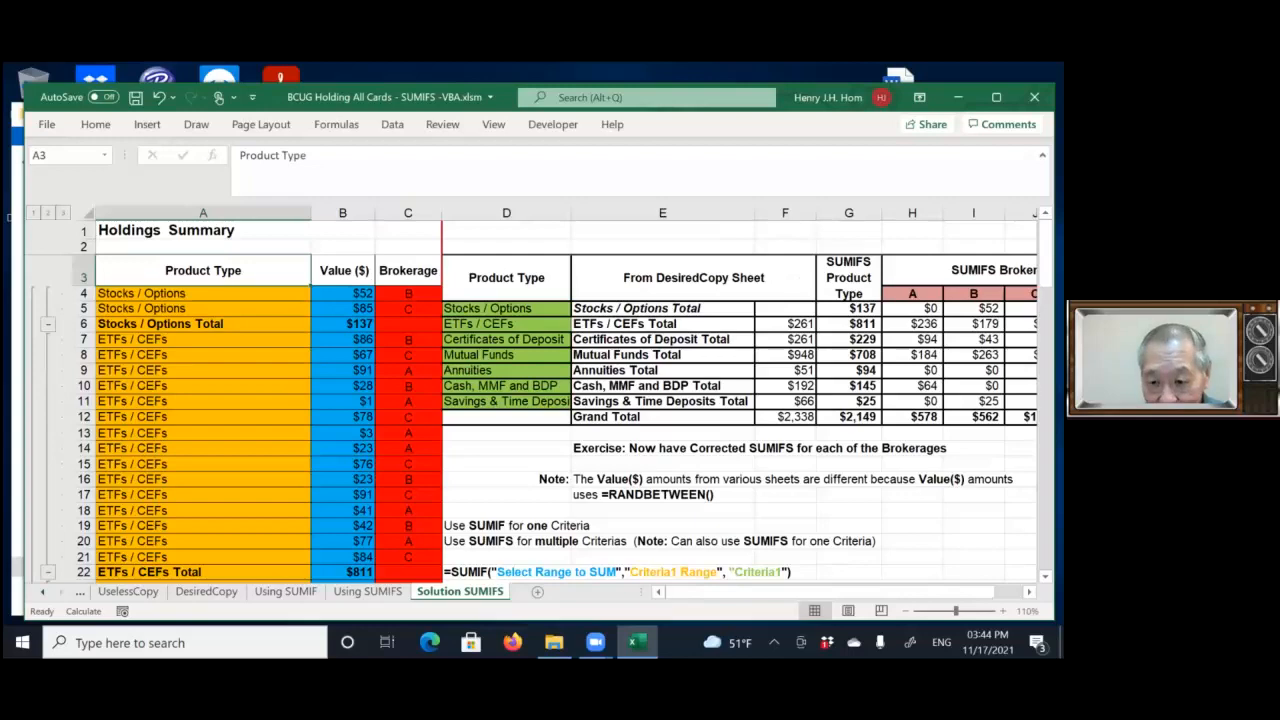
left_click_drag(830, 592, 854, 592)
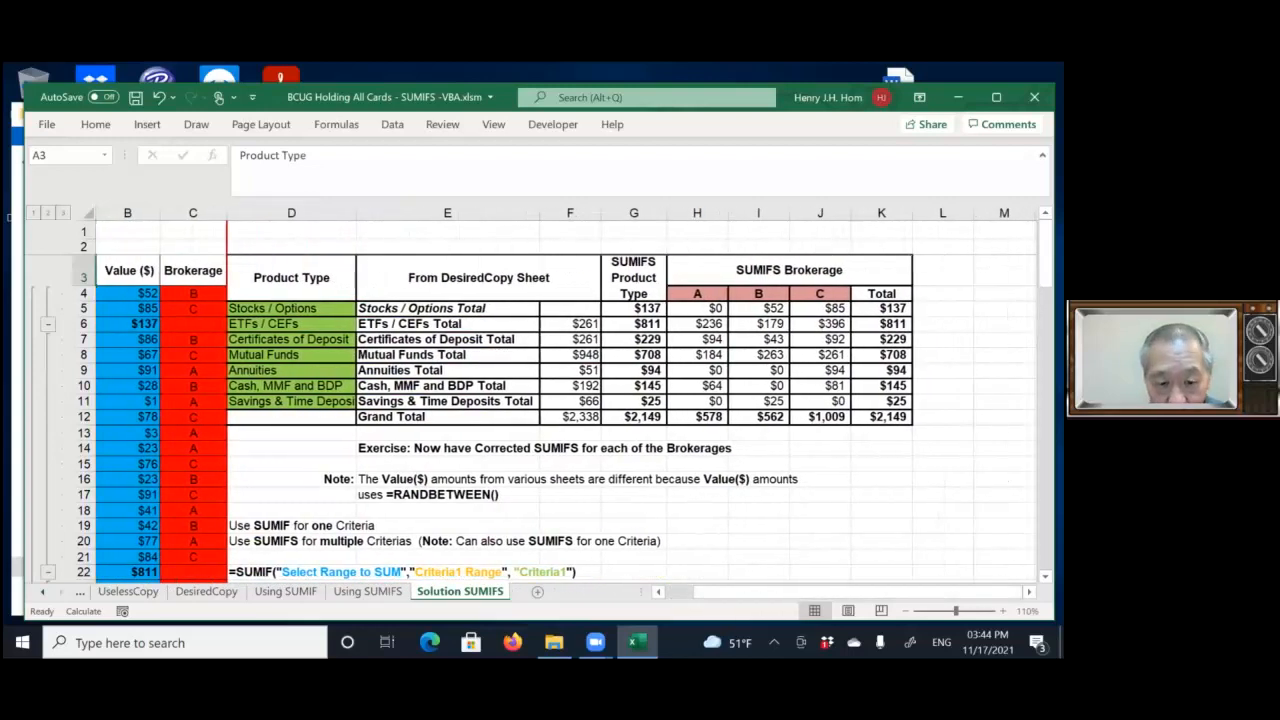
left_click_drag(1045, 250, 1045, 262)
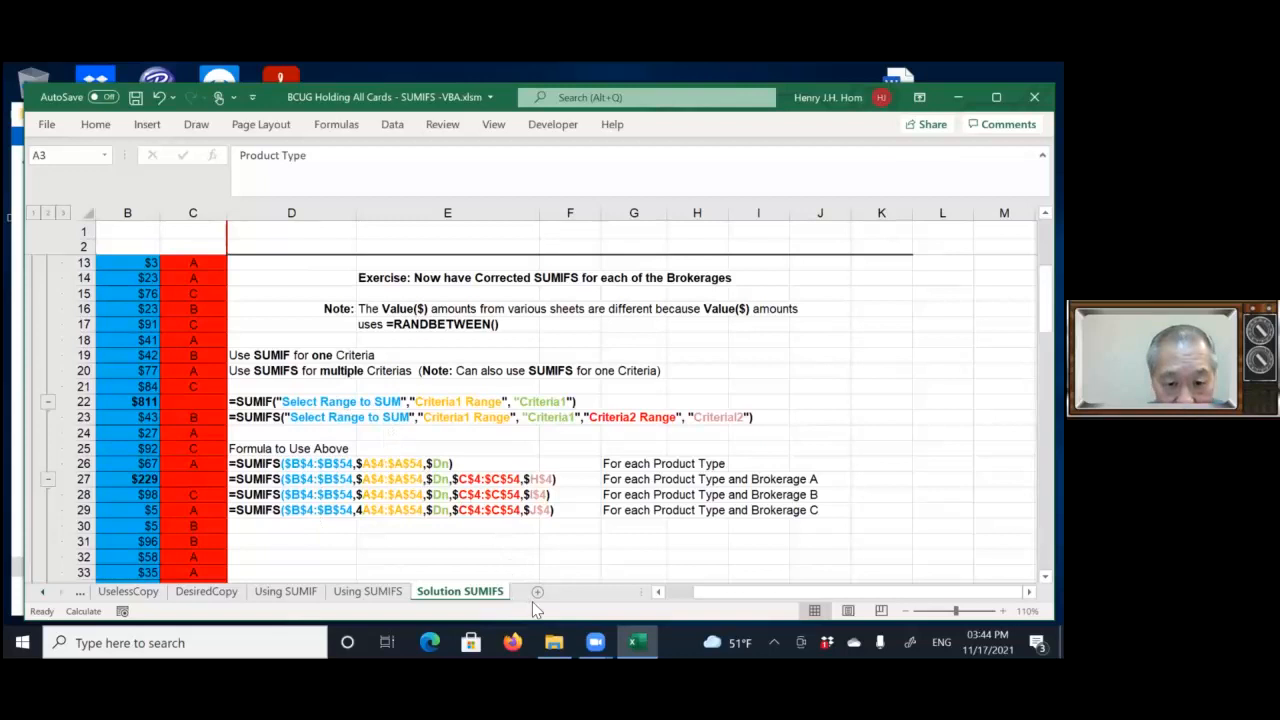
Compare the color-coded product type, value and brokerage columns with the matching arguments in the SUMIFS syntax notes.
left_click(657, 591)
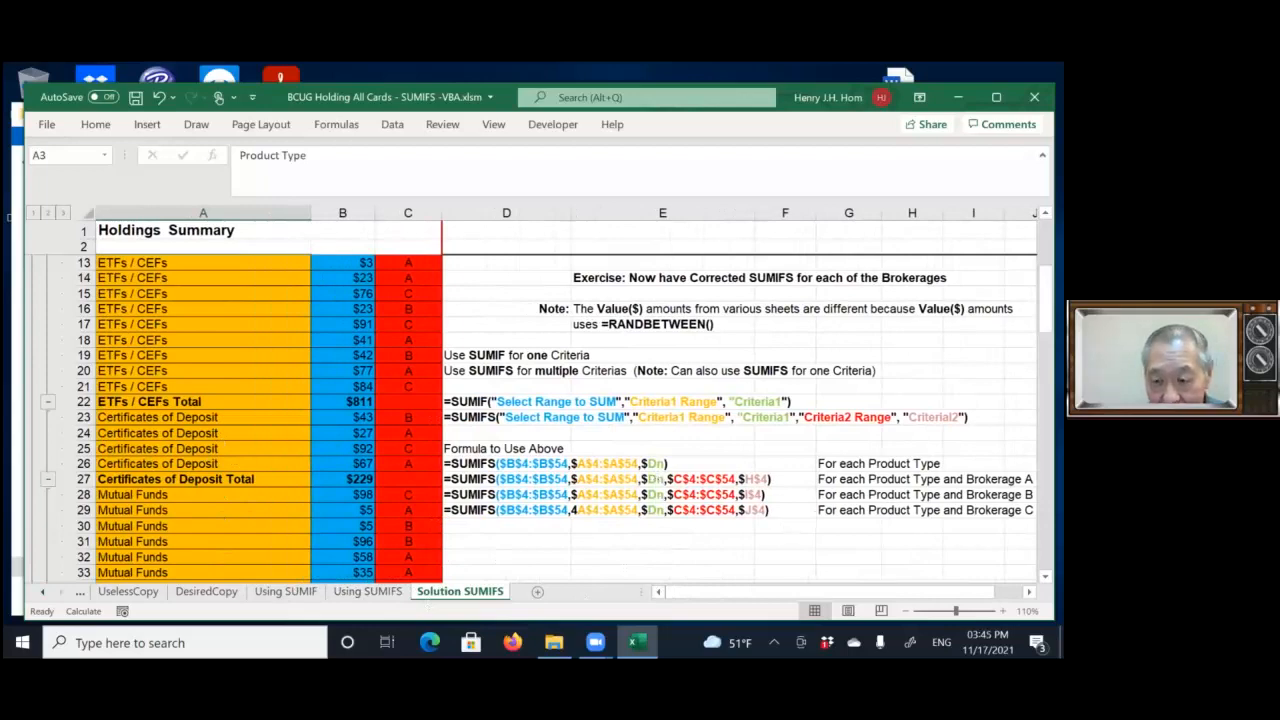
left_click_drag(1045, 308, 1045, 262)
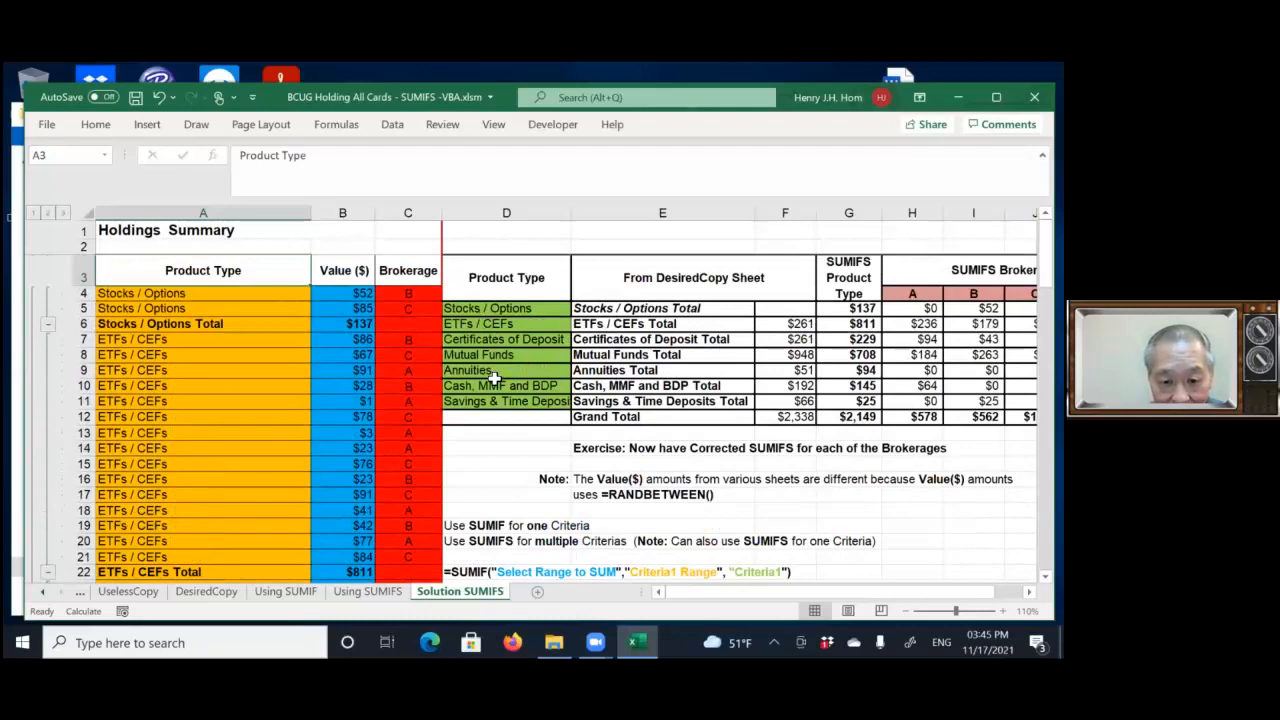
left_click_drag(1045, 232, 1045, 272)
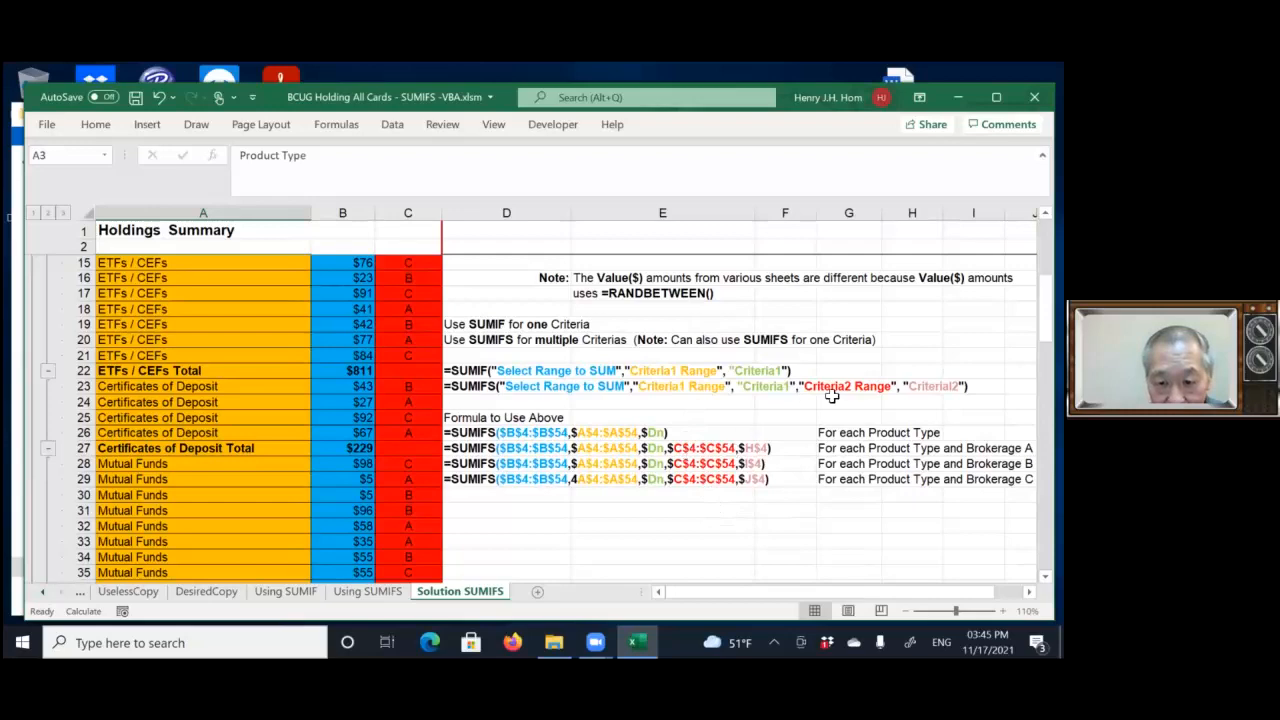
left_click_drag(1045, 312, 1045, 255)
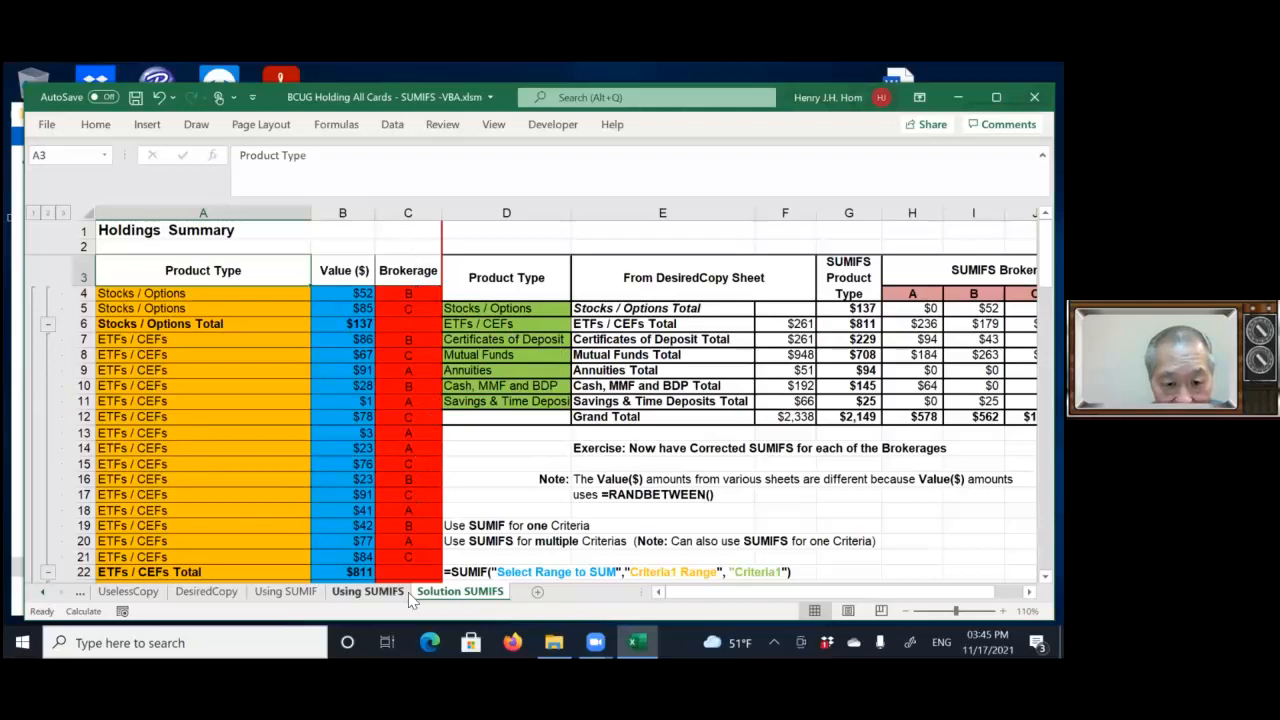
left_click_drag(1045, 242, 1045, 264)
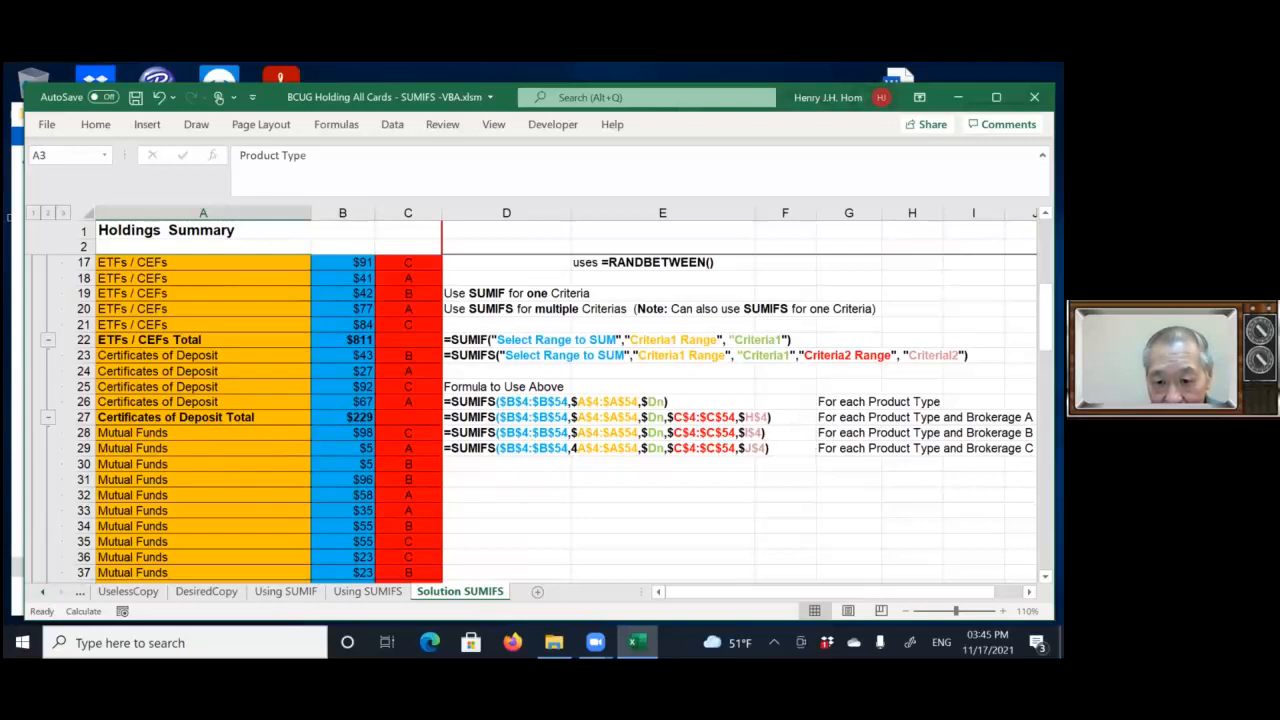
Check the brokerage criterion in H4 against the last argument of the noted SUMIFS formulas in rows 27 to 29.
left_click_drag(1045, 322, 1045, 255)
left_click(912, 294)
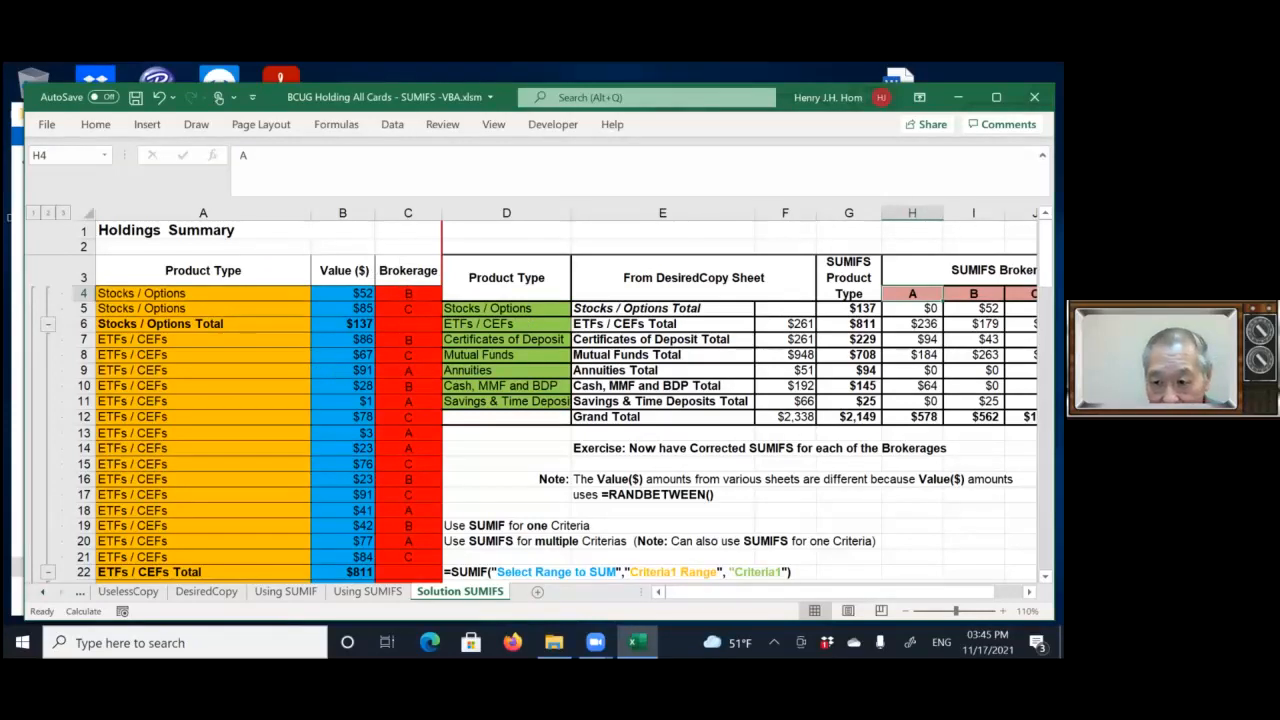
left_click_drag(1046, 257, 1046, 288)
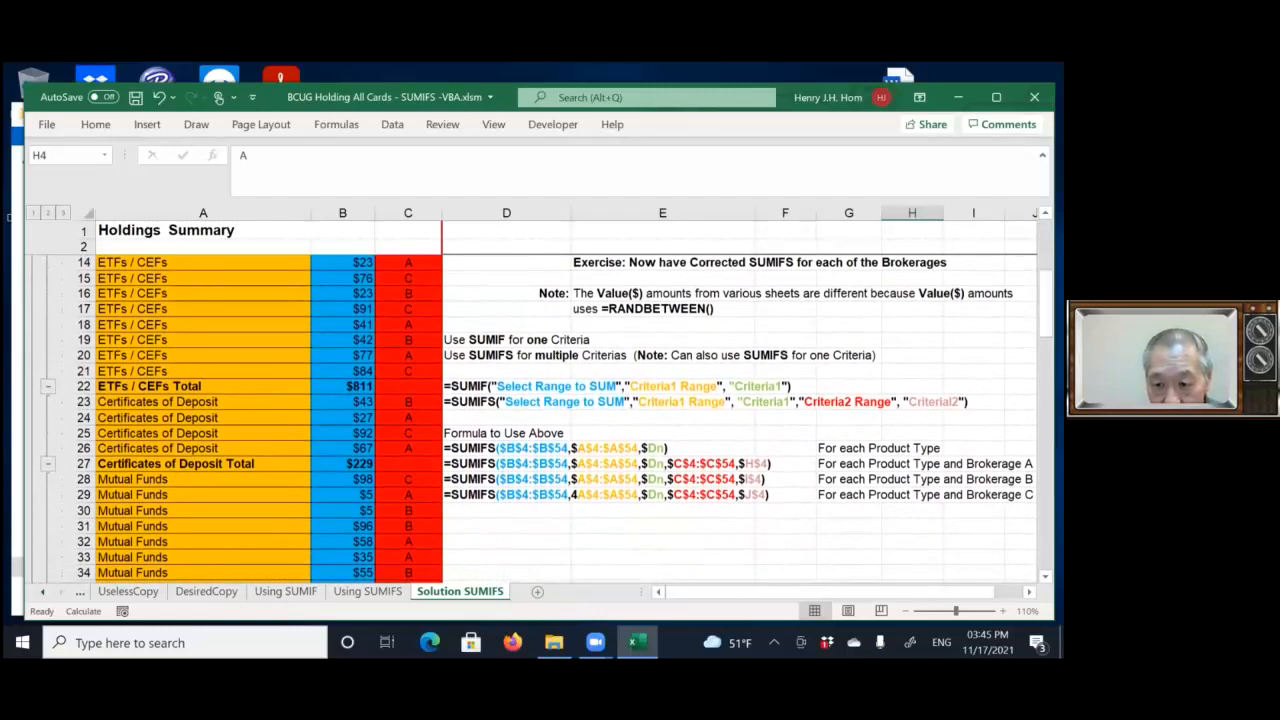
left_click(760, 496)
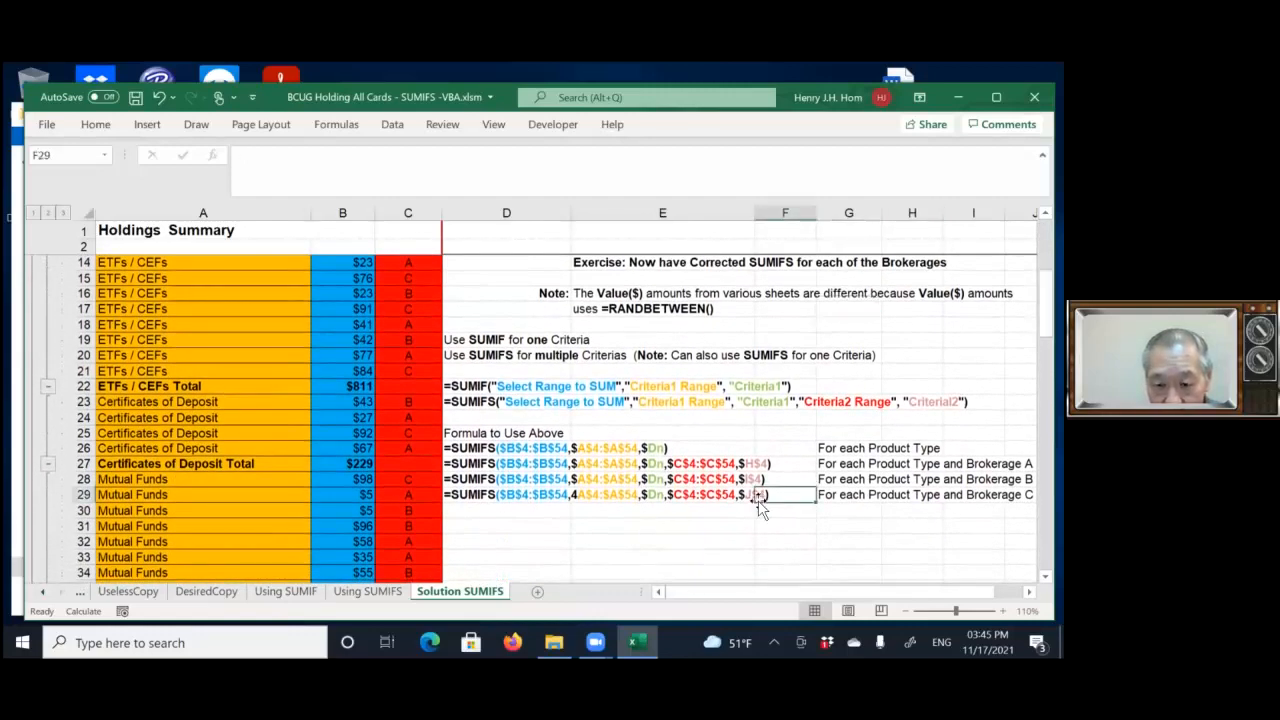
left_click(750, 494)
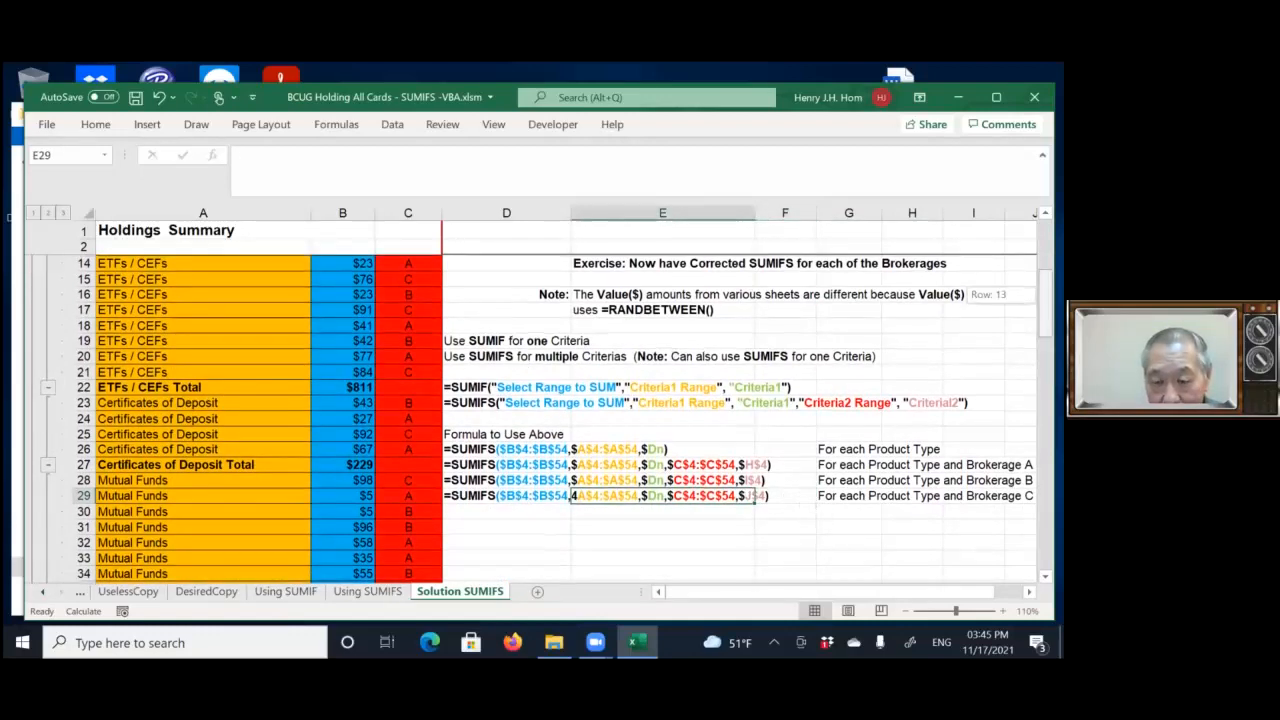
Inspect the corrected SUMIFS formulas in H5, H6 and I6 for Brokerages A and B.
scroll(755, 497, "up", 4)
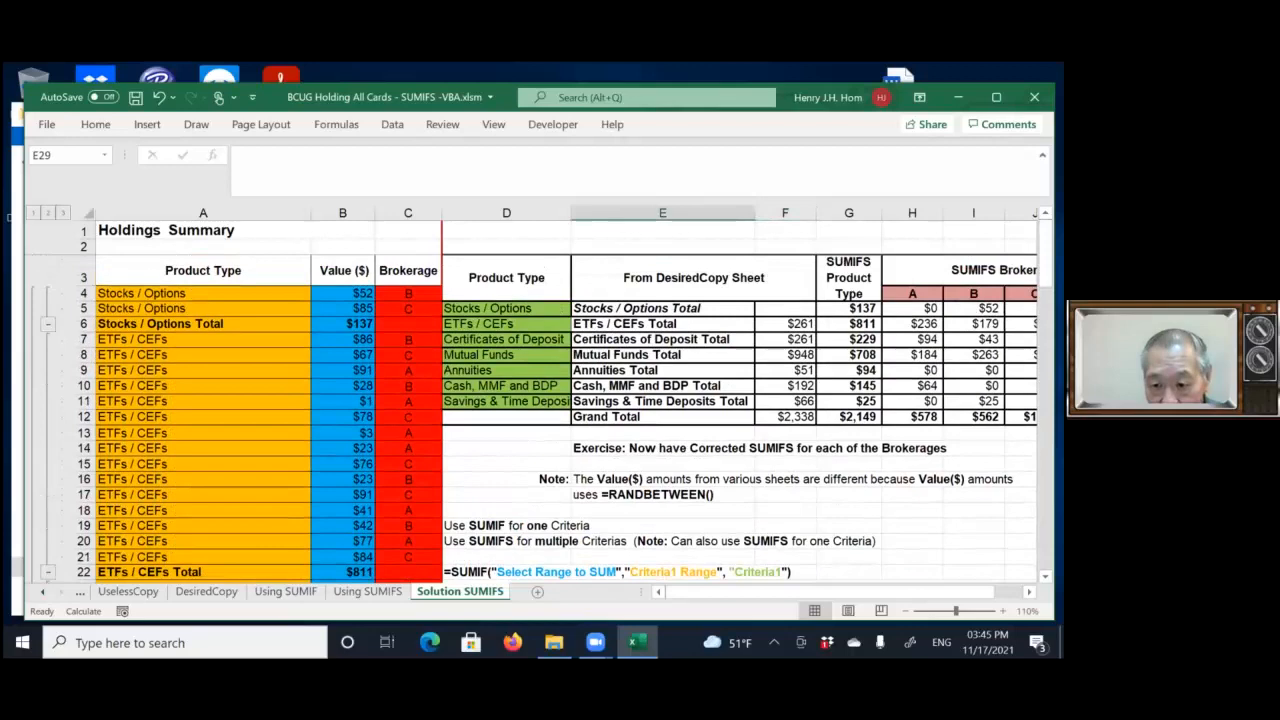
left_click(1029, 591)
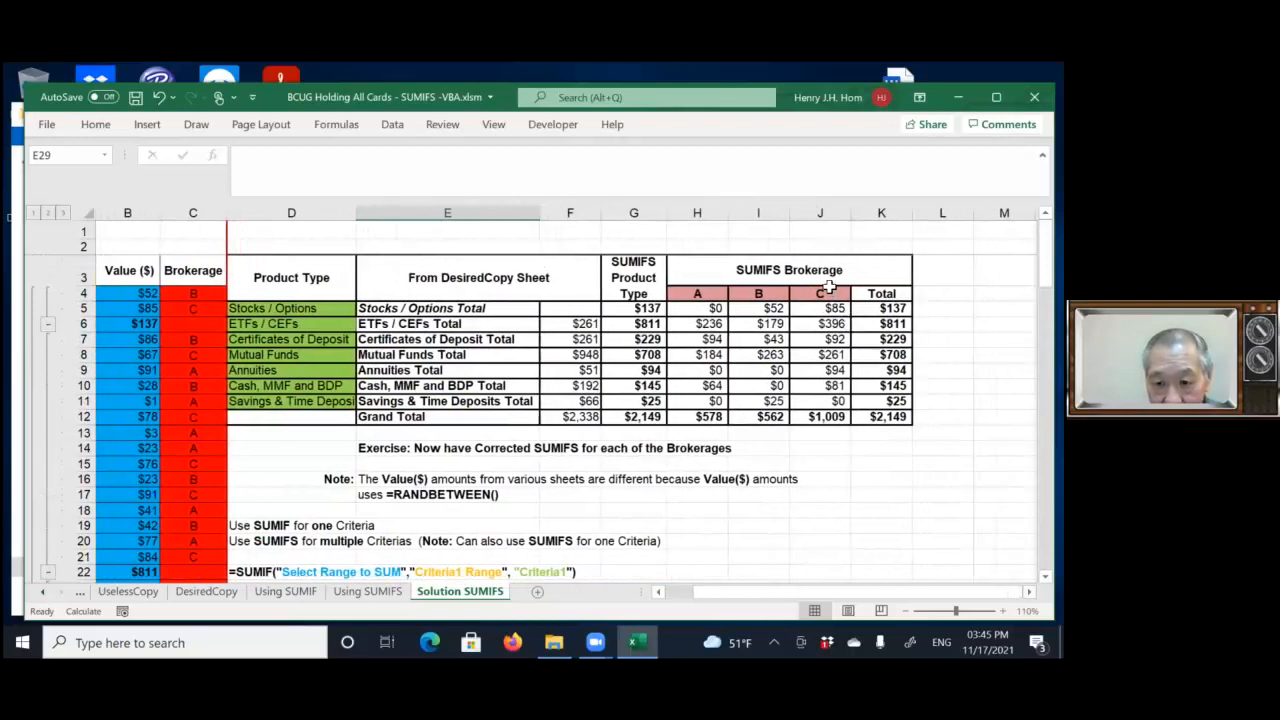
left_click(699, 308)
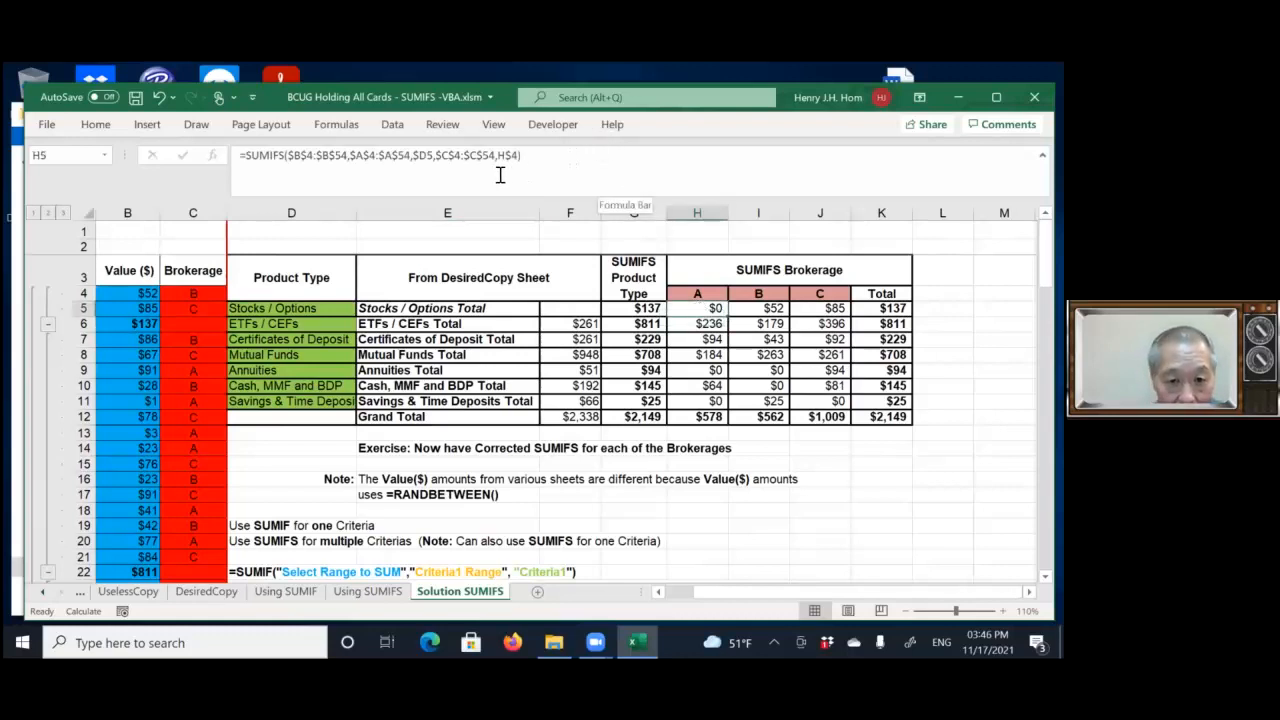
left_click(711, 326)
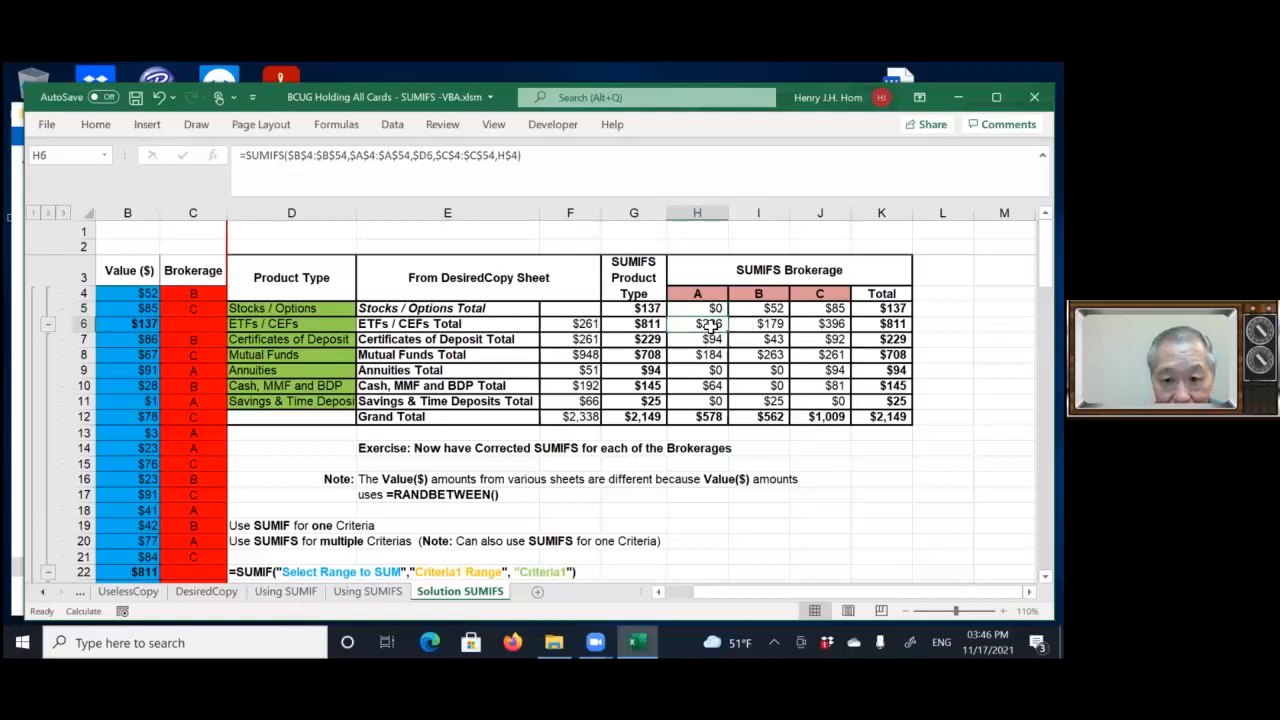
left_click(762, 327)
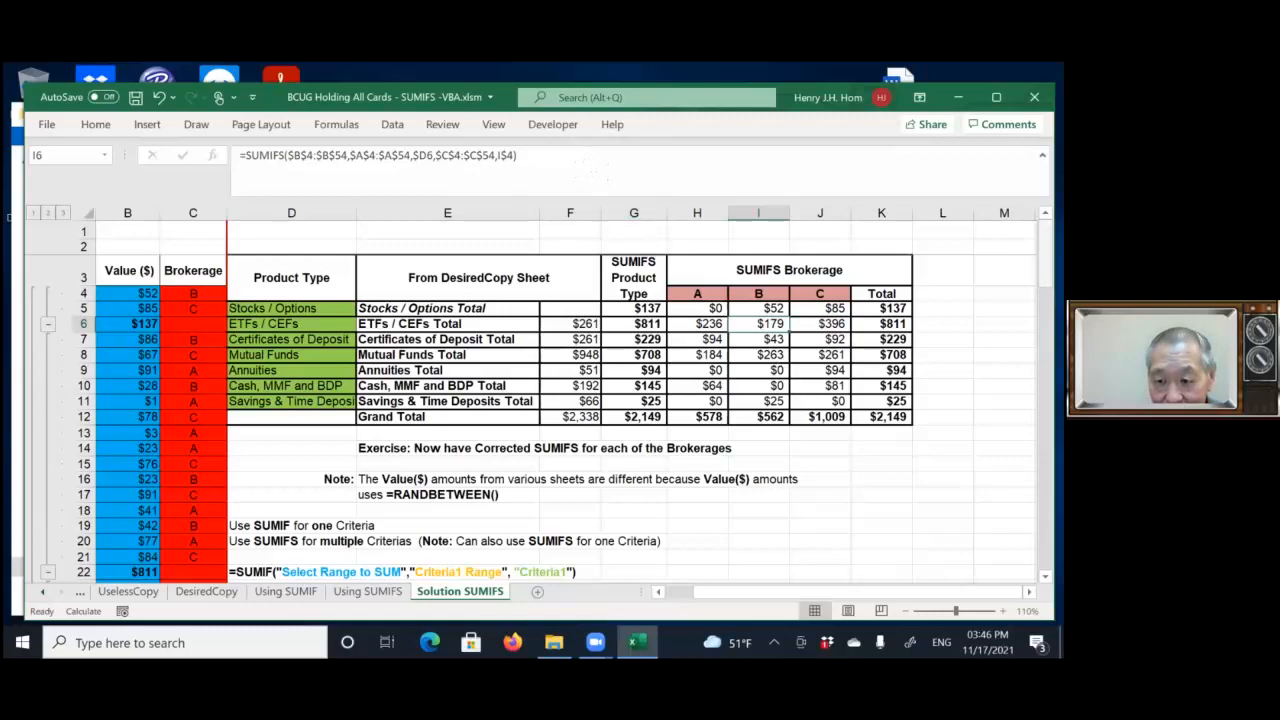
Review the noted formulas for each product type and brokerage alongside the source columns and the SUMIFS Brokerage table.
left_click_drag(1044, 252, 1044, 284)
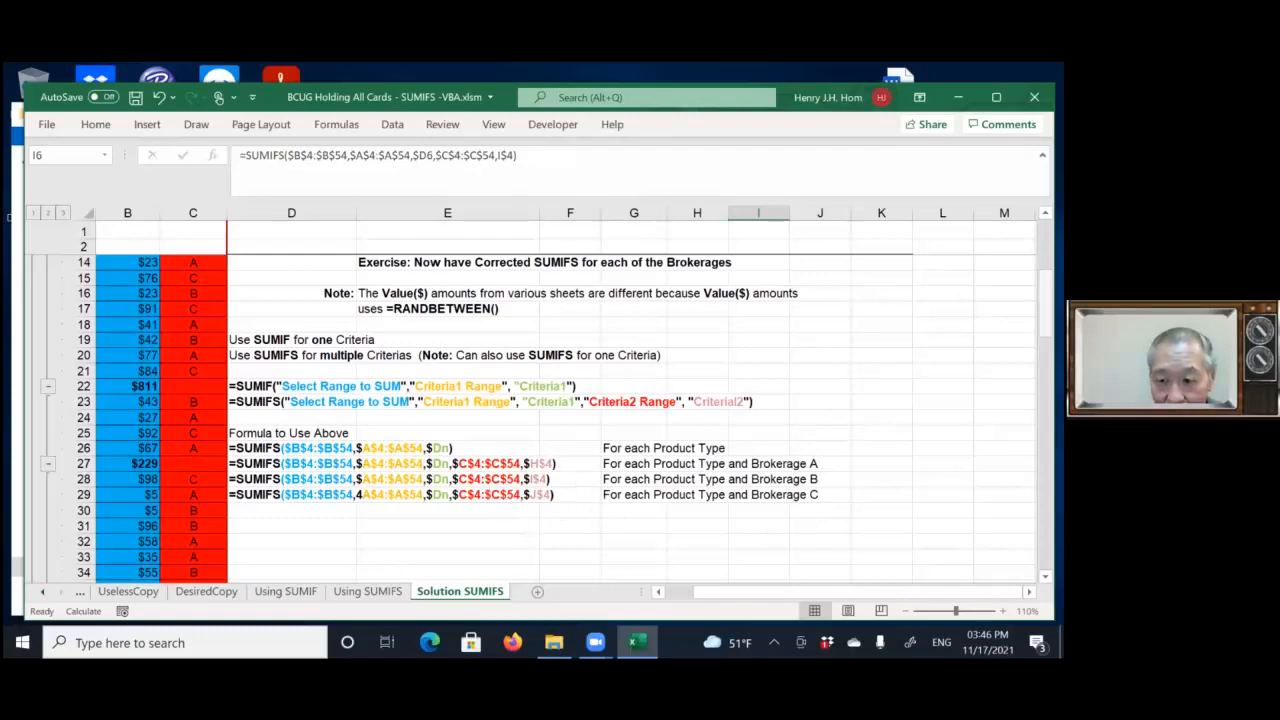
left_click_drag(1044, 300, 1044, 262)
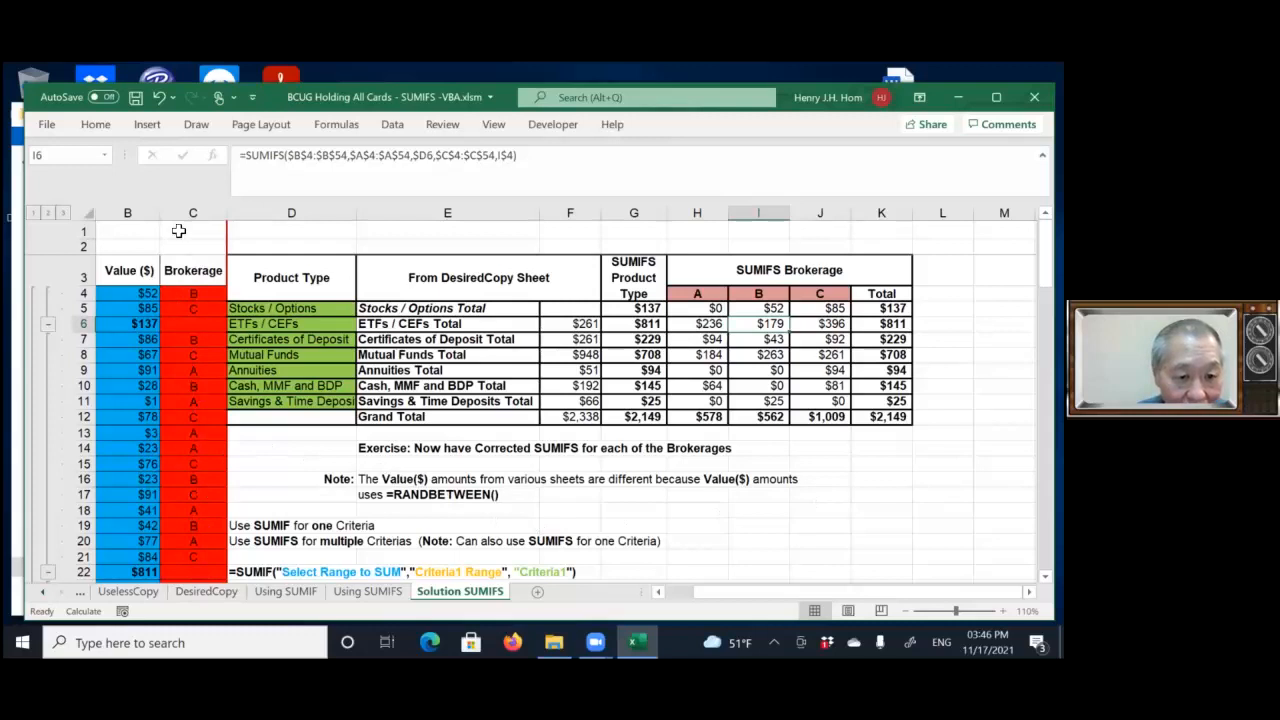
left_click(660, 592)
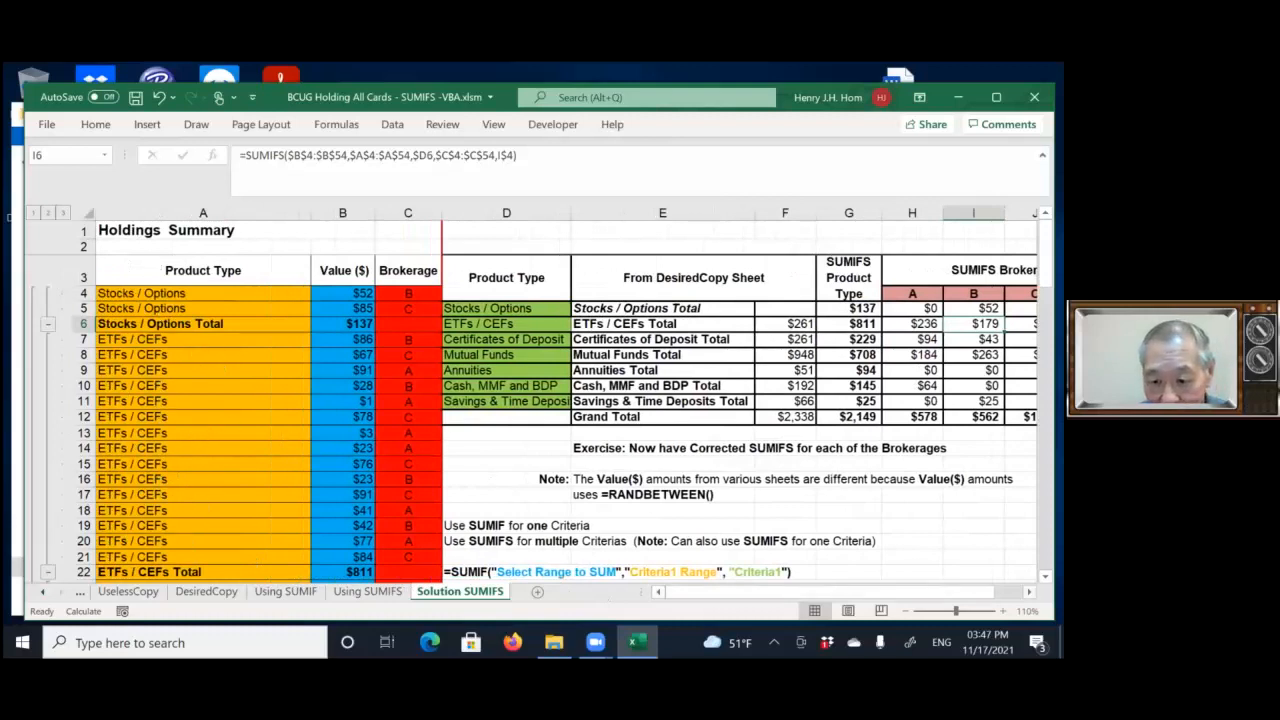
scroll(566, 398, "right", 2)
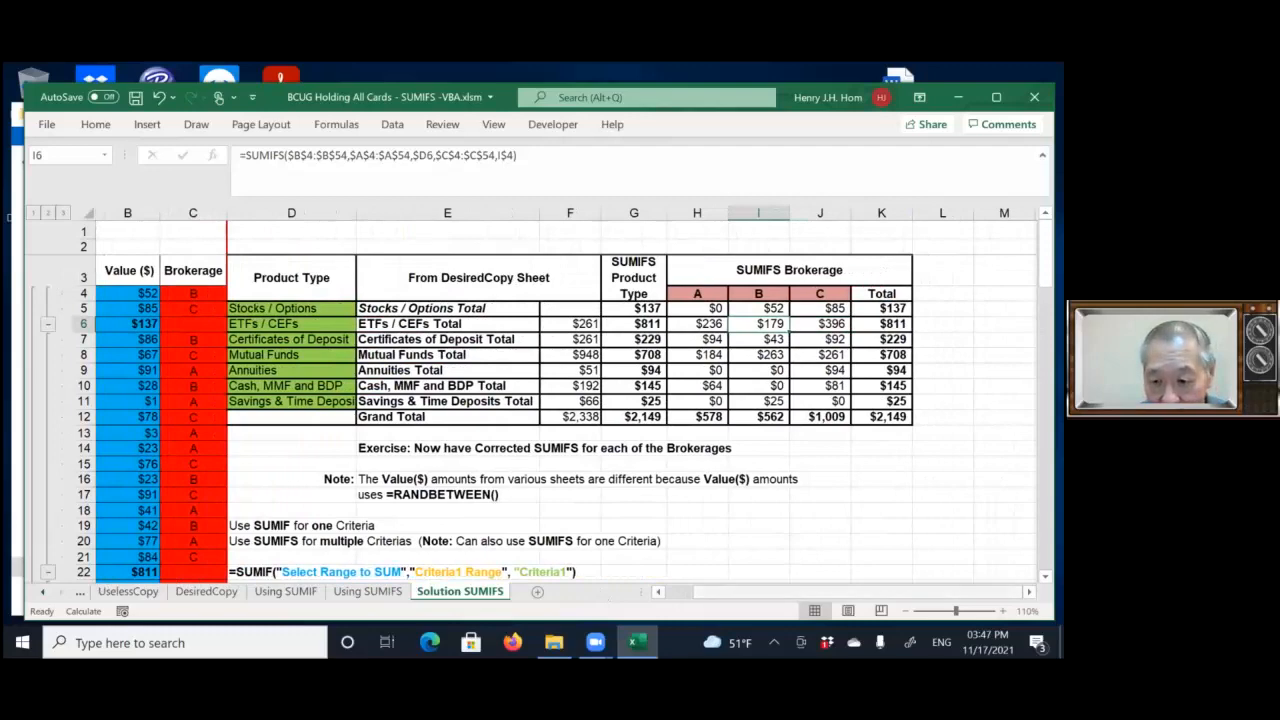
scroll(566, 398, "down", 2)
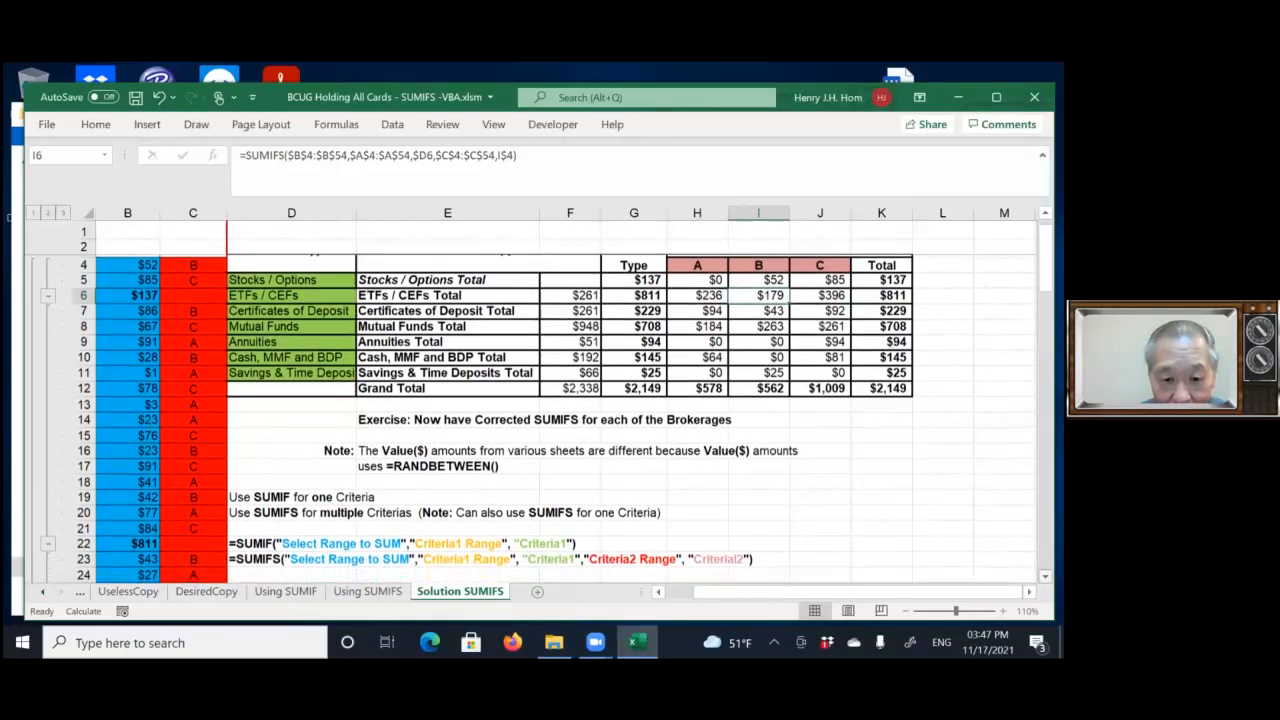
scroll(822, 494, "down", 3)
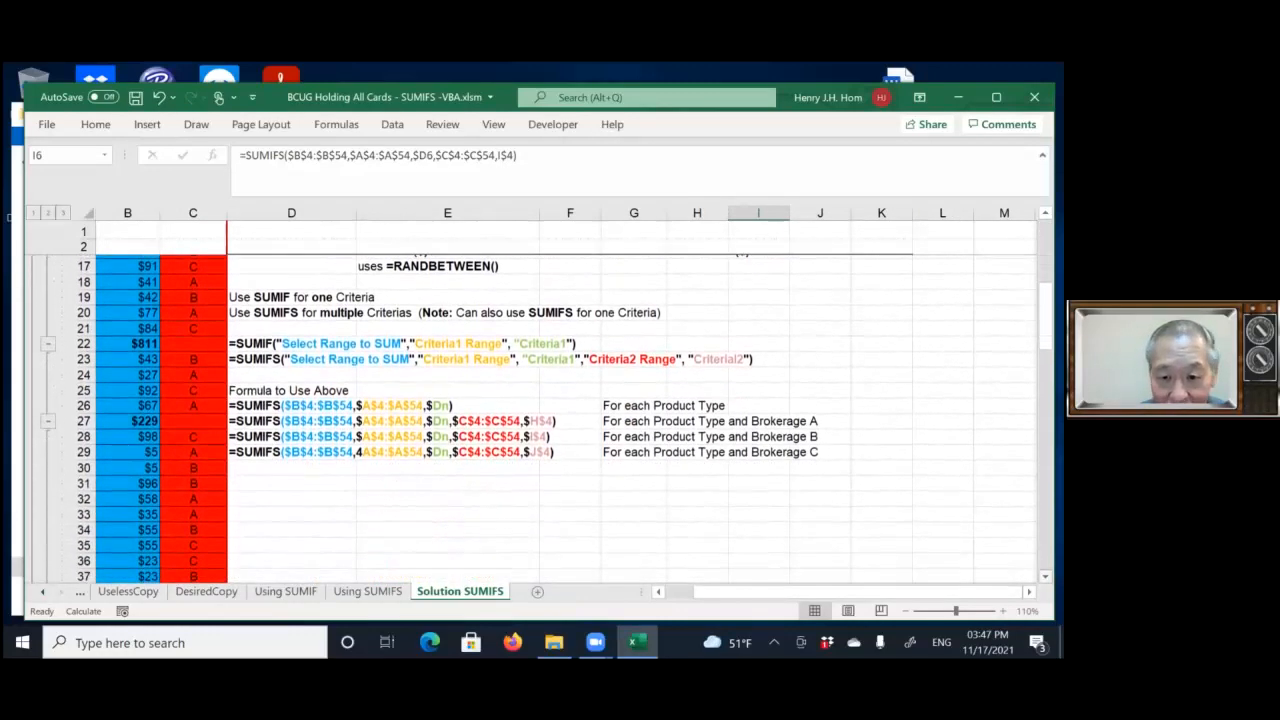
left_click(822, 494)
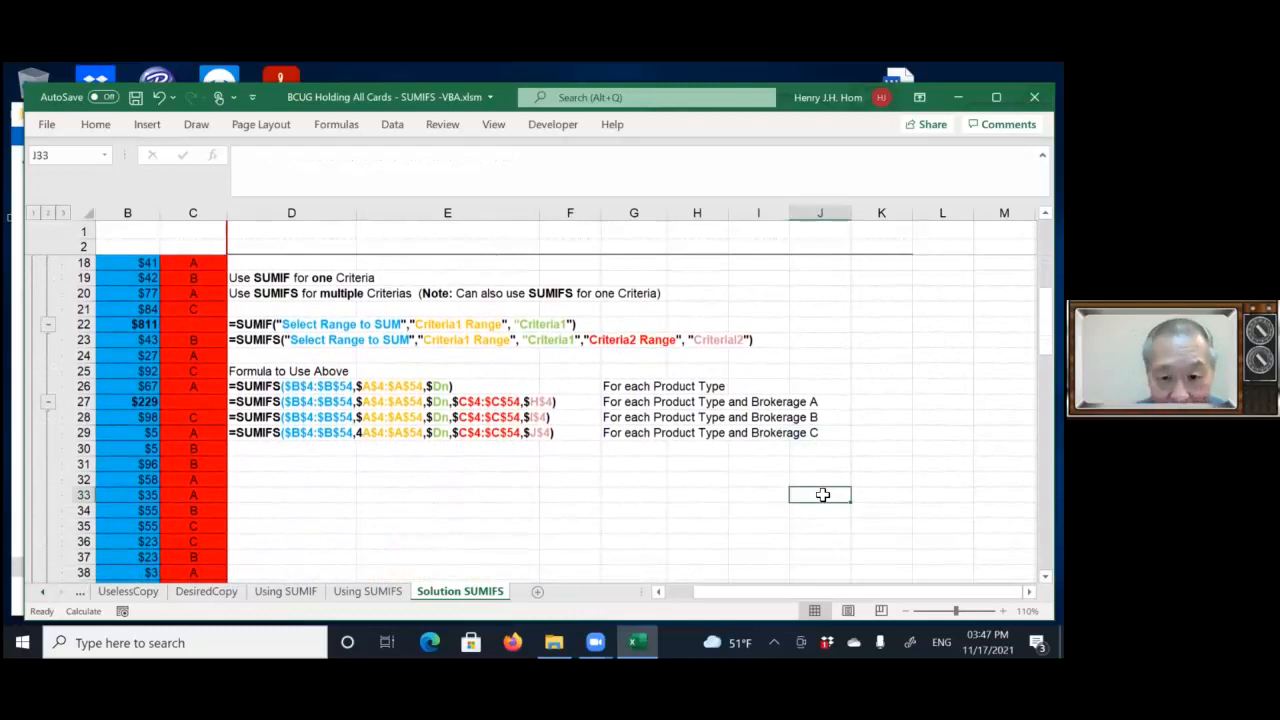
left_click(454, 478)
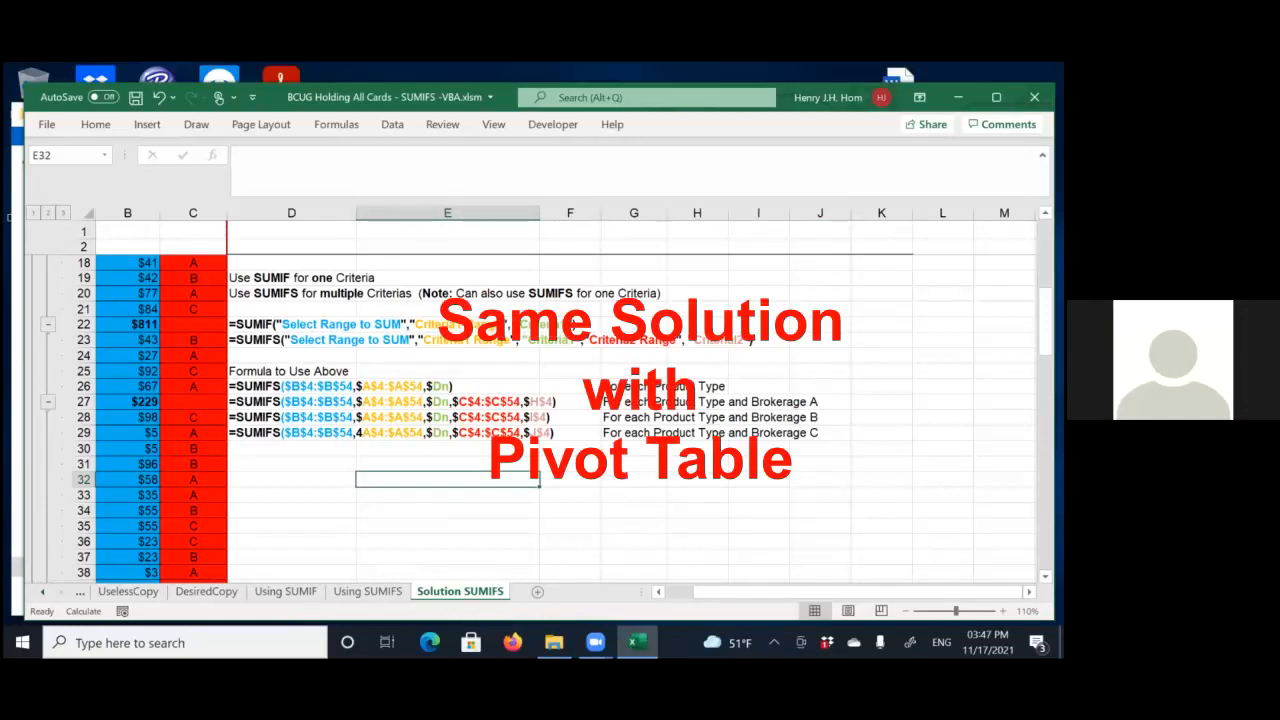
left_click(760, 484)
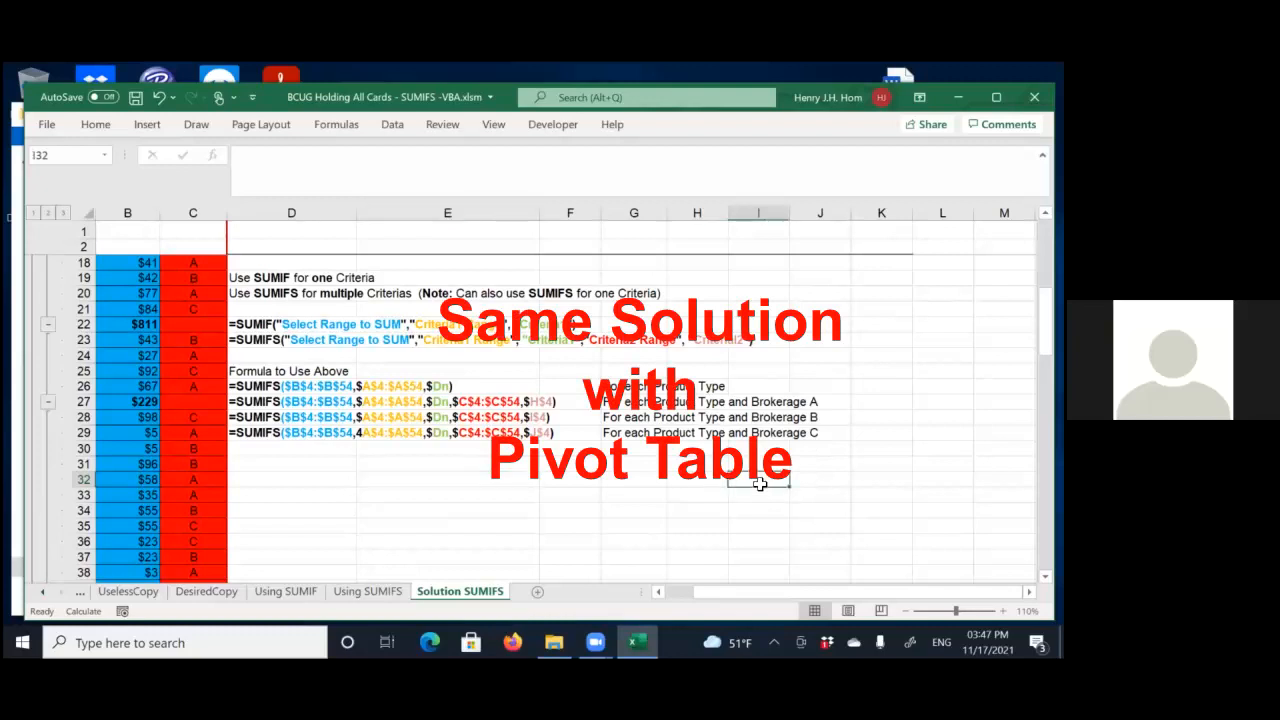
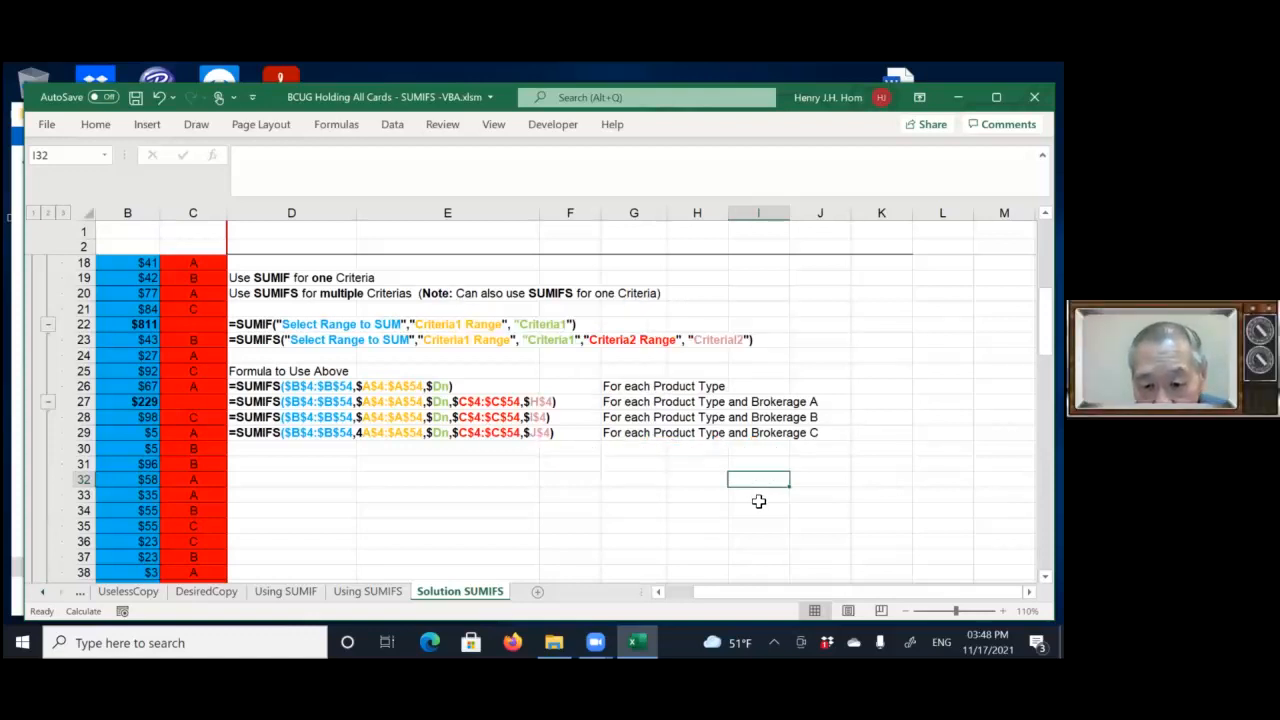
left_click(759, 501)
left_click(808, 497)
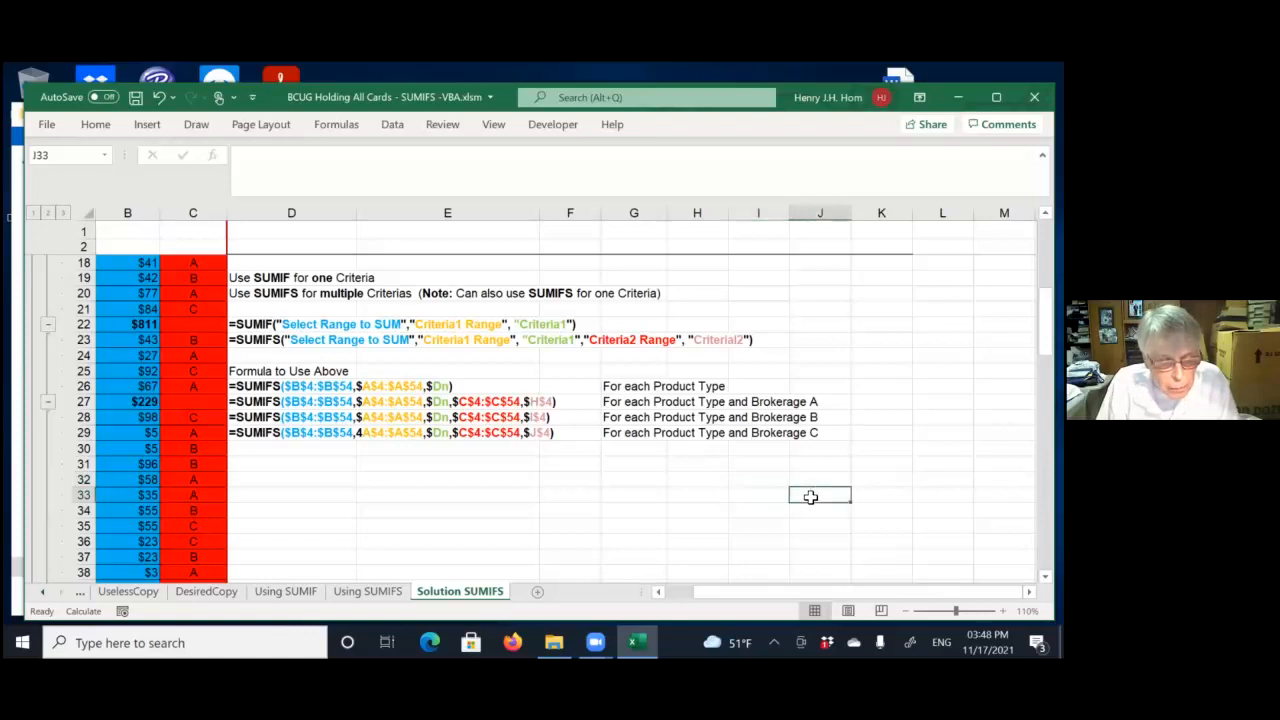
left_click(749, 497)
left_click(701, 492)
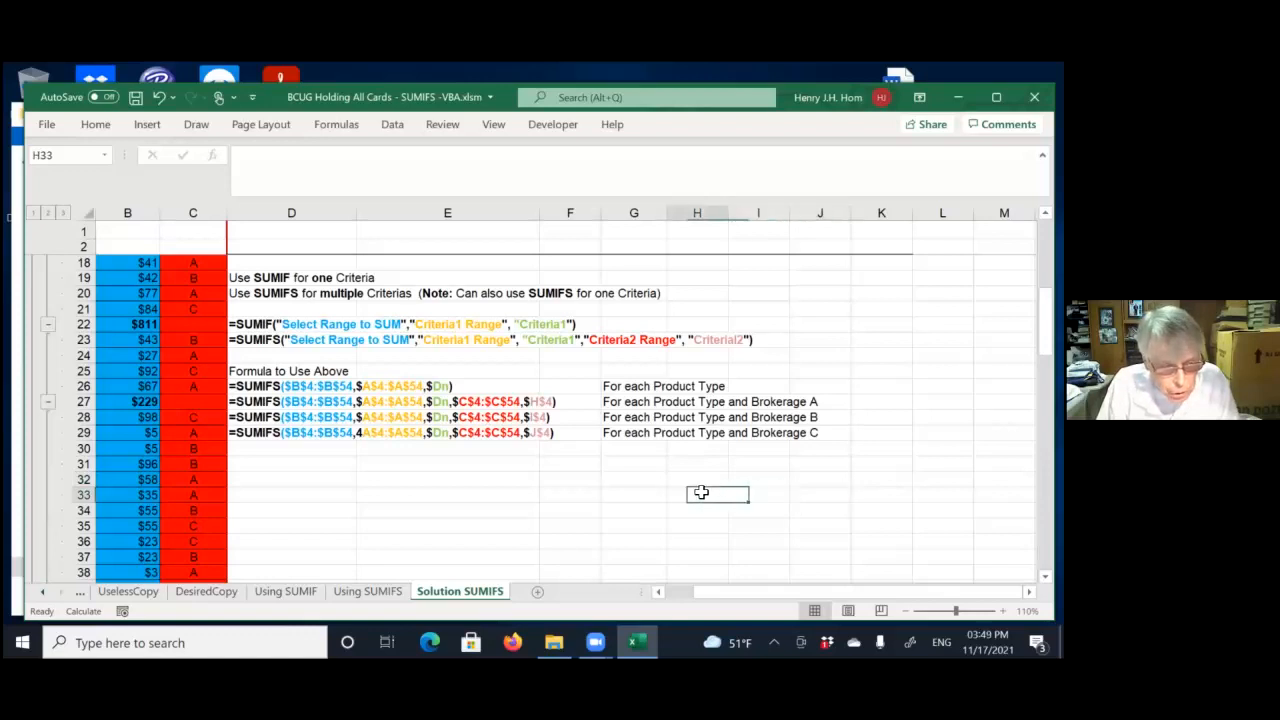
Review the noted SUMIFS formulas, the brokerage totals table and the product type column on the Solution SUMIFS sheet.
left_click(637, 494)
left_click(583, 494)
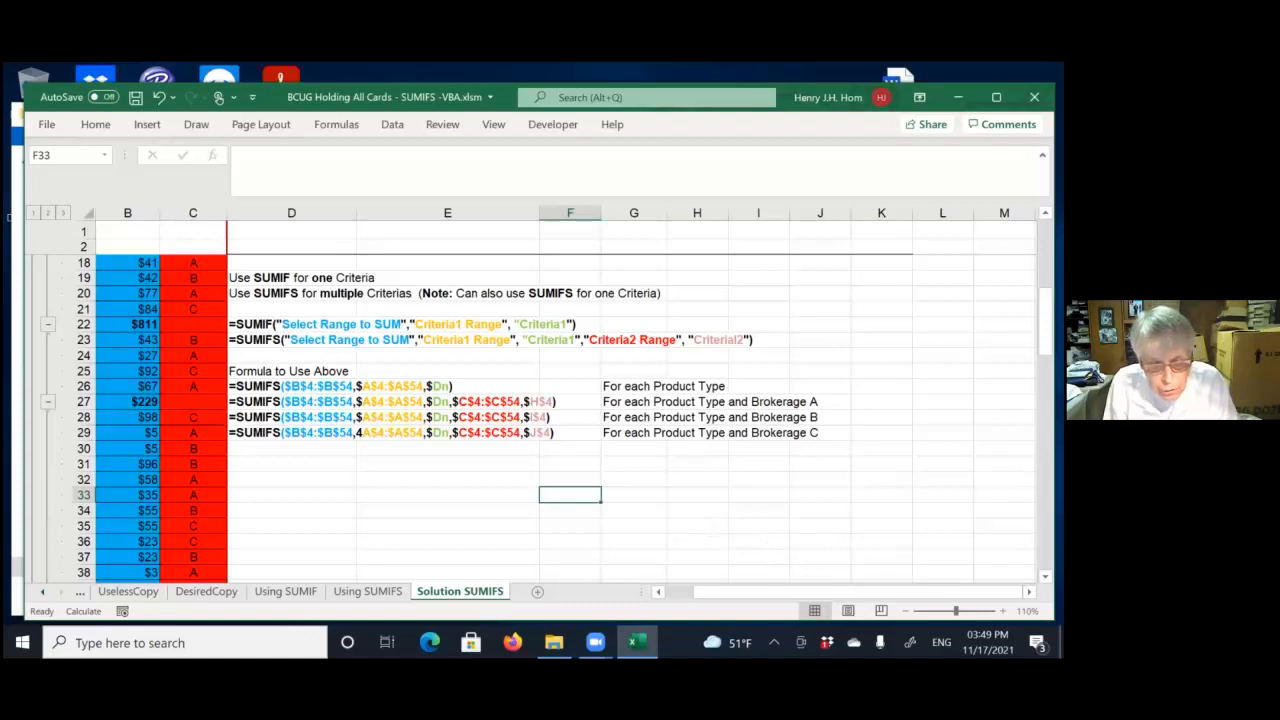
left_click_drag(1044, 323, 1044, 262)
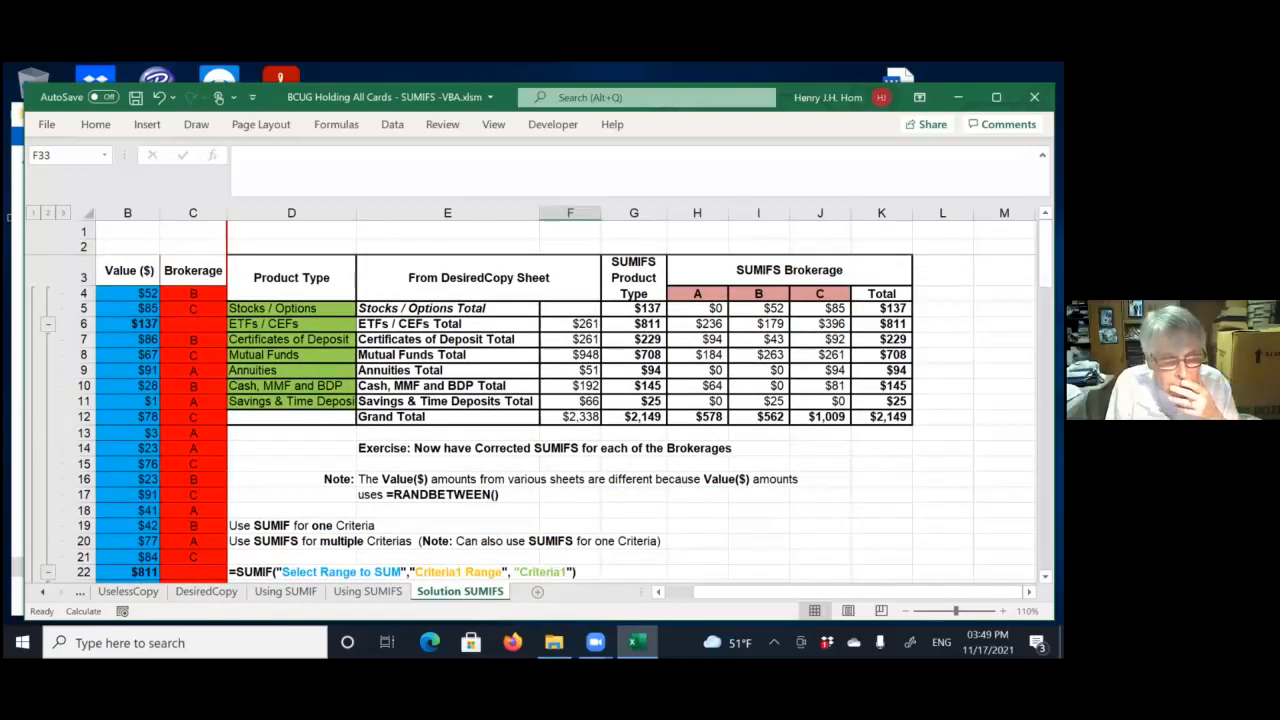
left_click(658, 592)
left_click(658, 592)
left_click_drag(1045, 250, 1045, 276)
scroll(566, 417, "down", 1)
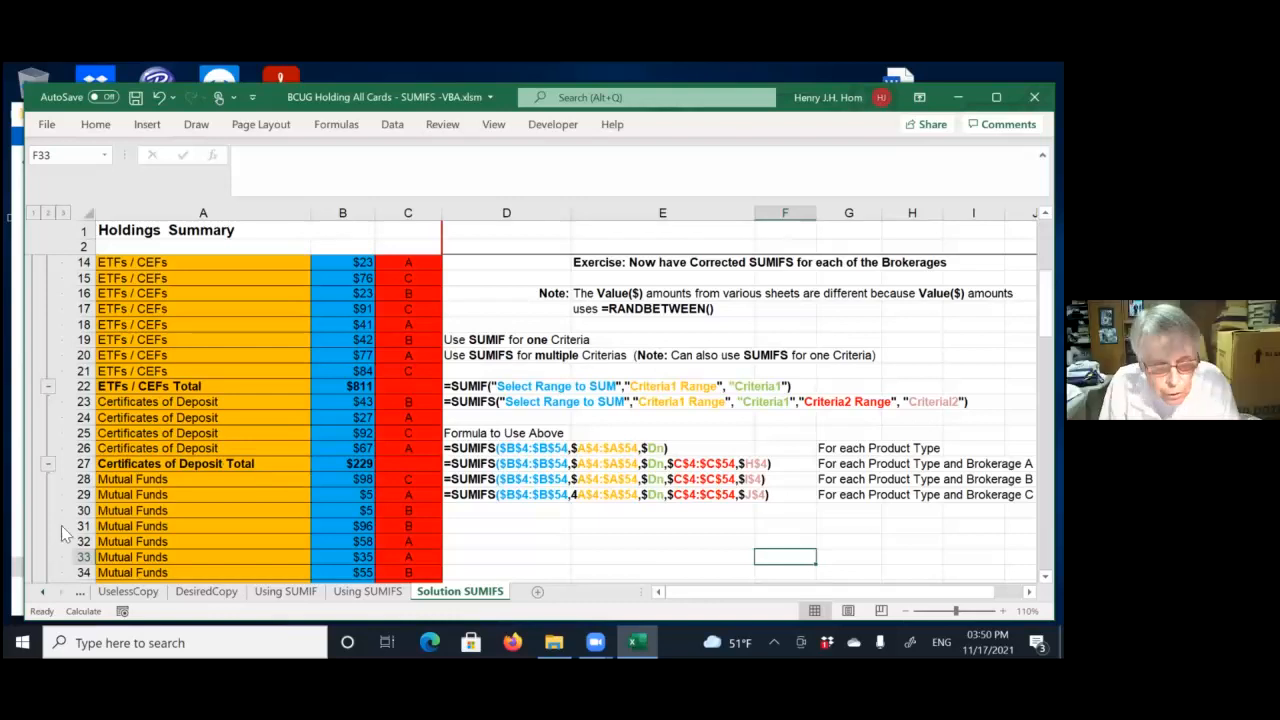
Review the subtotaled holdings from the first rows of the Original sheet, with a brief look at the DesiredCopy sheet.
left_click(43, 593)
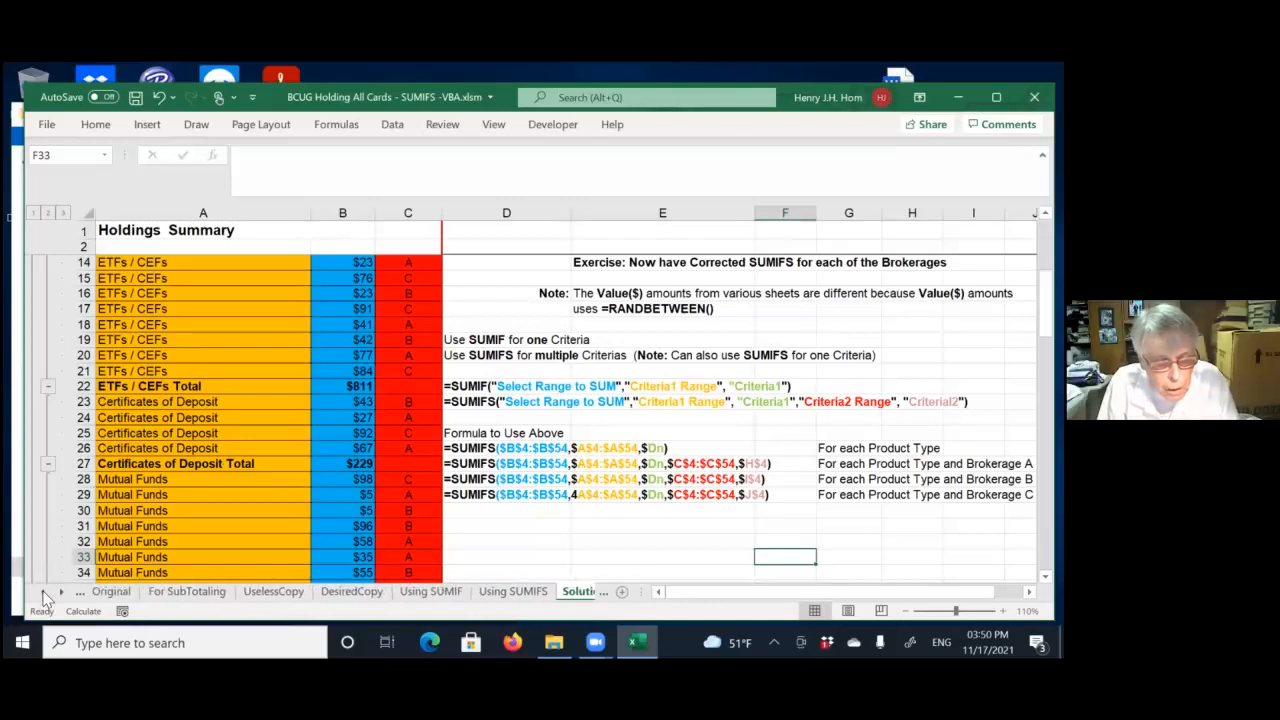
left_click(117, 592)
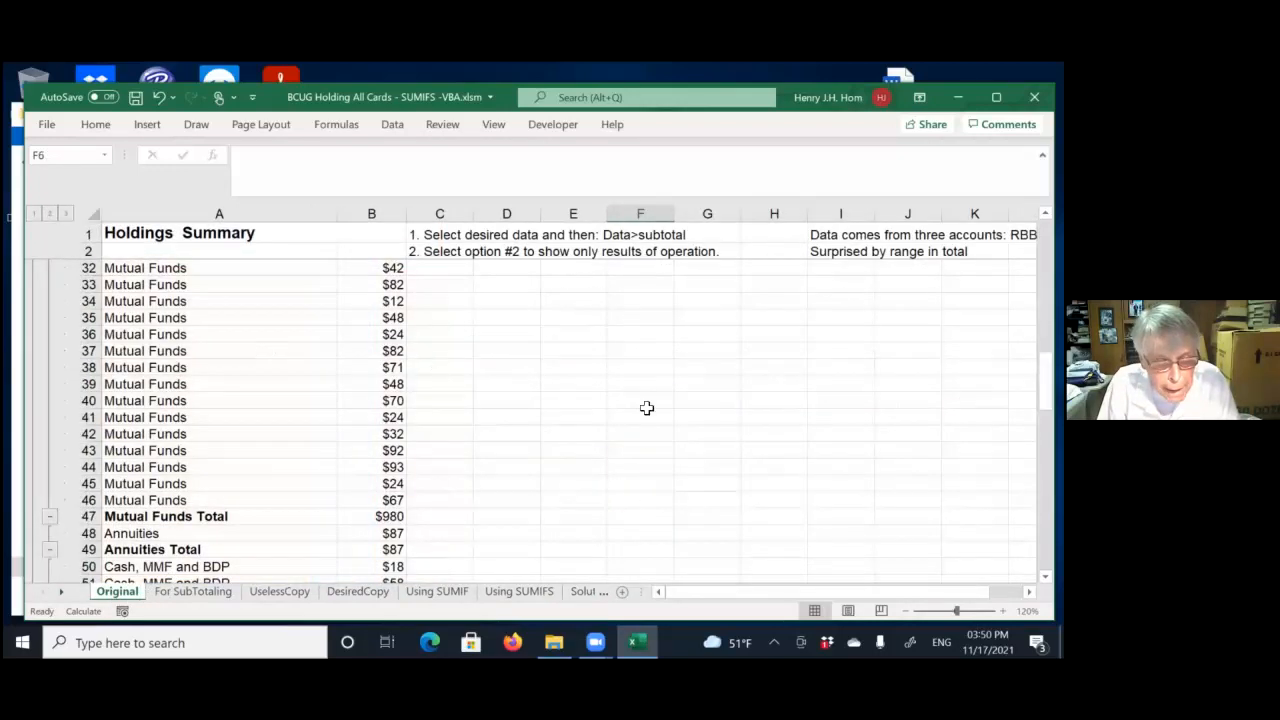
left_click_drag(1045, 385, 1045, 270)
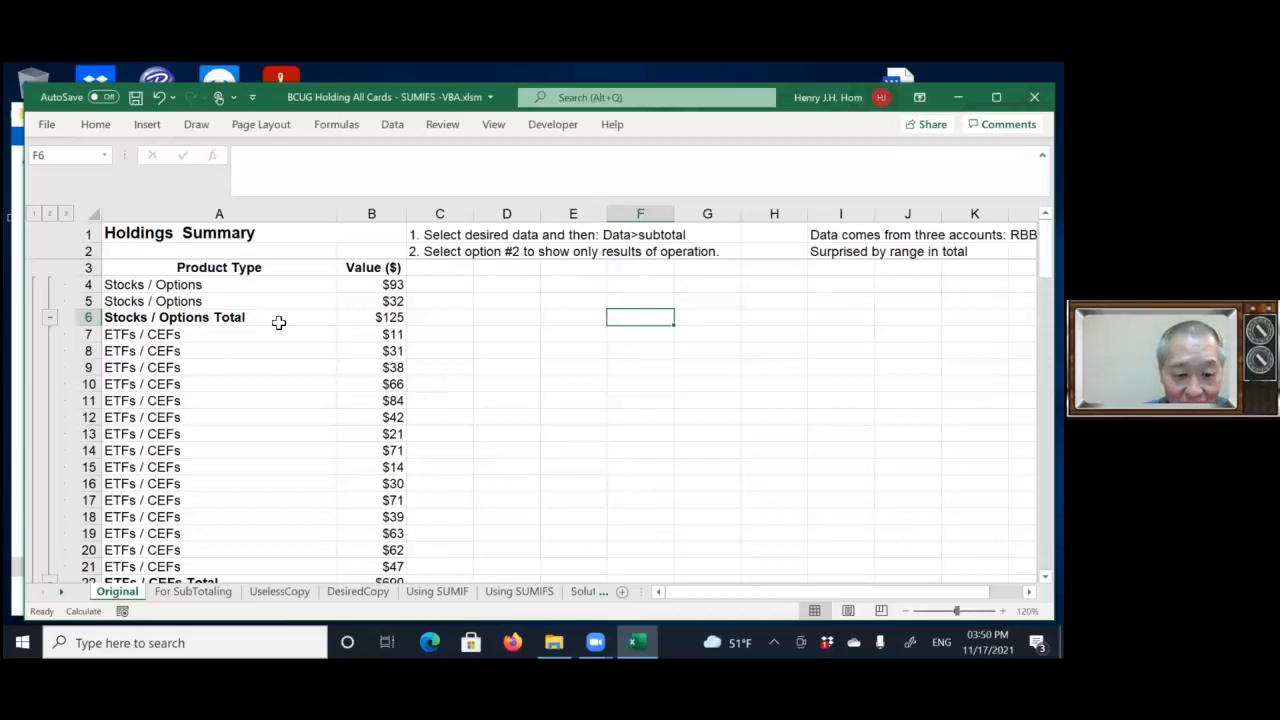
left_click(368, 594)
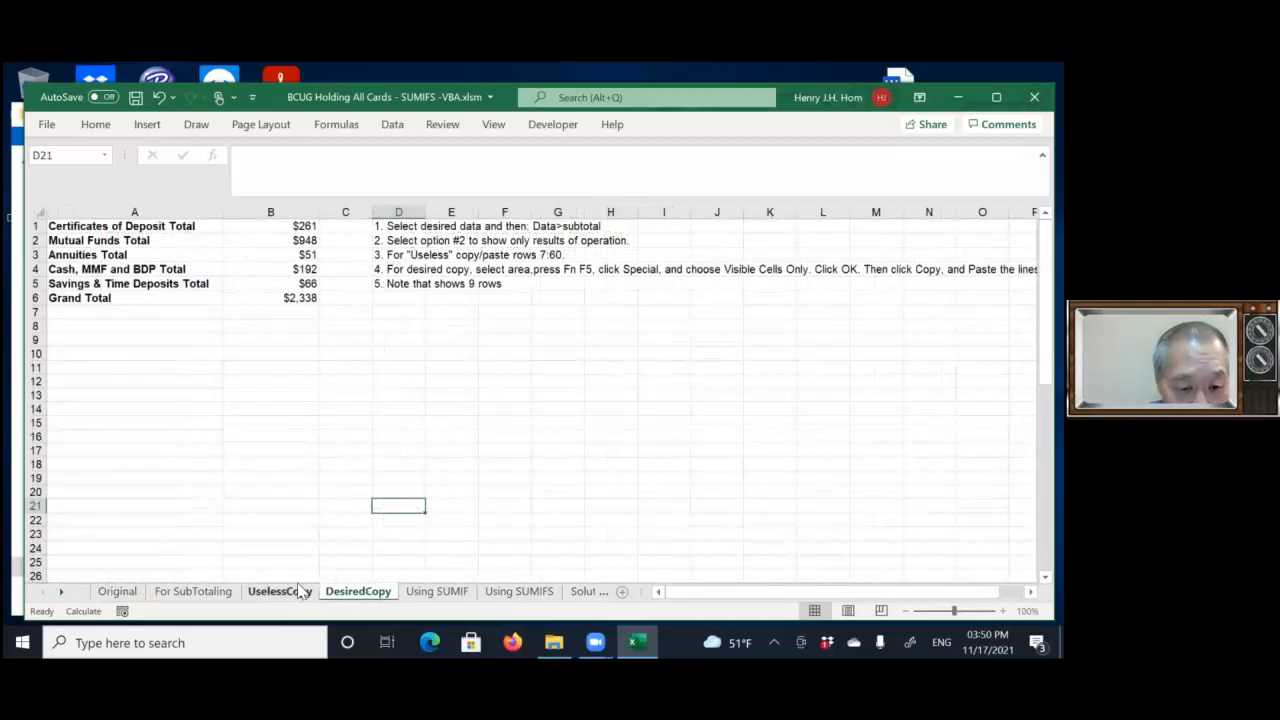
left_click(116, 591)
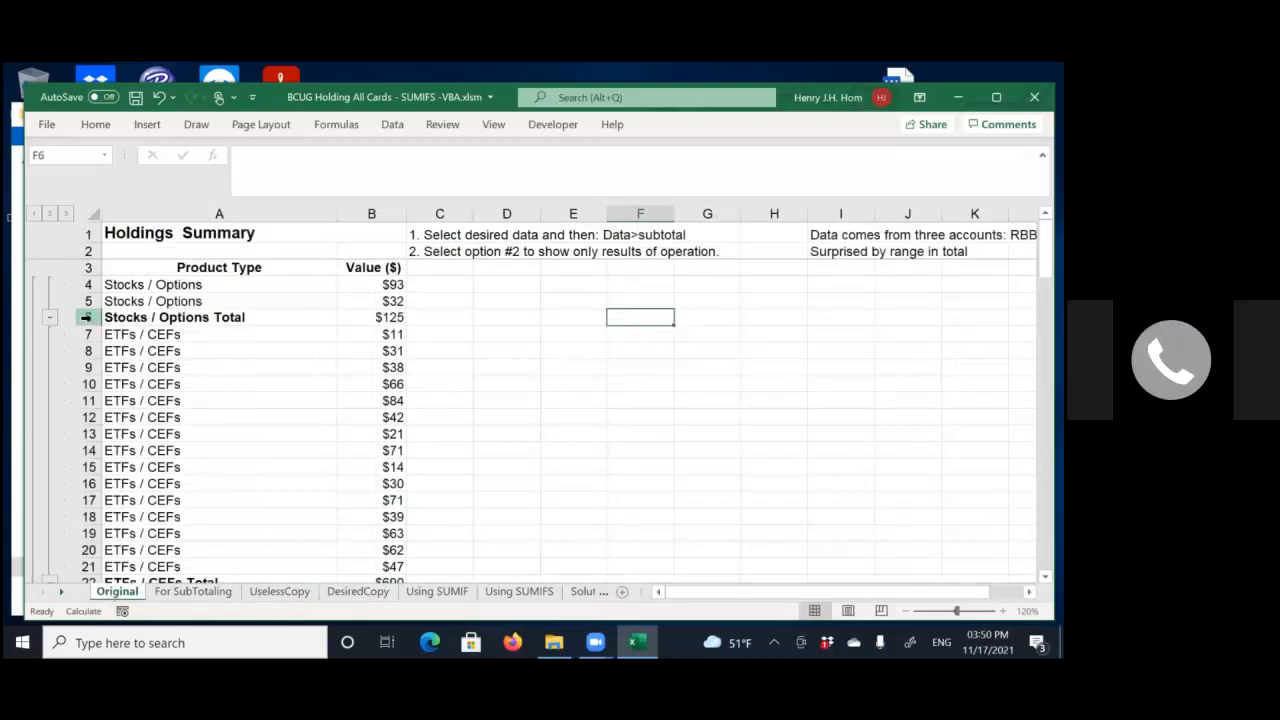
left_click(260, 358)
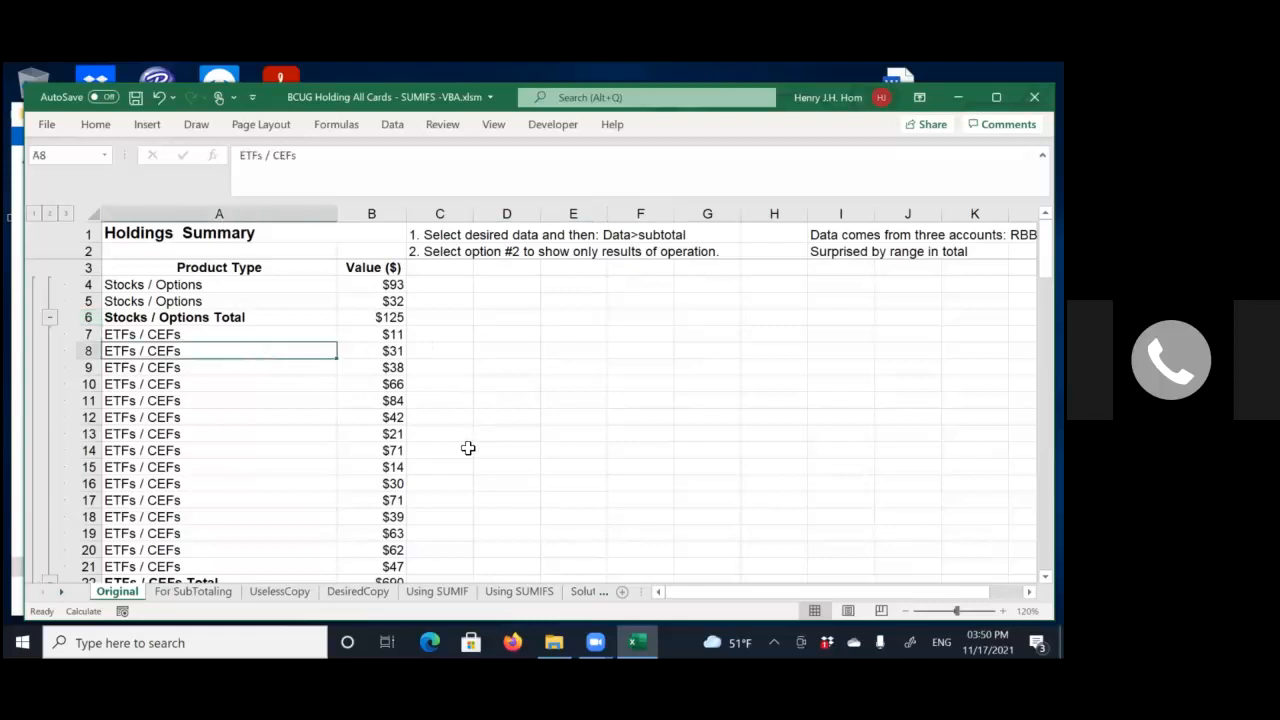
left_click(592, 399)
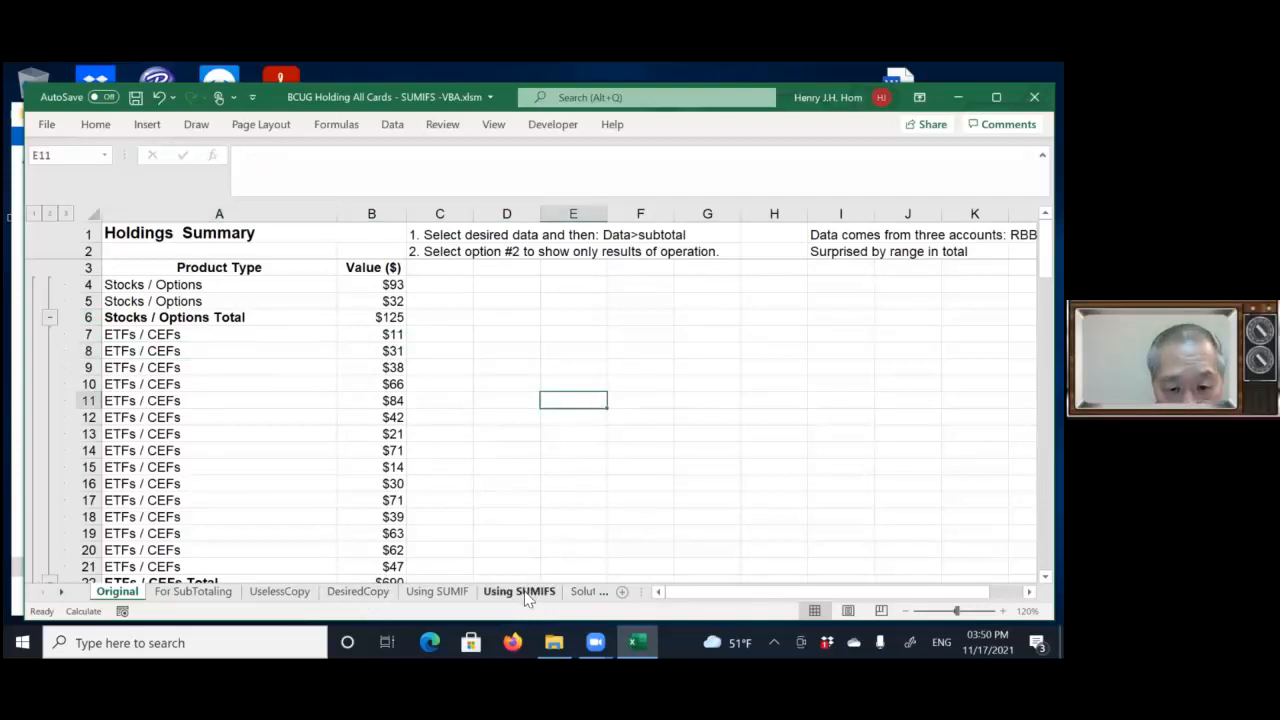
Return to the Solution SUMIFS sheet and close the workbook.
left_click(577, 590)
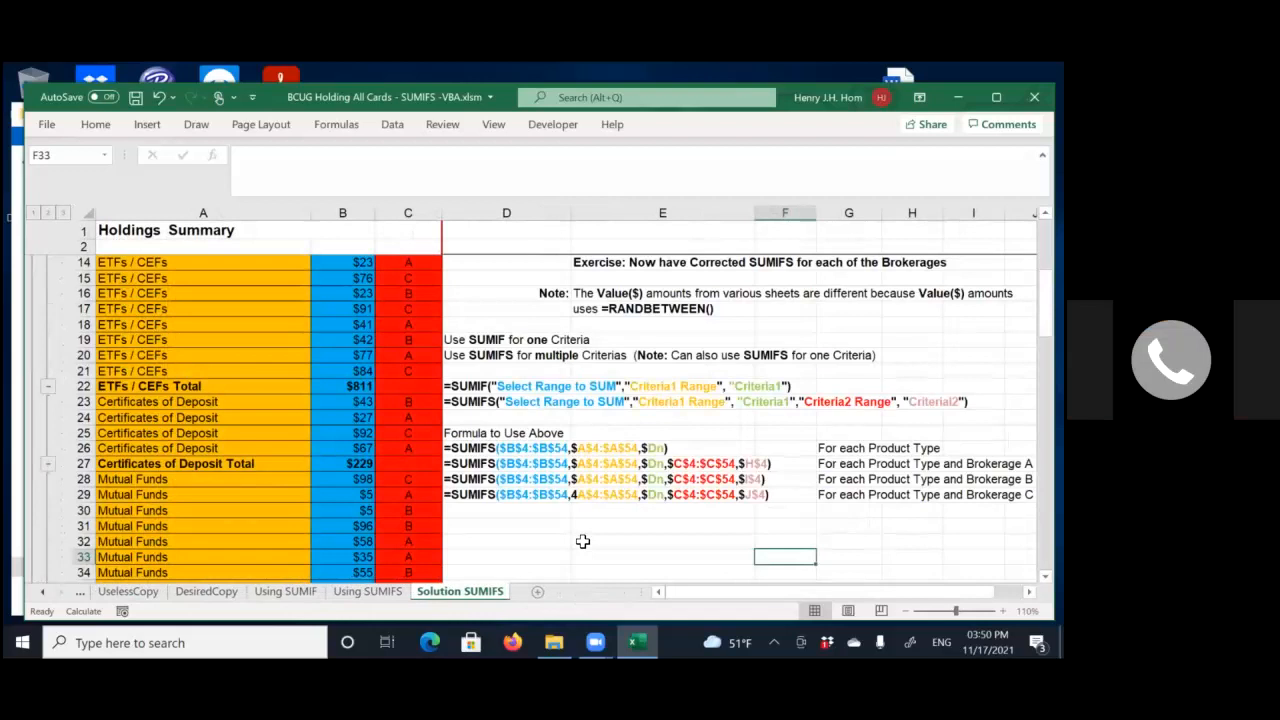
left_click(583, 541)
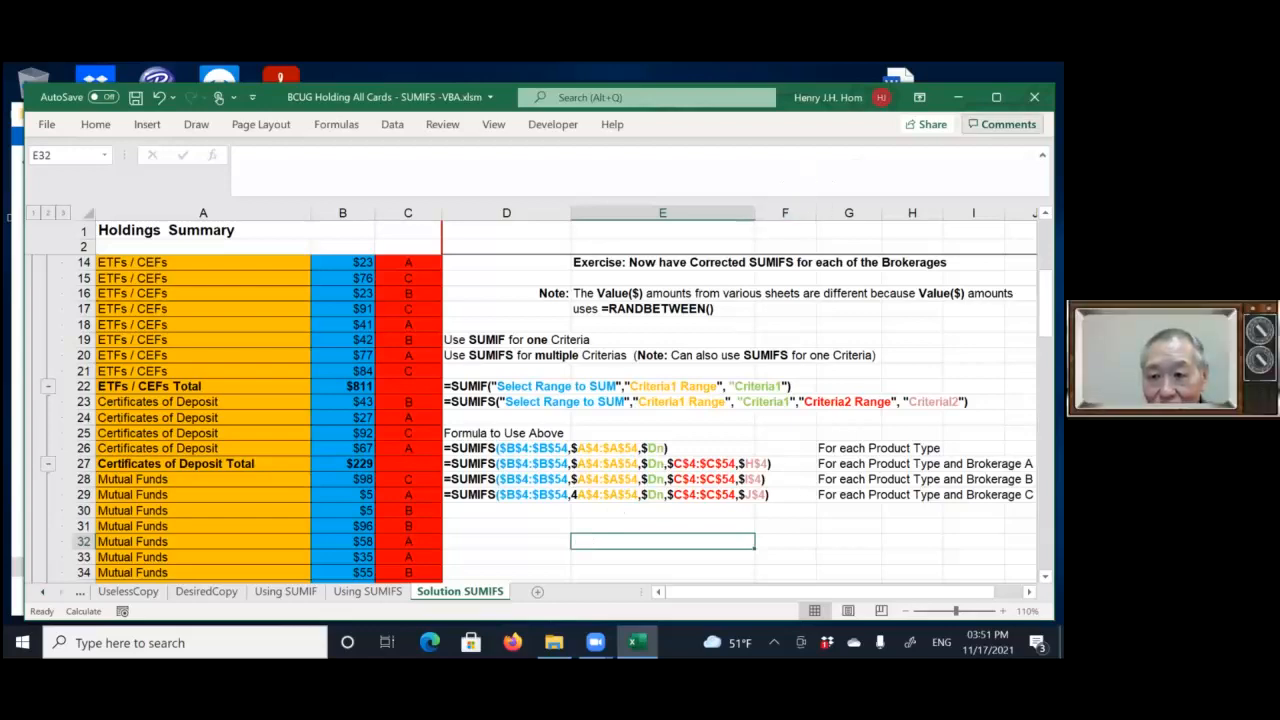
left_click(1034, 97)
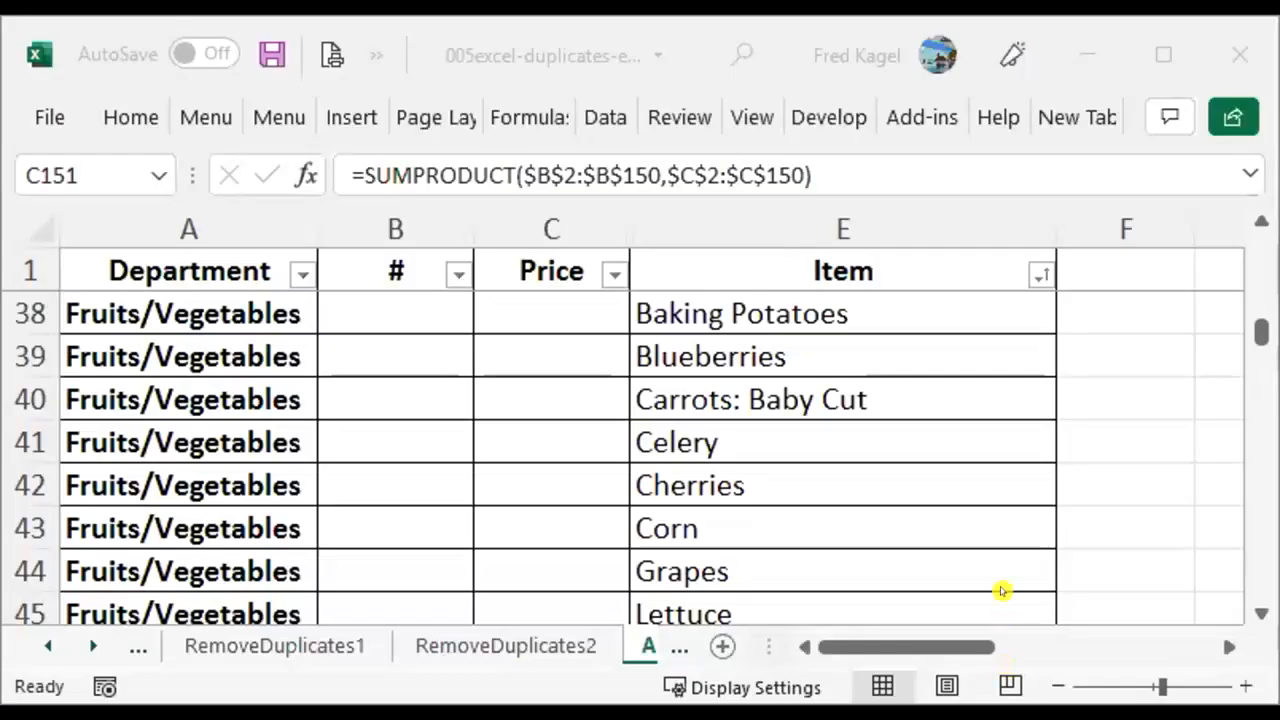
Maximize the duplicates example workbook window, browse the recent files and open 010BCUG Holding All Cards - SUMIFS.xlsm.
left_click(1138, 37)
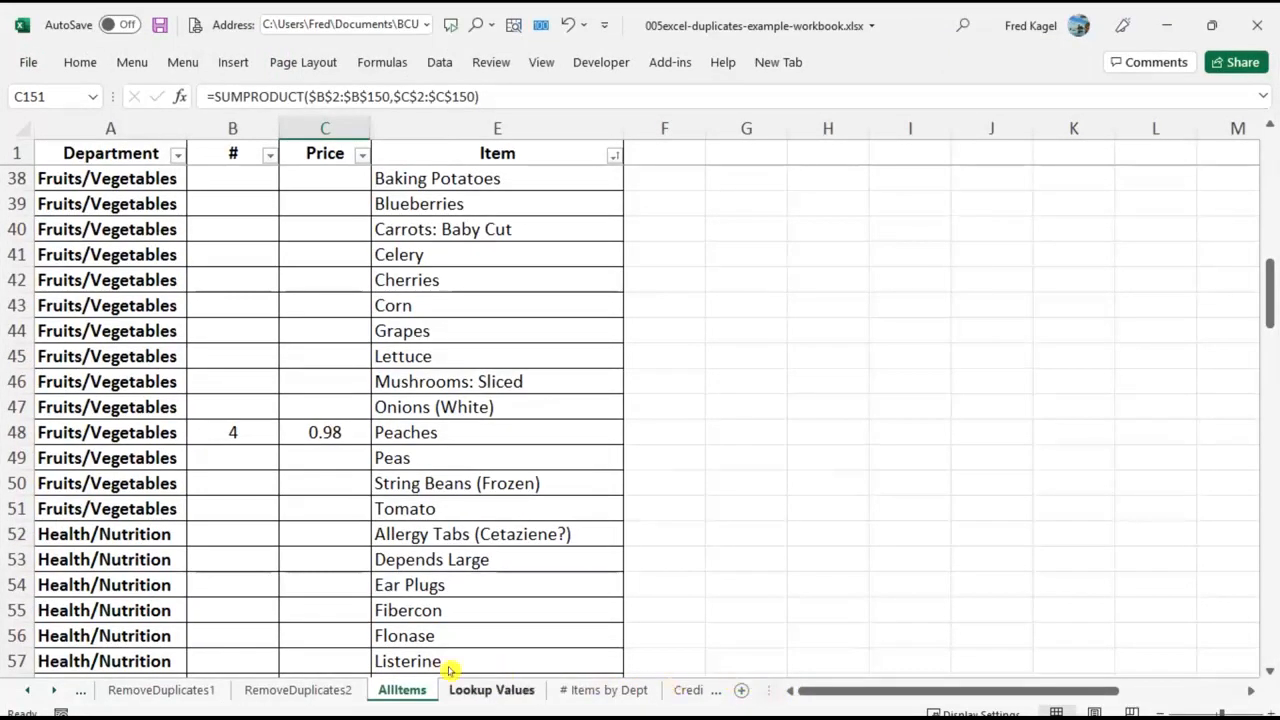
left_click(18, 64)
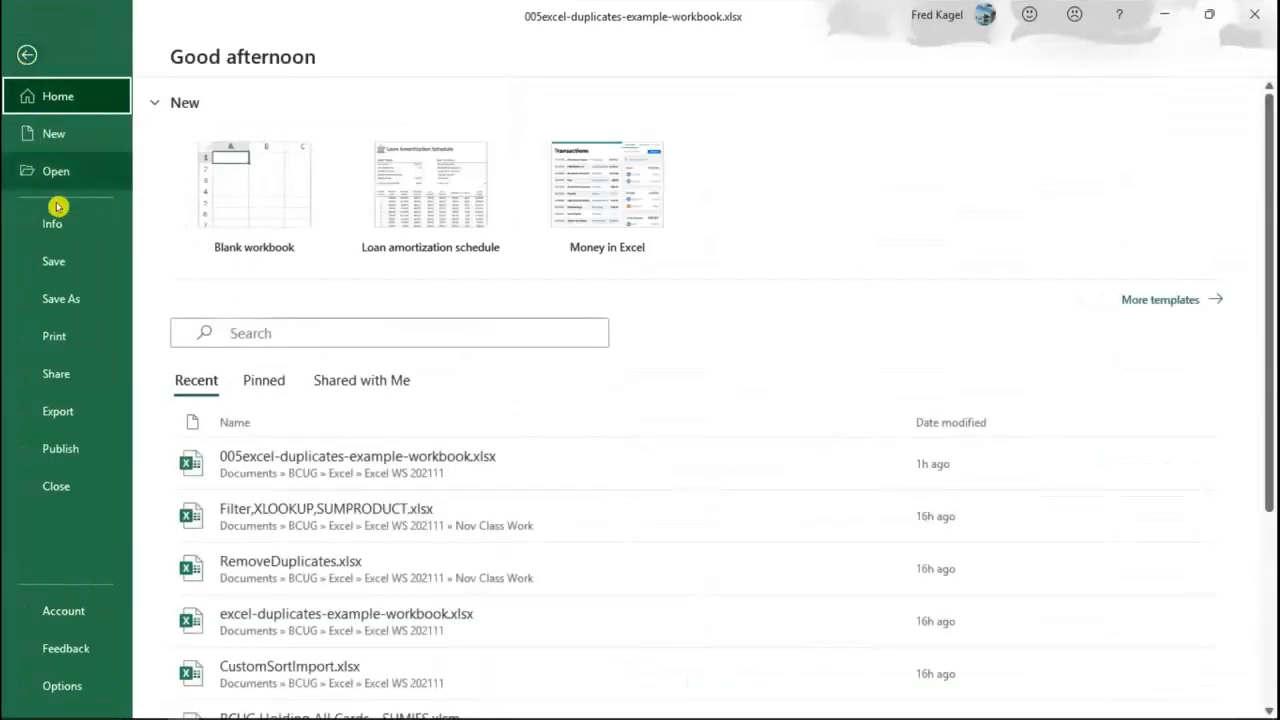
scroll(243, 508, "down", 1)
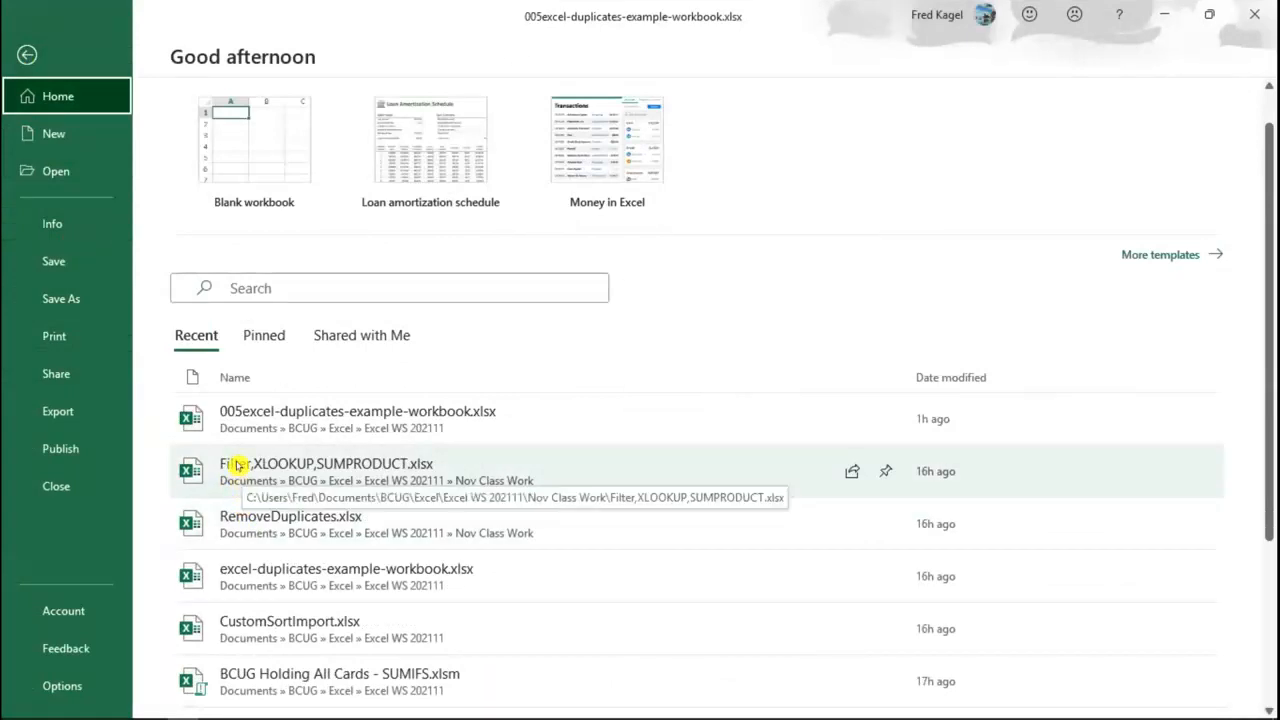
scroll(236, 466, "down", 2)
scroll(210, 482, "up", 3)
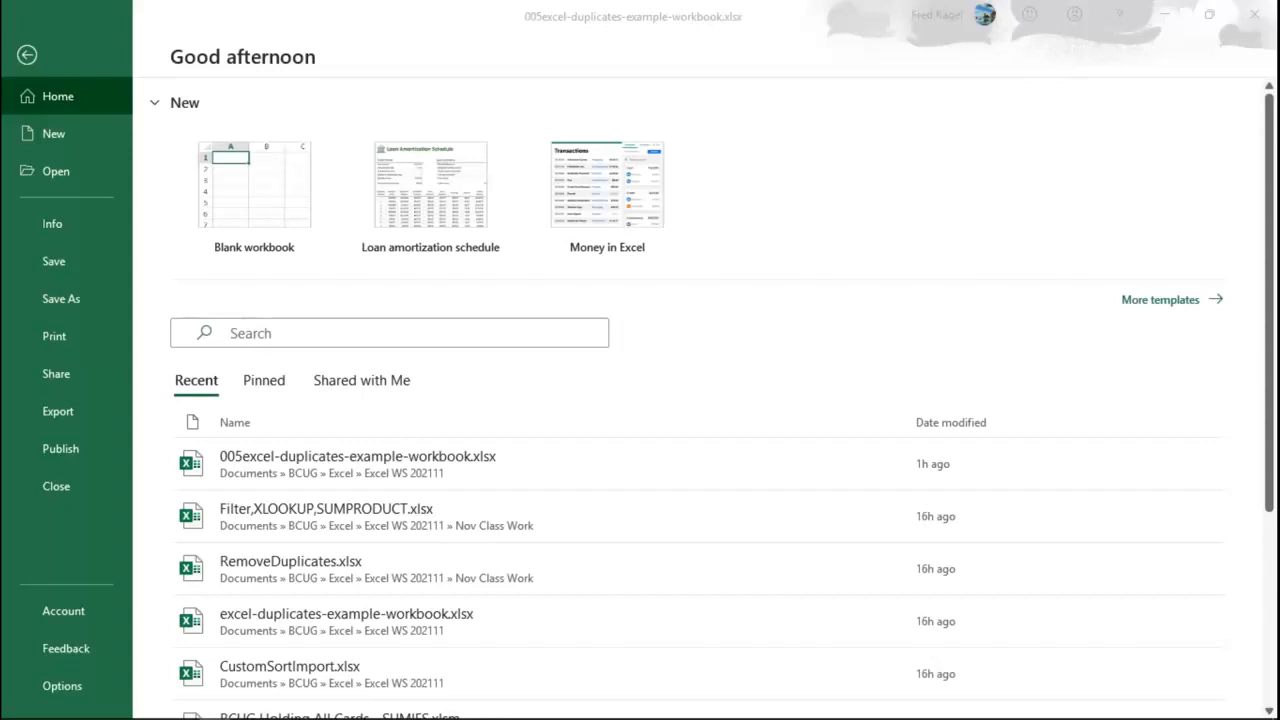
left_click(392, 318)
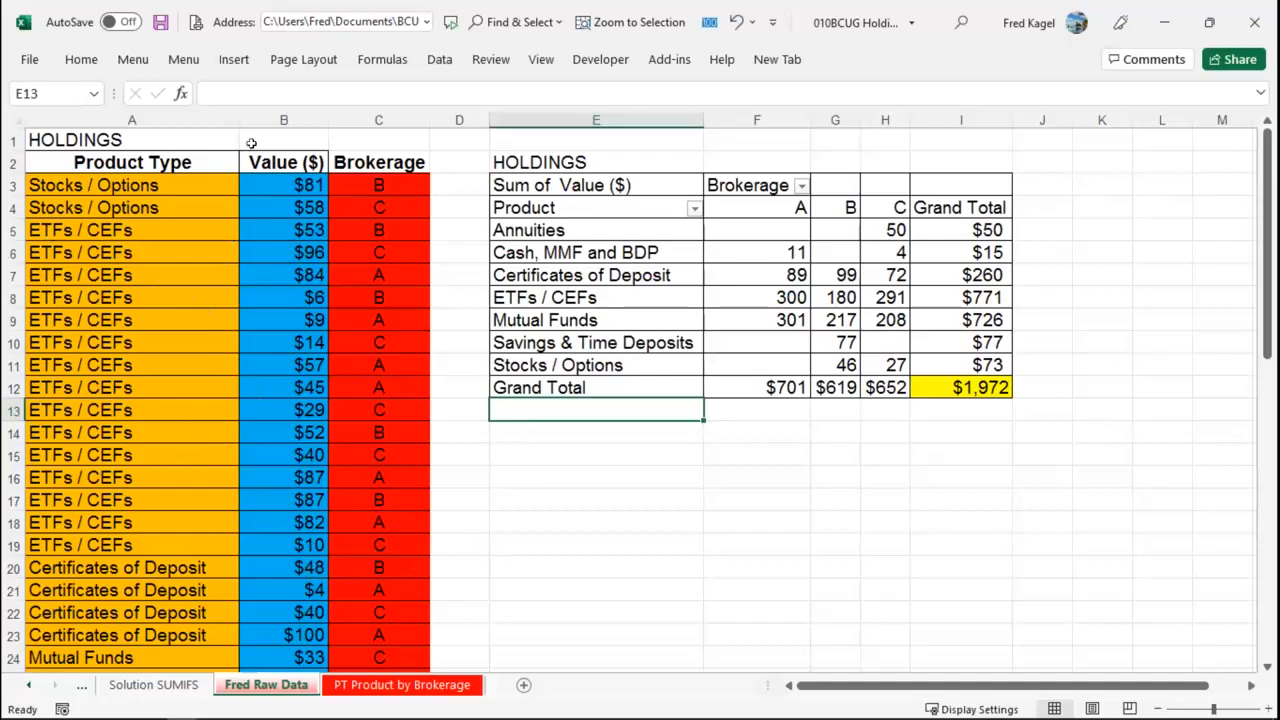
Examine the raw holdings list by product type, value and brokerage down to the total in row 48.
scroll(249, 212, "down", 5)
scroll(250, 214, "up", 5)
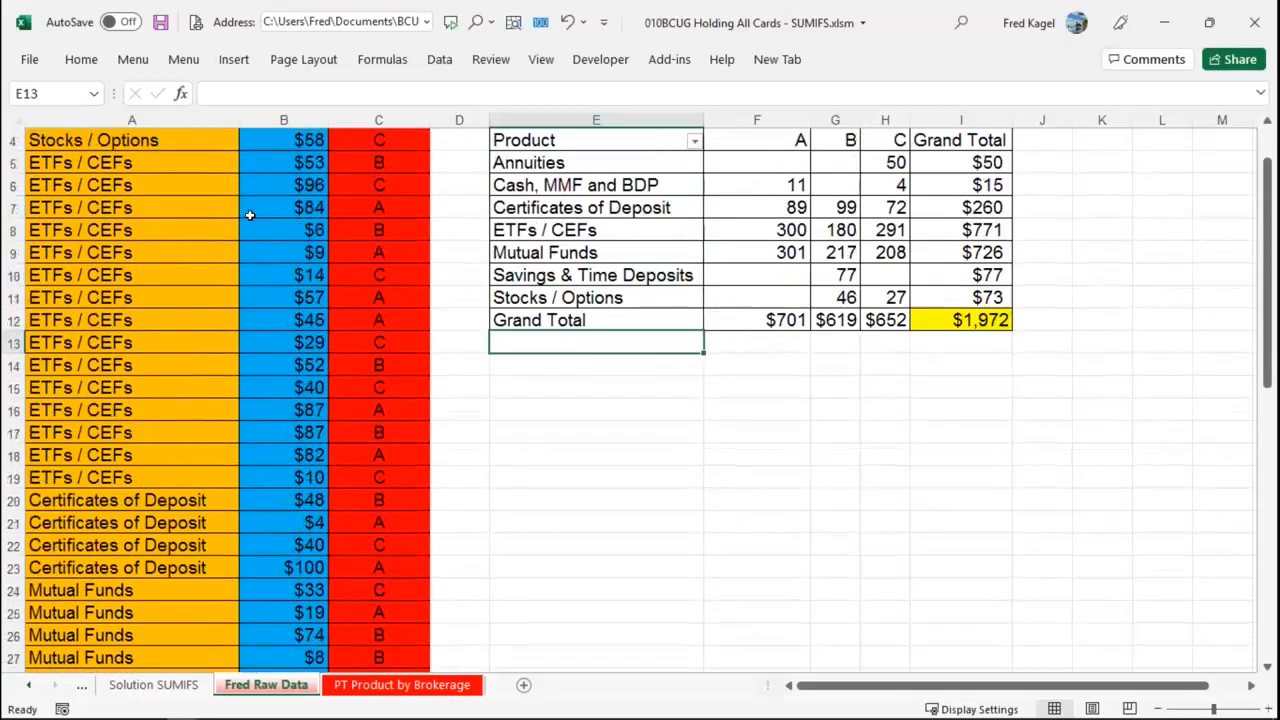
scroll(253, 186, "down", 3)
scroll(253, 186, "down", 6)
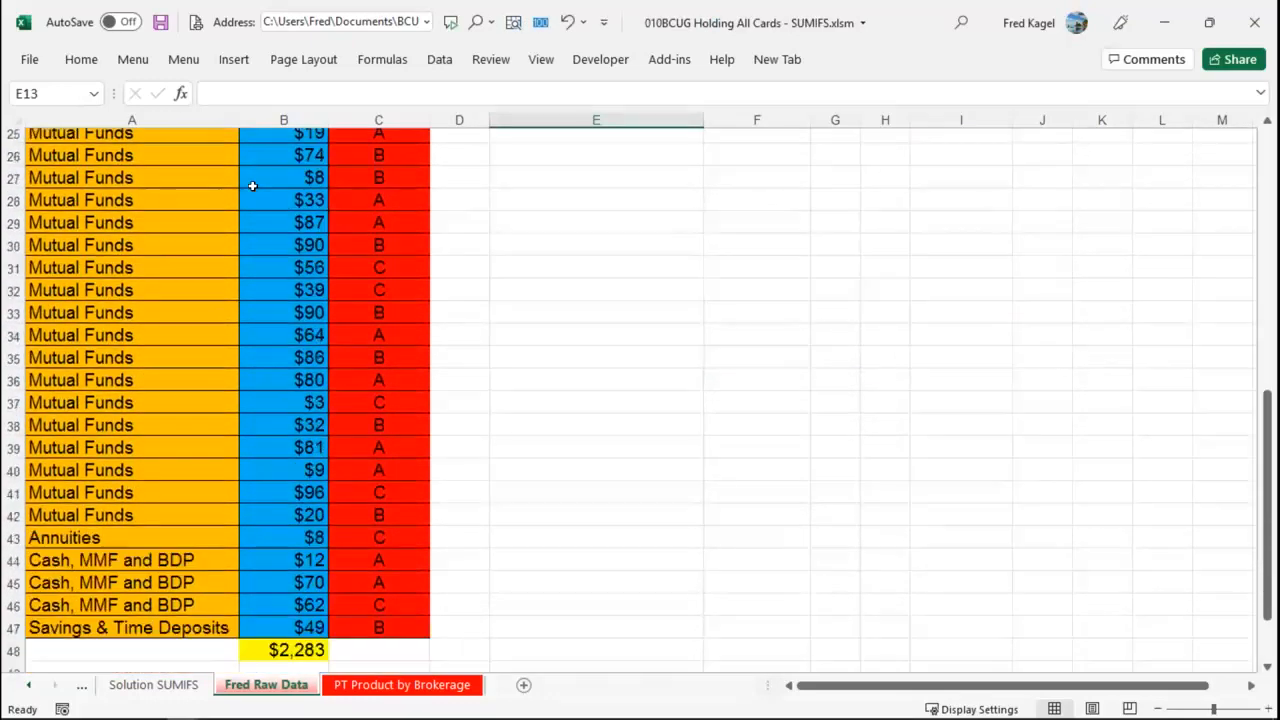
scroll(253, 186, "up", 9)
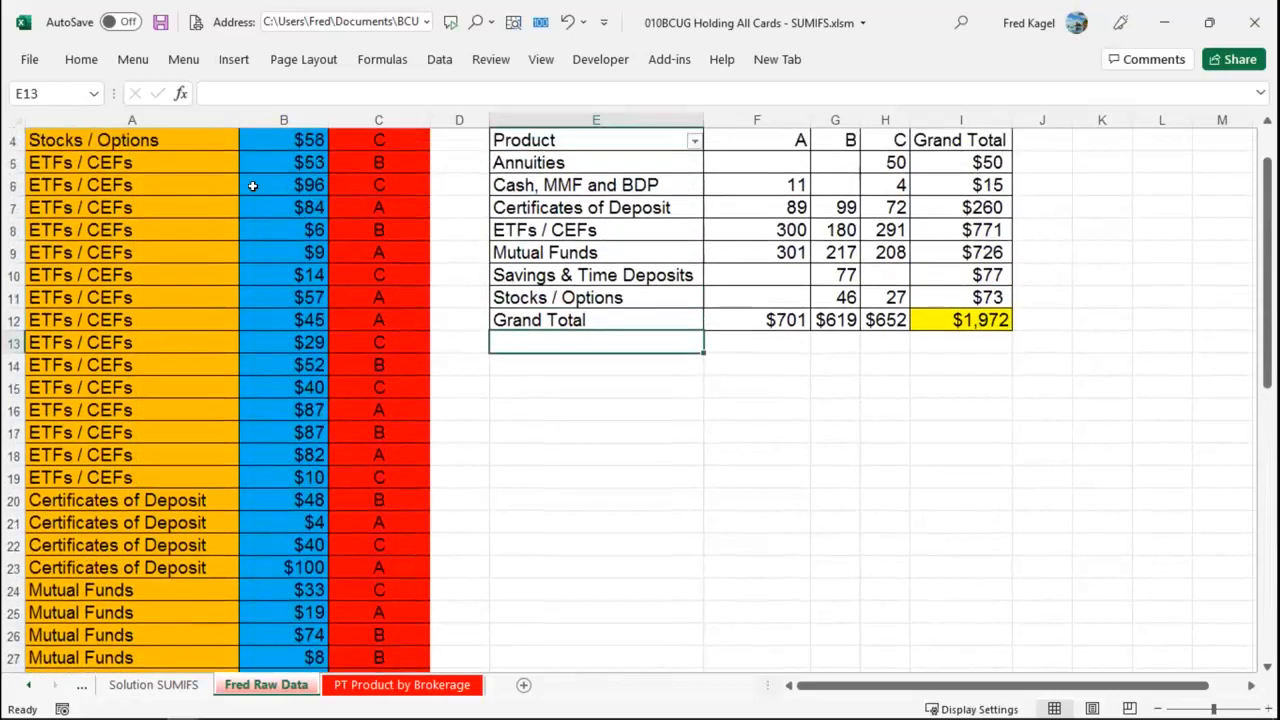
scroll(208, 293, "down", 2)
scroll(207, 295, "up", 1)
scroll(20, 280, "down", 3)
scroll(100, 354, "down", 4)
scroll(100, 352, "up", 5)
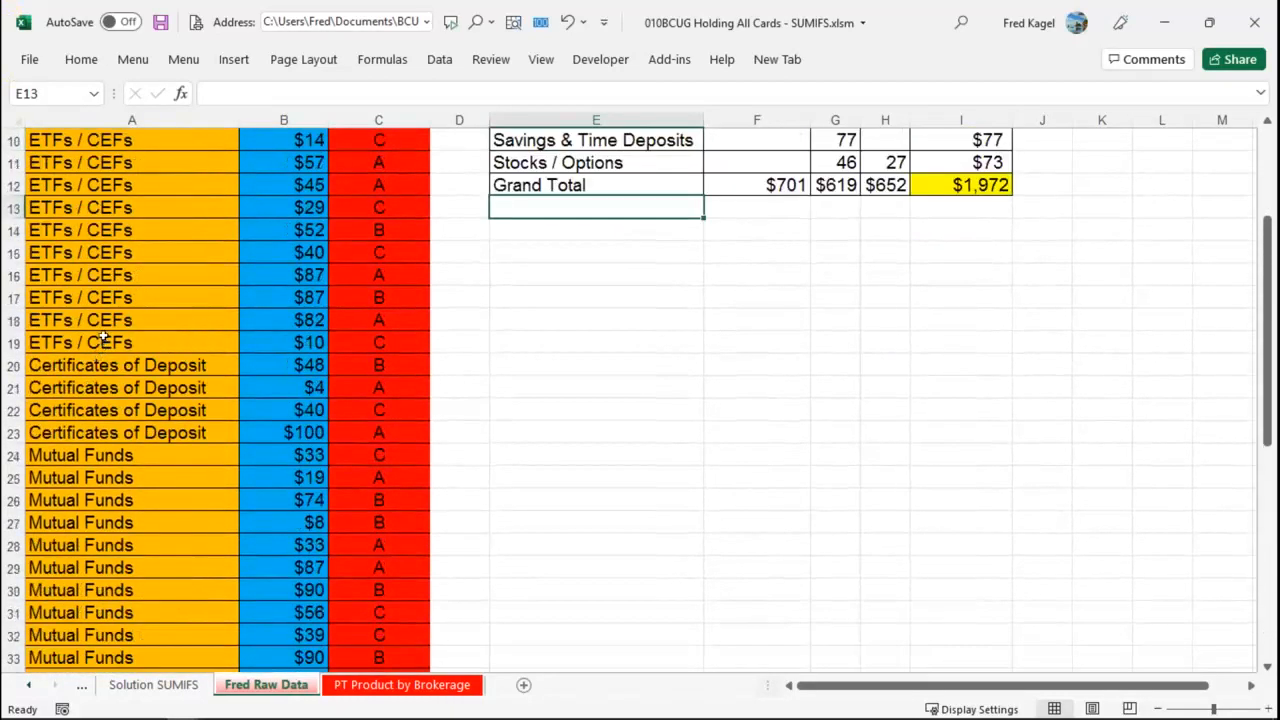
scroll(104, 337, "up", 3)
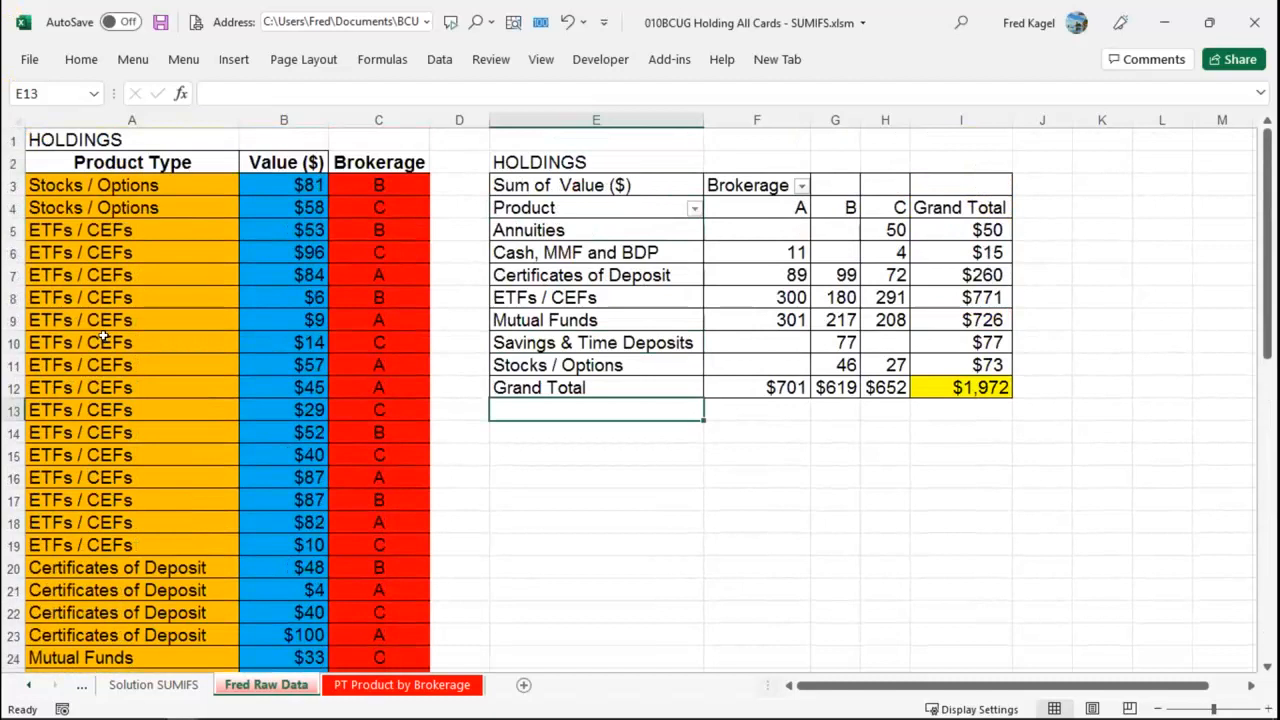
Inspect the random-value formula in B3 and compare the Value ($) column with the PivotTable beside it.
left_click(265, 185)
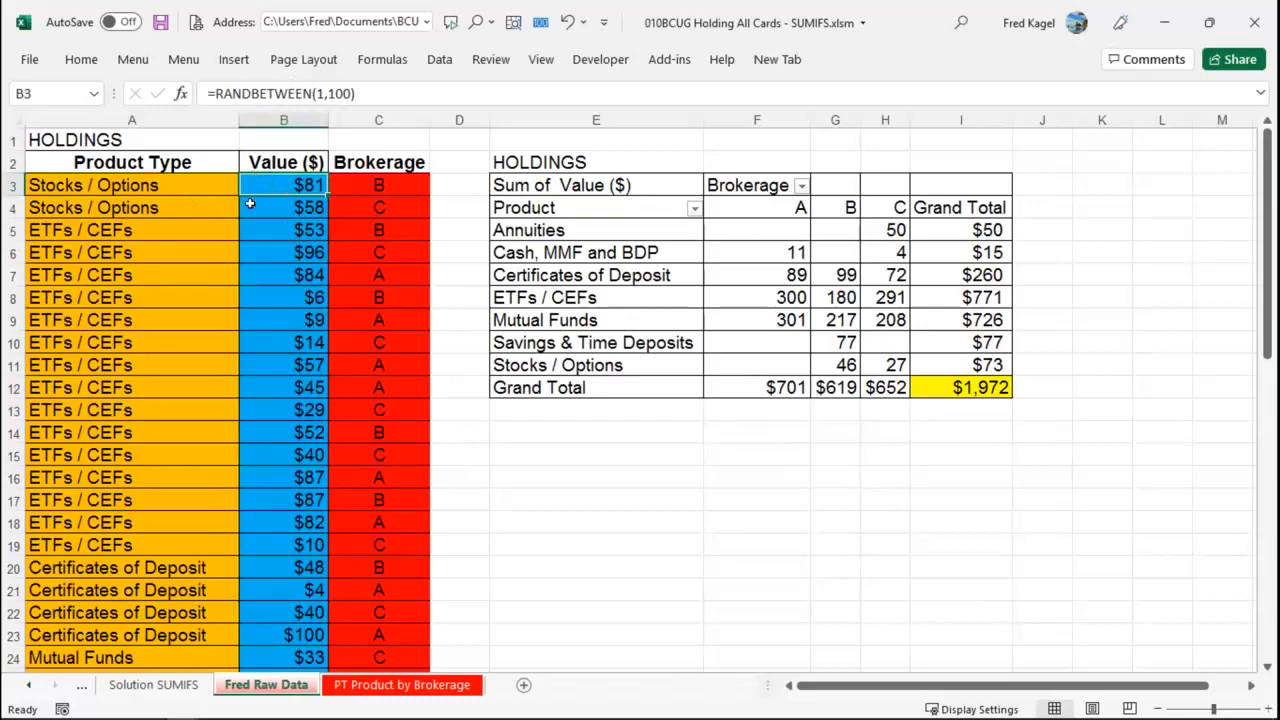
scroll(230, 335, "down", 3)
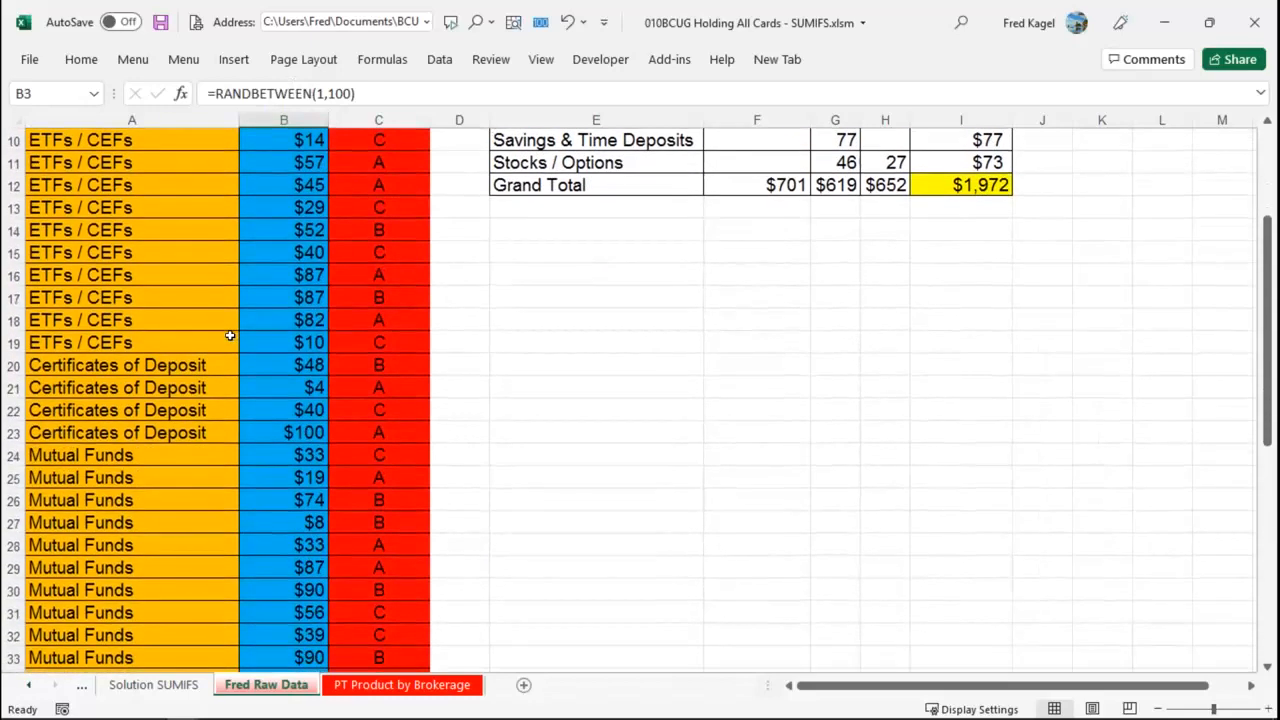
scroll(230, 335, "up", 3)
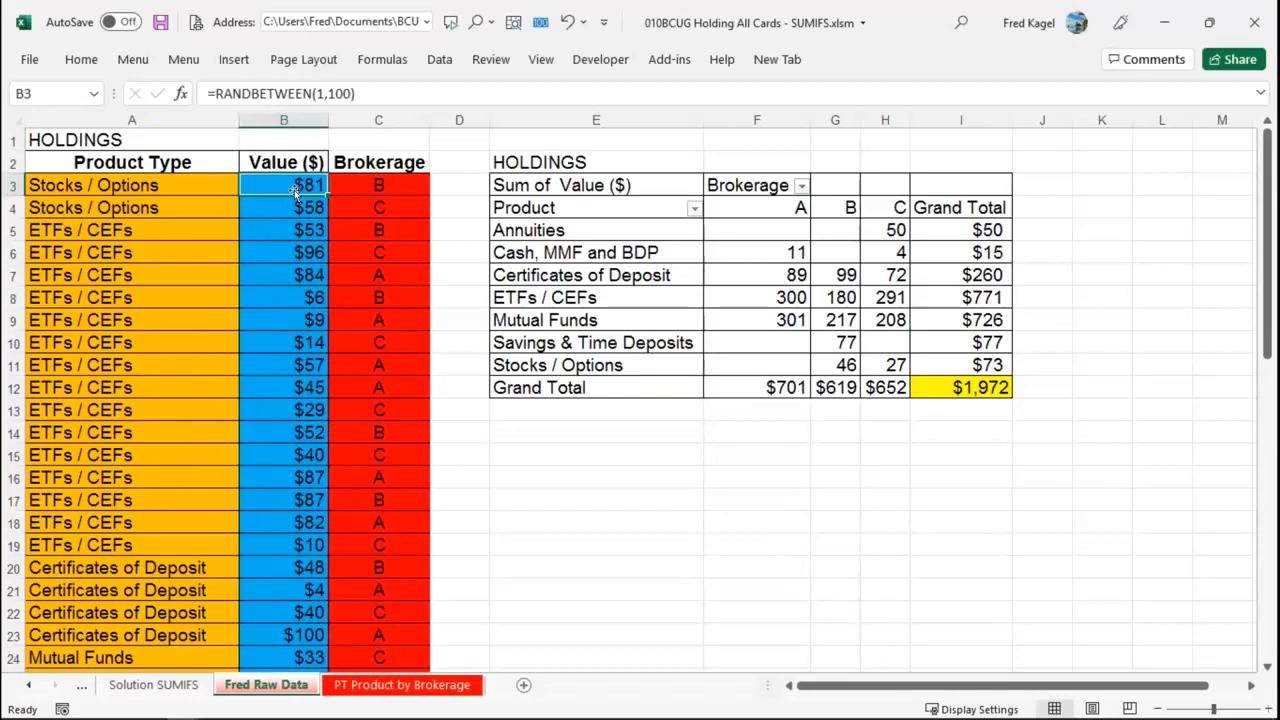
scroll(428, 300, "down", 3)
scroll(414, 314, "up", 3)
scroll(186, 277, "down", 1)
scroll(174, 274, "up", 1)
Swap the HOLDINGS PivotTable layout by moving Product Type to the columns and Brokerage to the rows.
left_click(544, 278)
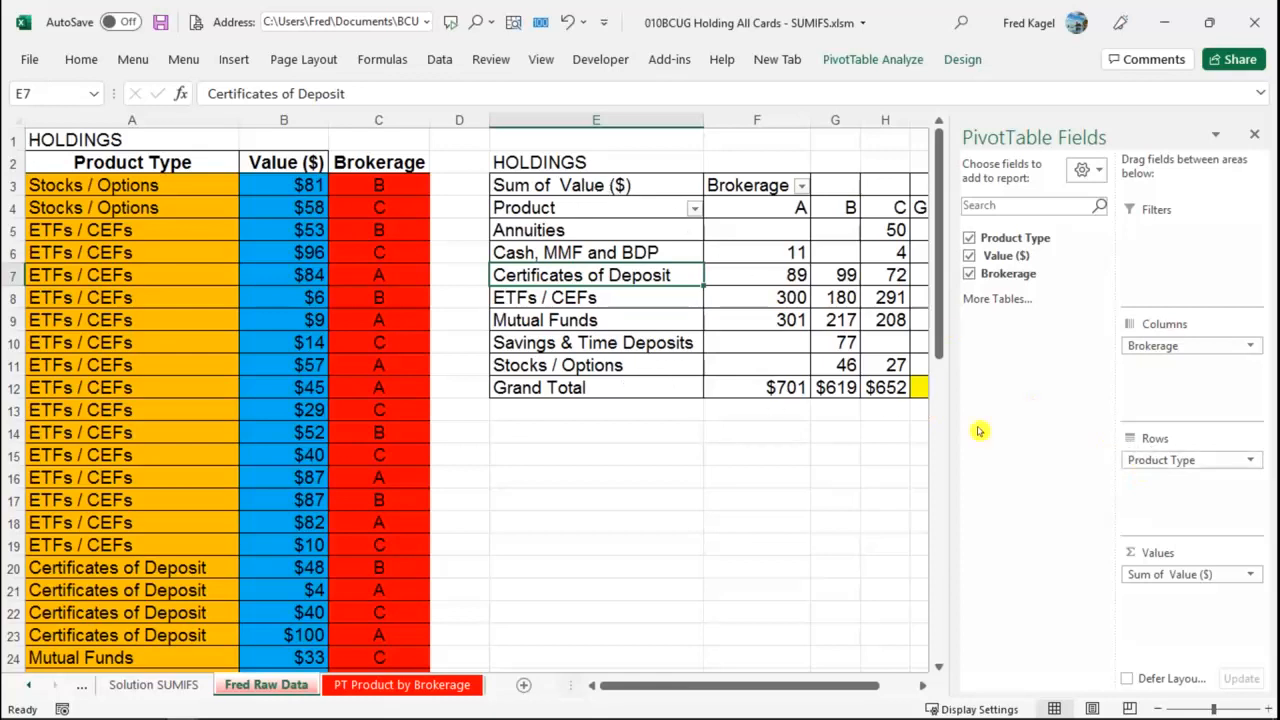
left_click_drag(1148, 460, 1157, 364)
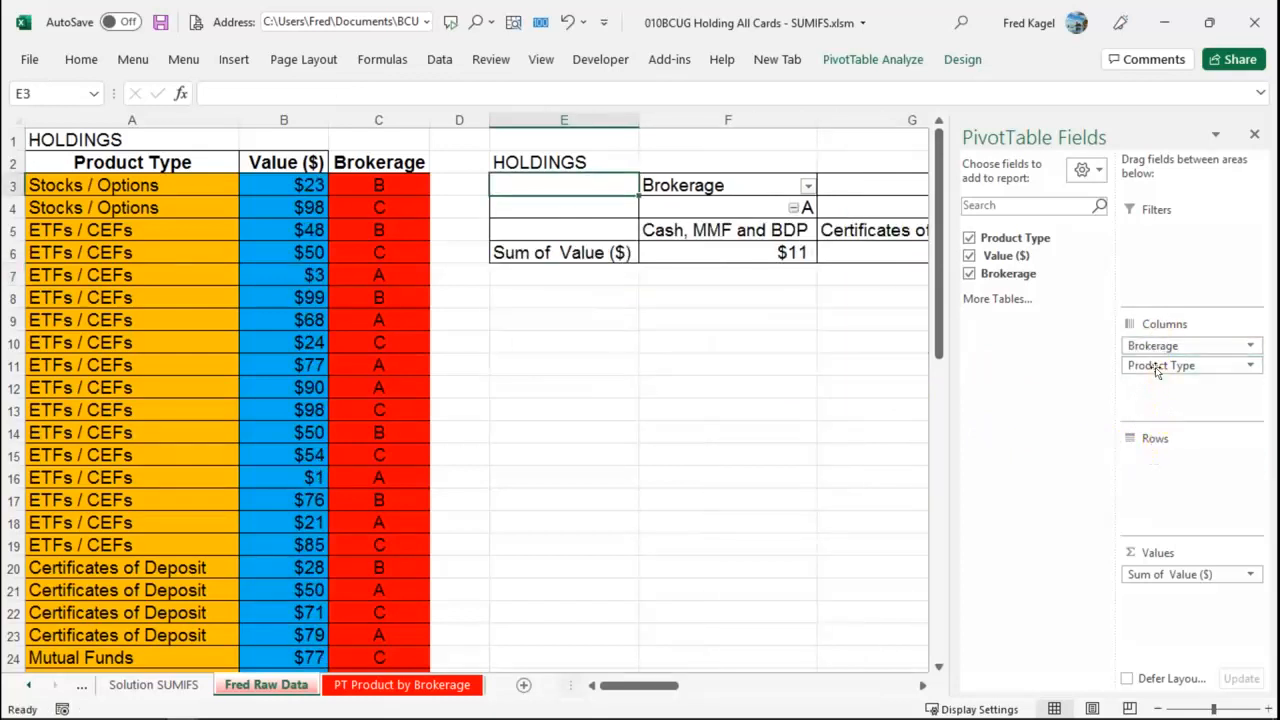
left_click_drag(1158, 346, 1139, 460)
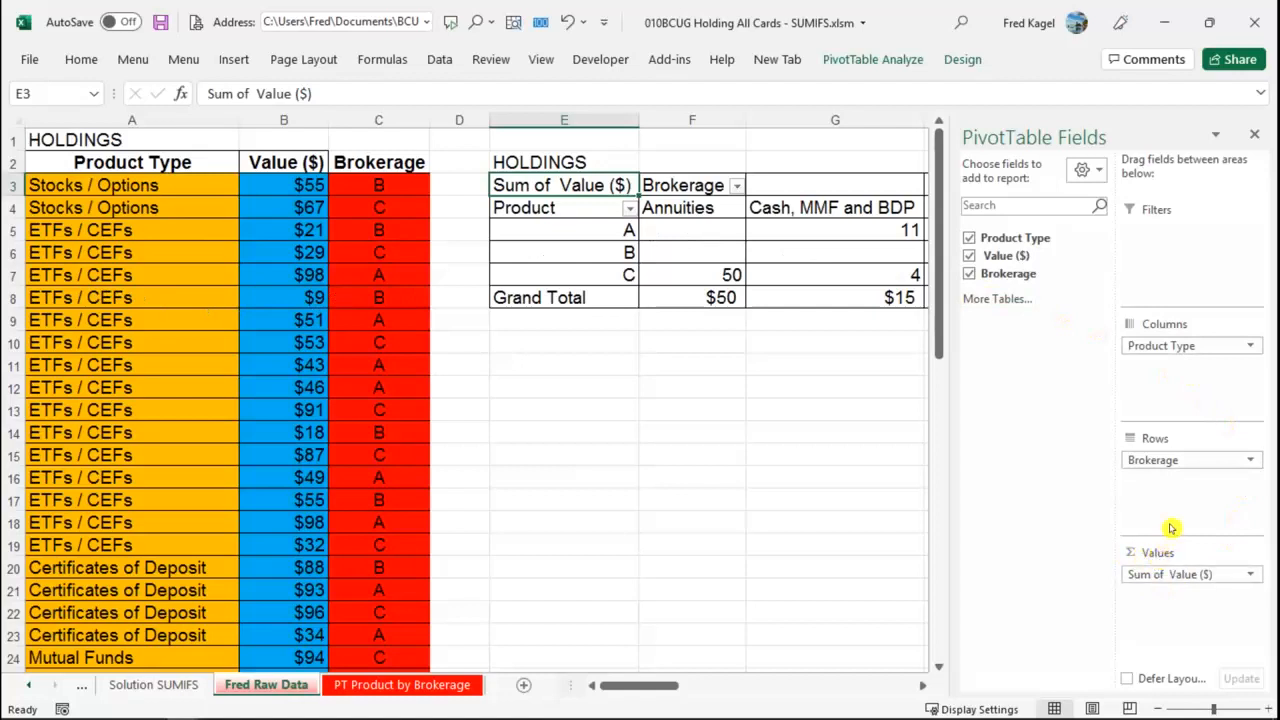
mouse_move(1150, 460)
left_mouse_down()
mouse_move(1135, 327)
mouse_move(1135, 455)
mouse_move(1143, 440)
mouse_move(1150, 450)
left_mouse_up()
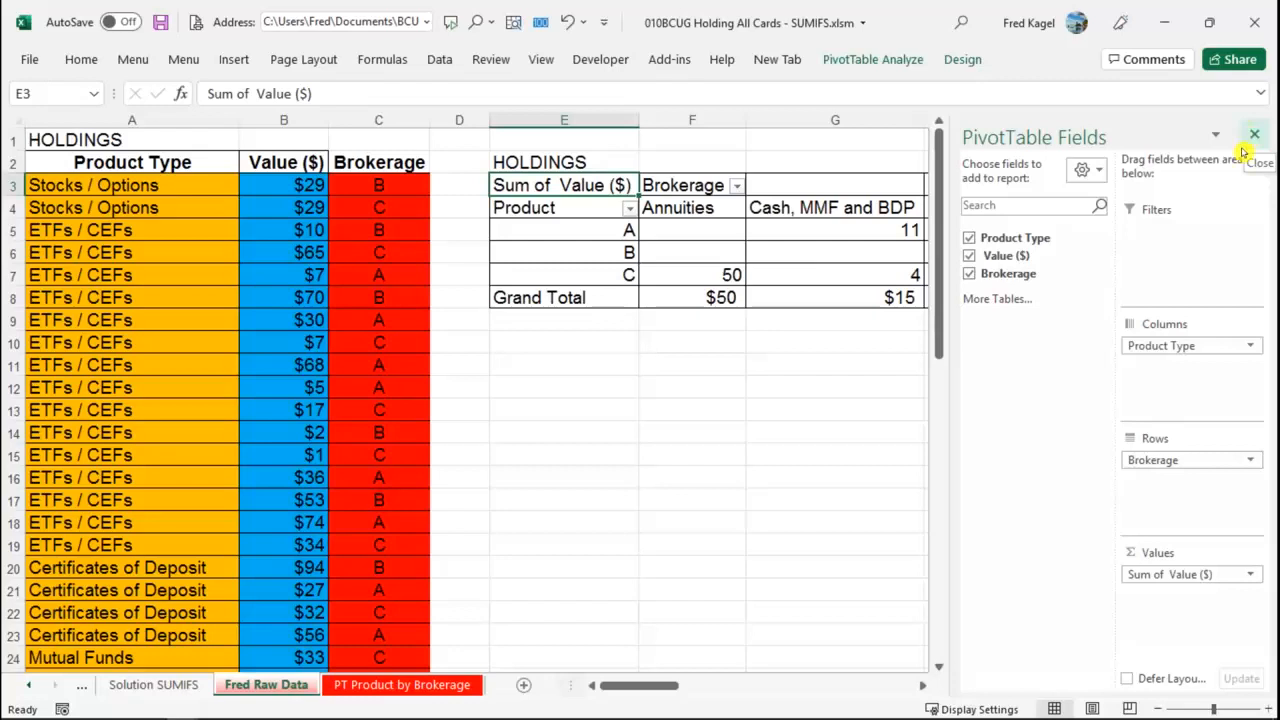
left_click(783, 370)
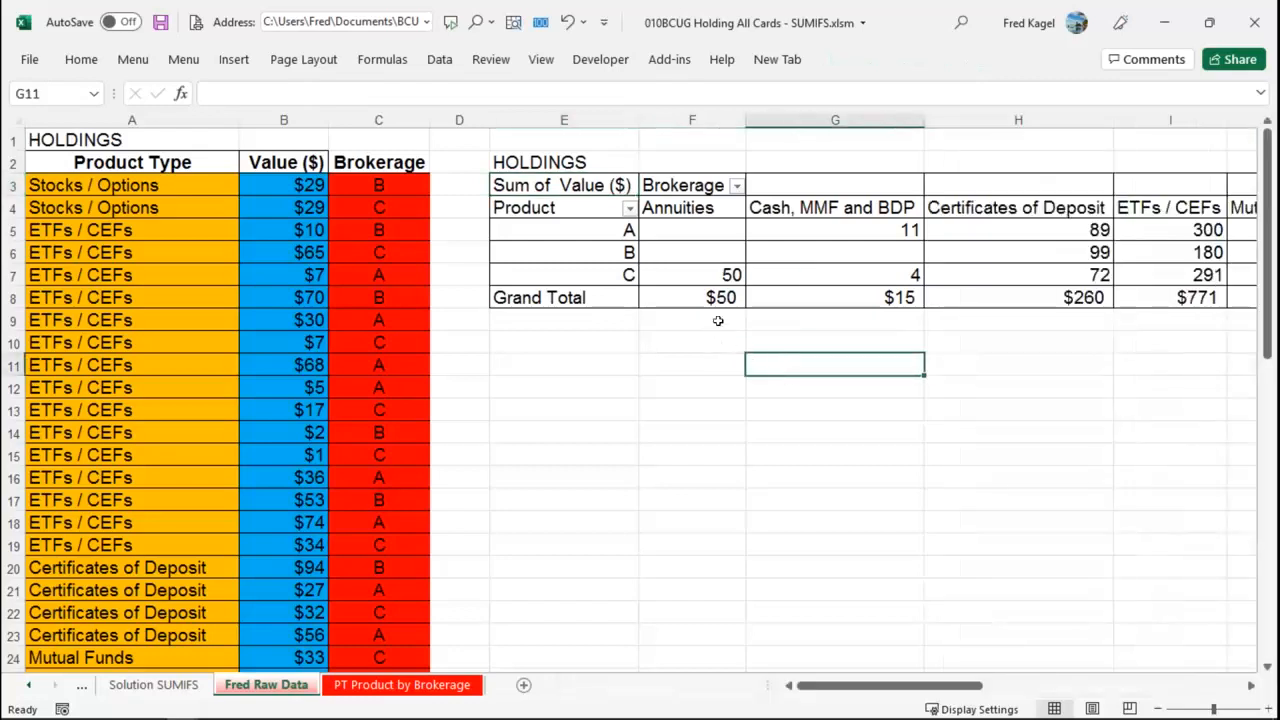
Undo the PivotTable field moves to restore Product Type as rows and Brokerage as columns, and leave the table.
key("ctrl+z")
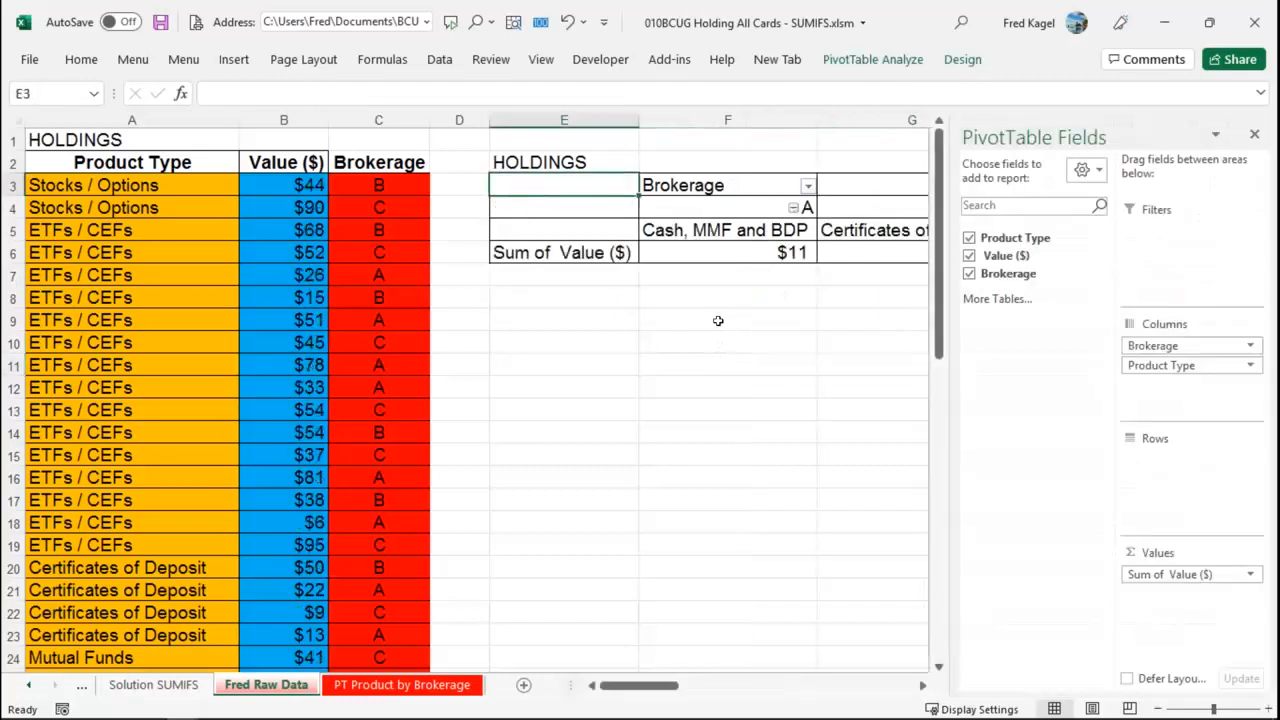
key("ctrl+y")
key("ctrl+z")
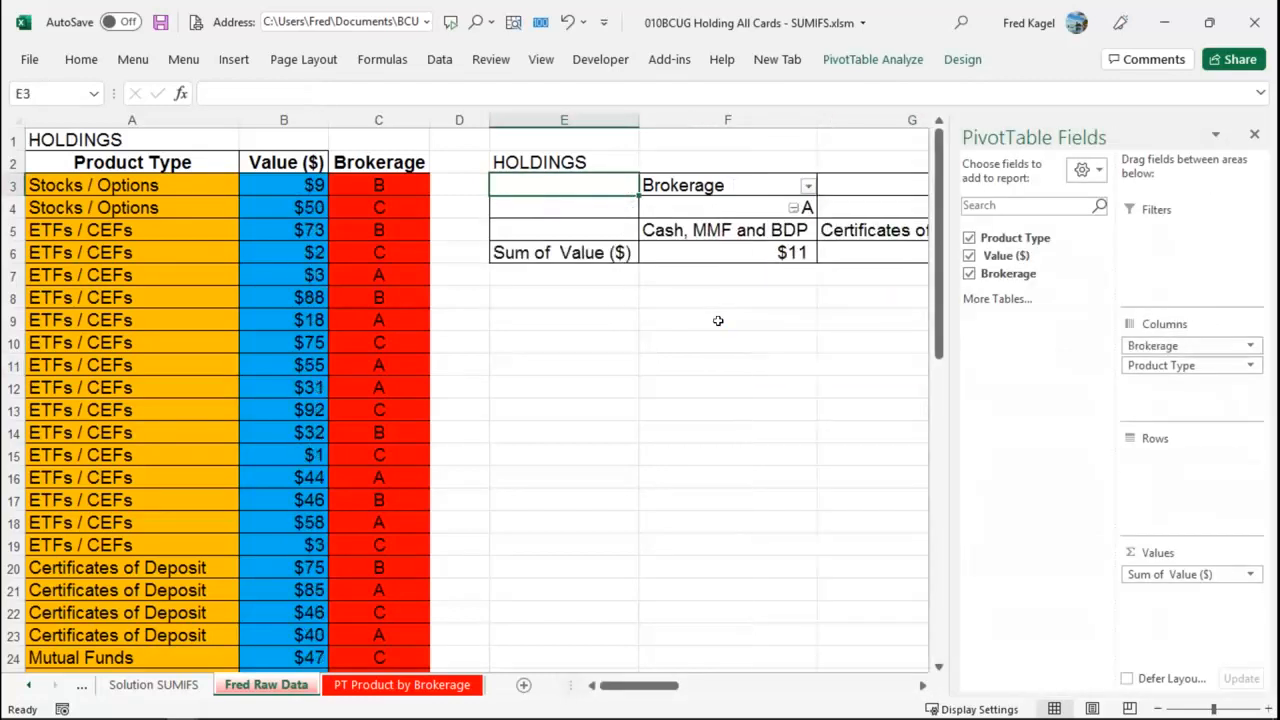
key("ctrl+z")
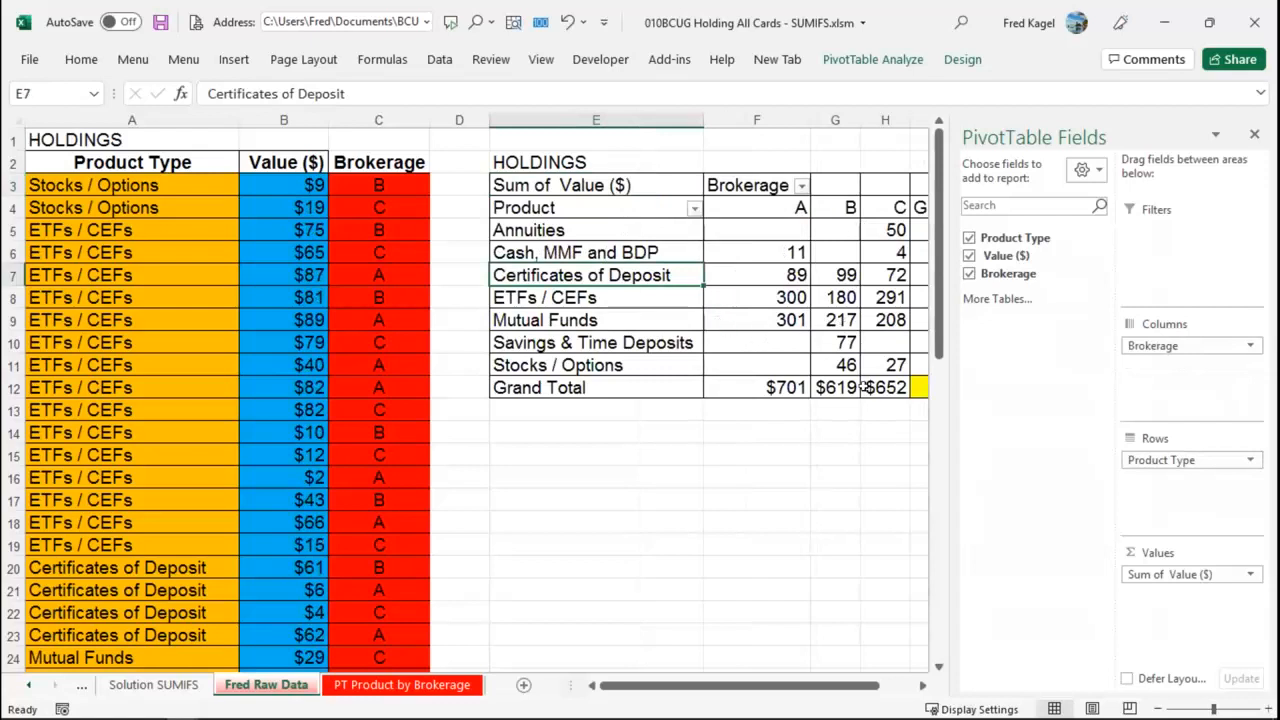
left_click(835, 475)
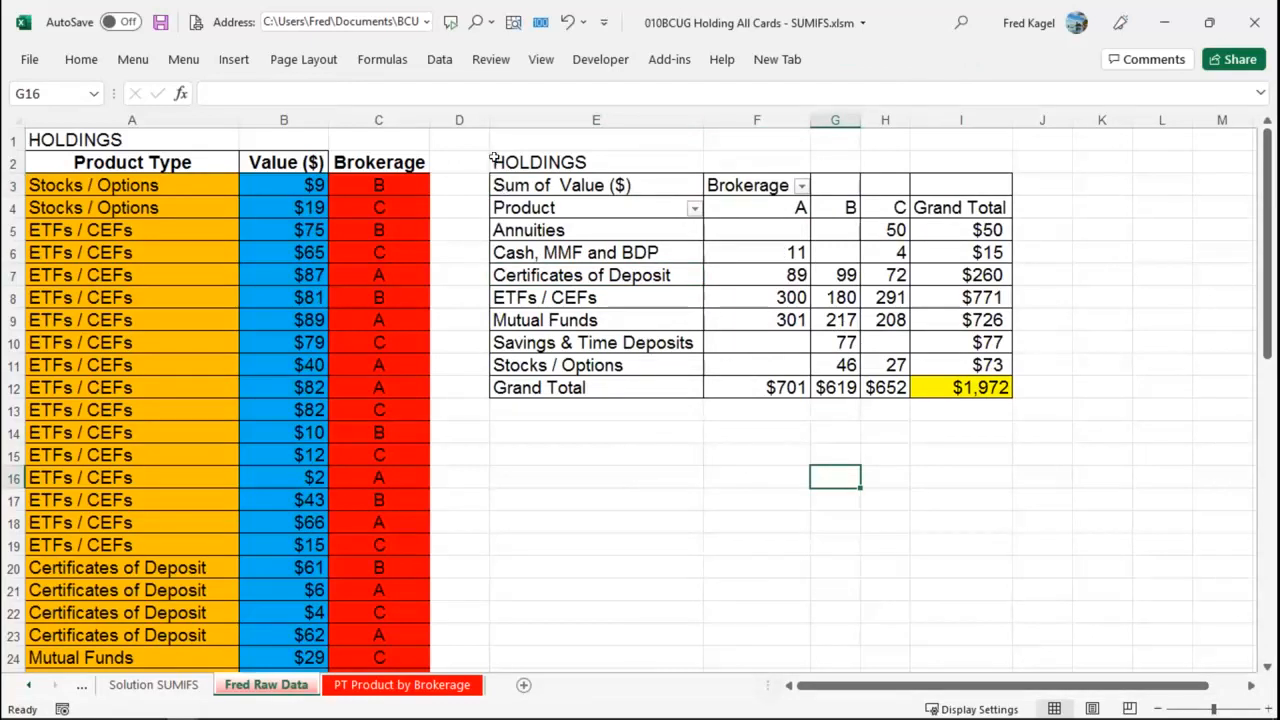
Delete the existing HOLDINGS PivotTable and its title from cells E2:I12.
left_click_drag(493, 158, 957, 386)
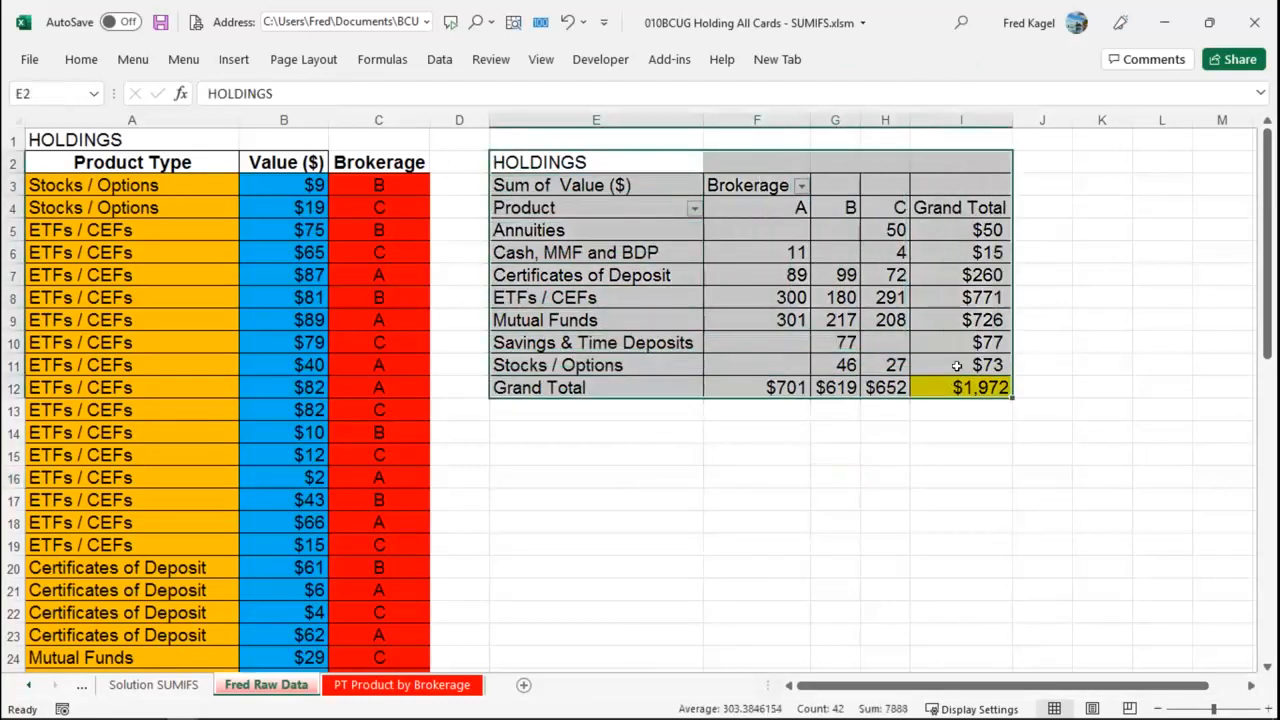
key("Delete")
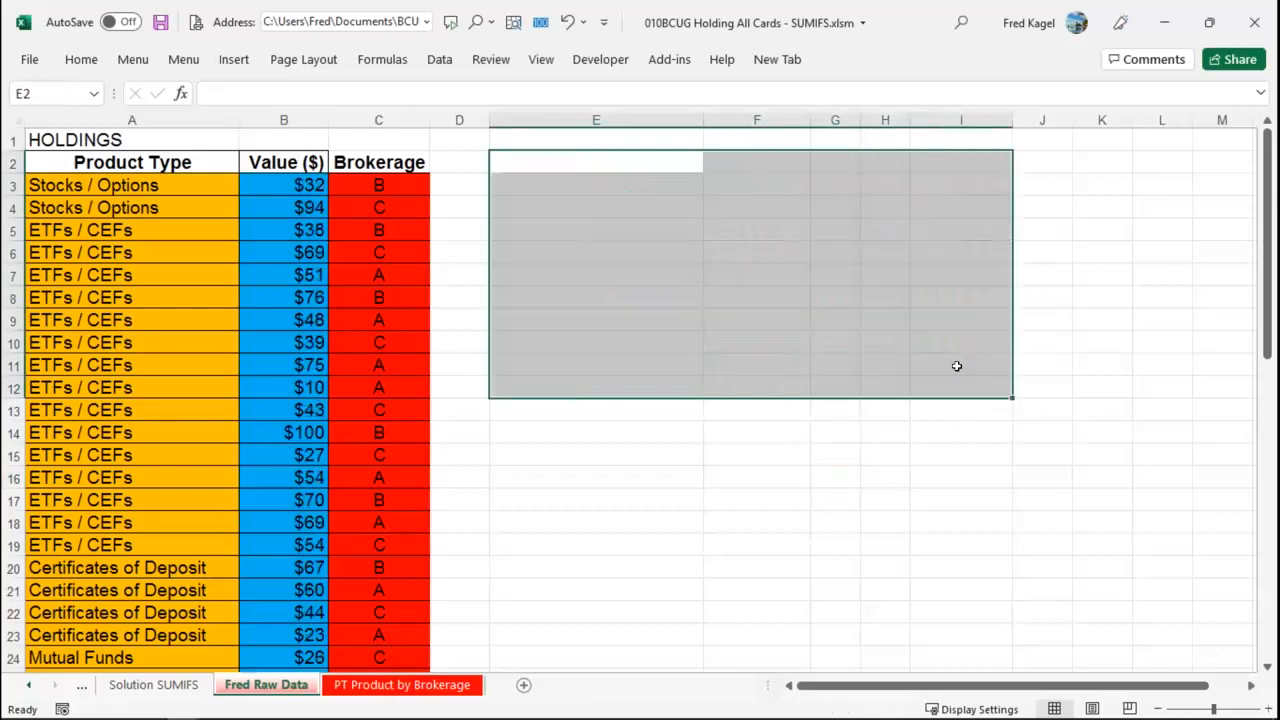
Replace the random-number formulas in B3:B47 with fixed values by copying the range and pasting it over itself as values only.
left_click(282, 178)
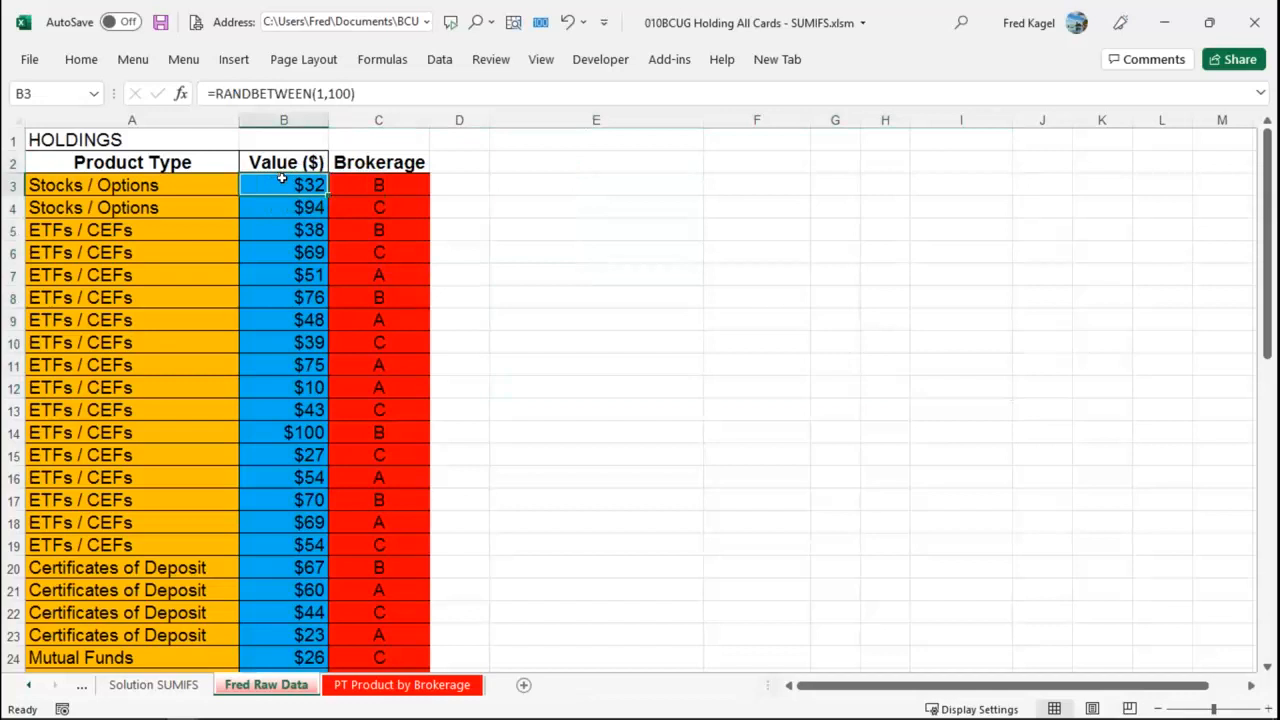
left_click_drag(282, 178, 291, 649)
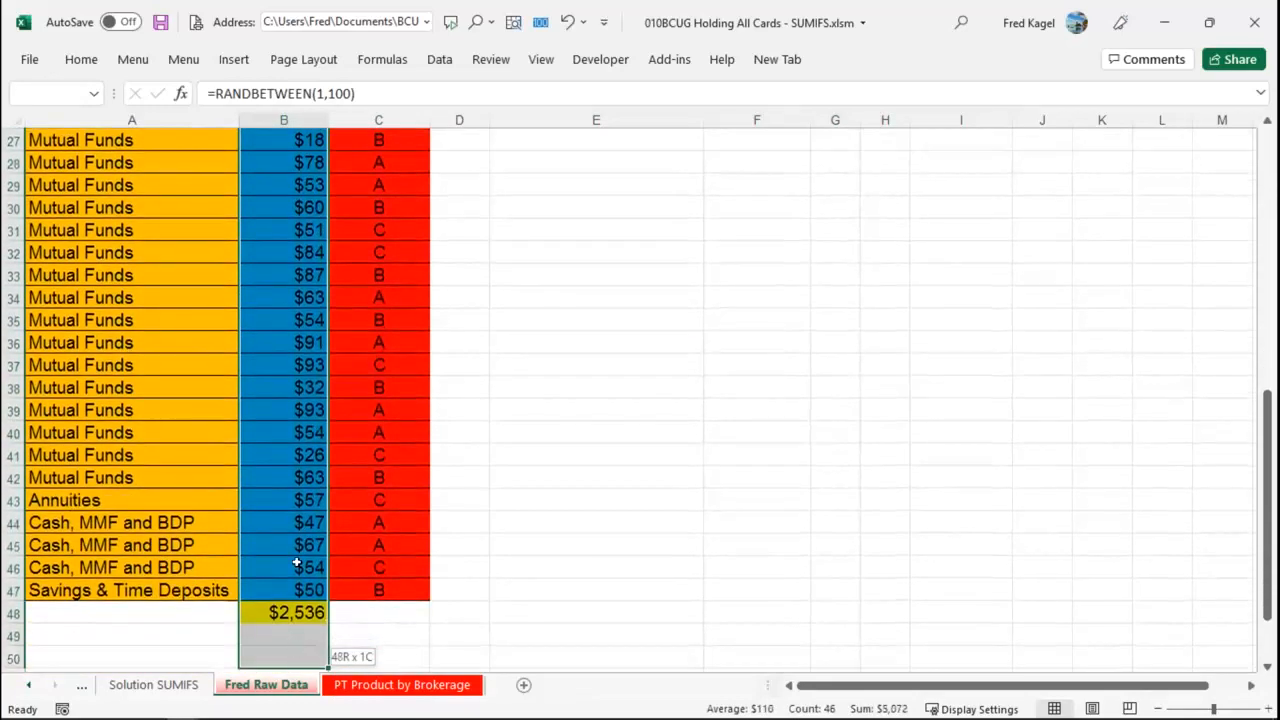
left_click_drag(297, 563, 279, 563)
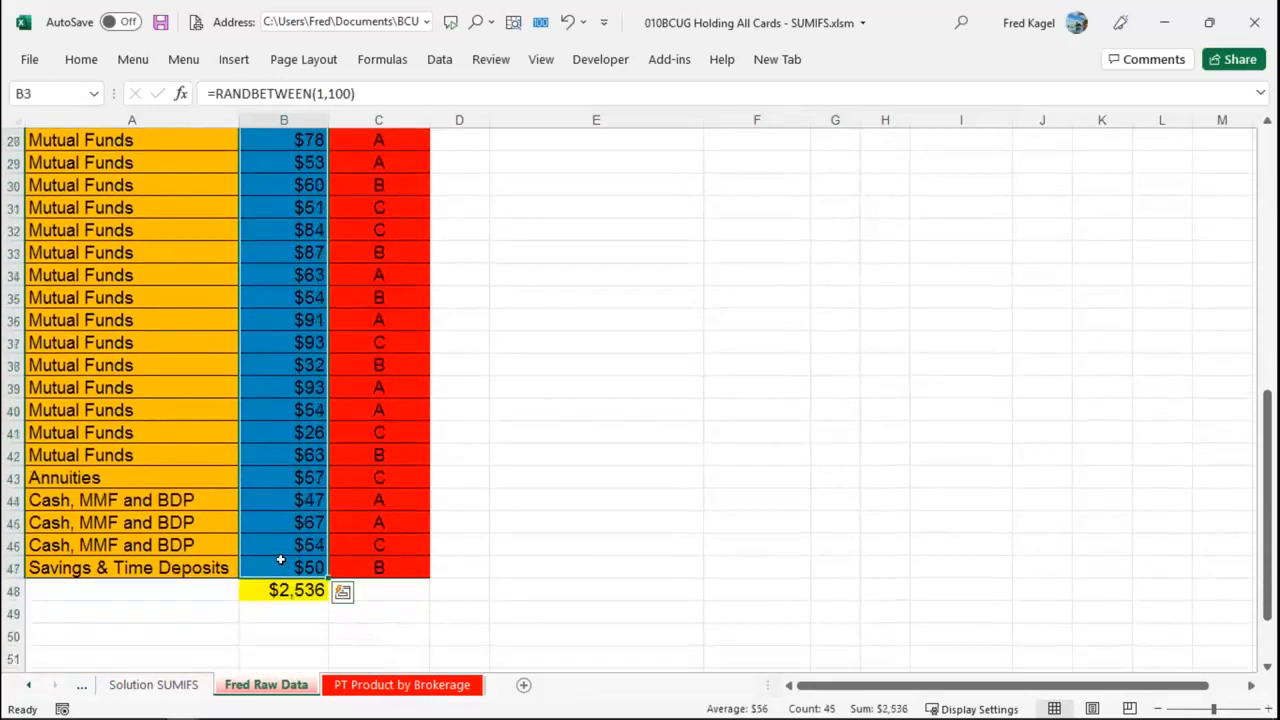
right_click(281, 562)
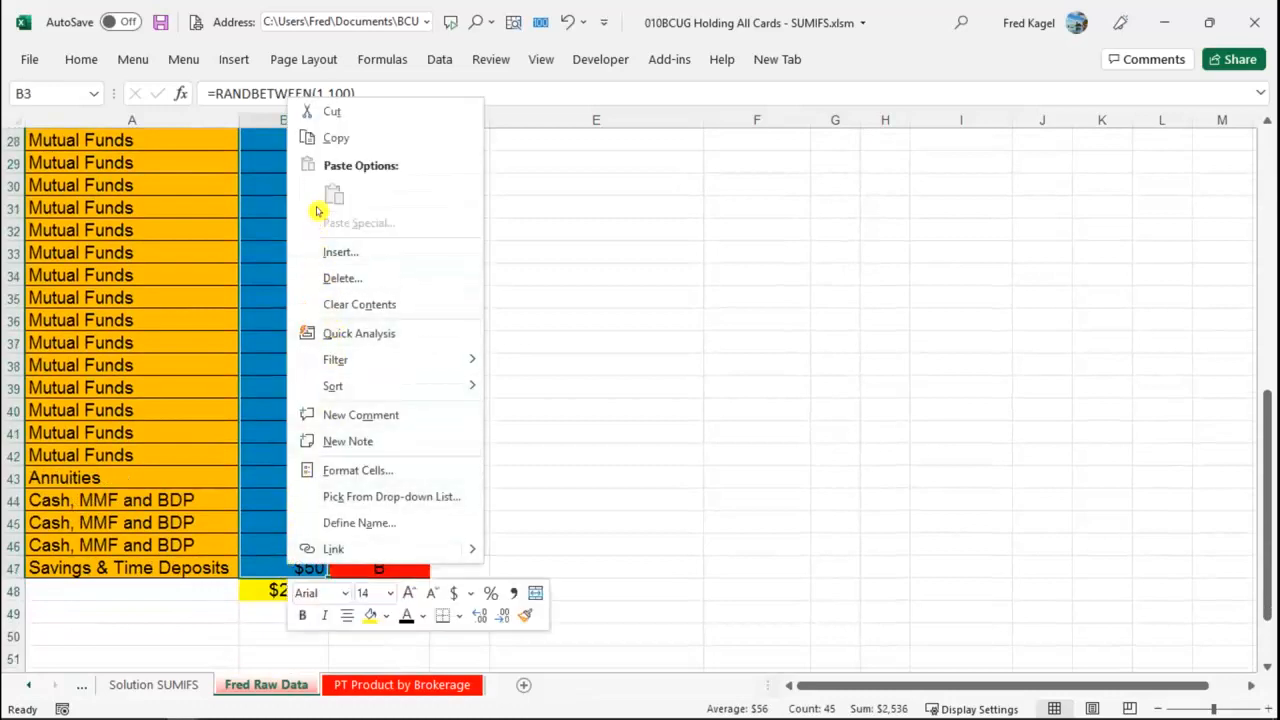
left_click(336, 140)
scroll(352, 337, "up", 9)
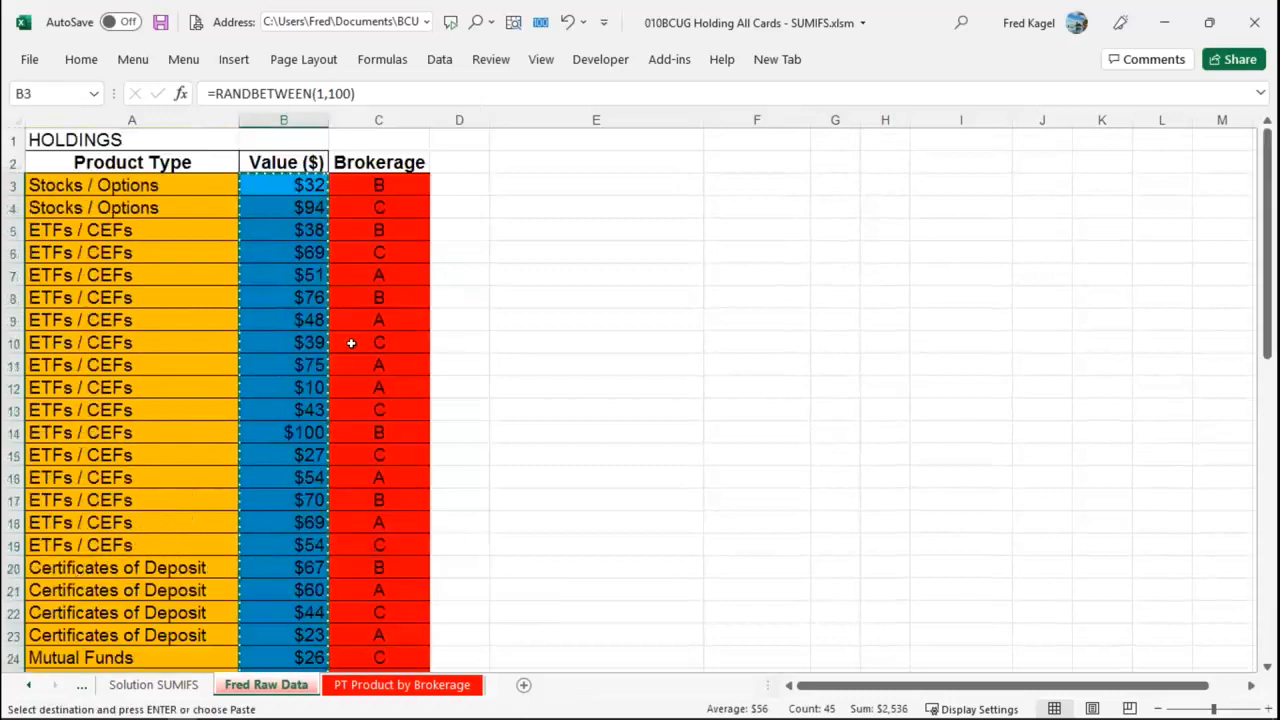
right_click(268, 192)
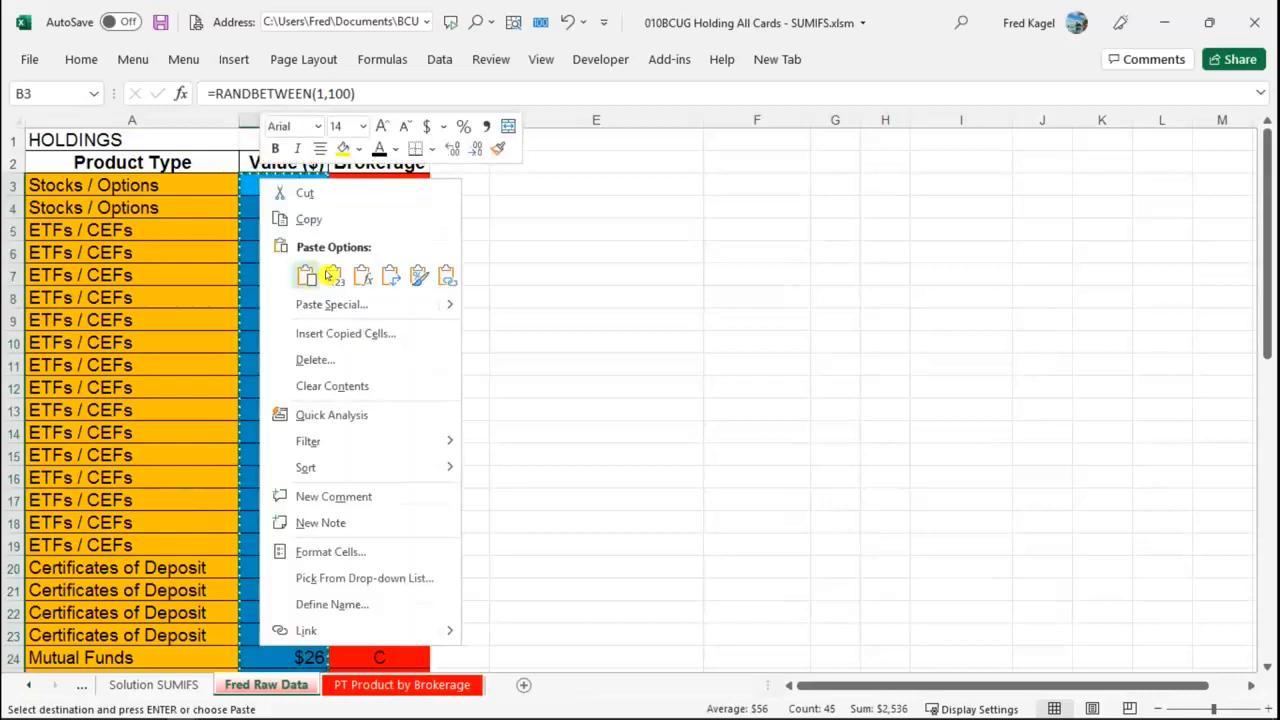
left_click(332, 274)
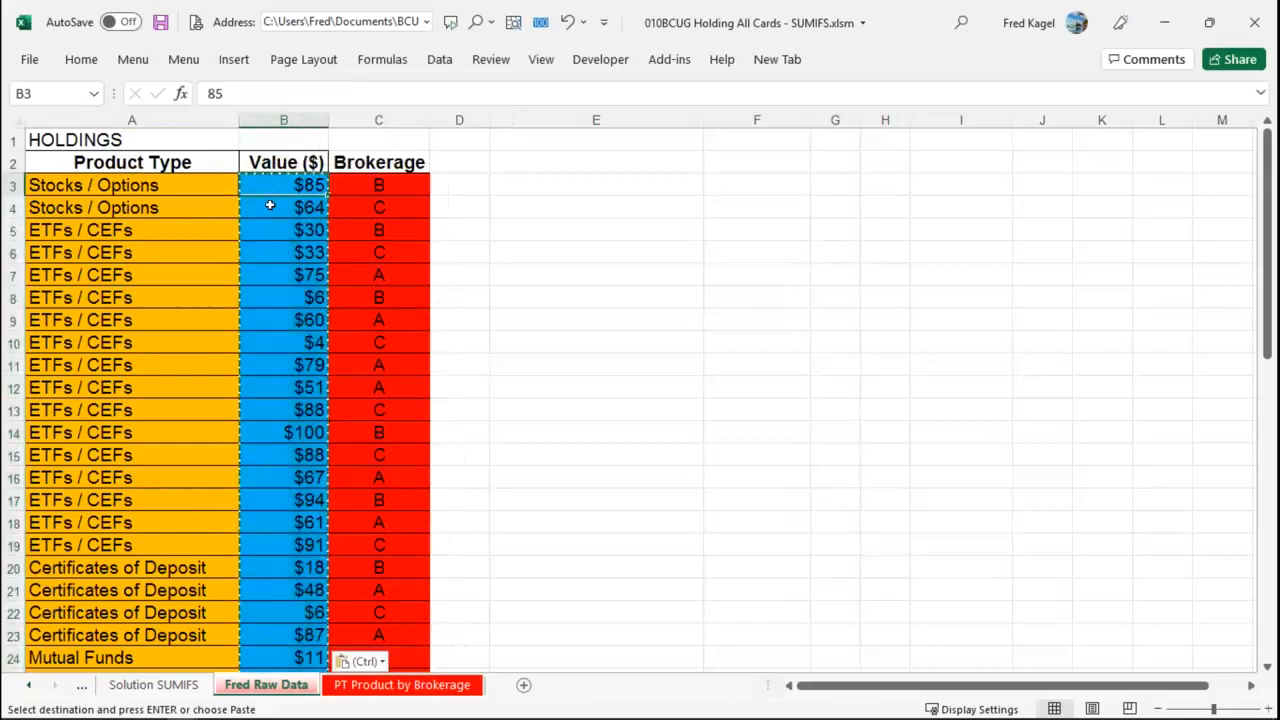
scroll(275, 264, "down", 9)
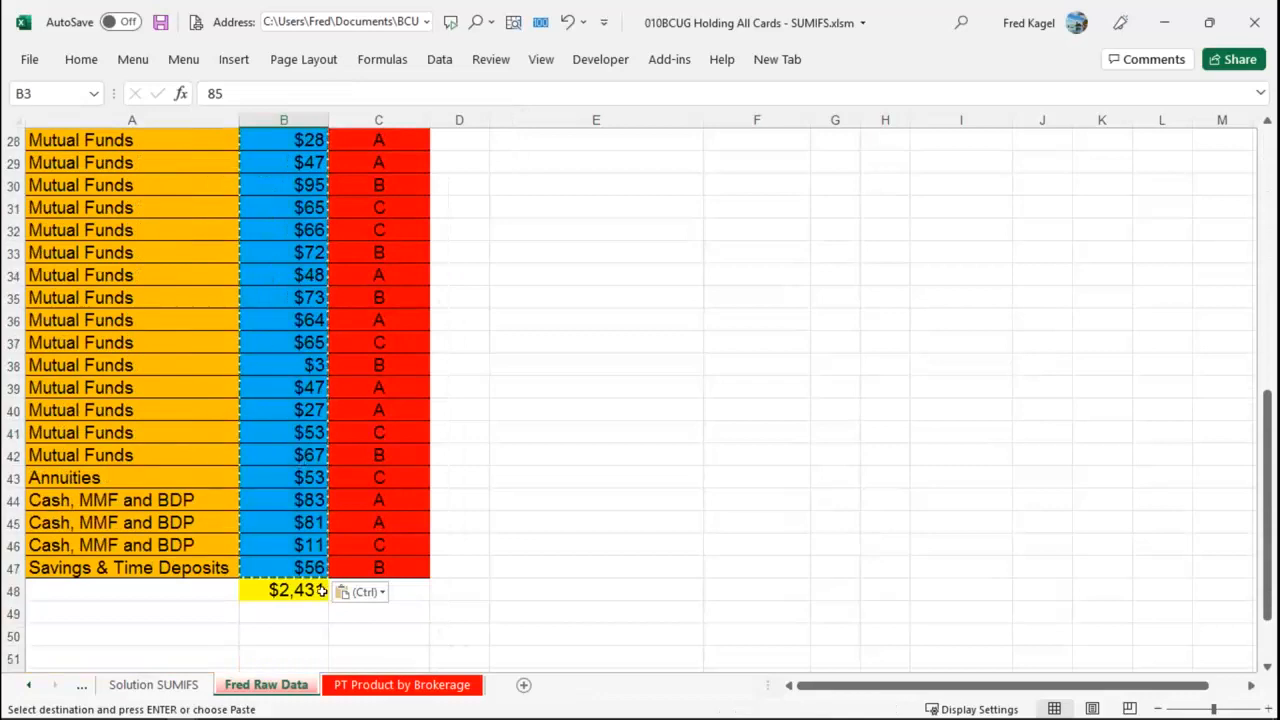
scroll(307, 276, "up", 6)
scroll(286, 174, "down", 9)
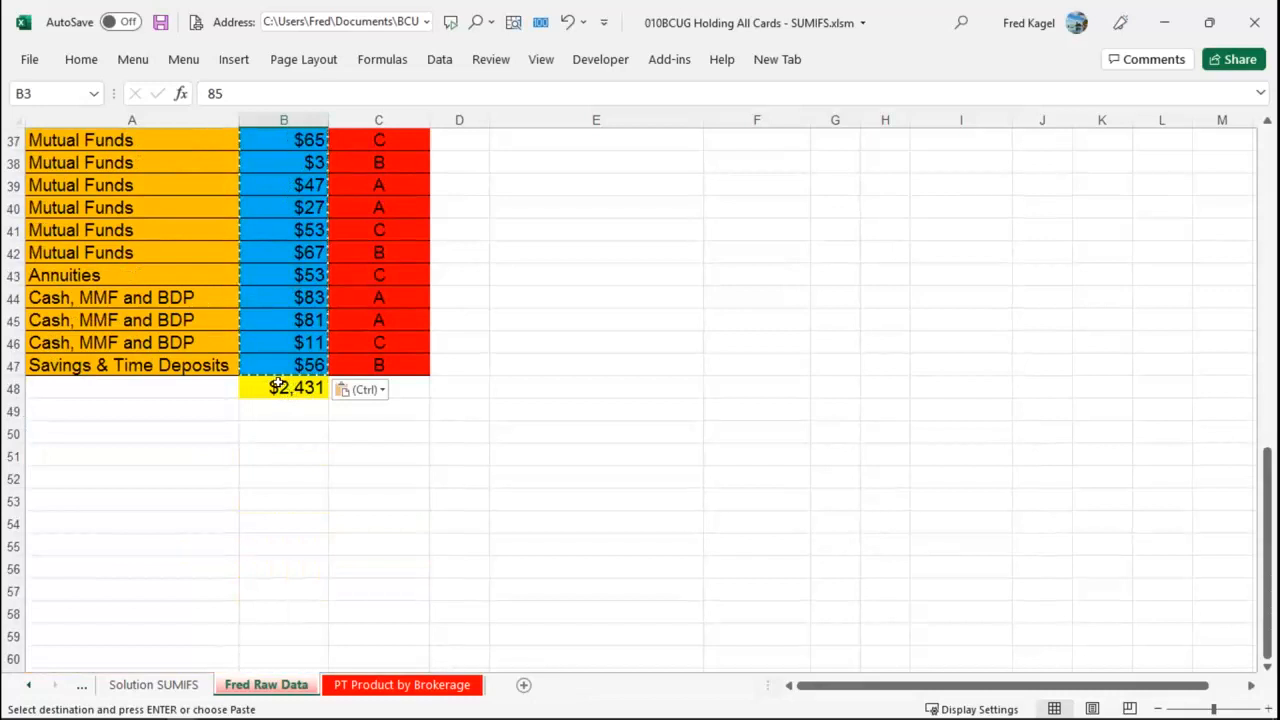
key("Escape")
scroll(278, 384, "up", 12)
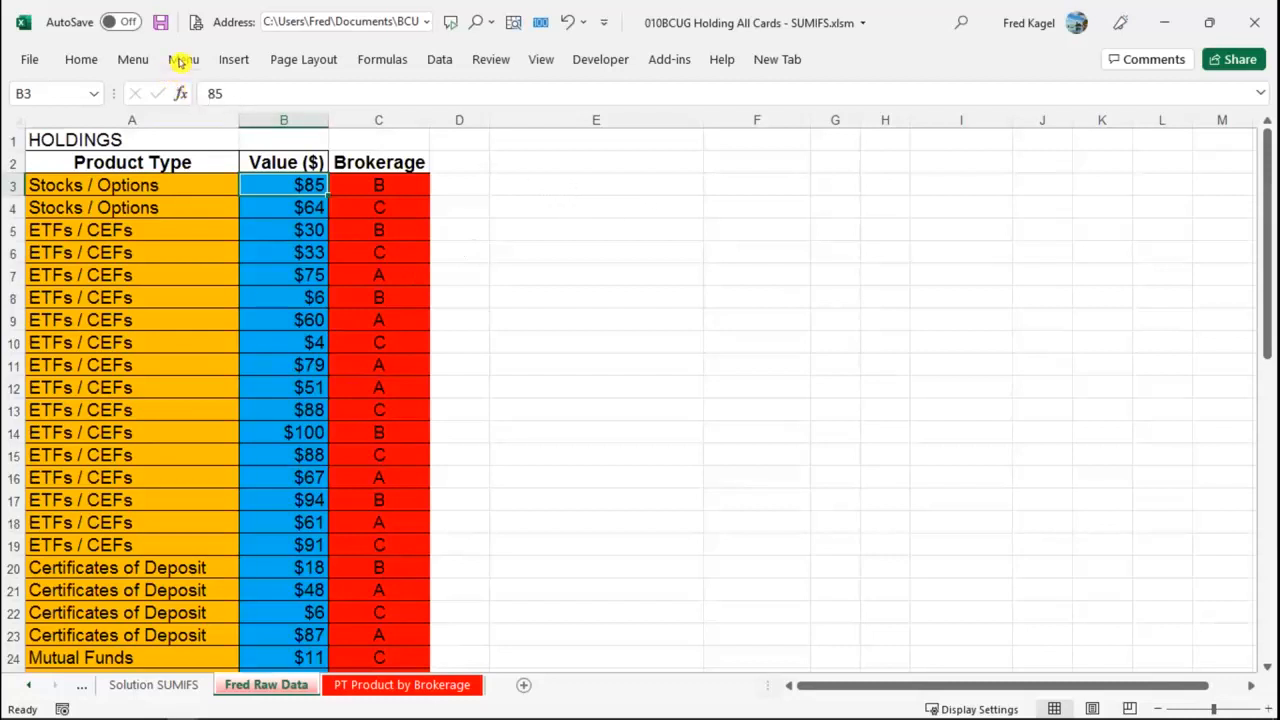
Begin a new PivotTable from the holdings list, limiting its source range to A2:C47 so the total row is excluded.
left_click(228, 61)
left_click(191, 220)
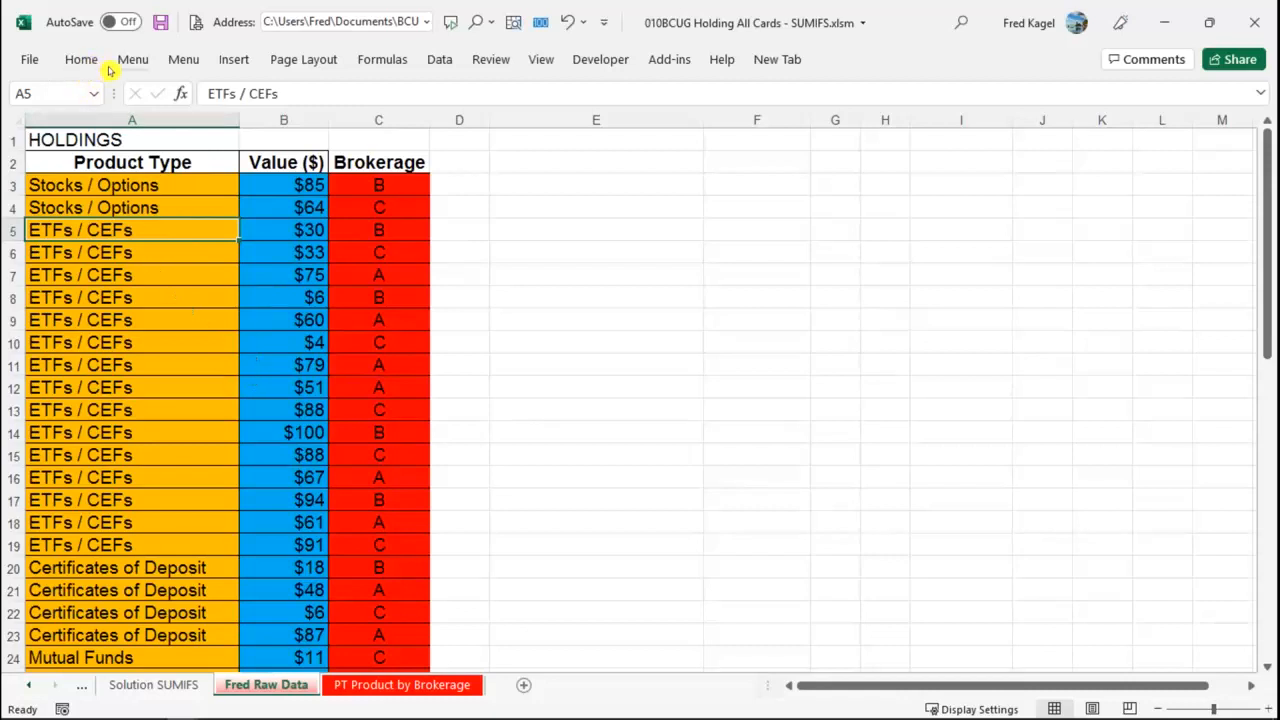
left_click(230, 59)
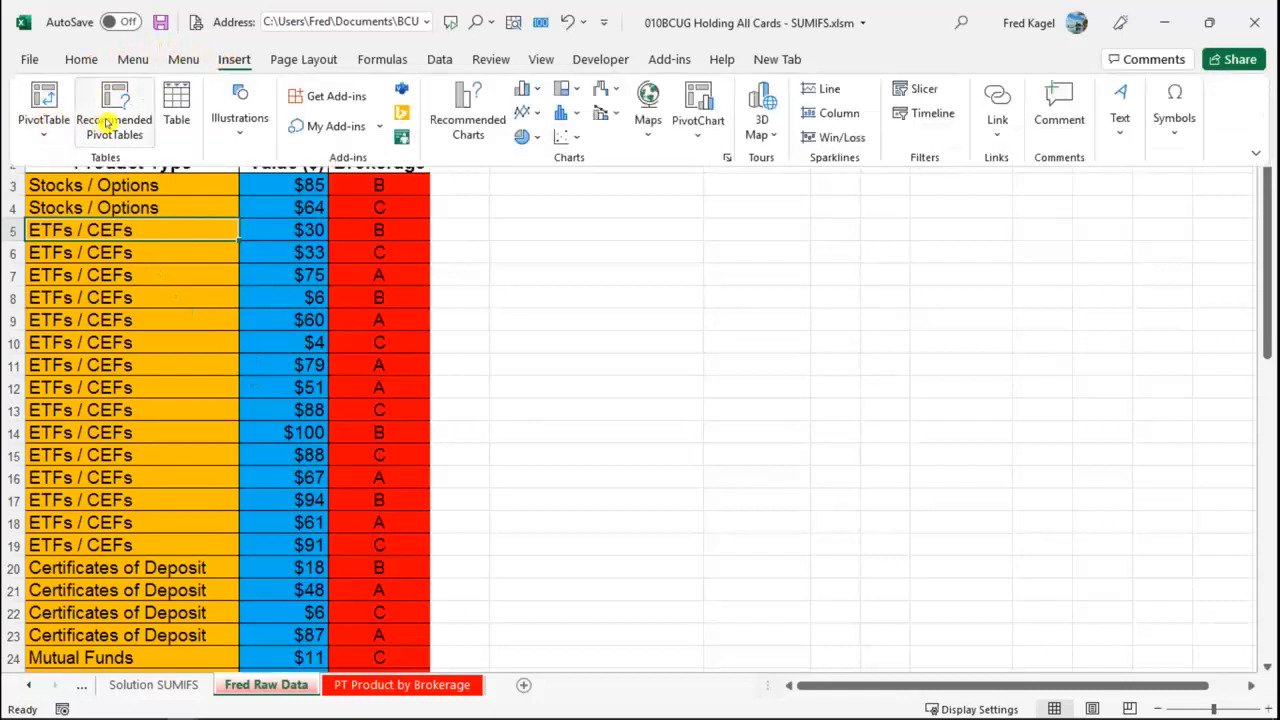
left_click(42, 122)
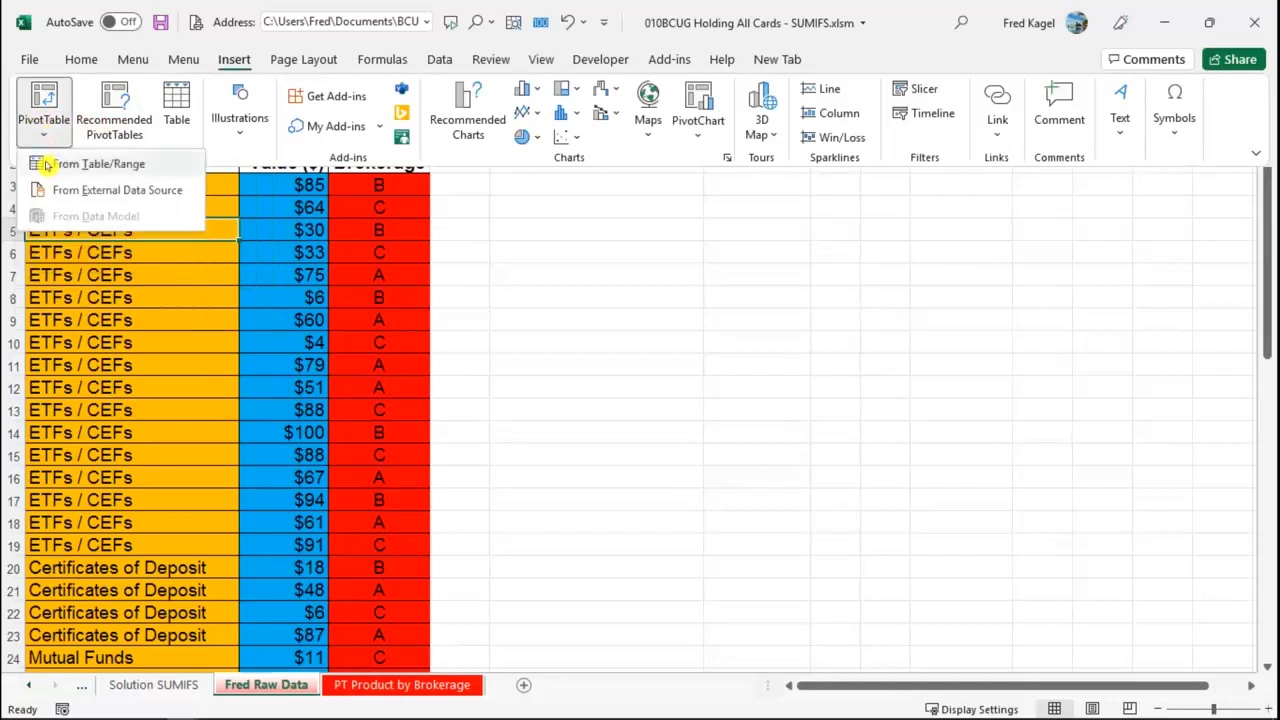
left_click(46, 165)
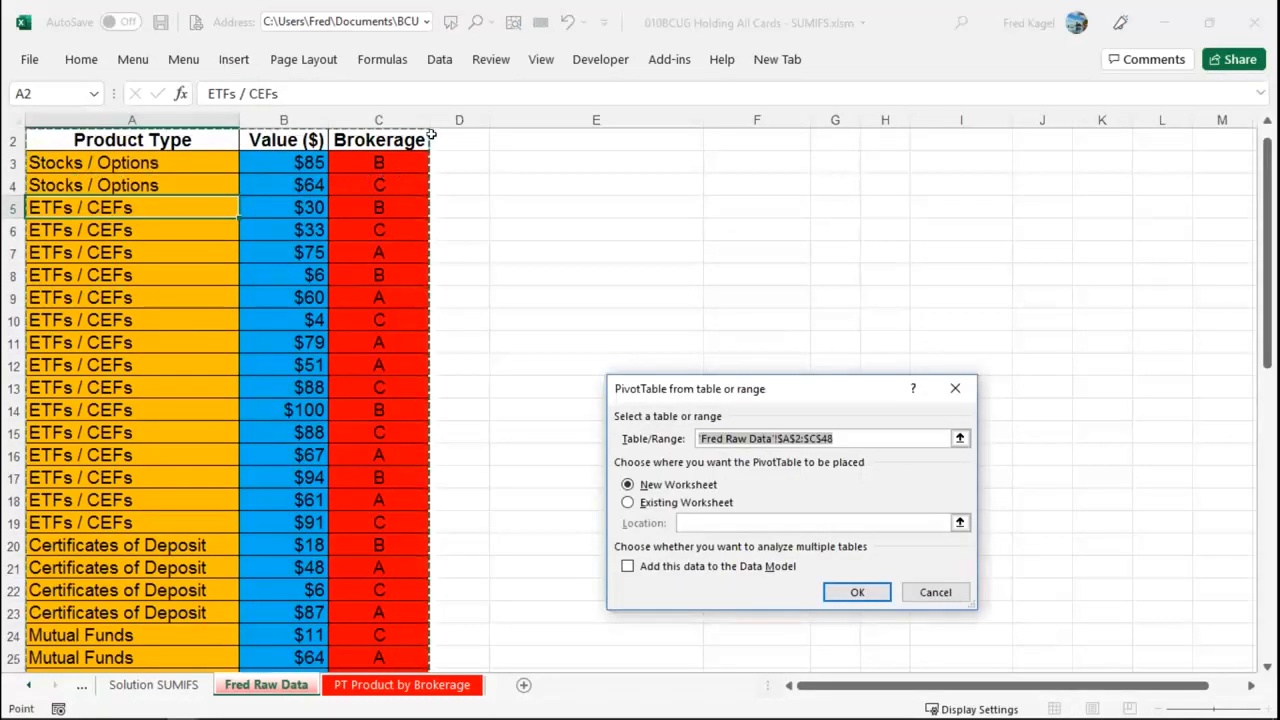
scroll(428, 334, "down", 11)
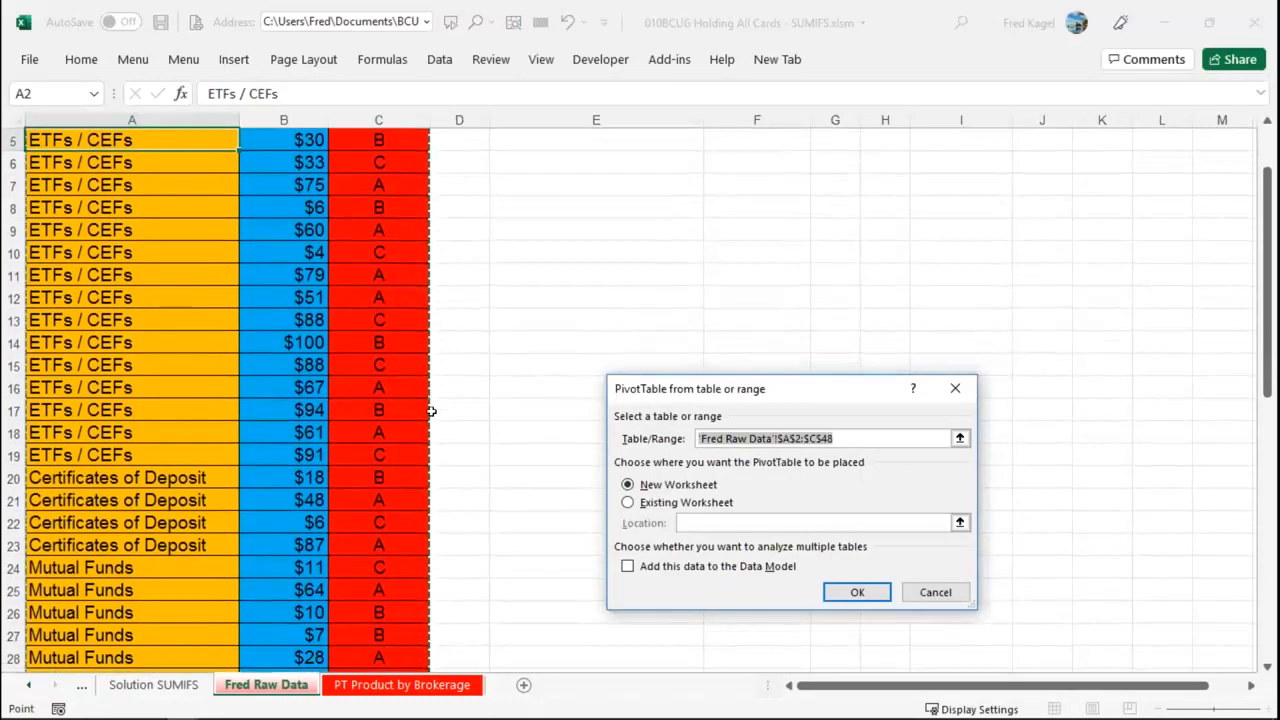
scroll(428, 440, "down", 1)
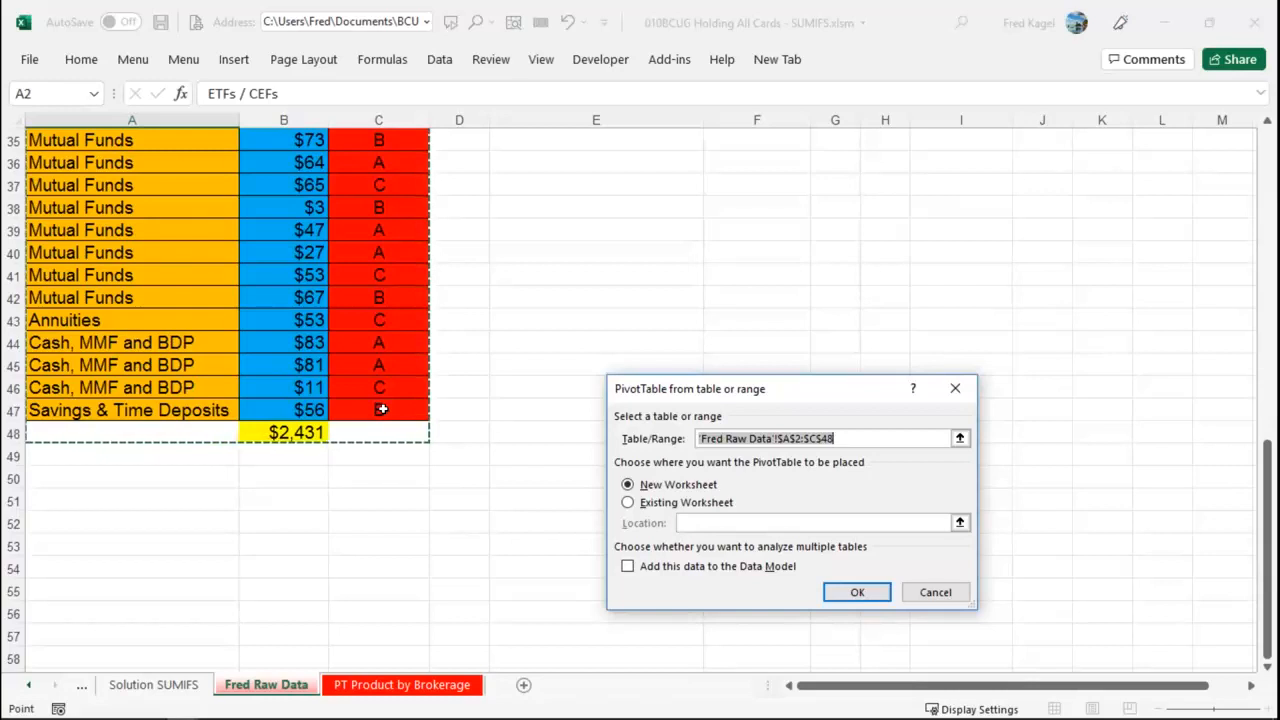
left_click(381, 409, "shift")
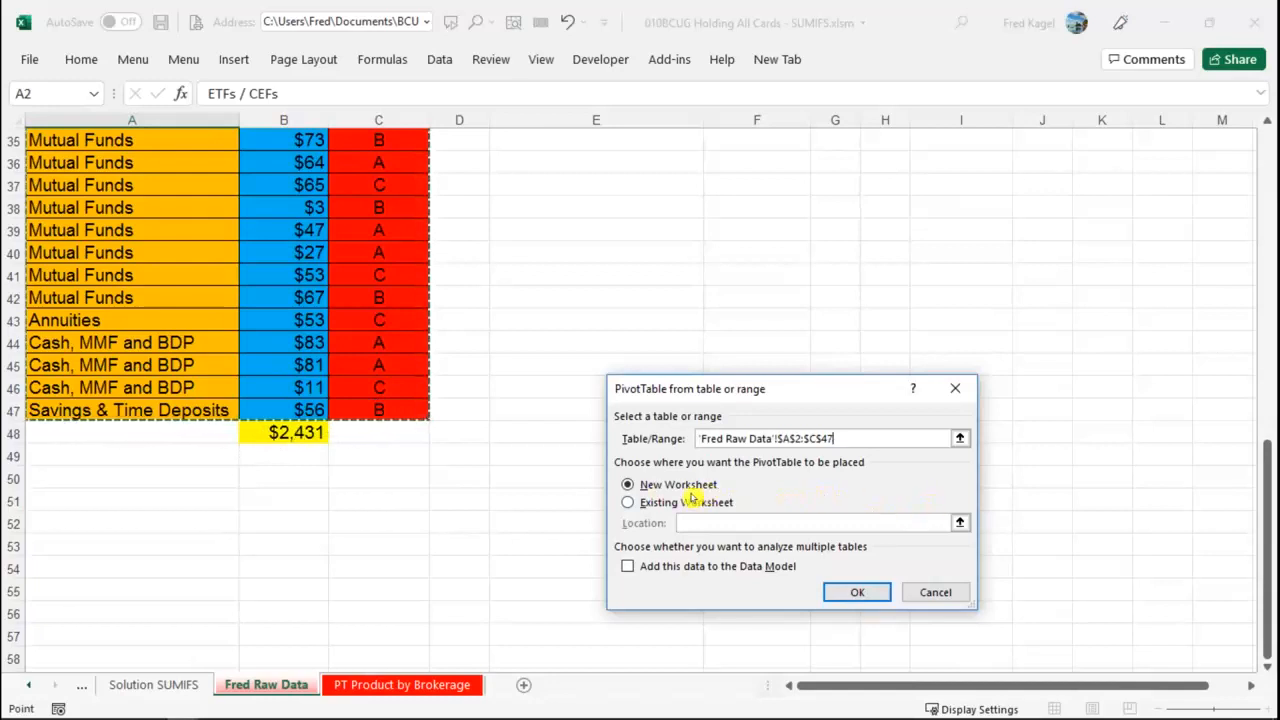
Place the new PivotTable on the existing Fred Raw Data worksheet with cell E3 as its location.
left_click(625, 504)
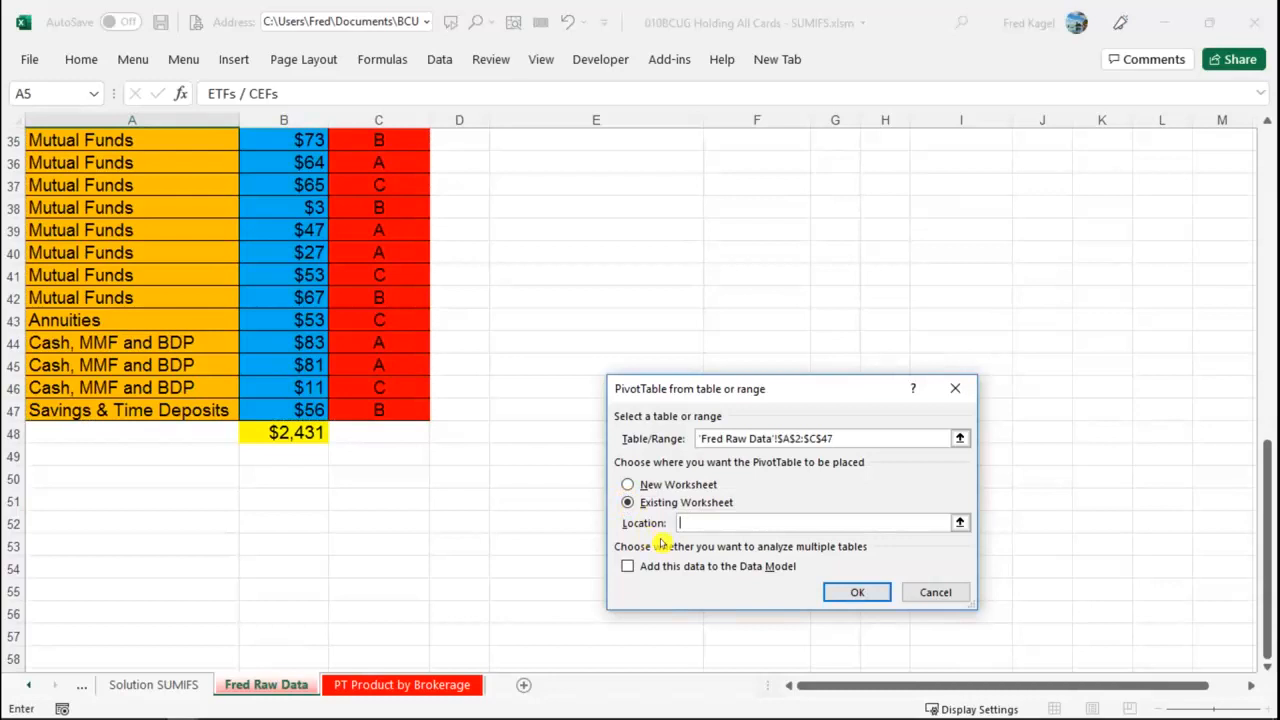
left_click(843, 597)
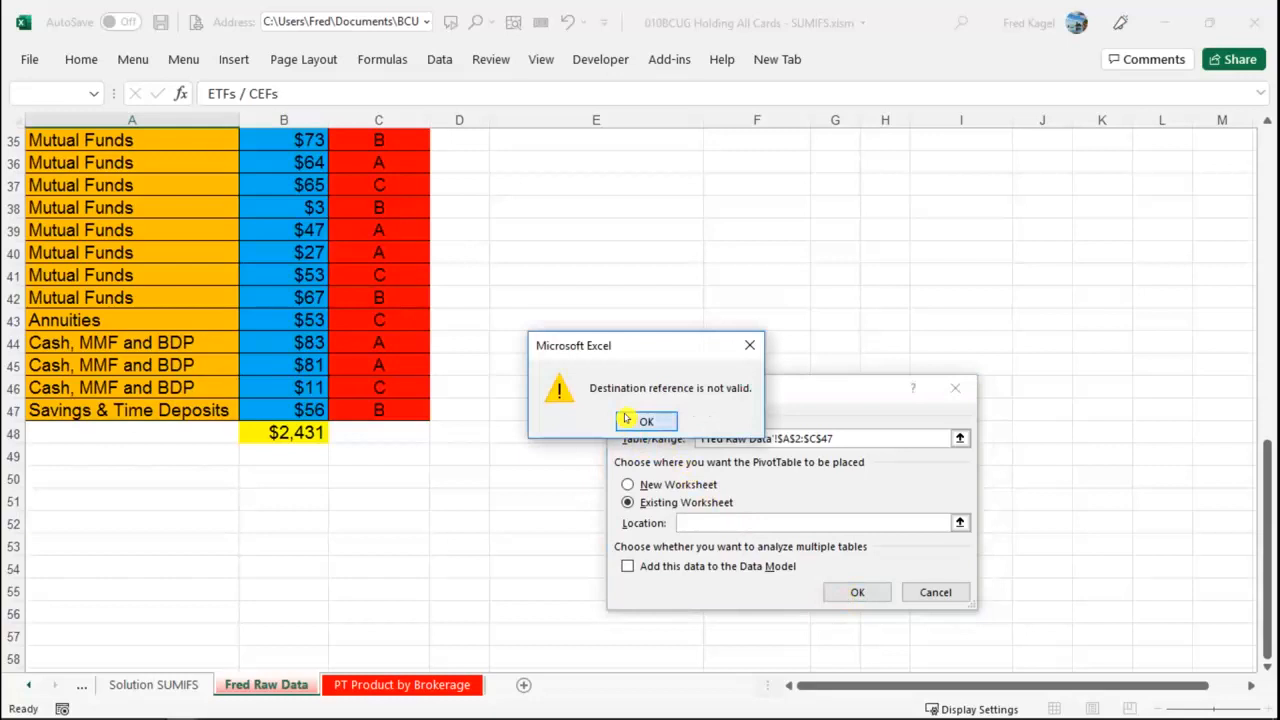
left_click(626, 418)
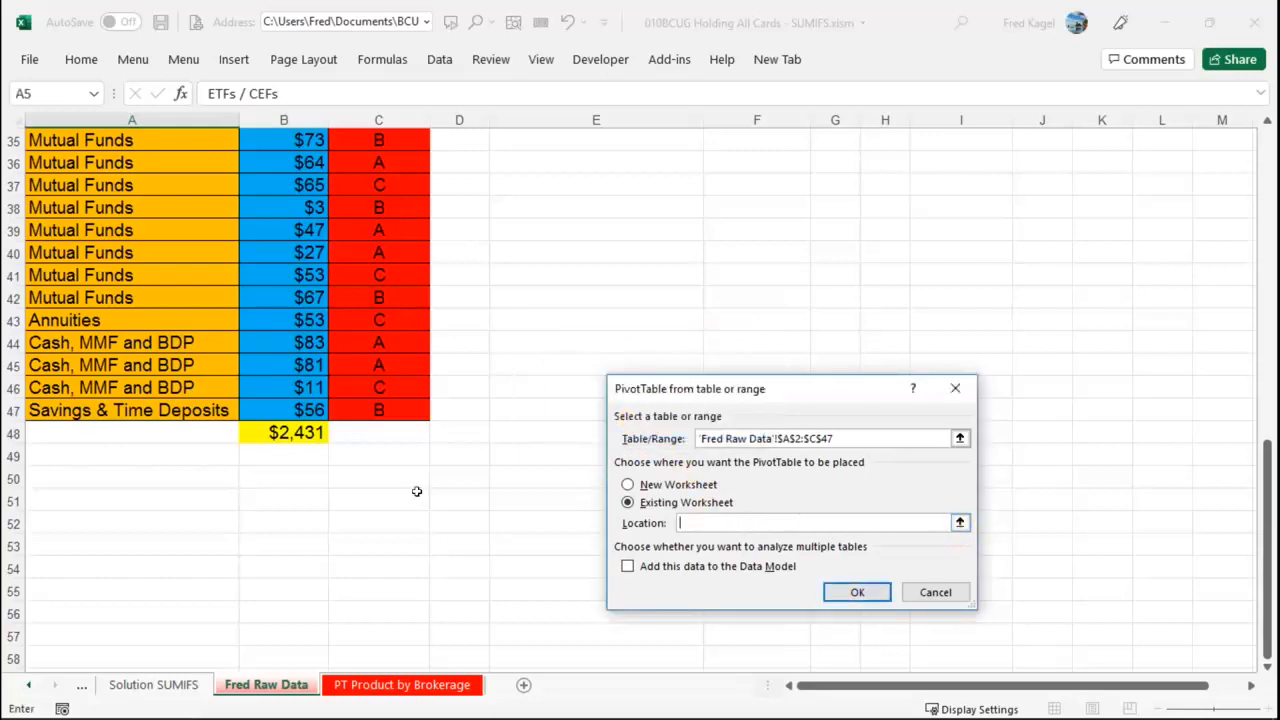
left_click(960, 523)
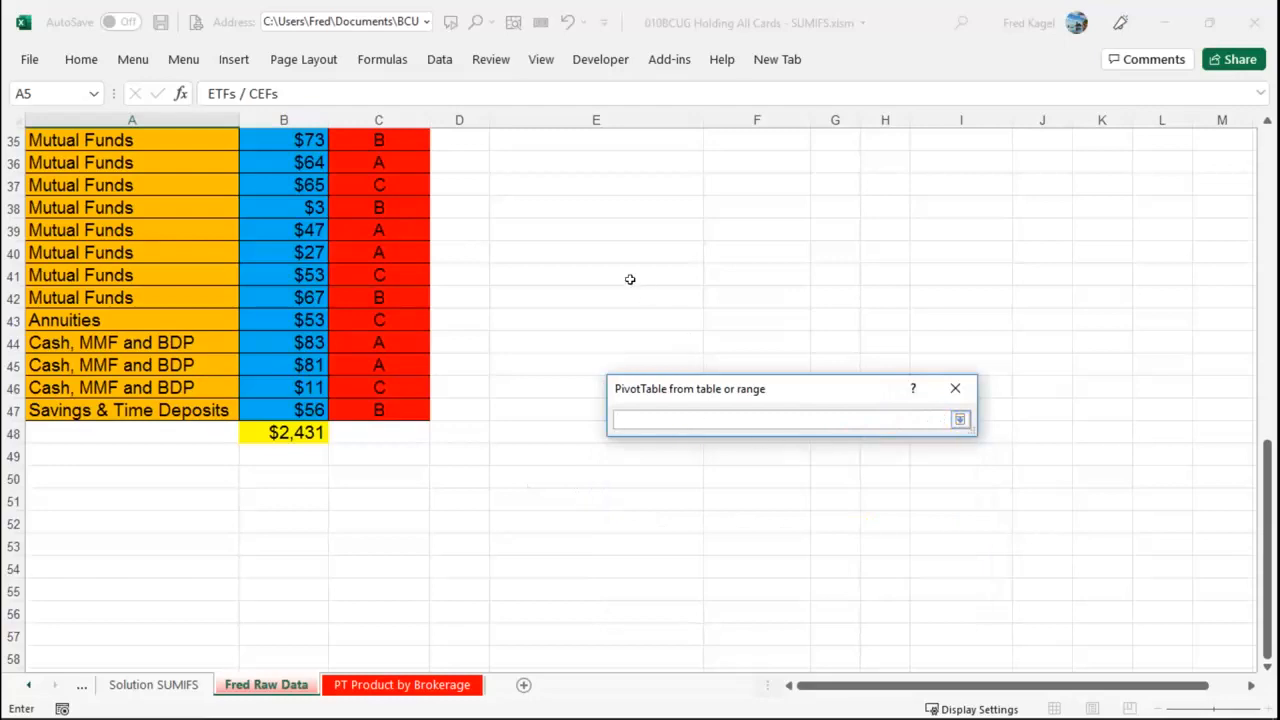
scroll(578, 158, "up", 4)
scroll(562, 133, "up", 7)
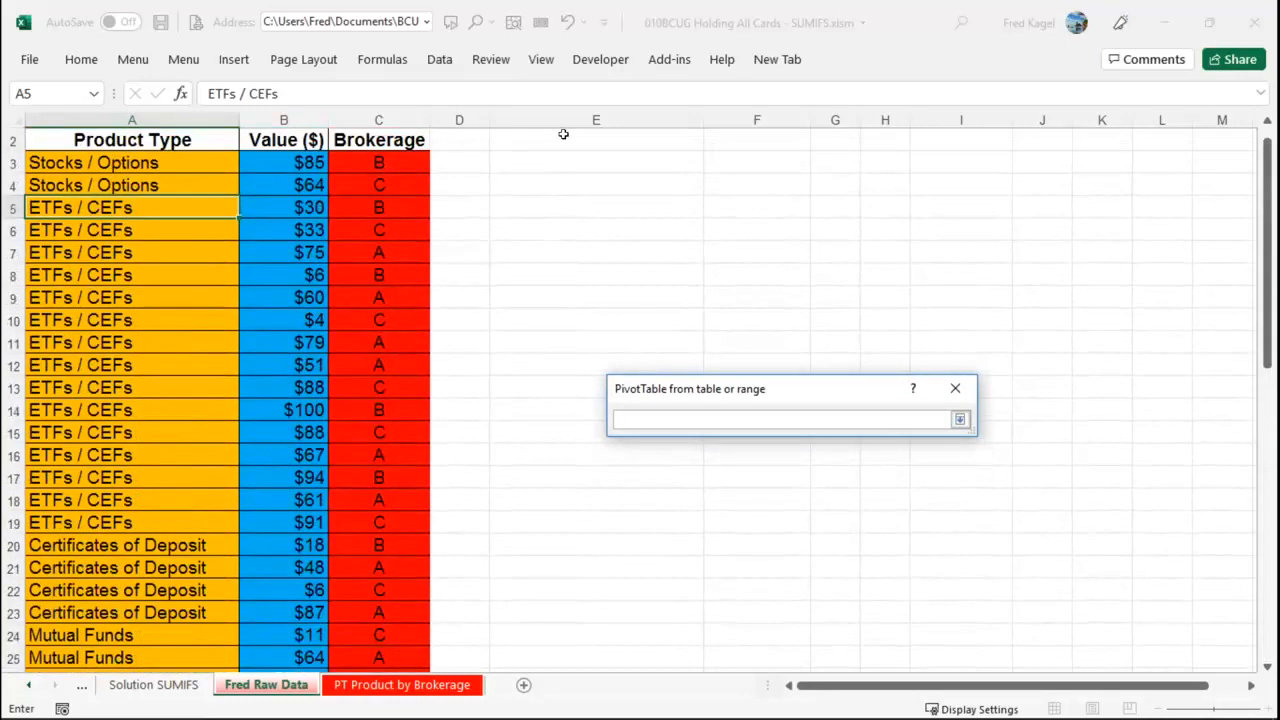
left_click(567, 186)
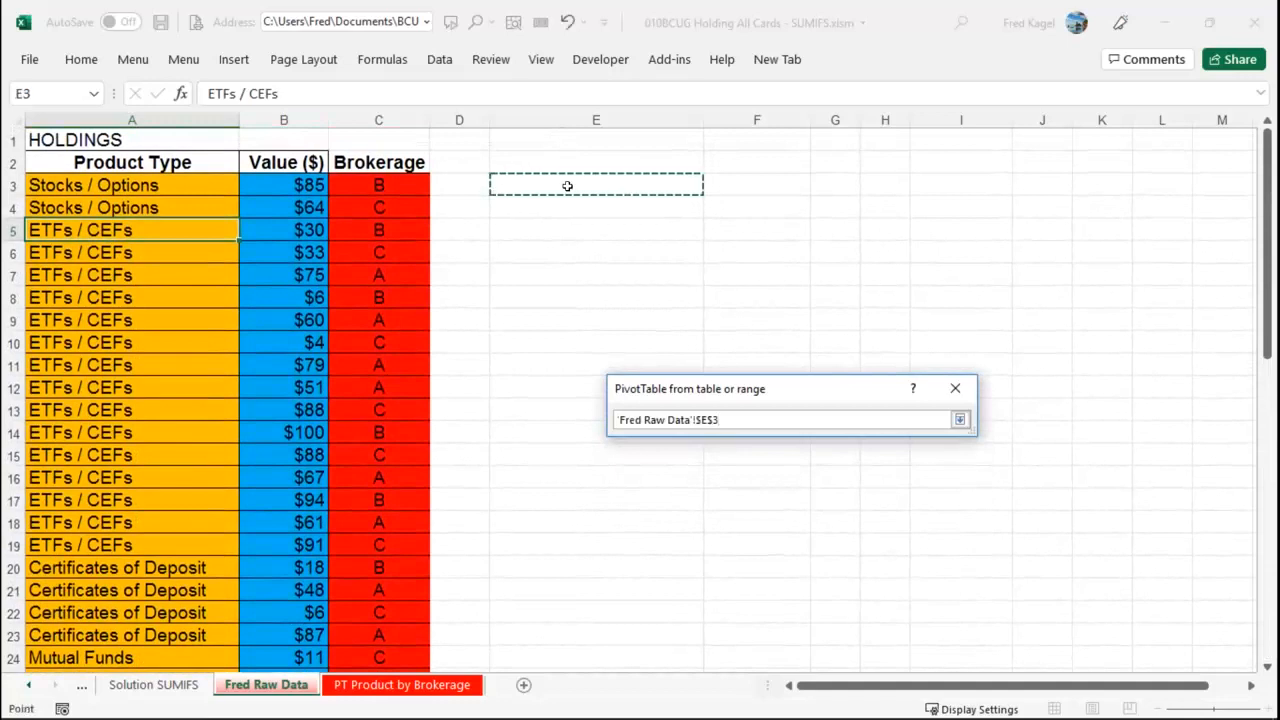
left_click(947, 423)
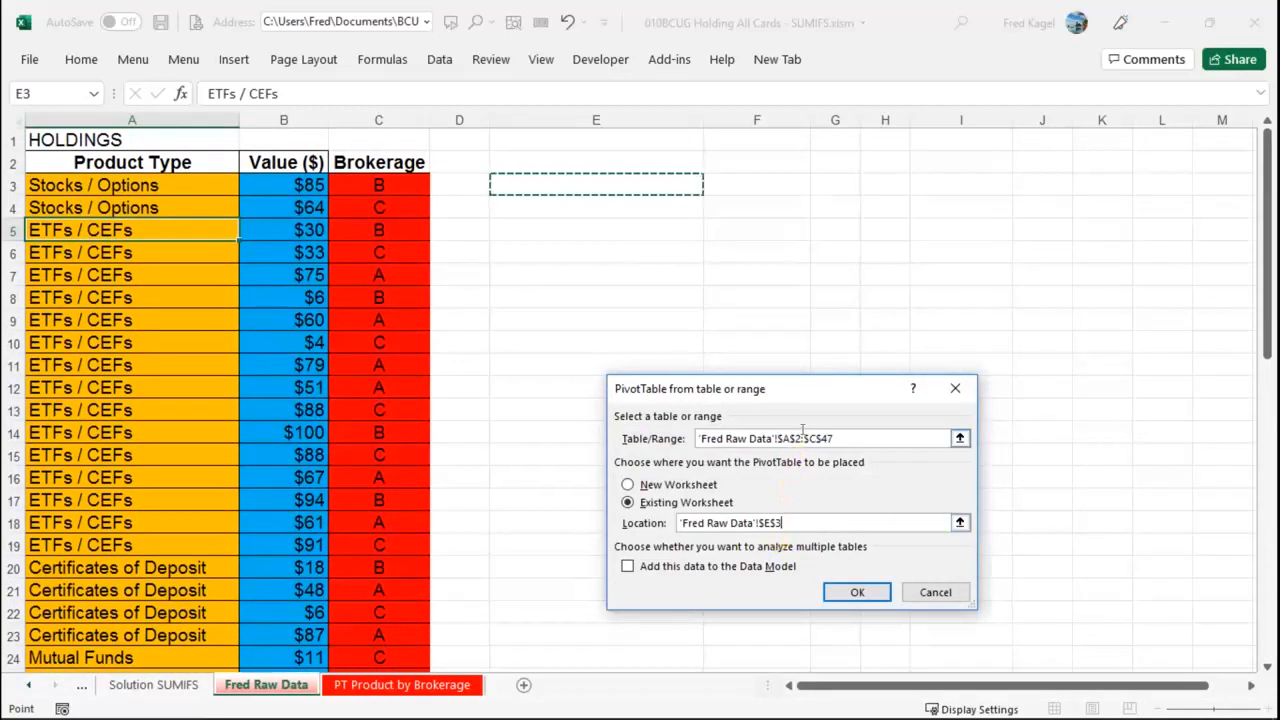
Check the source range A2:C47 against the holdings list and create the PivotTable.
scroll(720, 416, "down", 4)
scroll(720, 416, "down", 6)
scroll(690, 417, "up", 7)
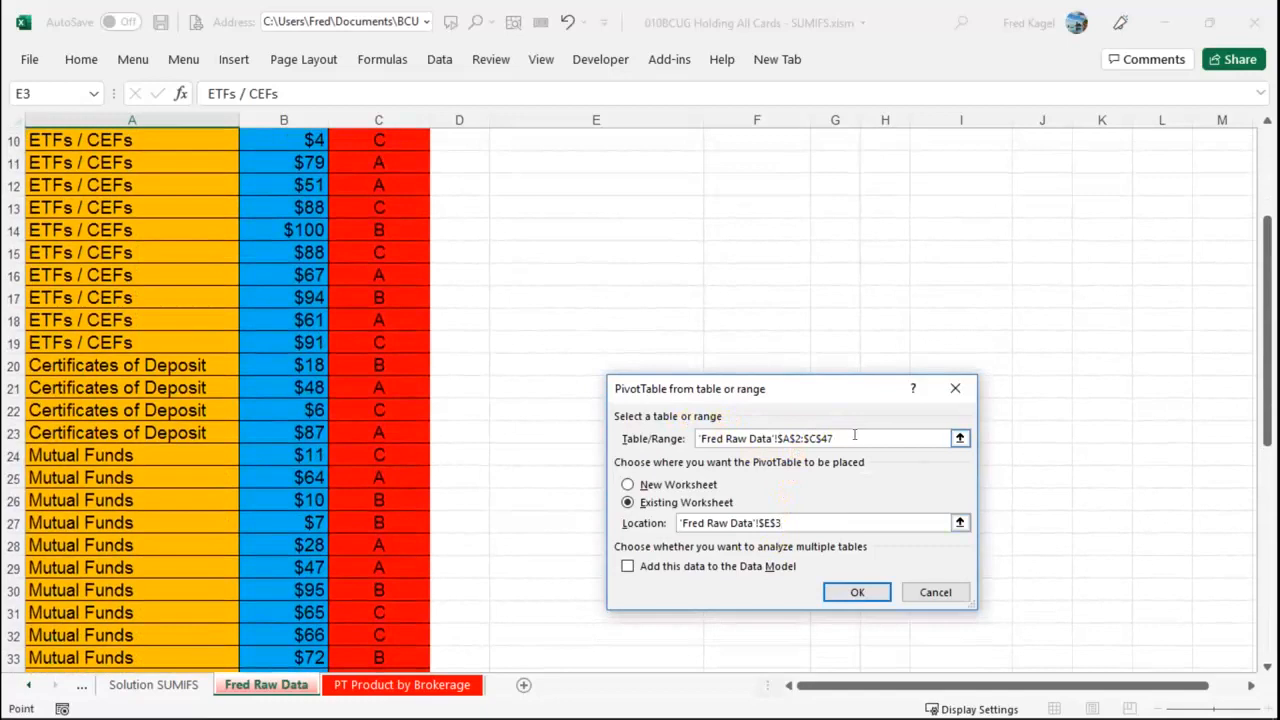
scroll(313, 380, "down", 3)
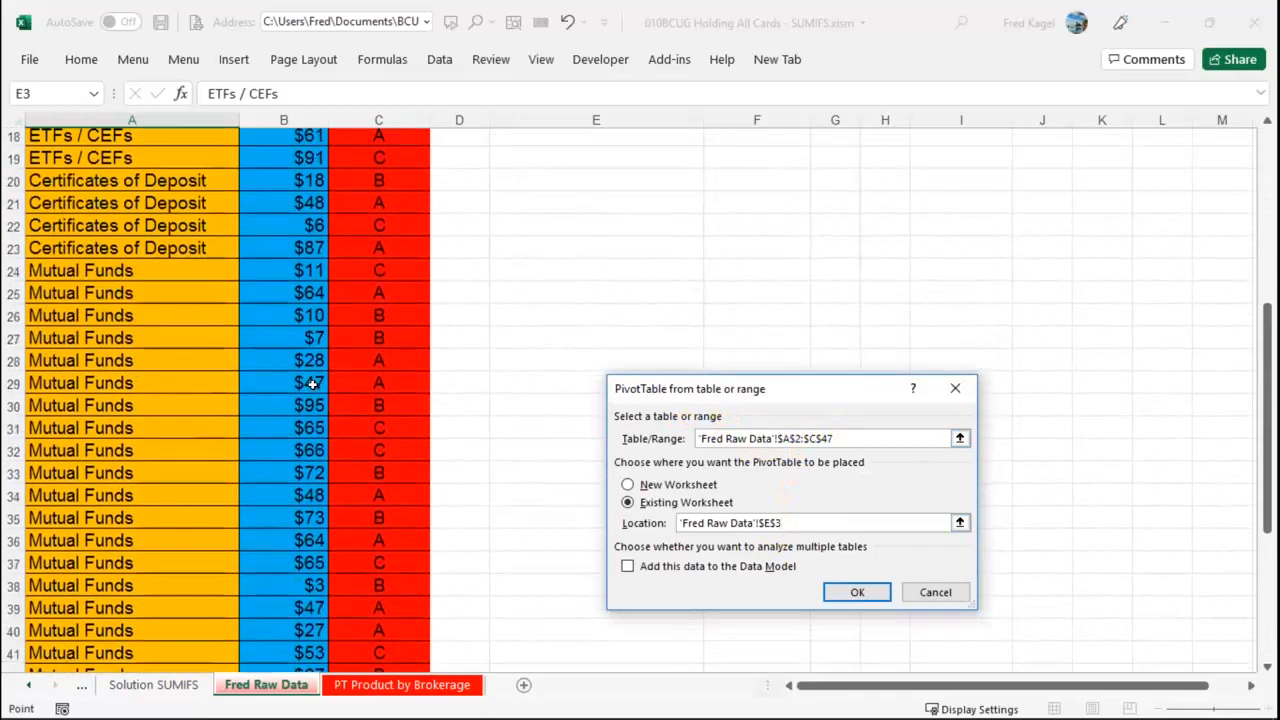
scroll(313, 385, "down", 5)
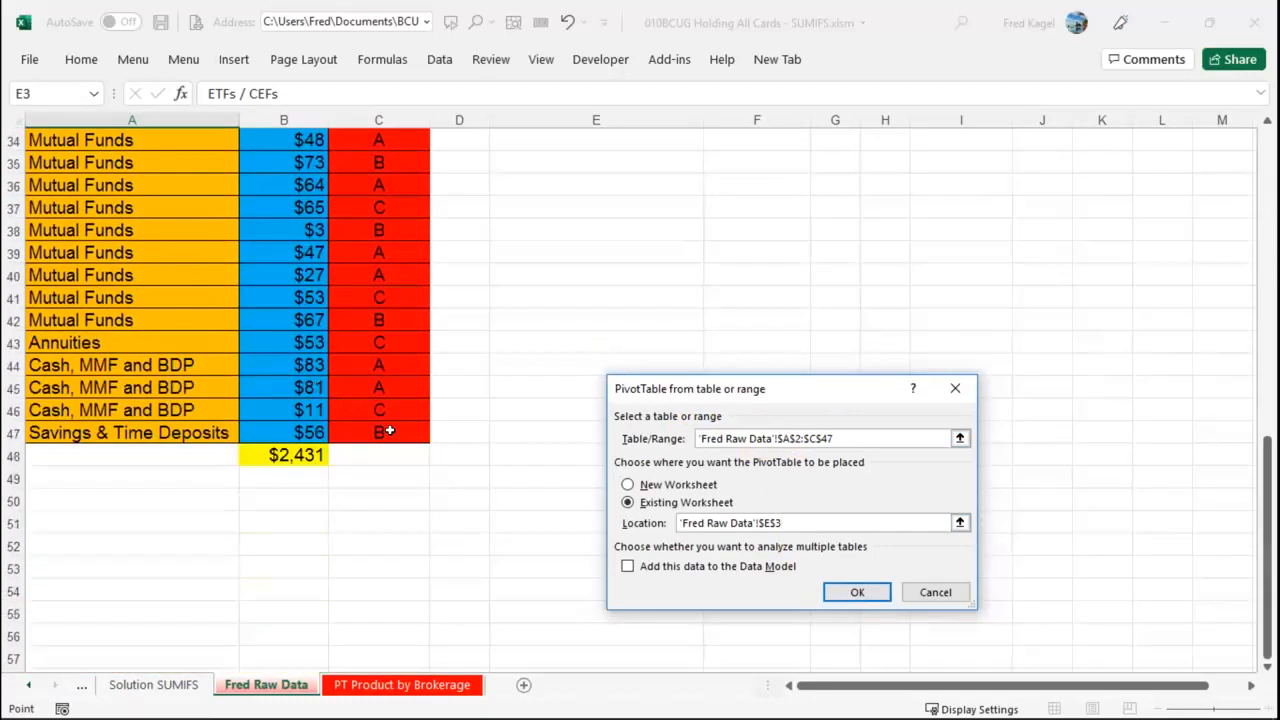
scroll(389, 432, "up", 2)
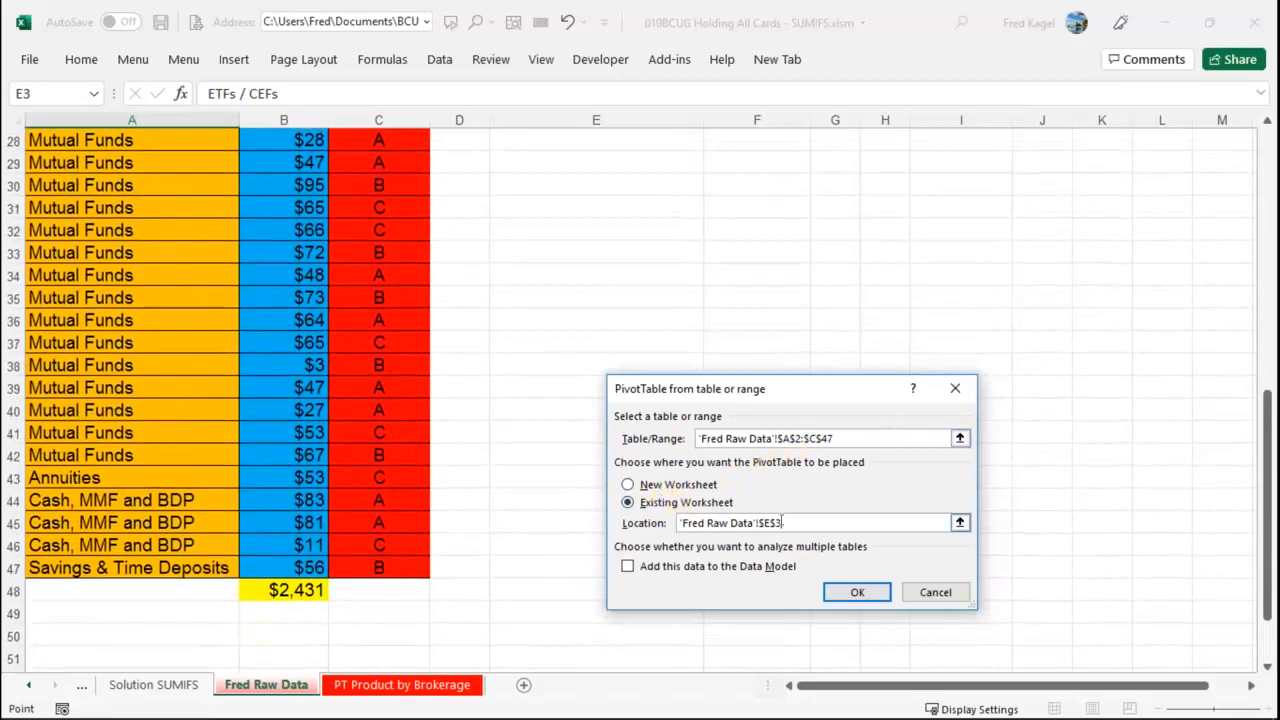
left_click(855, 592)
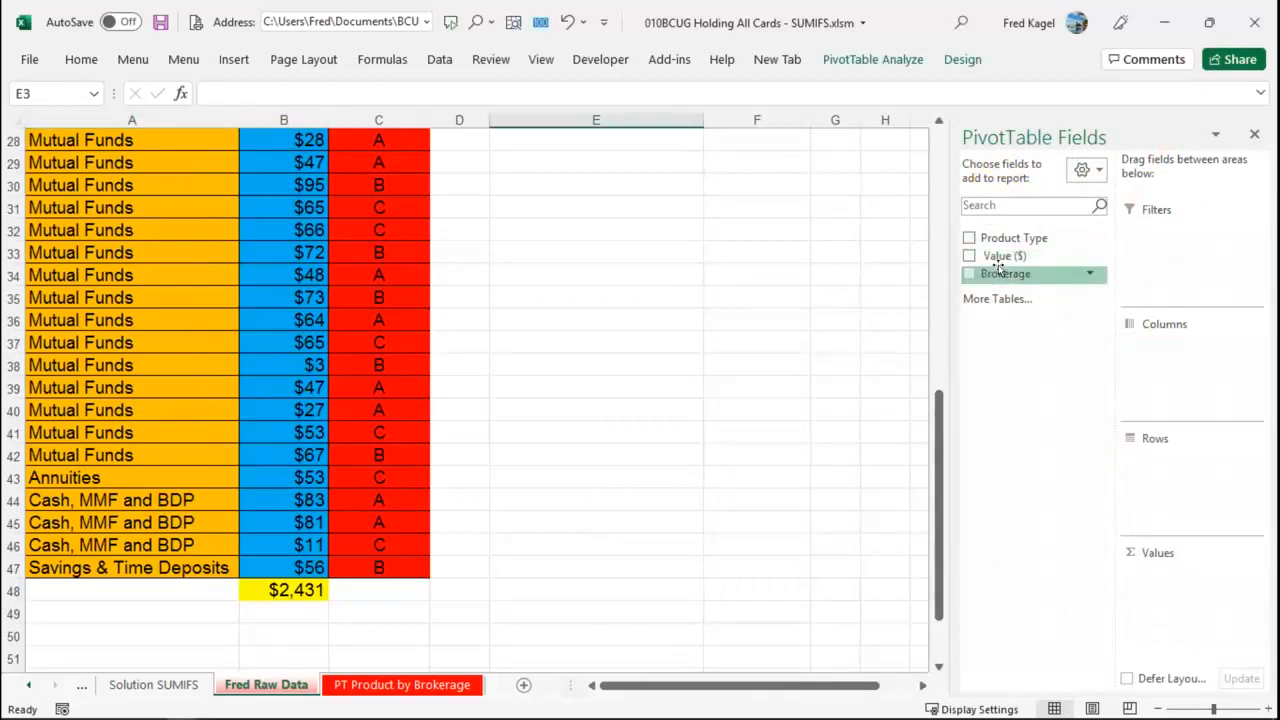
Lay out the PivotTable with Product Type as rows, Brokerage as columns and the sum of Value ($) as values.
left_click_drag(999, 232, 1156, 452)
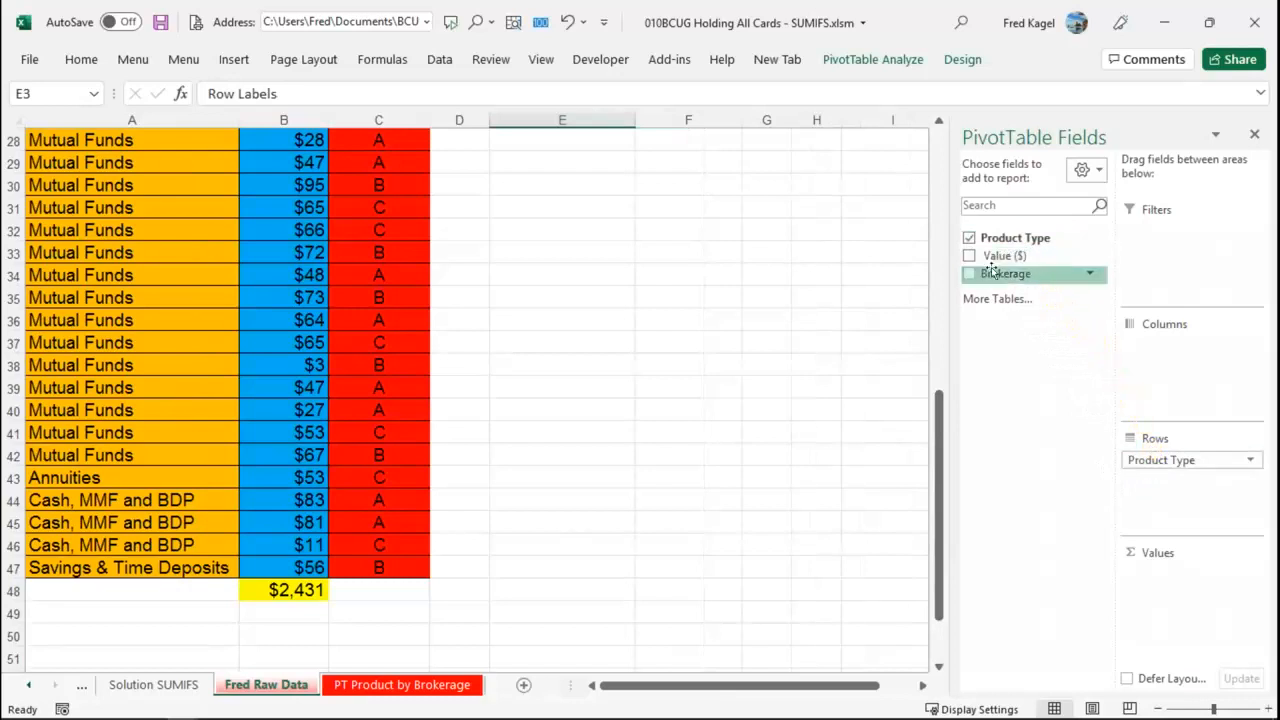
left_click_drag(987, 275, 1153, 346)
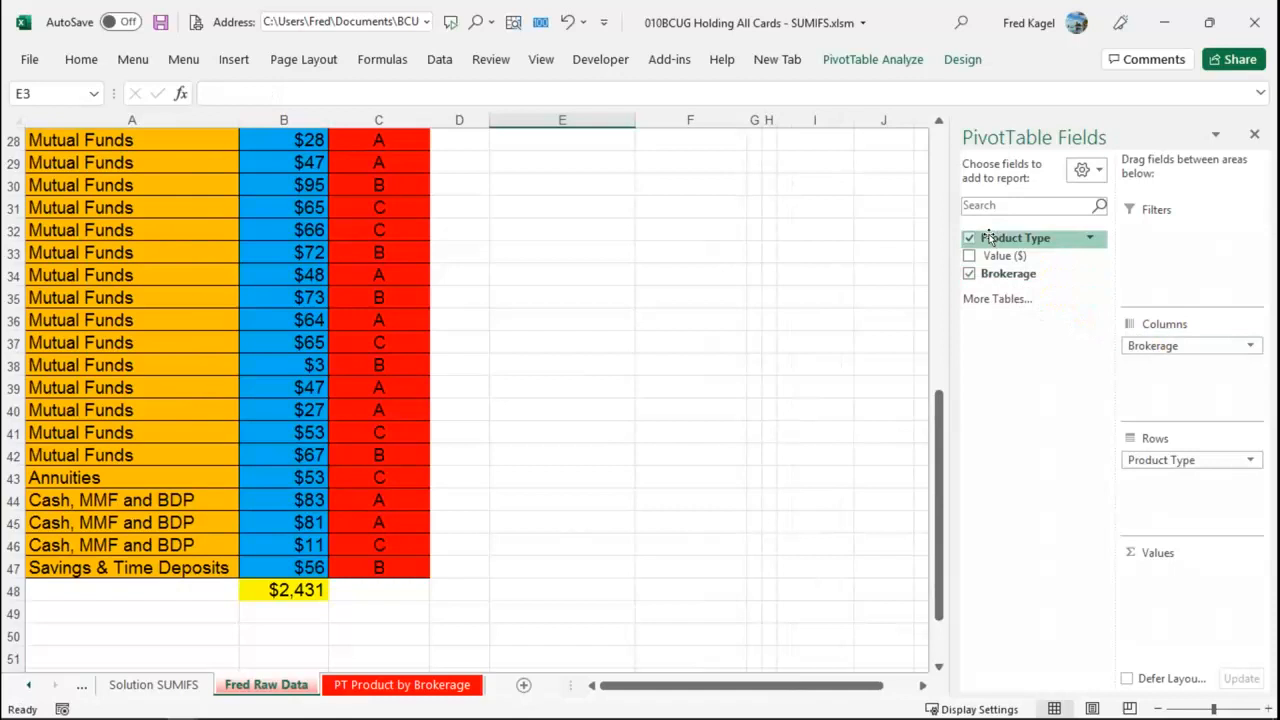
left_click_drag(988, 255, 990, 258)
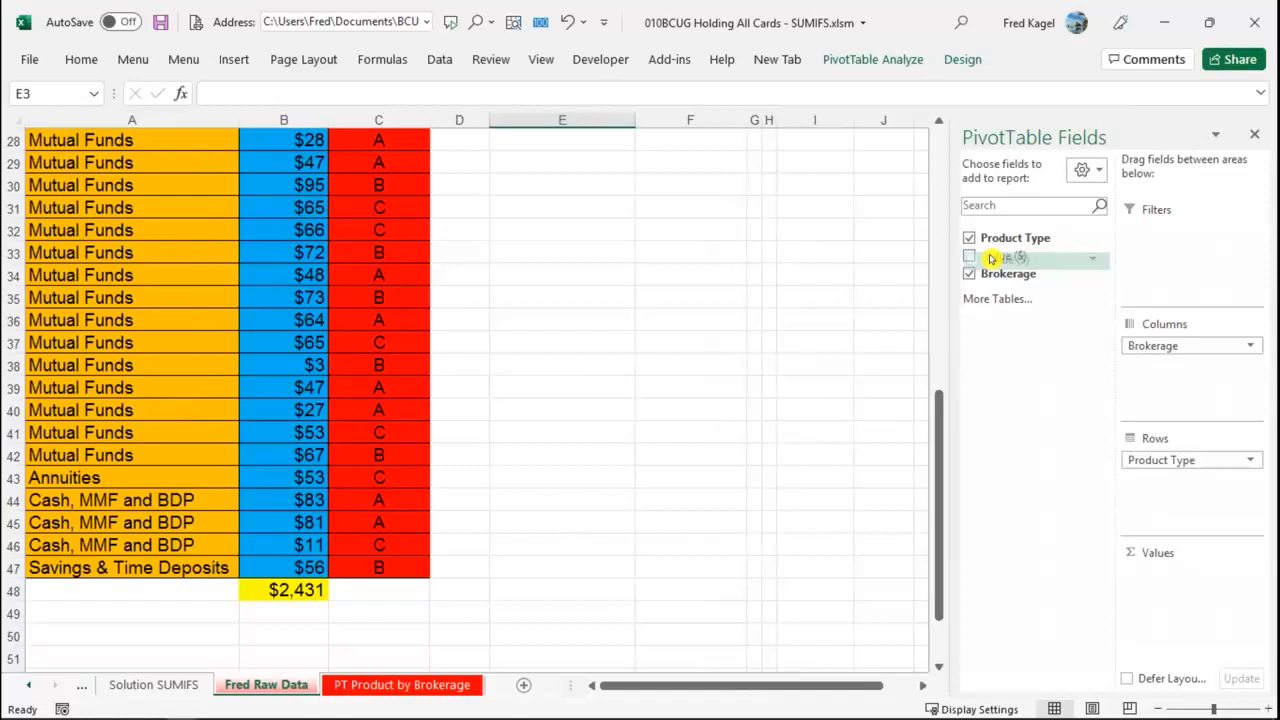
left_click_drag(990, 258, 1151, 572)
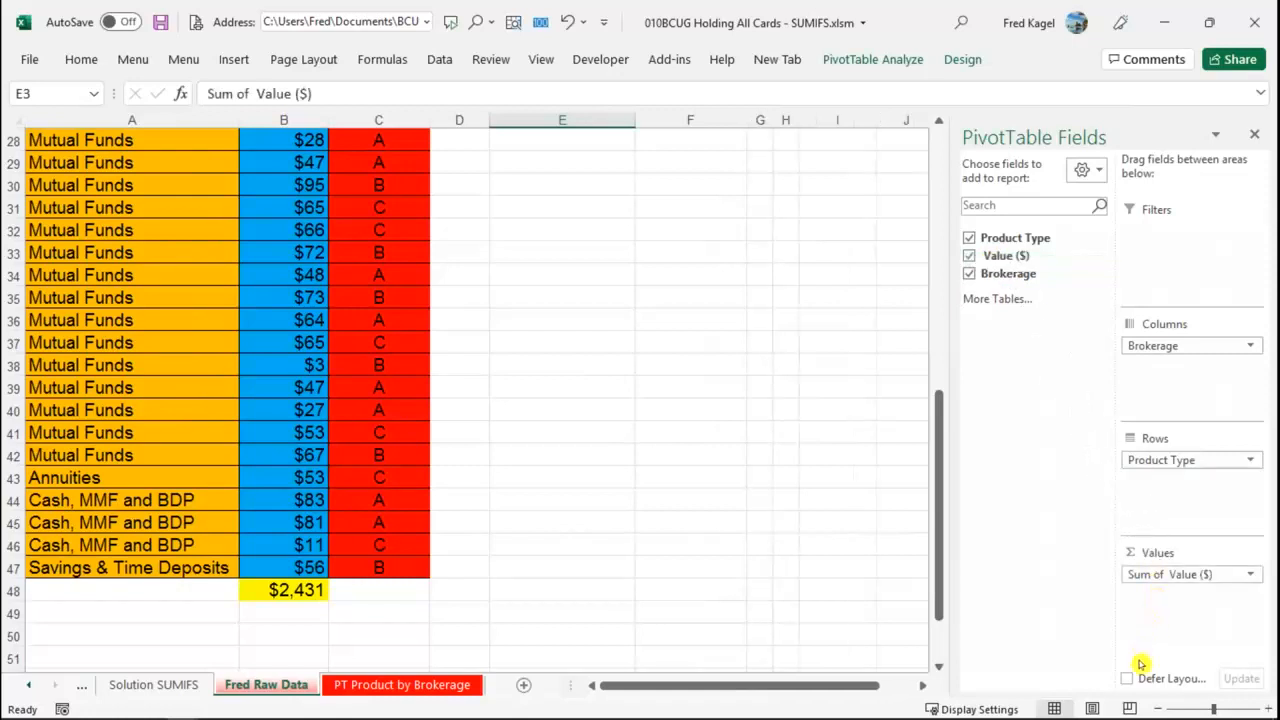
Compare the holdings list's total and its SUM formula in B48 with the PivotTable's grand total.
scroll(1158, 612, "up", 5)
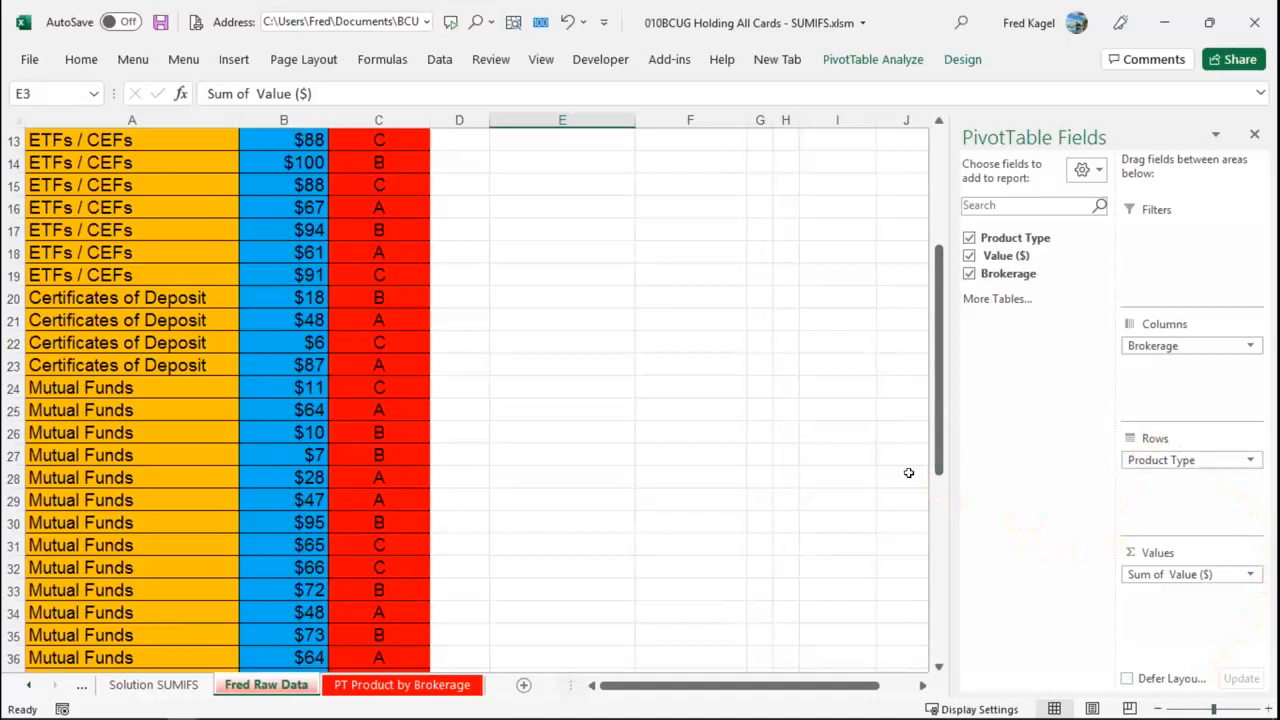
scroll(908, 472, "down", 2)
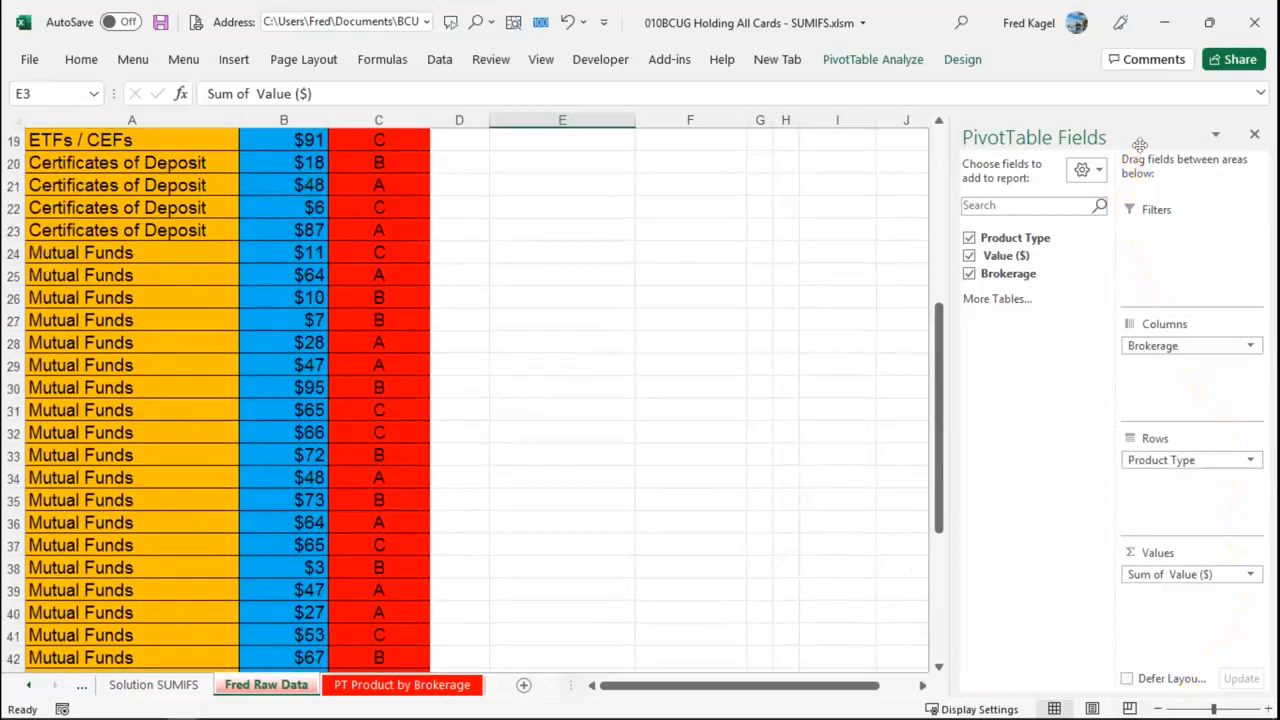
scroll(1045, 450, "down", 3)
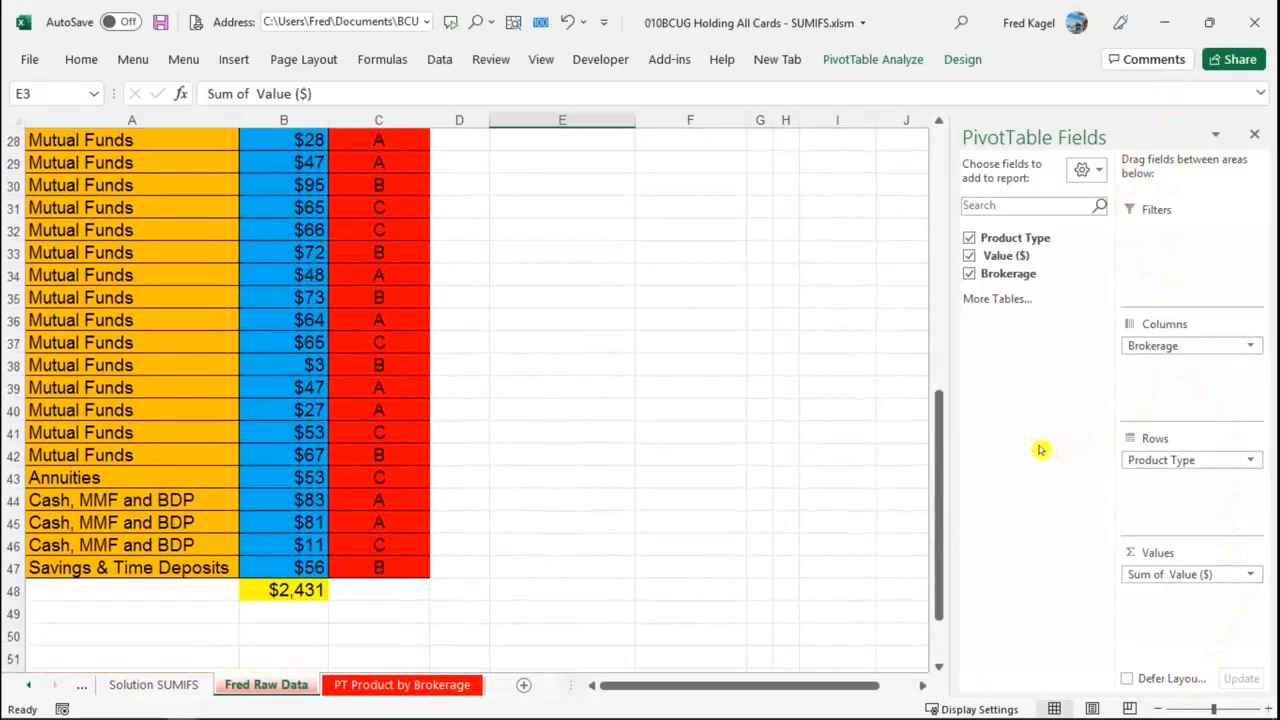
scroll(1003, 265, "up", 9)
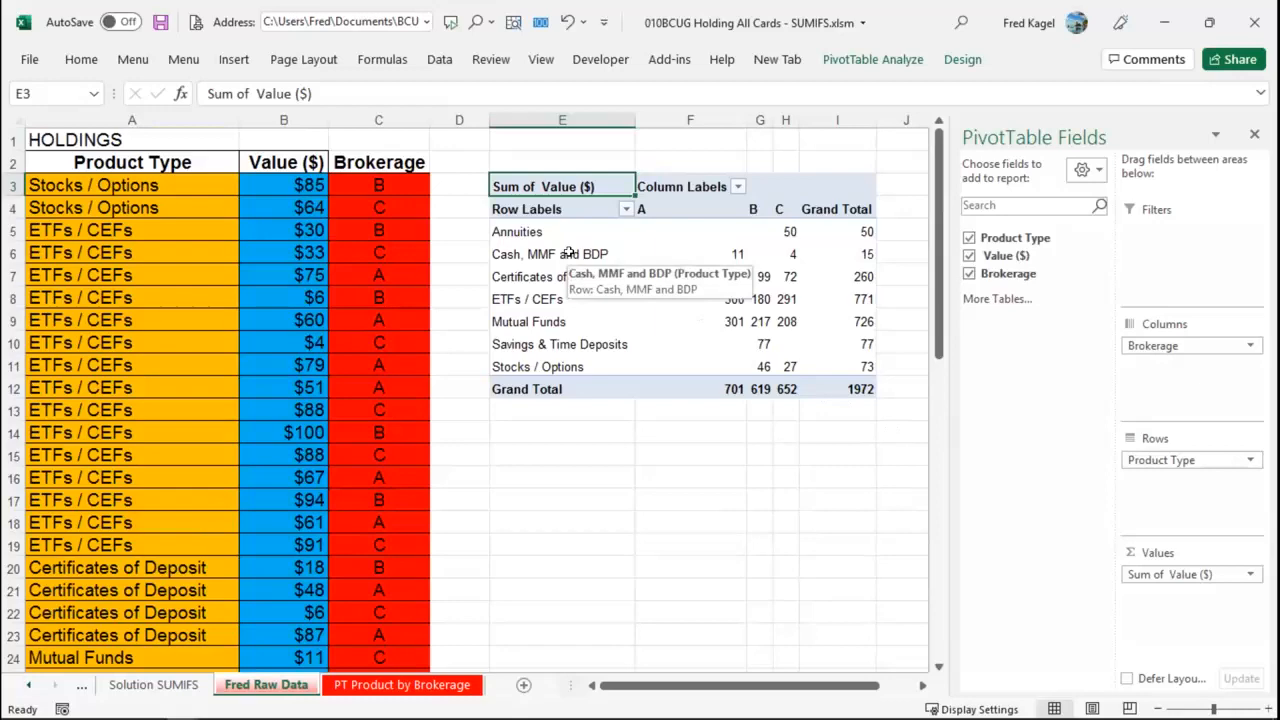
scroll(568, 253, "down", 10)
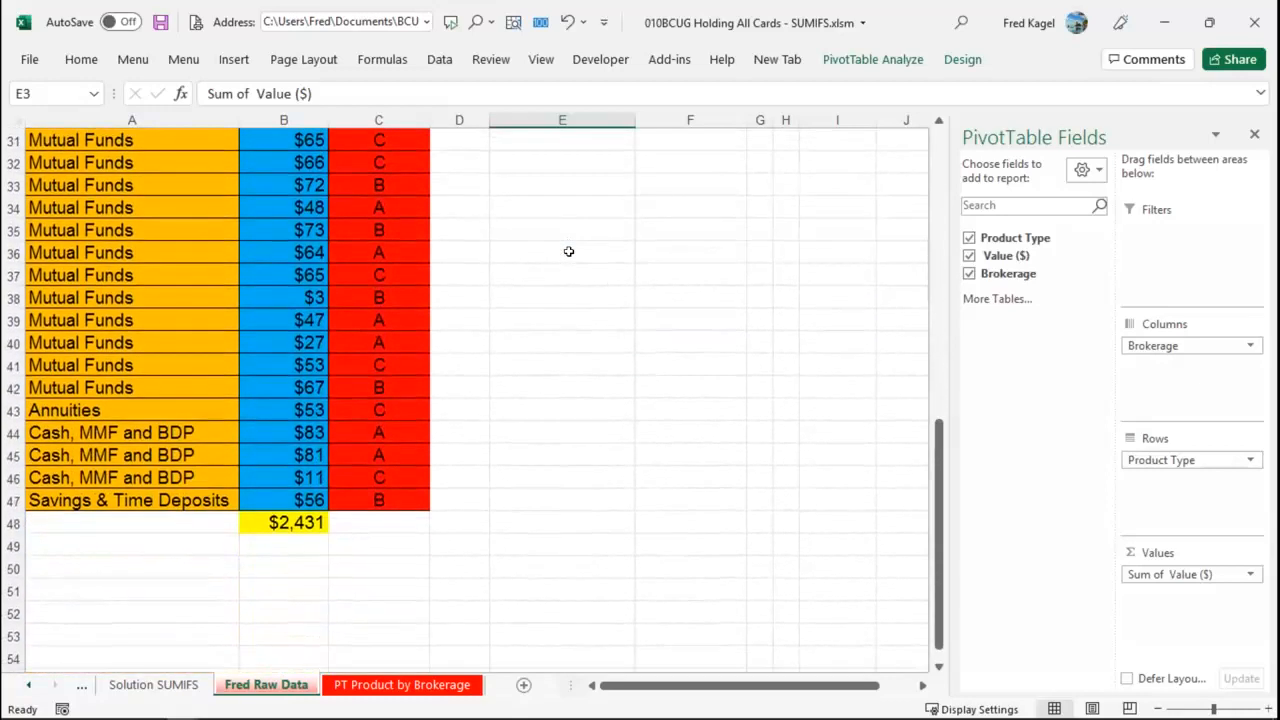
scroll(568, 251, "up", 10)
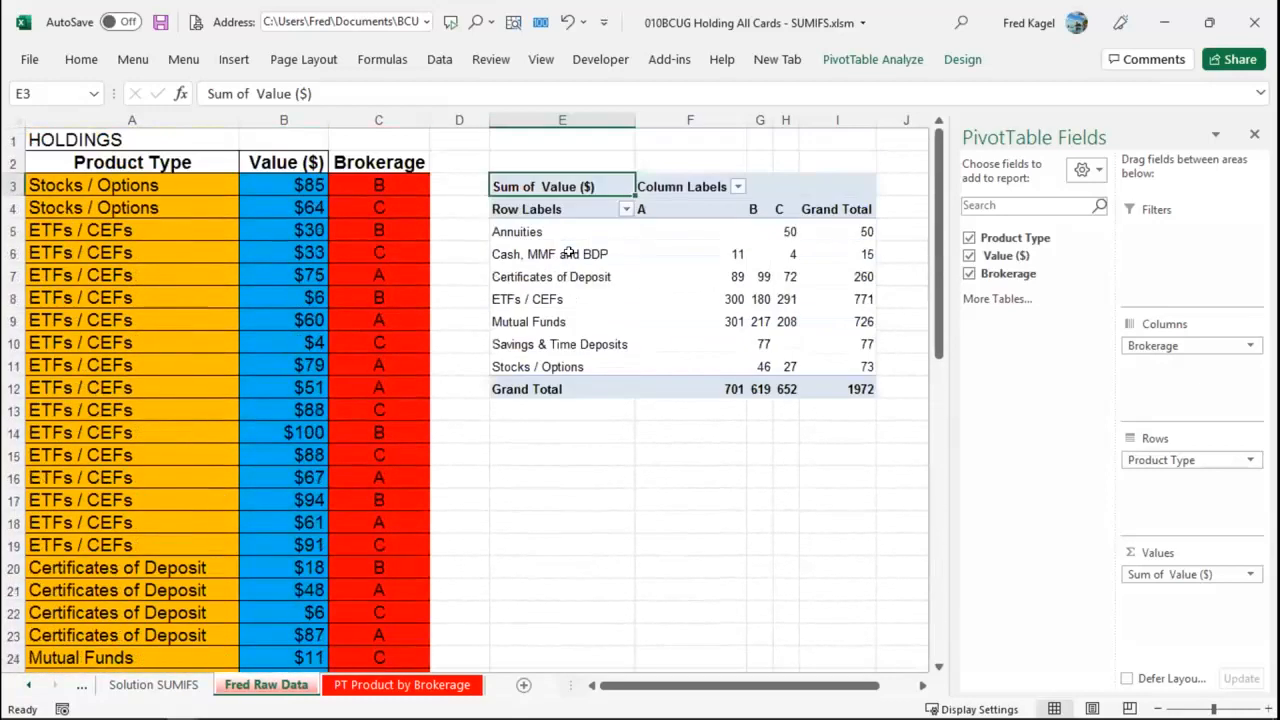
left_click(613, 277)
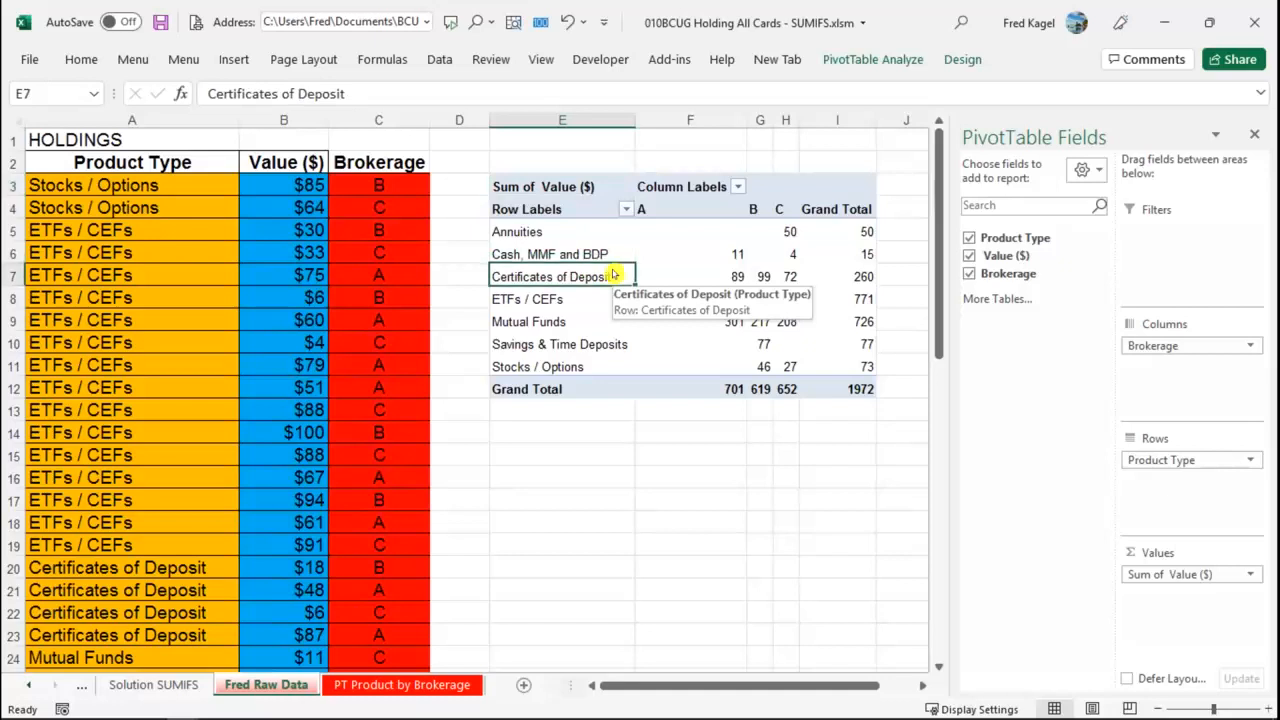
right_click(613, 275)
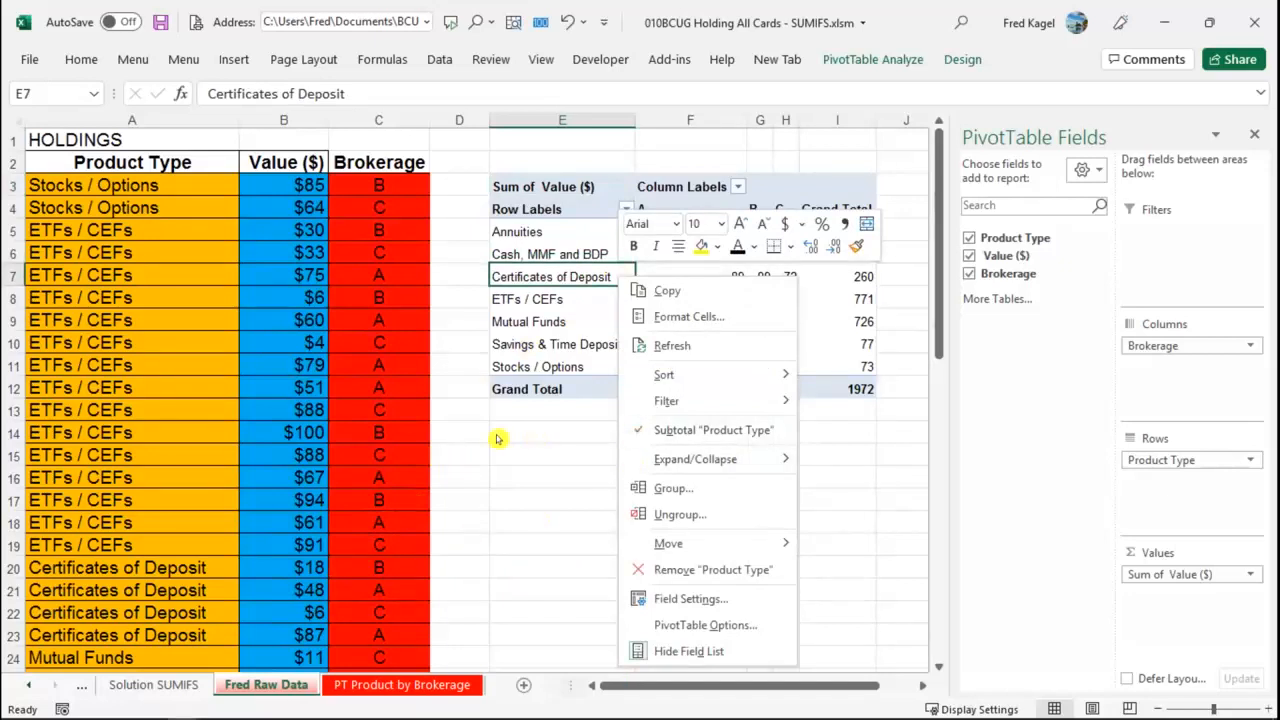
scroll(294, 503, "down", 12)
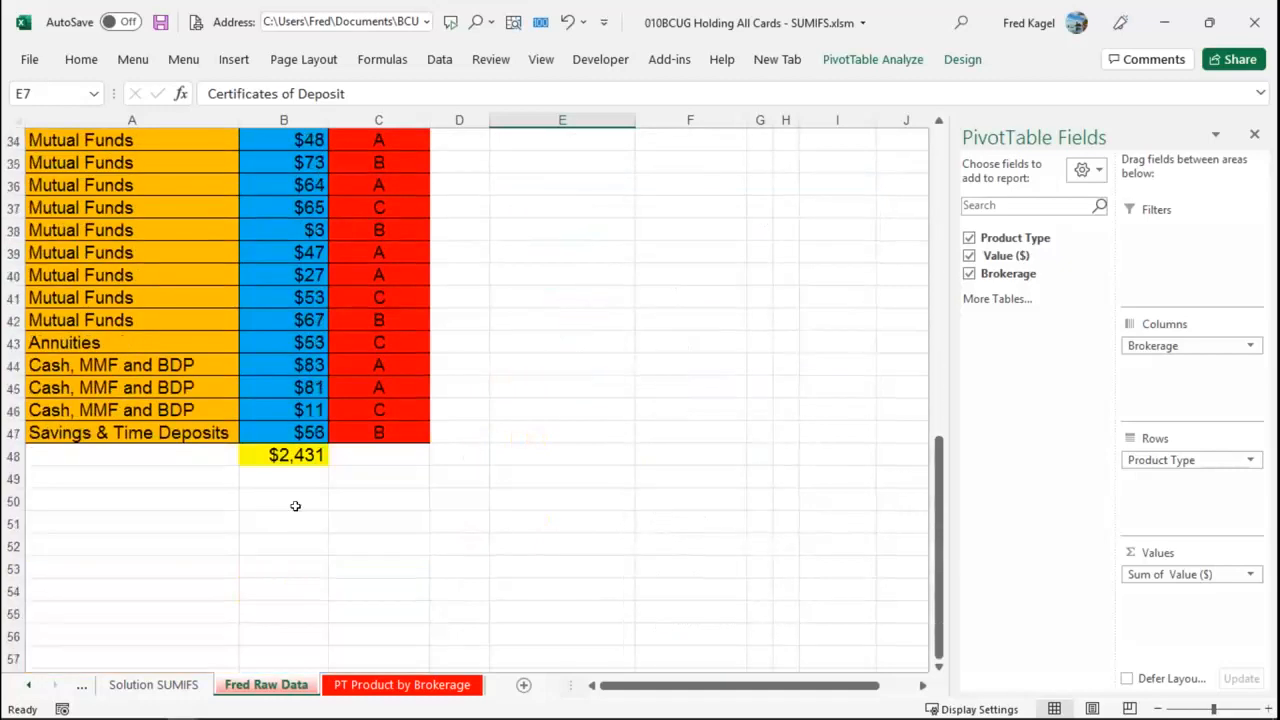
left_click(280, 387)
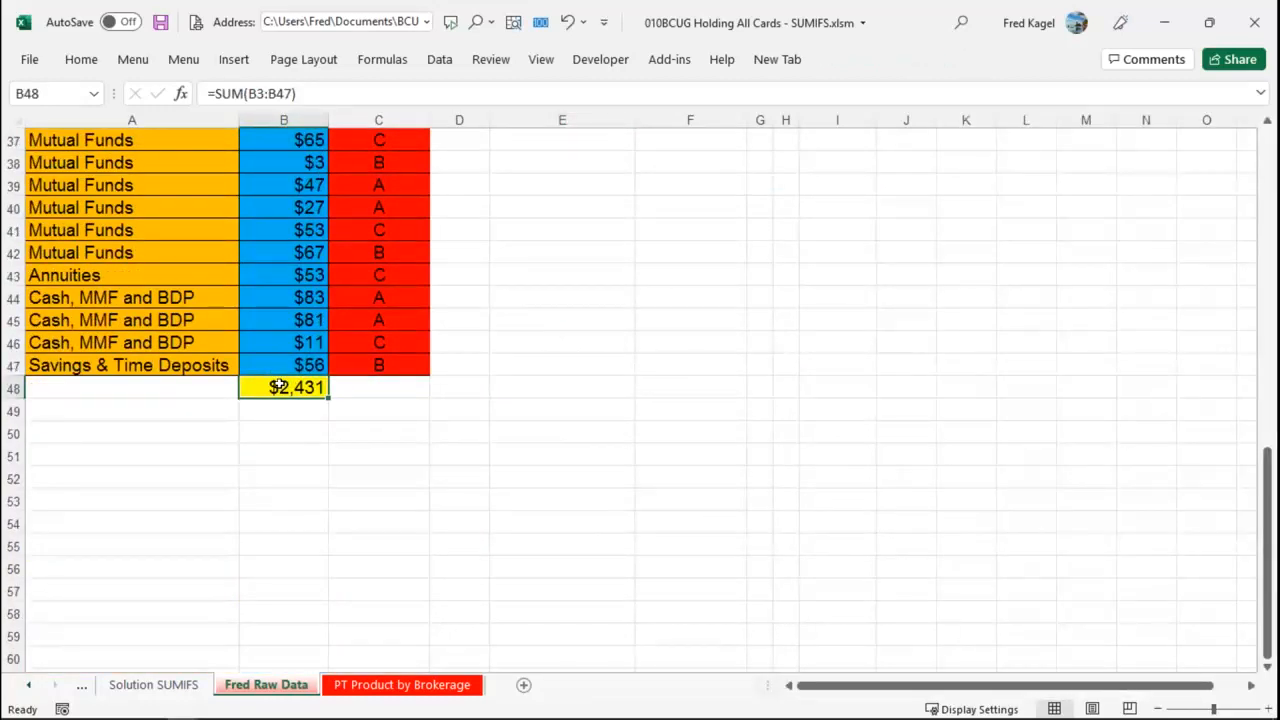
scroll(280, 387, "up", 12)
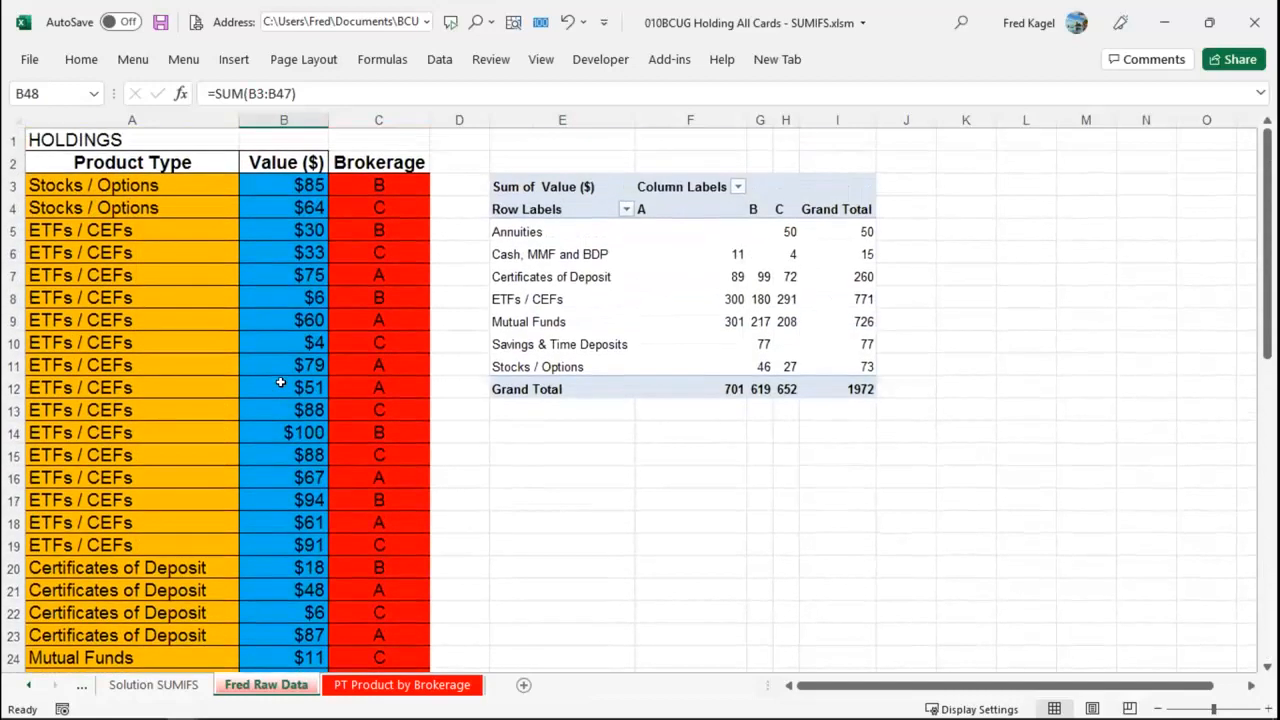
Refresh the PivotTable so it uses the current holdings values.
left_click(655, 291)
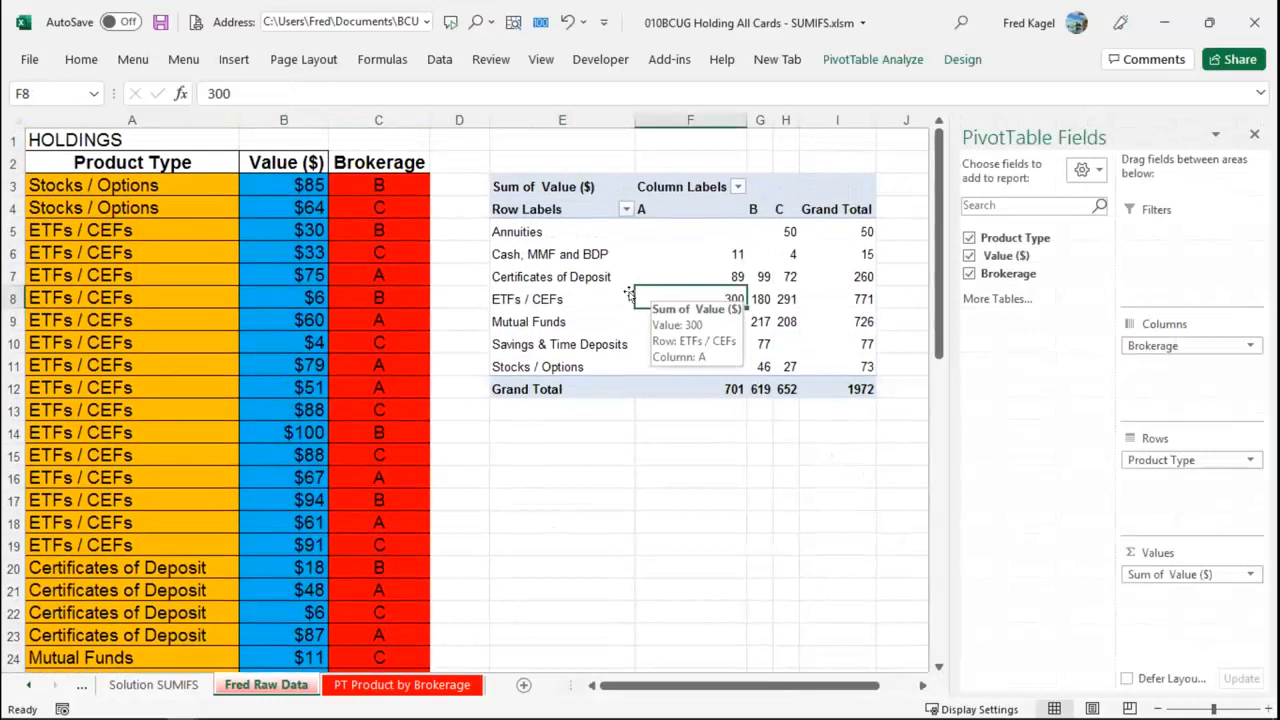
right_click(568, 276)
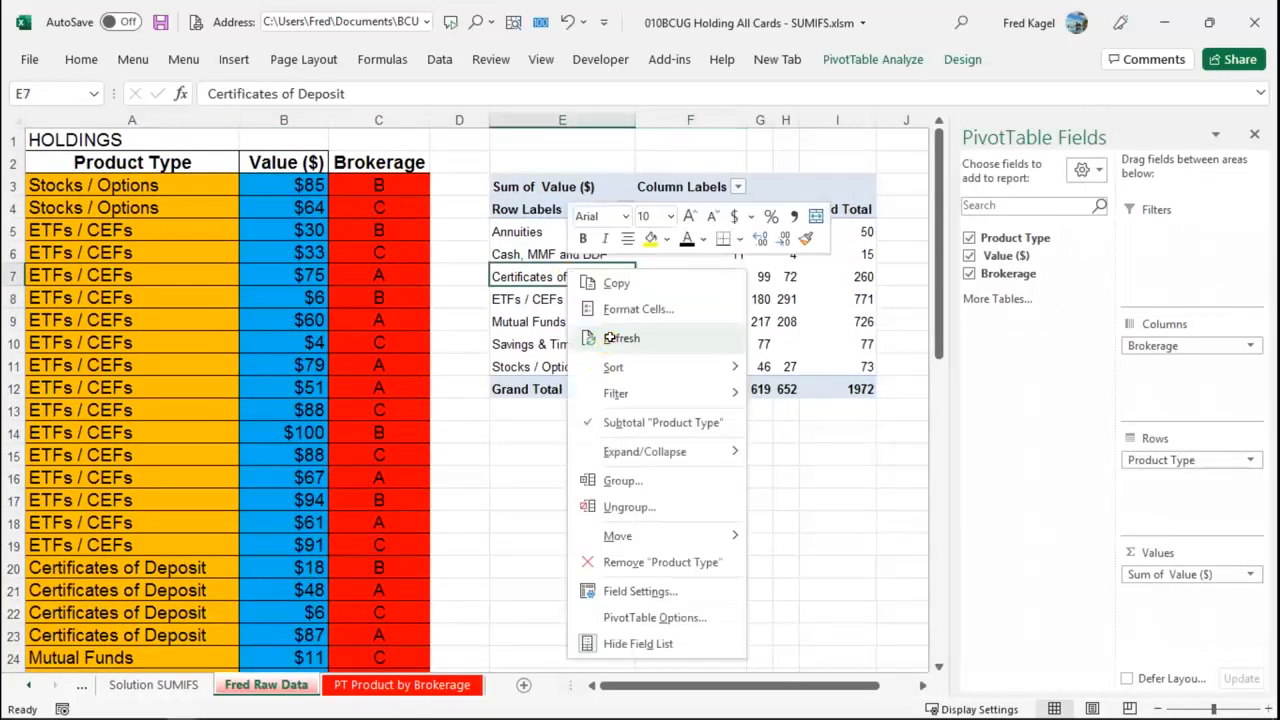
left_click(609, 338)
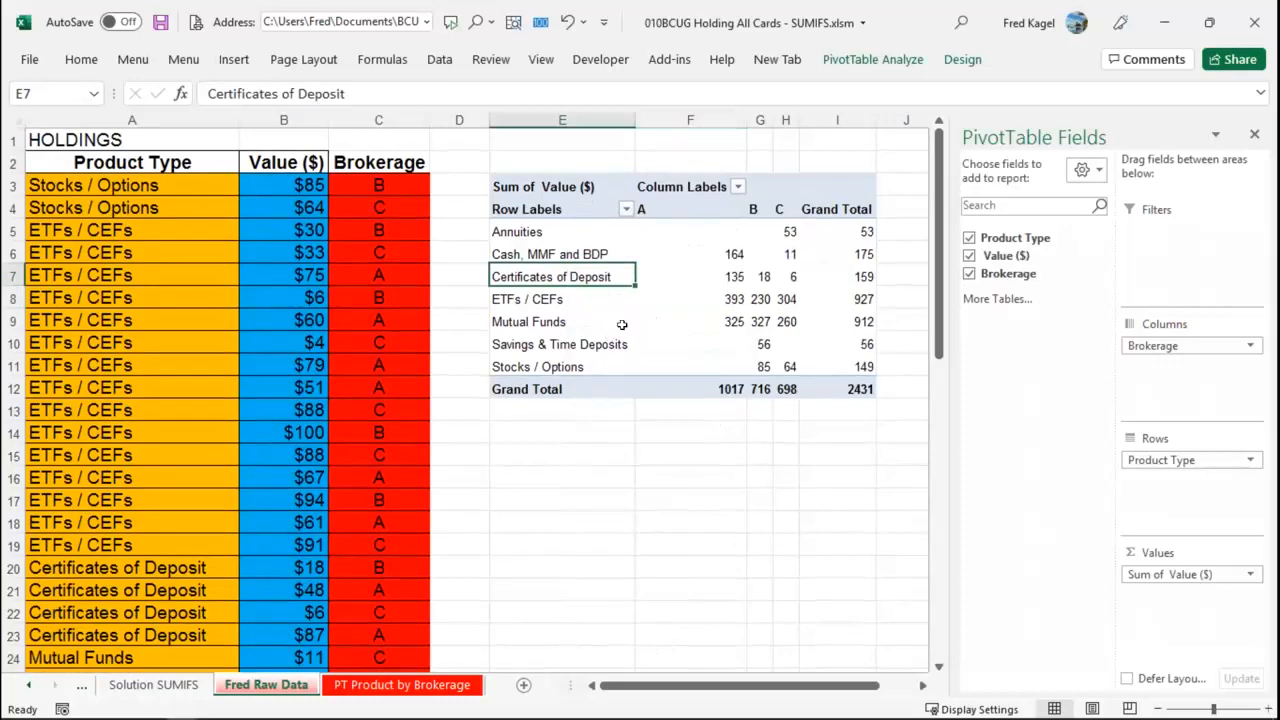
Check the refreshed PivotTable's grand total against the total at the end of the holdings list.
mouse_move(645, 319)
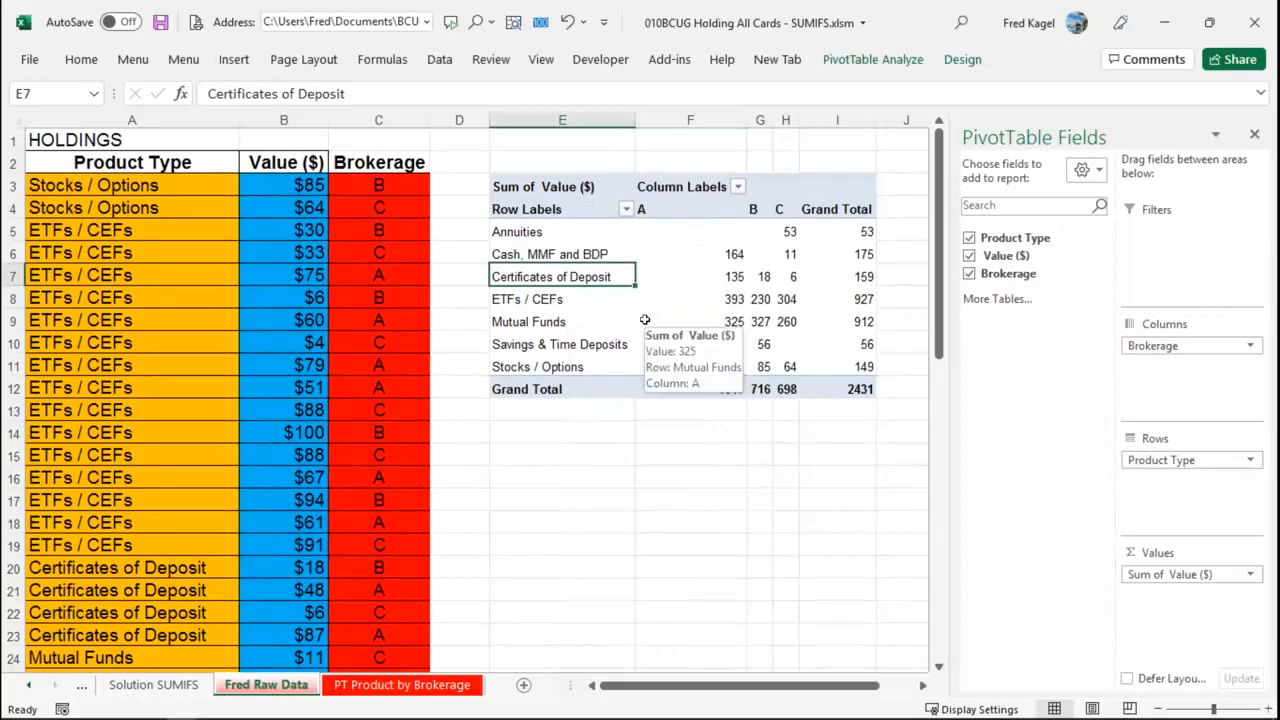
scroll(381, 398, "down", 3)
scroll(381, 398, "up", 2)
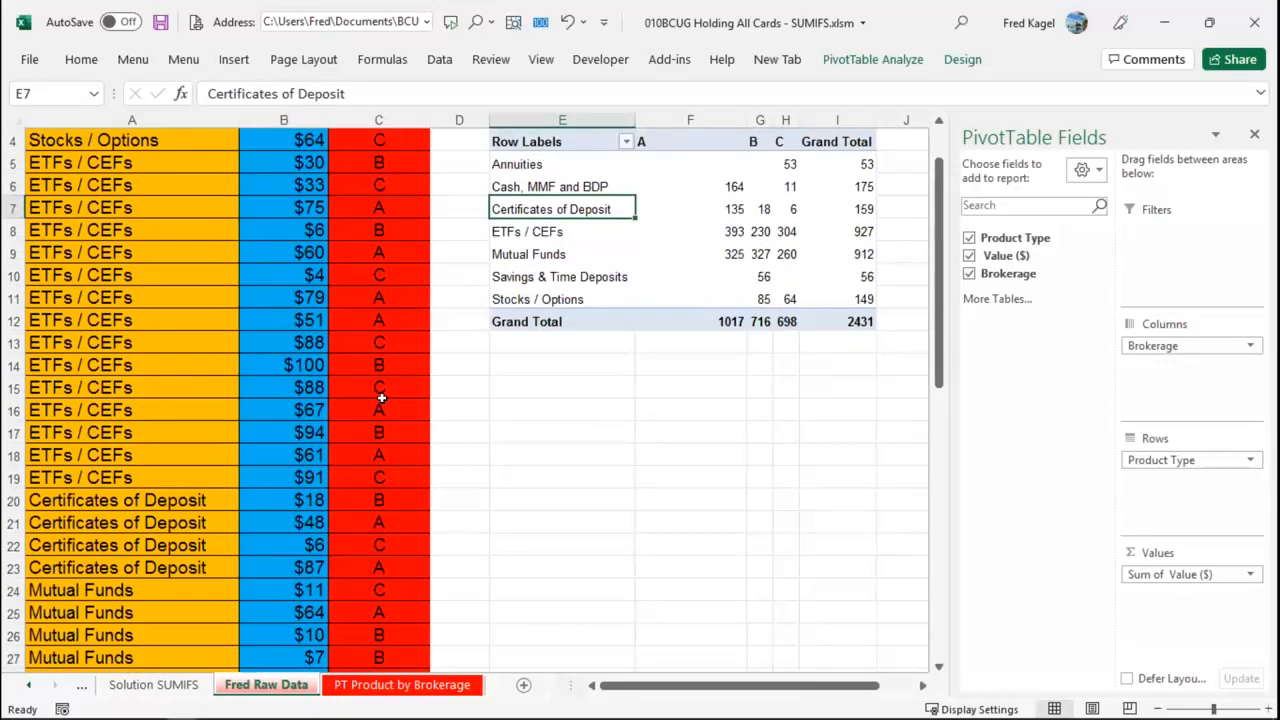
scroll(381, 398, "up", 1)
scroll(350, 405, "down", 9)
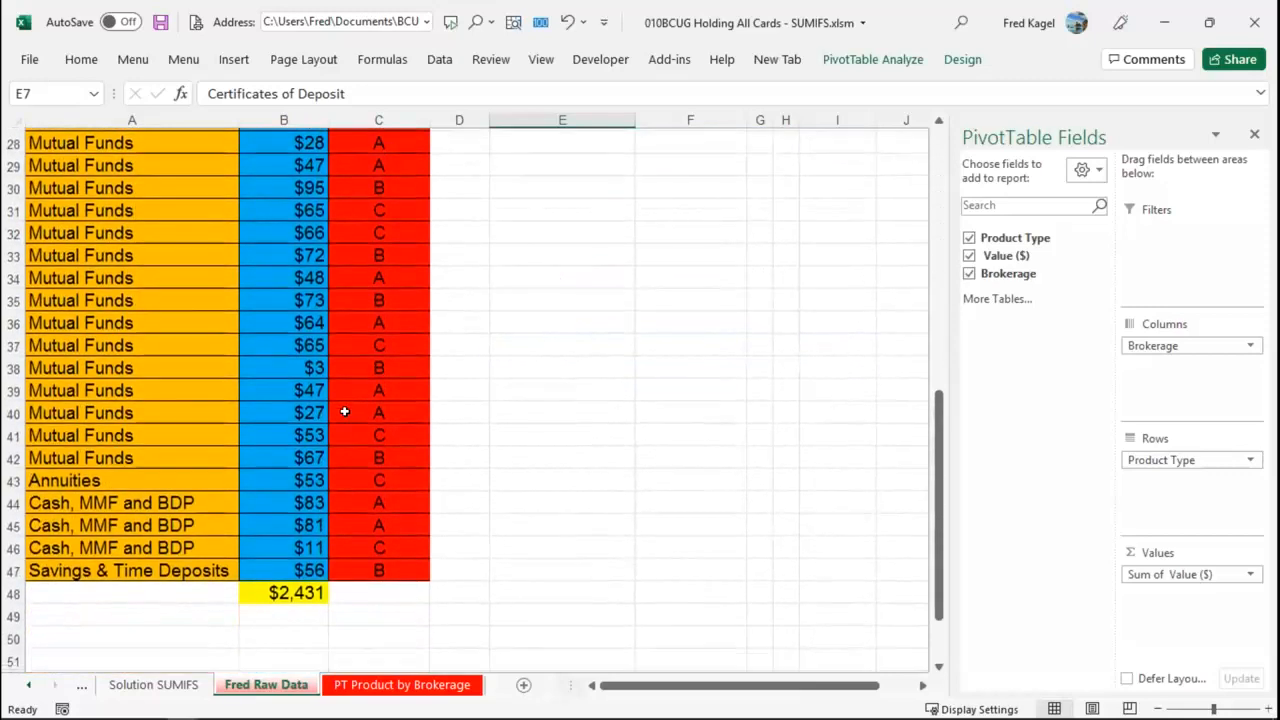
scroll(347, 410, "up", 7)
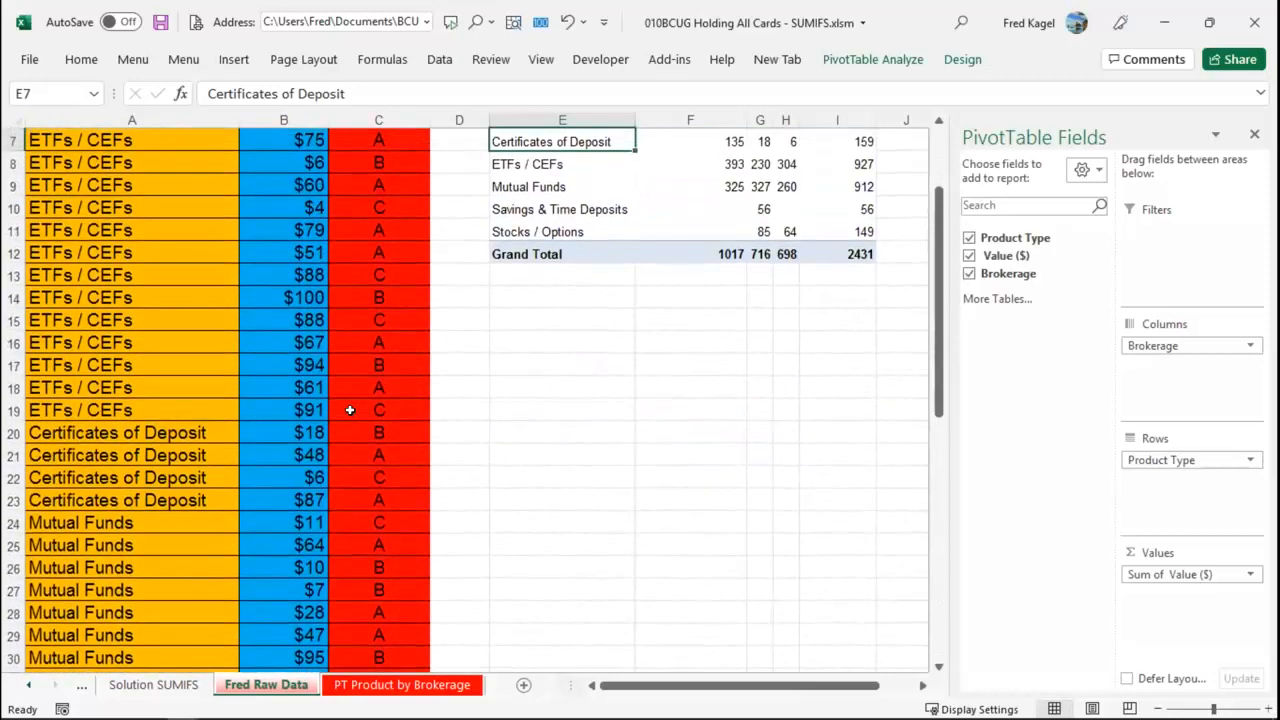
scroll(350, 410, "down", 8)
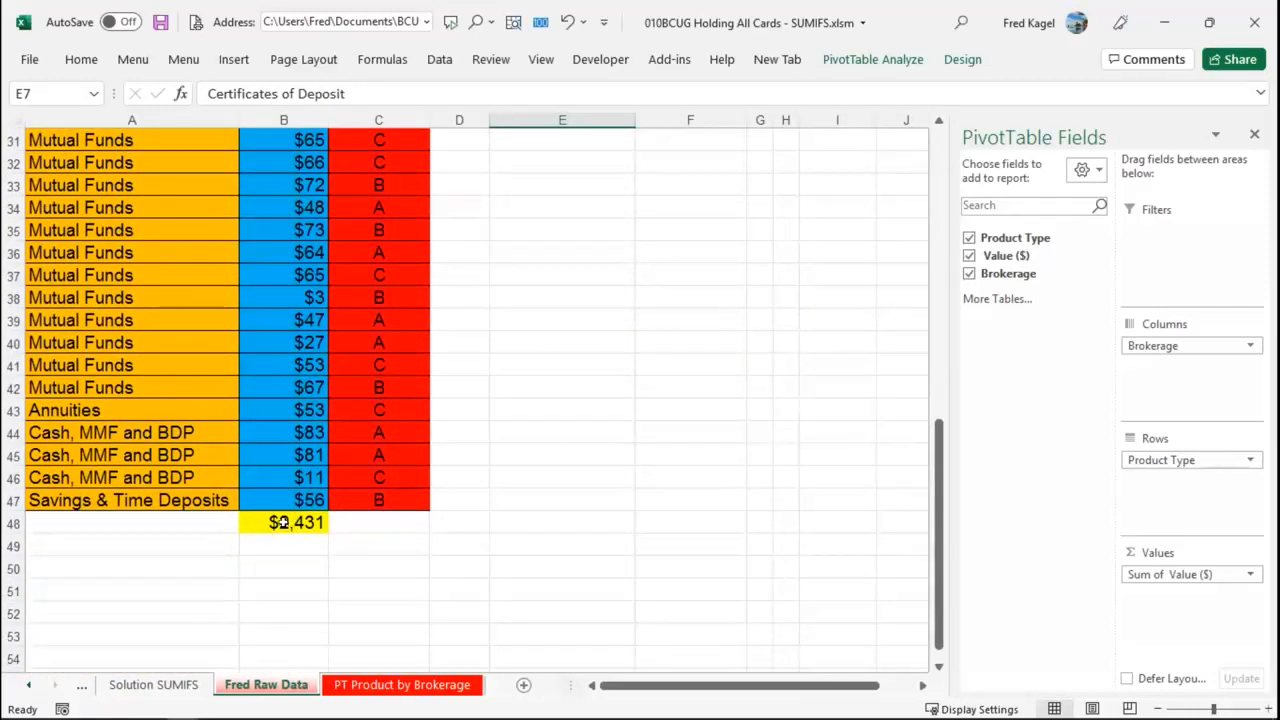
scroll(283, 522, "up", 9)
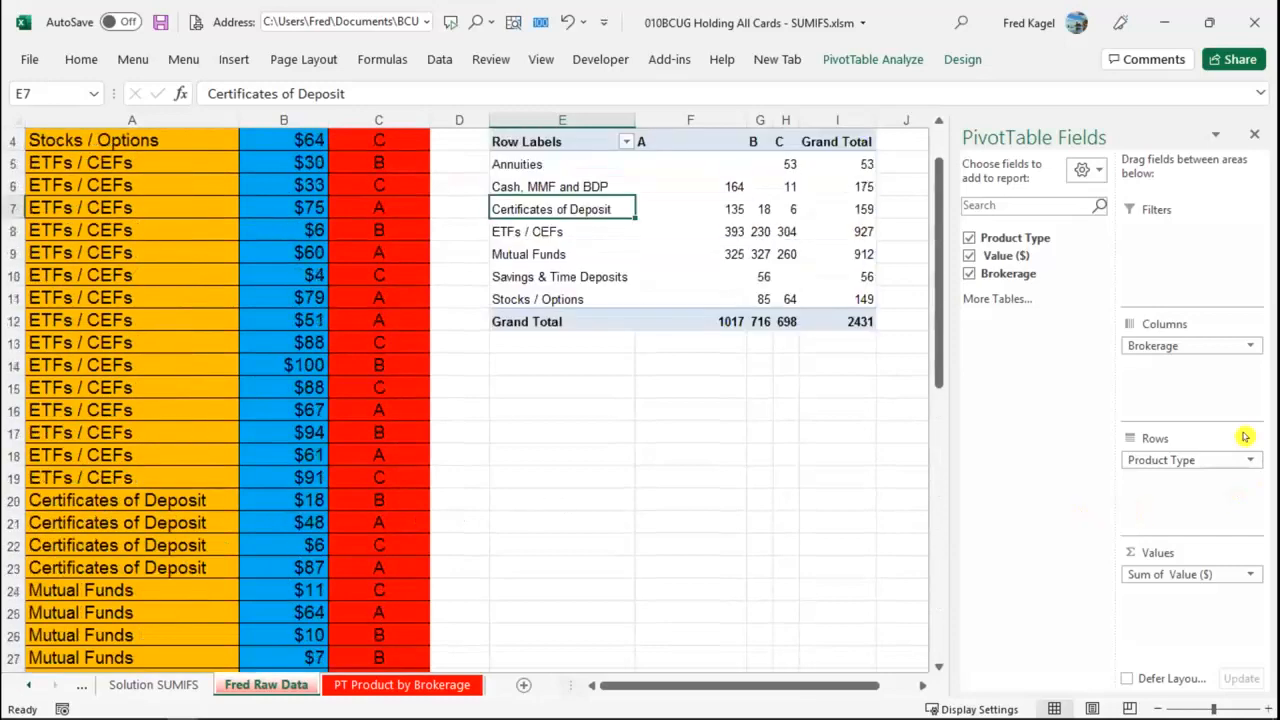
scroll(866, 337, "up", 1)
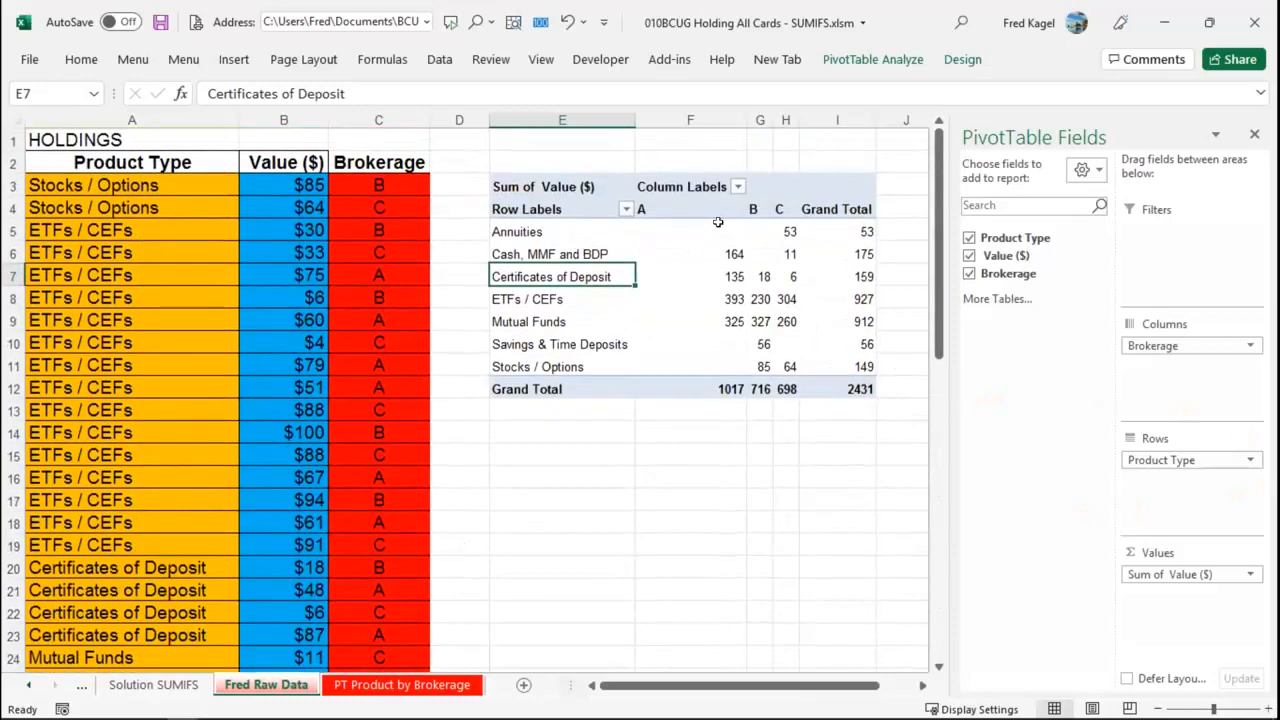
Right-align the PivotTable's brokerage headings A, B and C in row 4.
left_click_drag(643, 207, 775, 208)
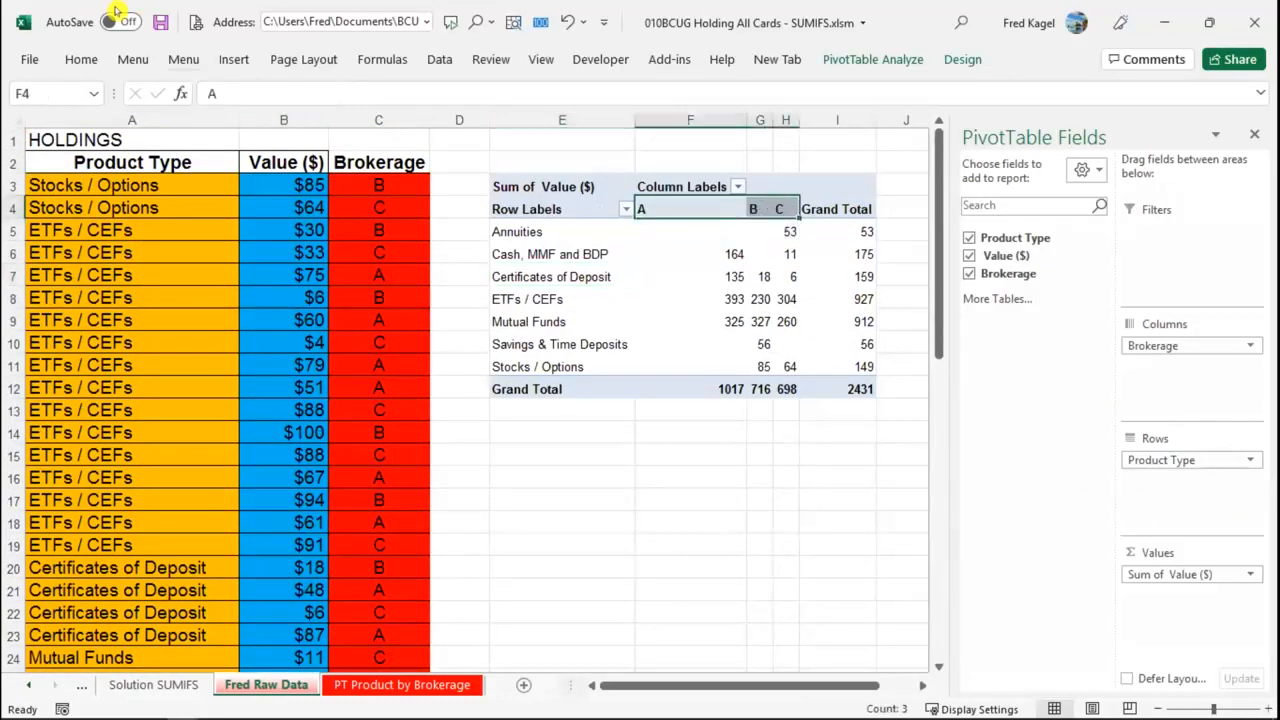
left_click(66, 60)
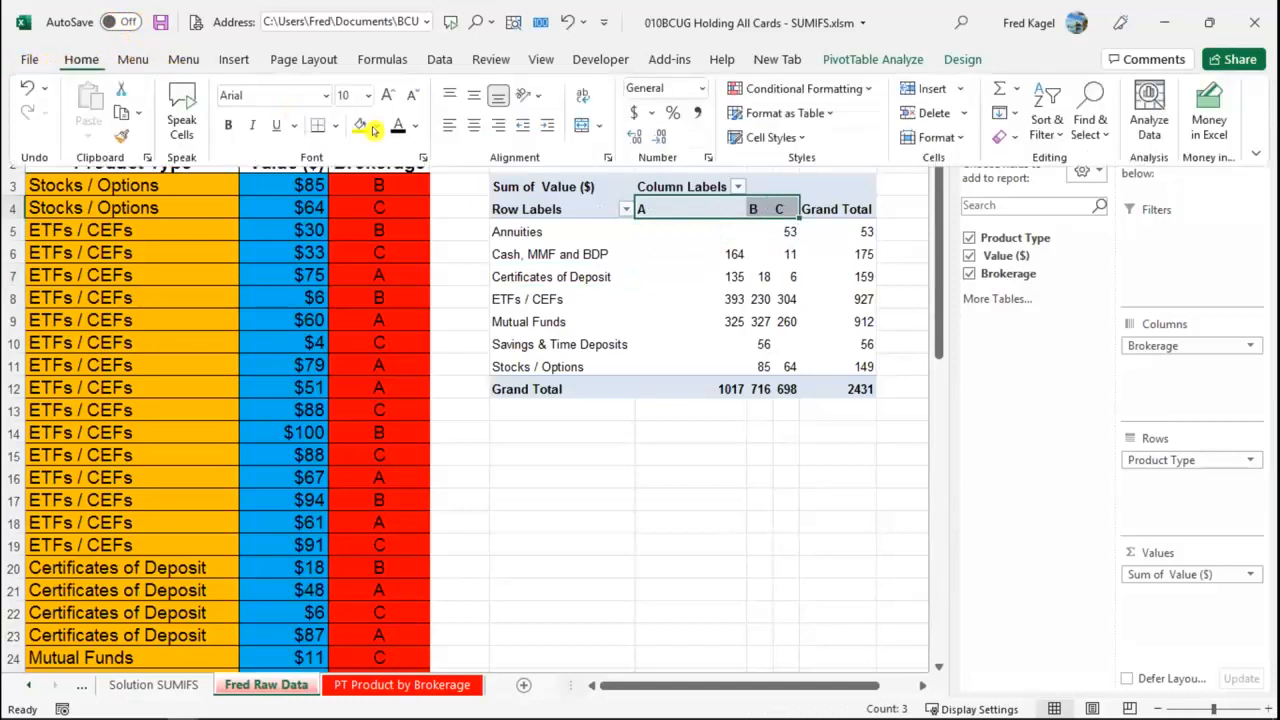
left_click(497, 126)
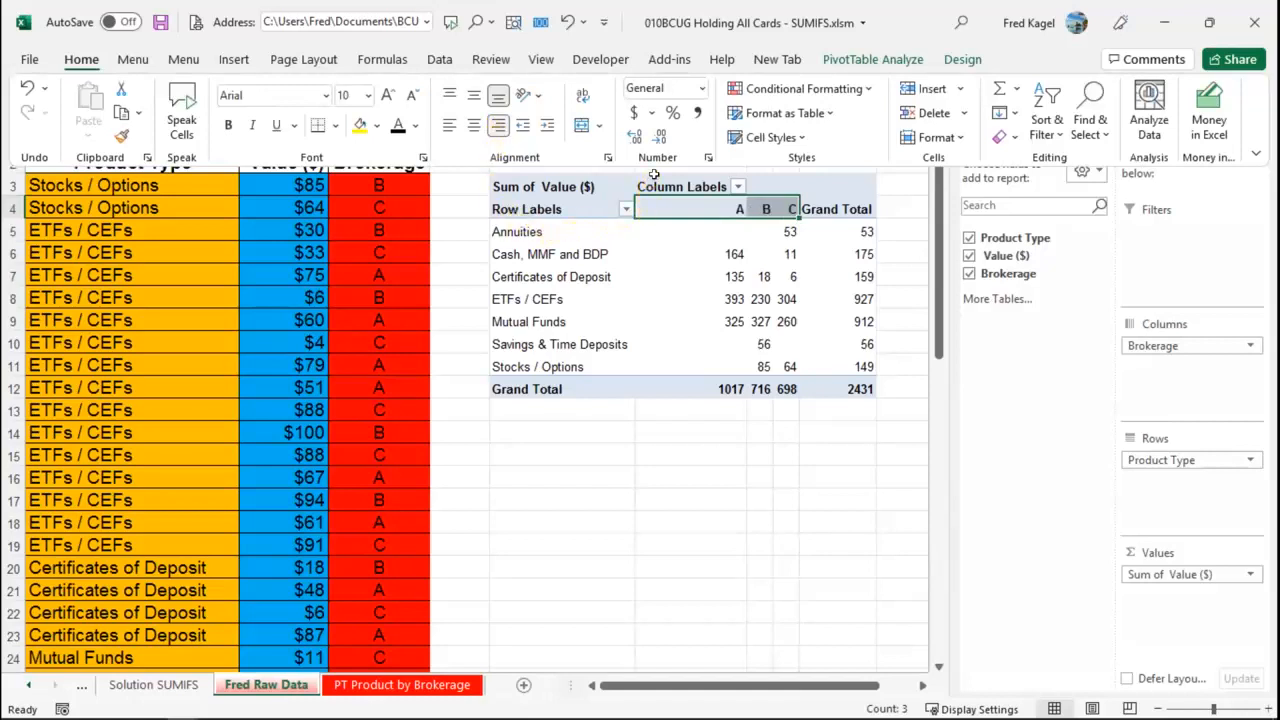
key("ctrl+F1")
Replace the PivotTable's Column Labels heading in F3 with "Brokderages".
left_click(684, 179)
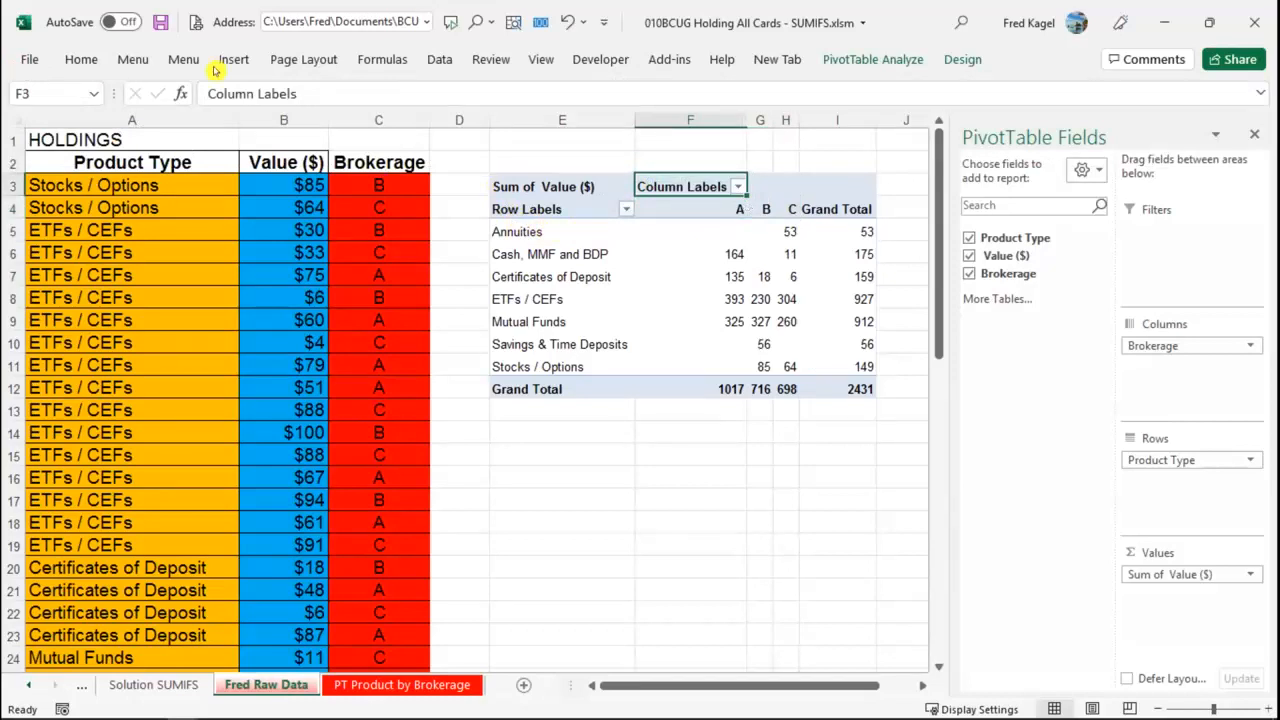
left_click_drag(296, 88, 176, 75)
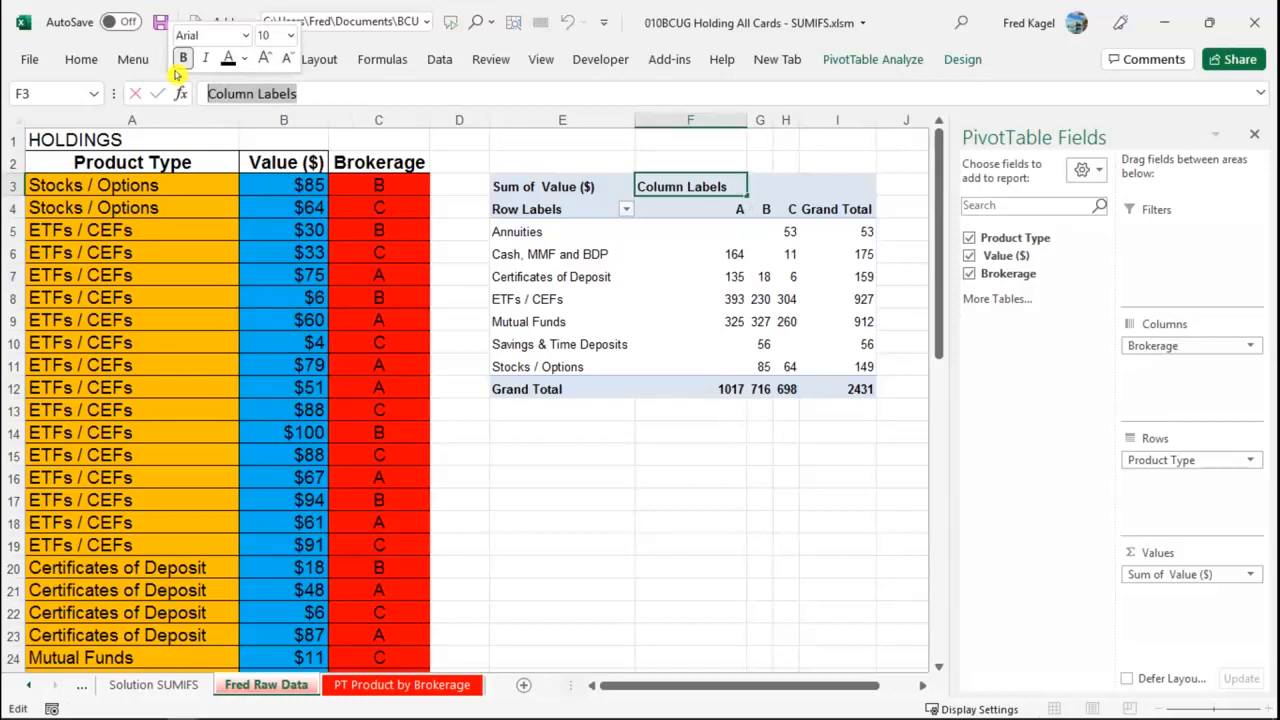
type("Brokderage")
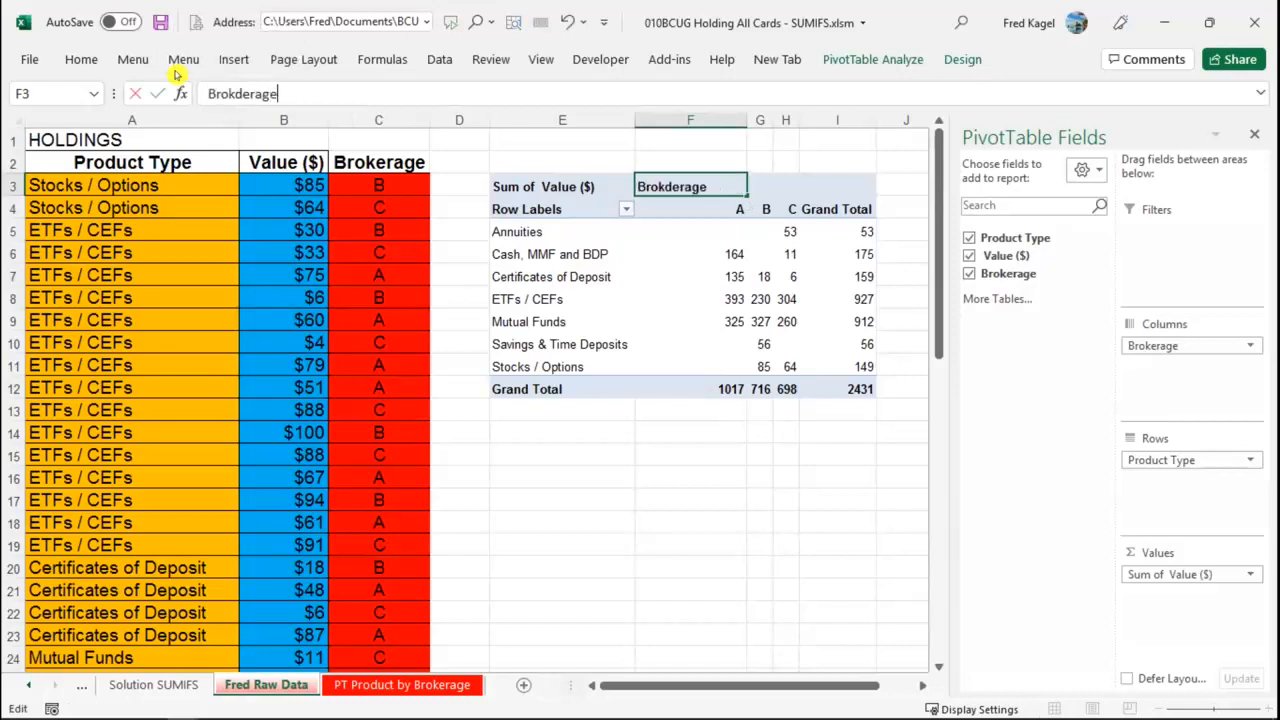
type("s")
key("Return")
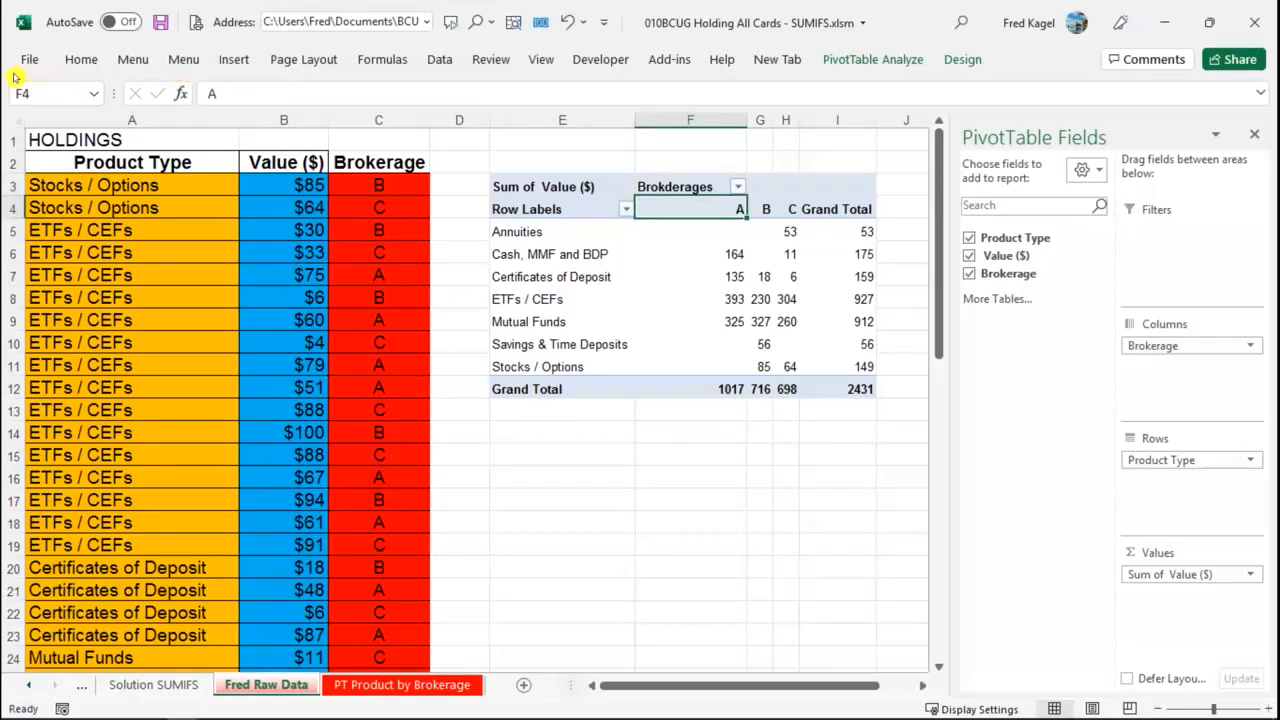
Replace the PivotTable's Row Labels heading in E4 with "Products".
left_click(500, 207)
left_click_drag(312, 87, 46, 32)
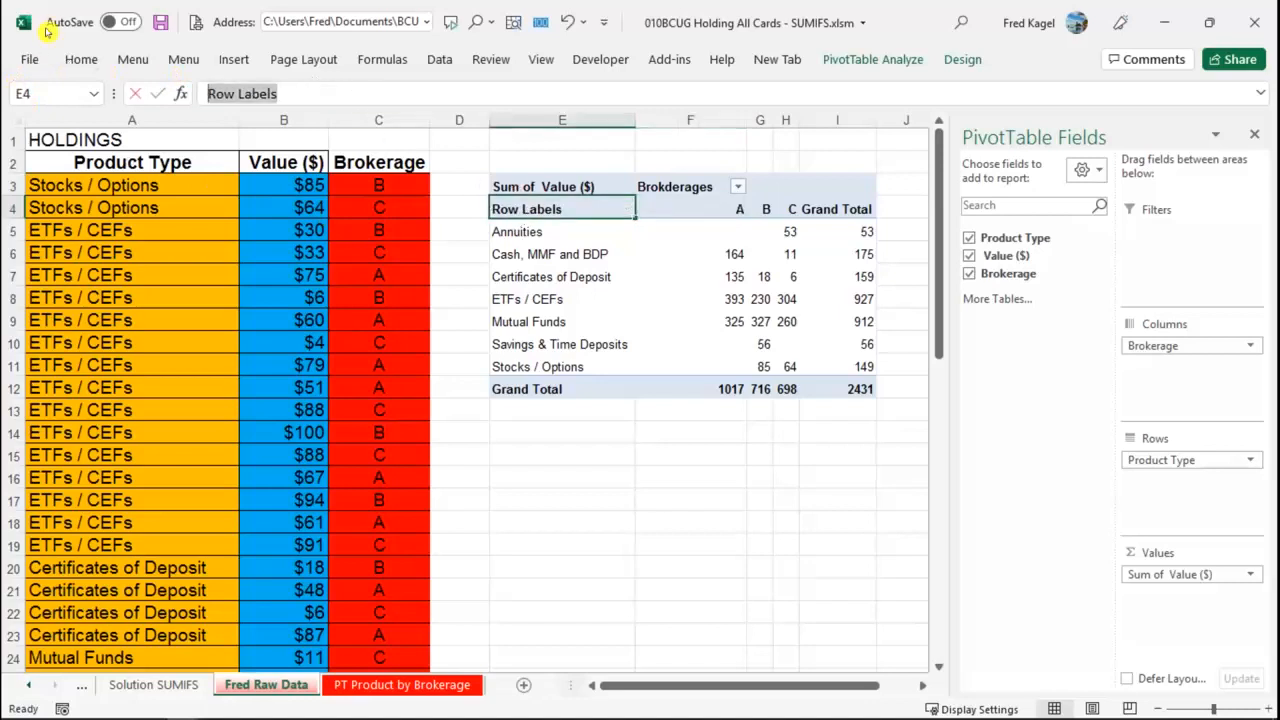
type("Pr")
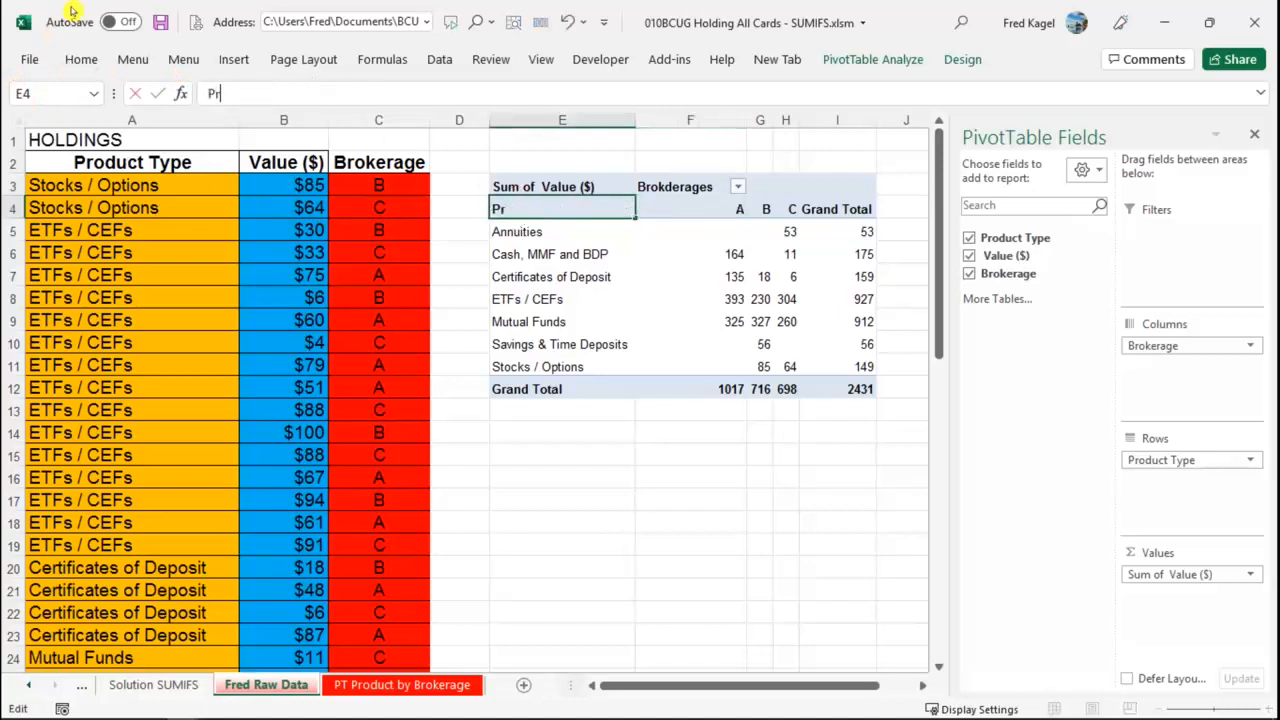
type("oducts")
key("Return")
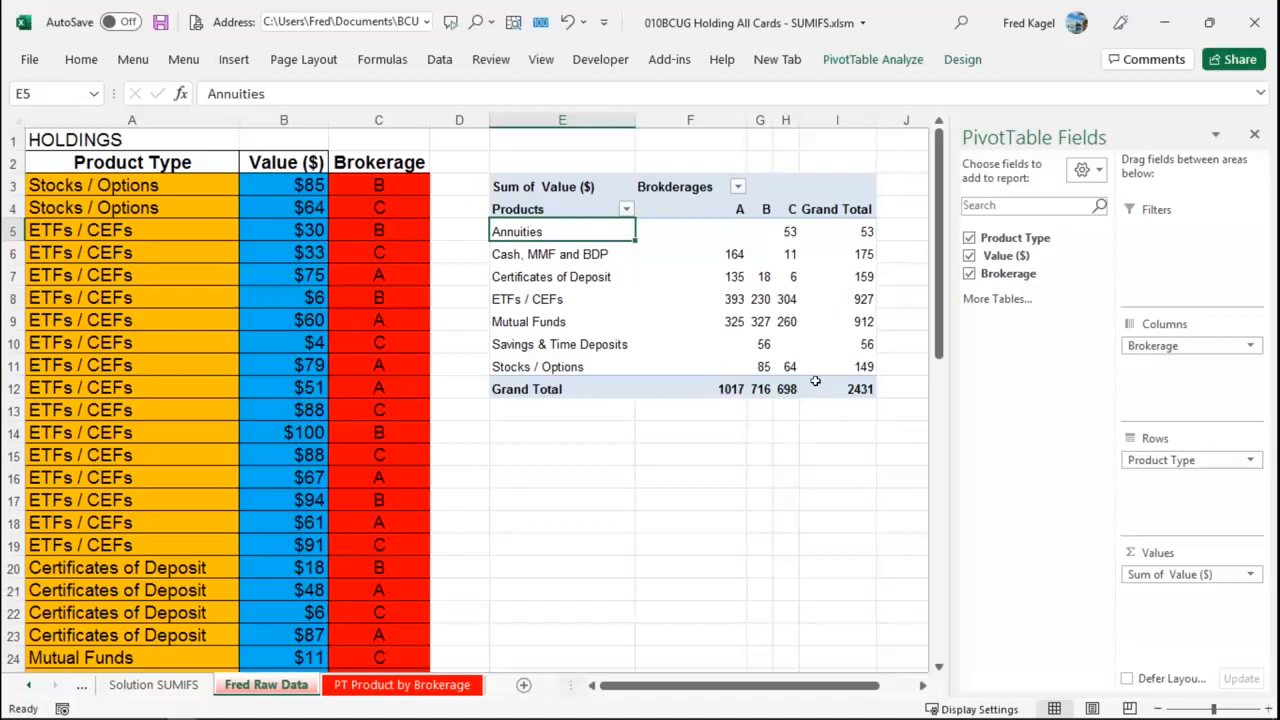
Select the holdings list's header cells A2:C2 to review the source fields beside the PivotTable.
mouse_move(825, 388)
left_click(75, 187)
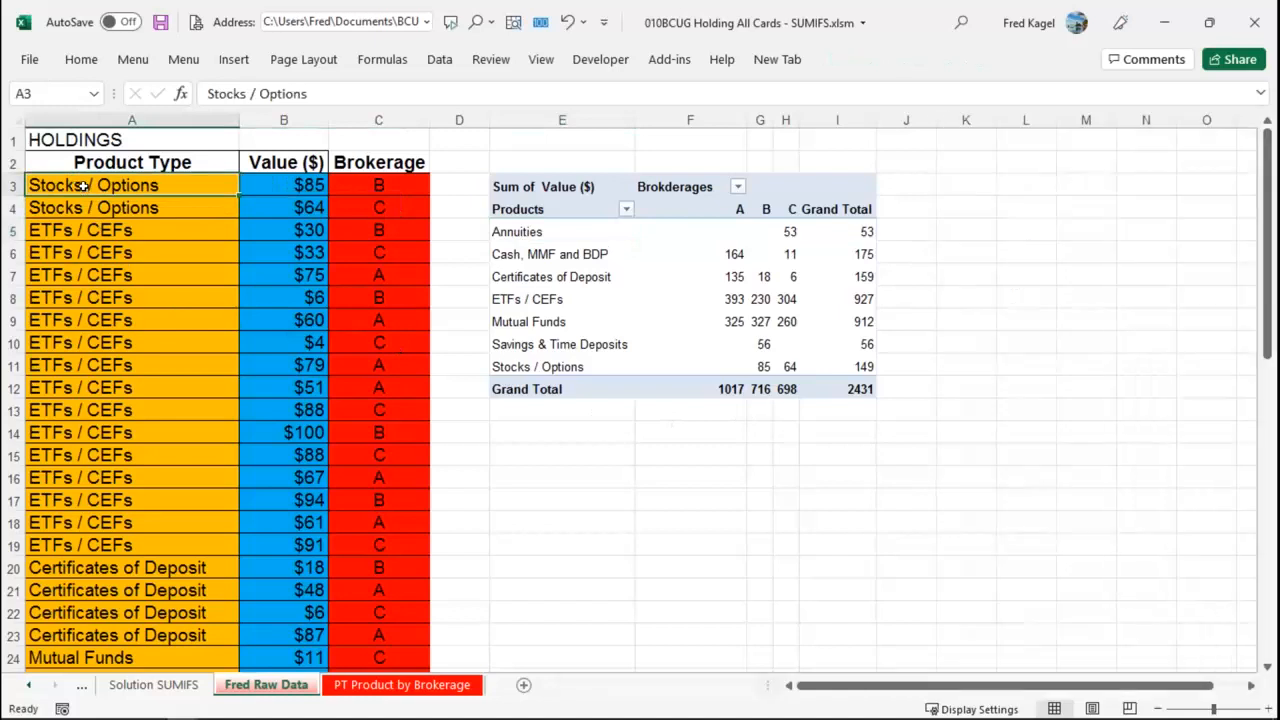
right_click(88, 190)
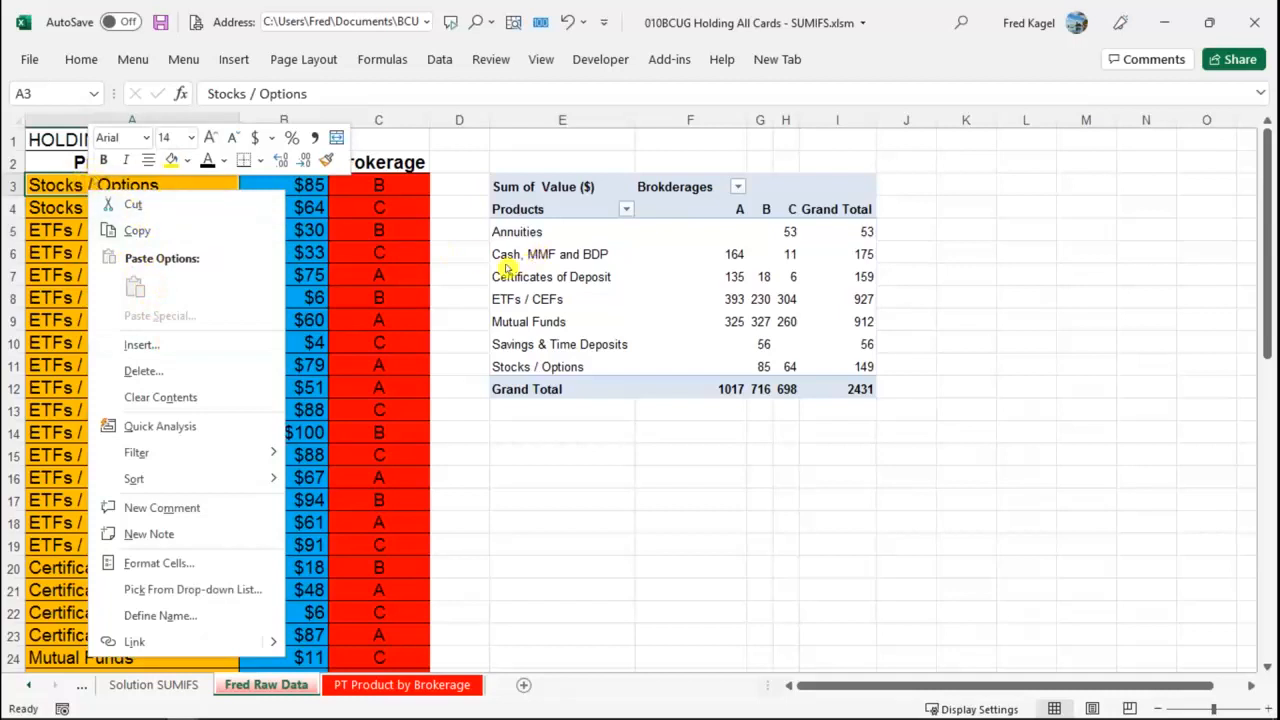
key("Escape")
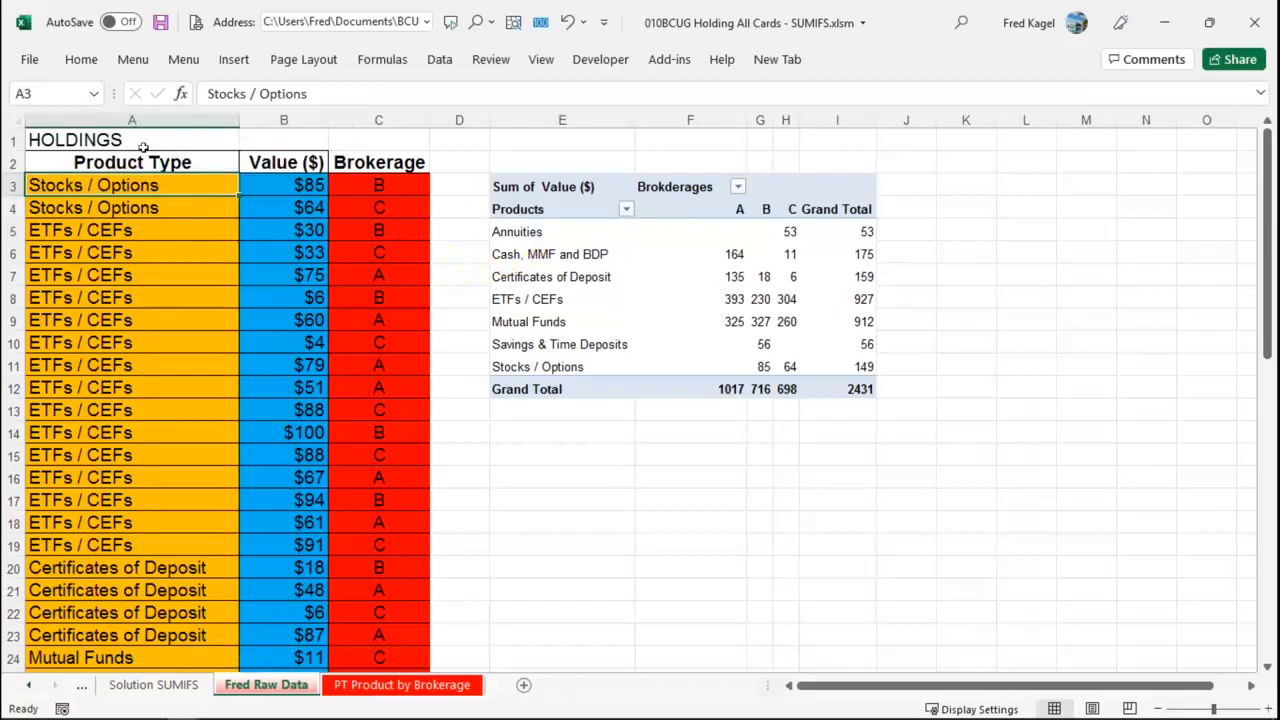
left_click_drag(148, 161, 346, 154)
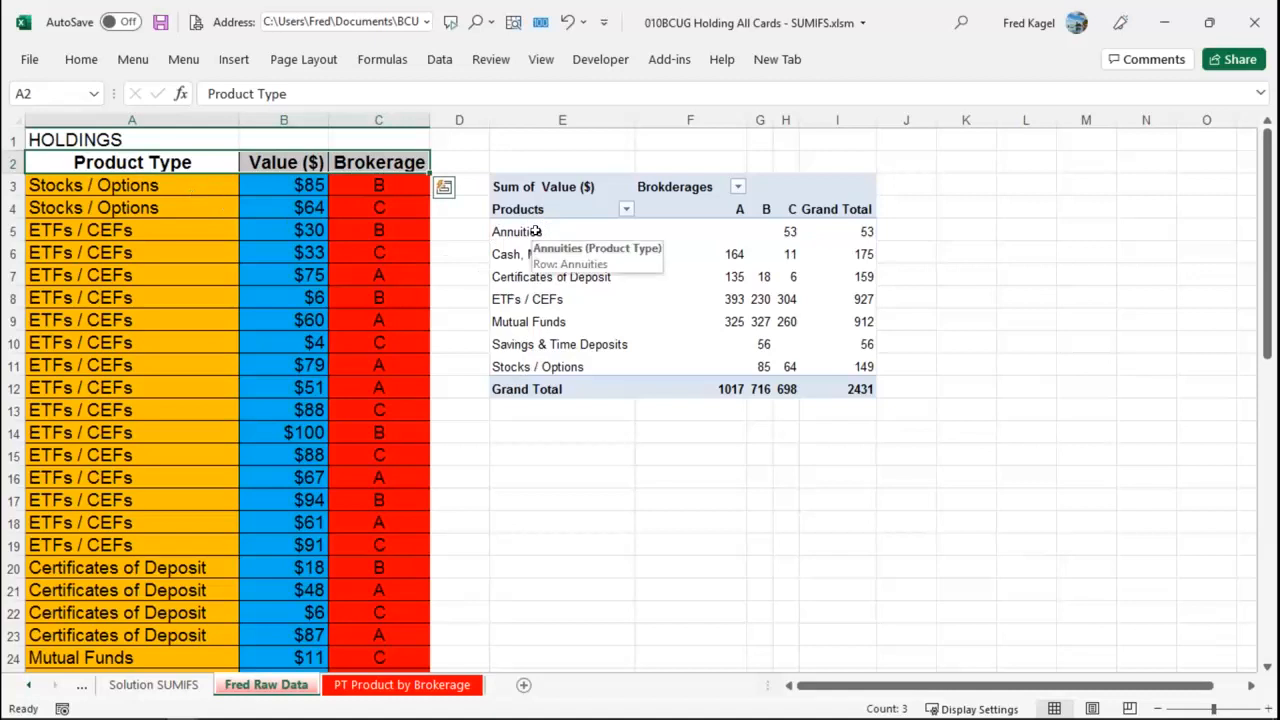
left_click(625, 210)
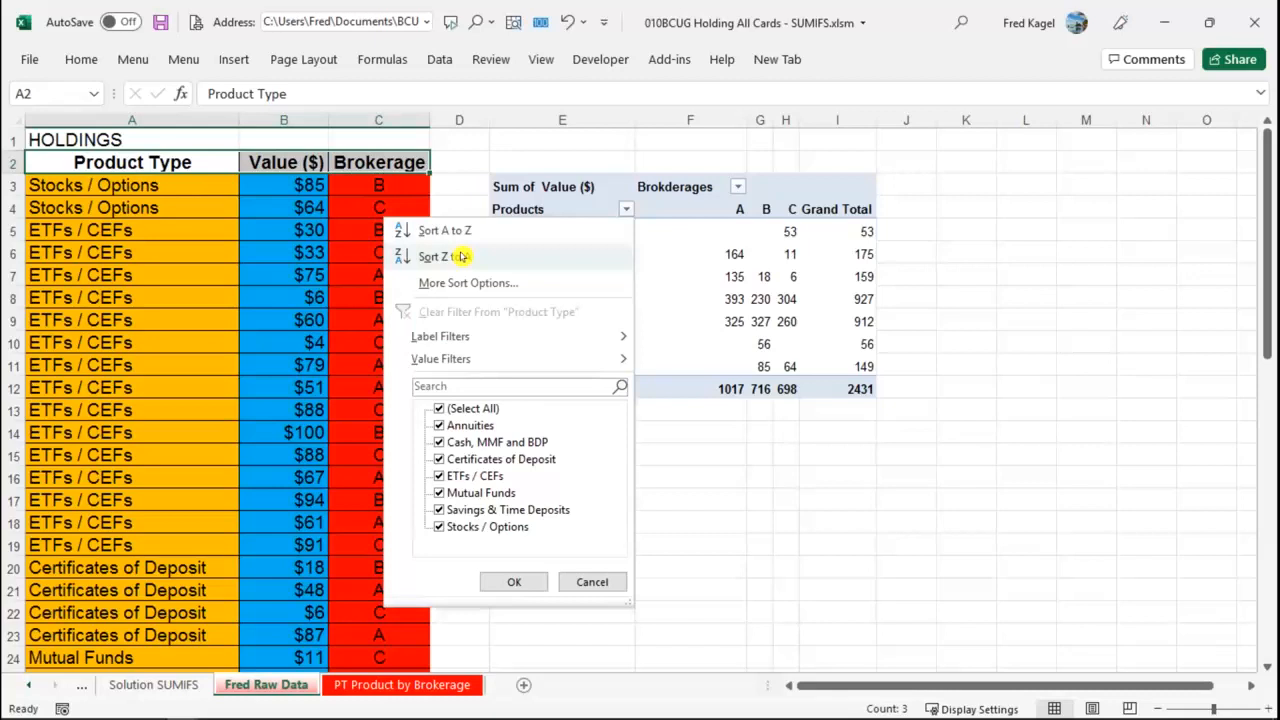
left_click(298, 275)
left_click(190, 180)
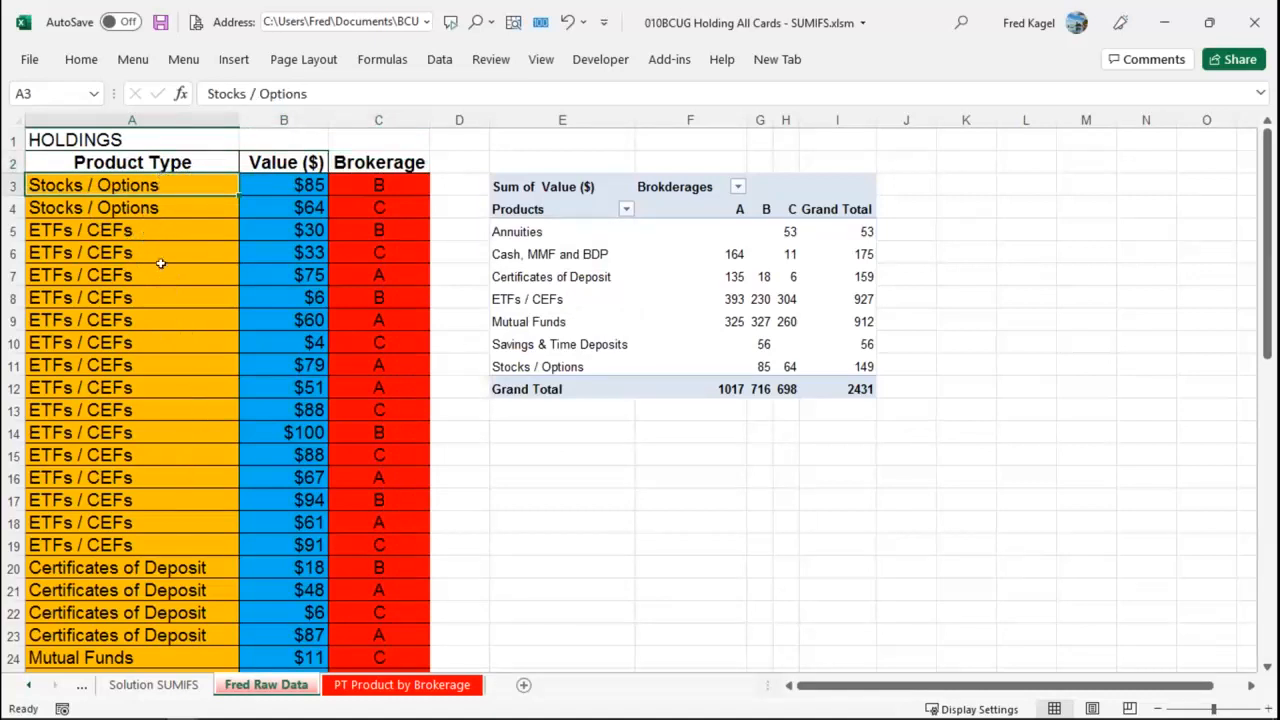
left_click_drag(150, 172, 143, 161)
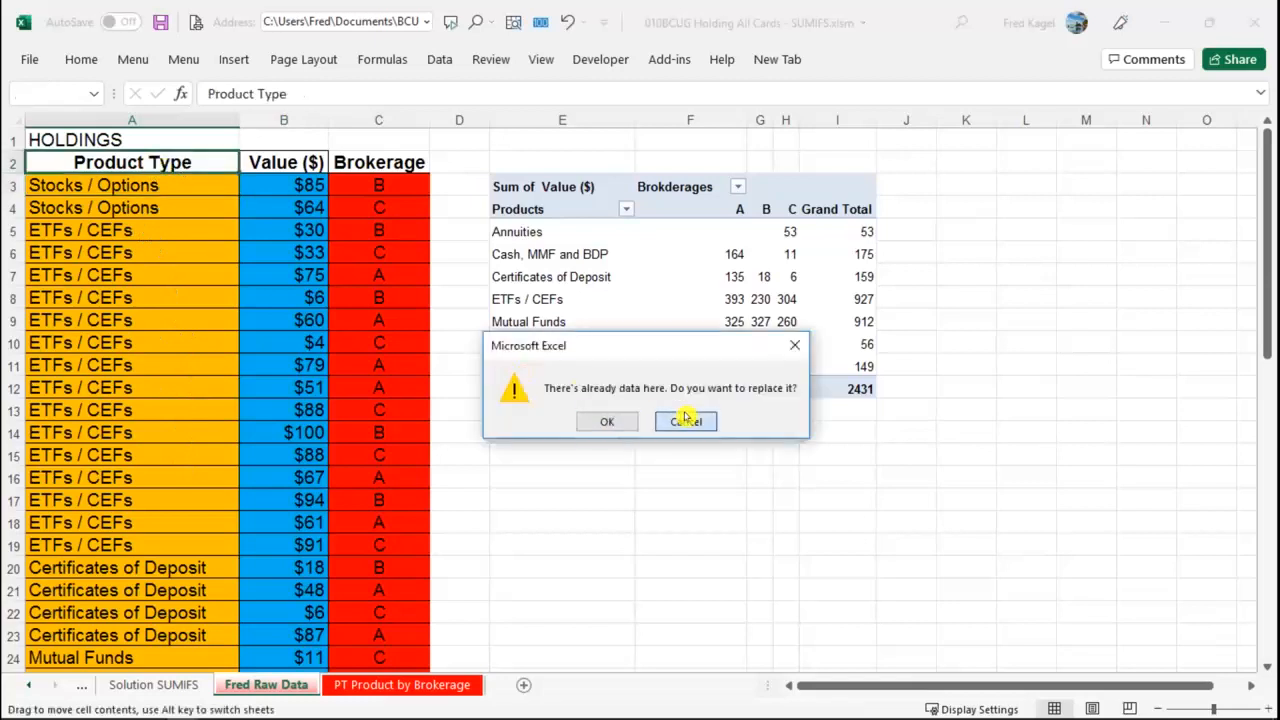
left_click(686, 420)
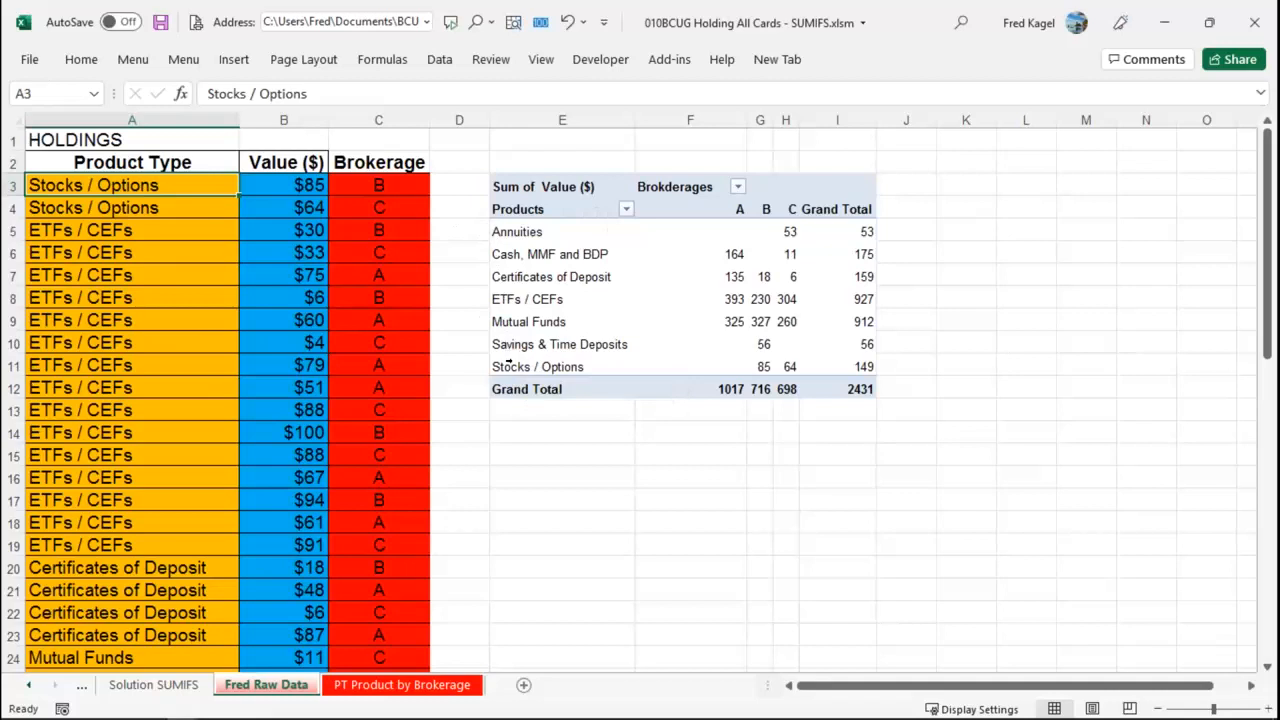
Select the PivotTable's product rows E5:I11 and check which sort commands are offered for them.
left_click(510, 228)
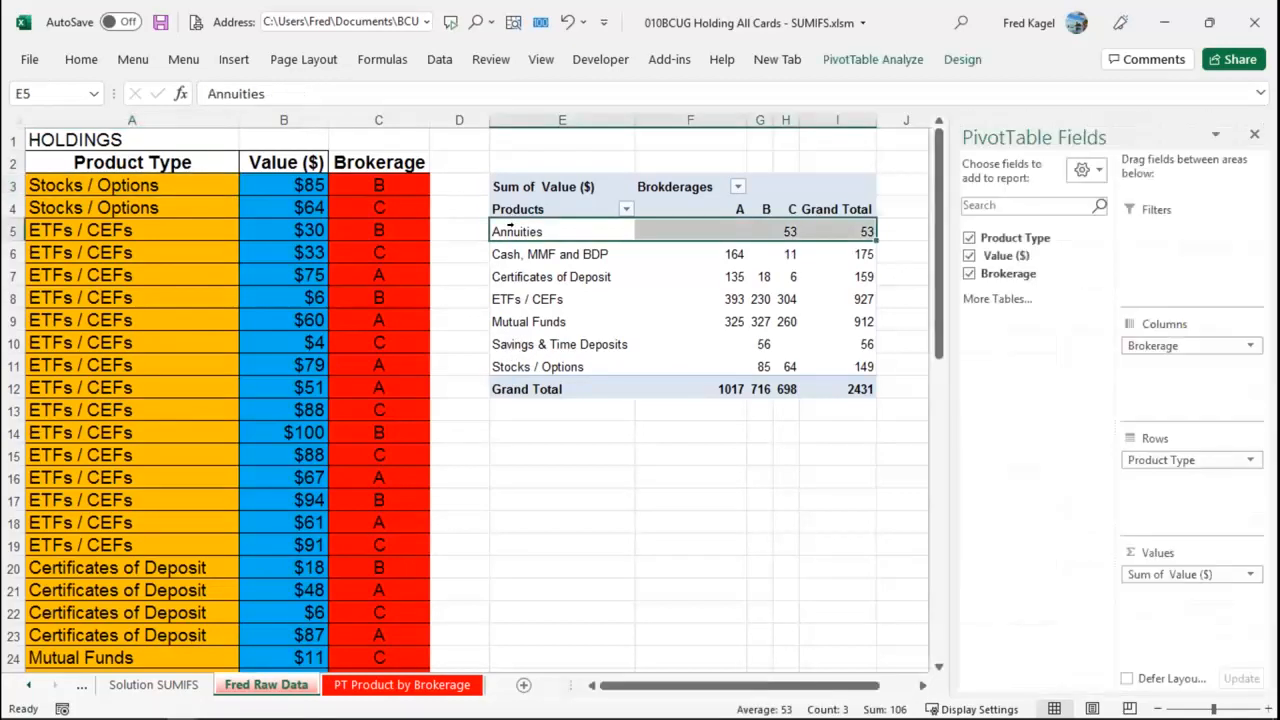
left_click_drag(510, 229, 519, 366)
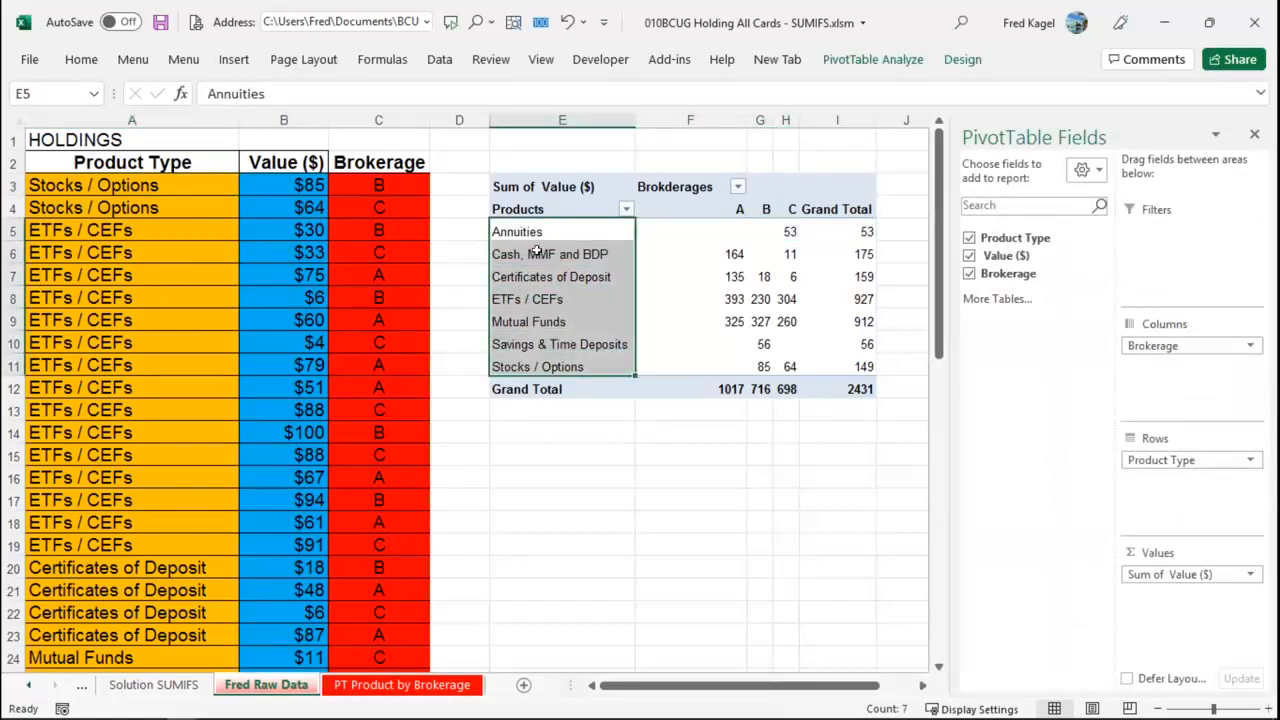
left_click_drag(497, 231, 700, 366)
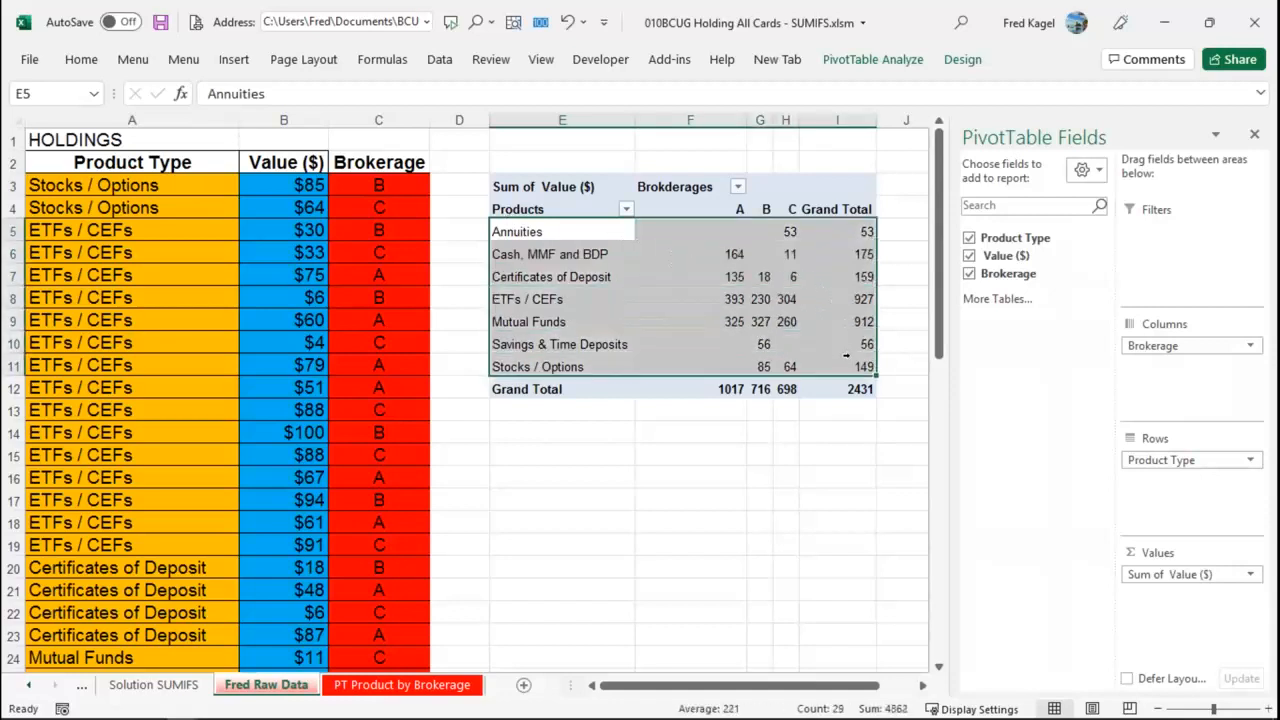
right_click(546, 230)
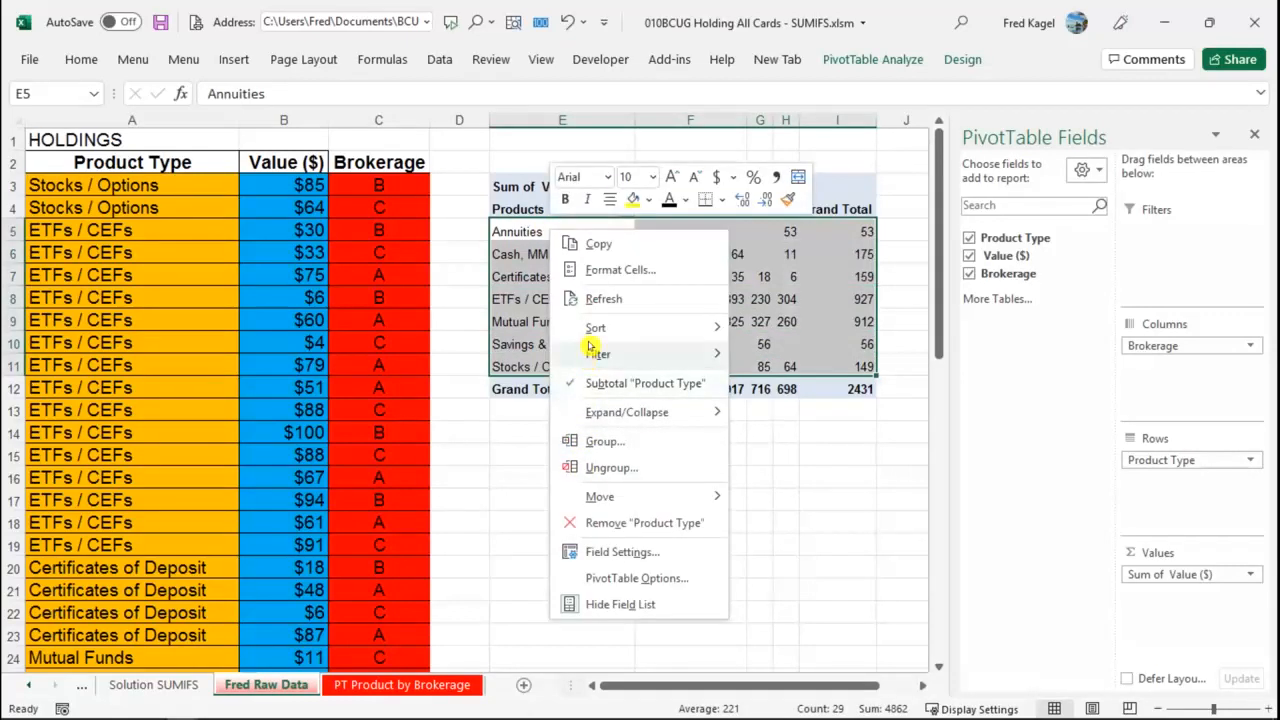
mouse_move(693, 331)
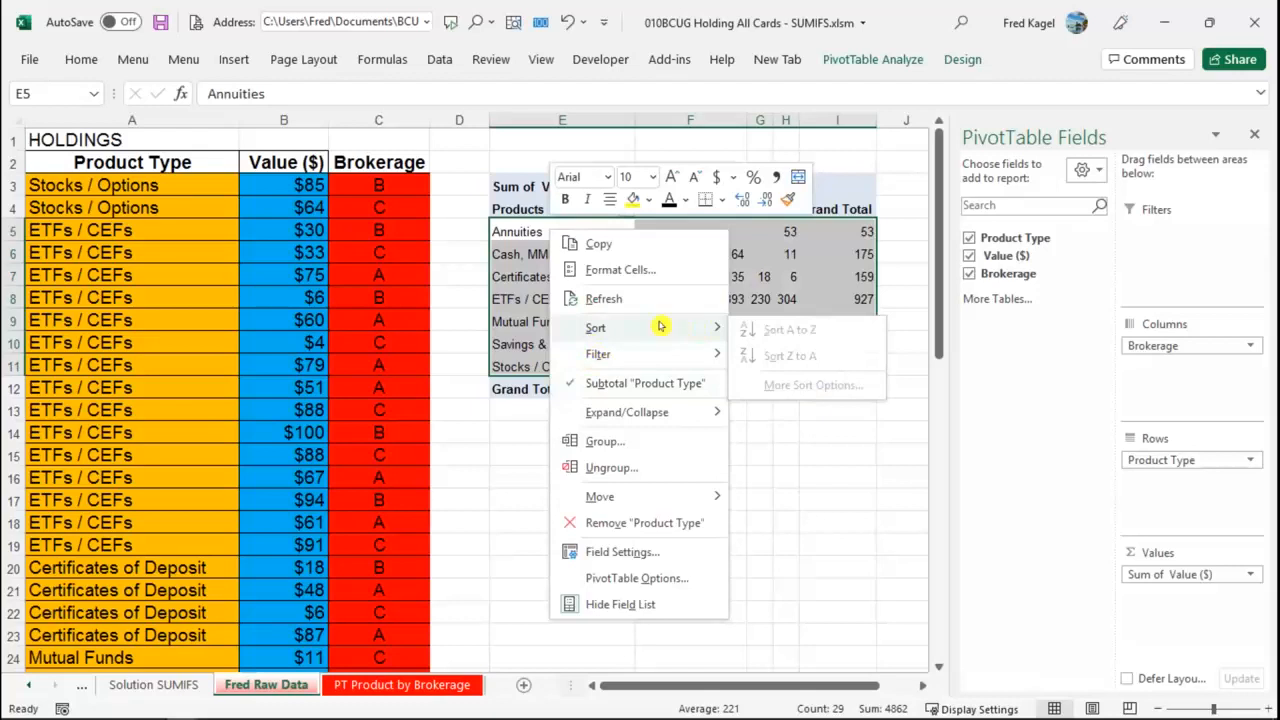
Select the PivotTable range E4:I12 and look for a sort command that applies to it.
left_click_drag(517, 209, 834, 388)
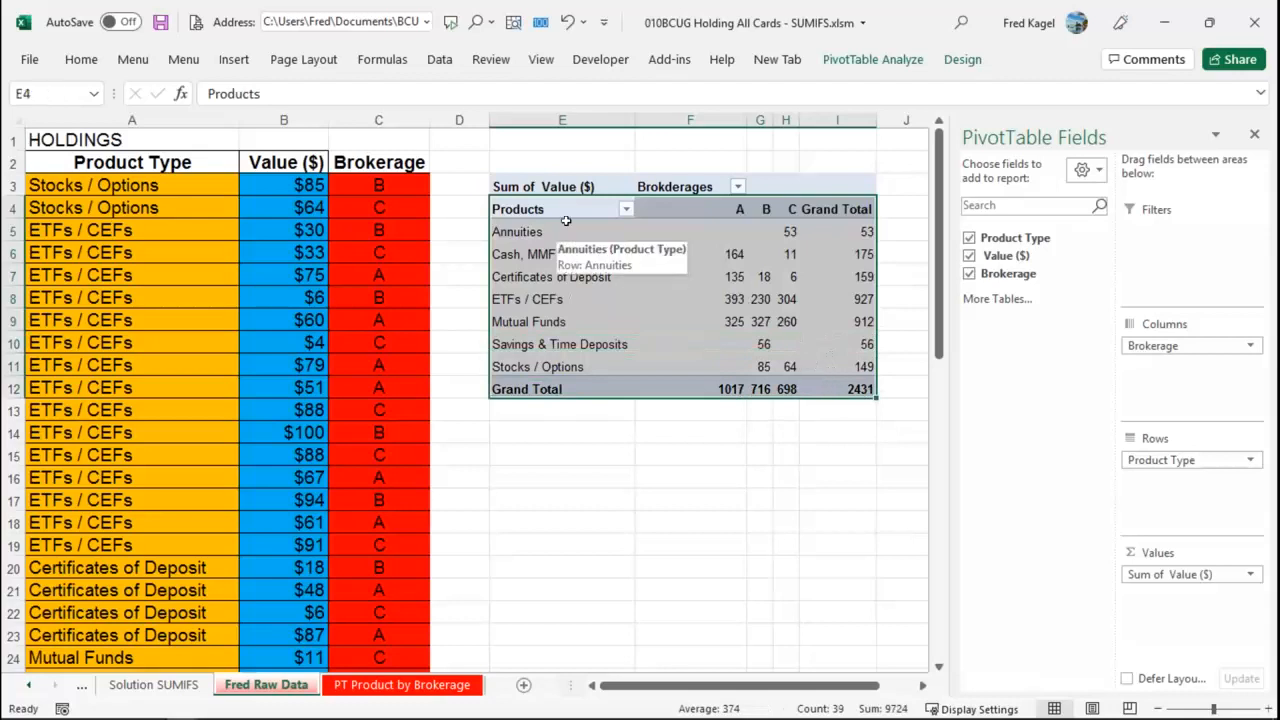
right_click(566, 222)
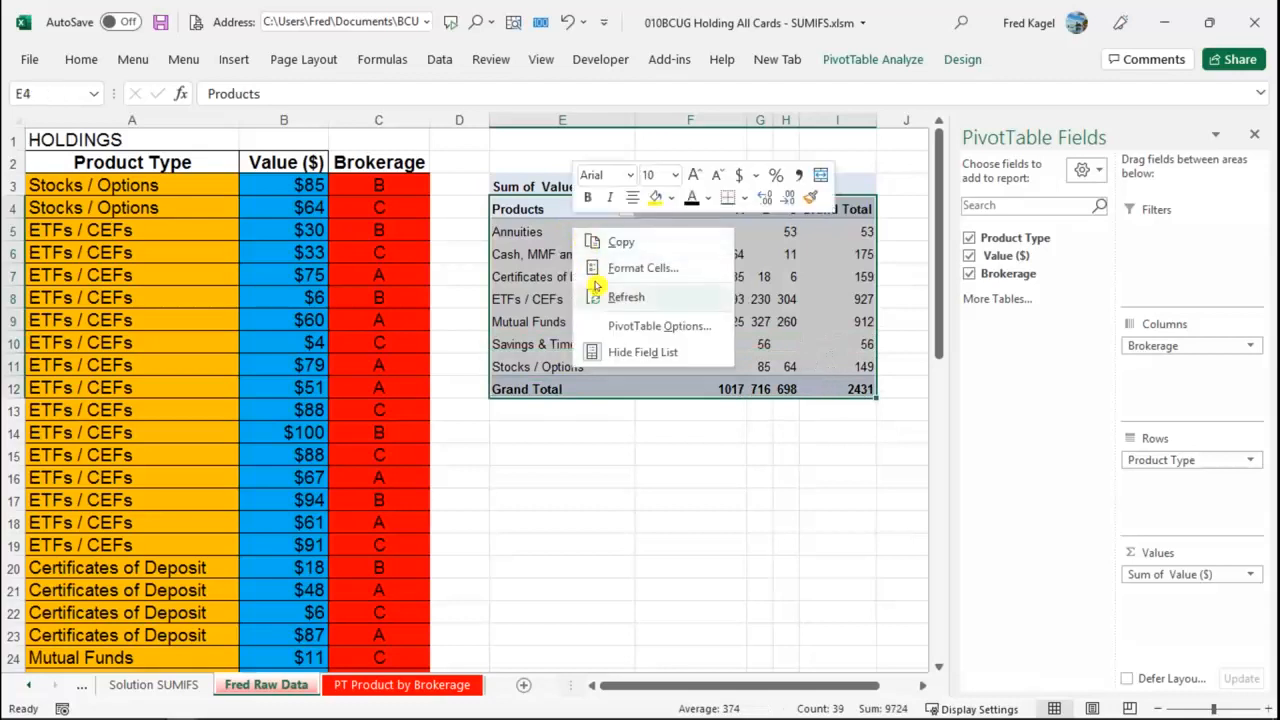
right_click(551, 200)
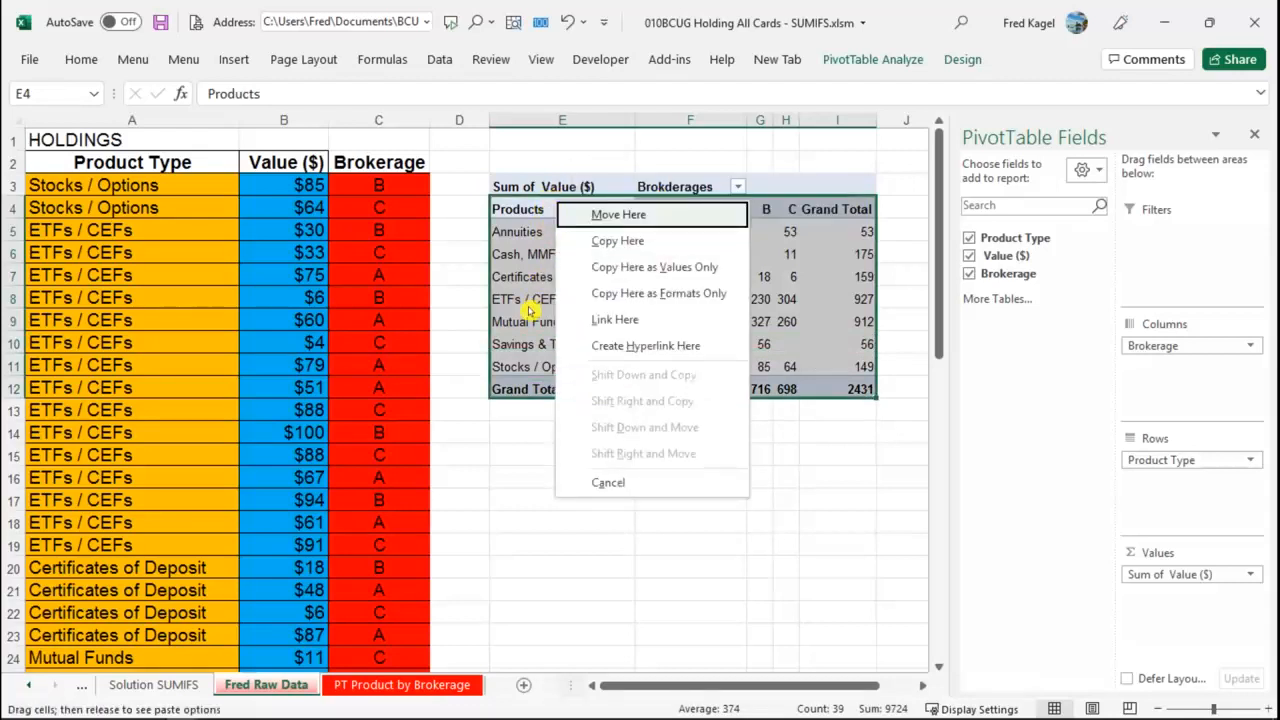
left_click(80, 59)
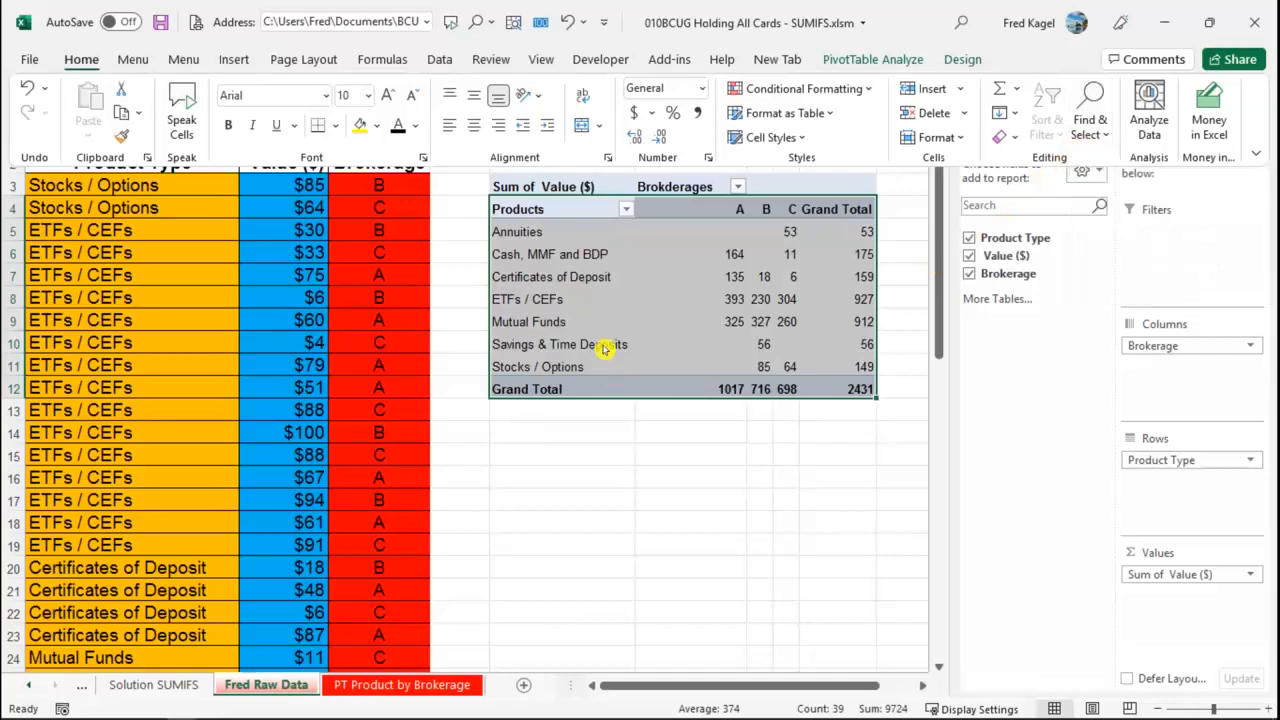
Review the Products heading's sort options and its additional AutoSort settings, then close both without applying changes.
left_click(548, 231)
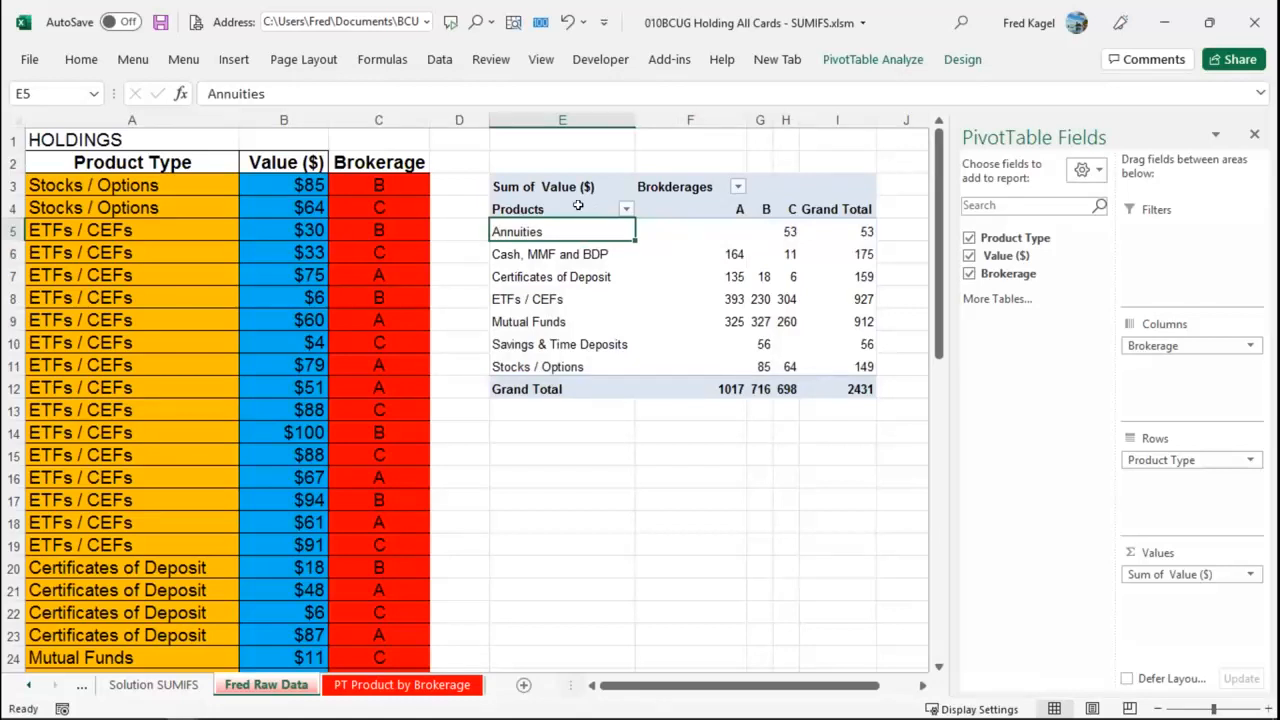
left_click(578, 205)
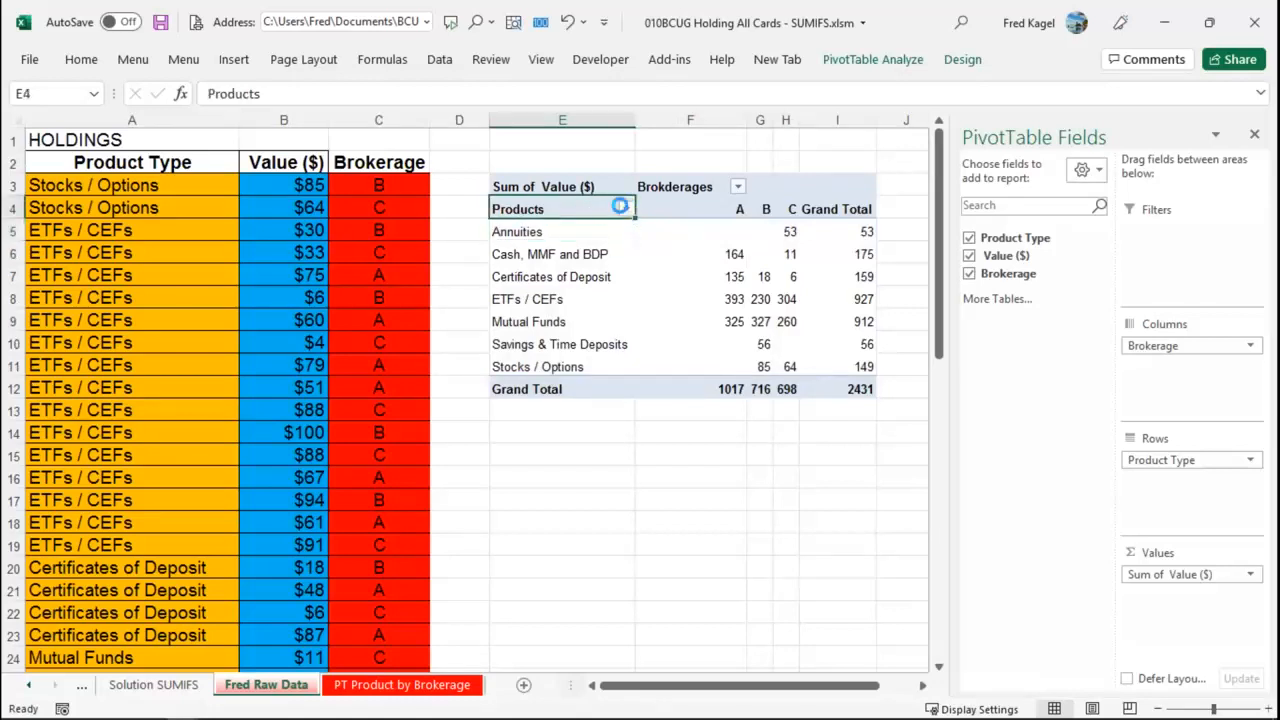
left_click(625, 209)
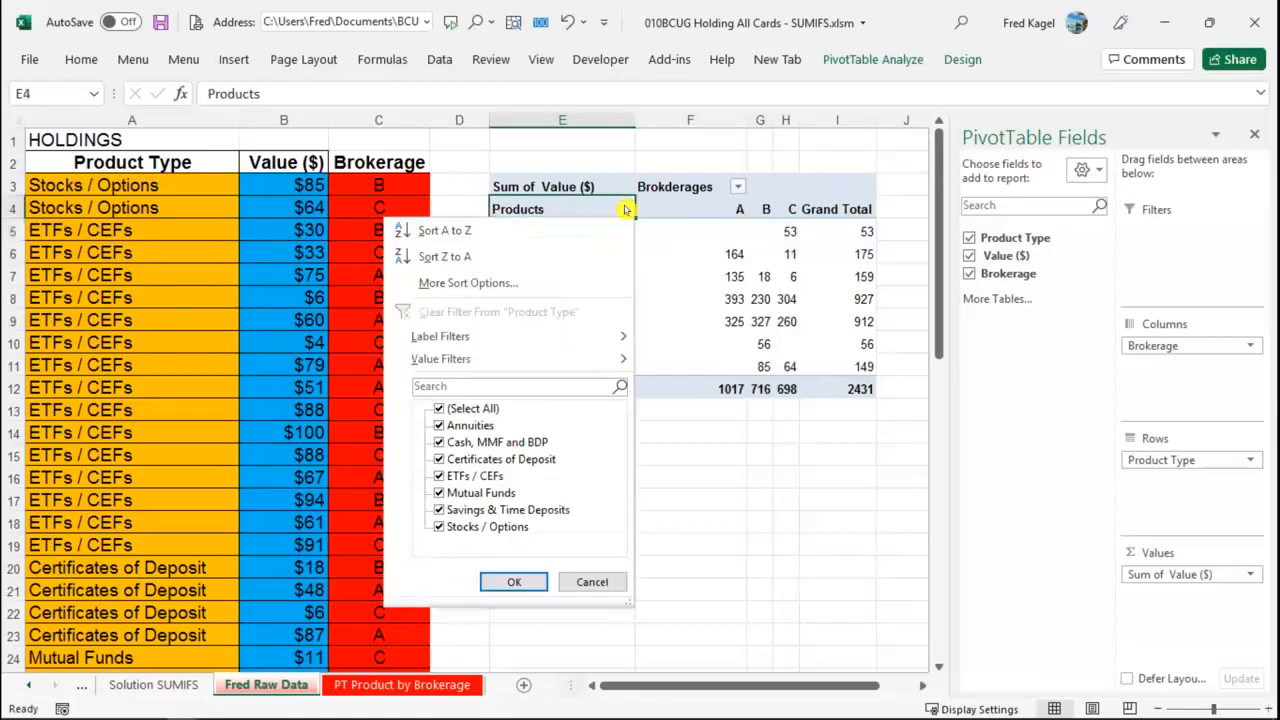
left_click(513, 283)
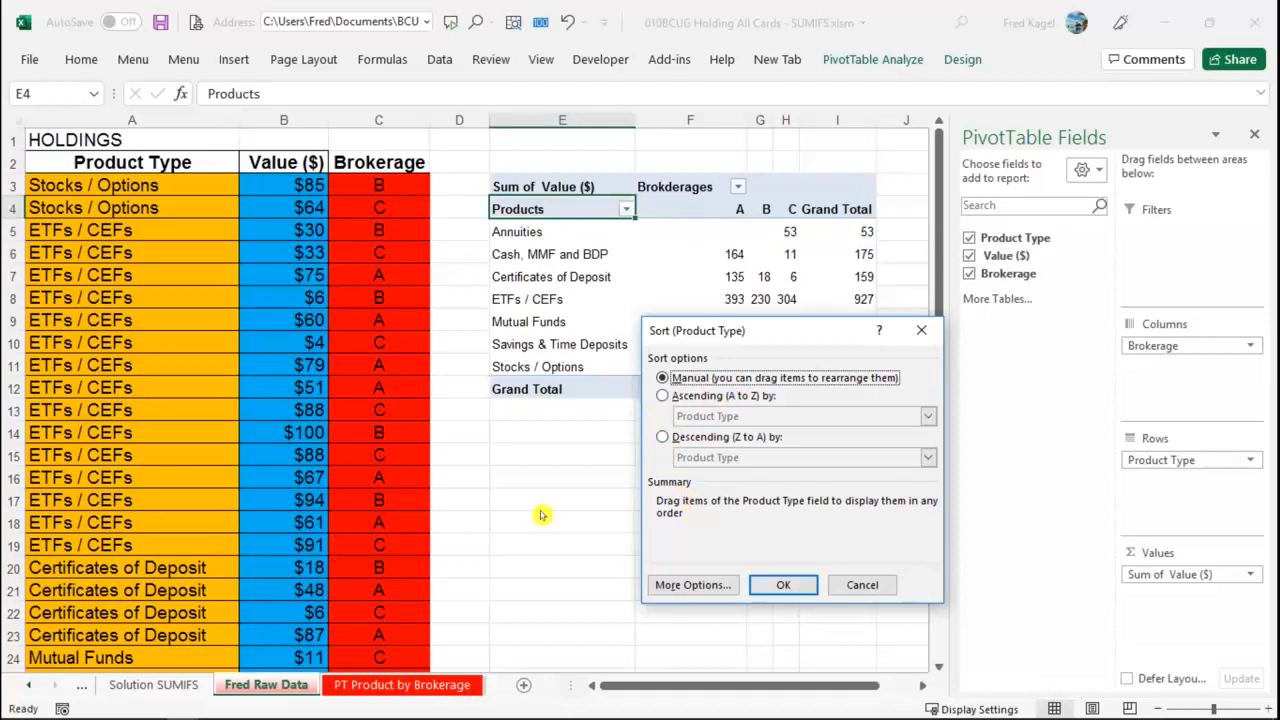
left_click_drag(785, 329, 769, 262)
left_click(660, 515)
left_click(660, 515)
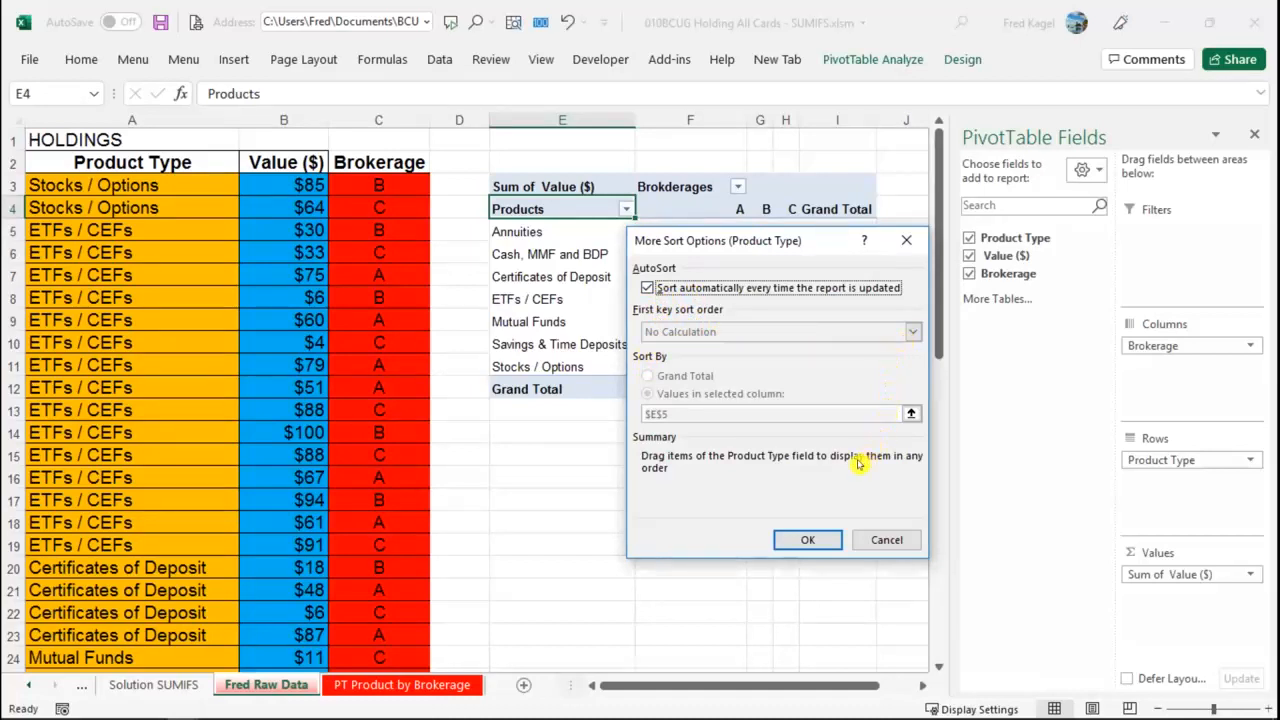
left_click(864, 530)
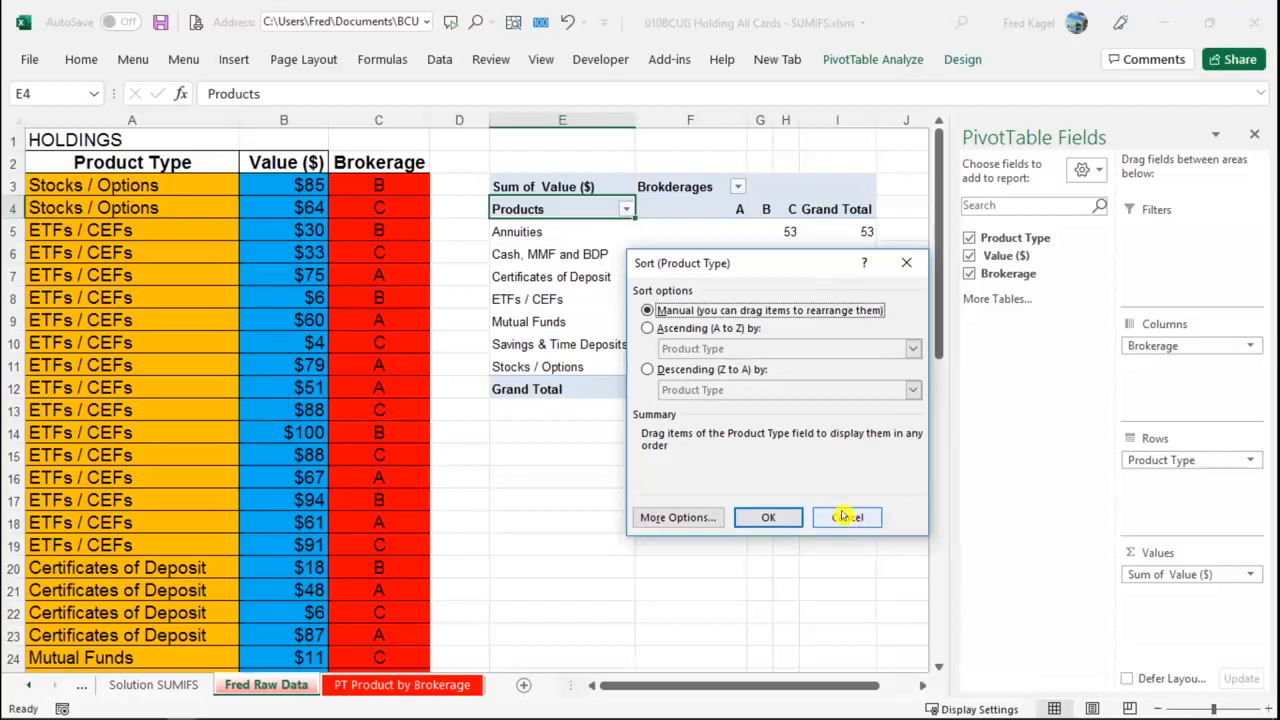
left_click(830, 519)
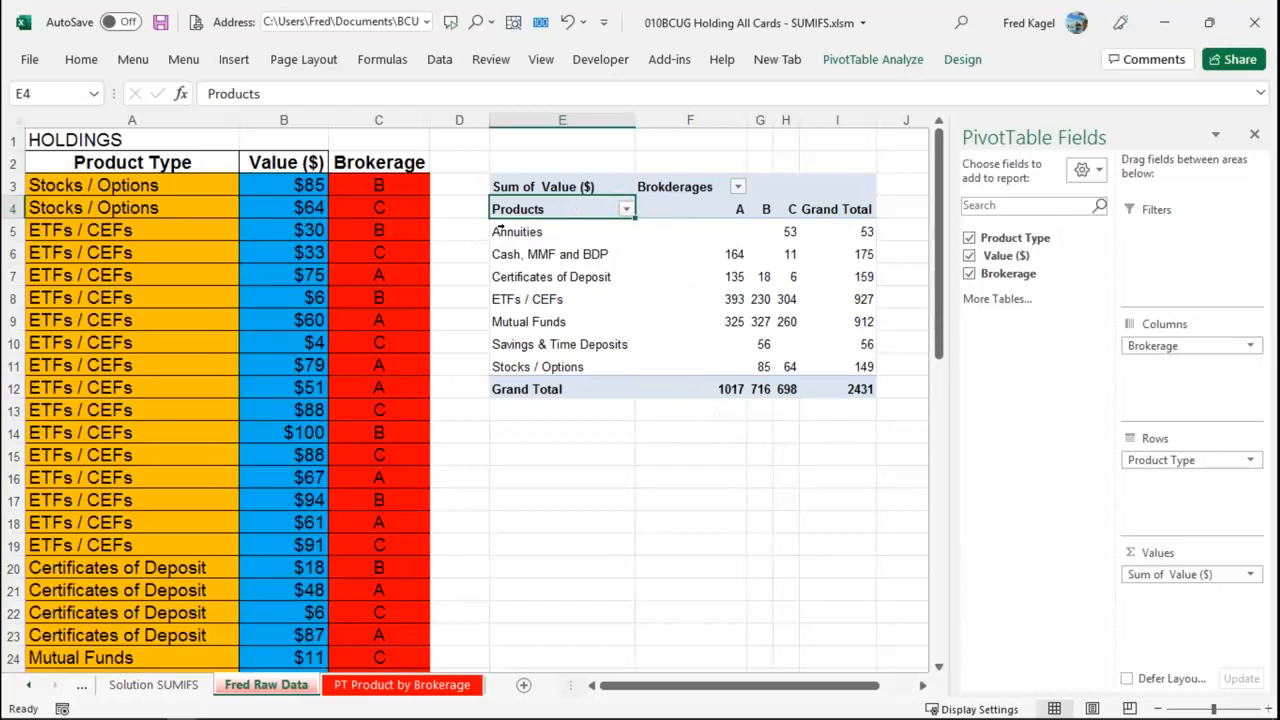
Examine the PivotTable options for data, display, layout and format, and totals and filters to find the sorting setting.
left_click(497, 228)
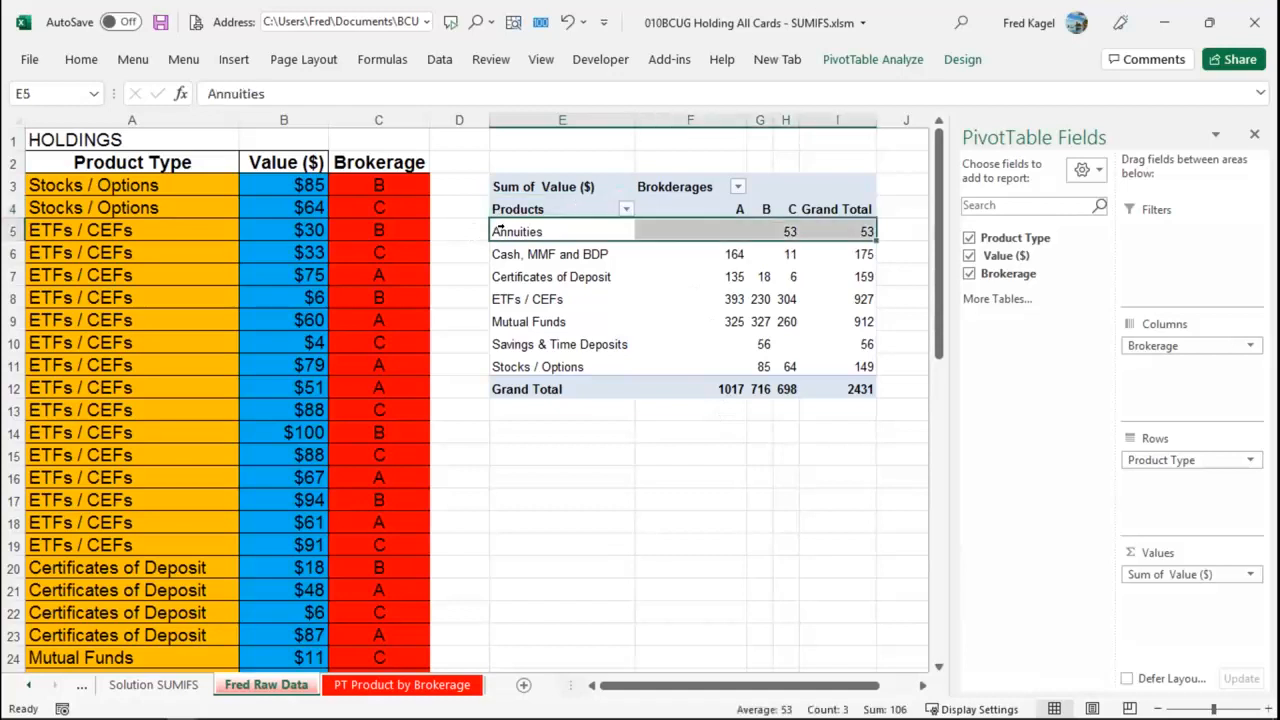
right_click(499, 229)
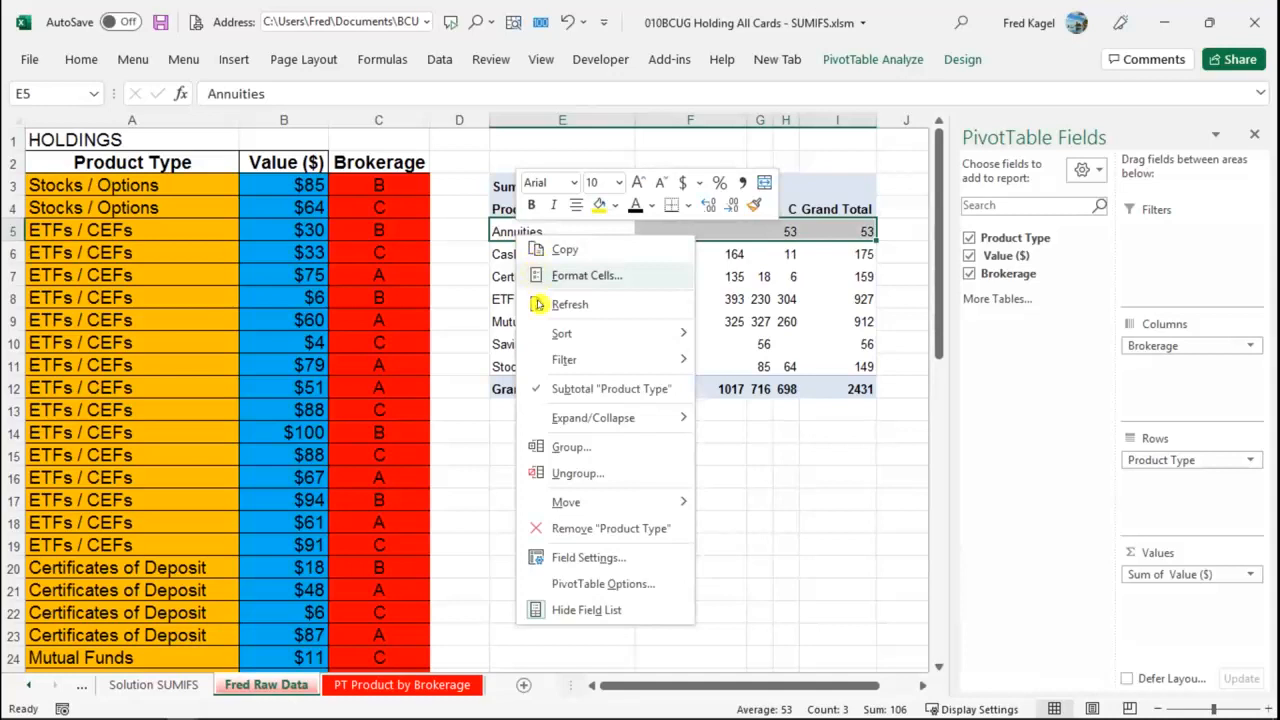
left_click(572, 588)
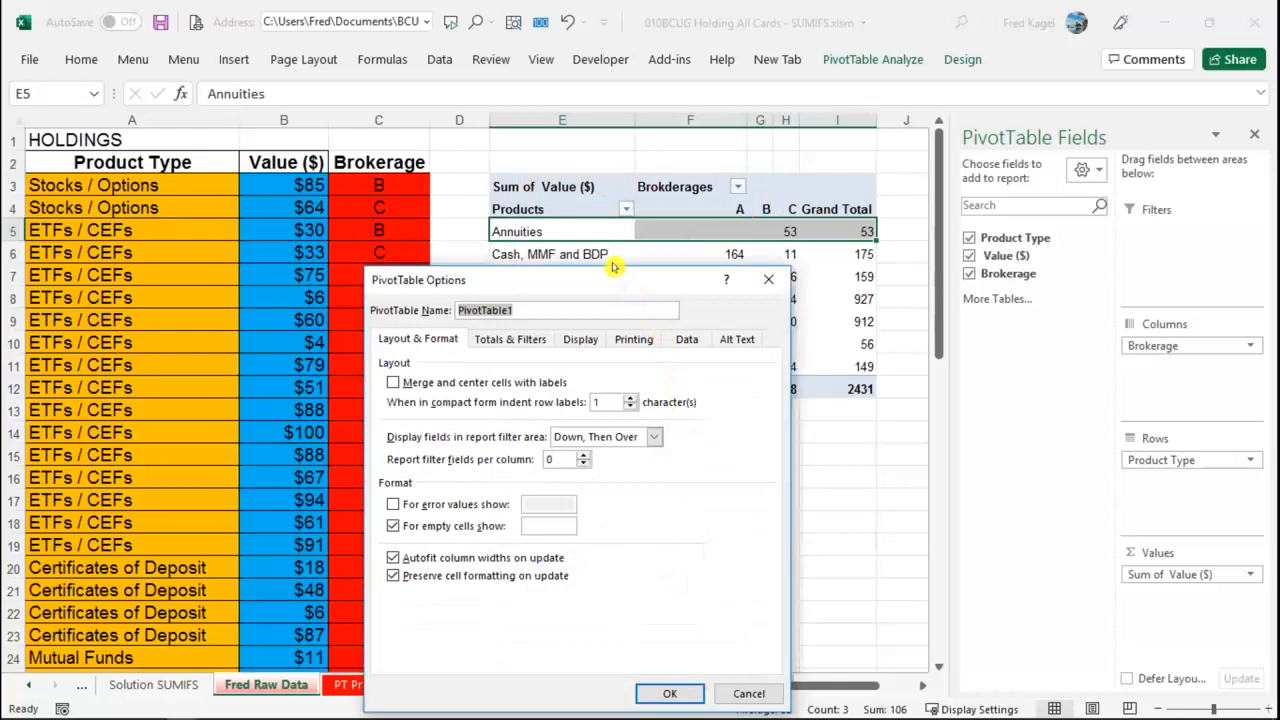
left_click_drag(598, 275, 634, 80)
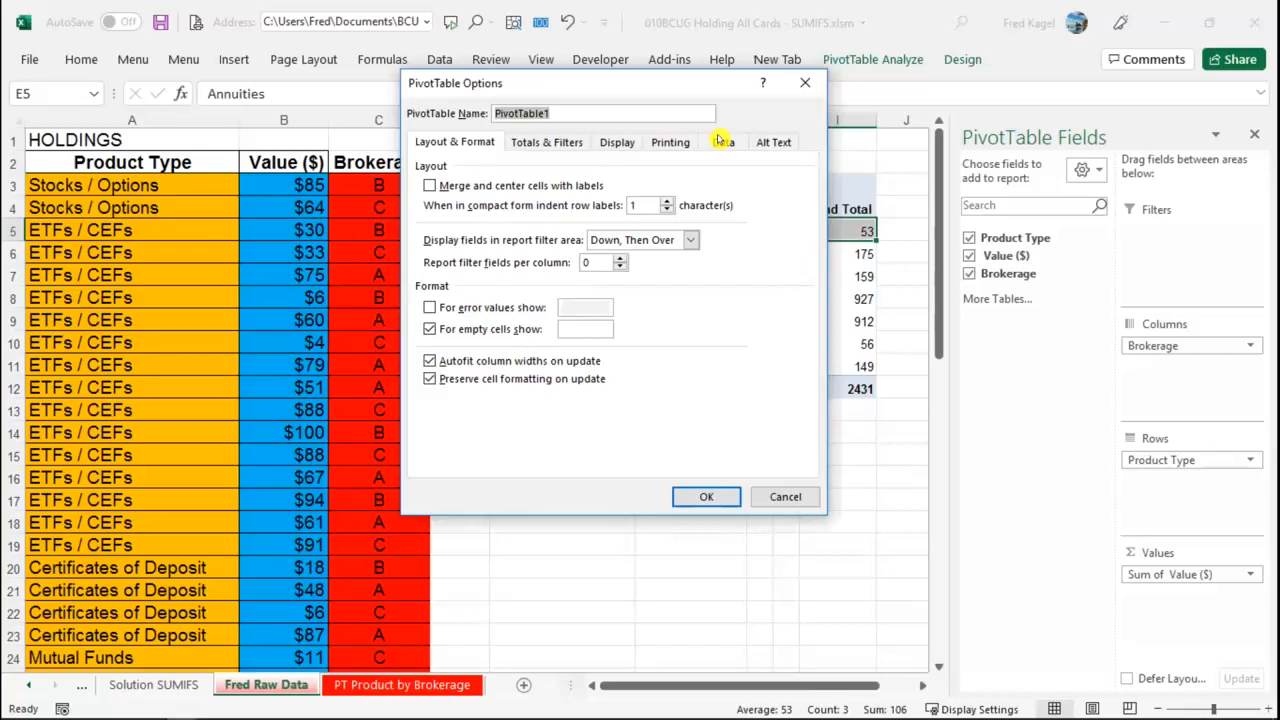
left_click(722, 142)
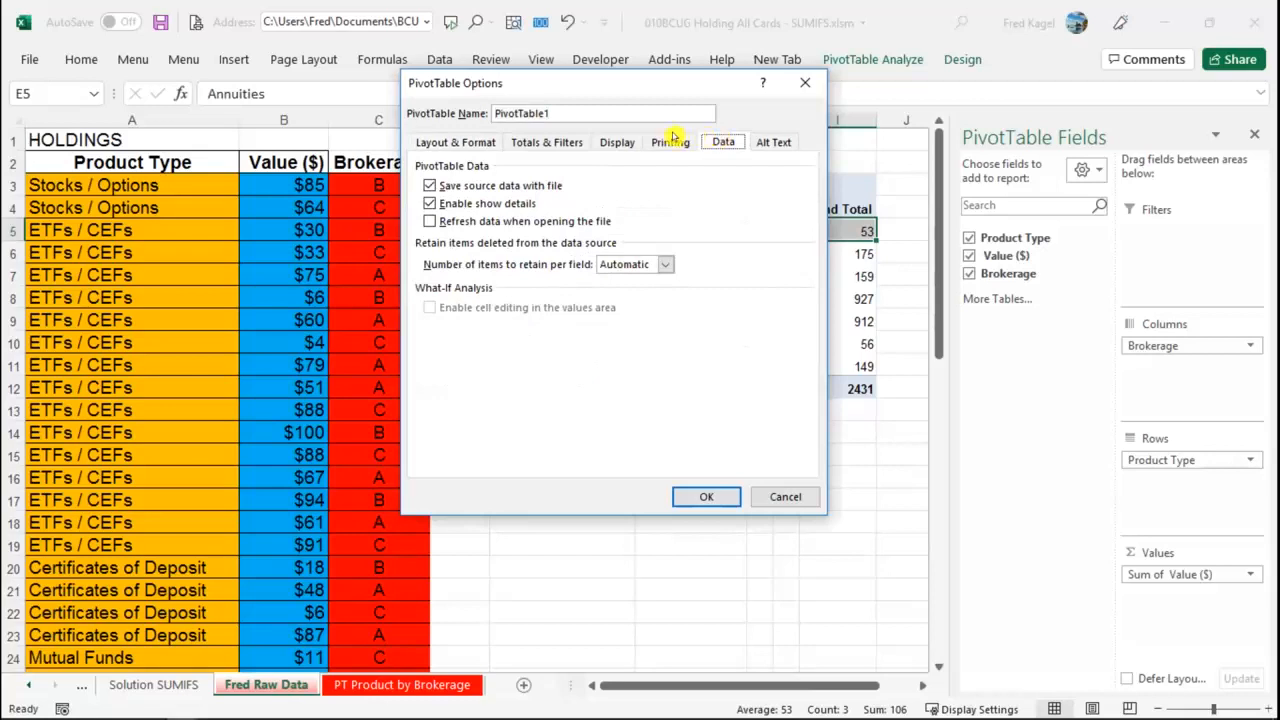
left_click(600, 140)
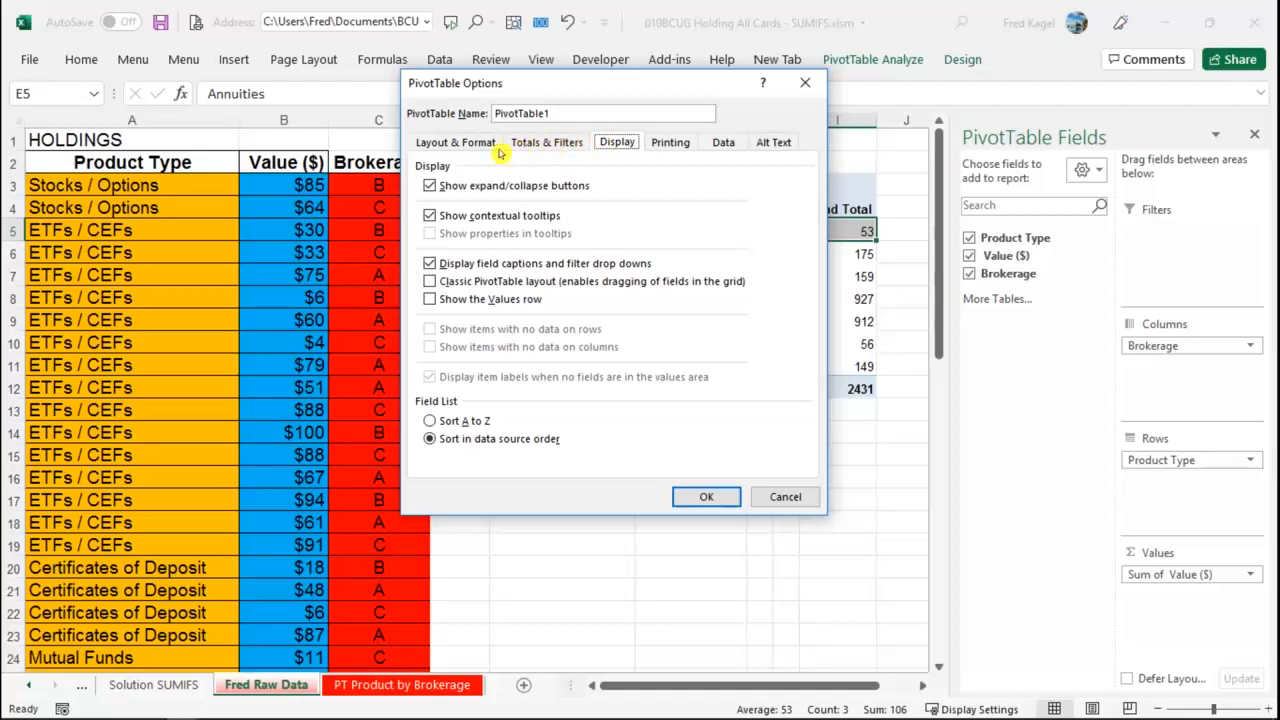
left_click(466, 137)
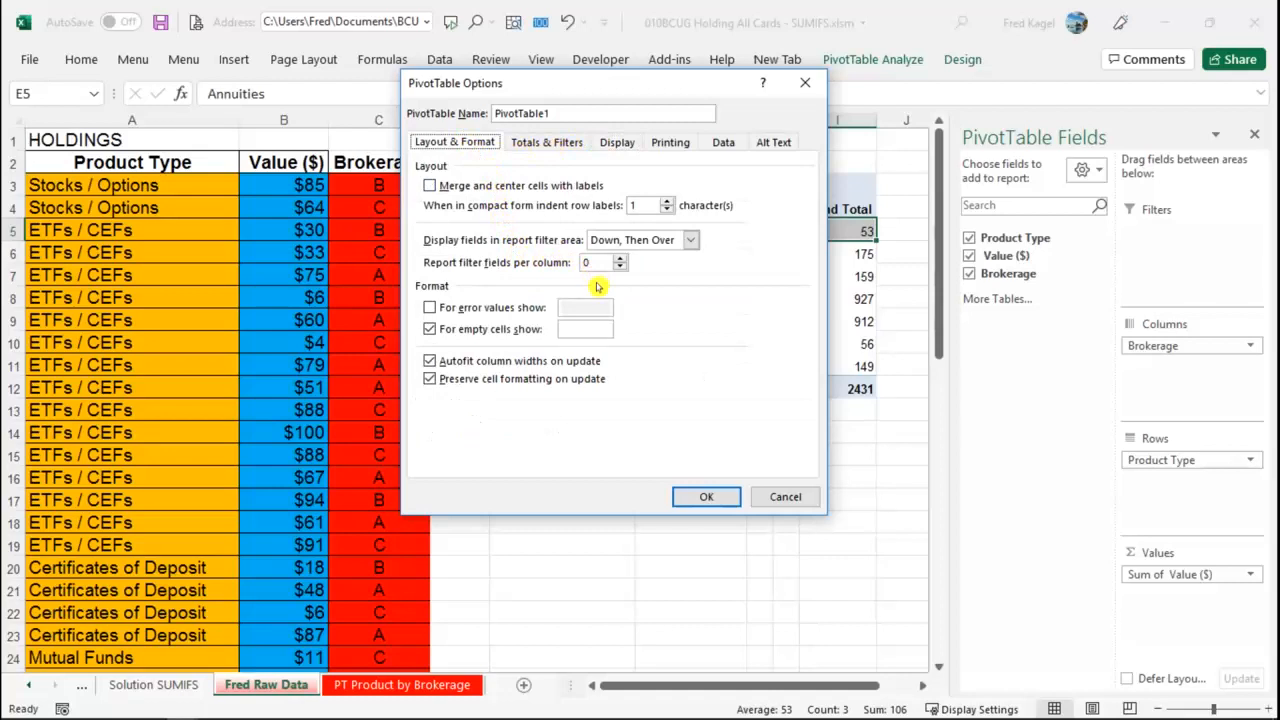
left_click(553, 141)
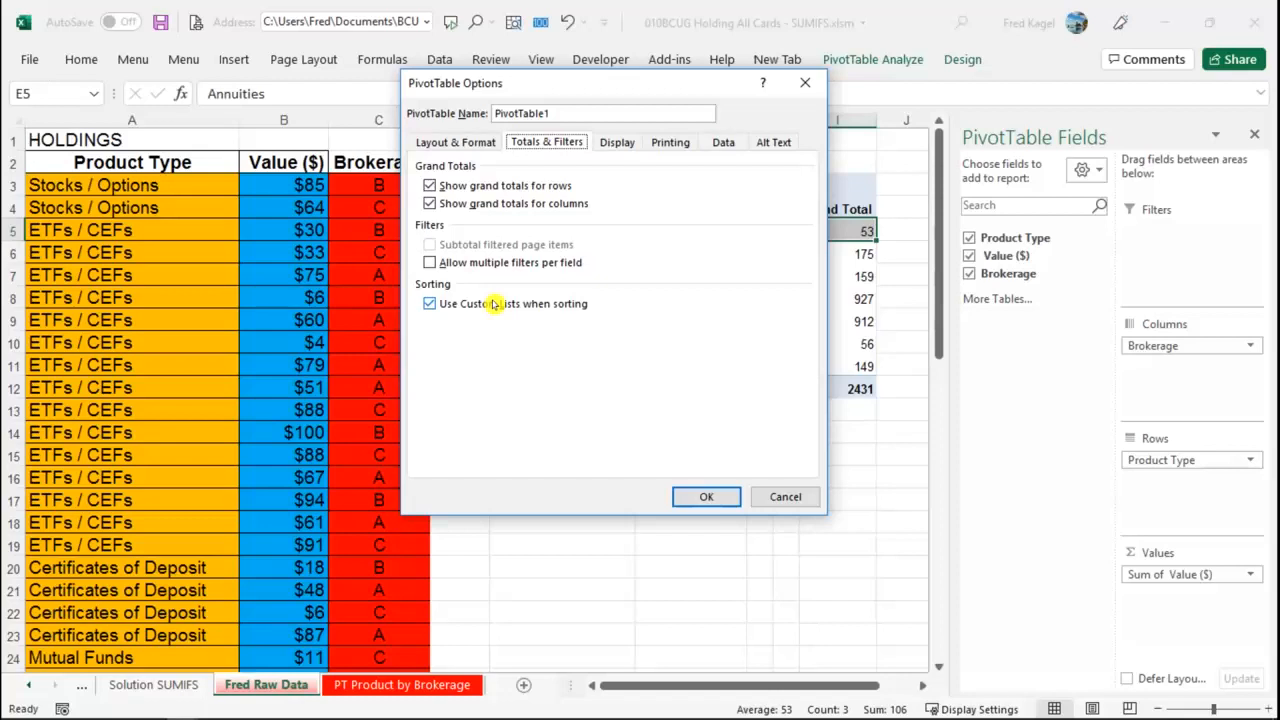
left_click(696, 509)
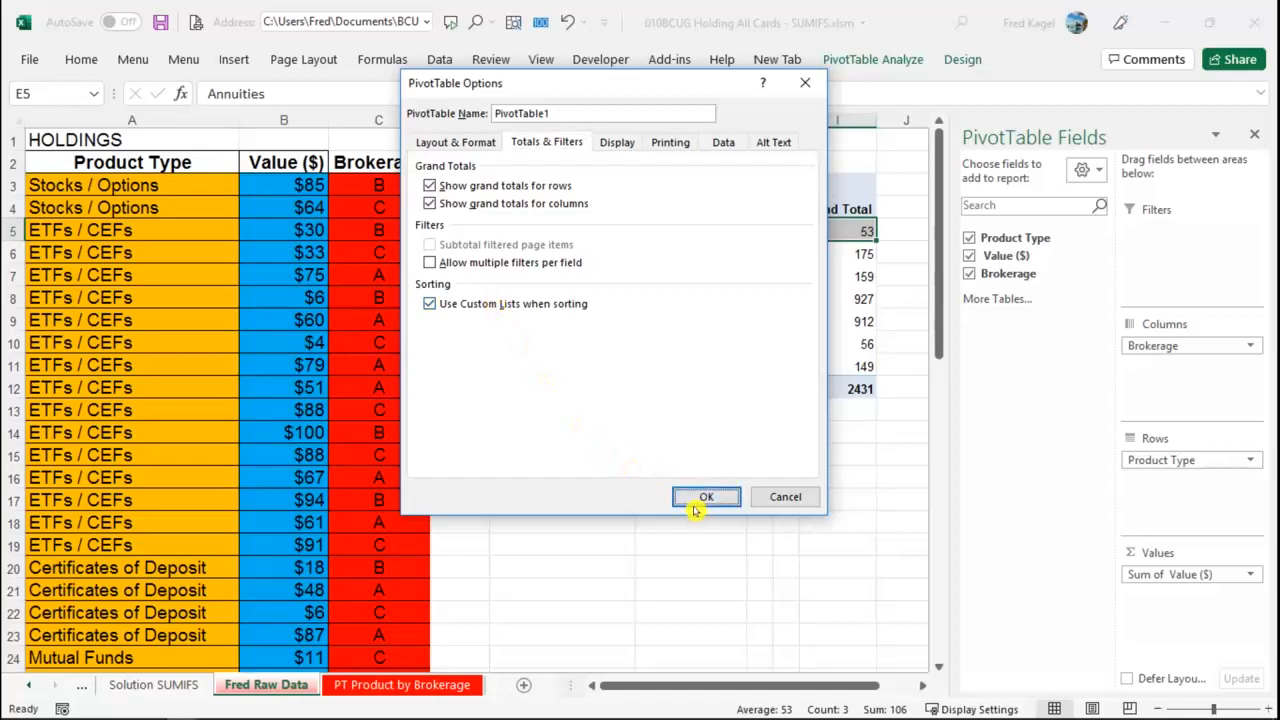
left_click(692, 499)
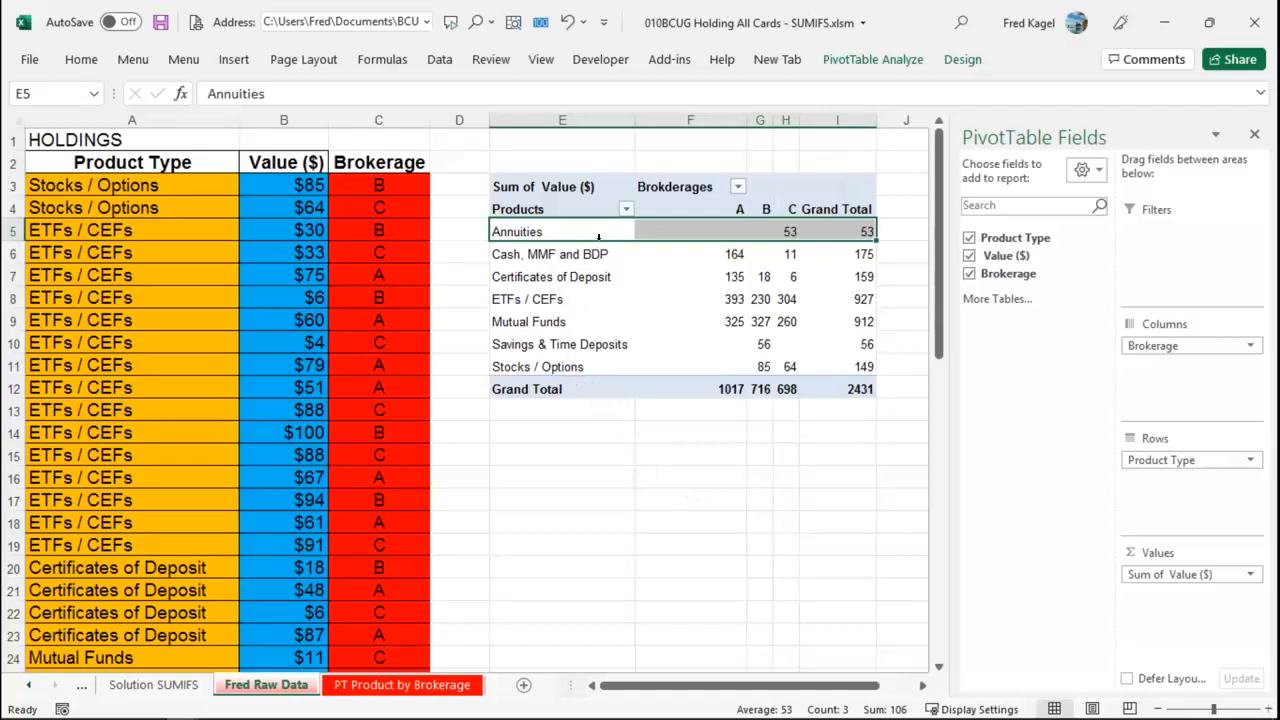
Turn off "Use Custom Lists when sorting" in the PivotTable's options and apply the change.
scroll(598, 253, "down", 2)
scroll(598, 253, "up", 2)
right_click(527, 229)
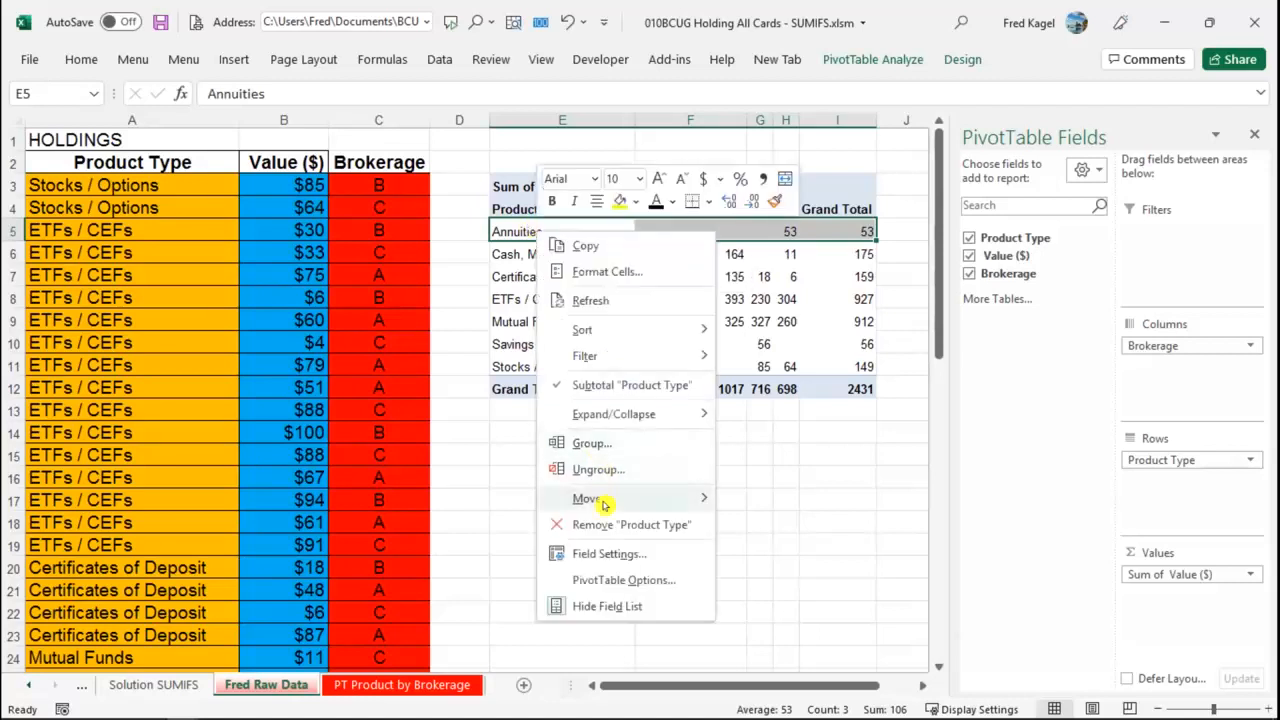
left_click(578, 578)
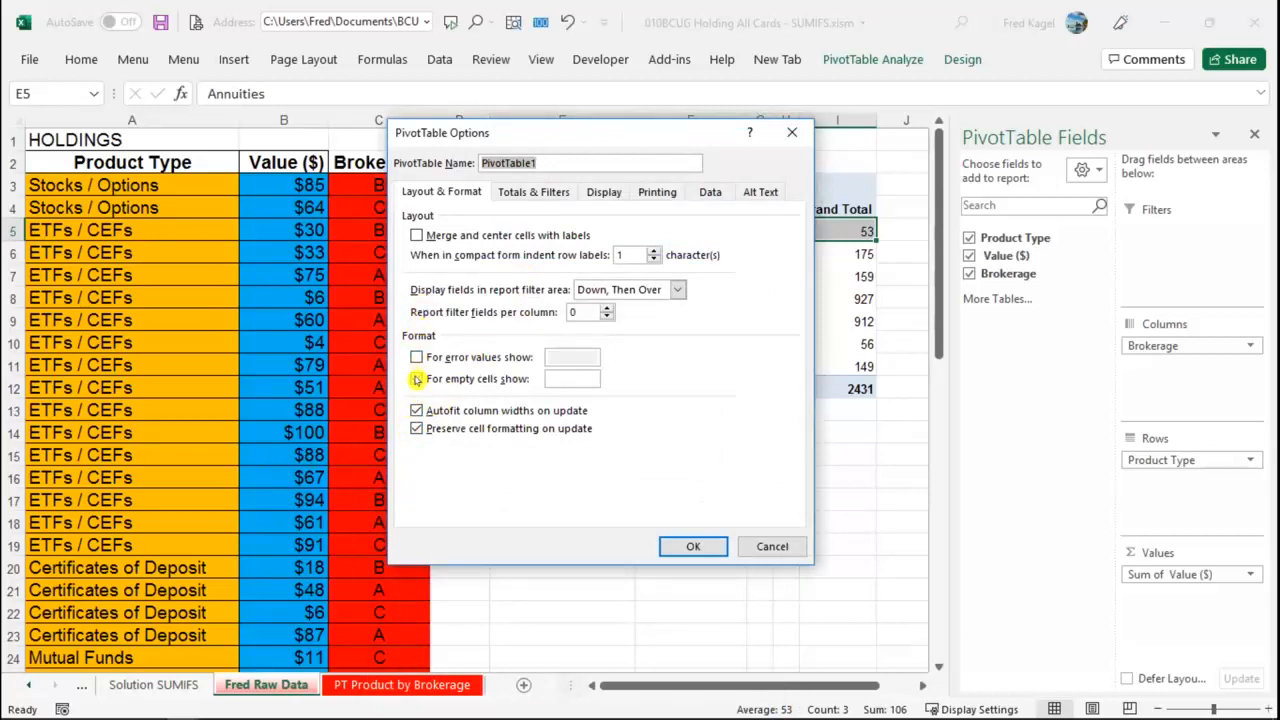
left_click(525, 193)
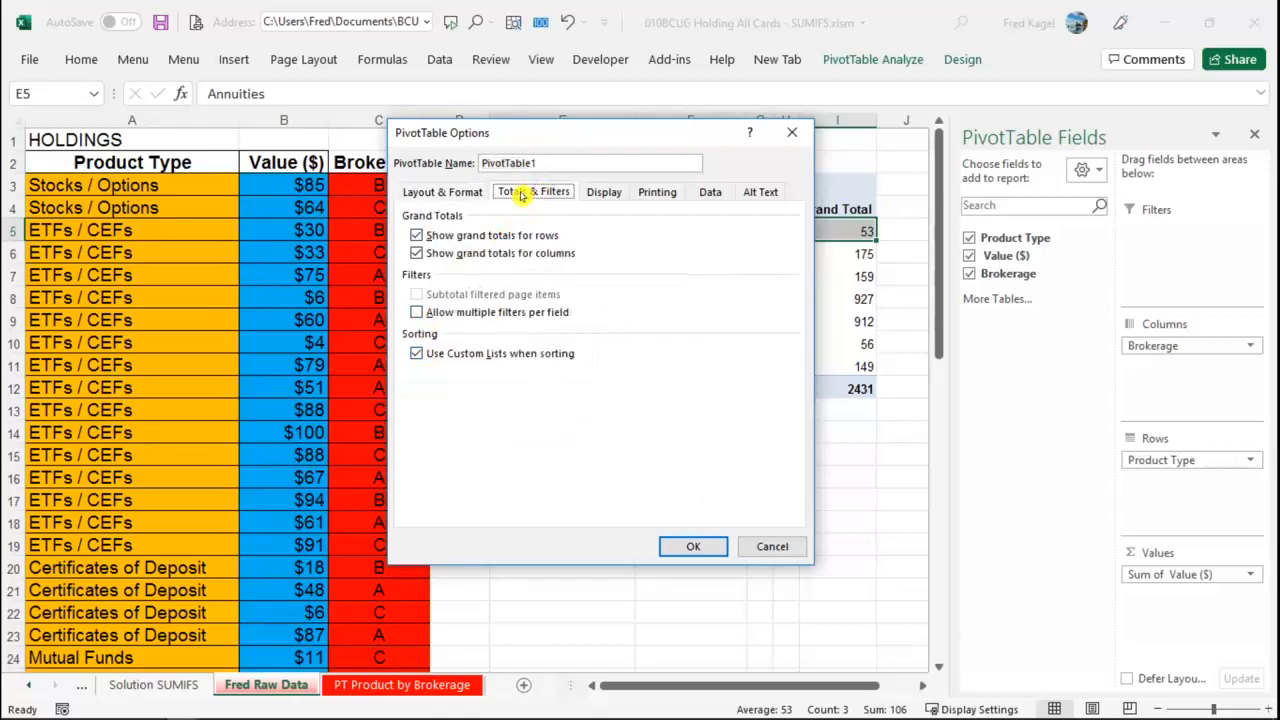
left_click(416, 351)
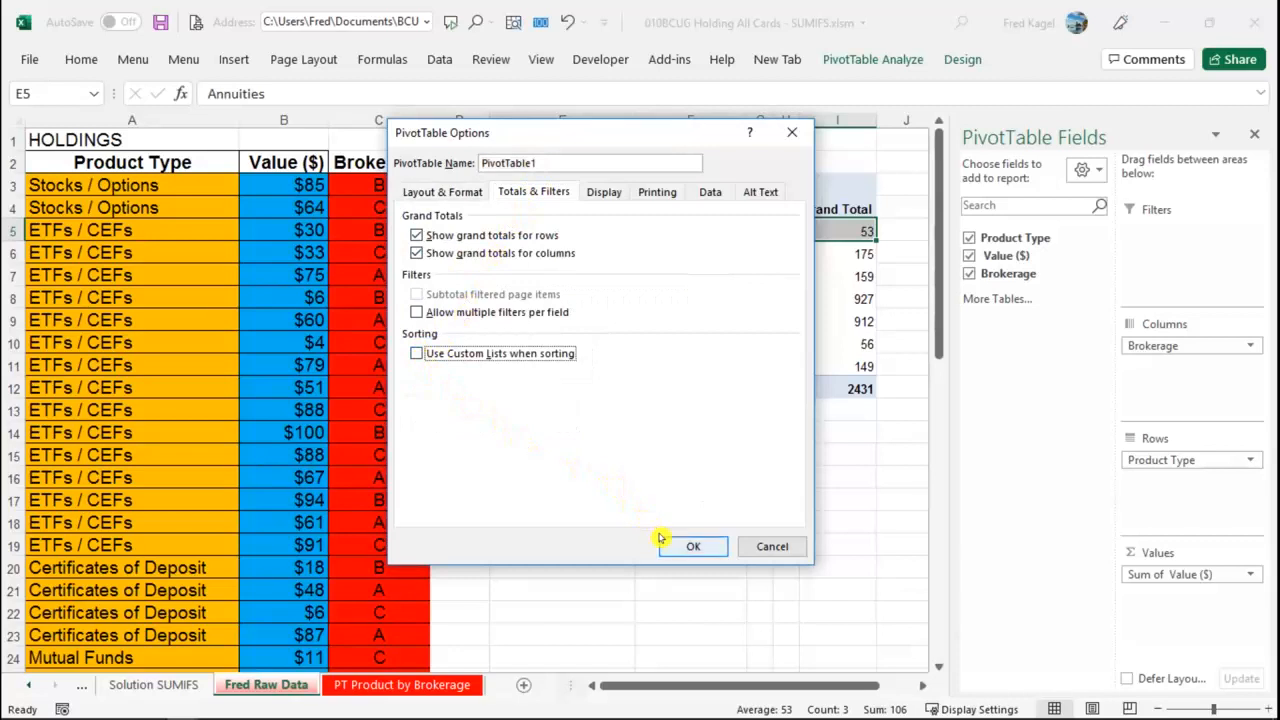
left_click(691, 544)
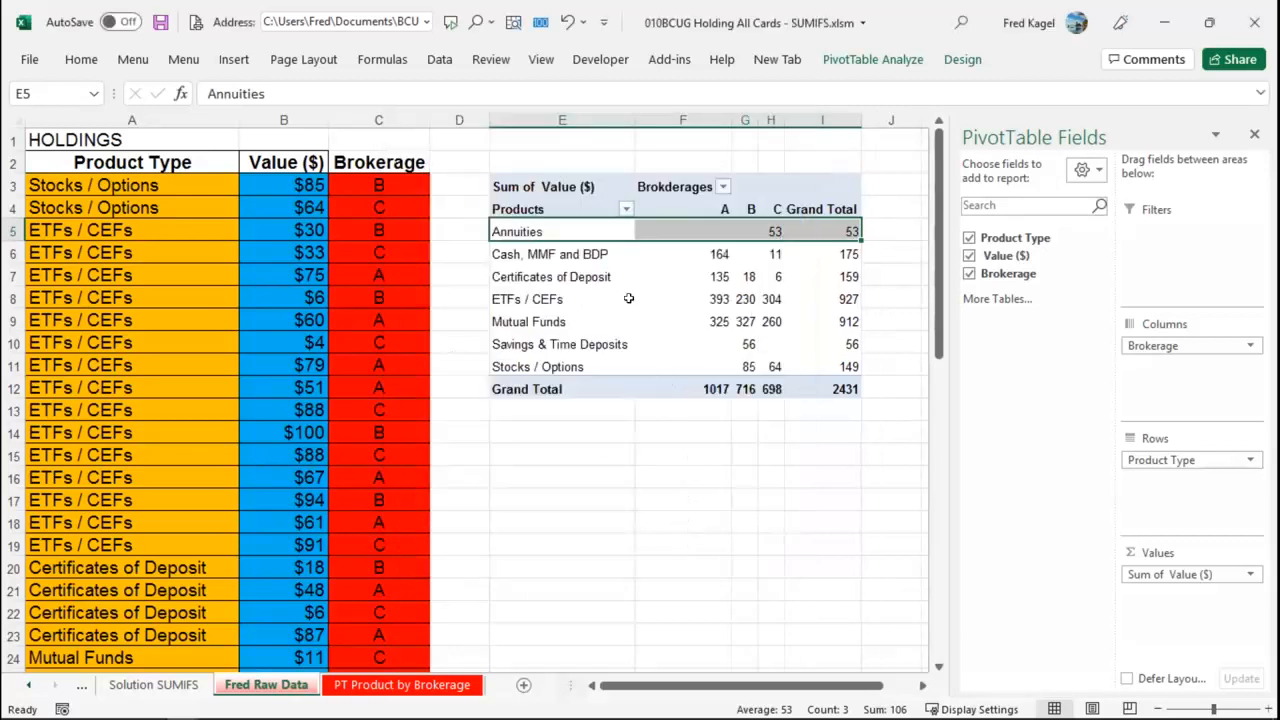
Inspect the Product Type custom sort options and additional AutoSort settings for the Certificates of Deposit item, leaving the manual order.
left_click_drag(553, 237, 555, 285)
right_click(560, 285)
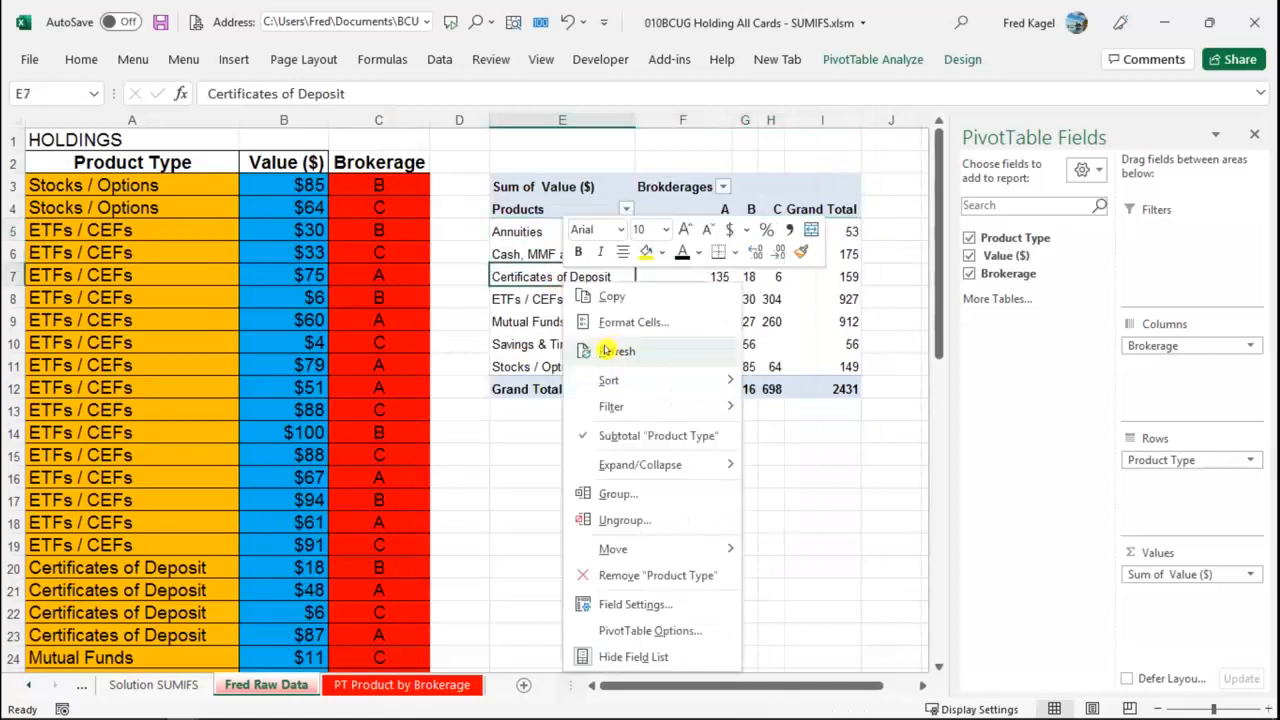
left_click(610, 351)
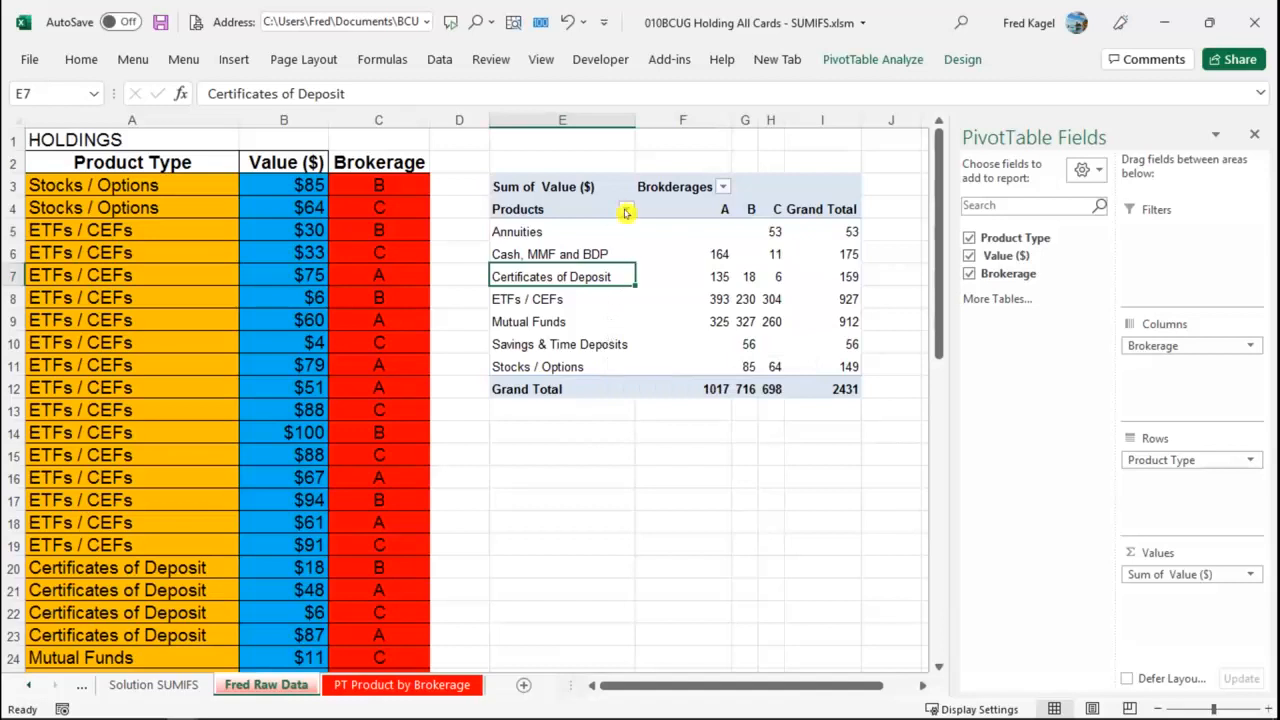
left_click(81, 60)
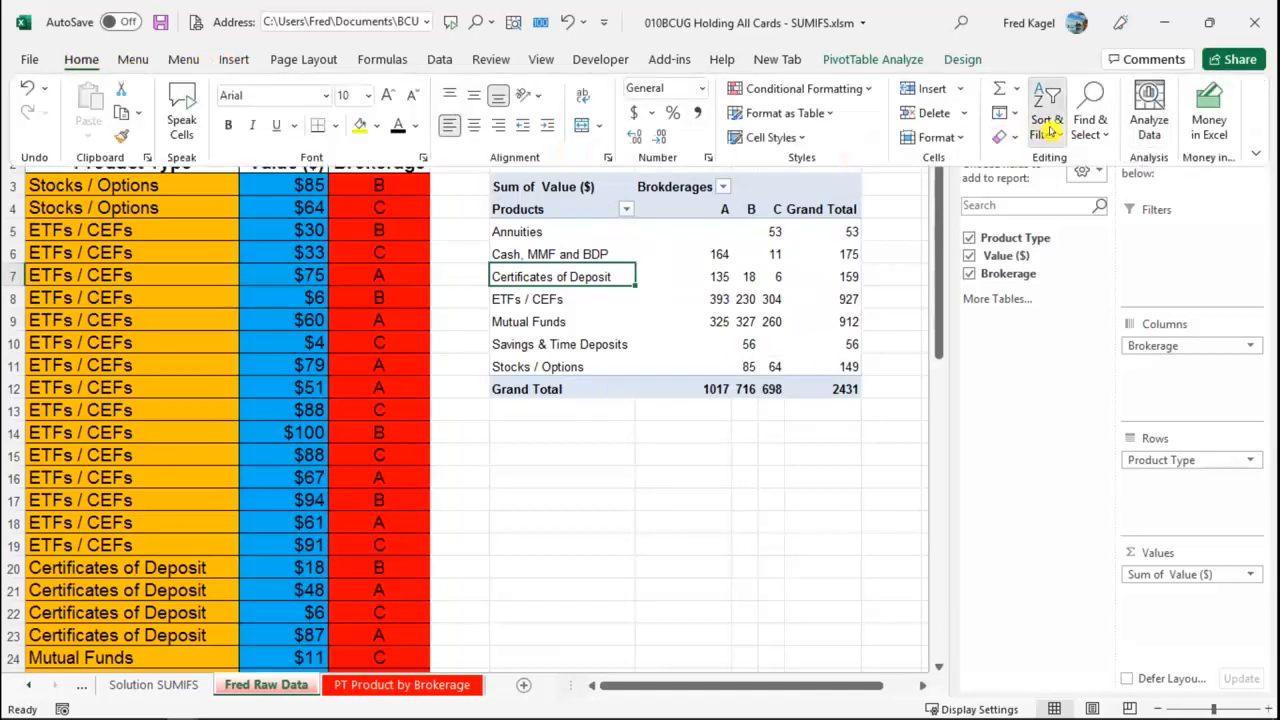
left_click(1047, 127)
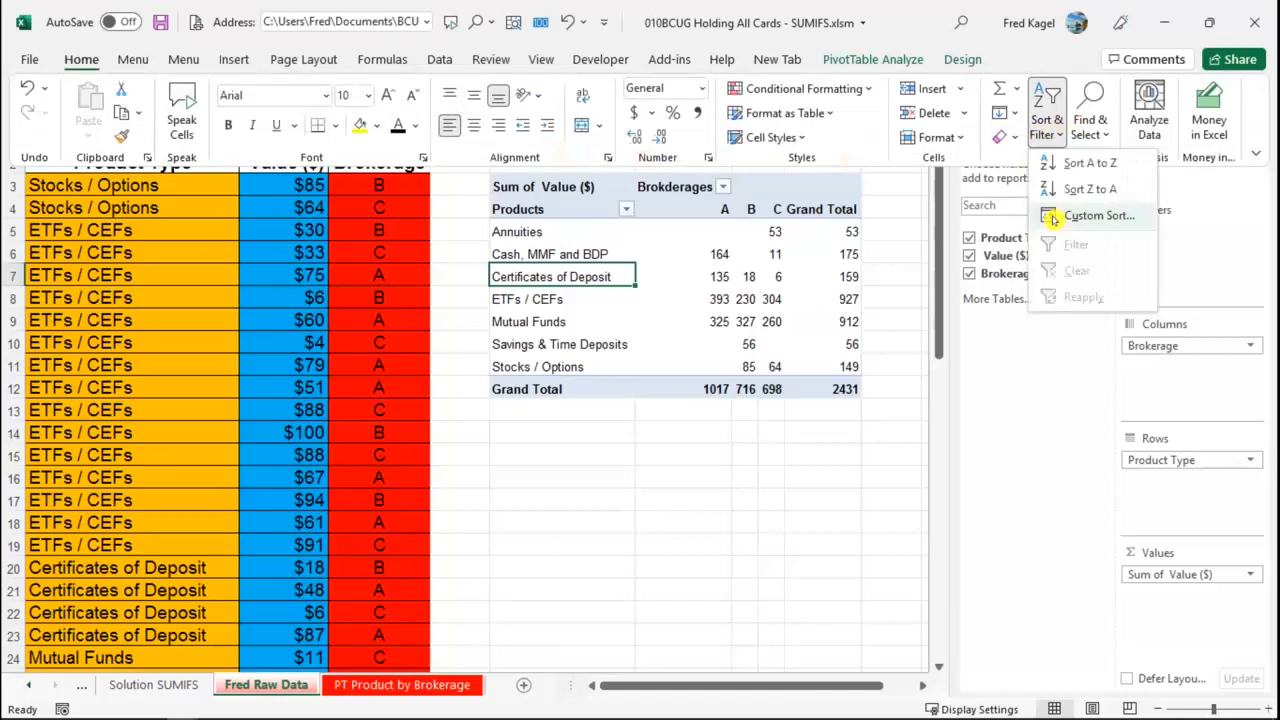
left_click(1053, 218)
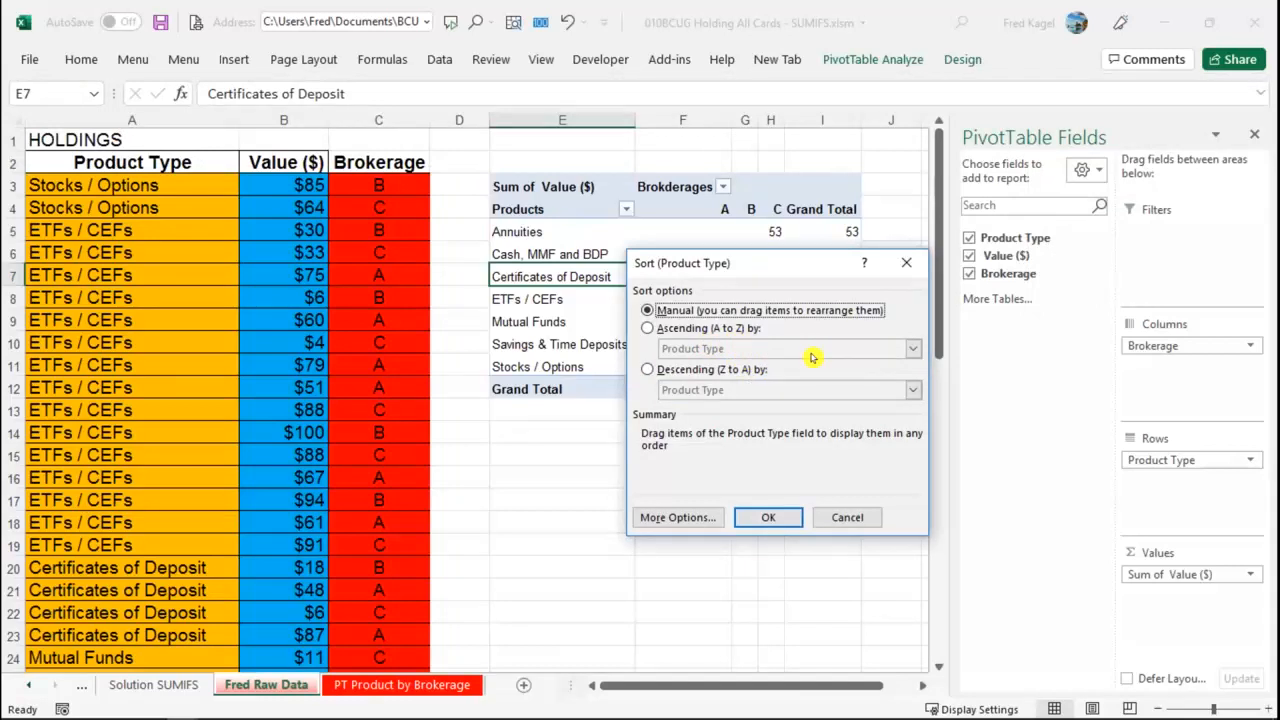
left_click(659, 514)
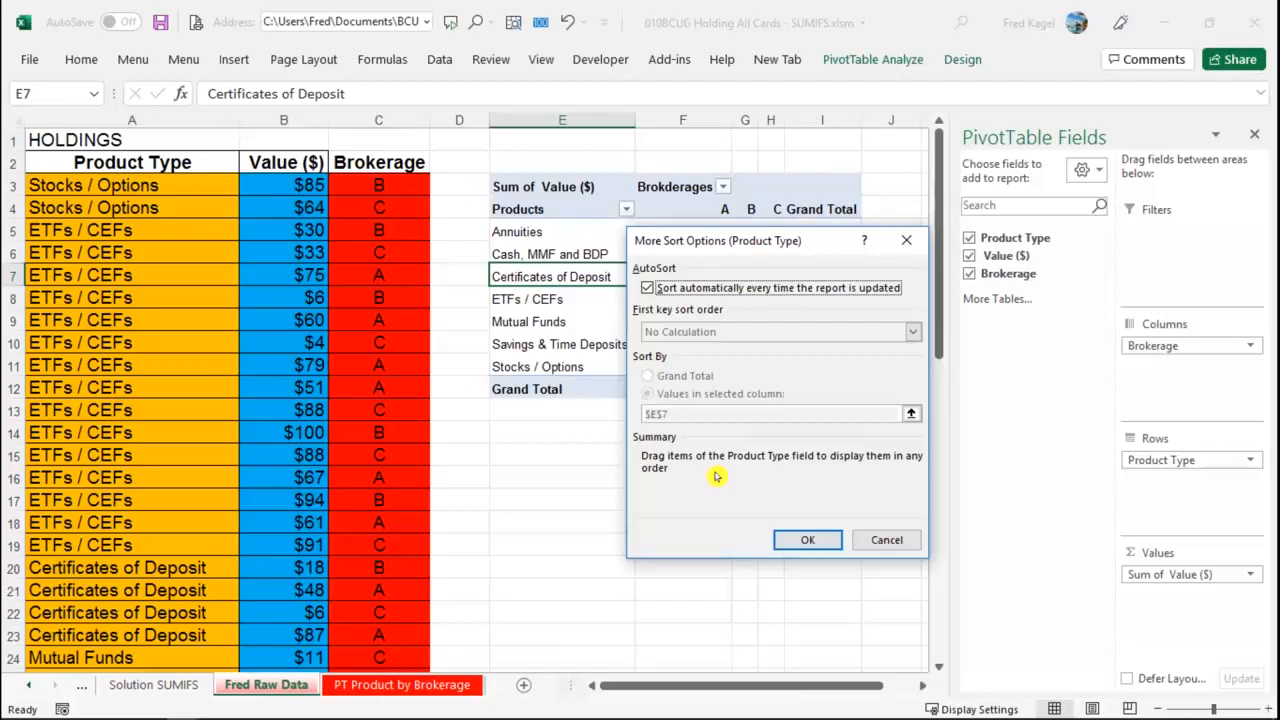
left_click(869, 538)
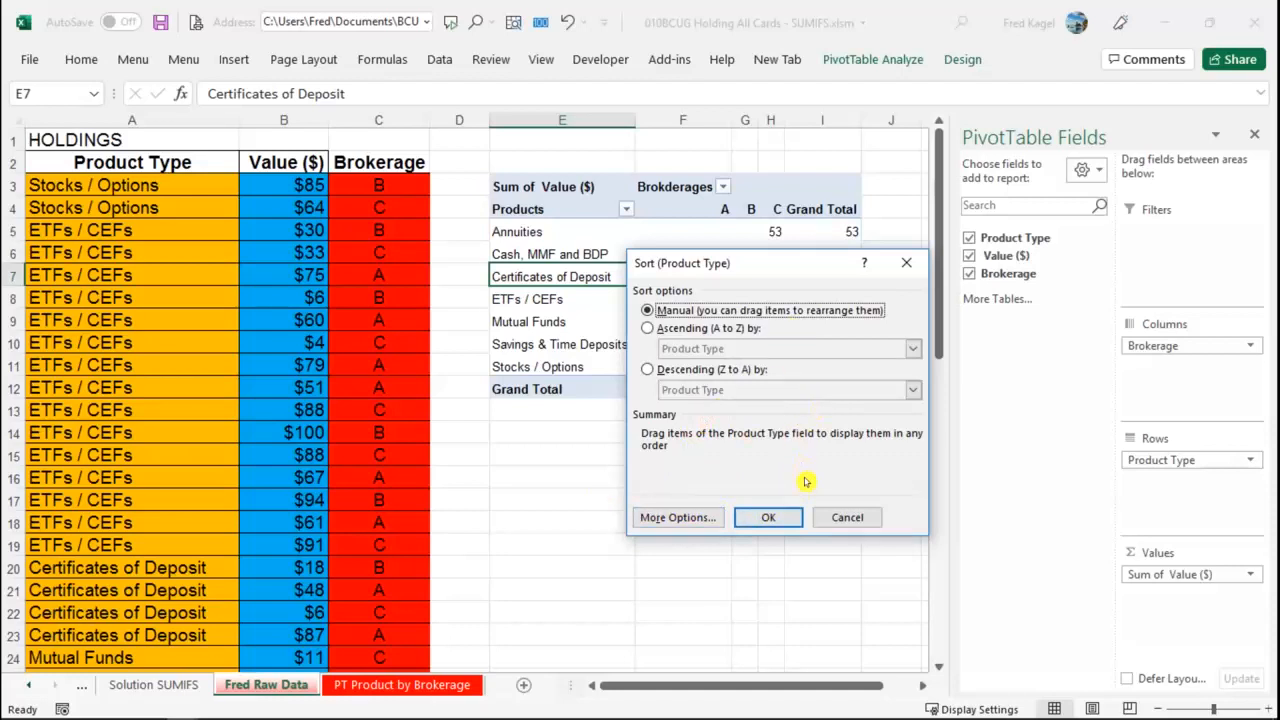
left_click(766, 517)
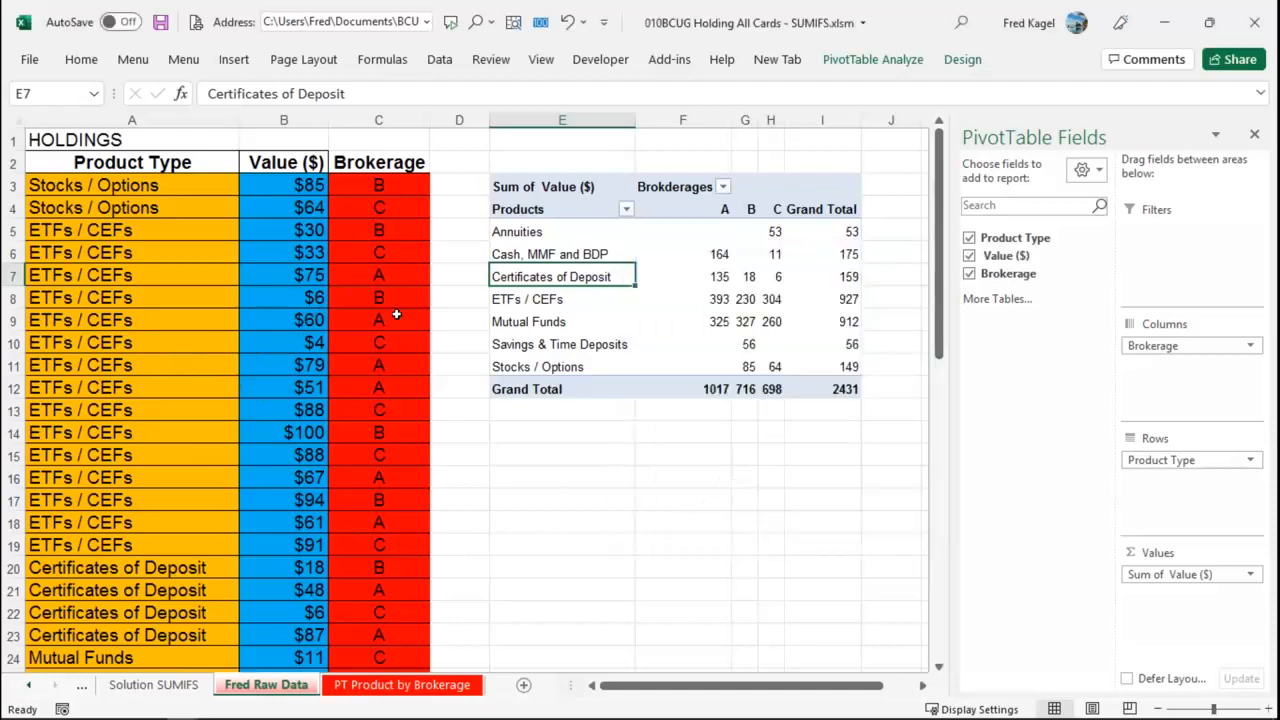
Reorder the PivotTable rows so Stocks / Options comes first and ETFs / CEFs comes second.
left_click(507, 363)
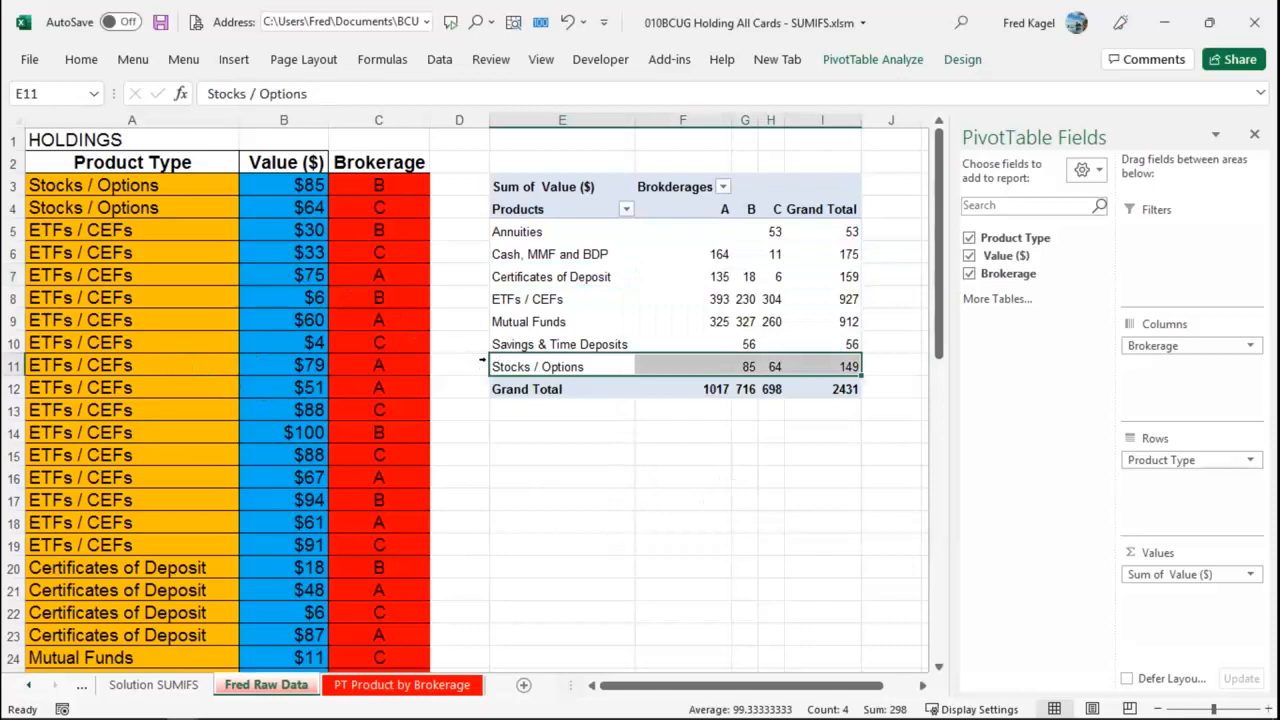
left_click_drag(482, 362, 478, 234)
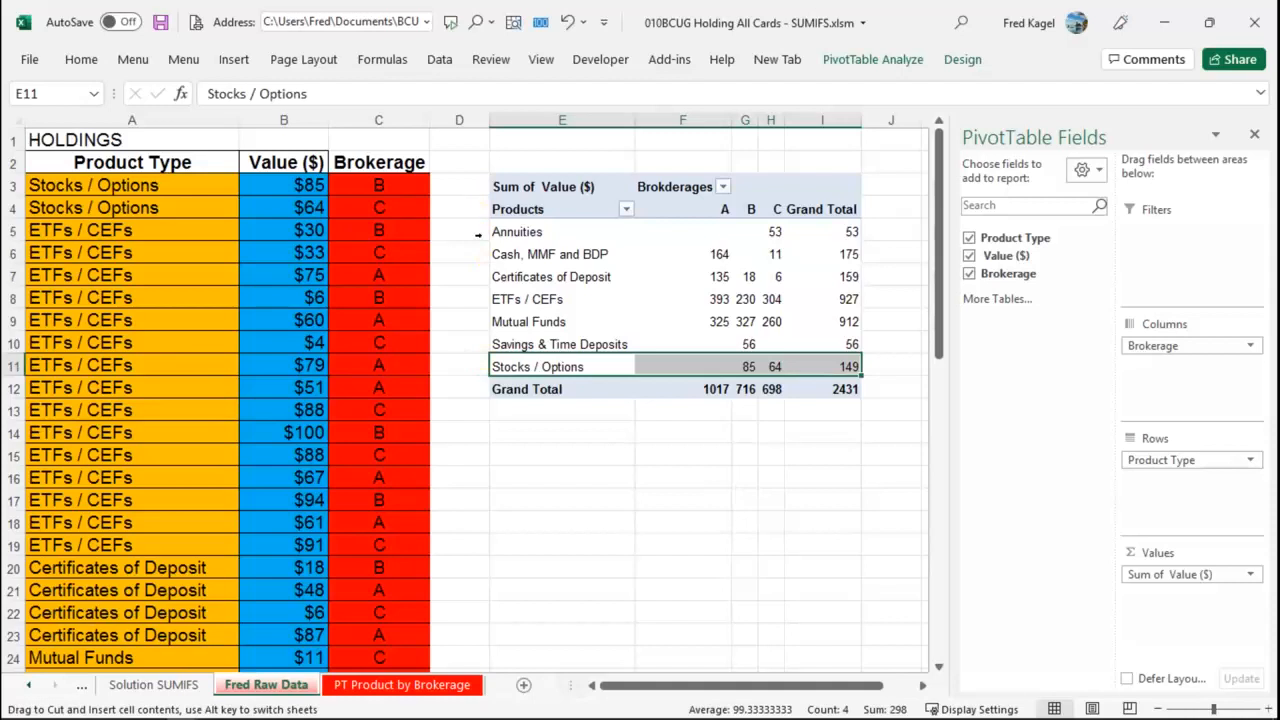
left_click_drag(480, 296, 508, 240)
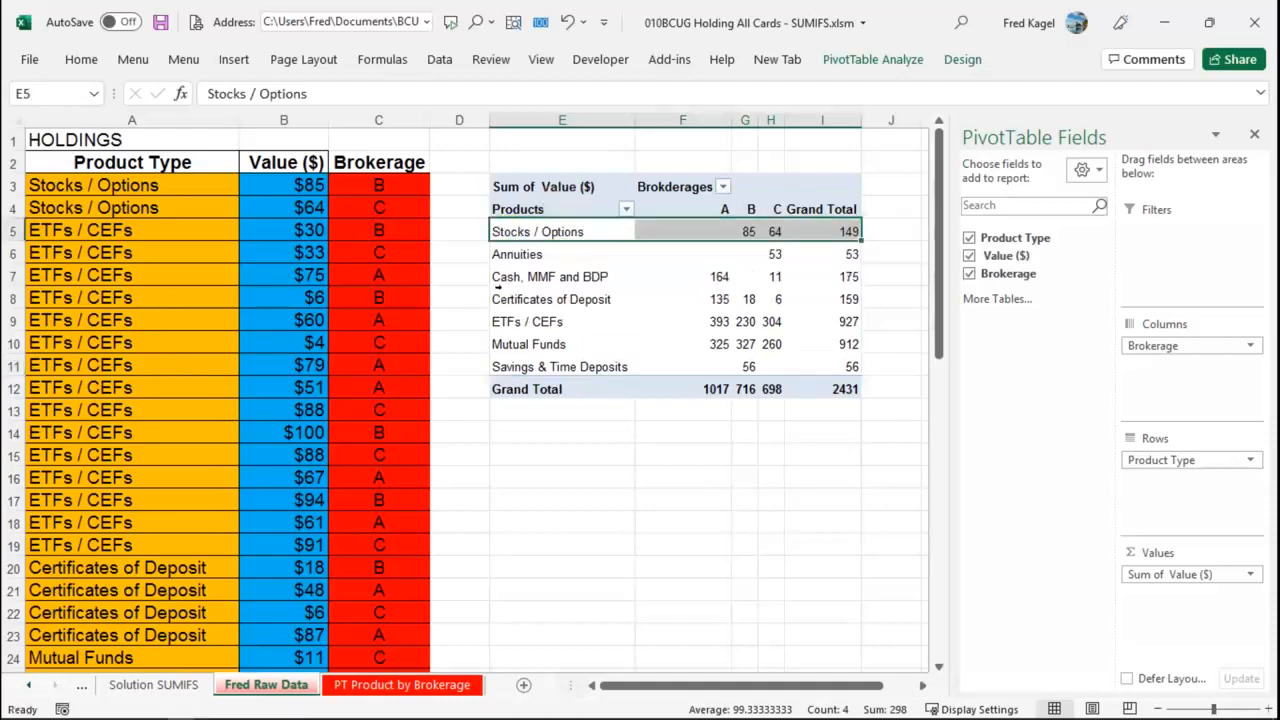
left_click(493, 321)
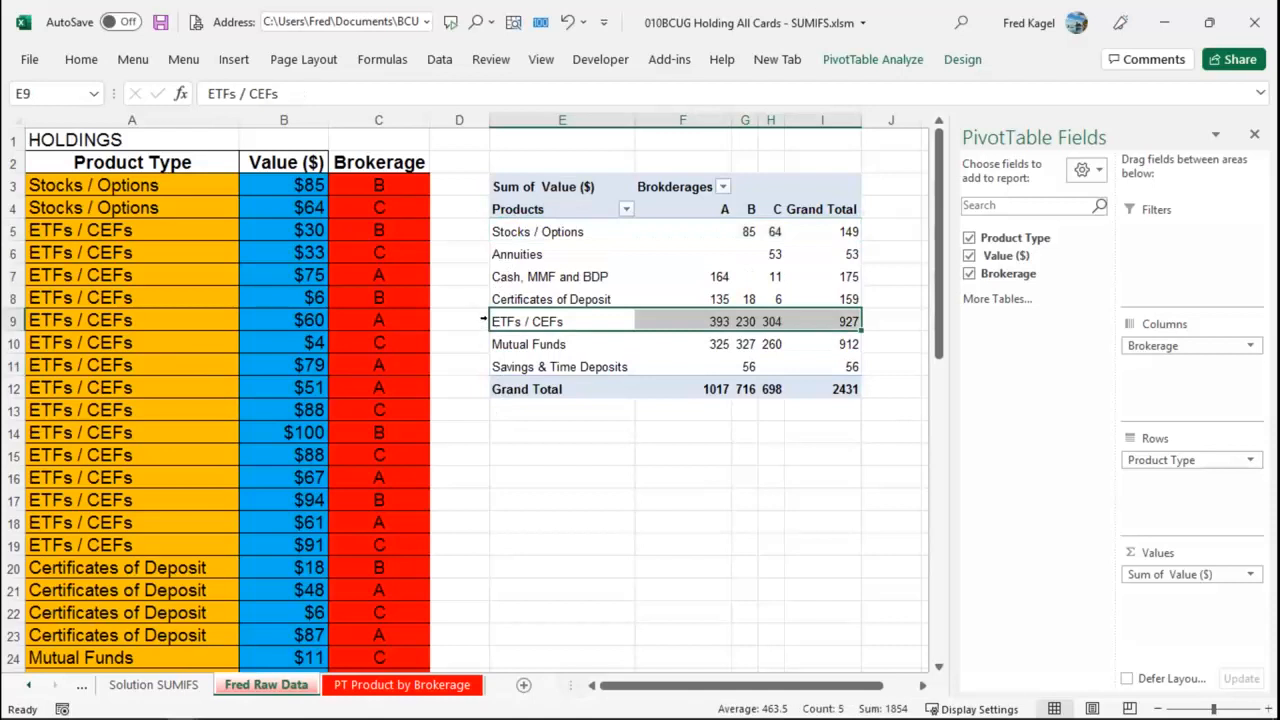
left_click_drag(481, 320, 520, 250)
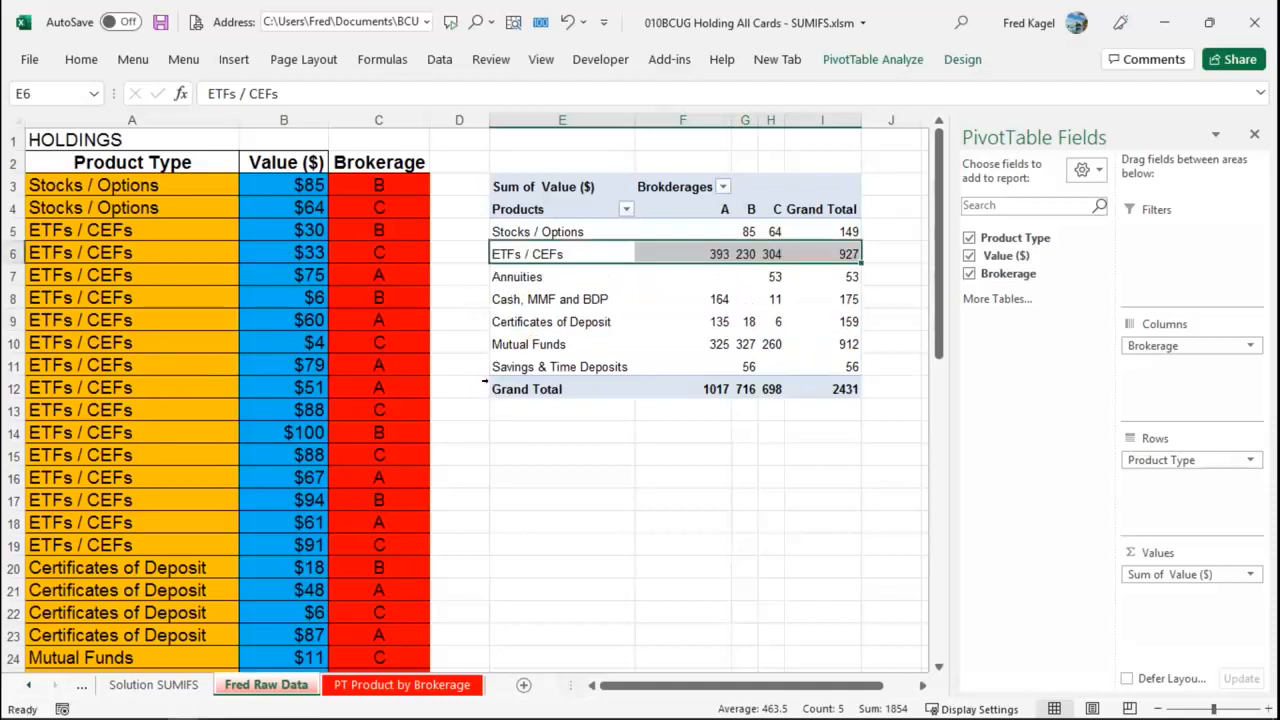
Move the Certificates of Deposit row up to third place, directly above Annuities.
left_click(484, 326)
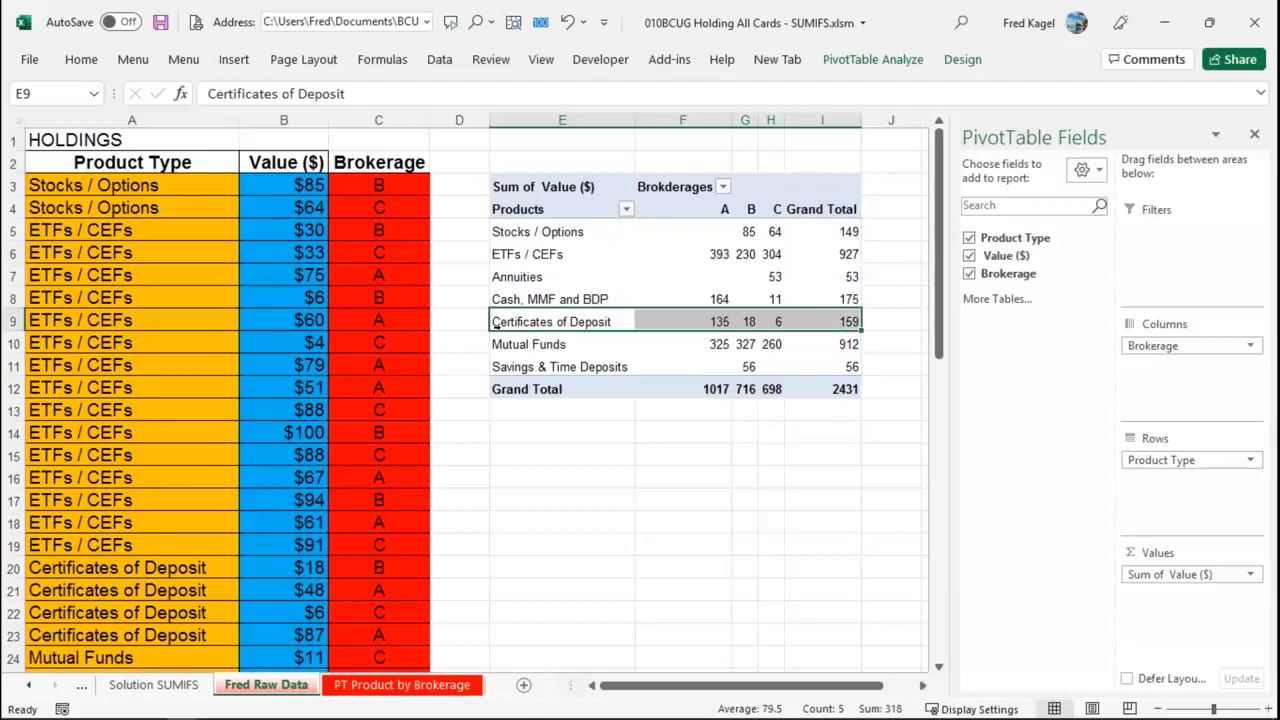
left_click_drag(481, 321, 482, 327)
left_click(481, 321)
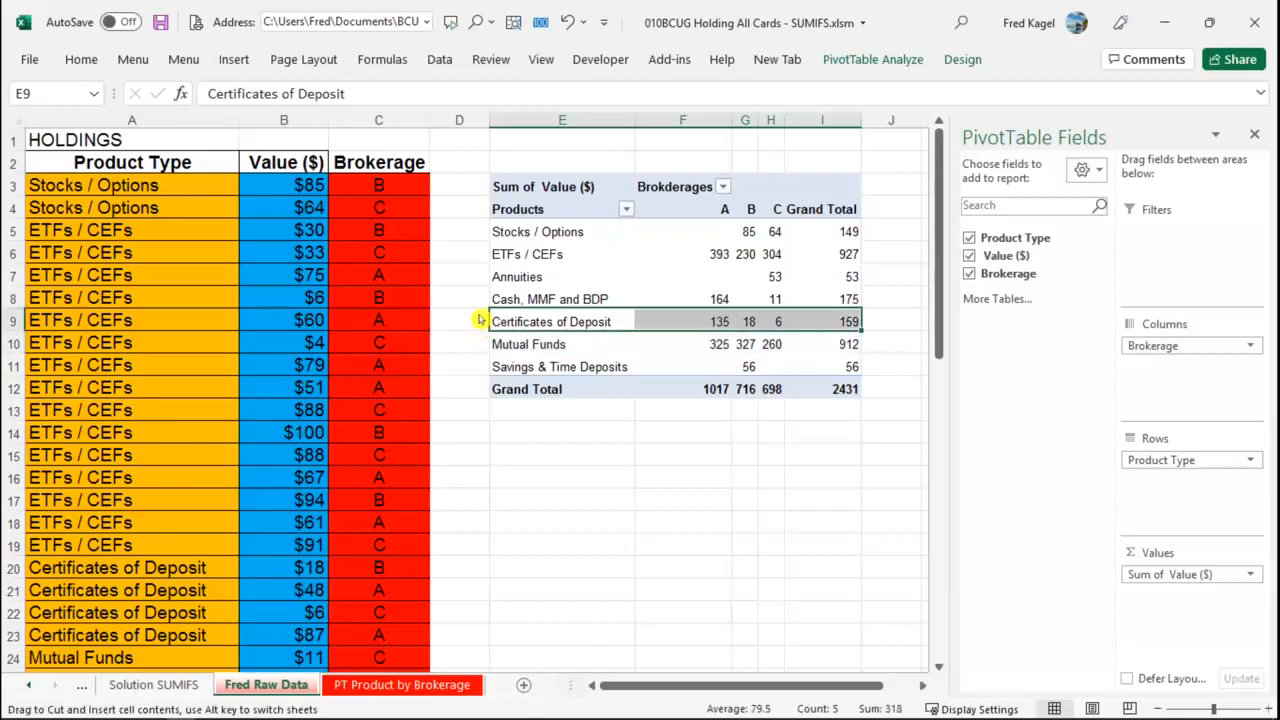
left_click_drag(484, 256, 484, 256)
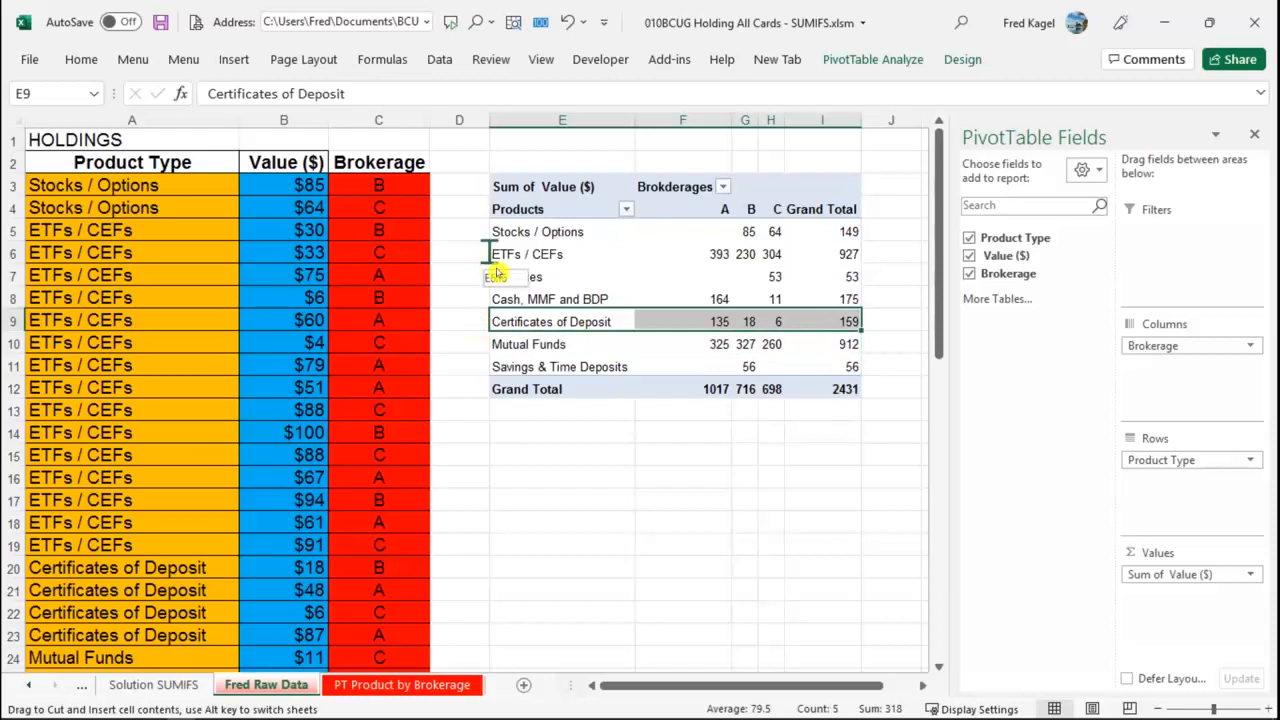
left_click(640, 422)
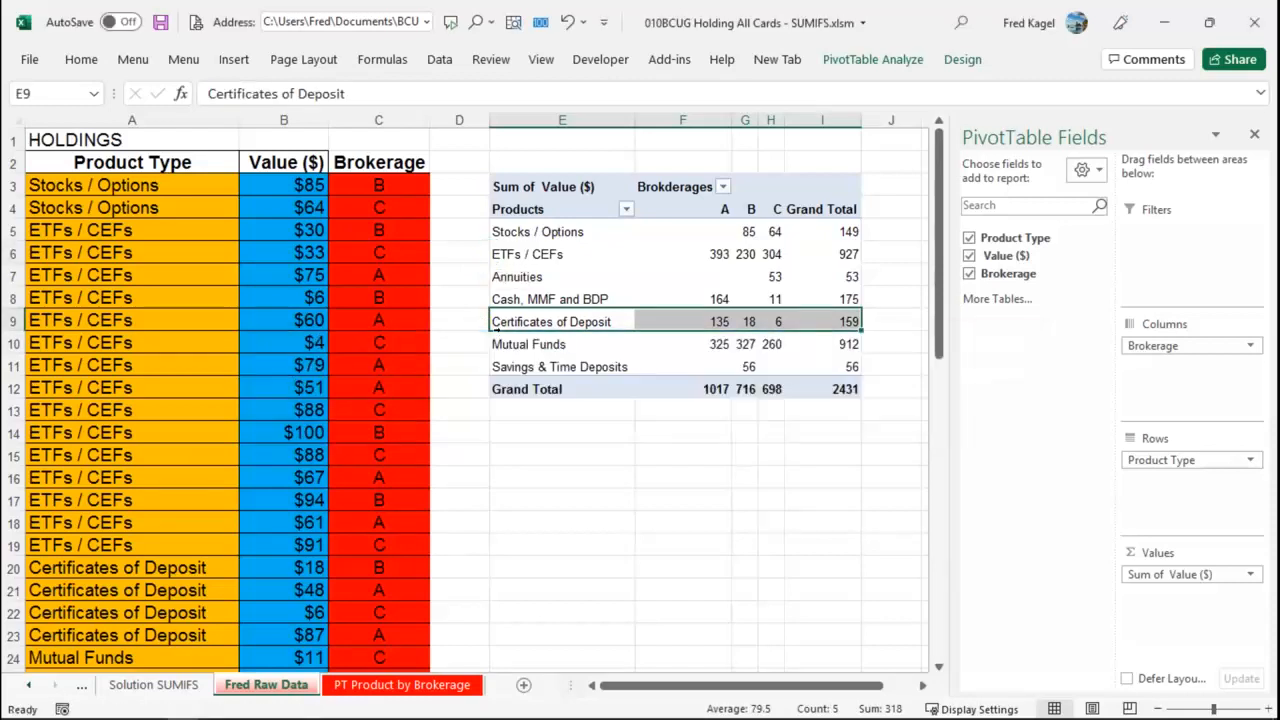
left_click(482, 336)
left_click(498, 320)
left_click_drag(481, 322, 485, 272)
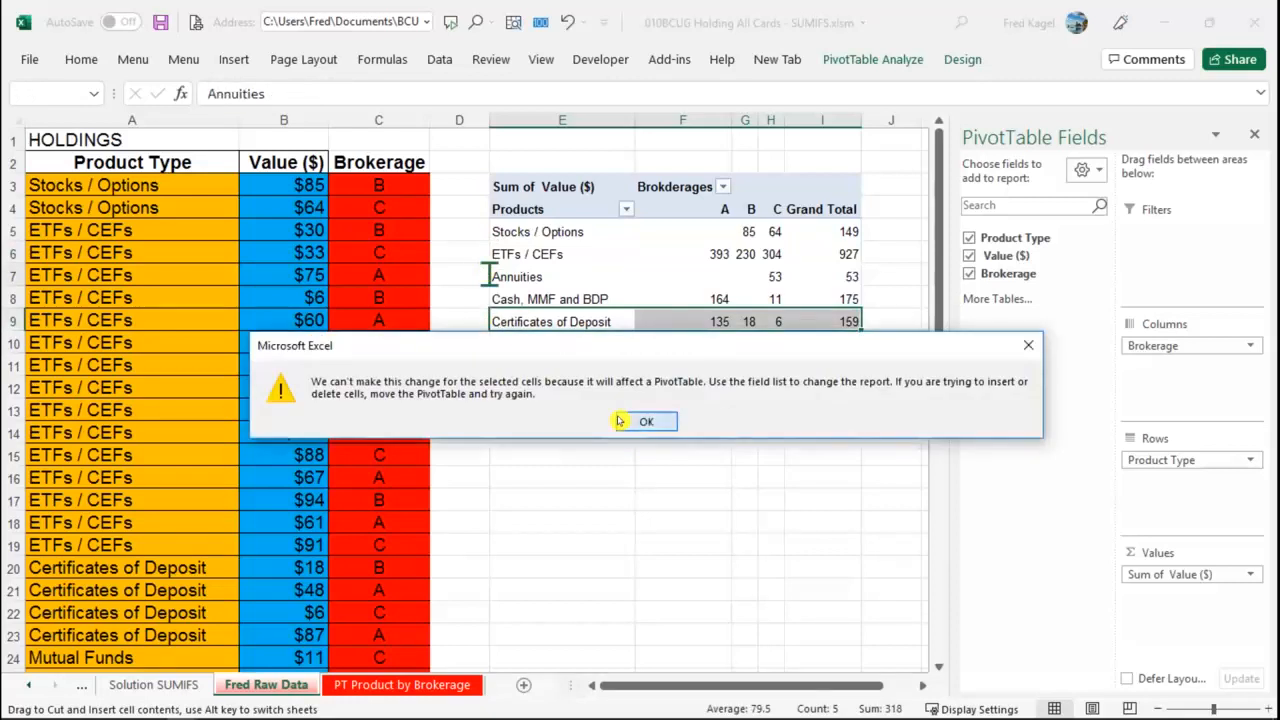
left_click(632, 422)
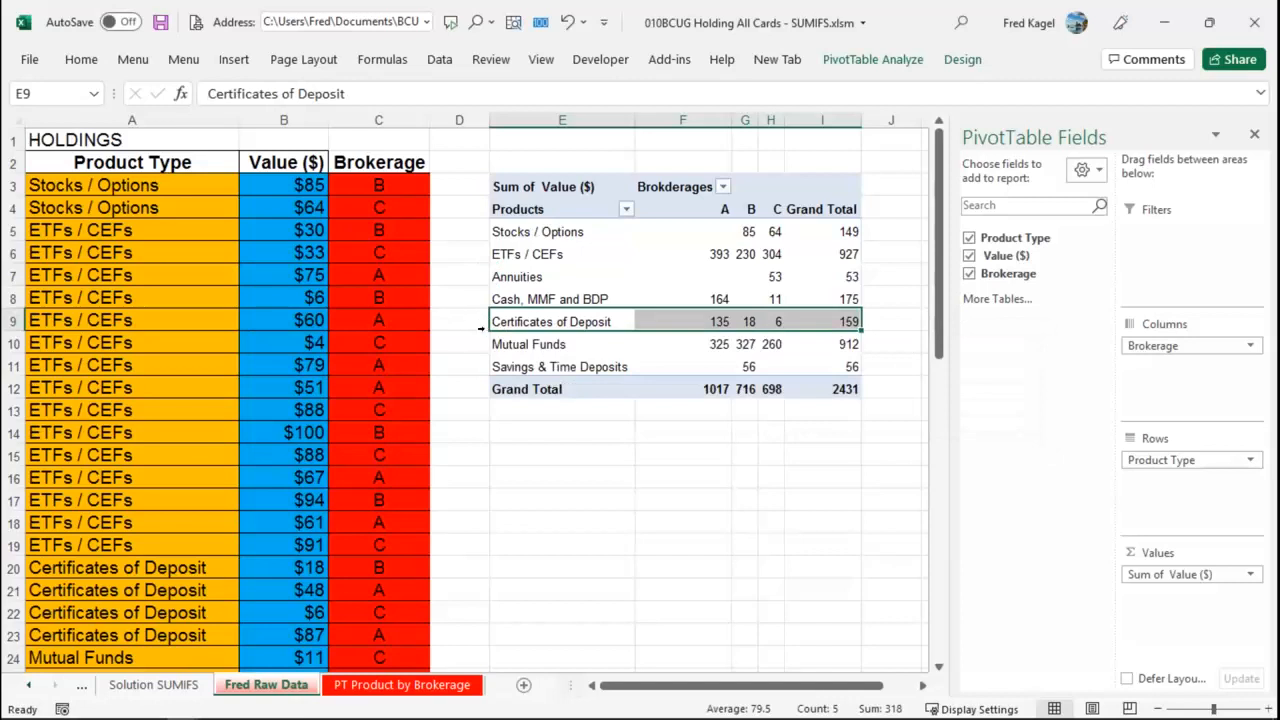
left_click_drag(480, 321, 508, 266)
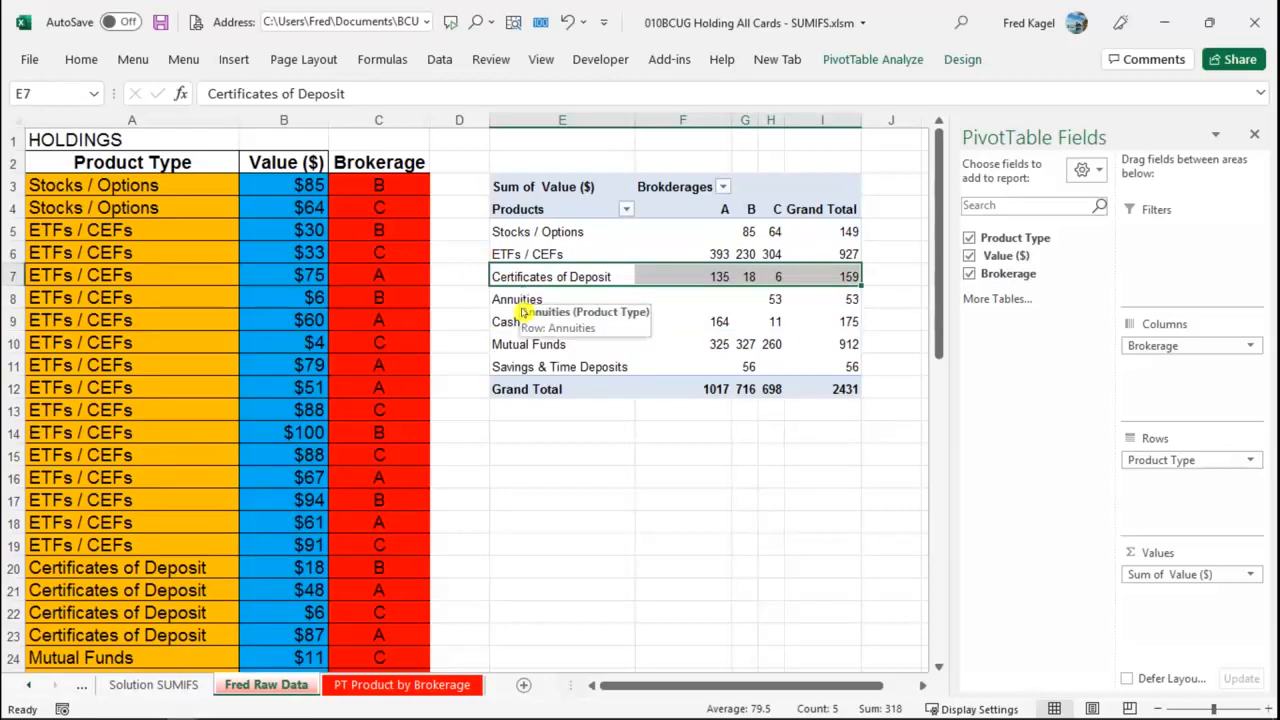
left_click(500, 344)
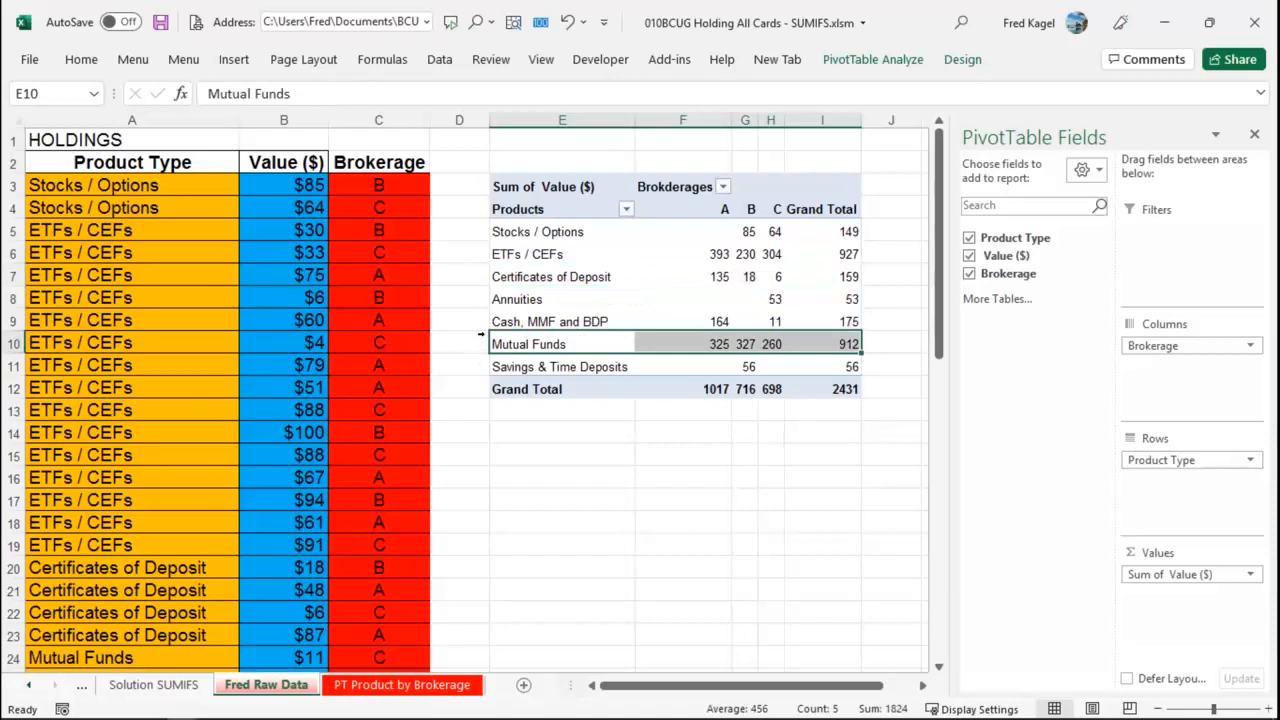
left_click(484, 350)
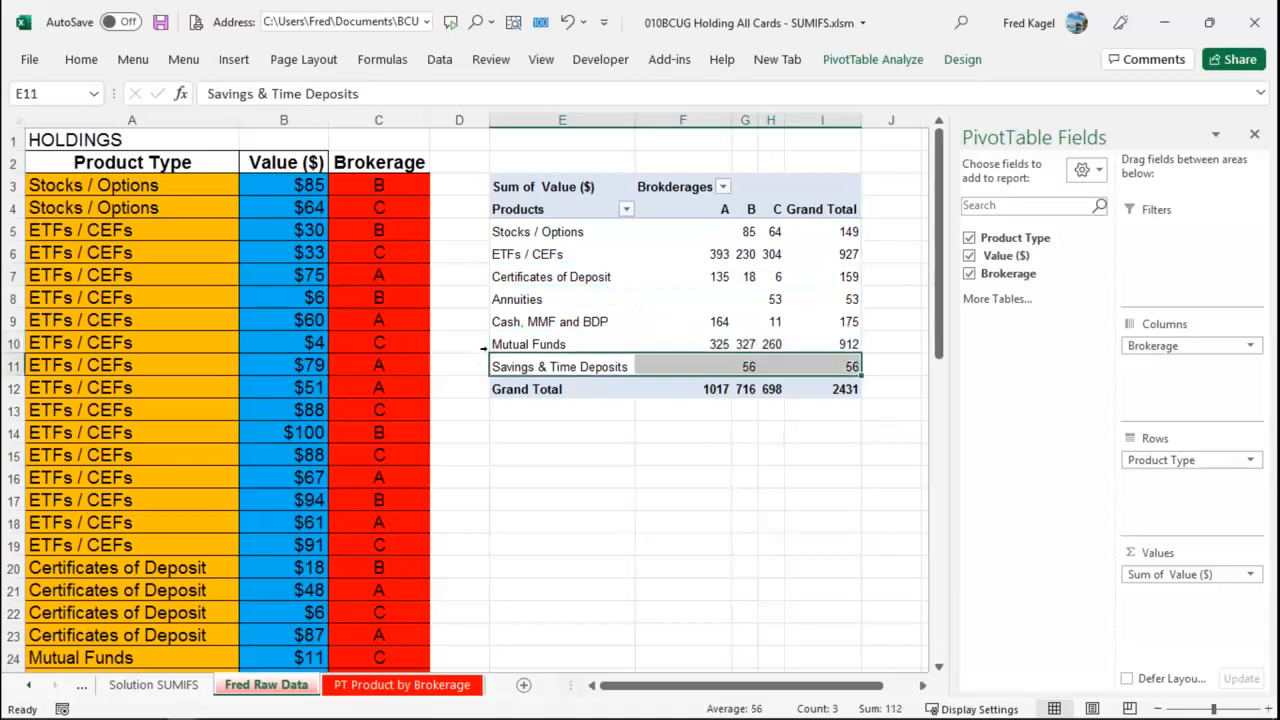
left_click(482, 336)
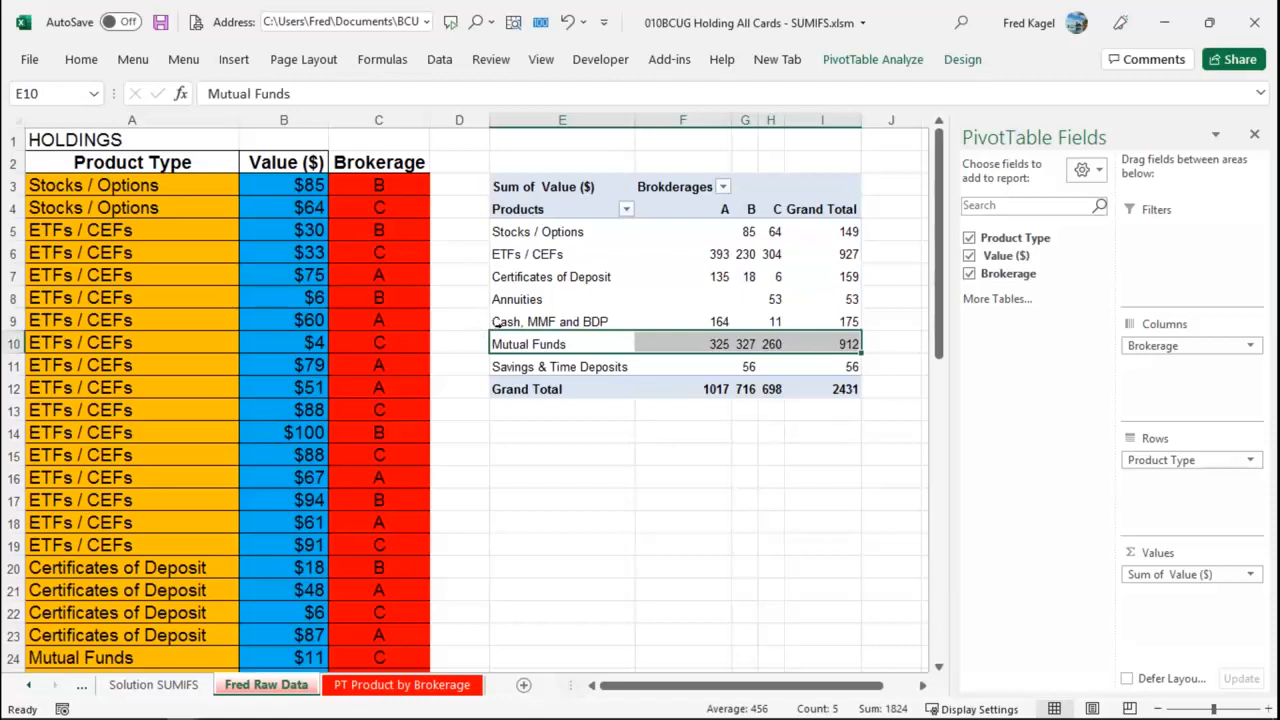
right_click(610, 277)
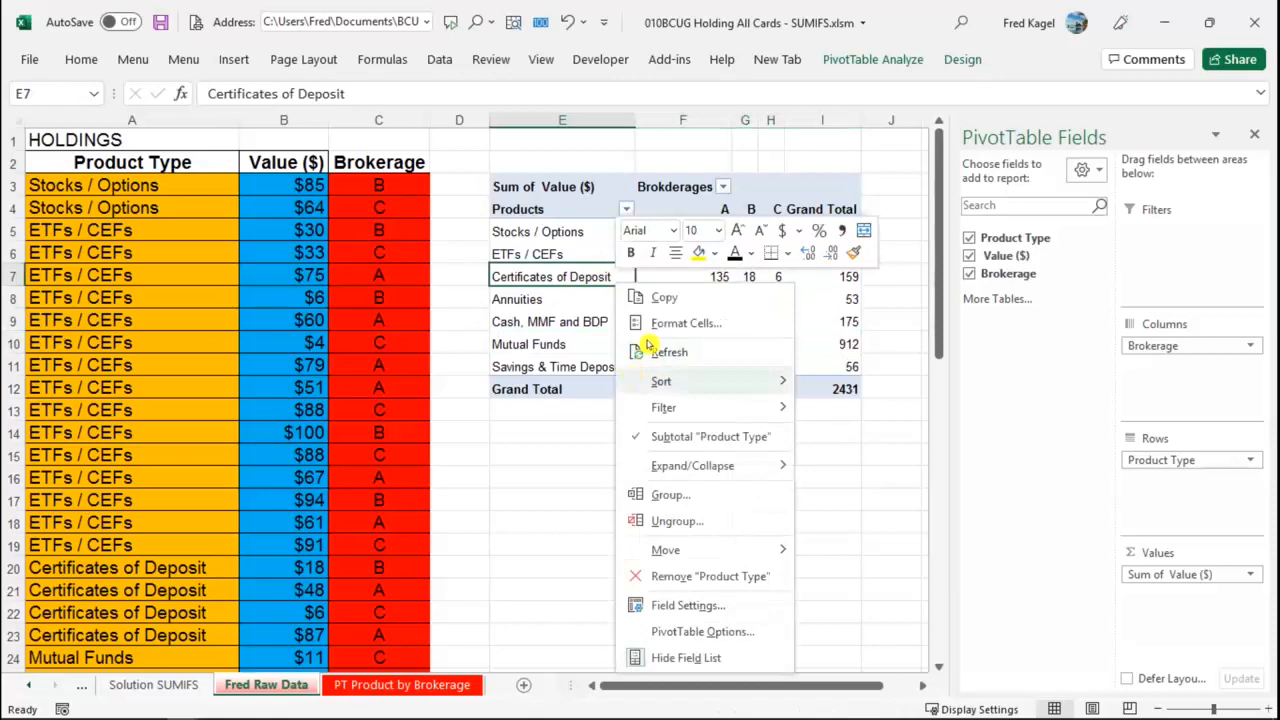
left_click(648, 342)
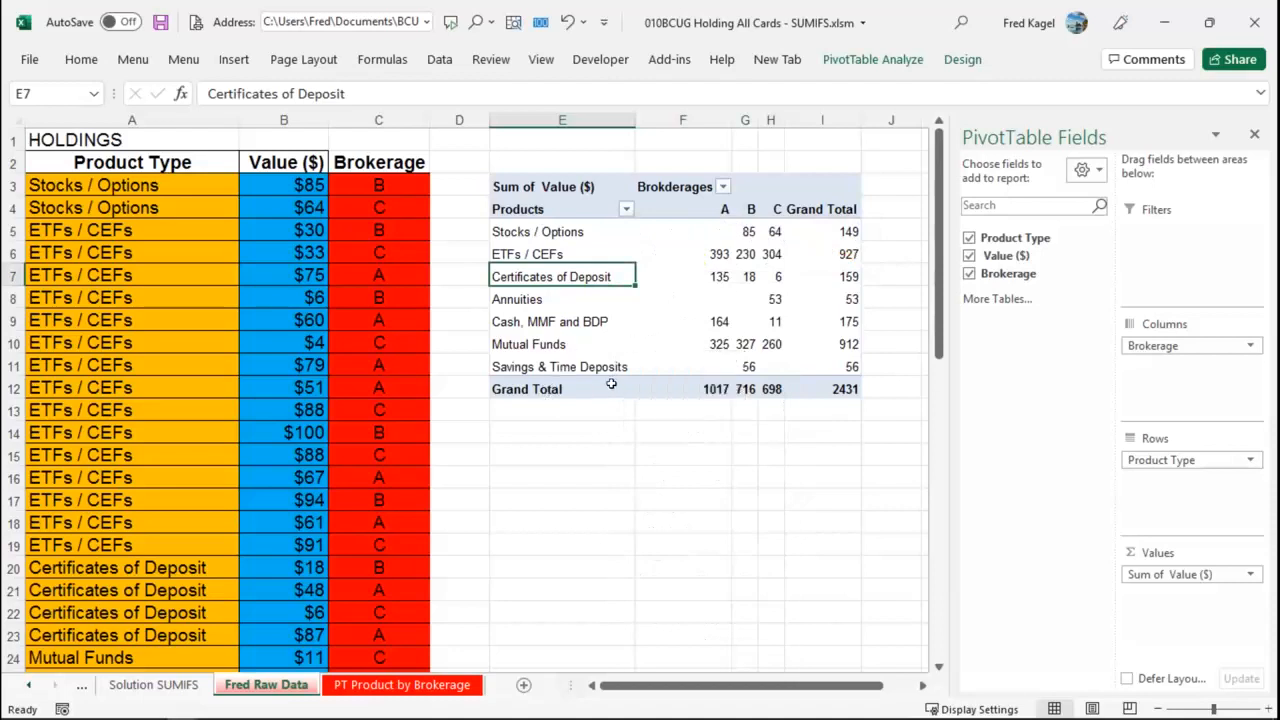
Check the Products heading's manual sort setting and its AutoSort options, and close them without changes.
left_click(625, 207)
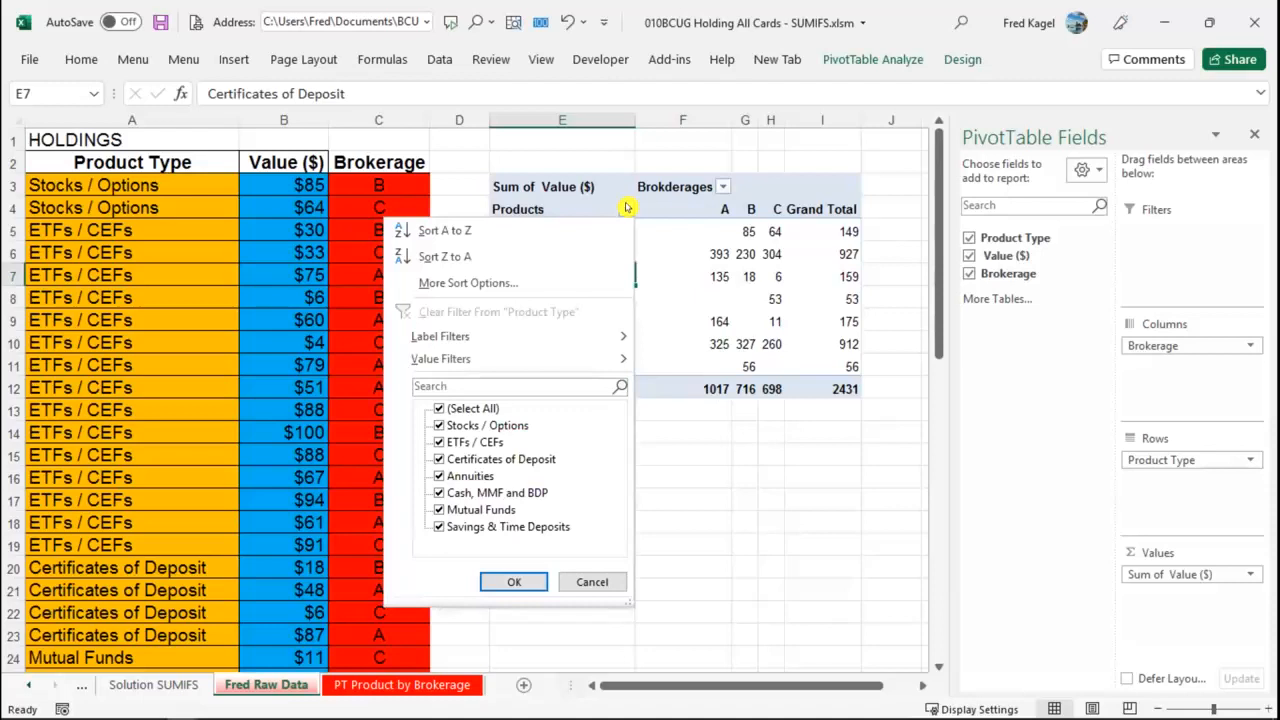
left_click(491, 282)
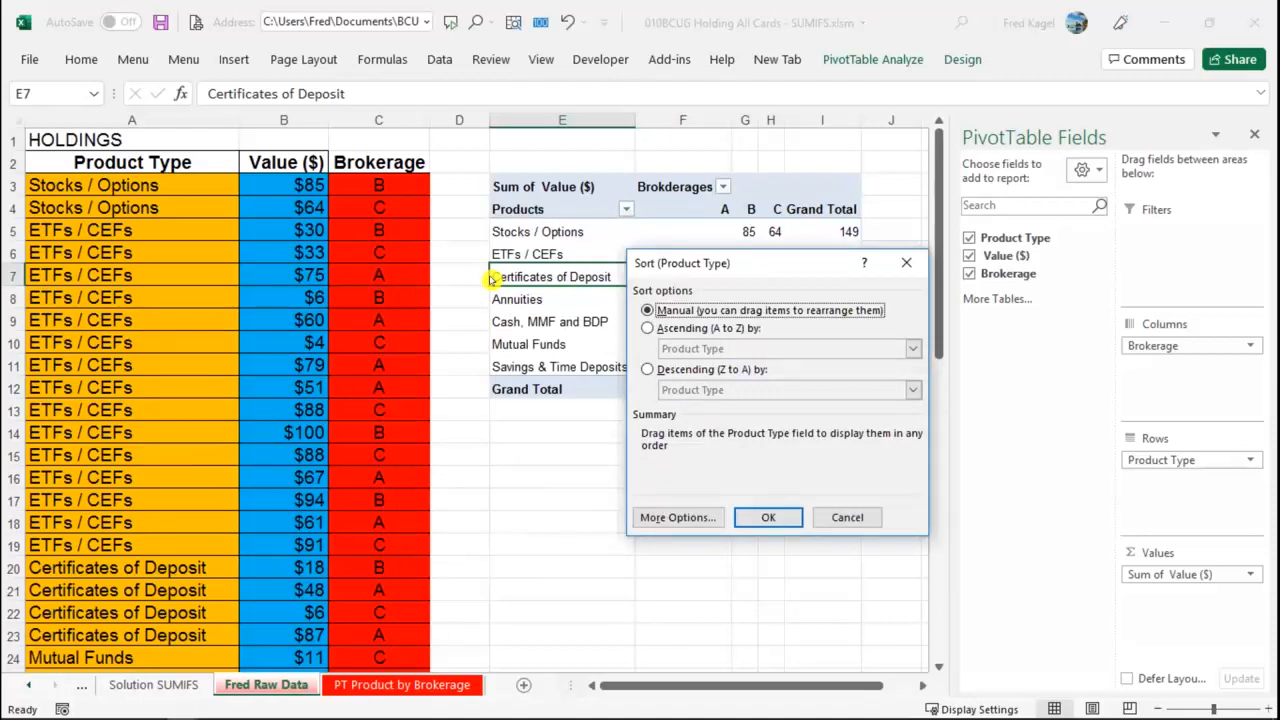
left_click(677, 516)
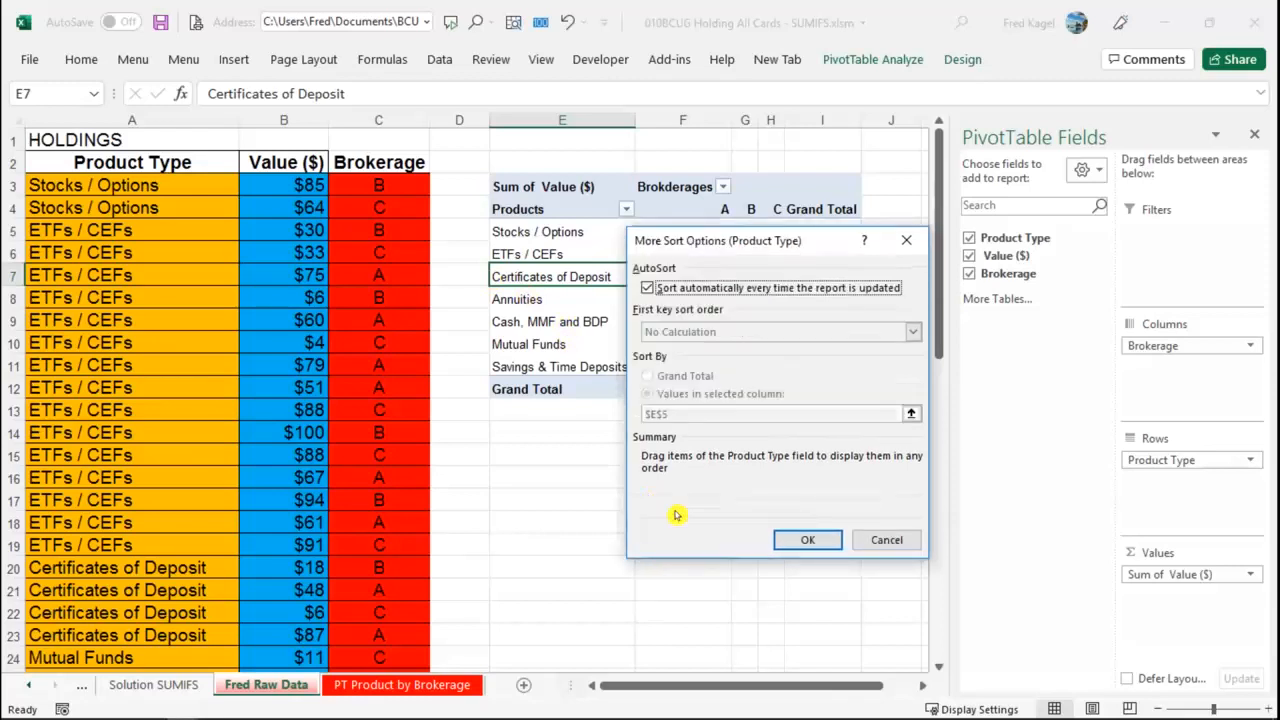
left_click(856, 540)
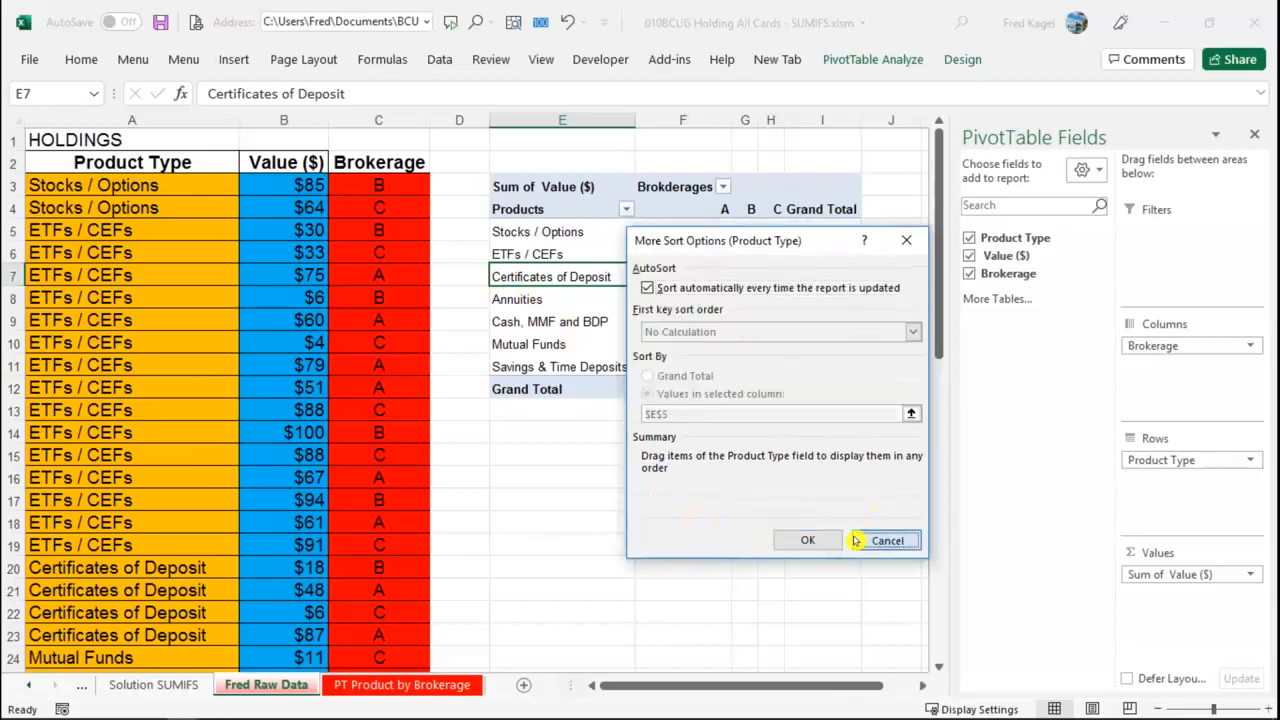
left_click(820, 512)
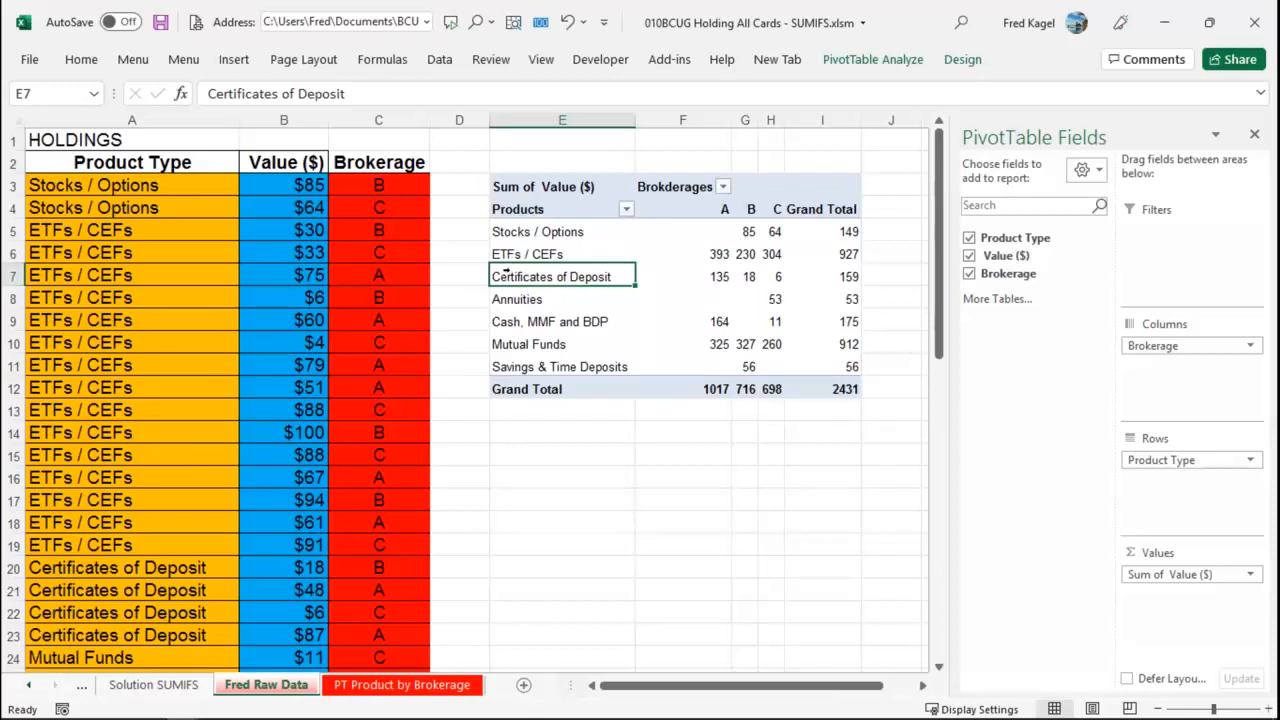
Turn on the Classic PivotTable layout, which enables dragging of fields in the grid, in the PivotTable's display options.
right_click(510, 274)
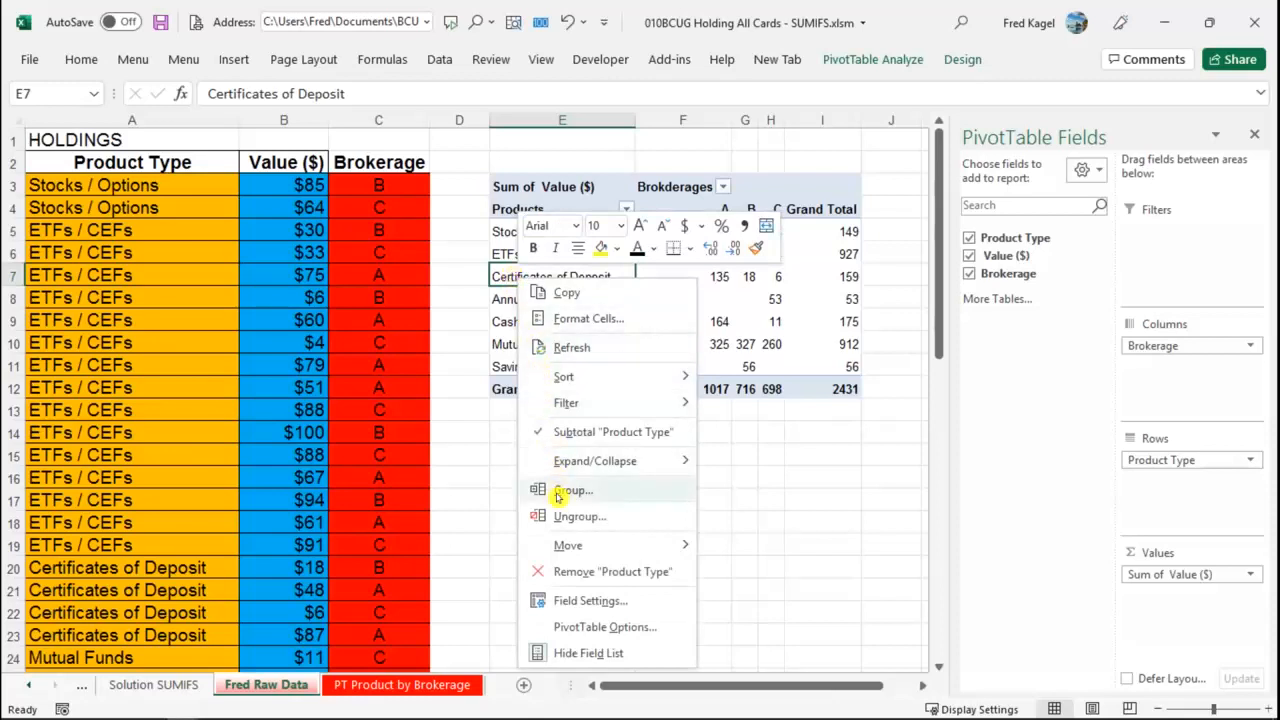
left_click(578, 624)
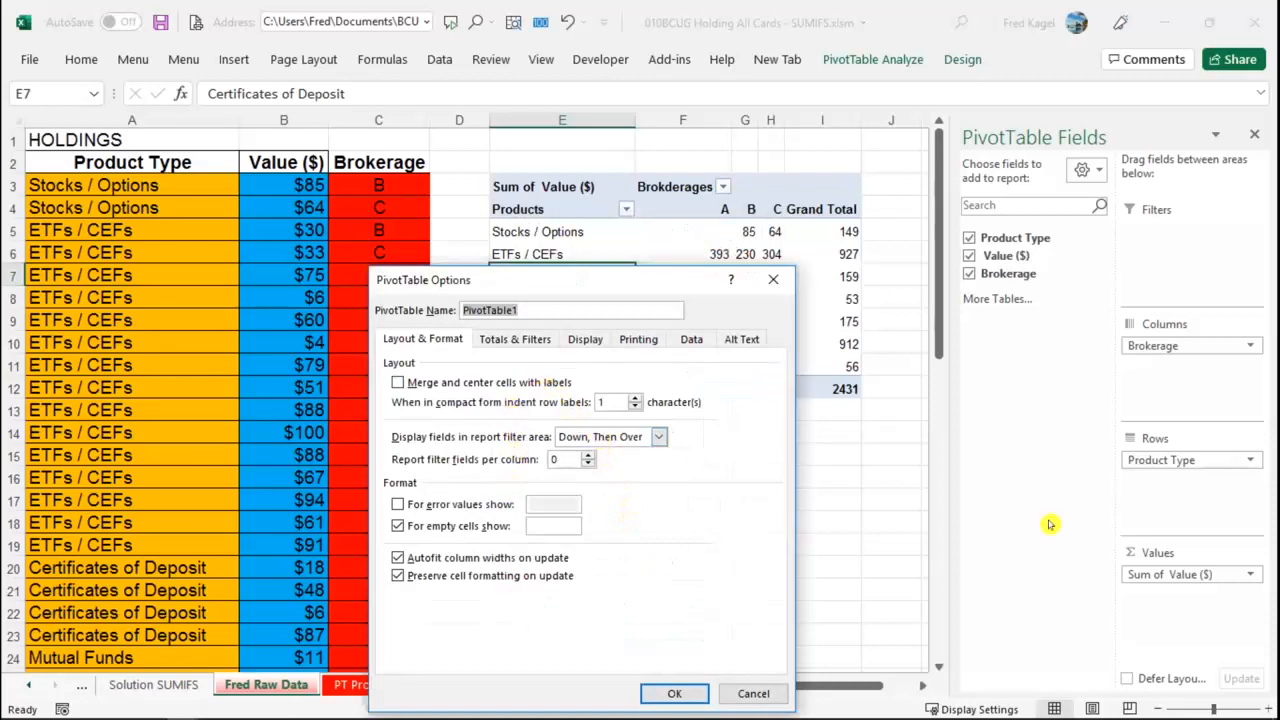
left_click(572, 340)
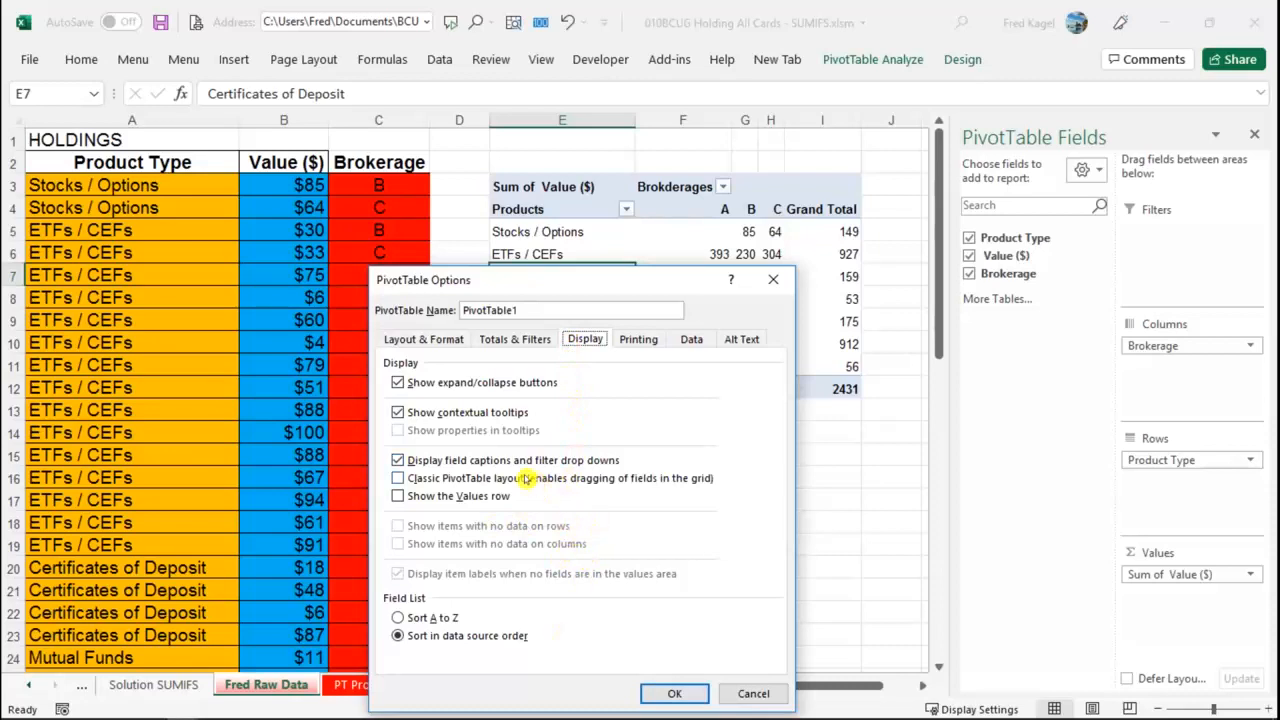
left_click(400, 479)
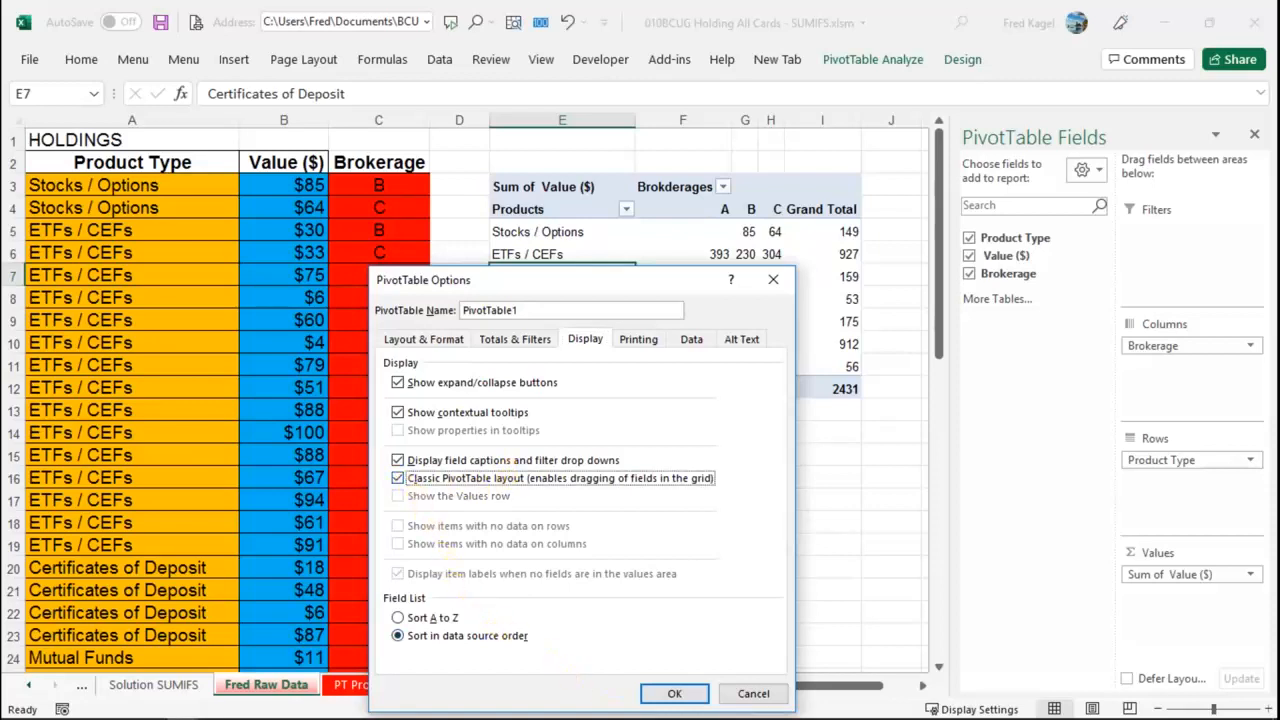
left_click(676, 694)
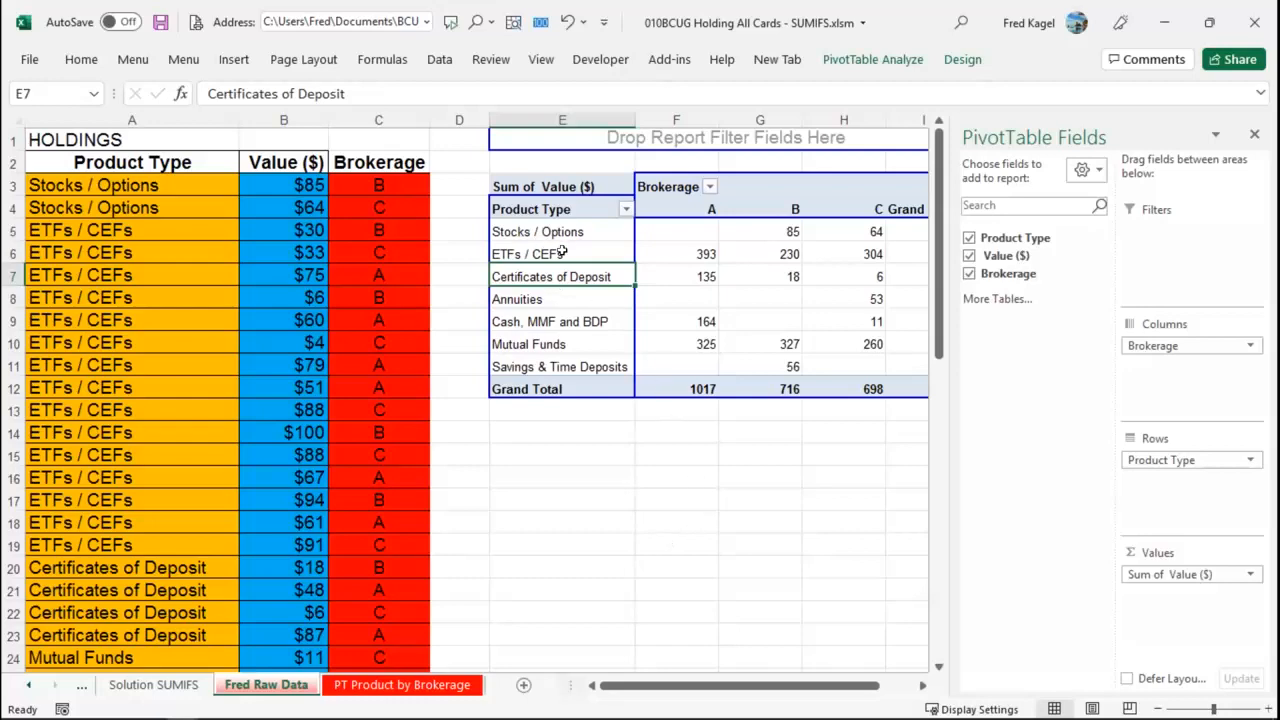
Examine the full holdings list down to its total row and compare it with the PivotTable beside it.
scroll(585, 275, "down", 3)
scroll(591, 277, "up", 3)
scroll(413, 460, "down", 8)
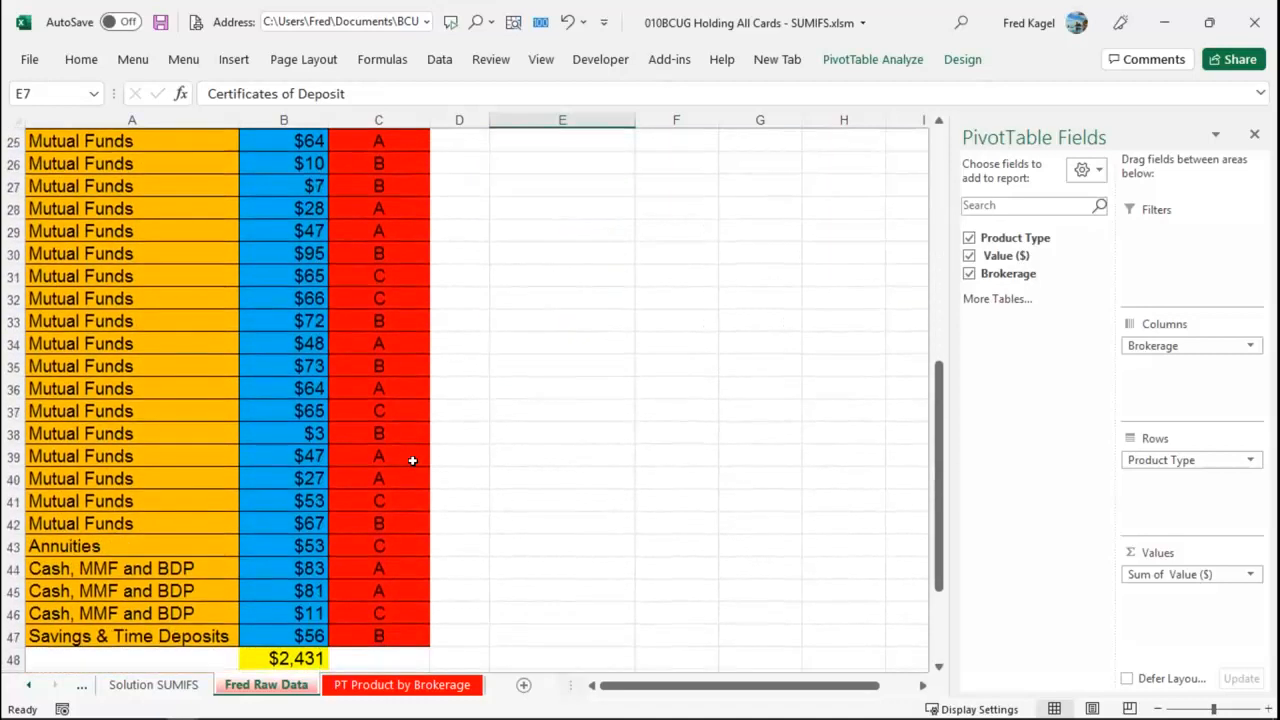
scroll(412, 460, "up", 7)
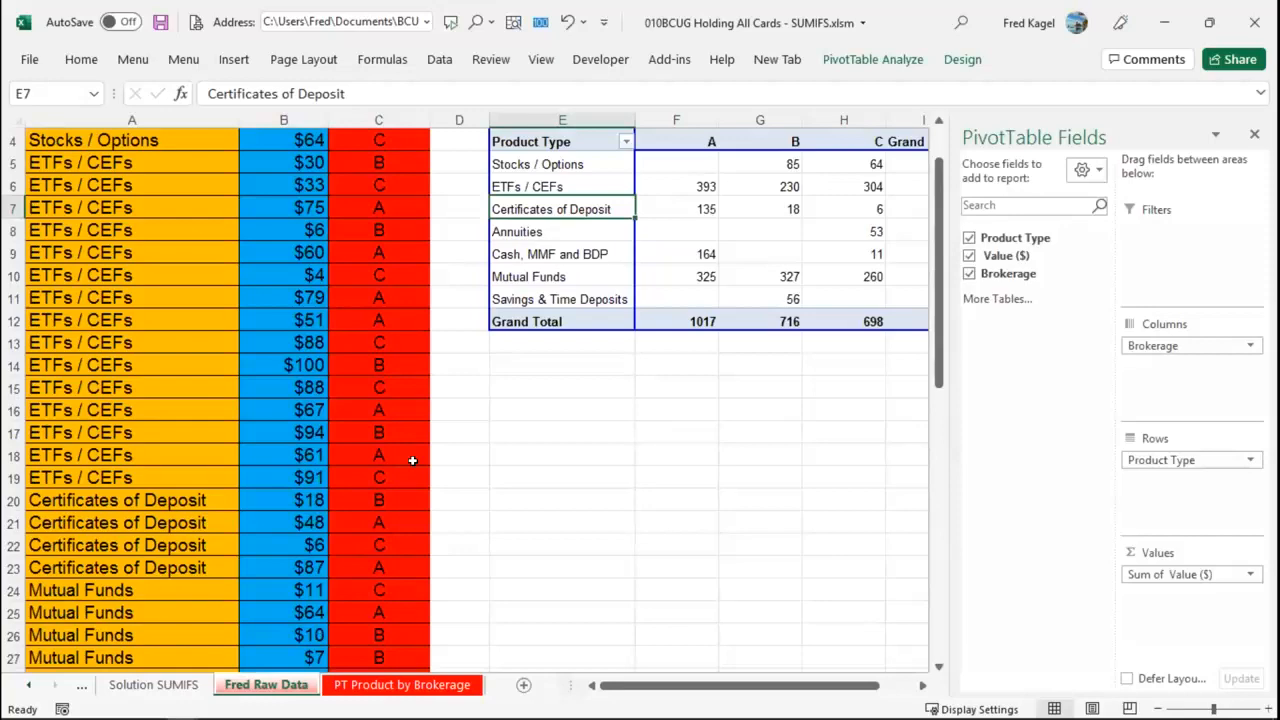
scroll(412, 460, "down", 6)
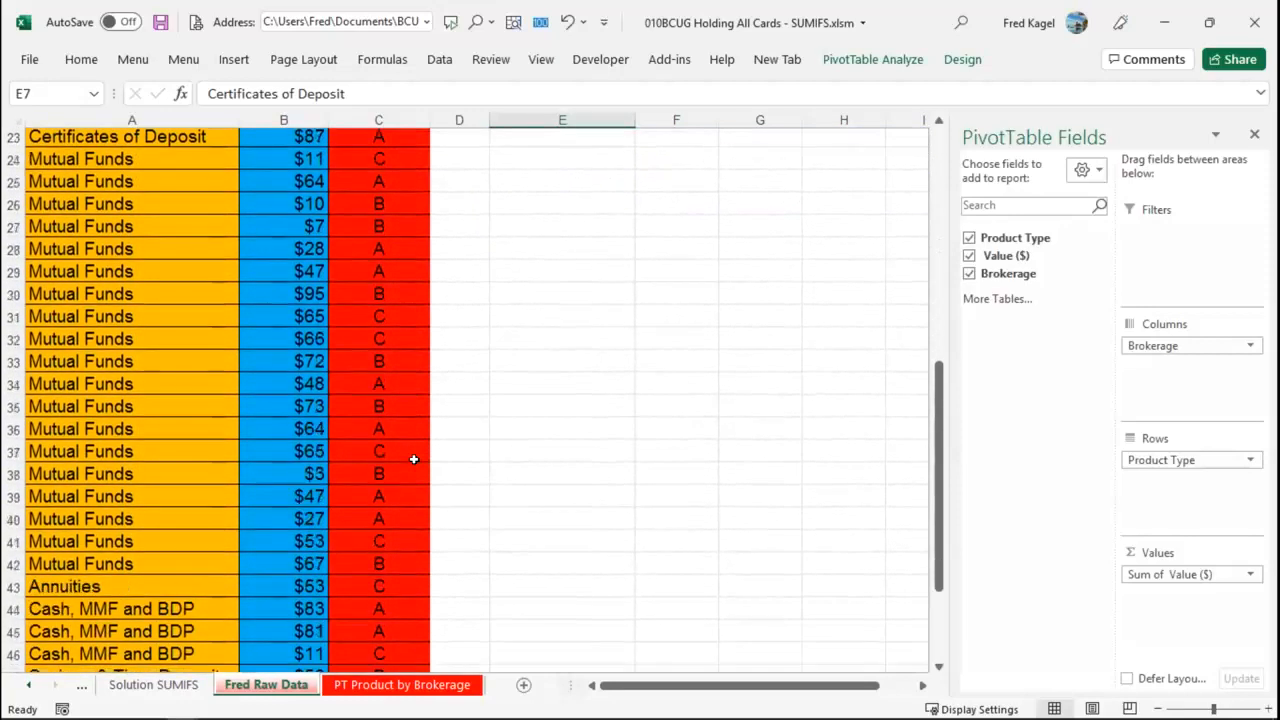
scroll(413, 460, "up", 8)
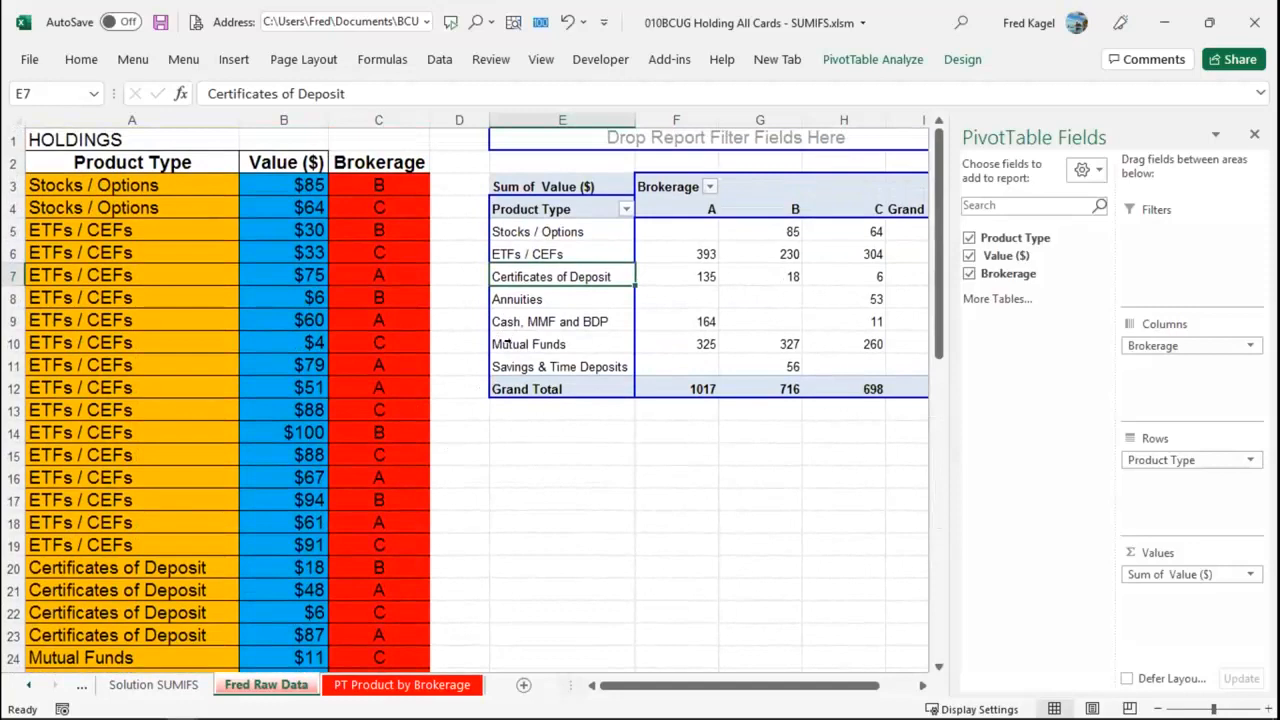
scroll(505, 315, "down", 4)
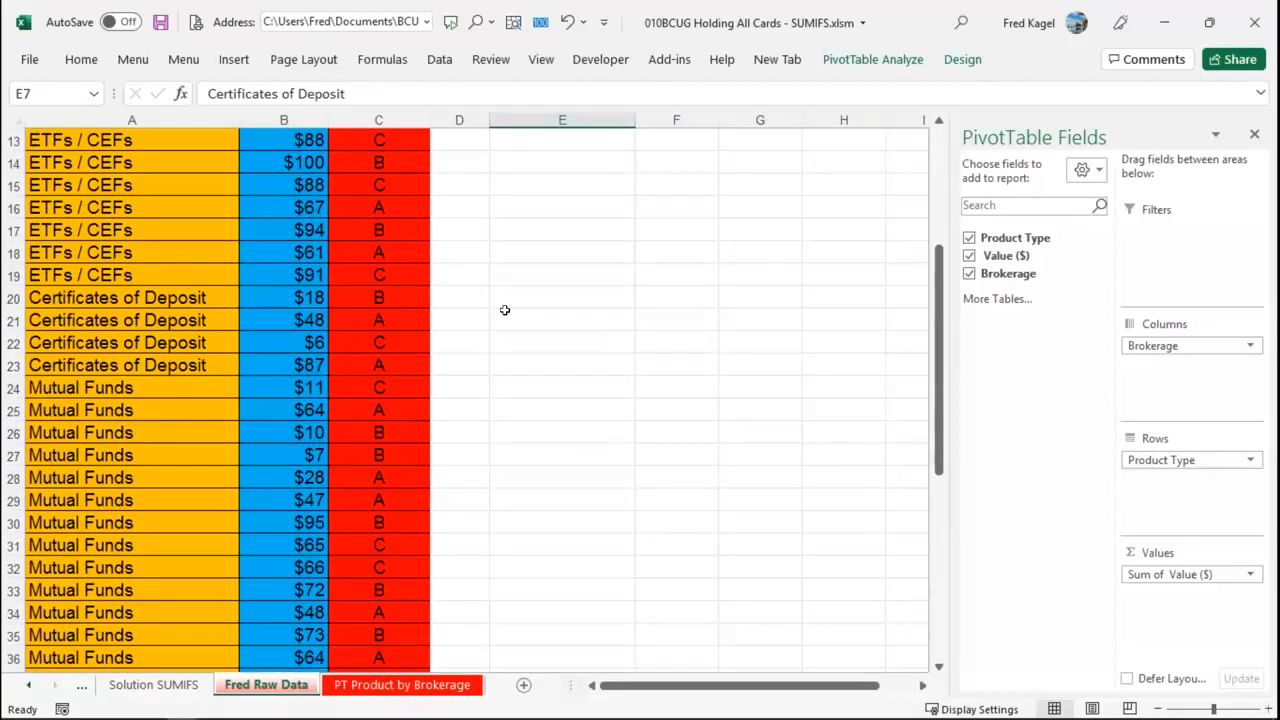
scroll(505, 310, "up", 4)
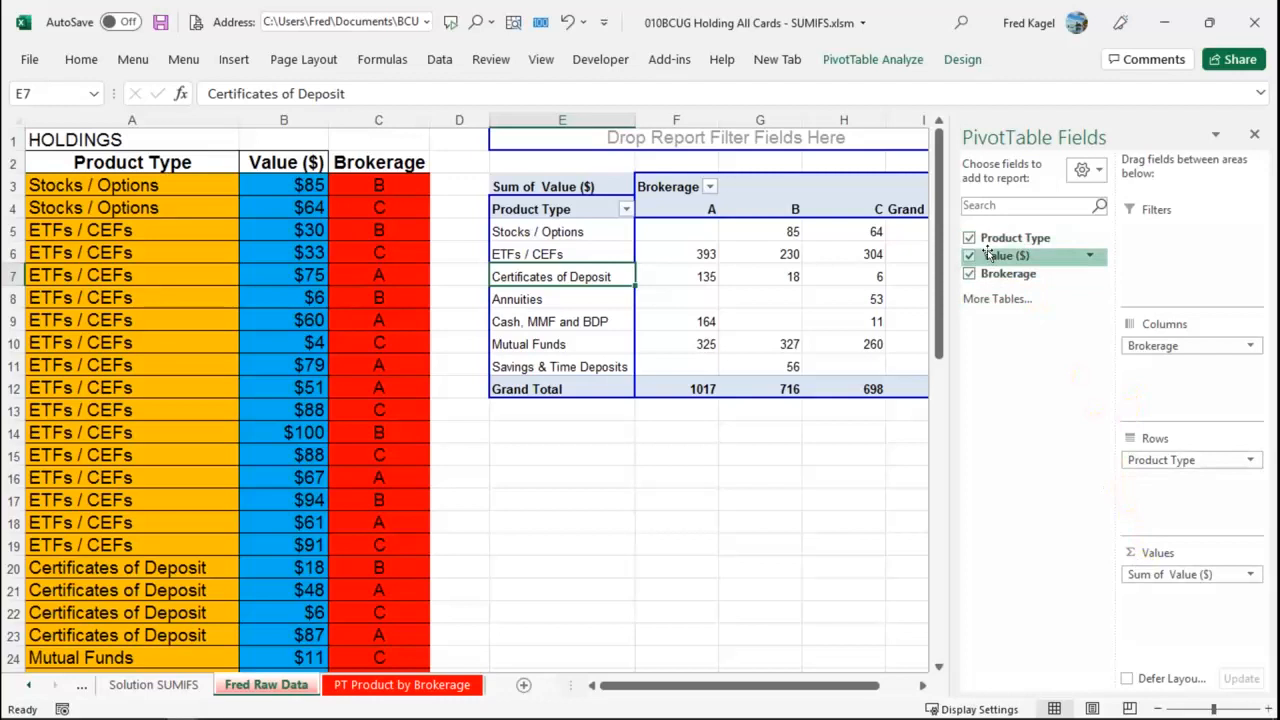
Add Value ($) to the PivotTable's values a second time and summarize this second field by Count.
left_click_drag(988, 255, 1151, 599)
left_click_drag(985, 255, 1166, 614)
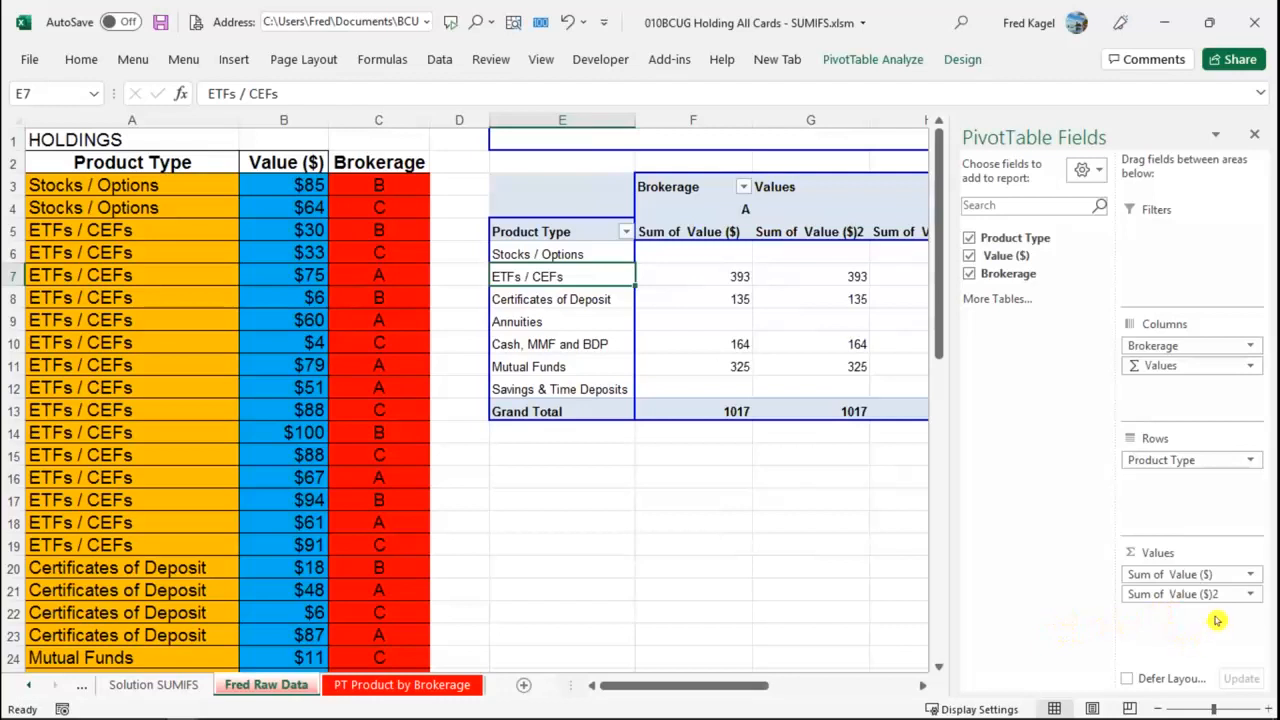
left_click(1246, 596)
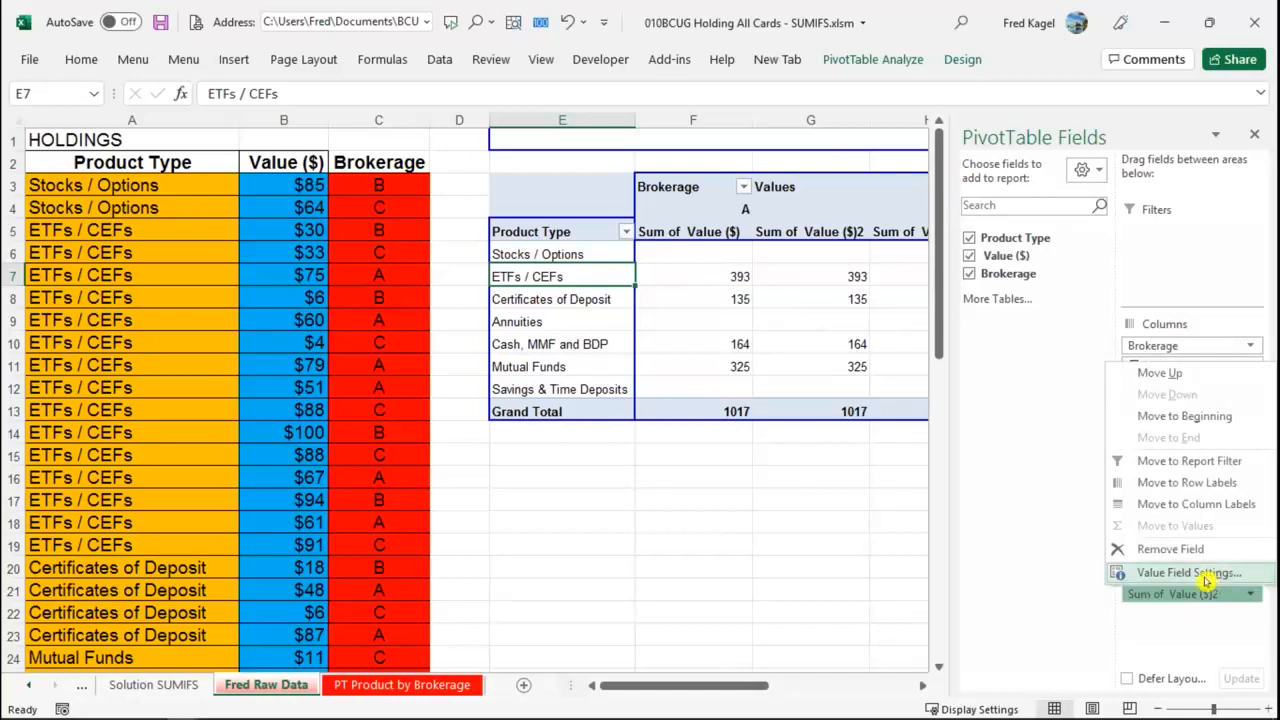
left_click(1206, 578)
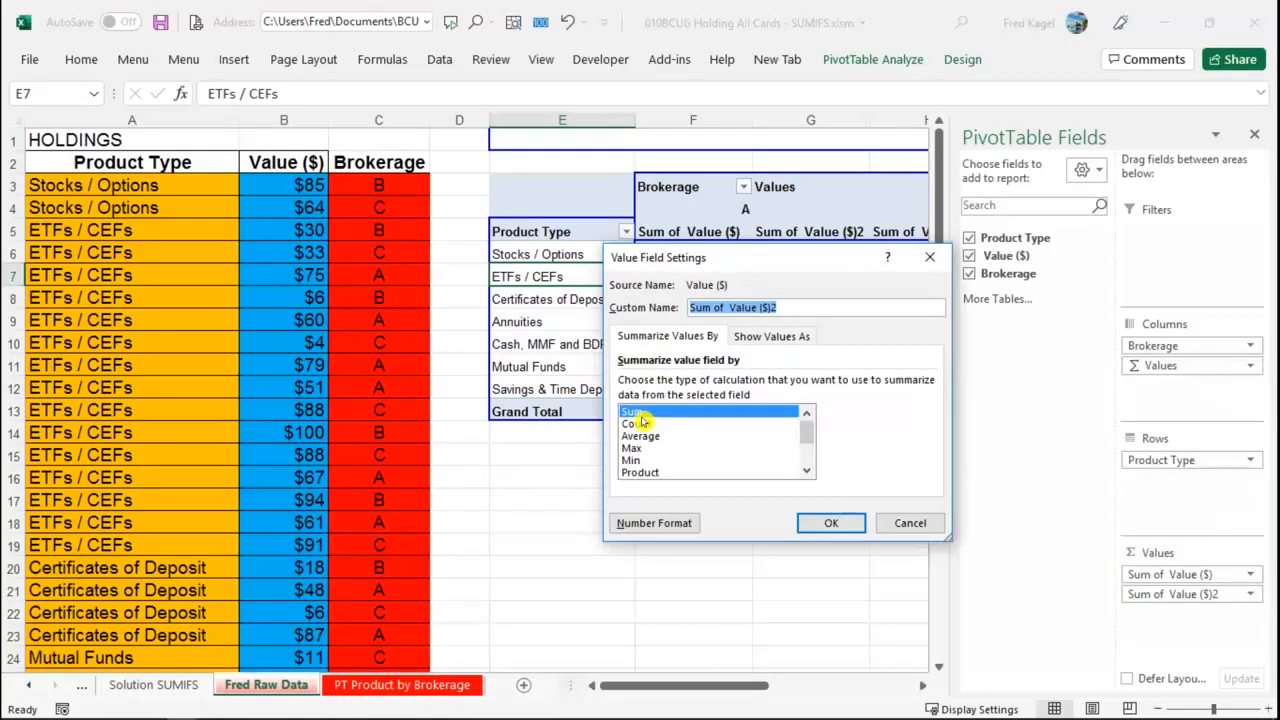
left_click_drag(806, 427, 795, 461)
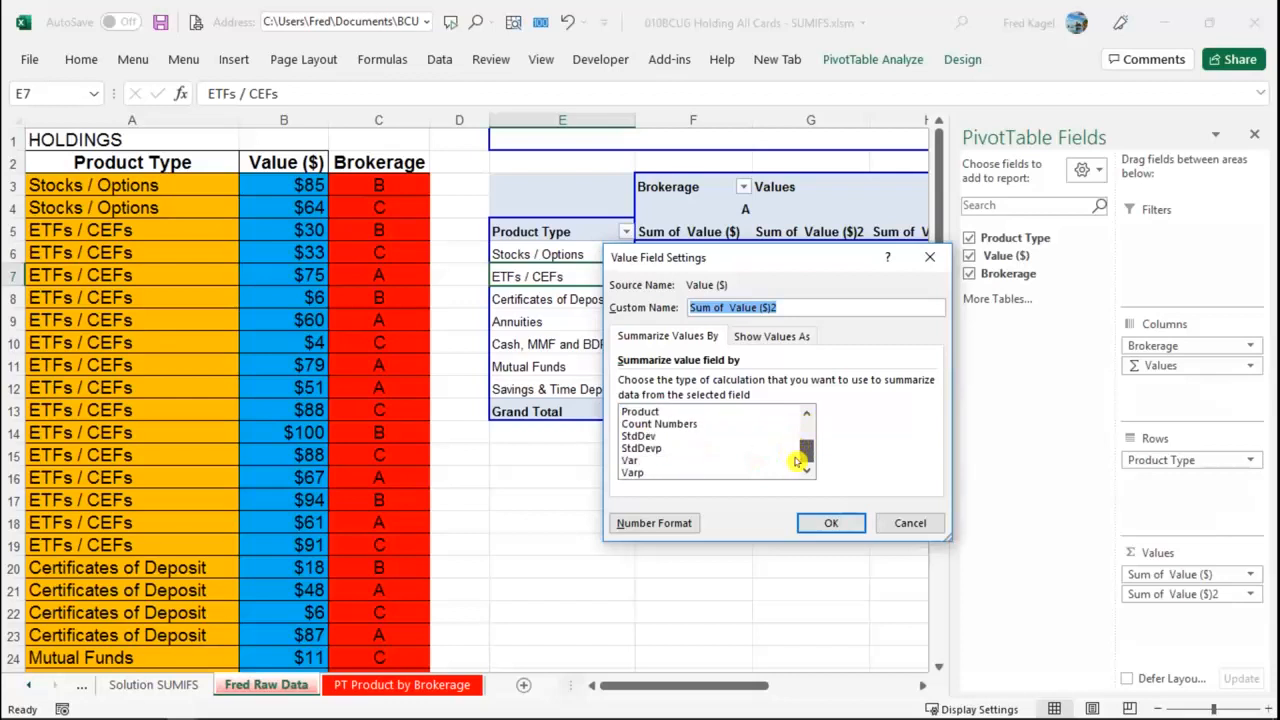
left_click_drag(795, 461, 803, 419)
left_click(636, 424)
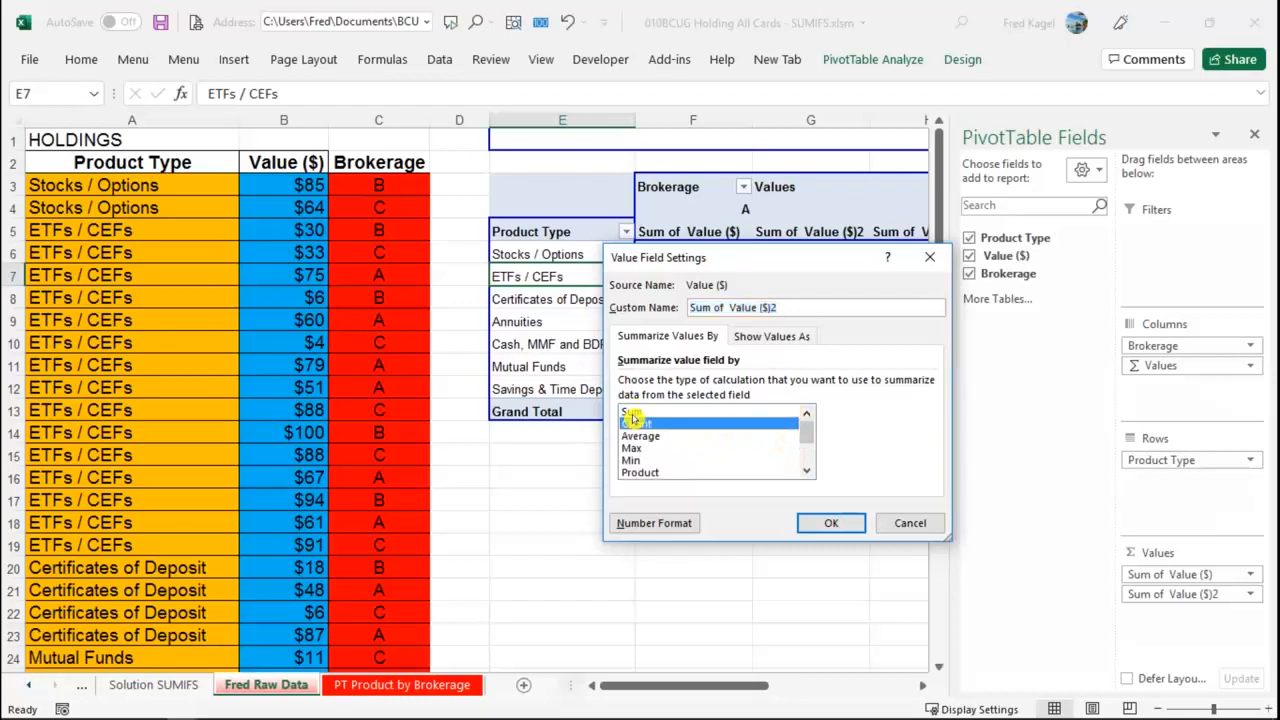
left_click(823, 525)
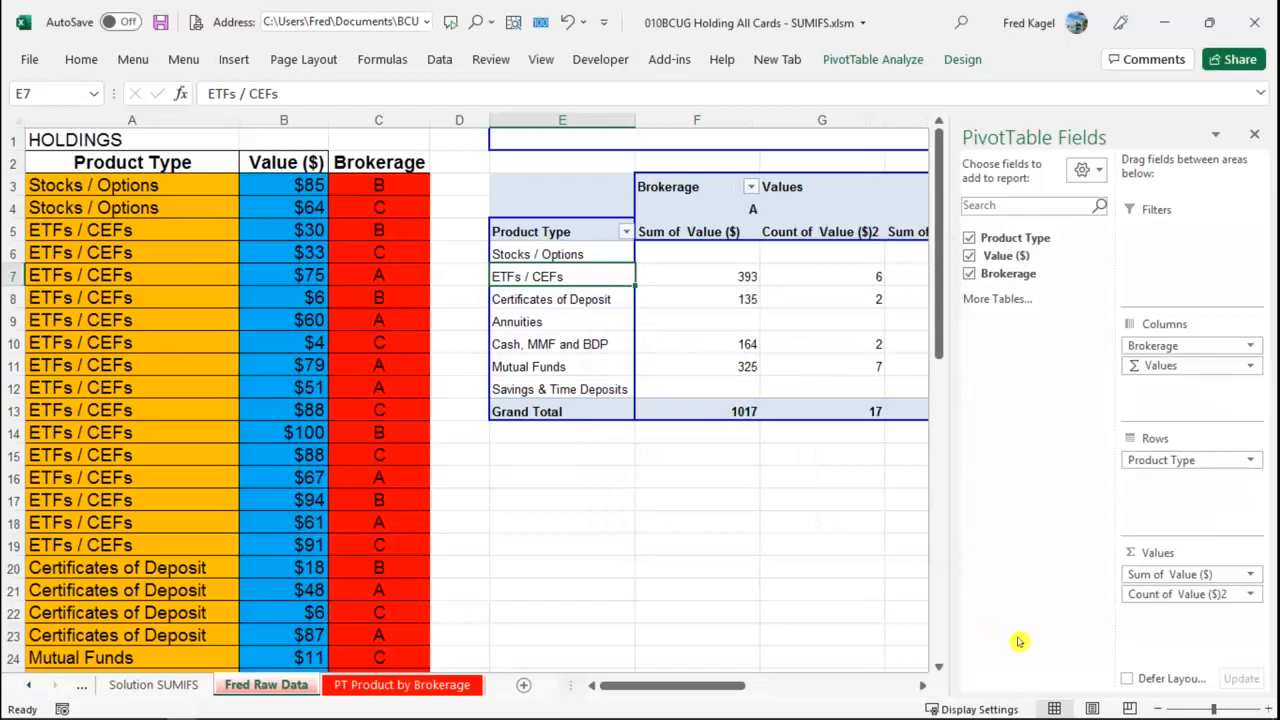
Show the Count of Value ($)2 field as % of Column Total.
left_click_drag(1247, 596, 1247, 588)
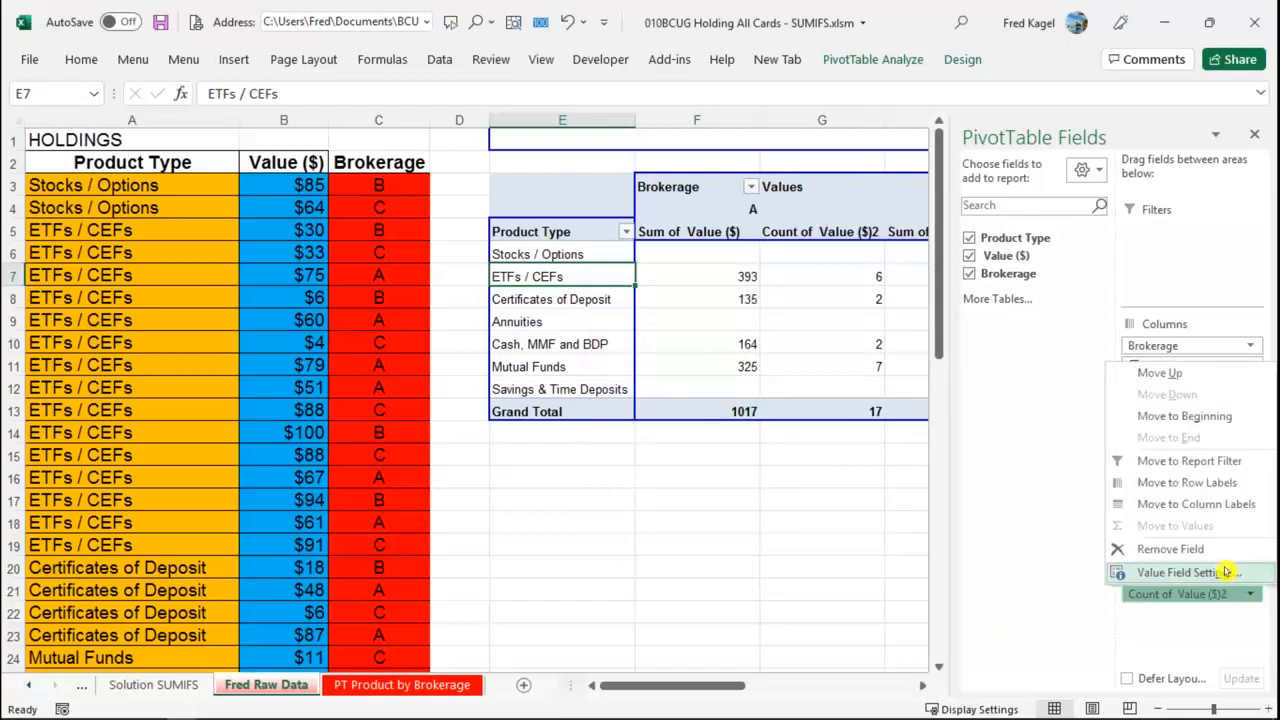
left_click(1226, 572)
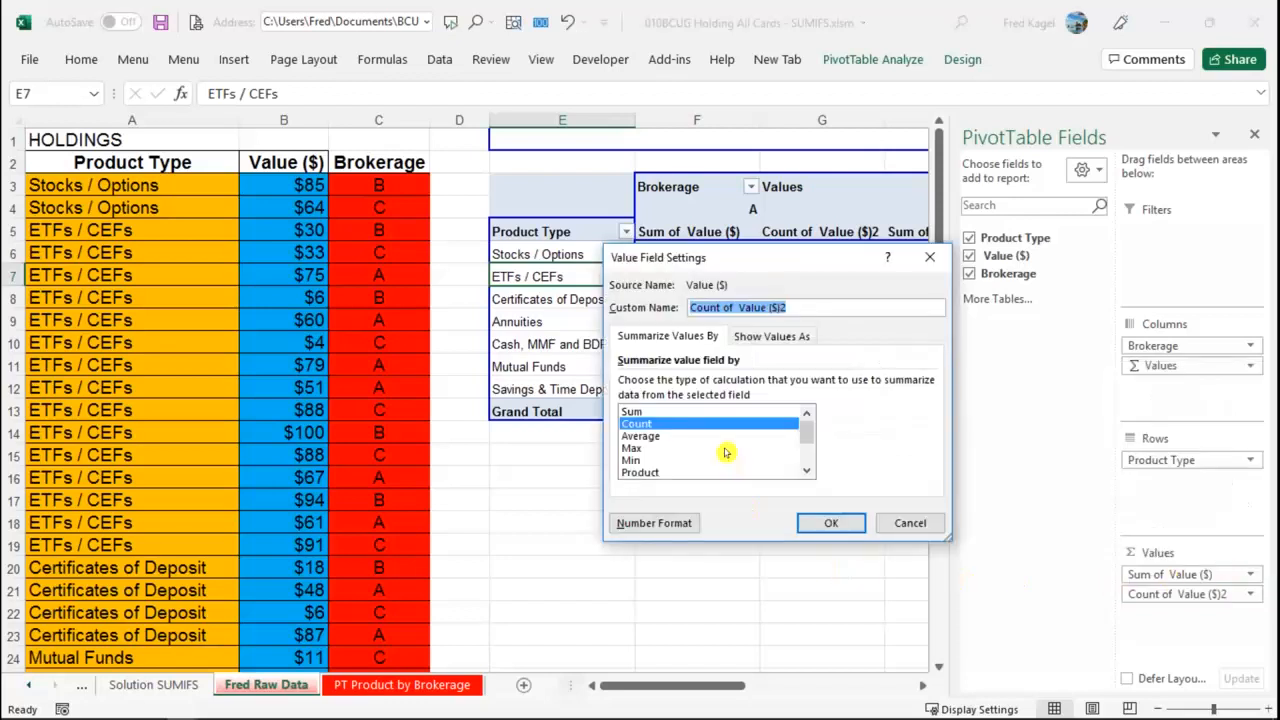
left_click(740, 336)
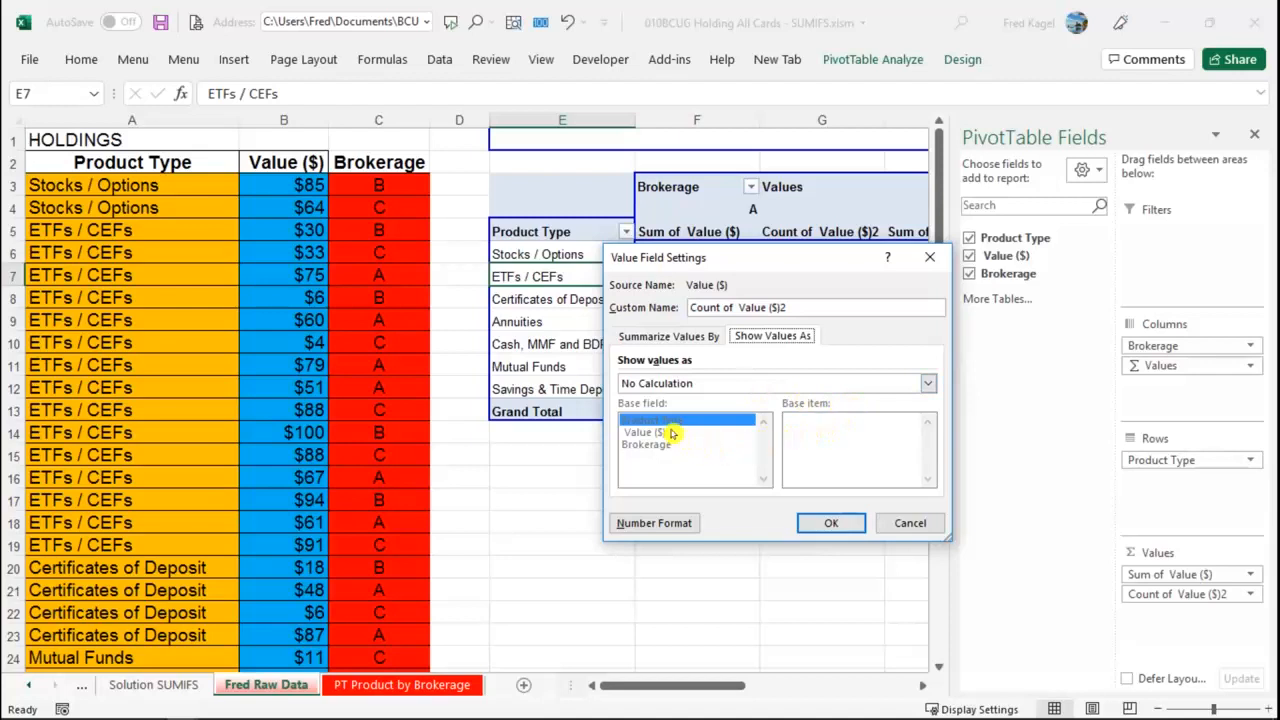
left_click(927, 386)
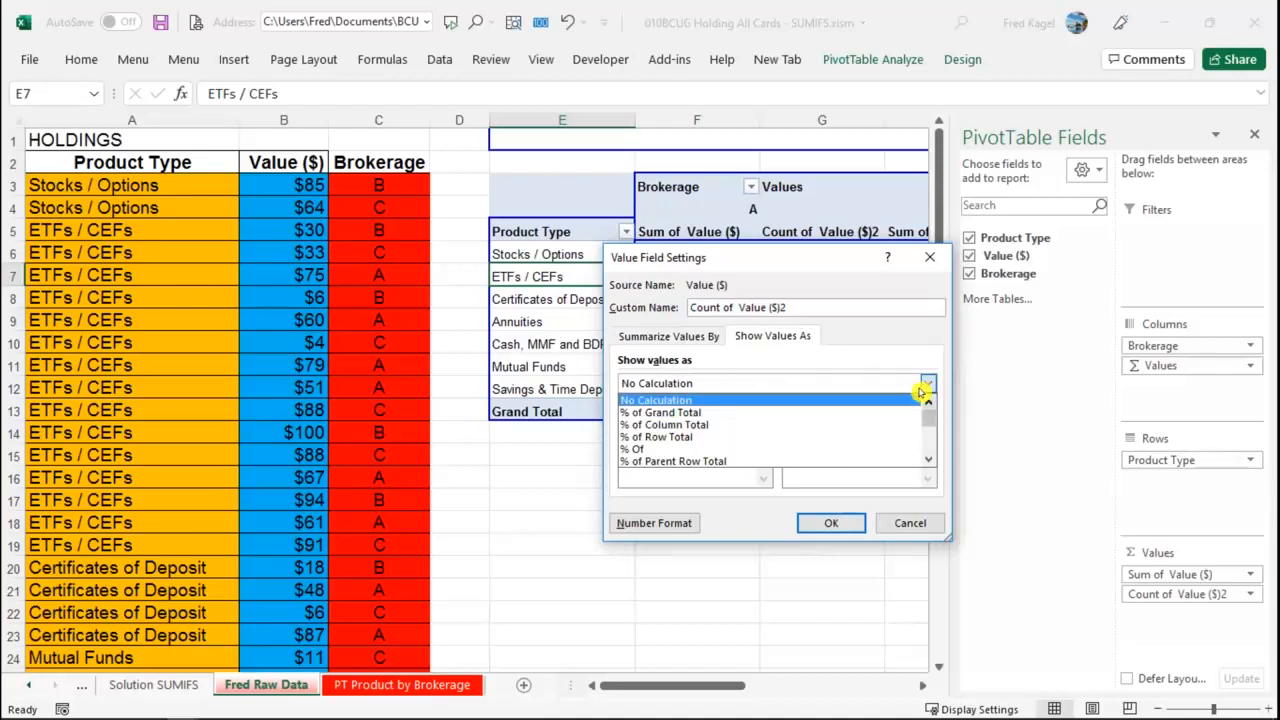
left_click(751, 424)
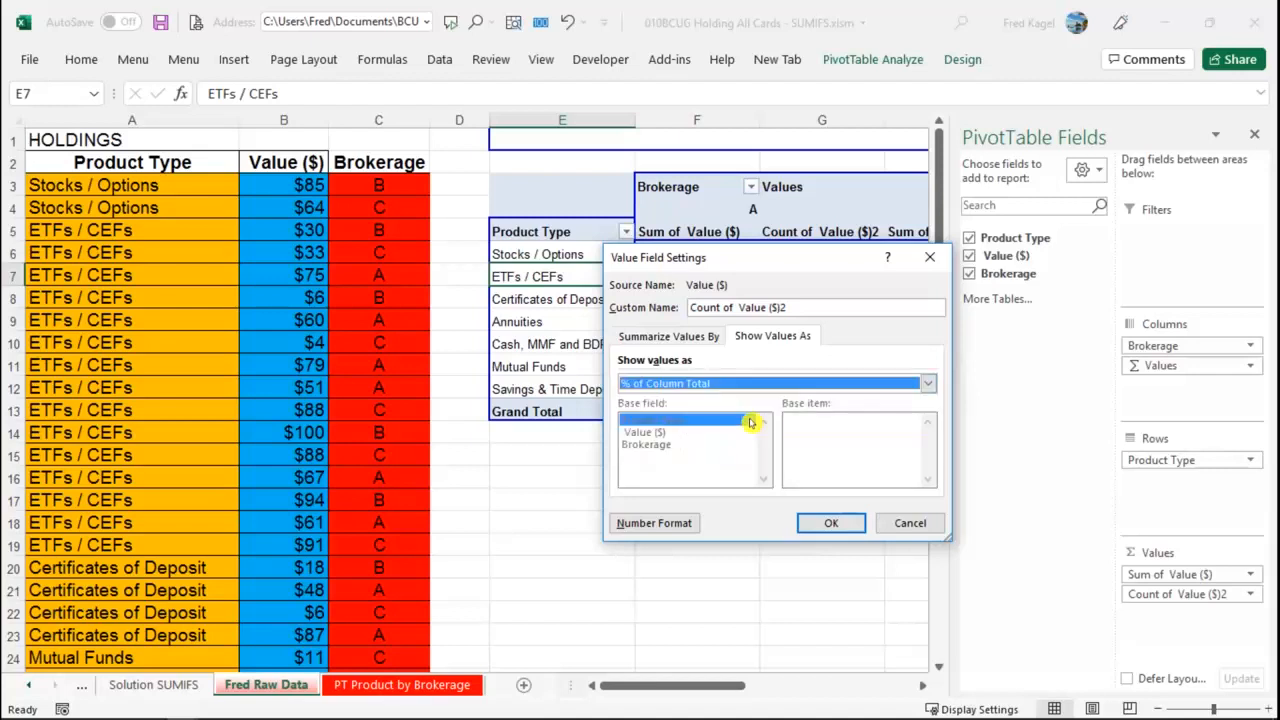
left_click(810, 525)
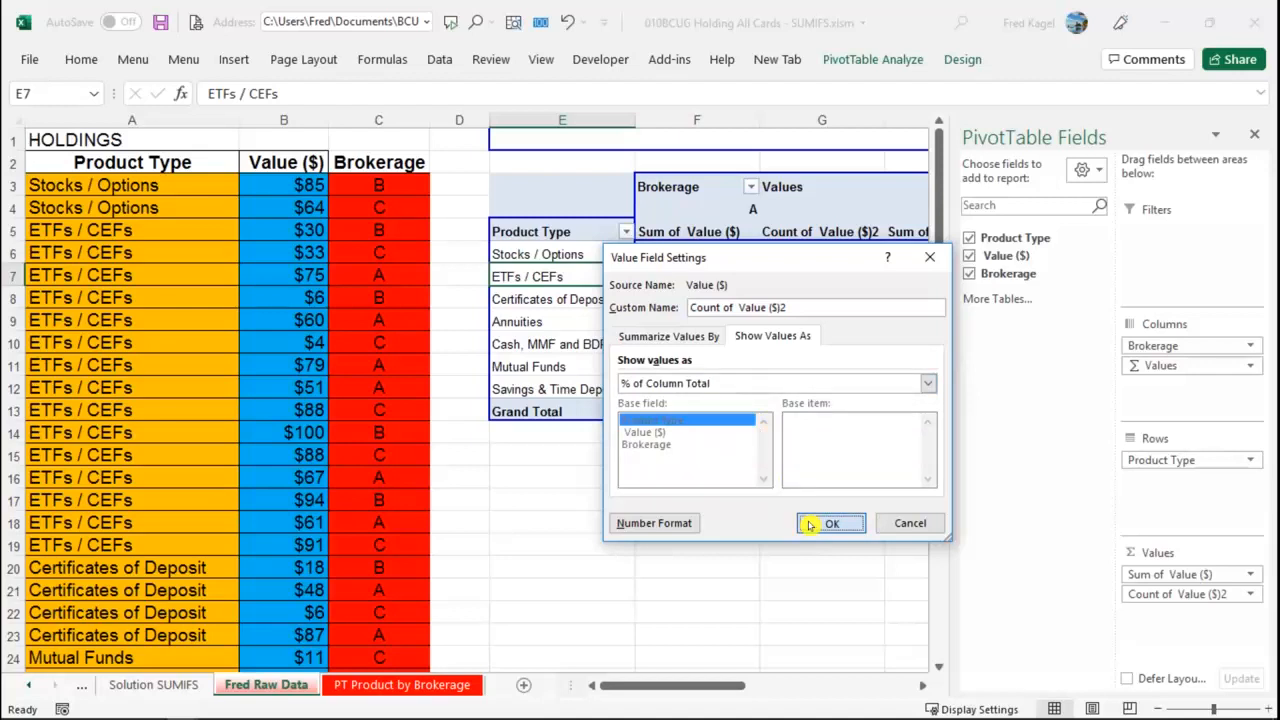
left_click(810, 524)
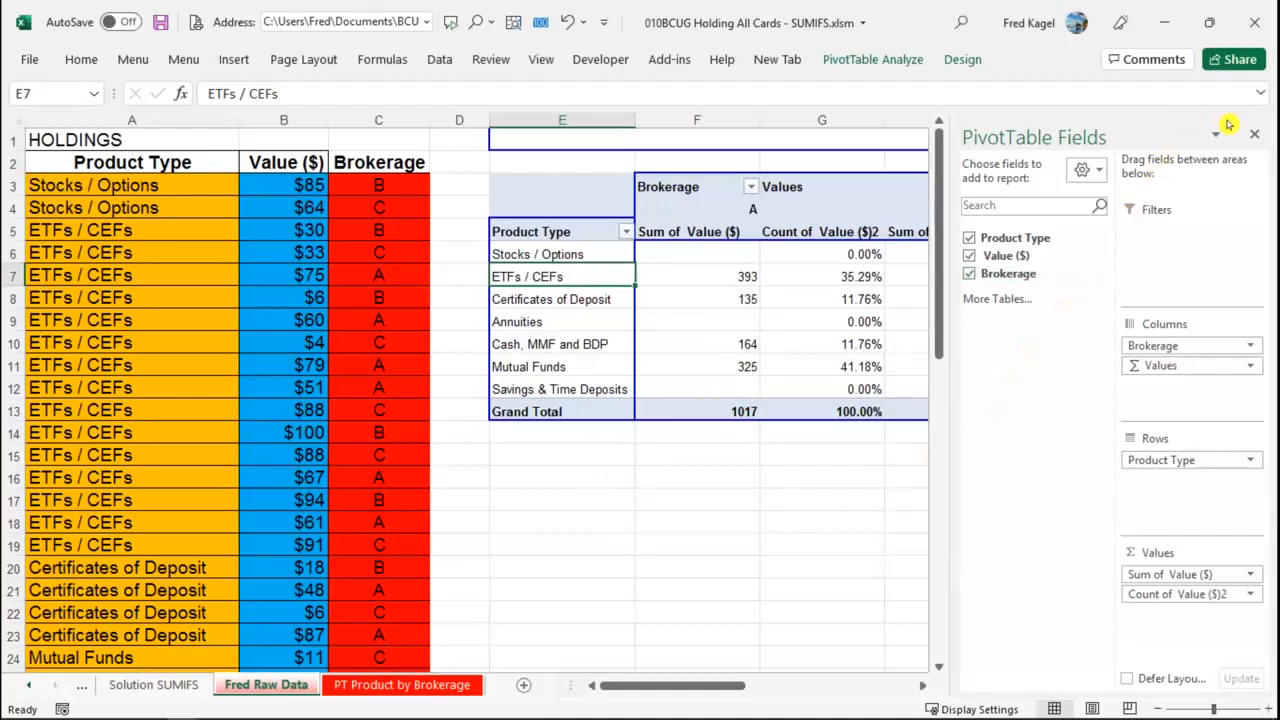
Drill down into the Mutual Funds sum for brokerage A to list its underlying records on a new sheet.
left_click(776, 501)
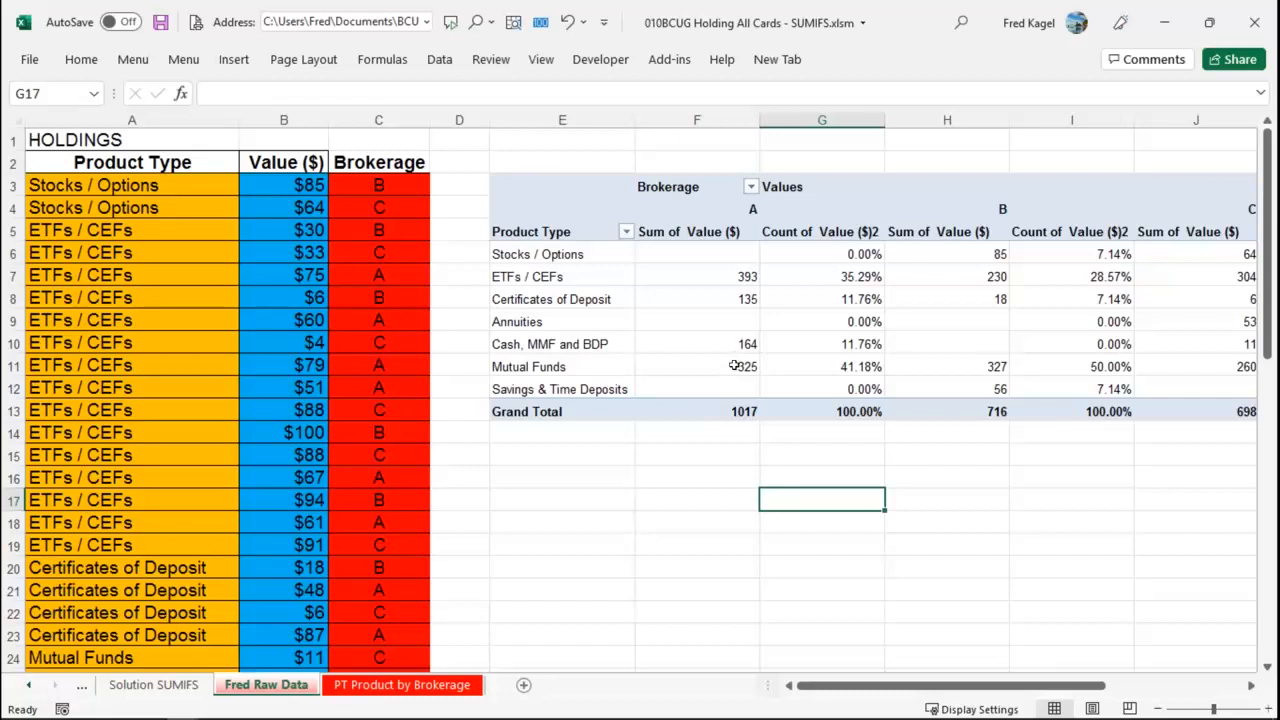
mouse_move(735, 366)
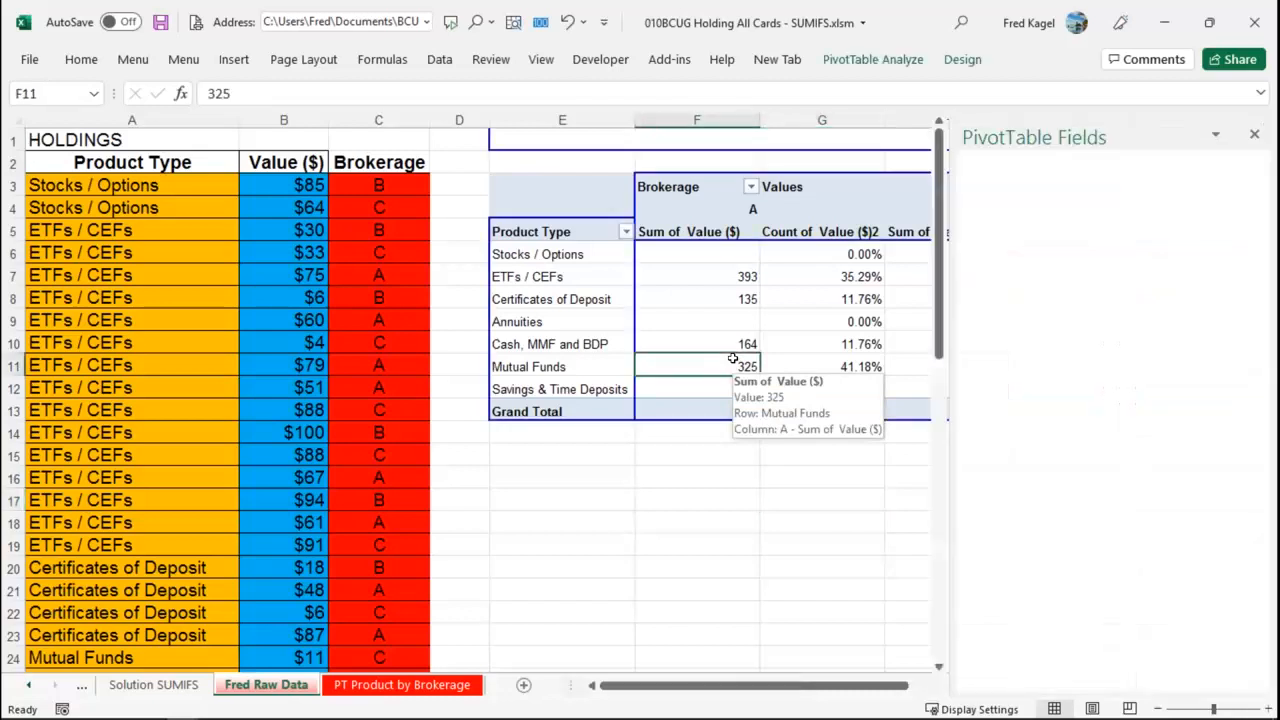
double_click(732, 358)
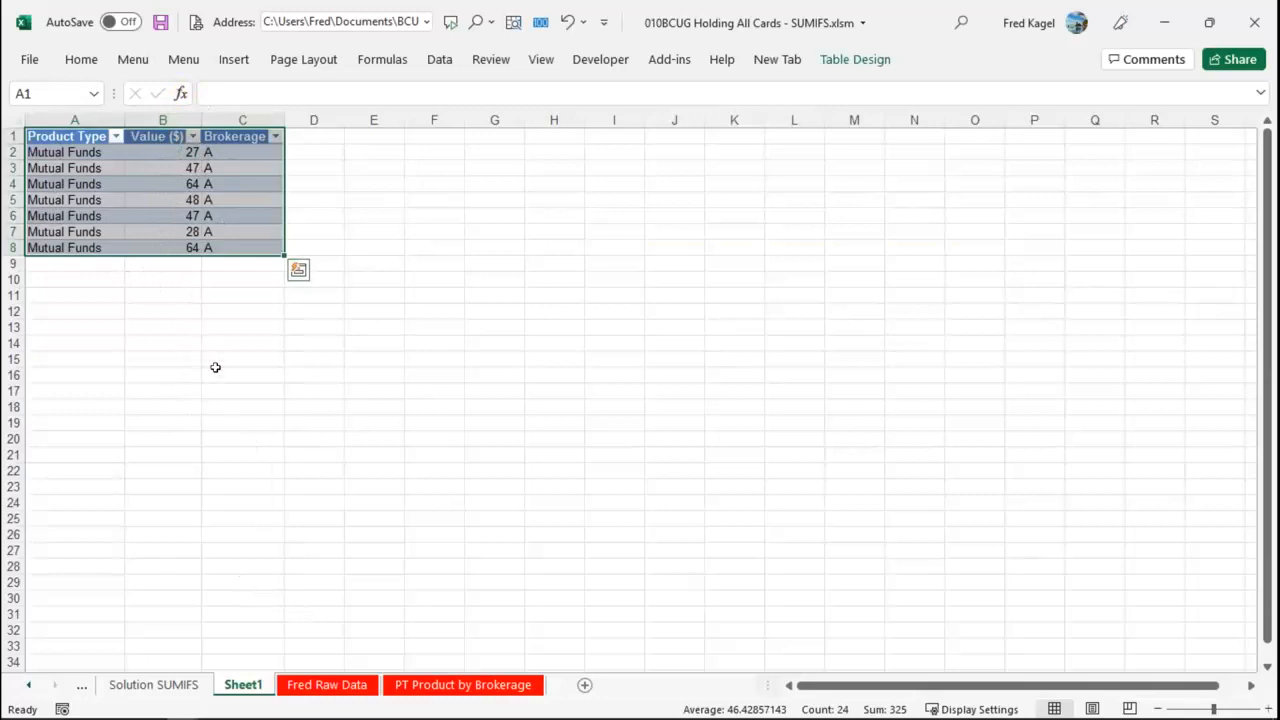
Review the finished PivotTable on the PT Product by Brokerage sheet, select its cell A1, and return to the Fred Raw Data sheet.
left_click(410, 687)
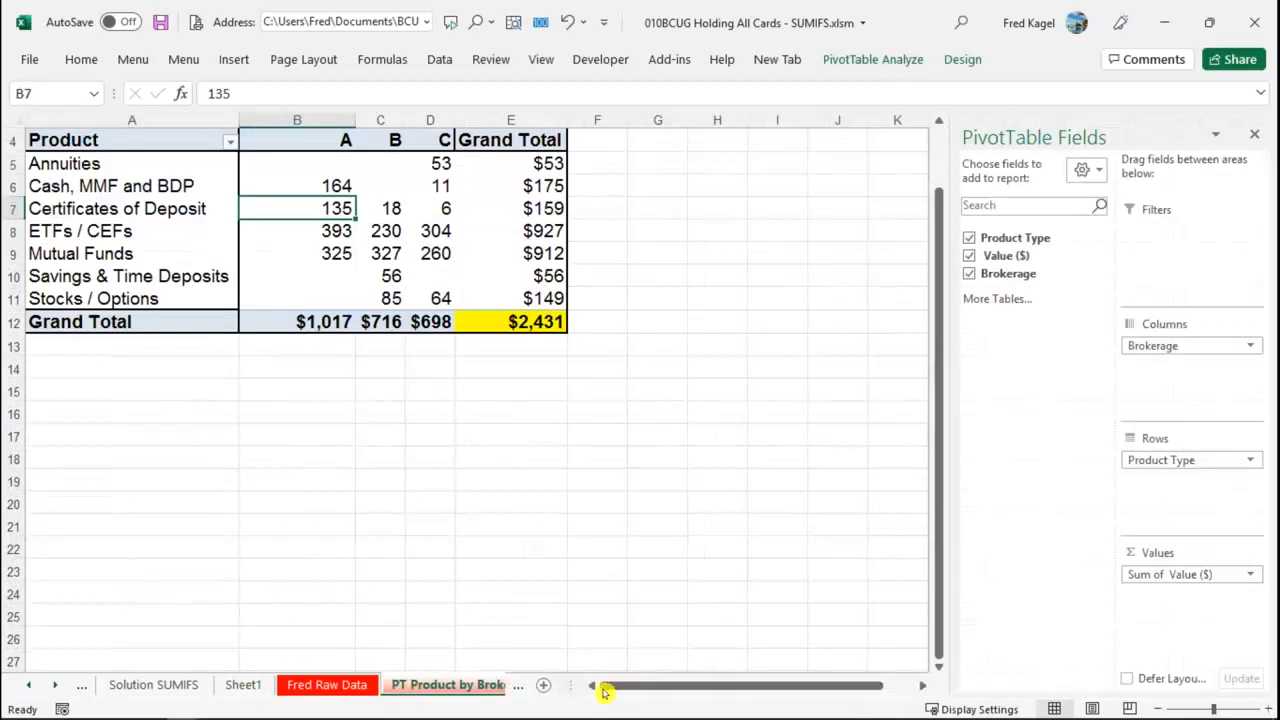
scroll(143, 578, "up", 1)
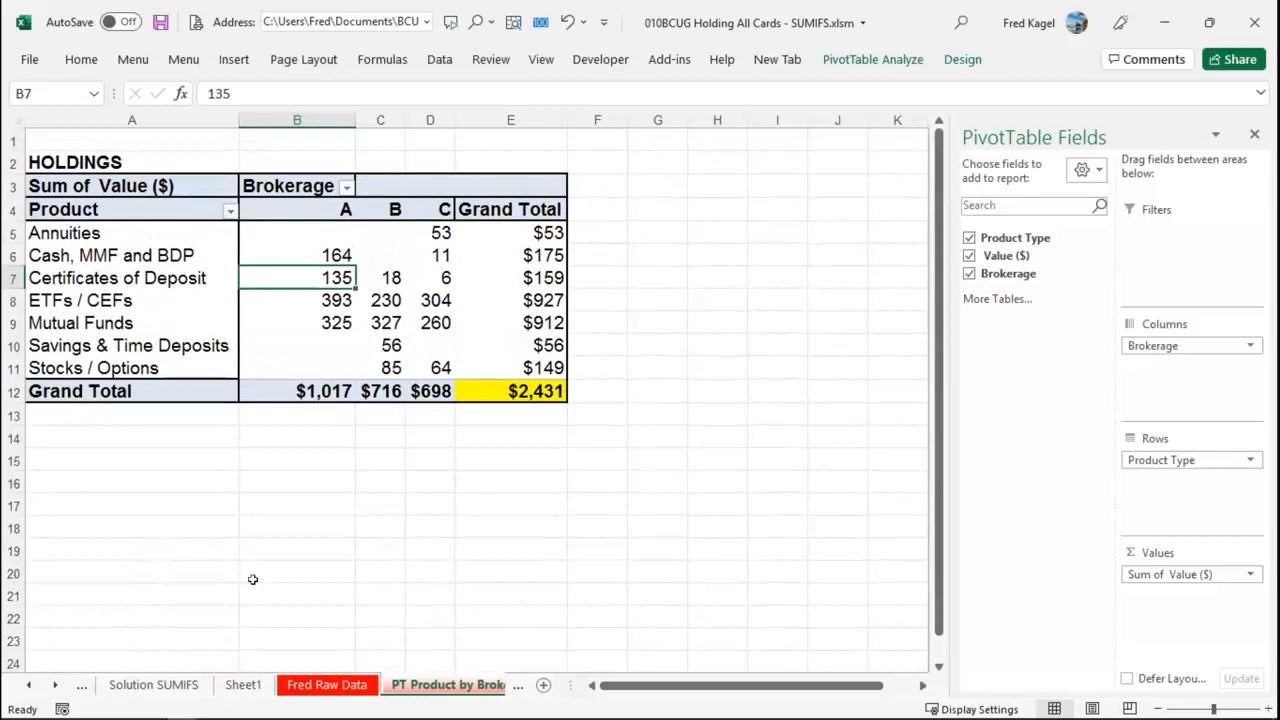
left_click(437, 688)
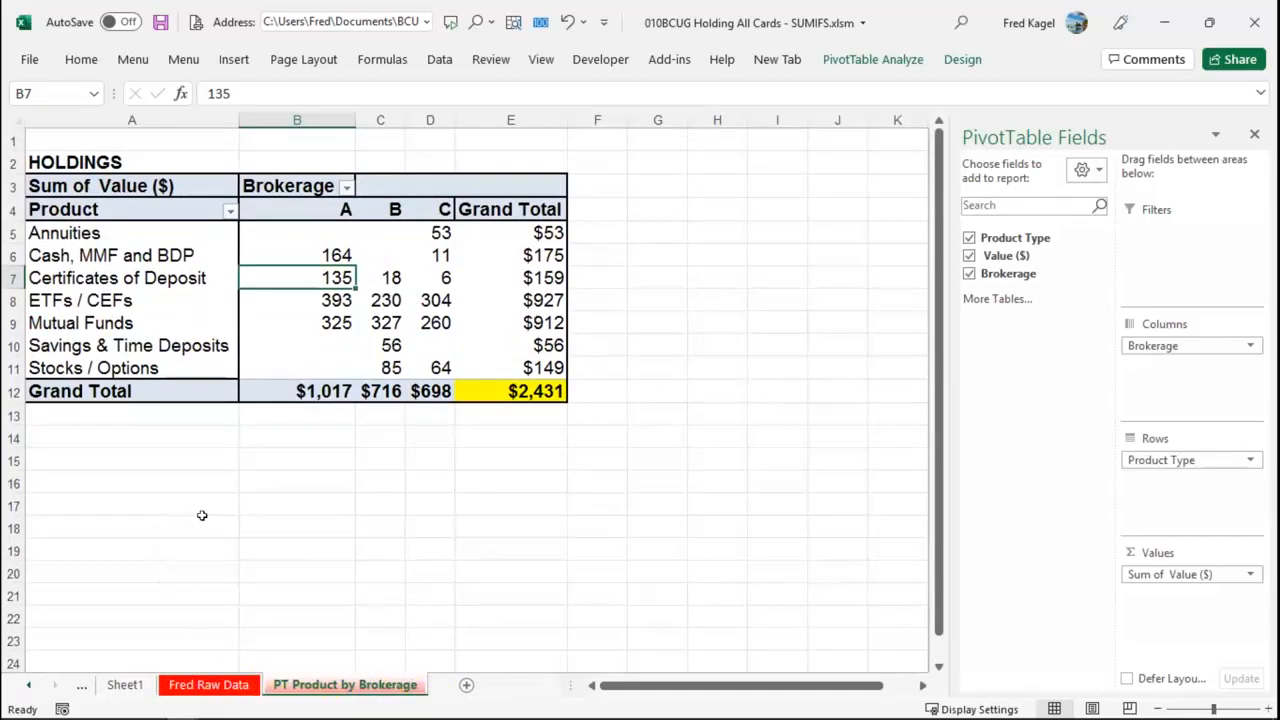
left_click(660, 567)
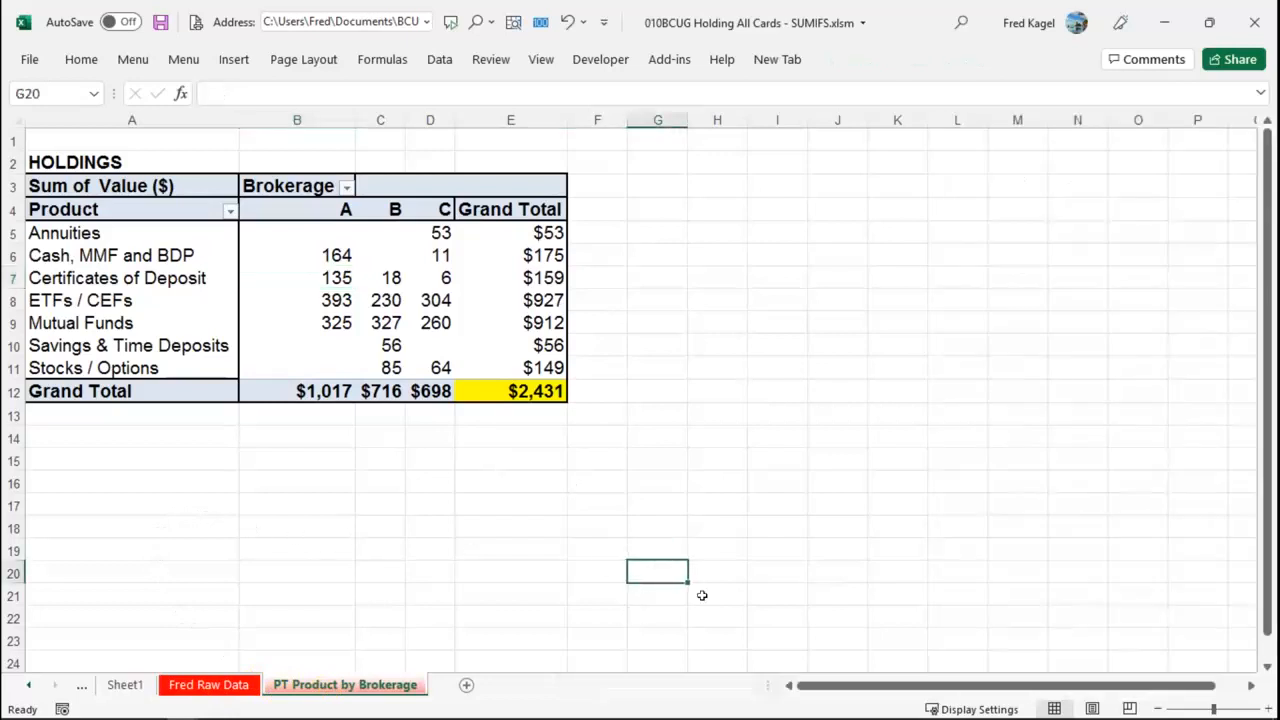
key("ctrl+Home")
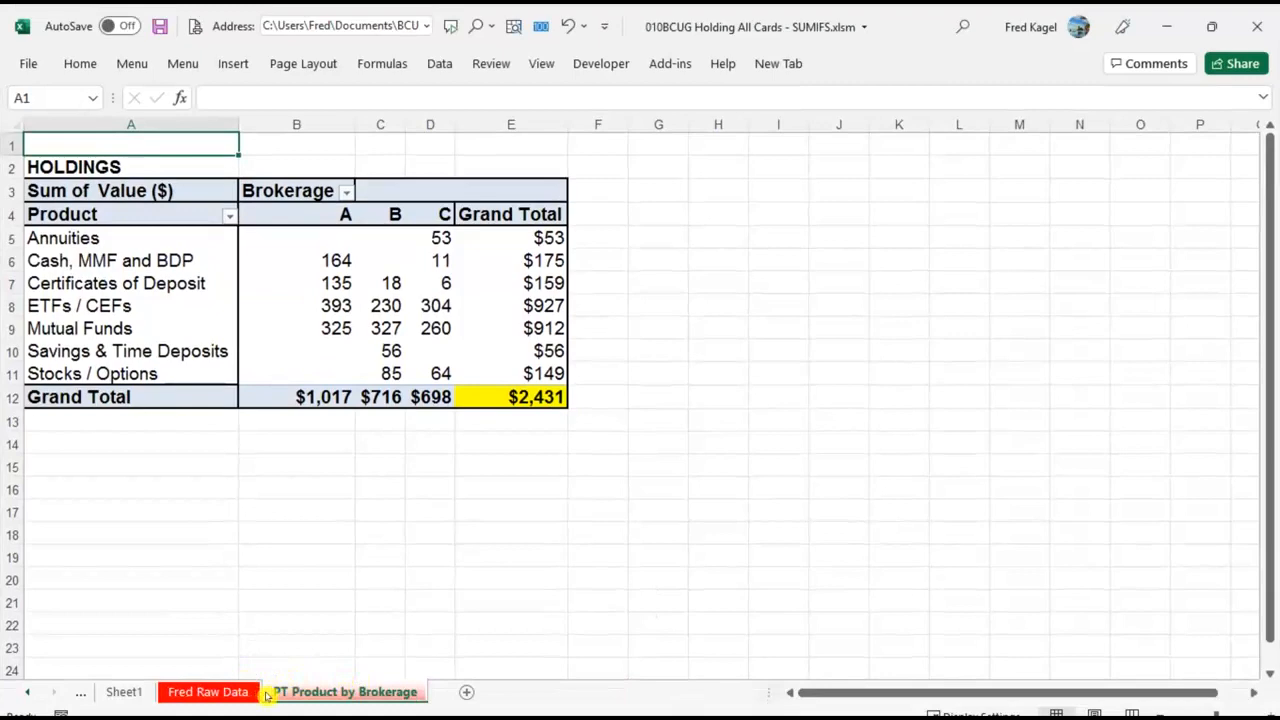
left_click(229, 688)
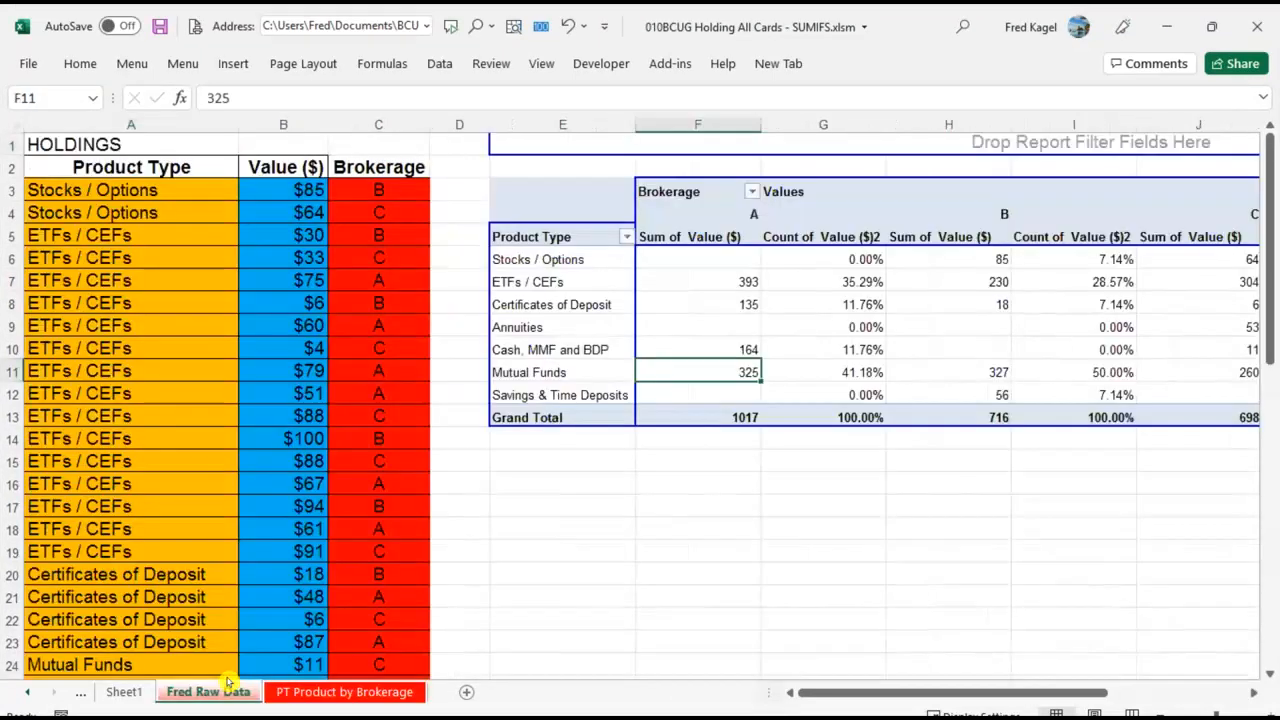